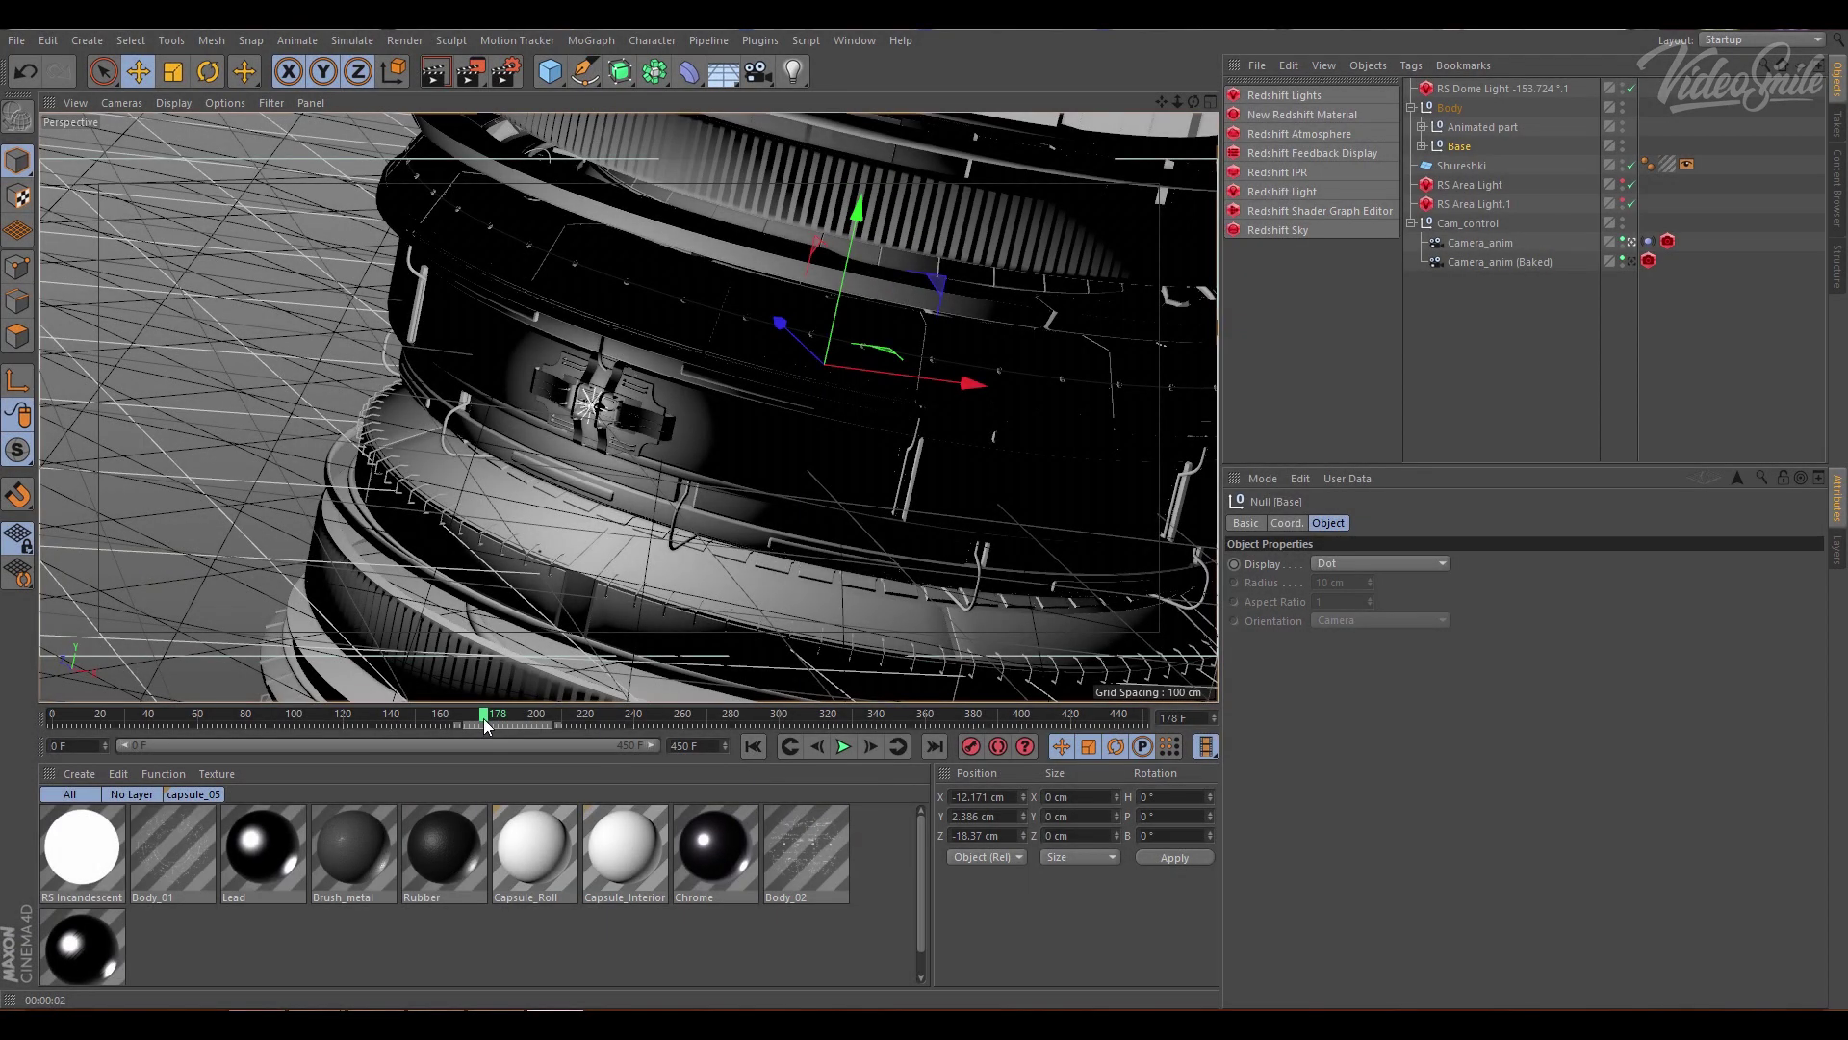
- Scrub to another frame, enlarge the Object Manager list and clear the Base selection
mouse_move(485, 717)
left_mouse_down()
mouse_move(251, 727)
mouse_move(557, 717)
left_mouse_up()
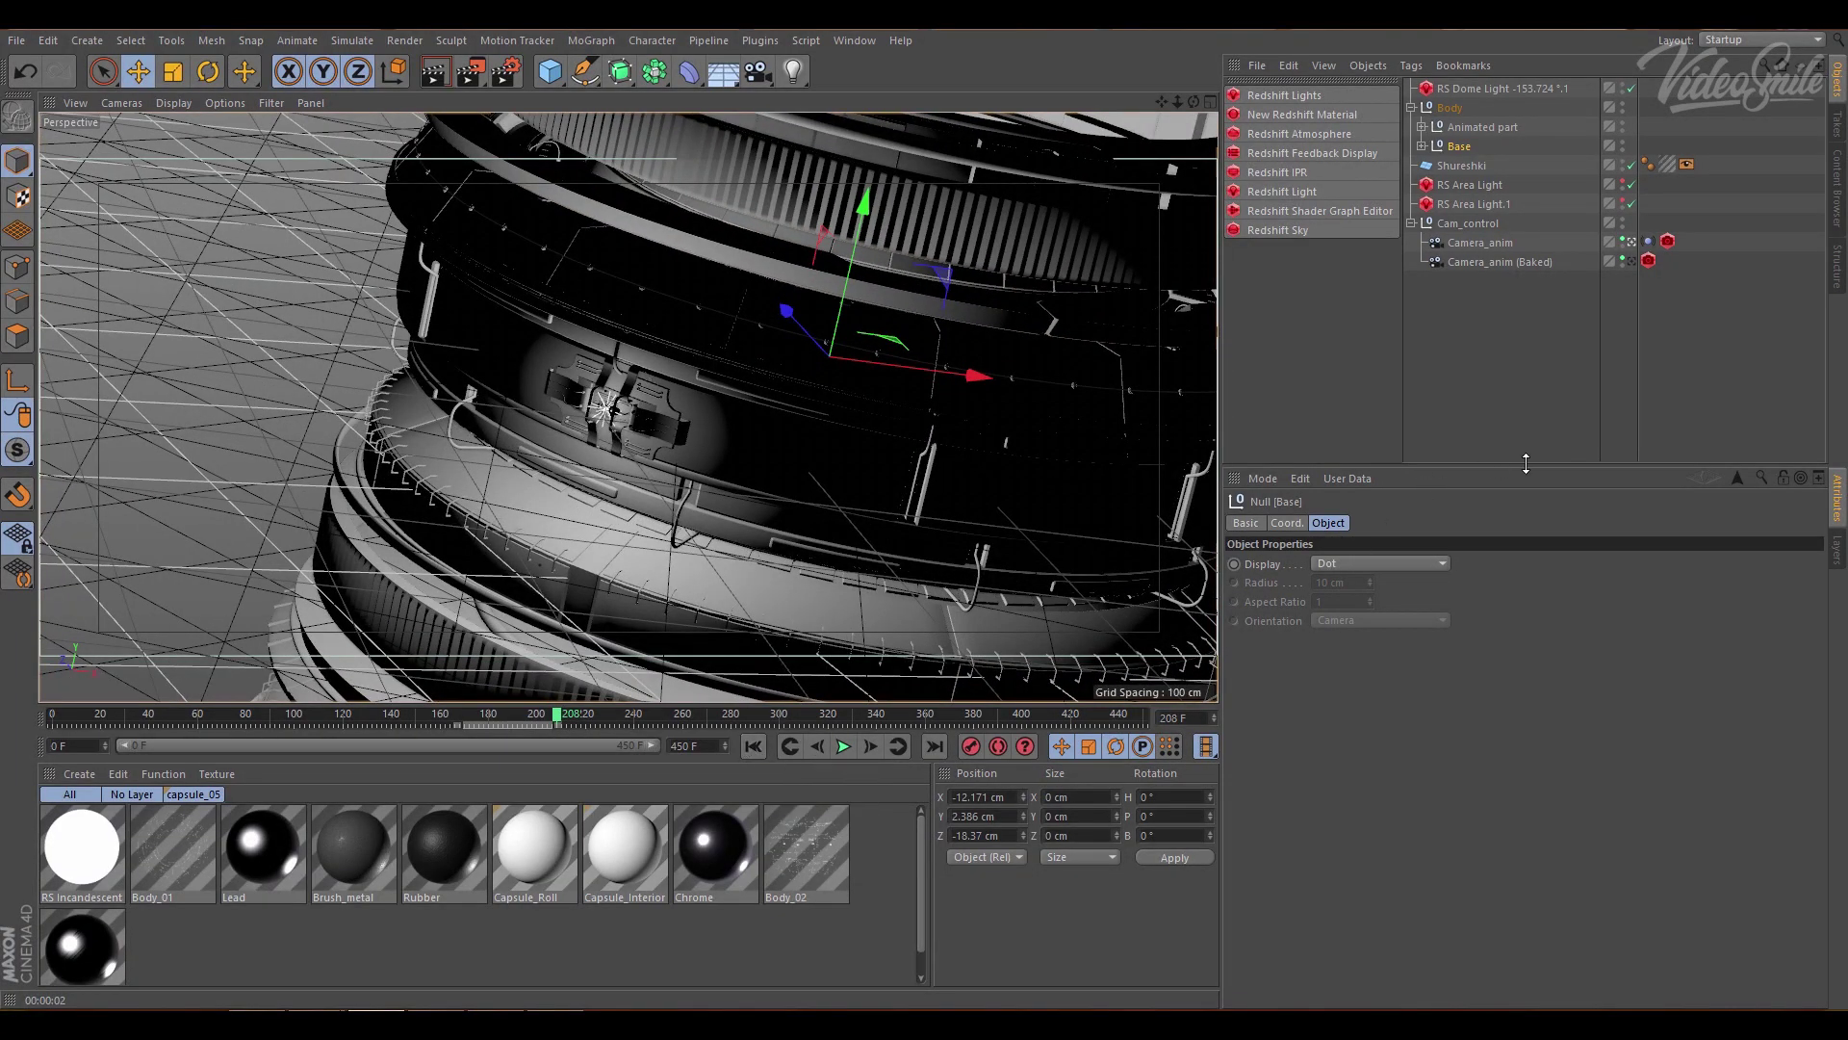
left_click_drag(1519, 469, 1523, 587)
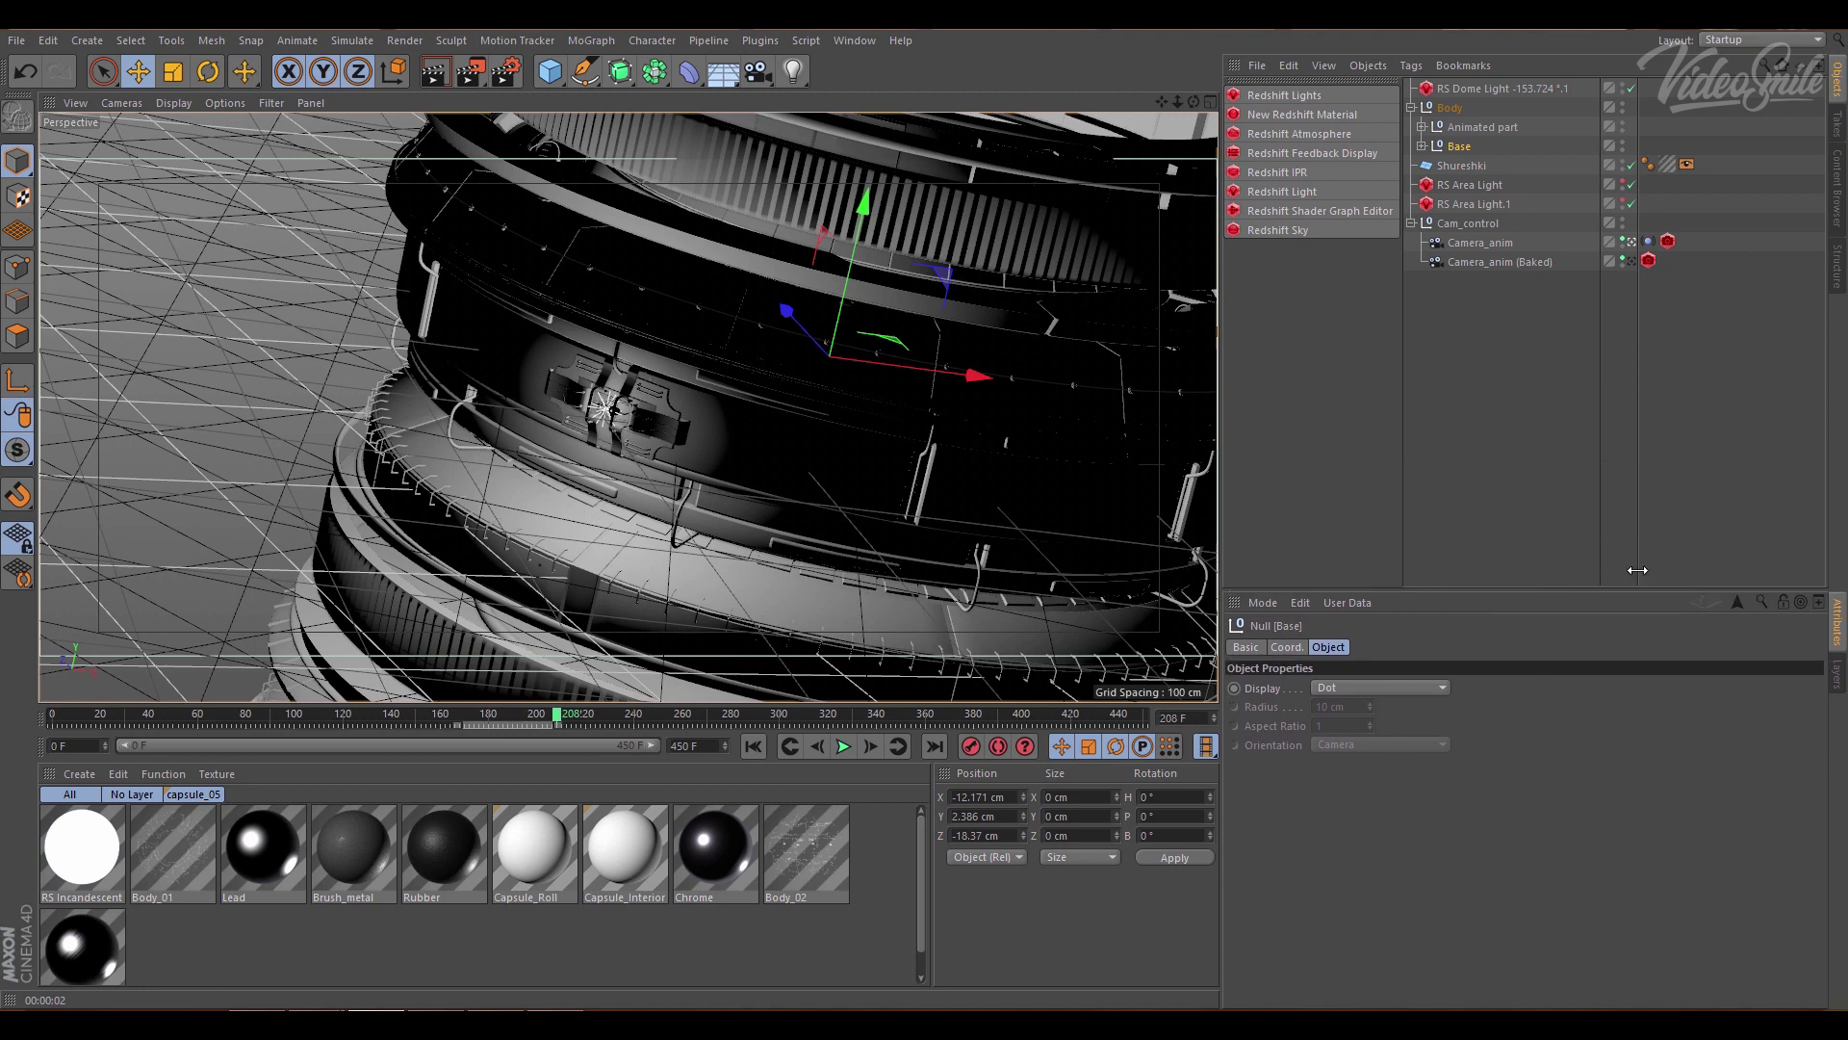
left_click(1492, 447)
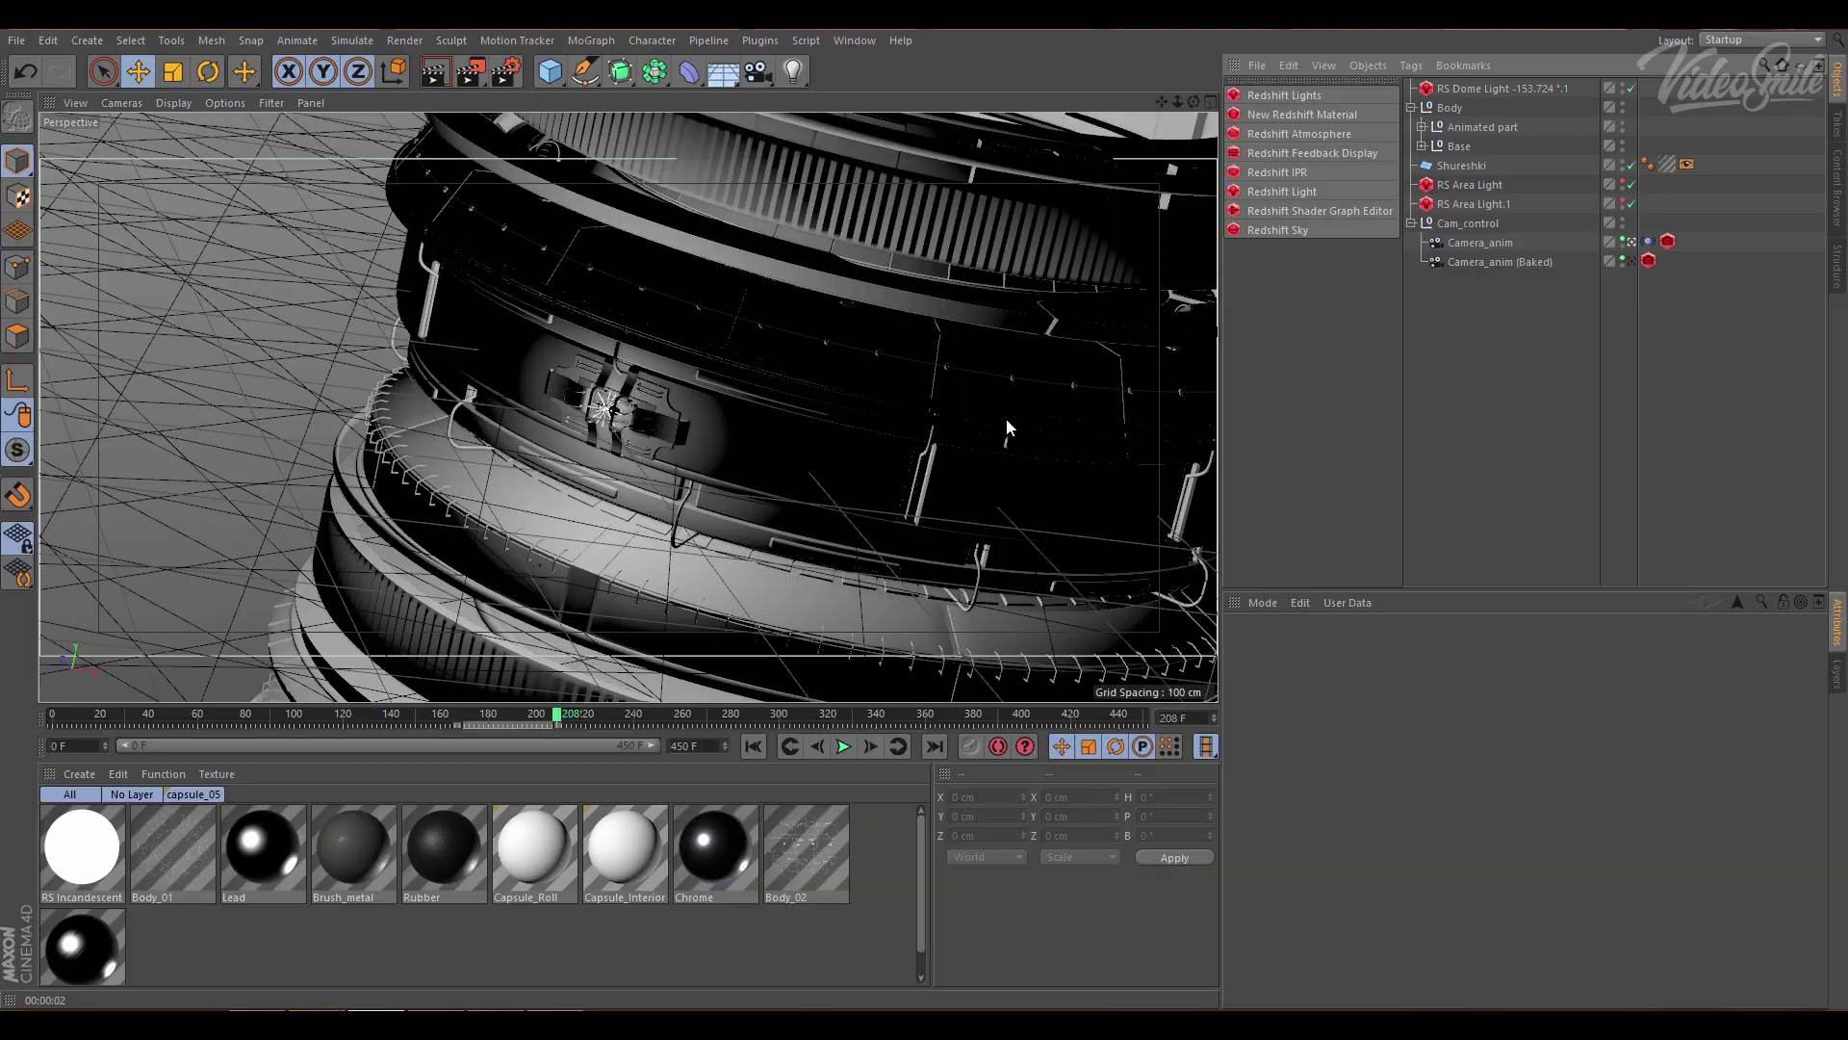
- Leave the animated camera and orbit to a low, wide perspective of the whole lens
left_click(1634, 243)
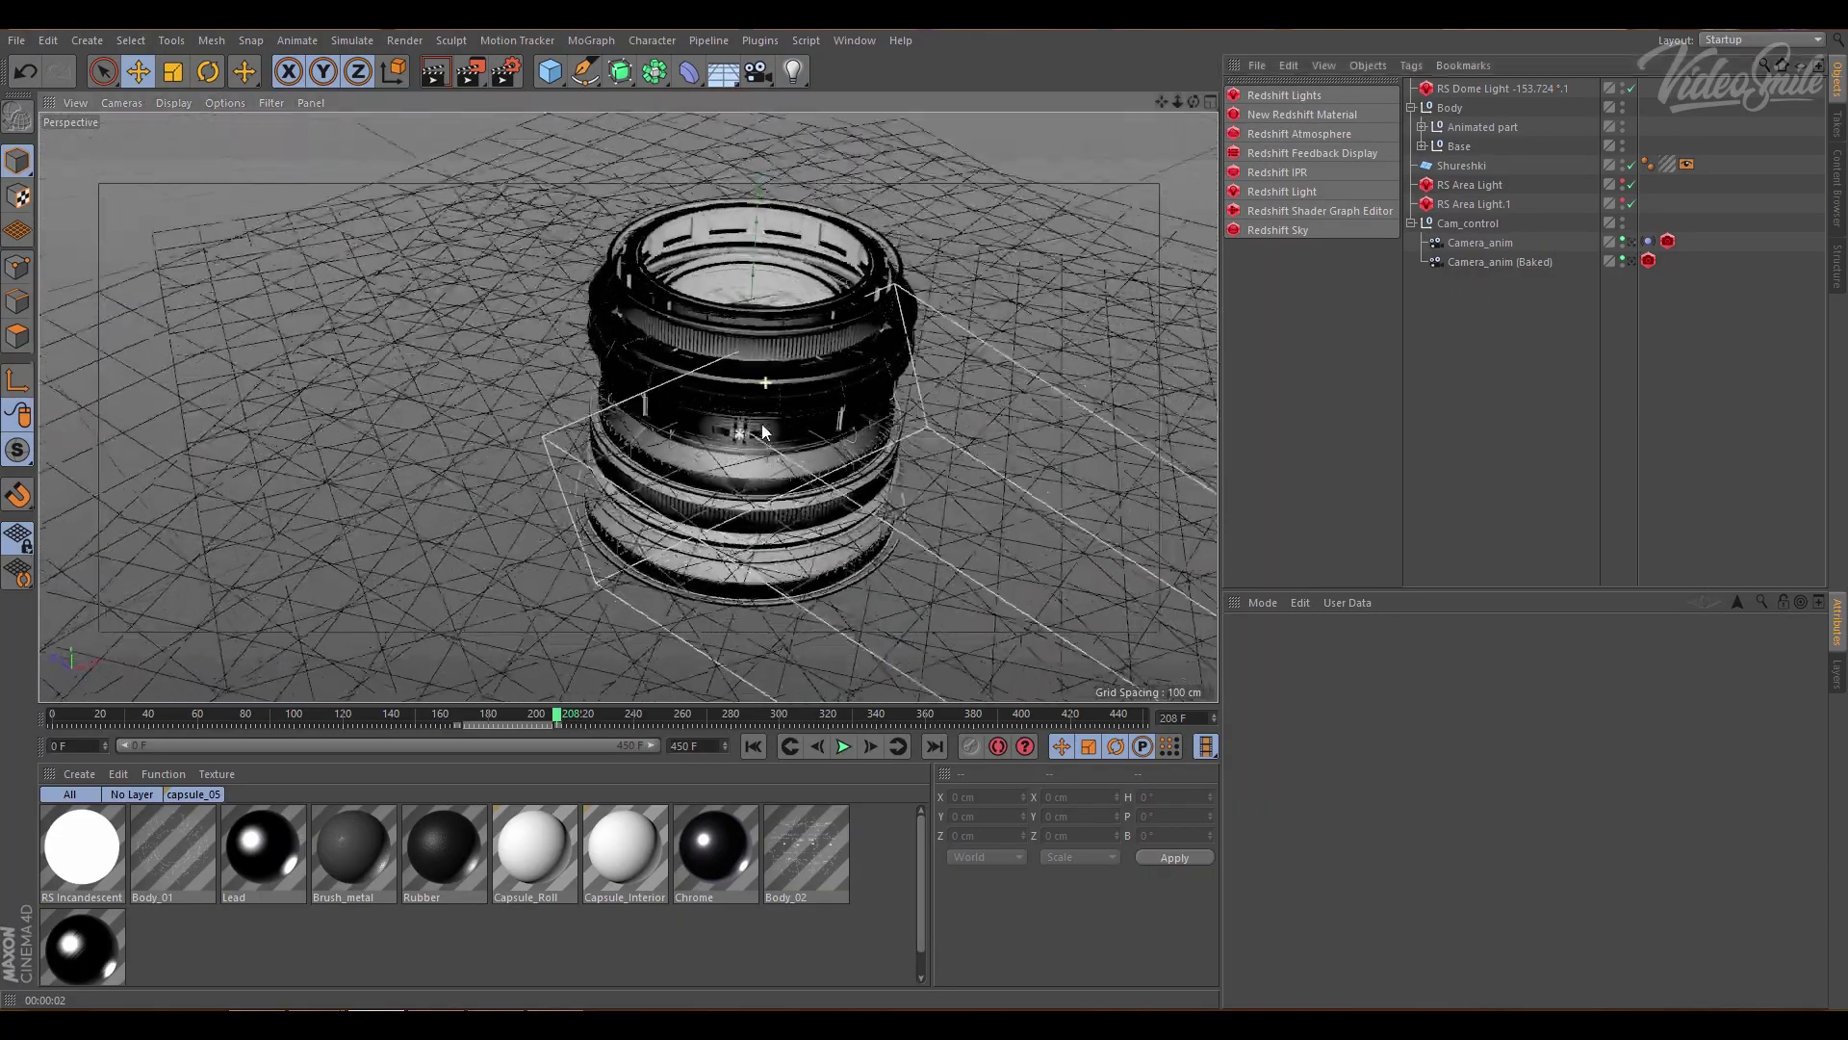
mouse_move(621, 464)
left_mouse_down("alt")
mouse_move(661, 315)
mouse_move(788, 310)
left_mouse_up("alt")
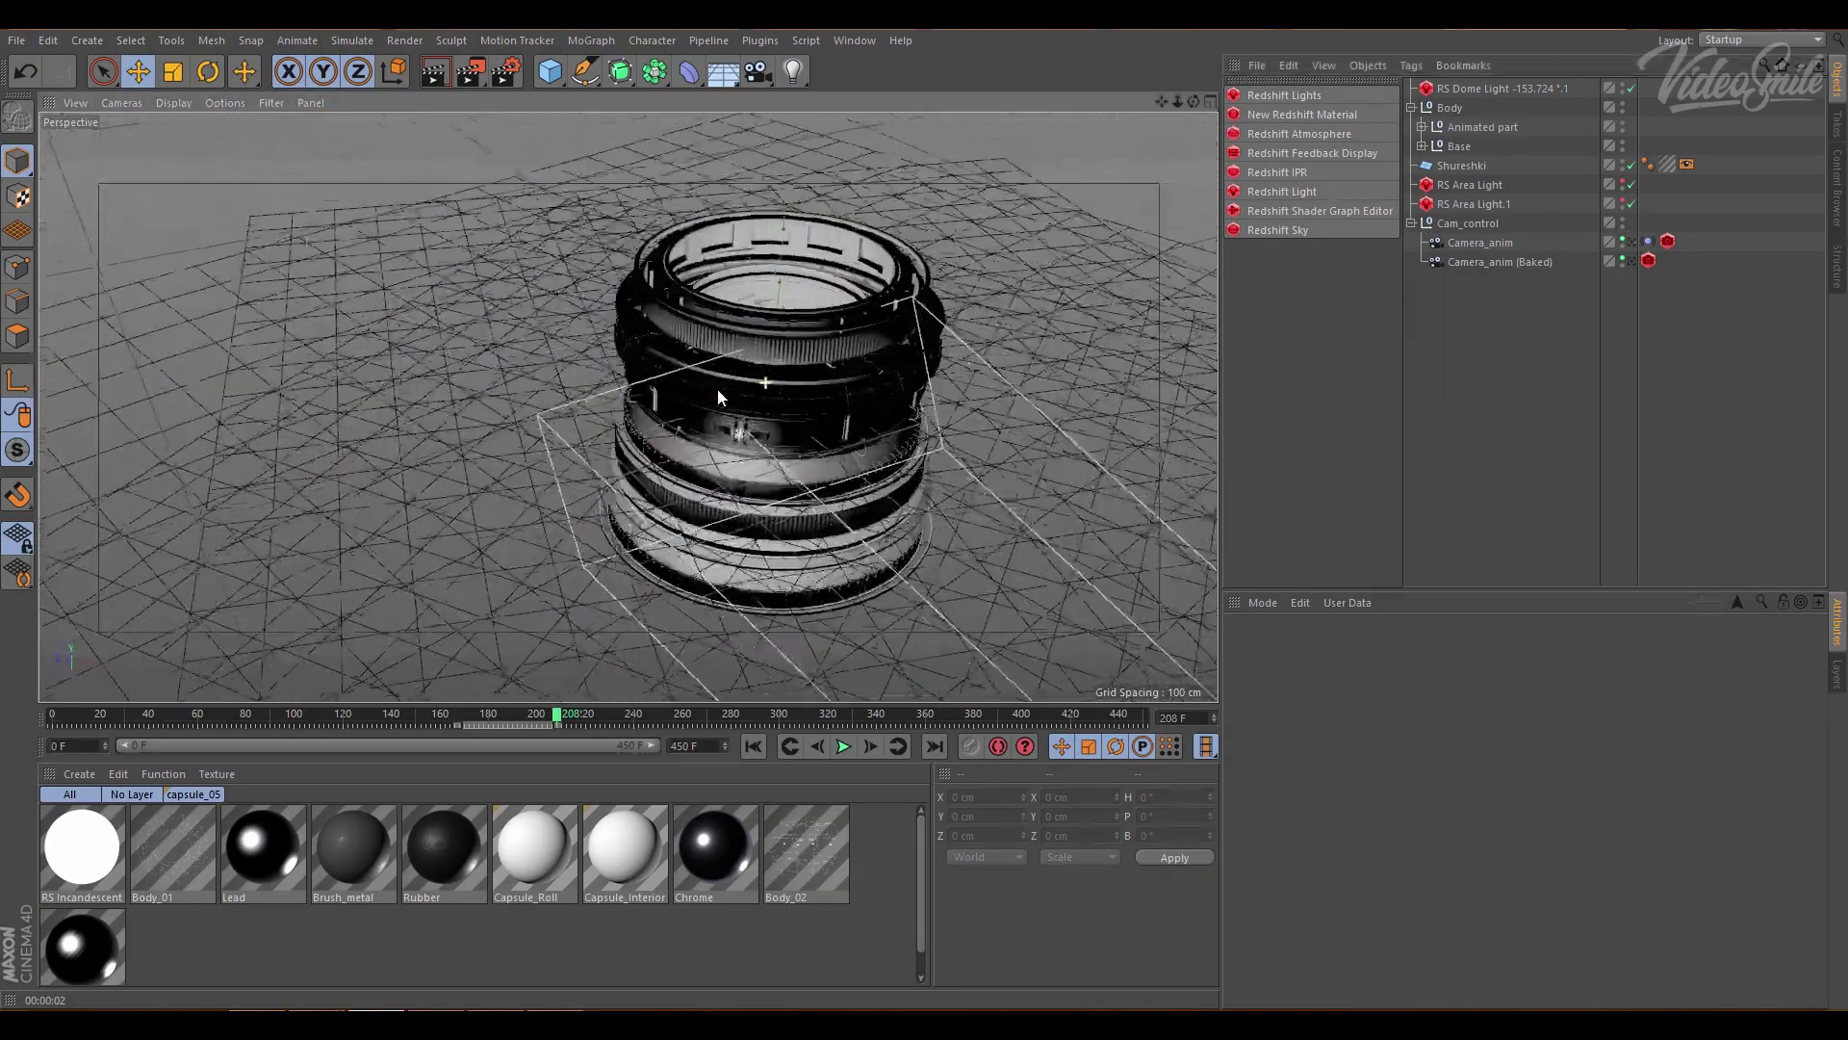
right_click_drag(789, 310, 874, 326, "alt")
left_click_drag(874, 325, 885, 424, "alt")
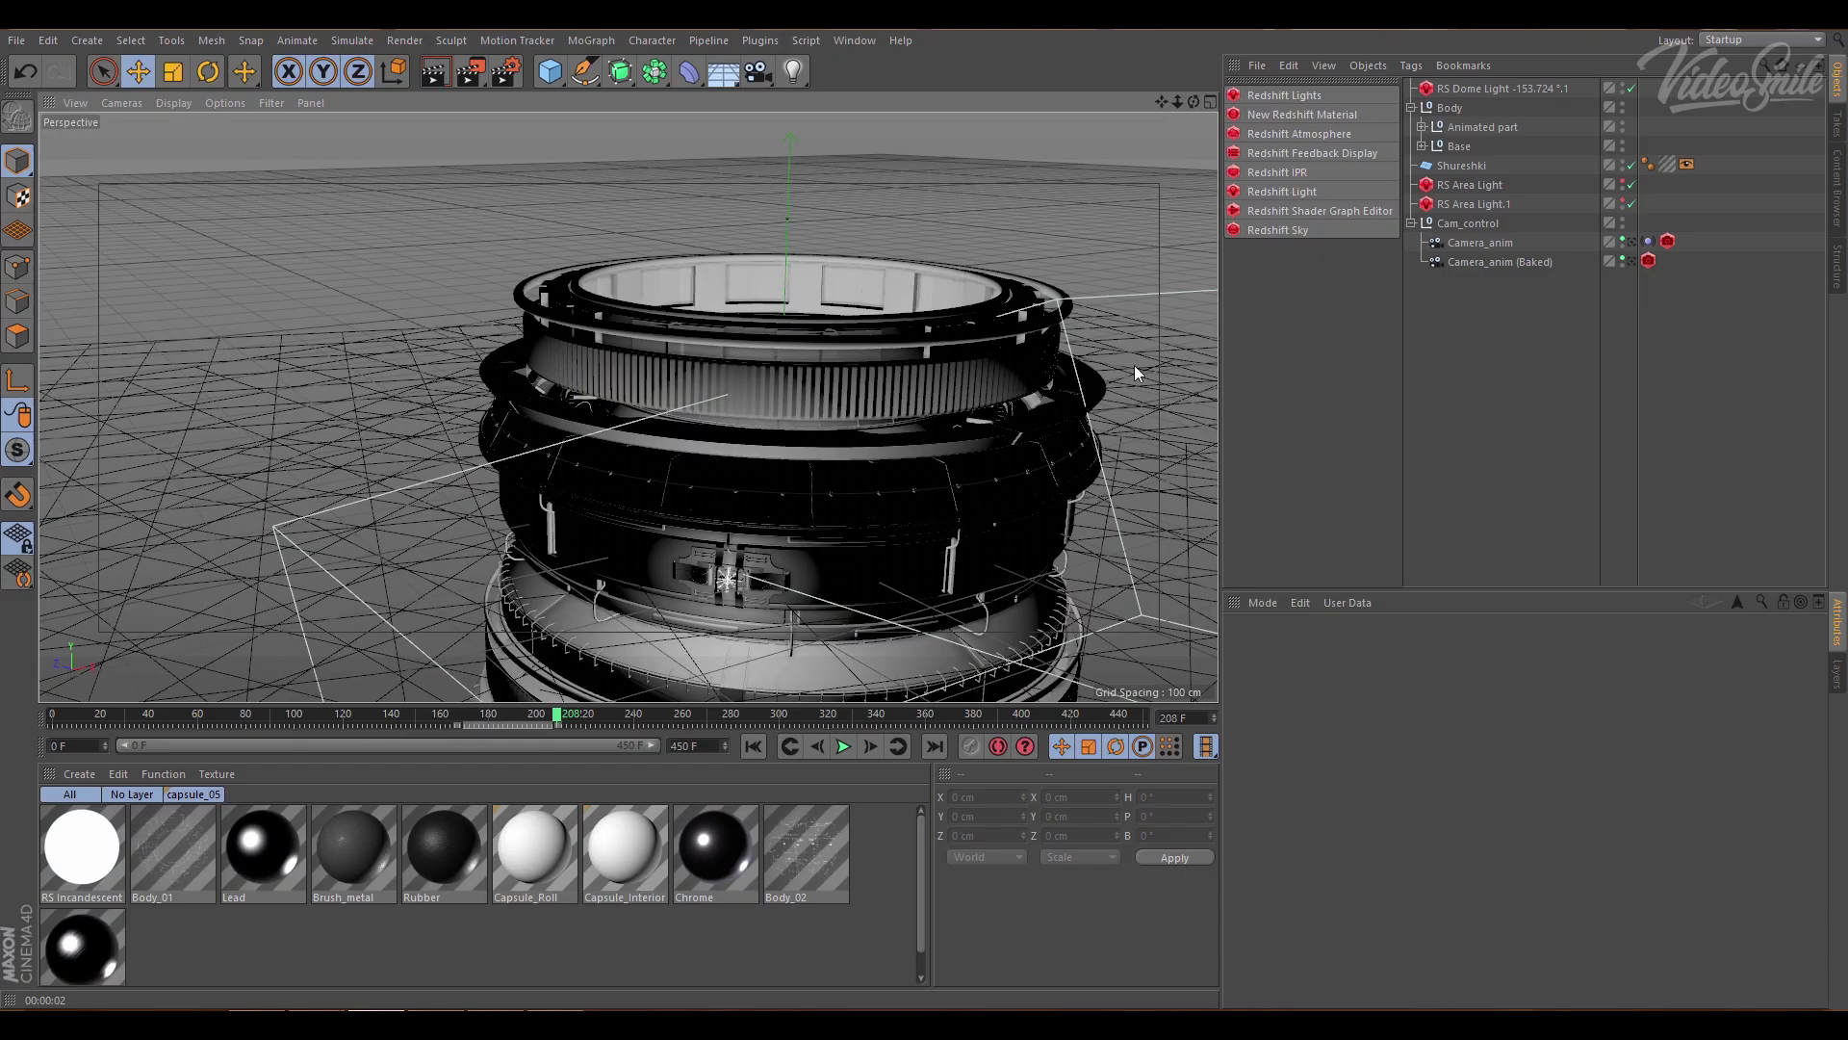
- Expand Base and test-lift the Tech_Rings_05(quads).obj.1 ring above the stack
left_click(1456, 145)
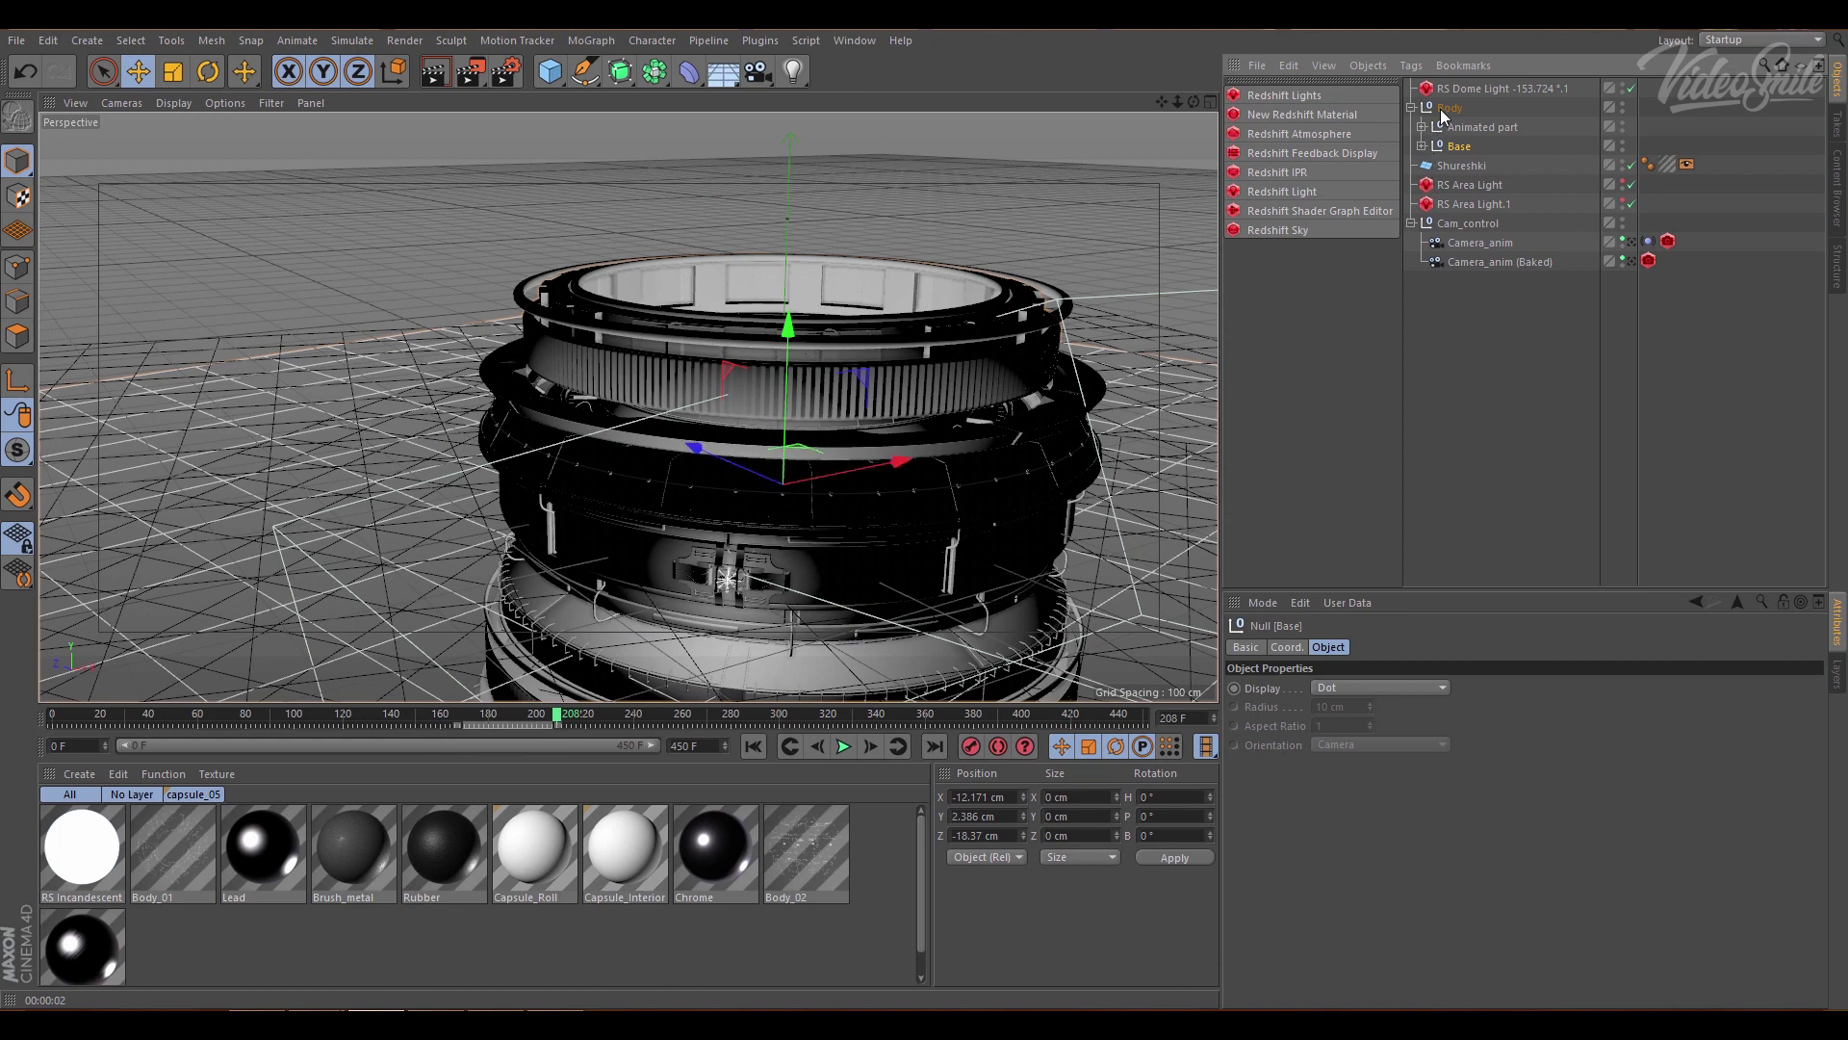
left_click(1422, 146)
left_click(1480, 298)
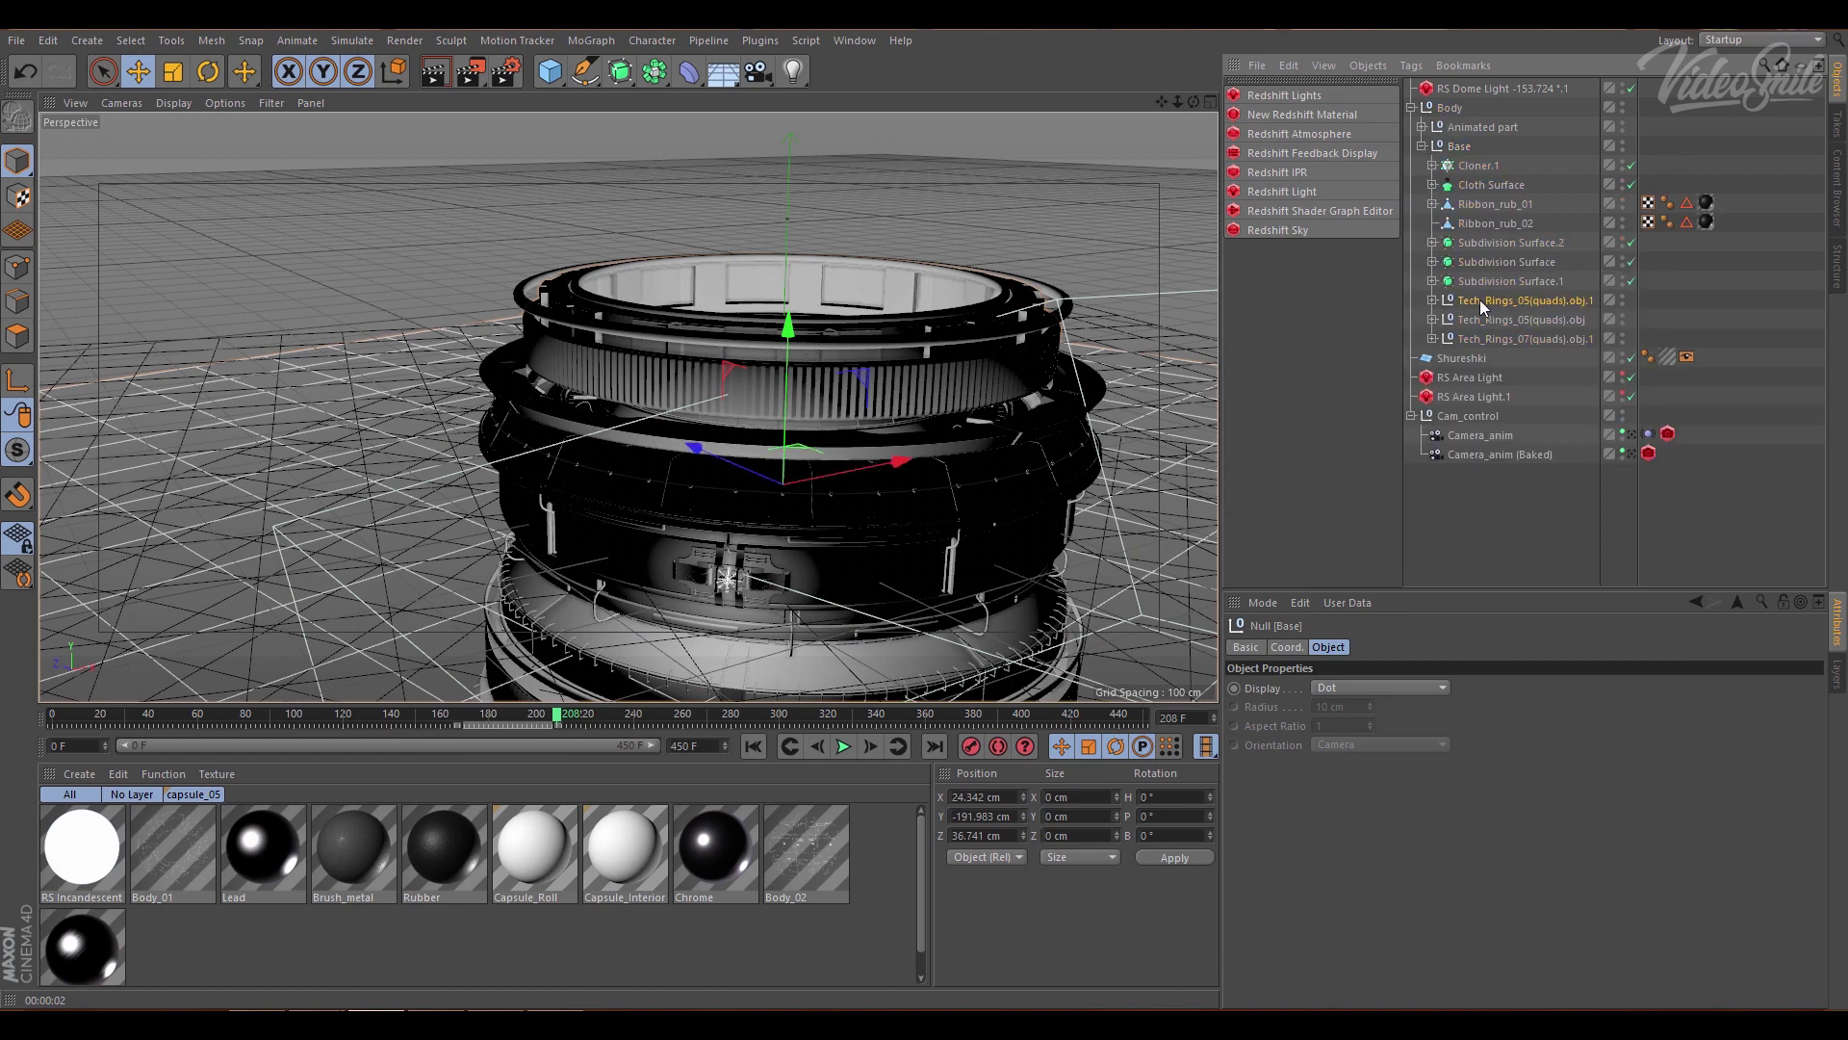
right_click_drag(919, 443, 821, 443, "alt")
left_click_drag(820, 443, 828, 163)
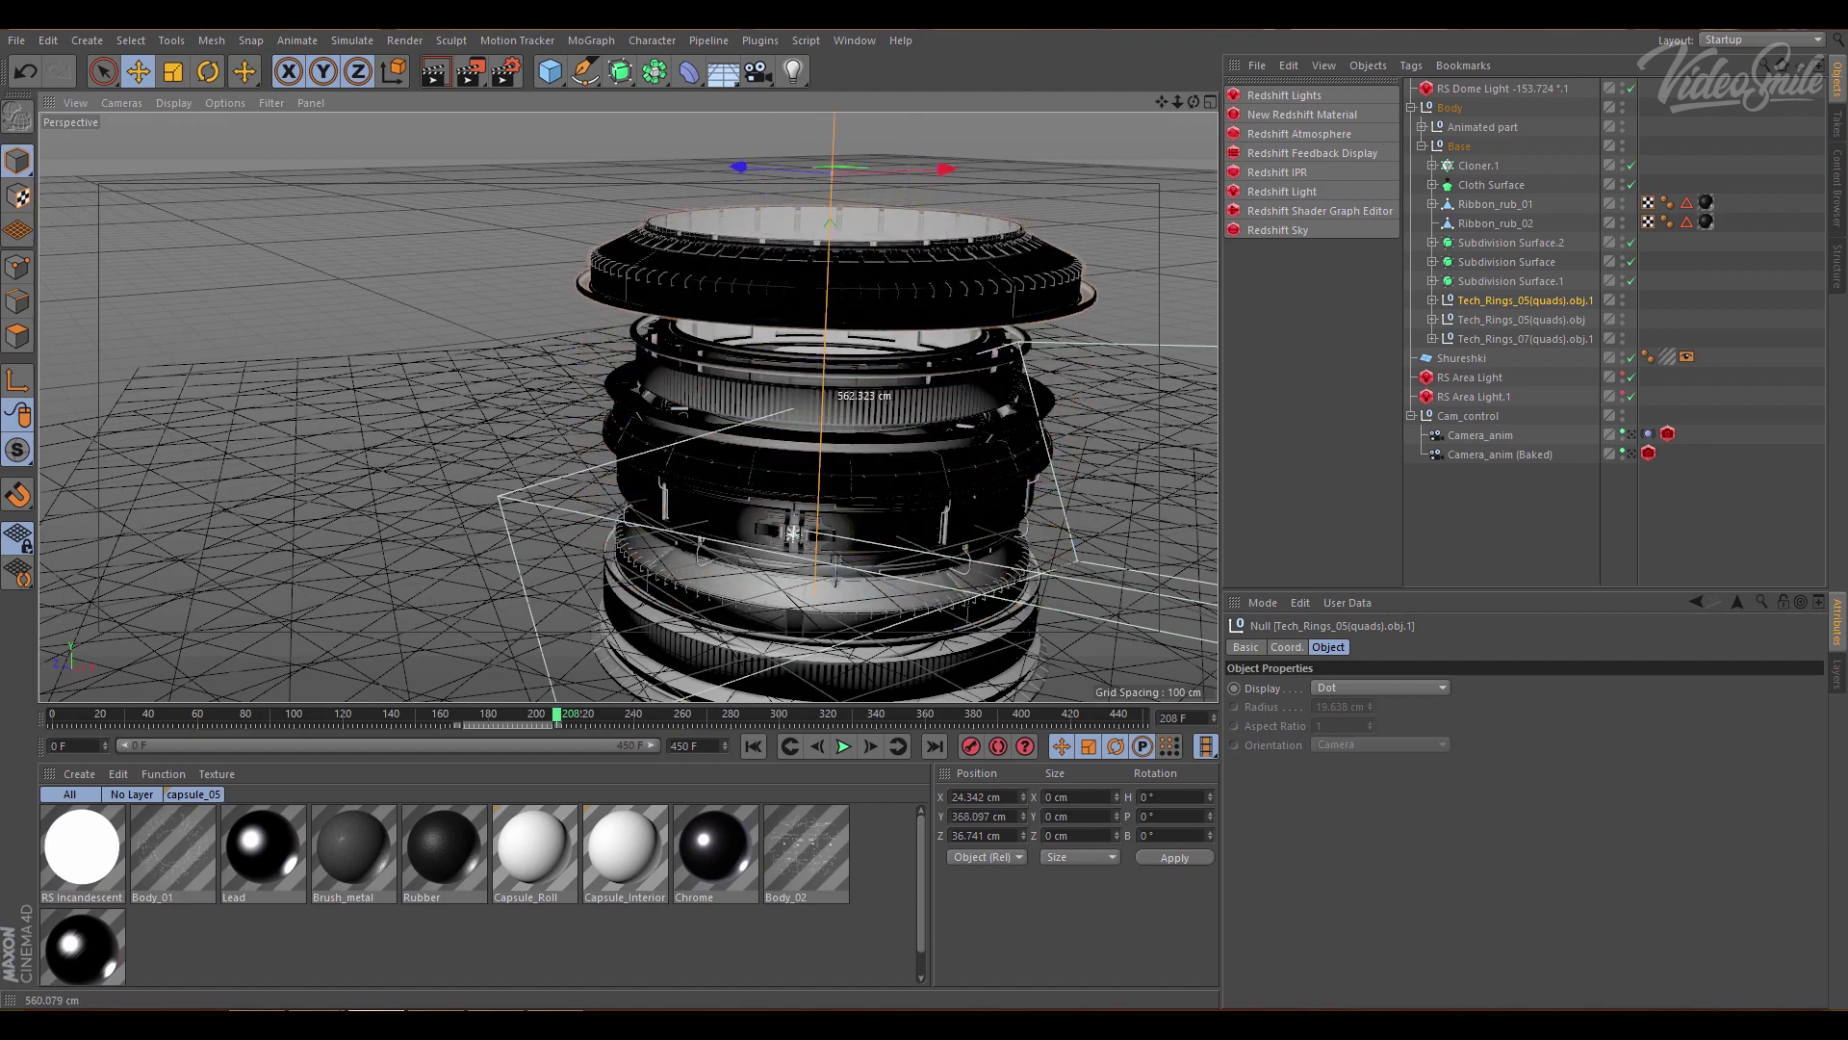
left_click_drag(886, 316, 747, 454, "alt")
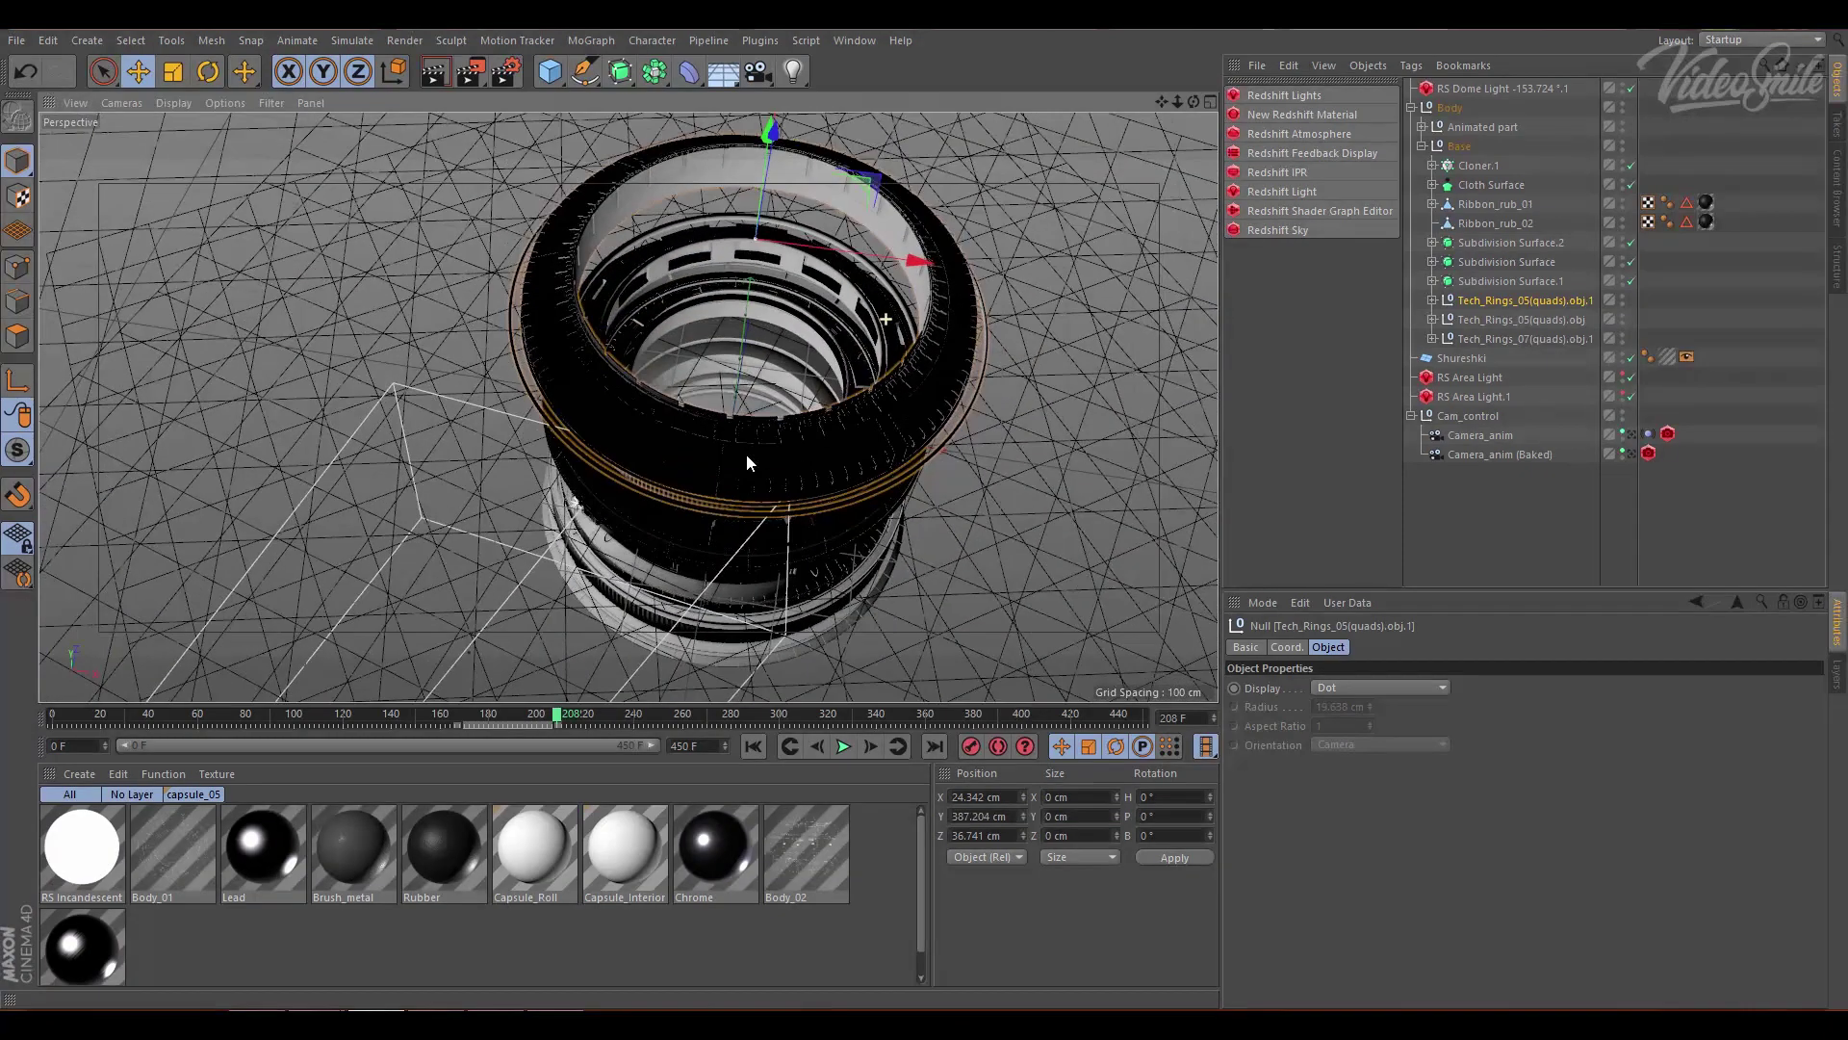
- Switch the viewport shading to a Lines mode showing wireframe over the shaded rings
left_click(187, 105)
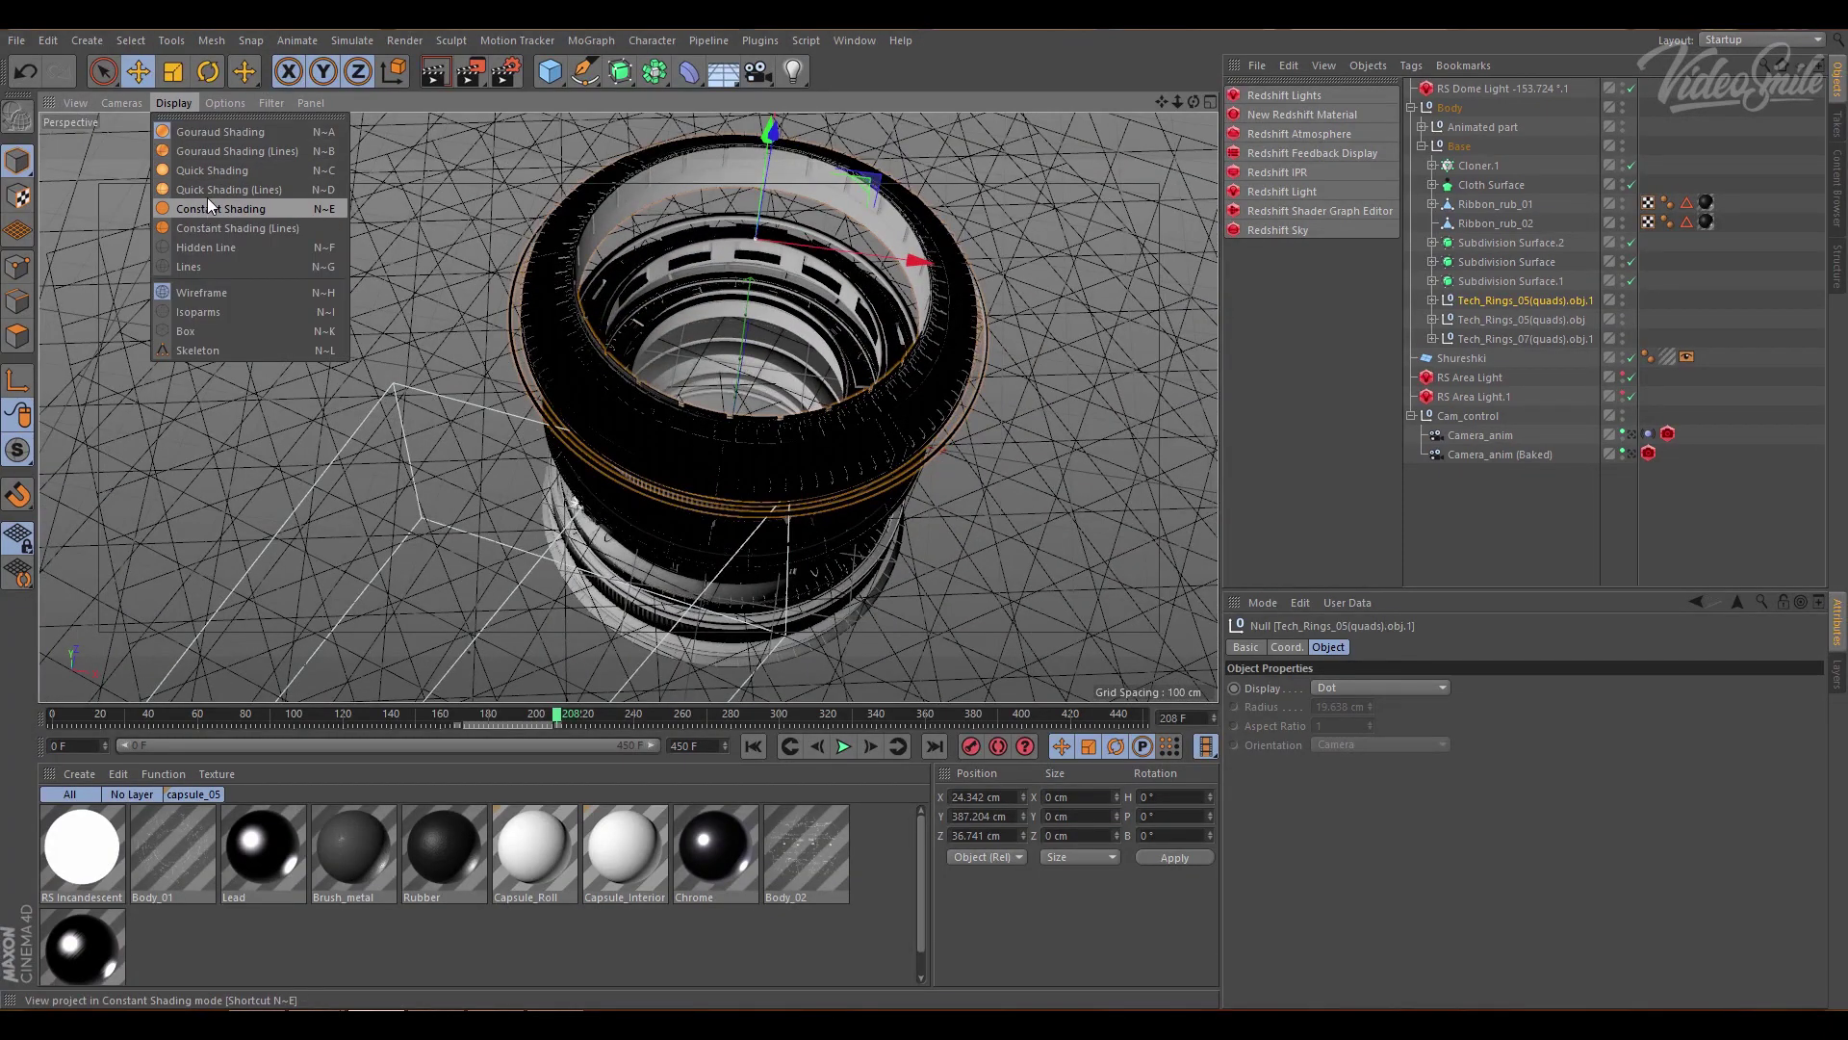
left_click(209, 195)
left_click_drag(645, 383, 640, 328, "alt")
left_click(226, 103)
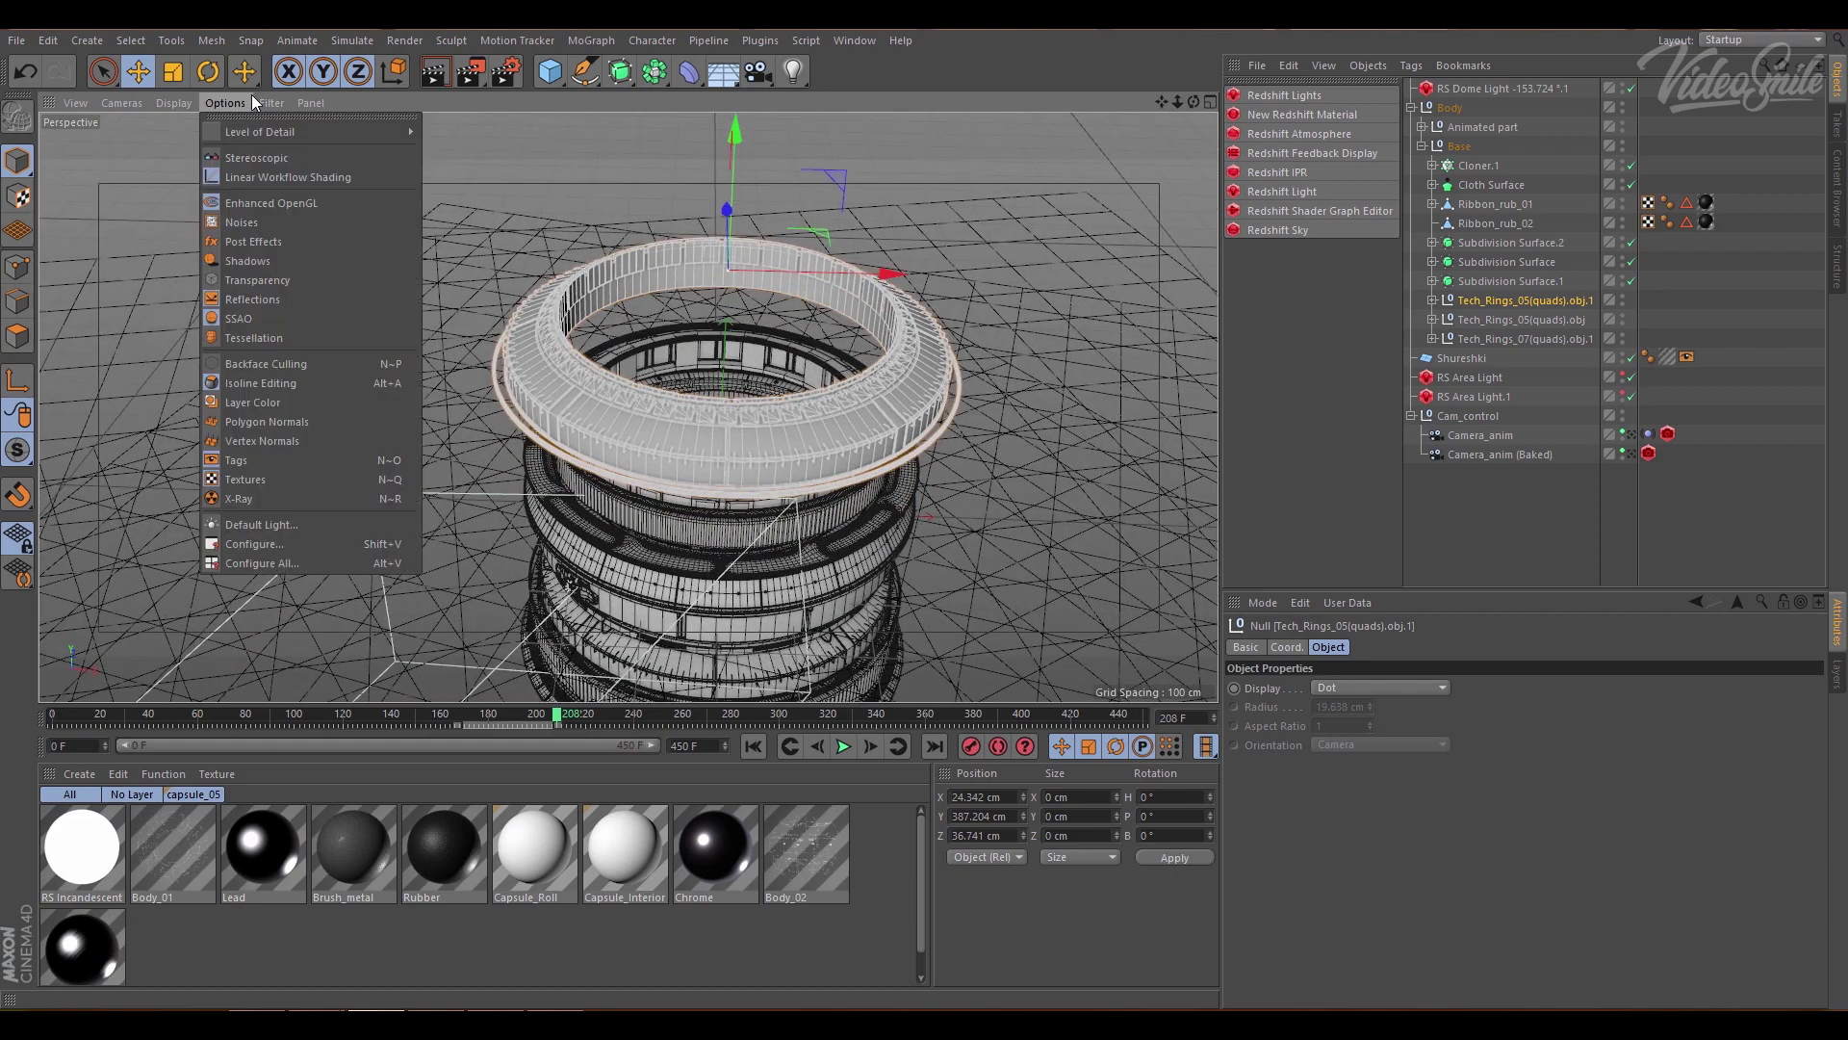
- Return the Tech_Rings parts to their original positions, undoing the test moves
mouse_move(655, 419)
left_mouse_down("alt")
mouse_move(736, 315)
mouse_move(626, 444)
mouse_move(672, 478)
mouse_move(778, 167)
left_mouse_up("alt")
left_click(1530, 320)
right_click_drag(707, 418, 909, 395, "alt")
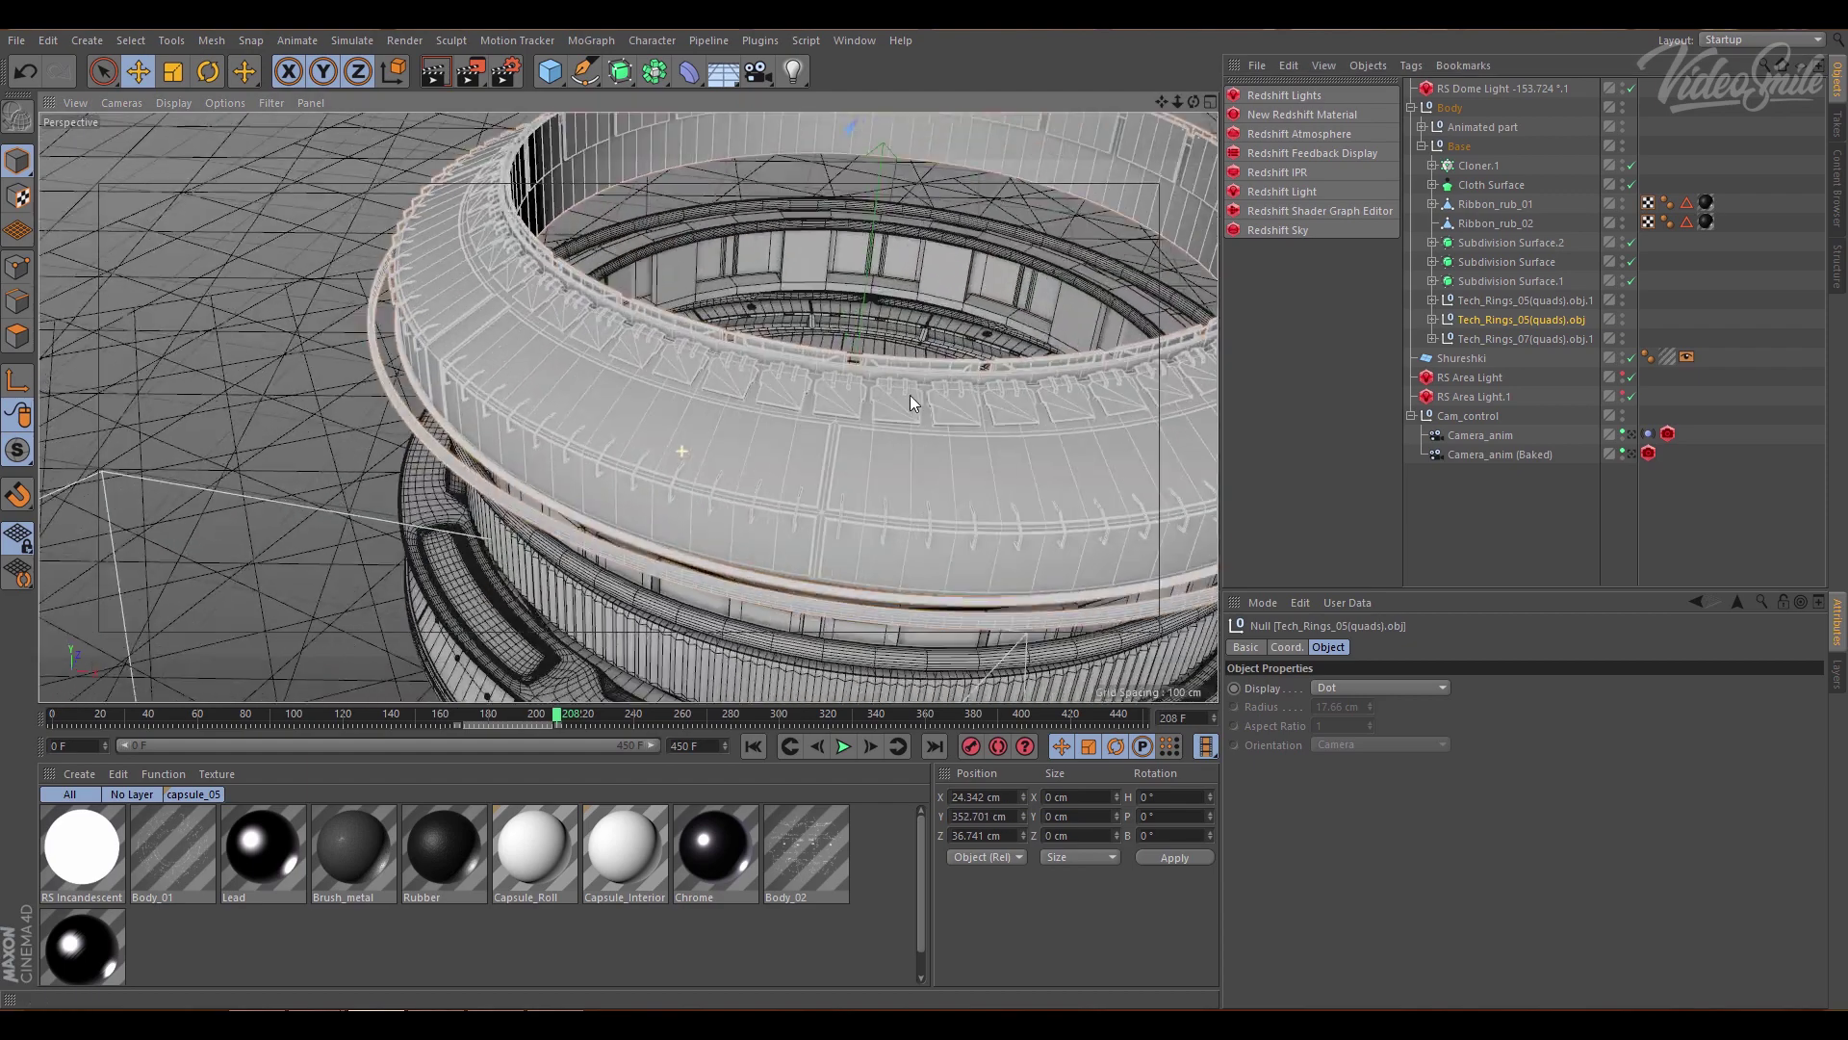
mouse_move(909, 395)
left_mouse_down("alt")
mouse_move(638, 394)
mouse_move(882, 397)
left_mouse_up("alt")
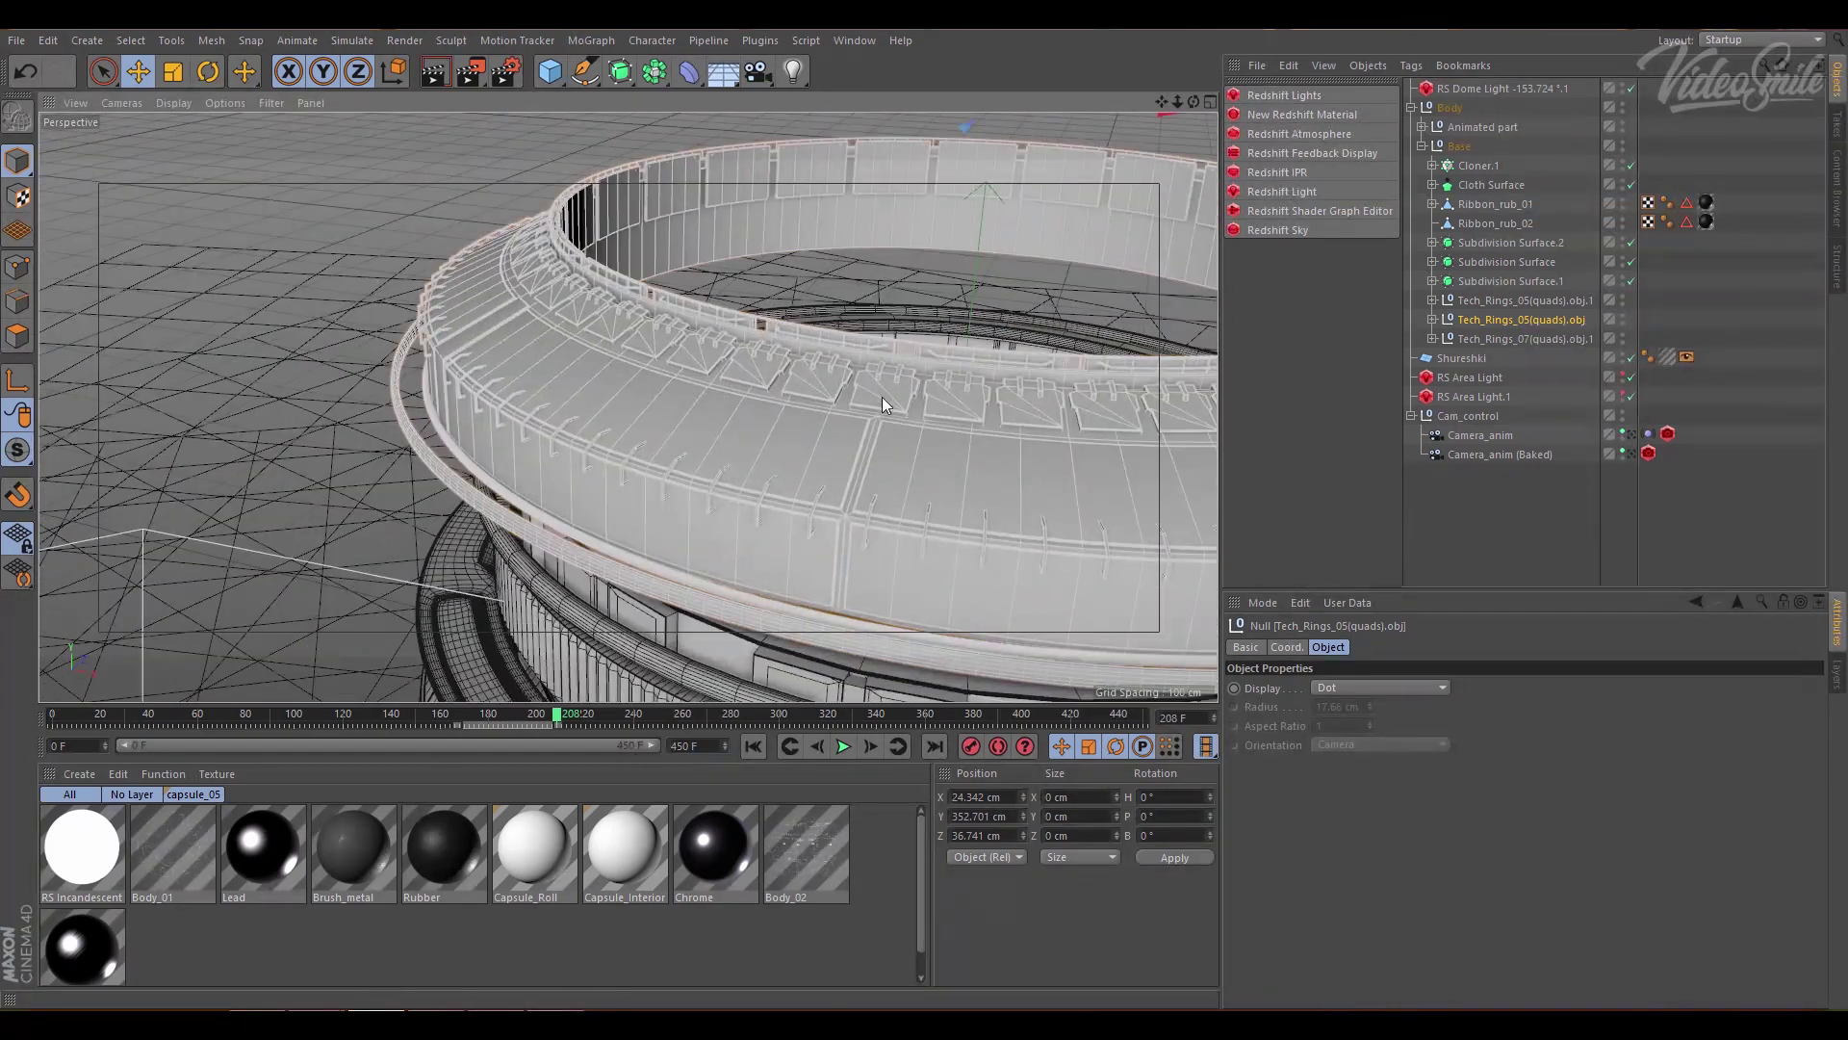
key("ctrl+z")
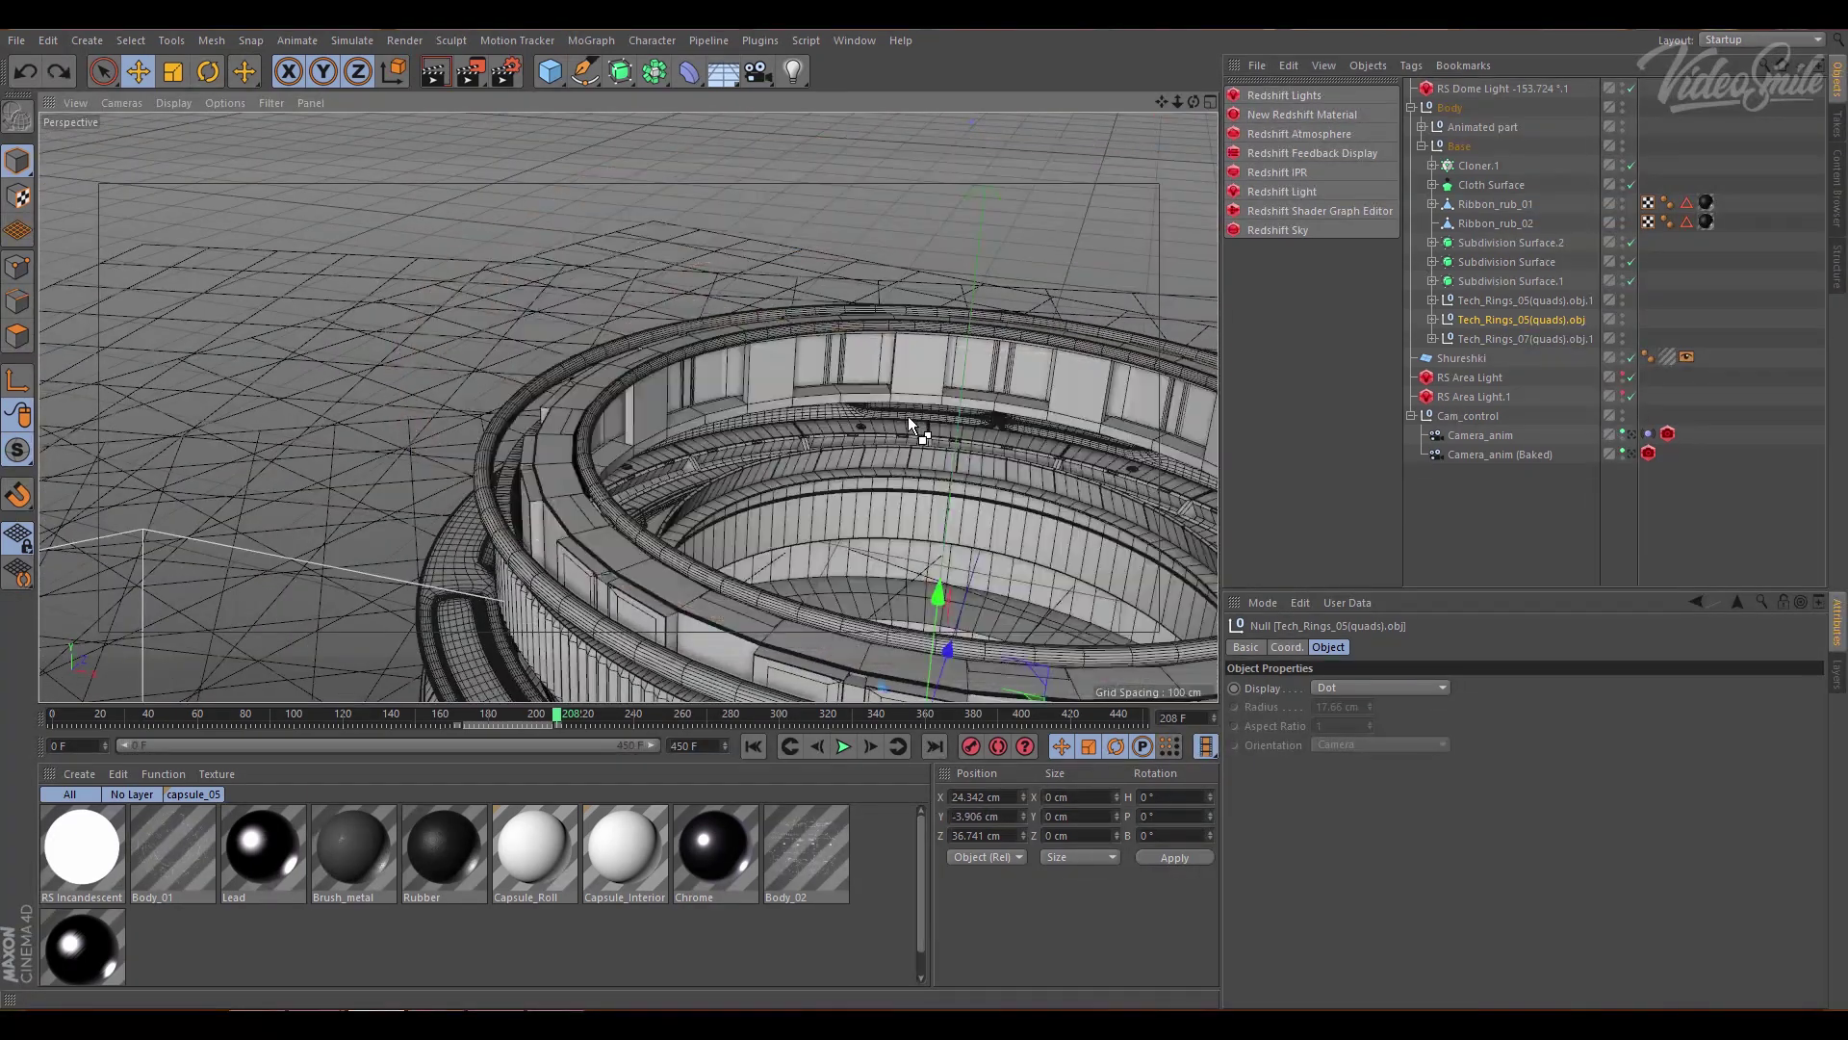
key("ctrl+z")
key("ctrl+z")
- Test-lift Subdivision Surface.1, toggle its enable check off and on, and lower it back
left_click(1517, 280)
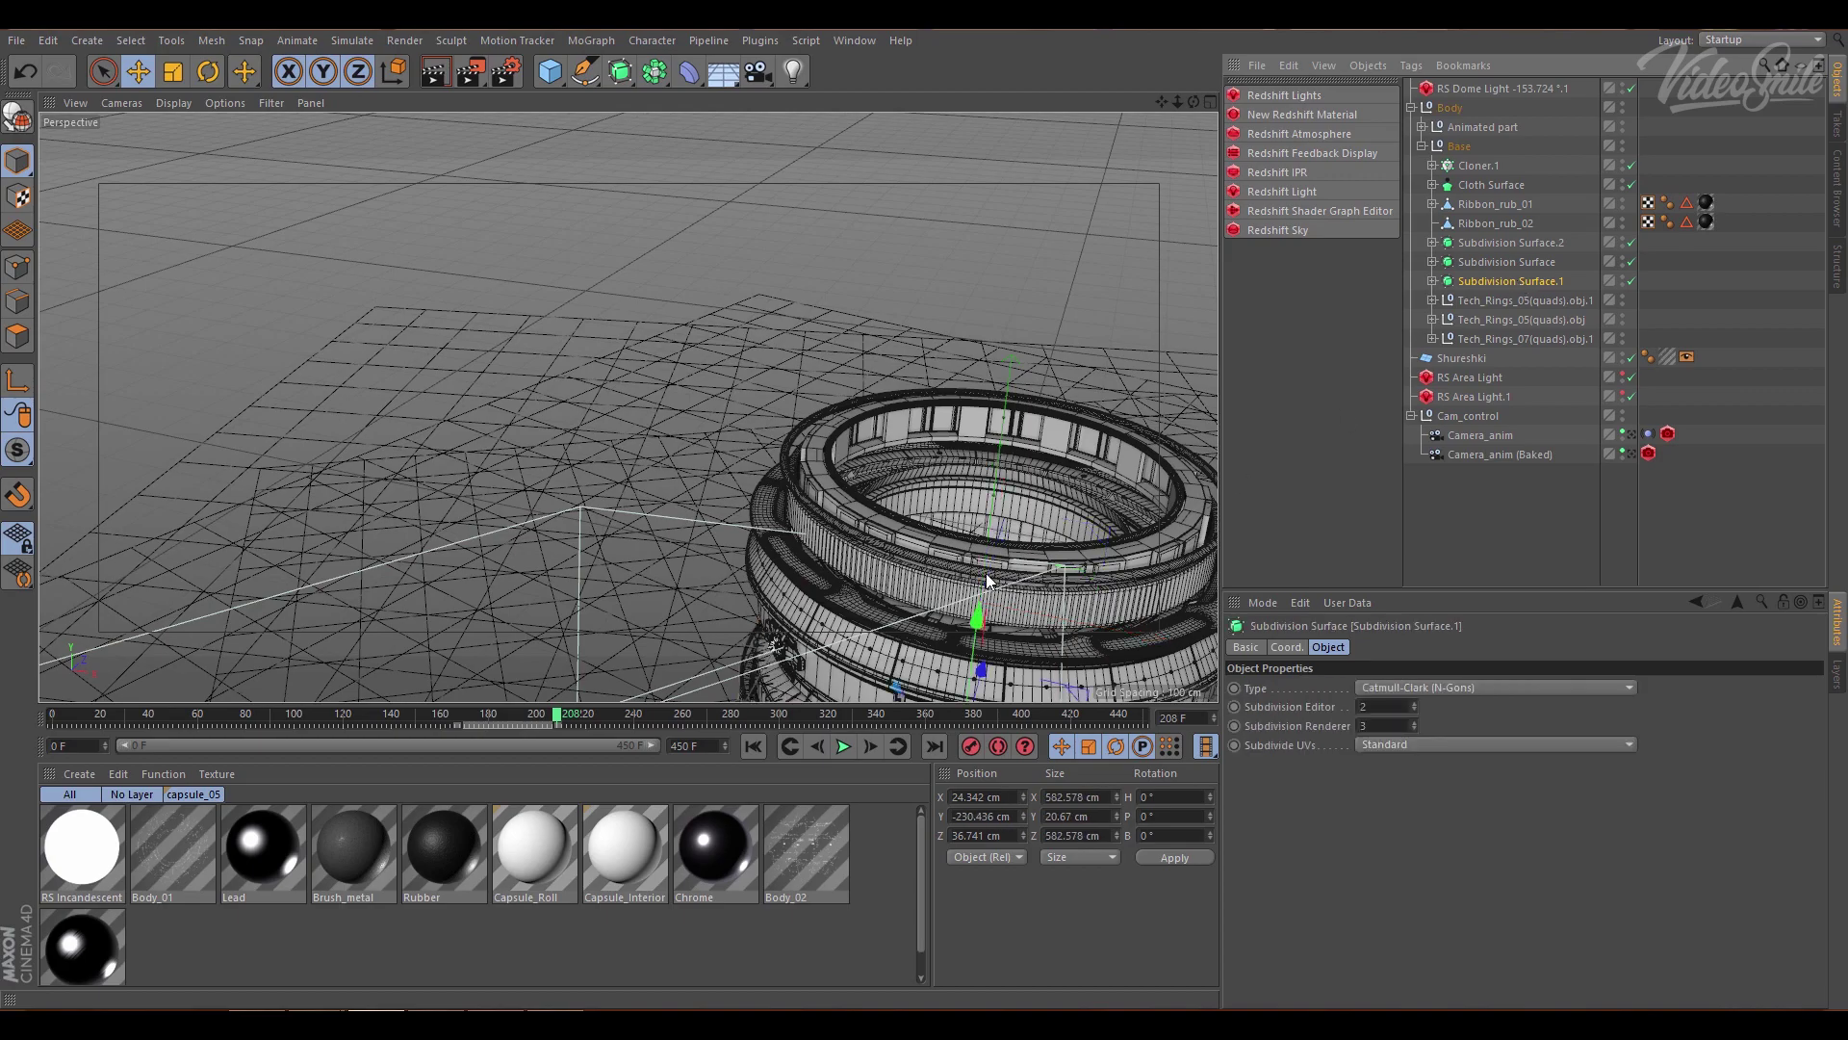
left_click_drag(963, 452, 852, 475, "alt")
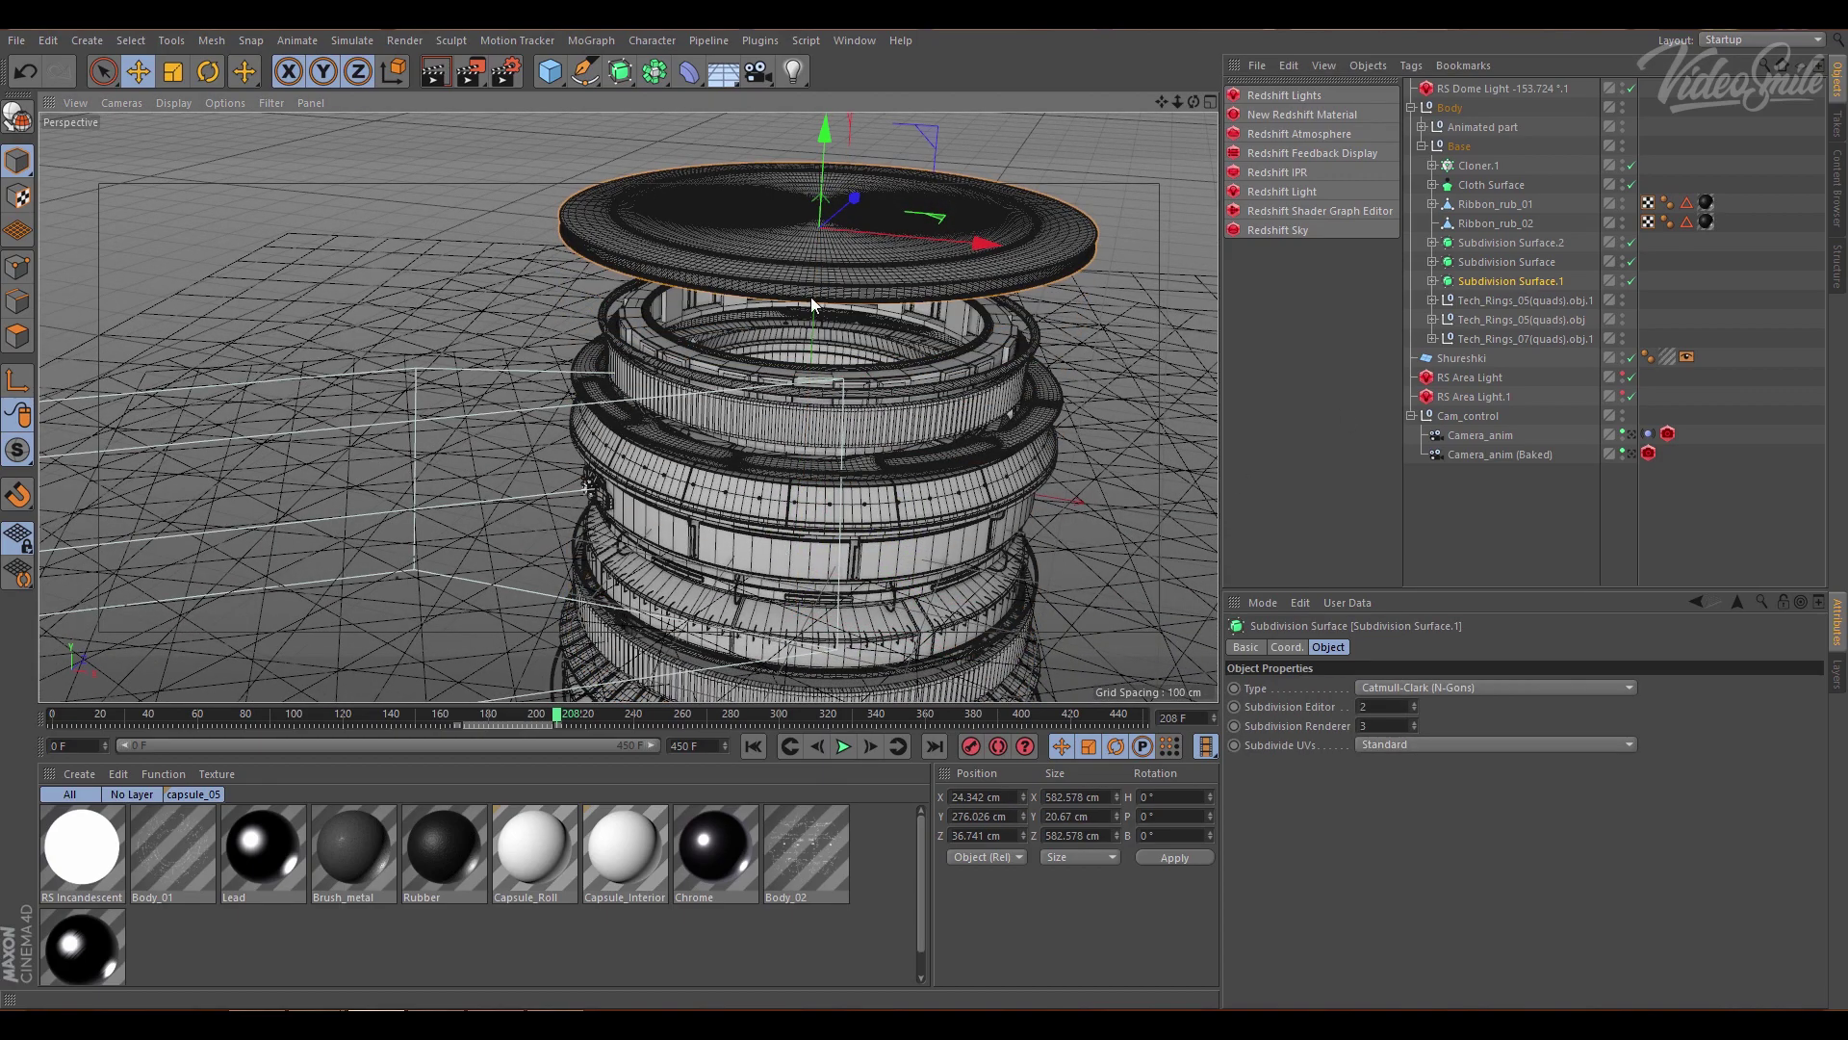
scroll(810, 296, "up", 5)
left_click_drag(772, 263, 876, 254, "alt")
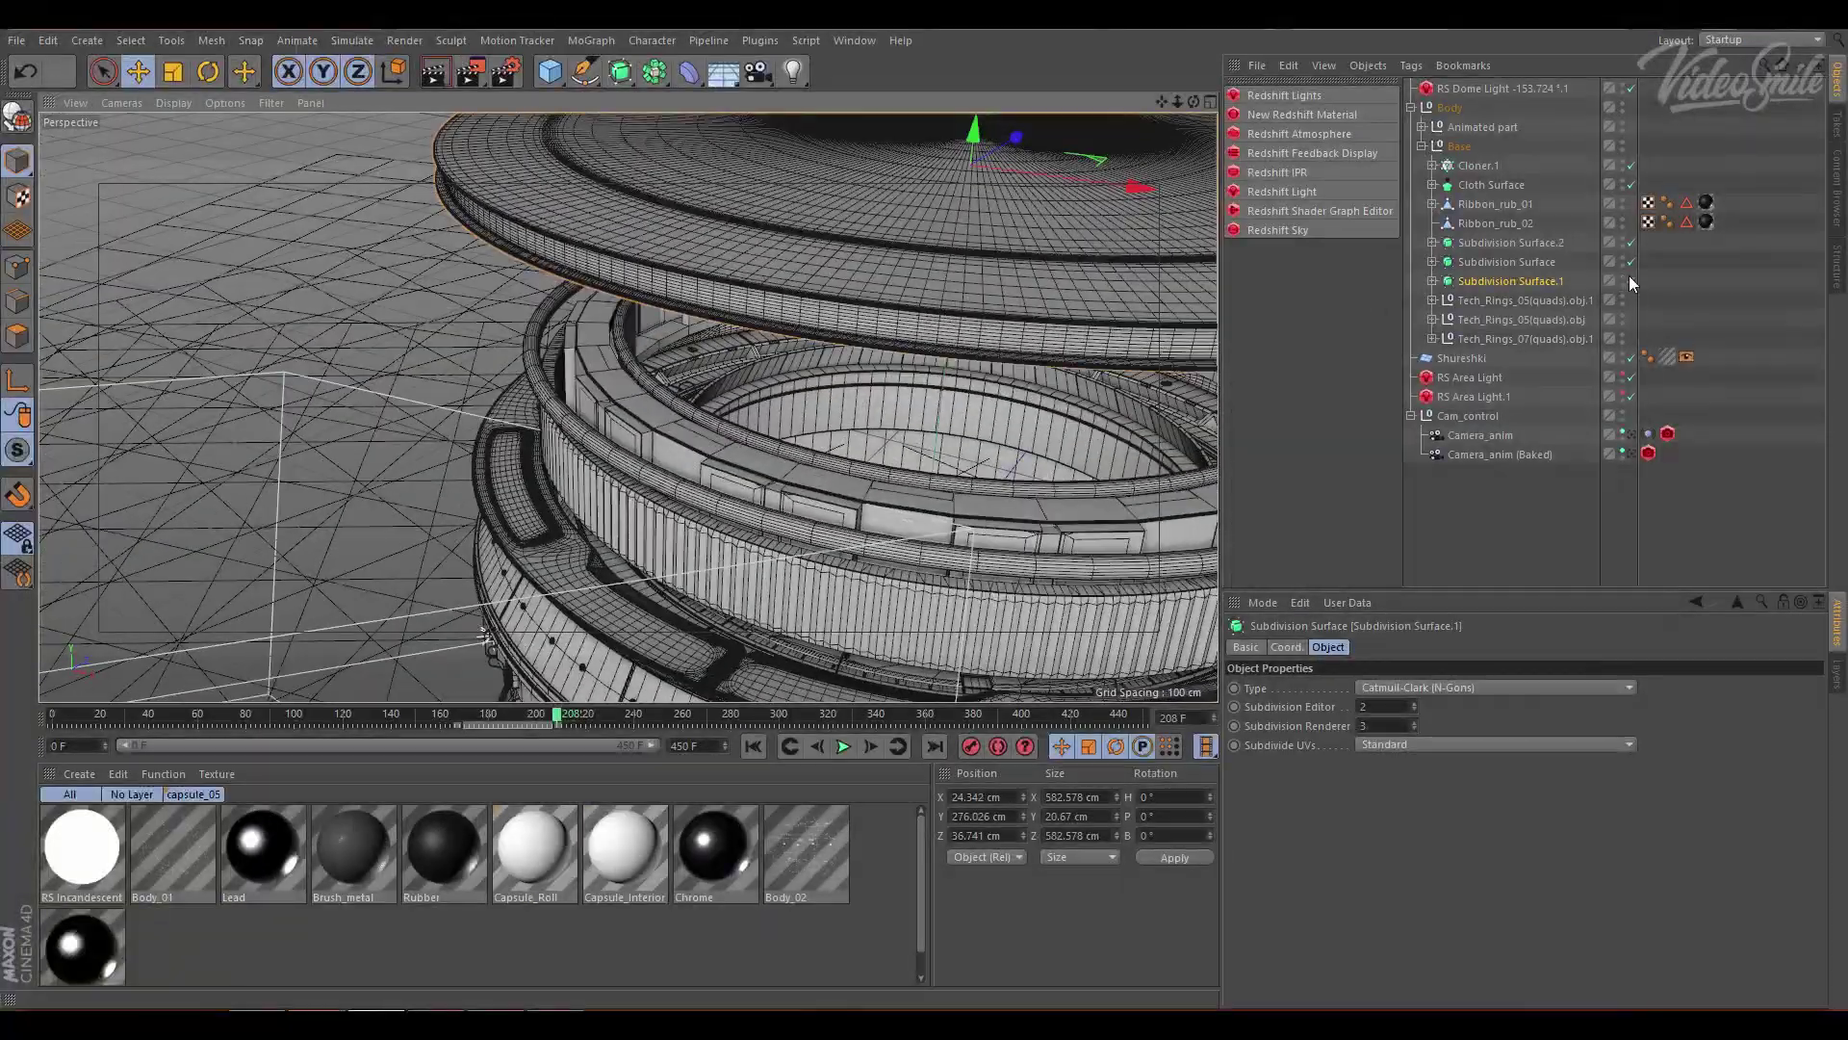
left_click(1631, 280)
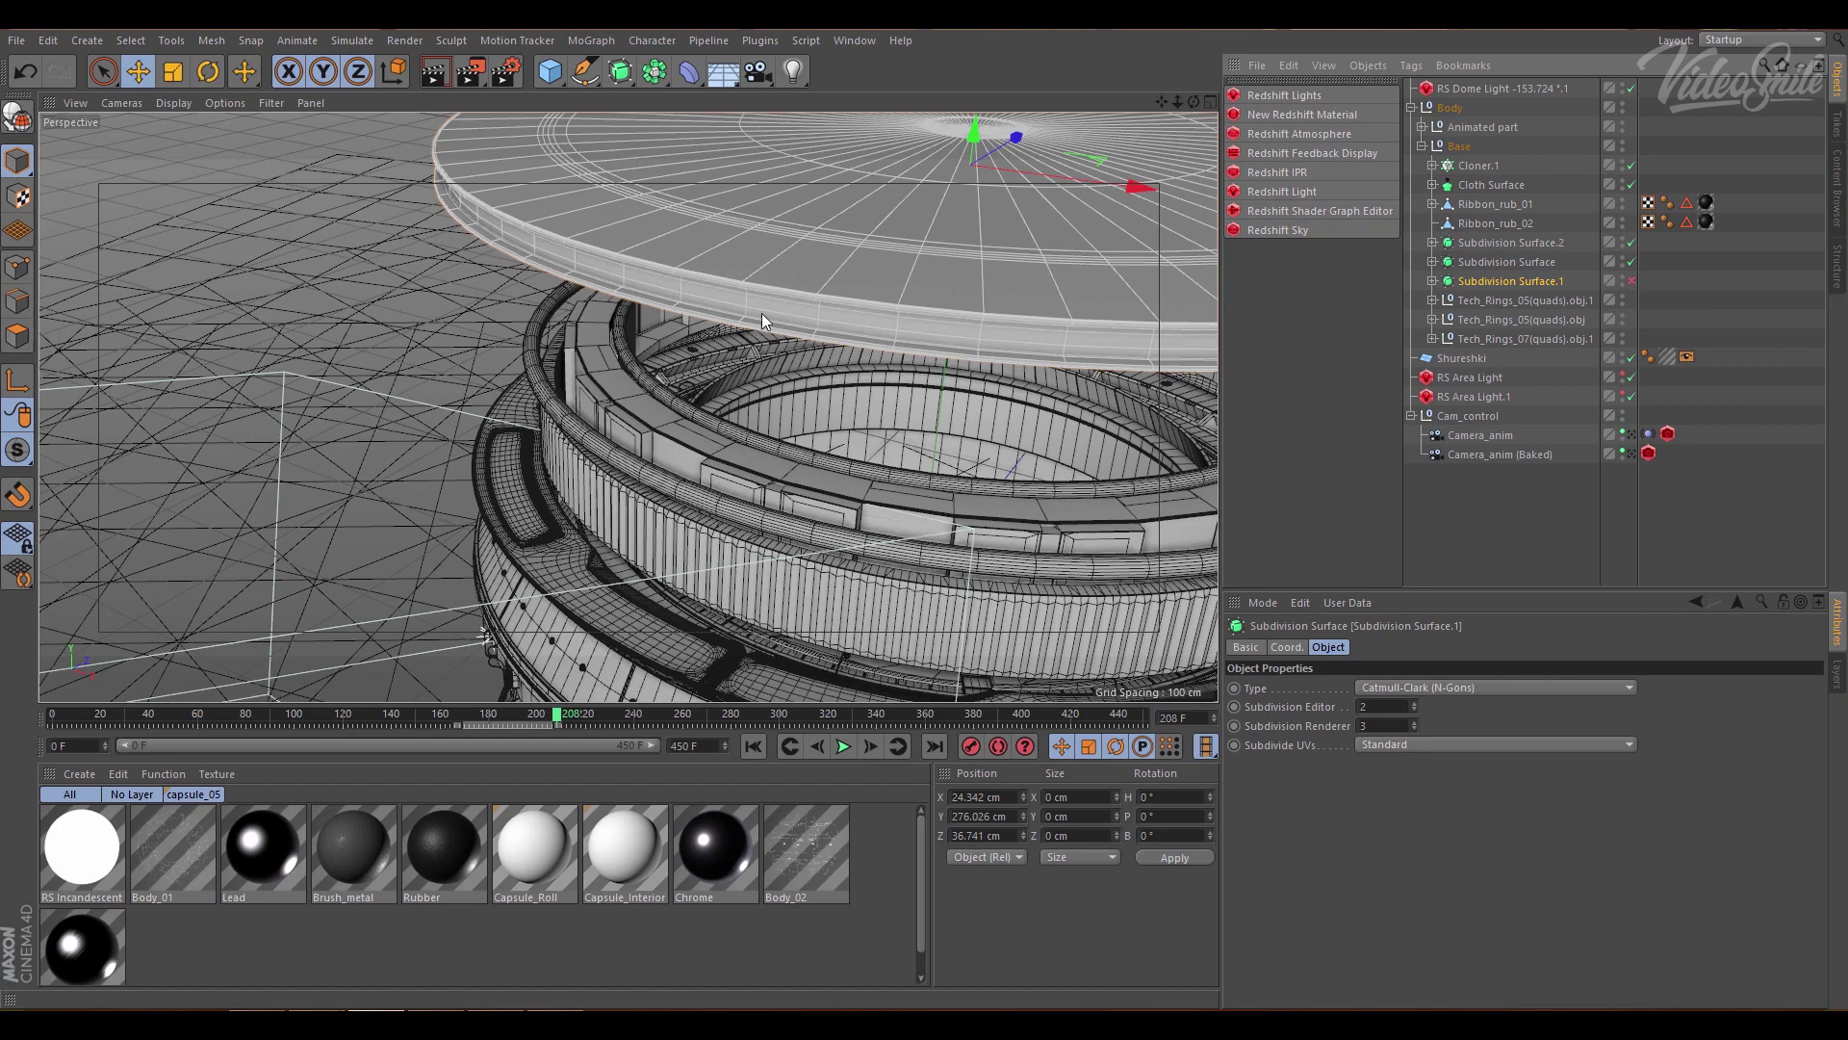
left_click(1631, 281)
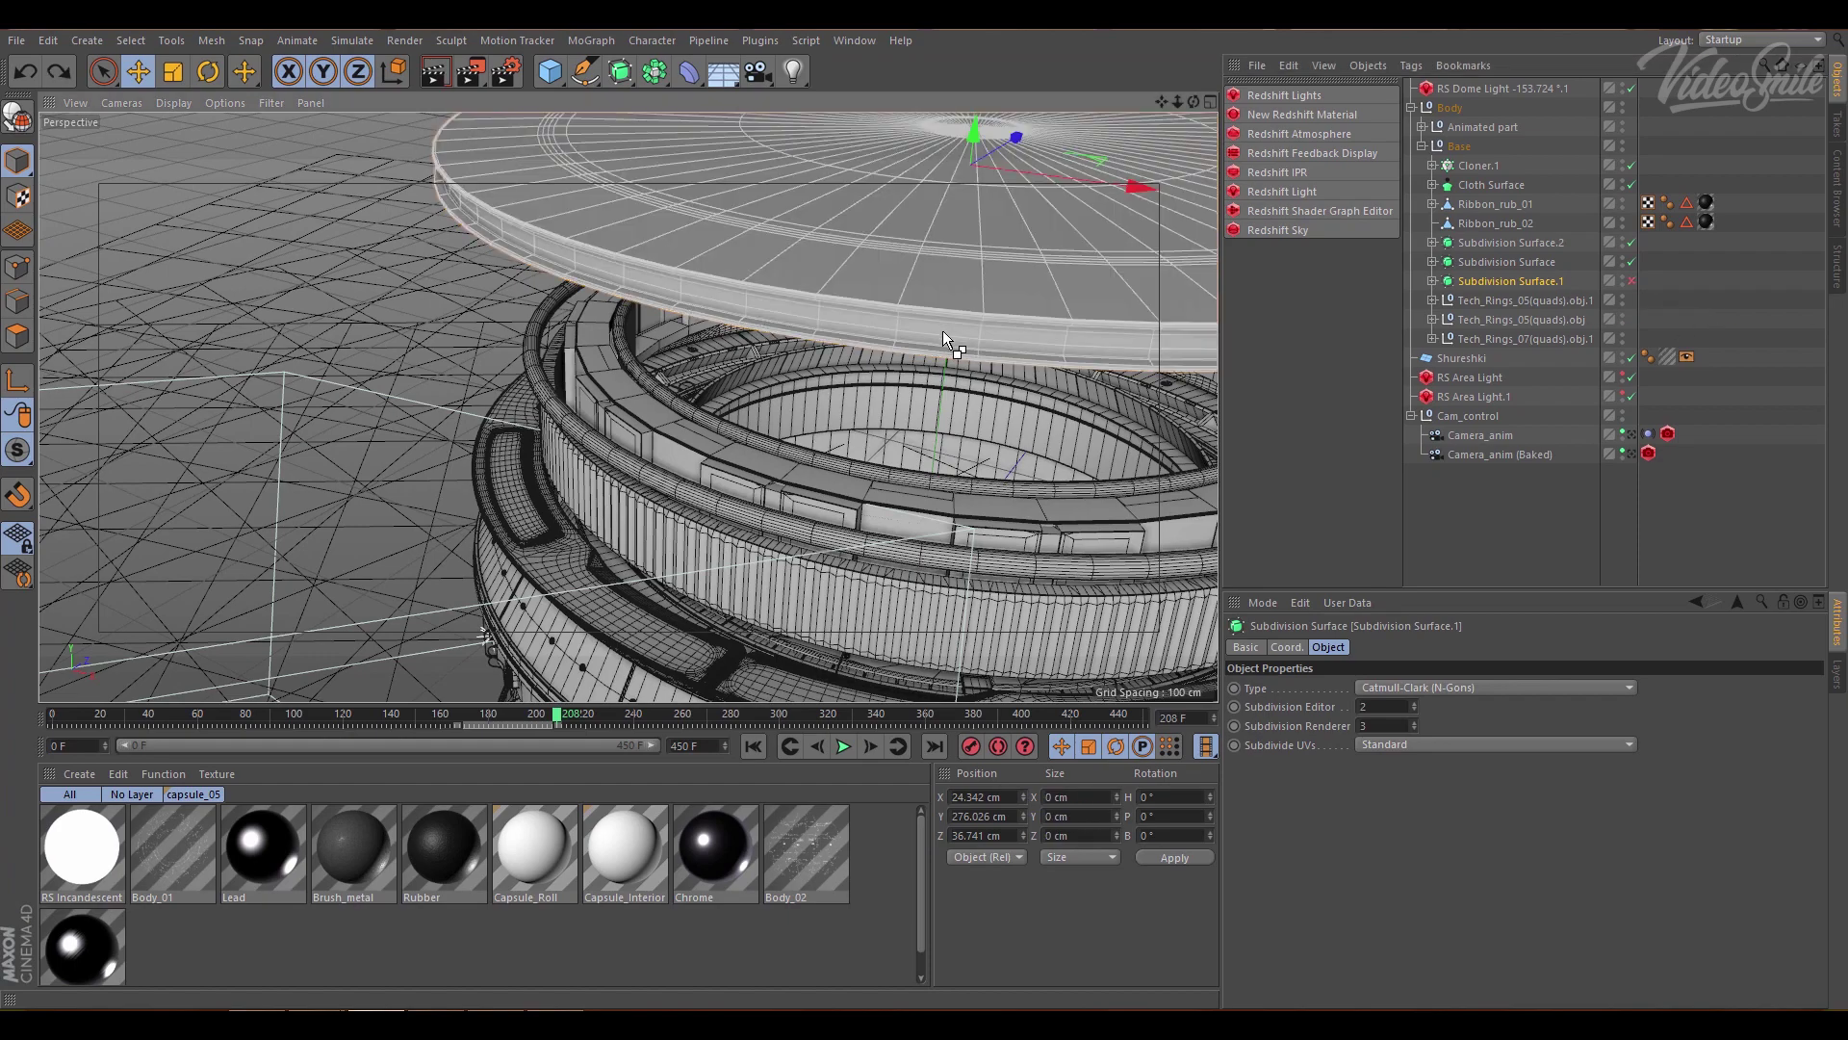
mouse_move(944, 337)
left_mouse_down()
mouse_move(985, 437)
mouse_move(927, 562)
mouse_move(691, 356)
mouse_move(767, 499)
mouse_move(757, 517)
mouse_move(764, 350)
mouse_move(895, 452)
left_mouse_up()
- Select Ribbon_rub_02 and drag it high up on Y above the ring stack
left_click(1511, 339)
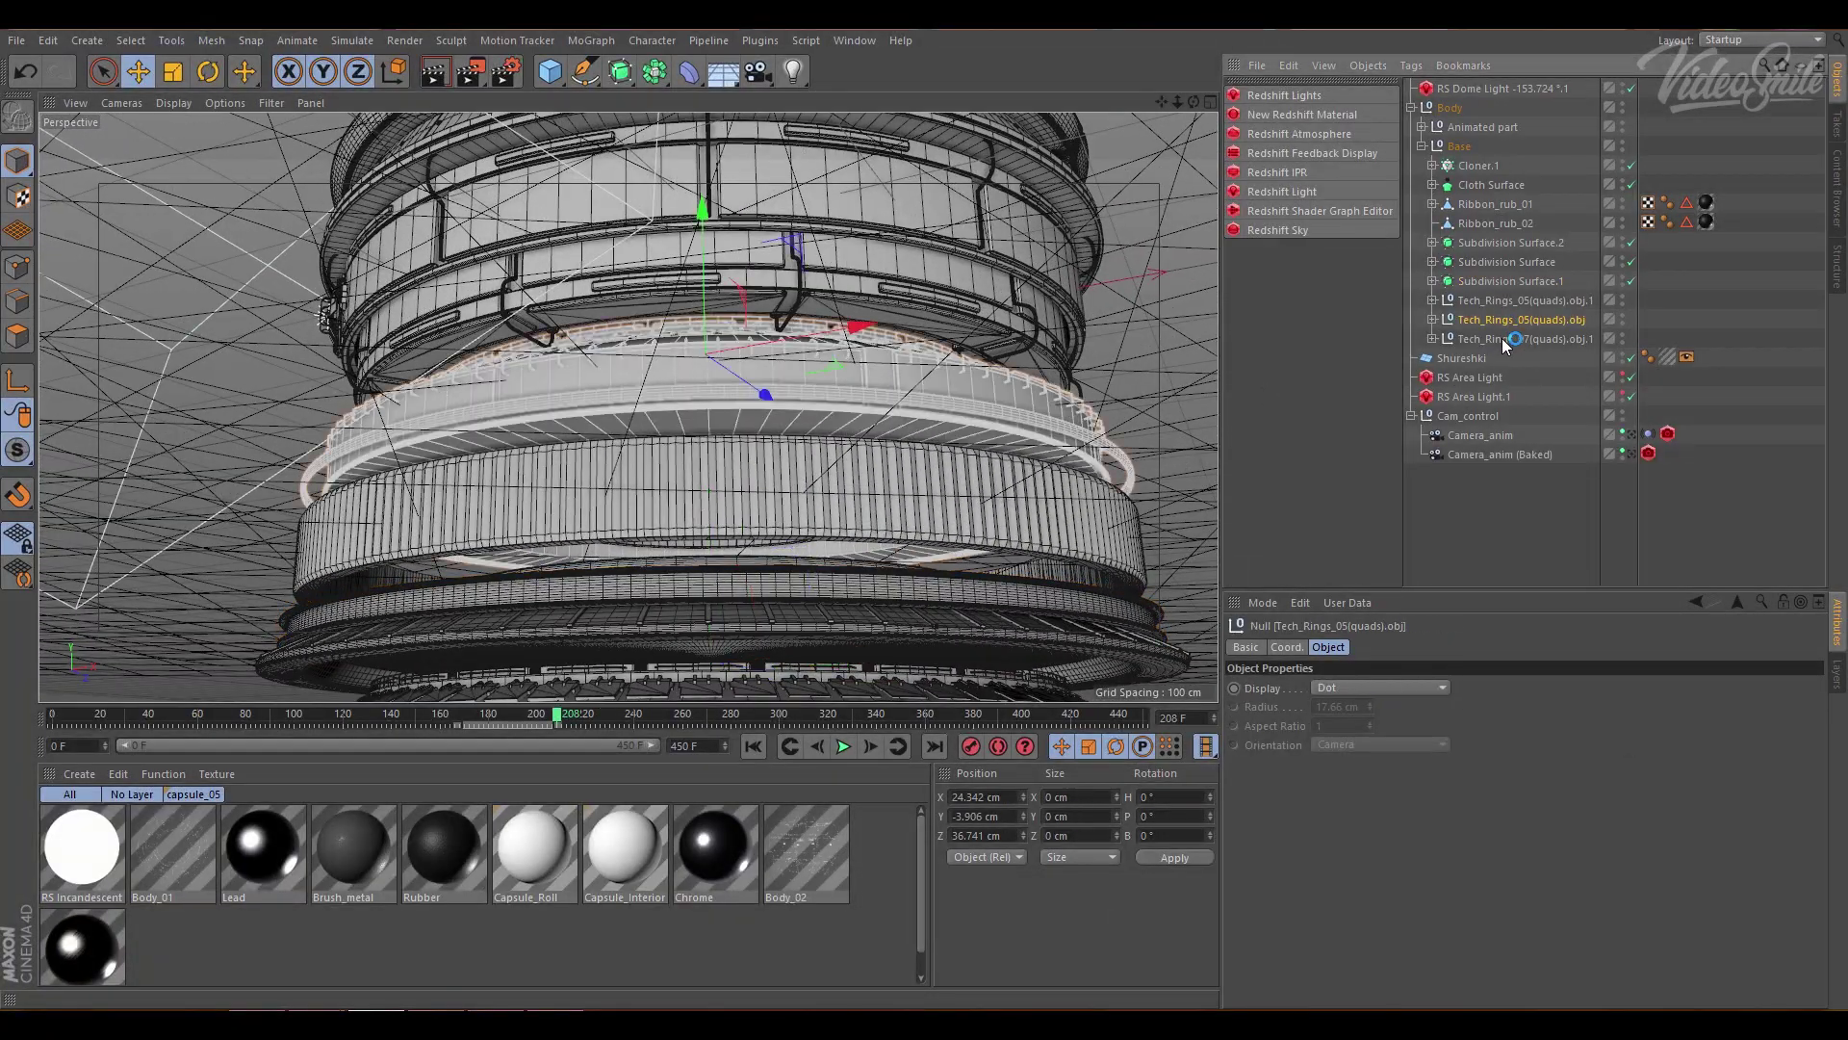
left_click(1513, 301)
mouse_move(1016, 489)
left_mouse_down("alt")
mouse_move(848, 443)
mouse_move(969, 379)
mouse_move(845, 347)
mouse_move(778, 569)
mouse_move(770, 452)
left_mouse_up("alt")
left_click(1476, 225)
left_click_drag(759, 194, 759, 67)
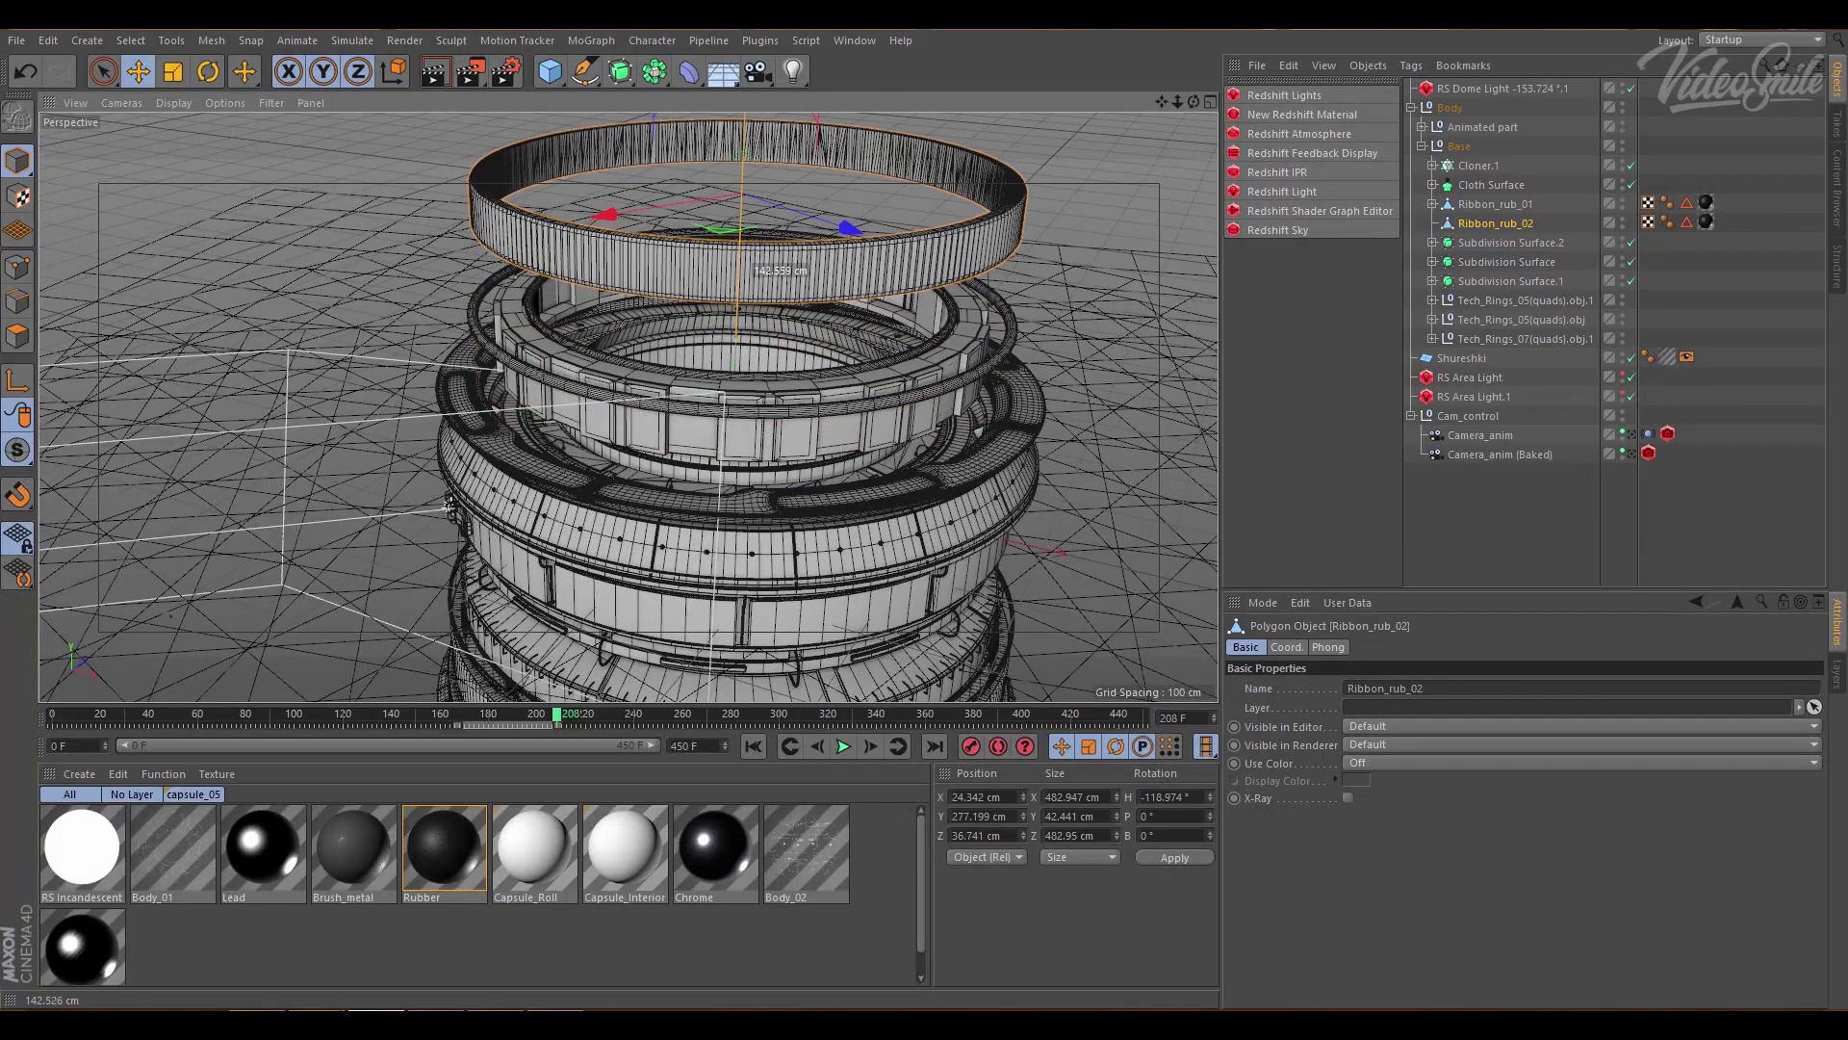
- Undo the band's lift, then inspect Ribbon_rub_01 and Cloner.1 in the Object Manager
key("ctrl+z")
left_click(1478, 206)
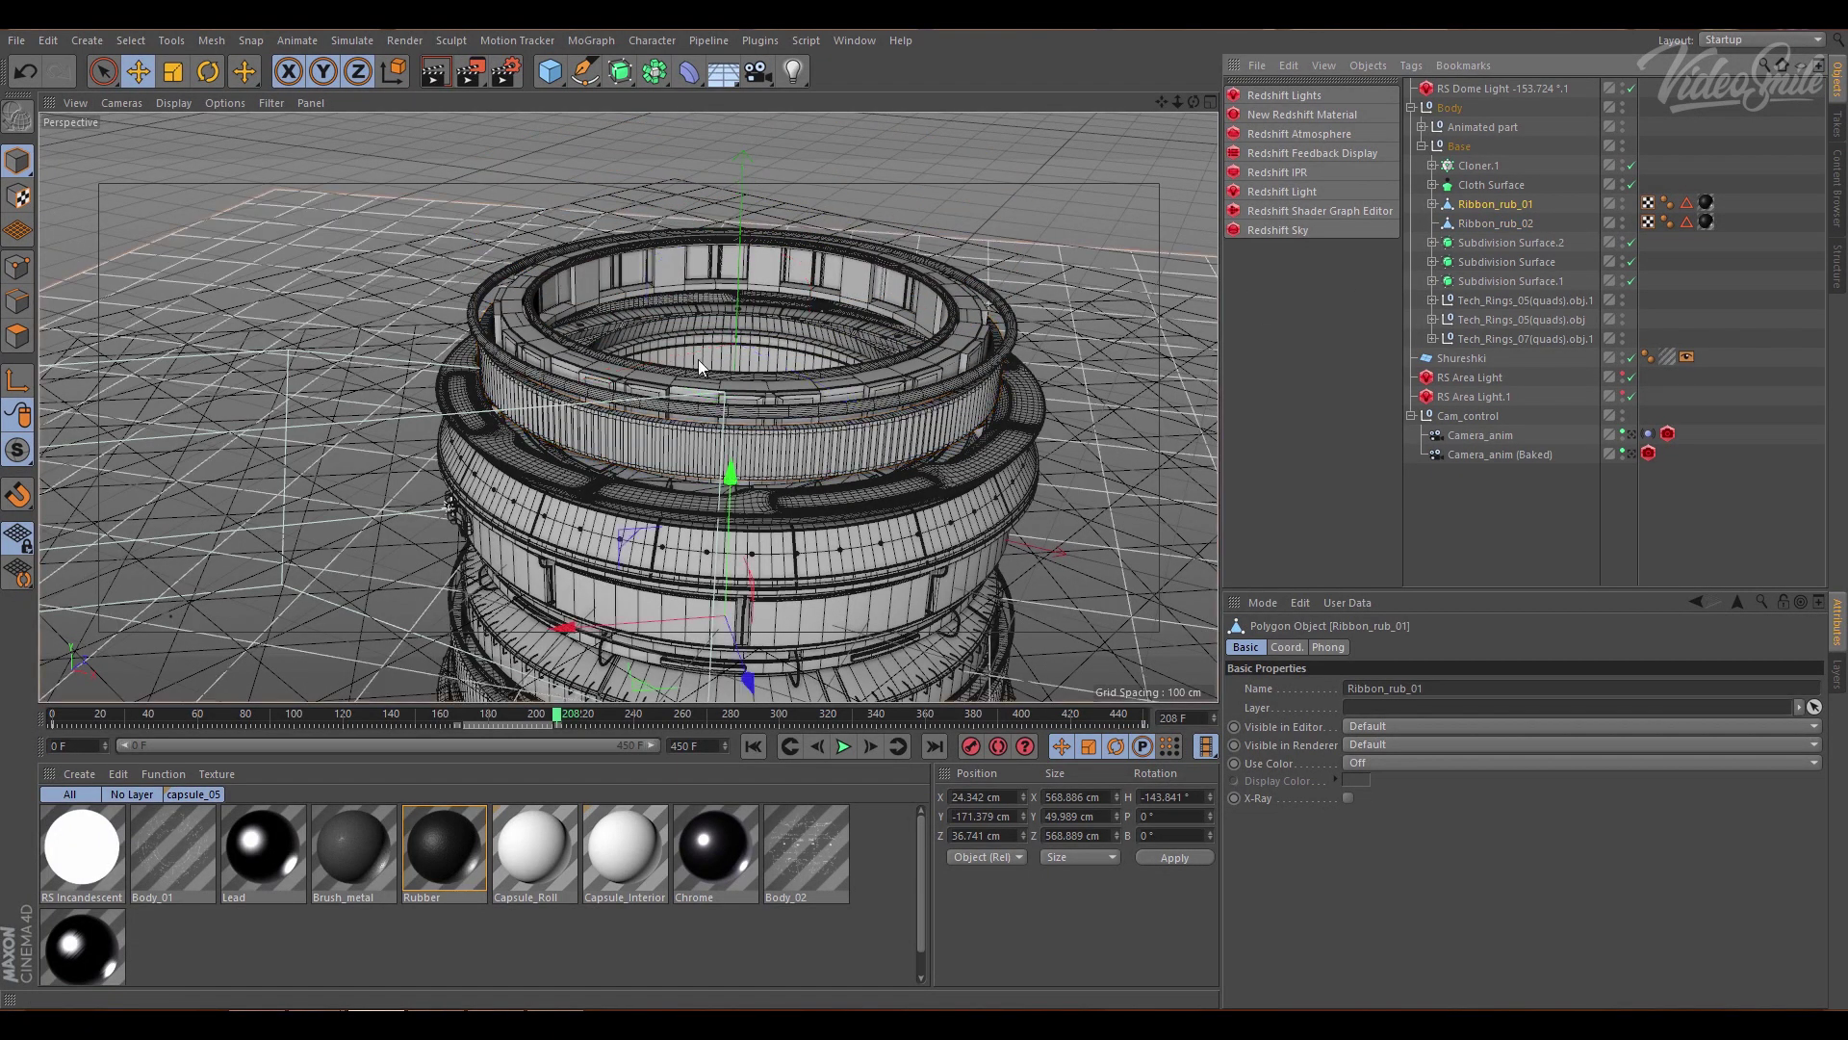
left_click(1478, 166)
scroll(1059, 507, "up", 10)
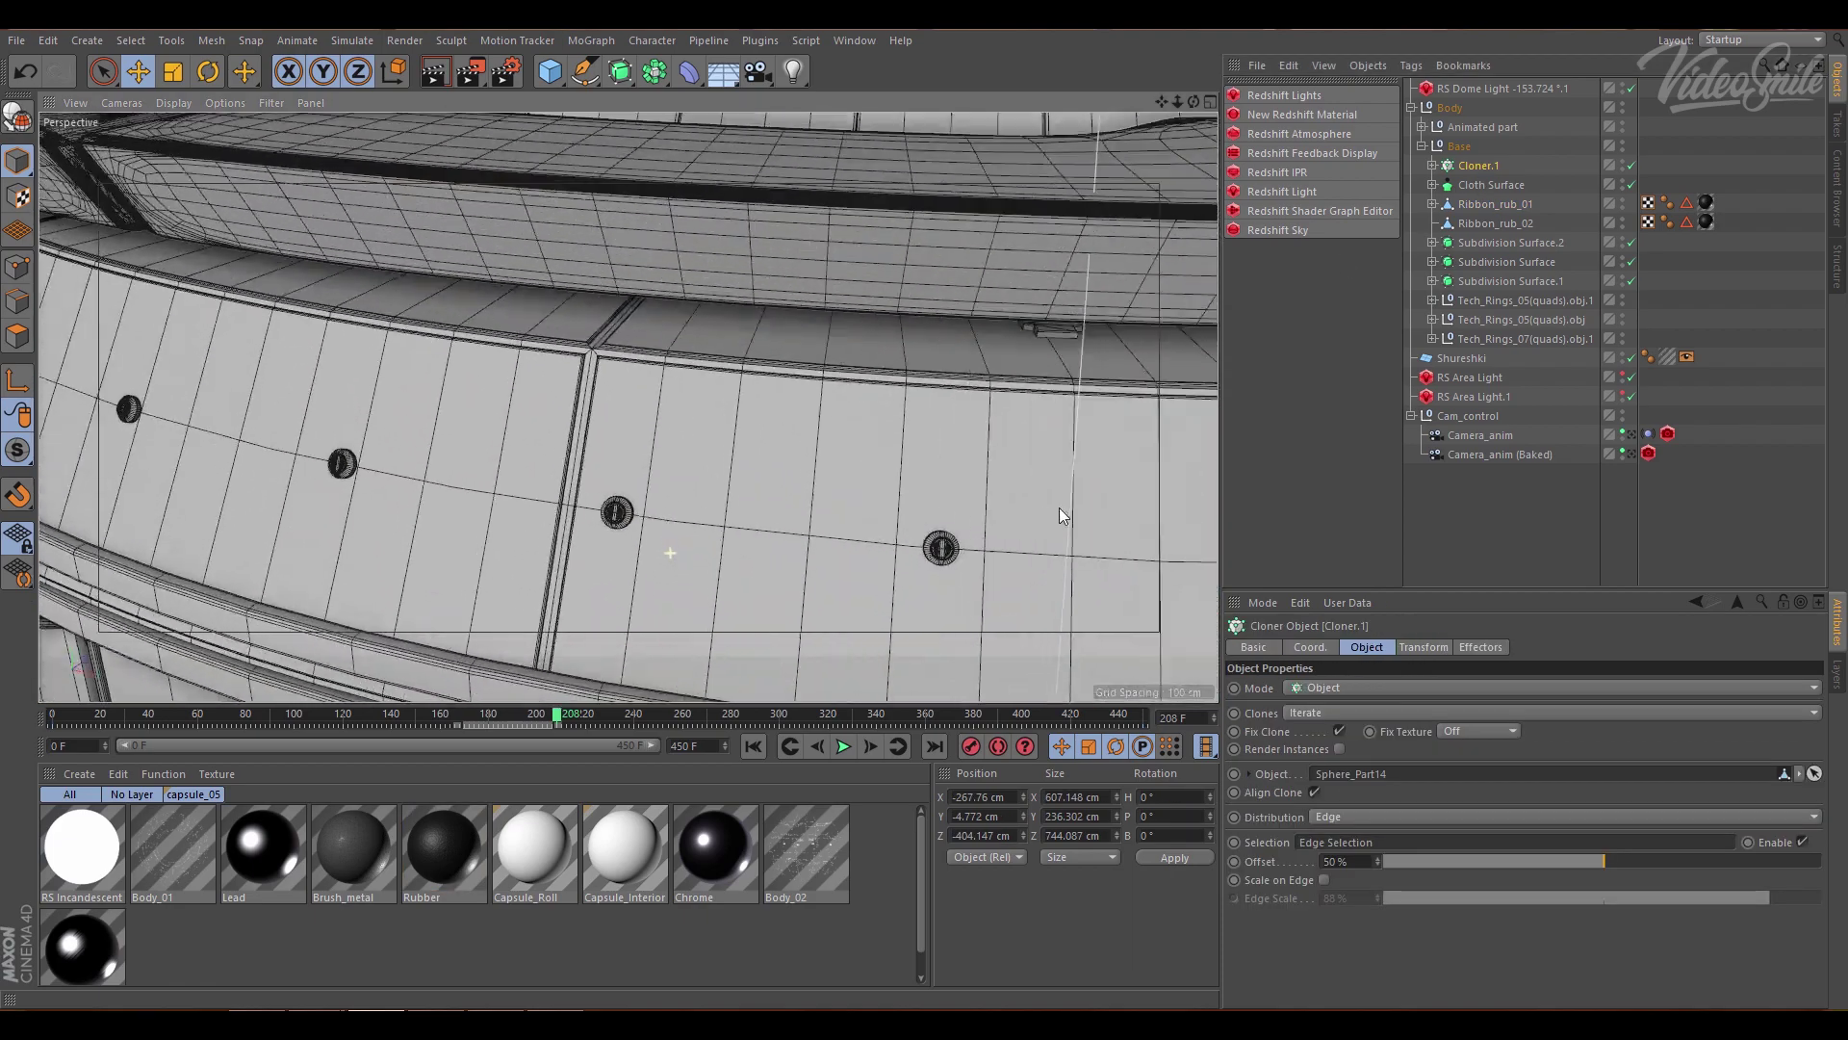
scroll(366, 281, "down", 5)
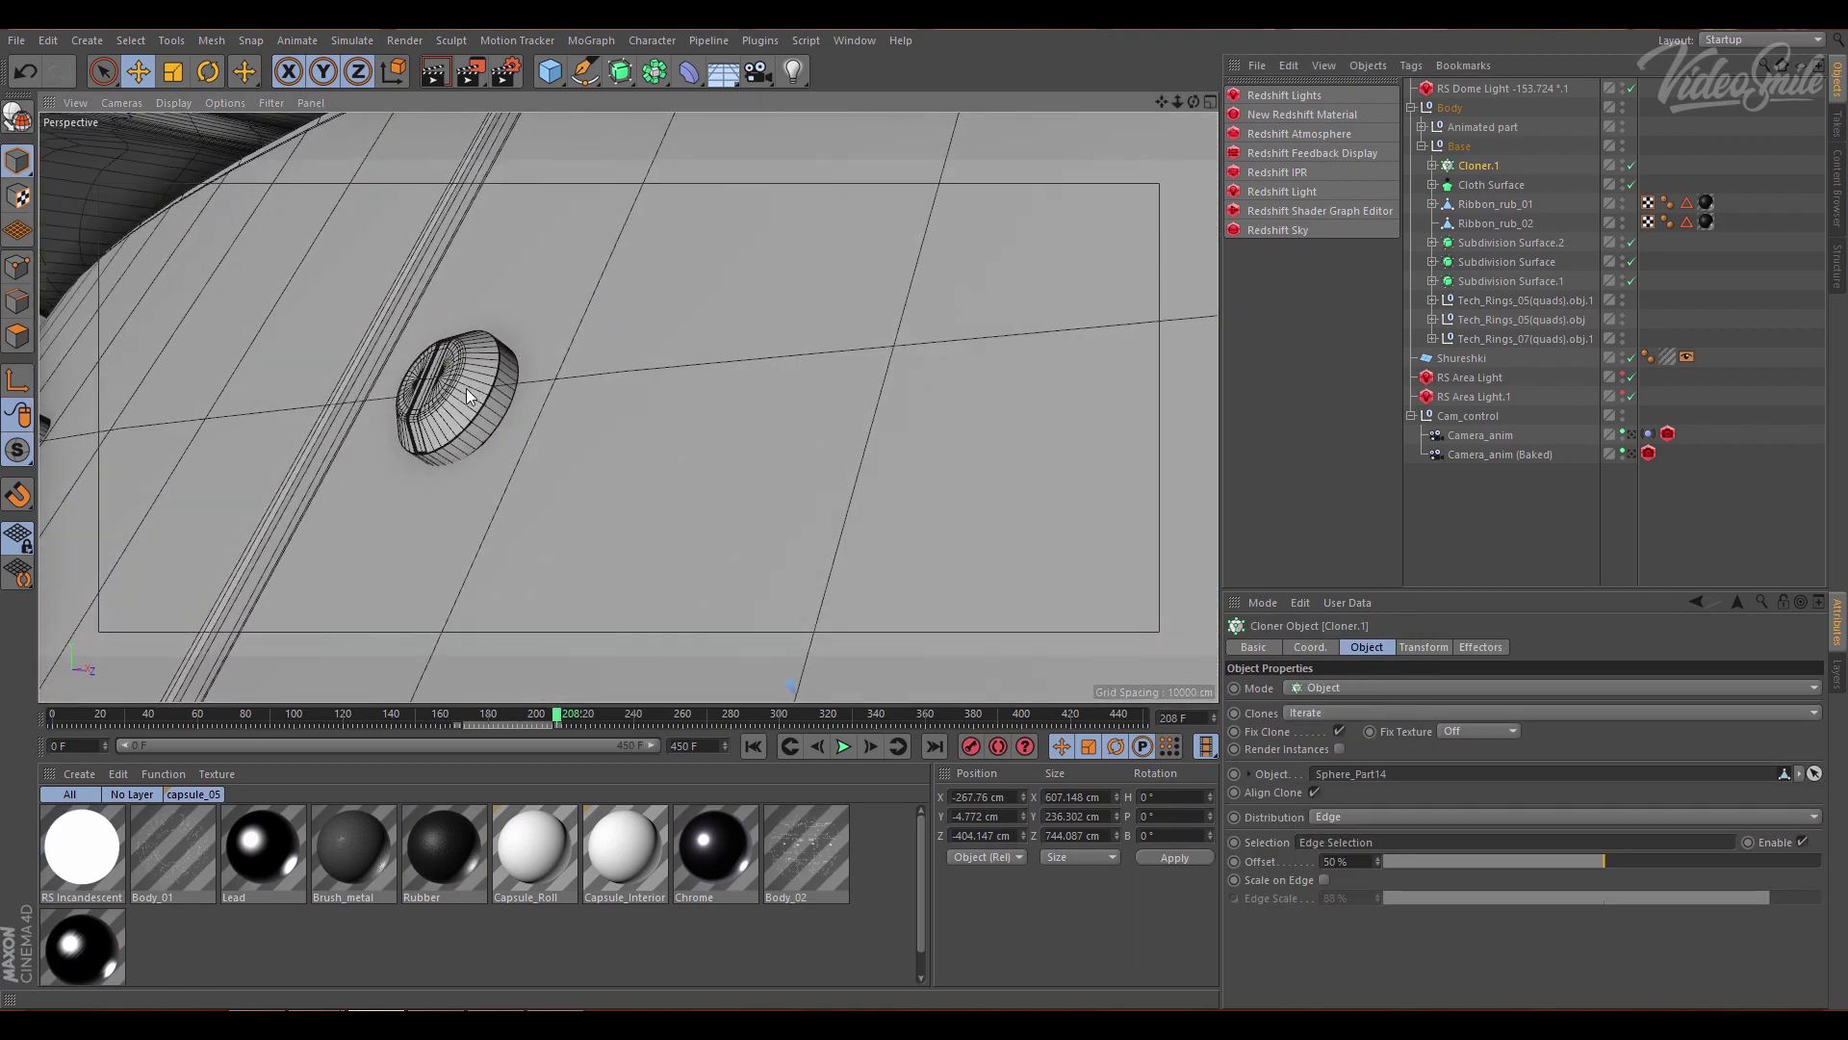
scroll(466, 389, "down", 5)
scroll(928, 298, "down", 5)
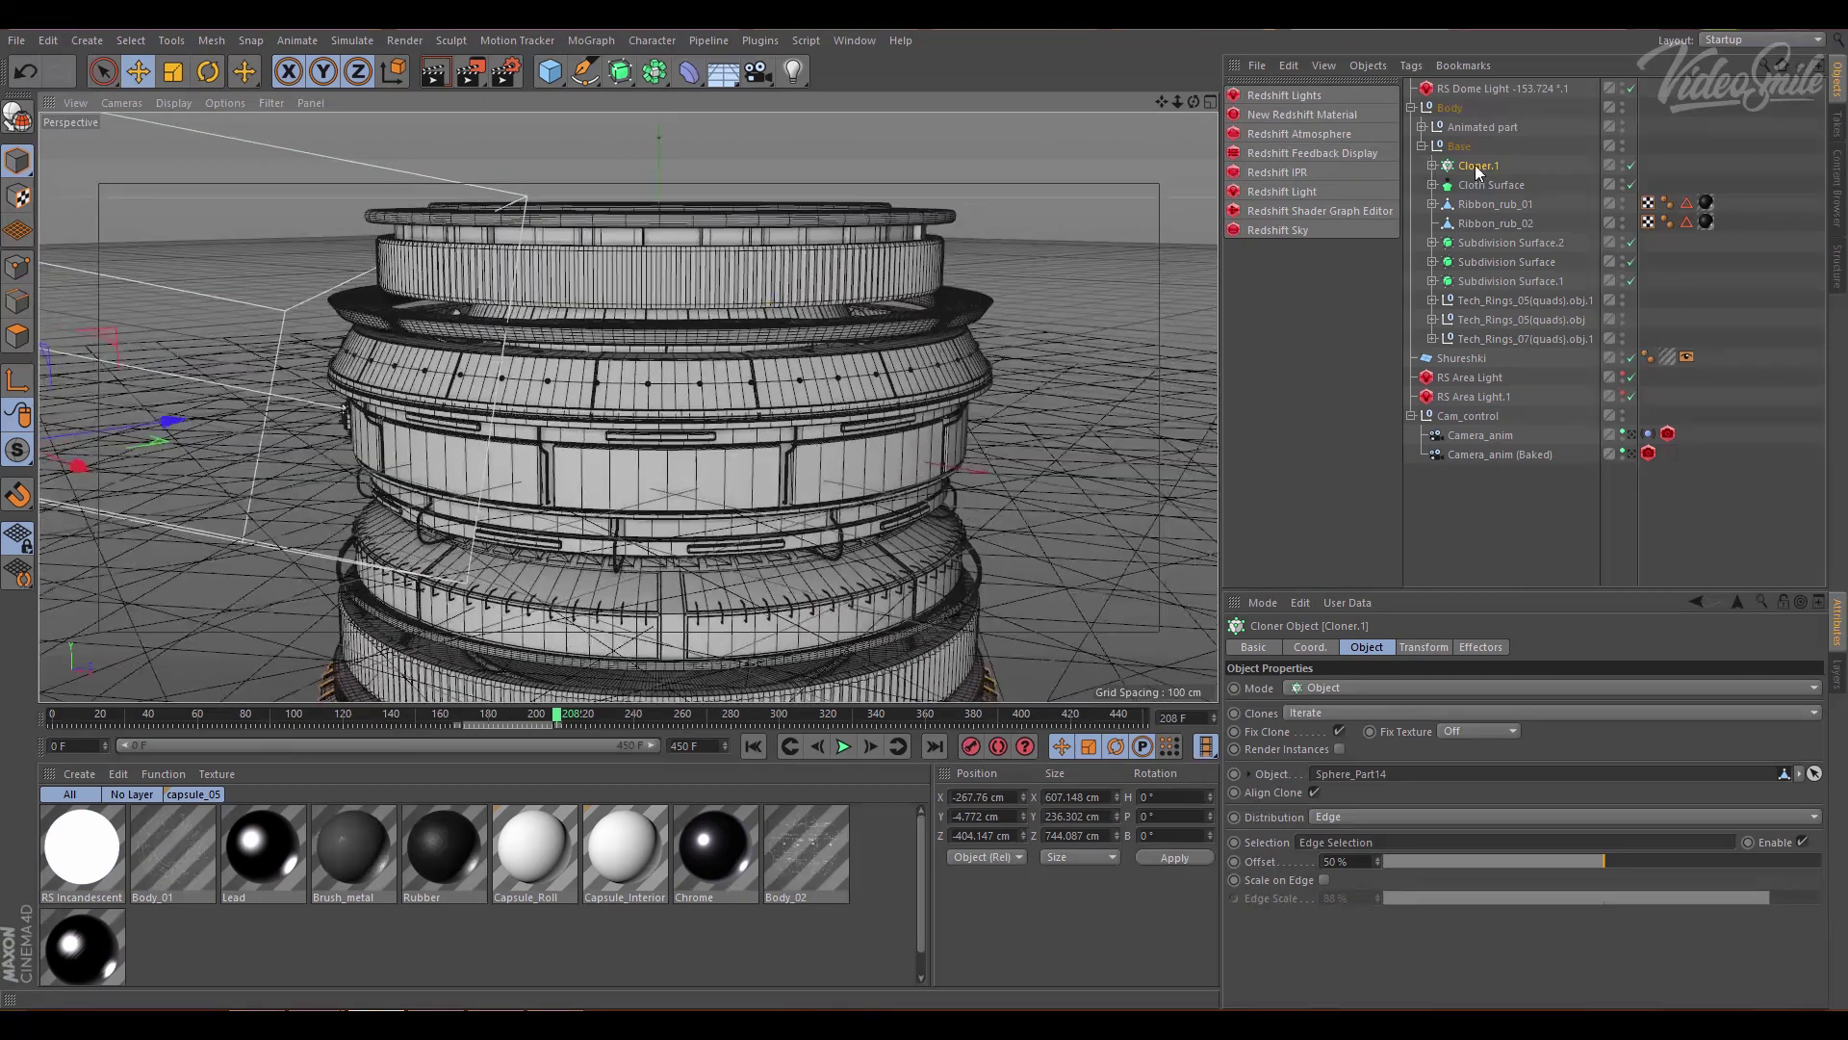
- Expand Cloner.1 and Animated part to inspect the Circle spline (272.404 cm radius, XZ plane)
left_click(1435, 166)
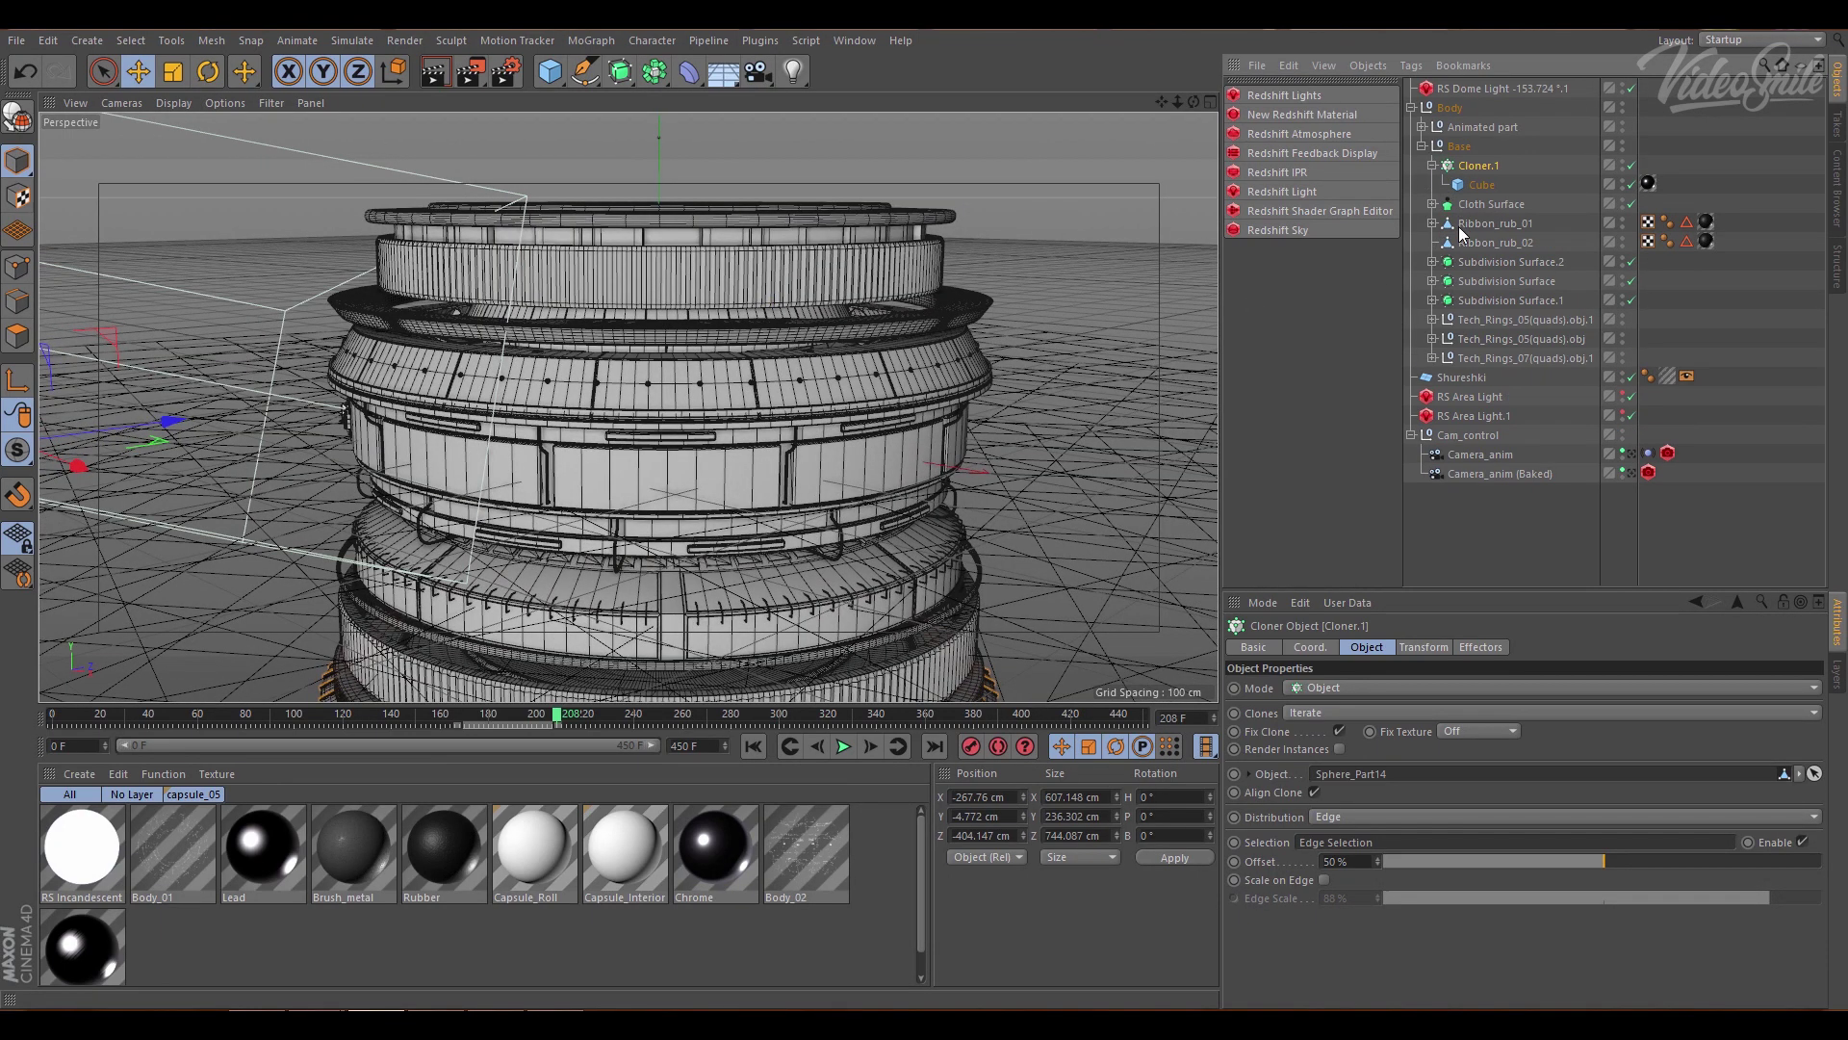
left_click(1434, 204)
left_click(1433, 204)
left_click(1421, 127)
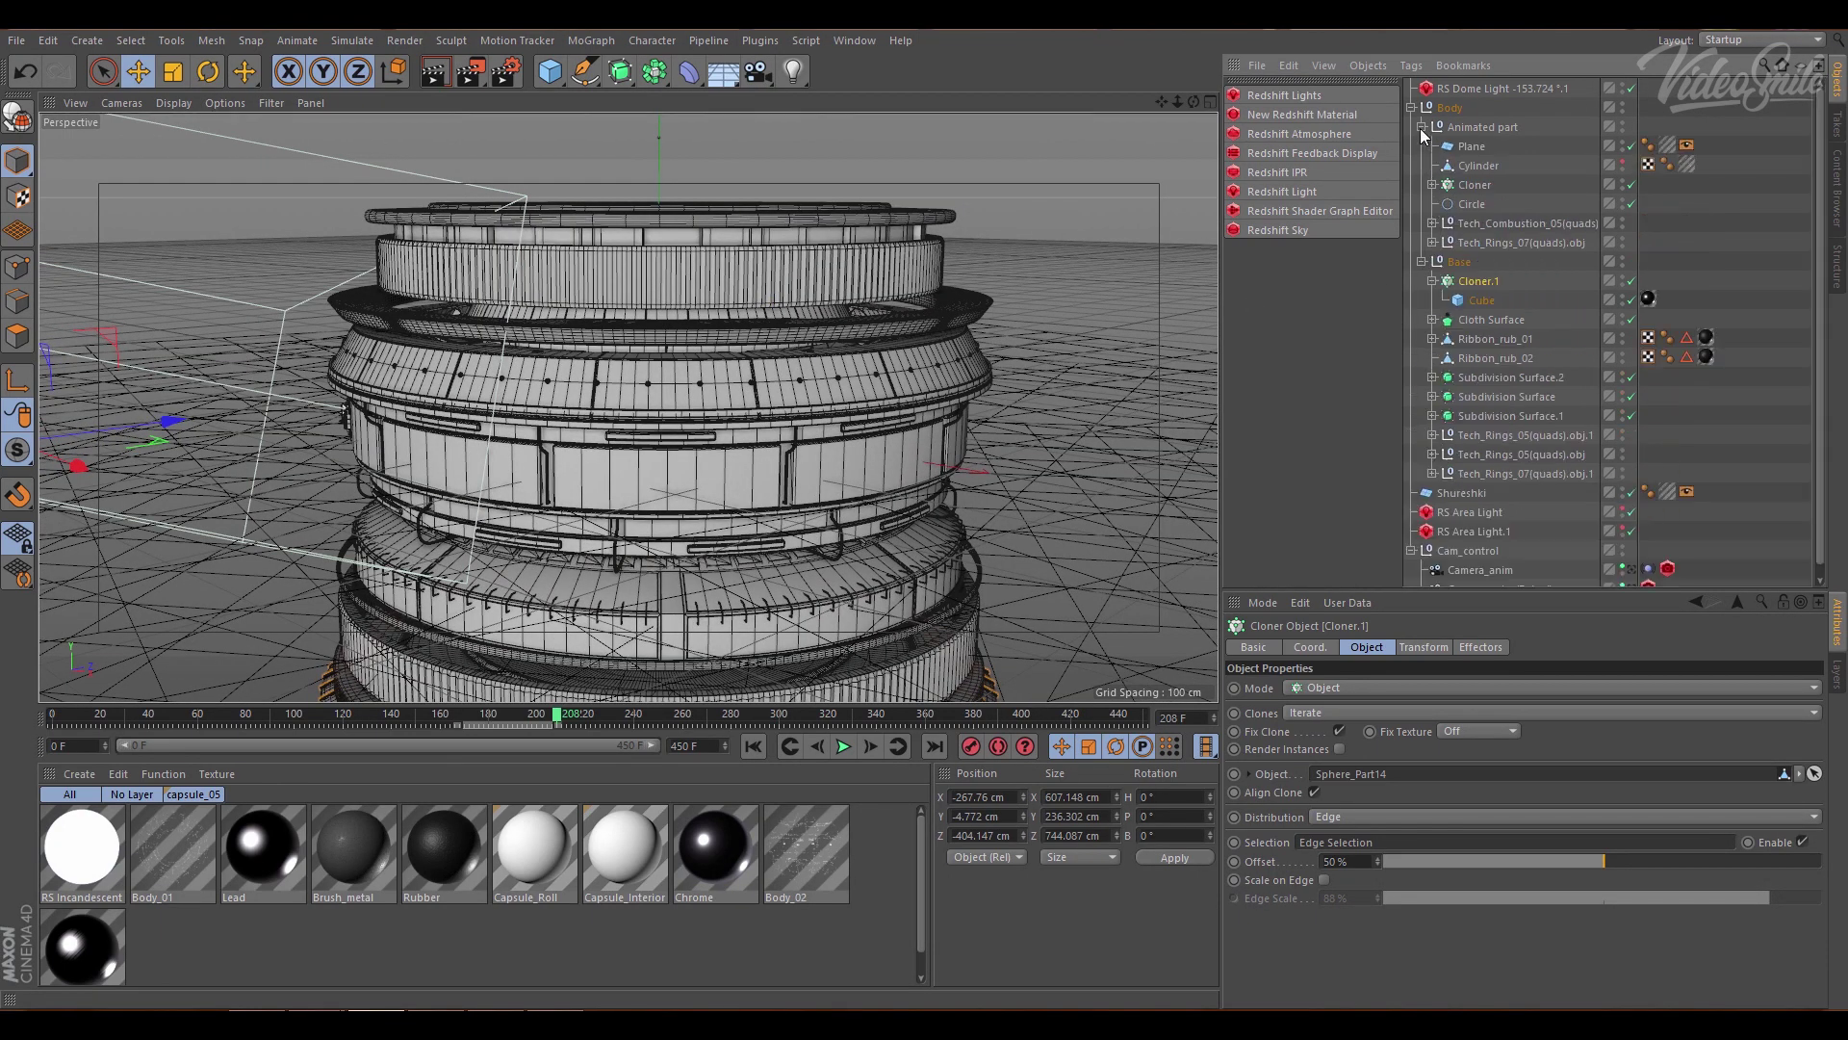
left_click(1471, 204)
scroll(703, 352, "up", 2)
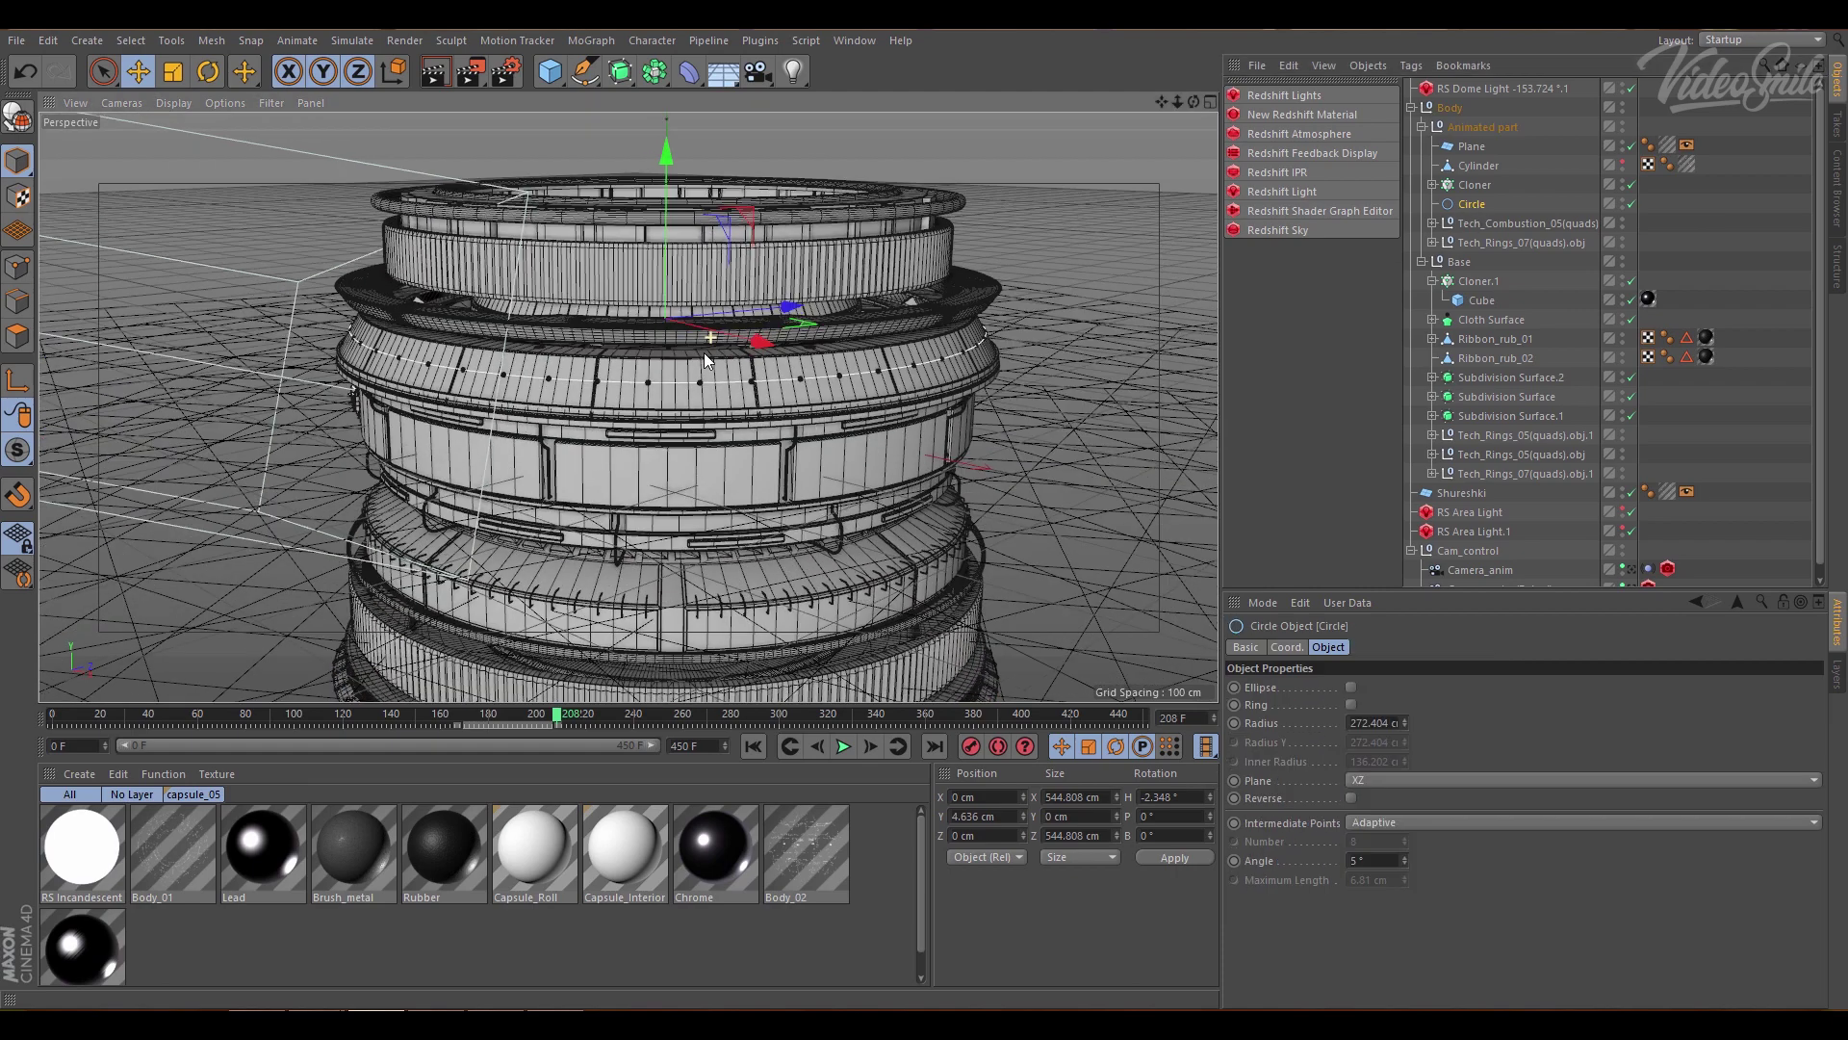
scroll(664, 380, "up", 2)
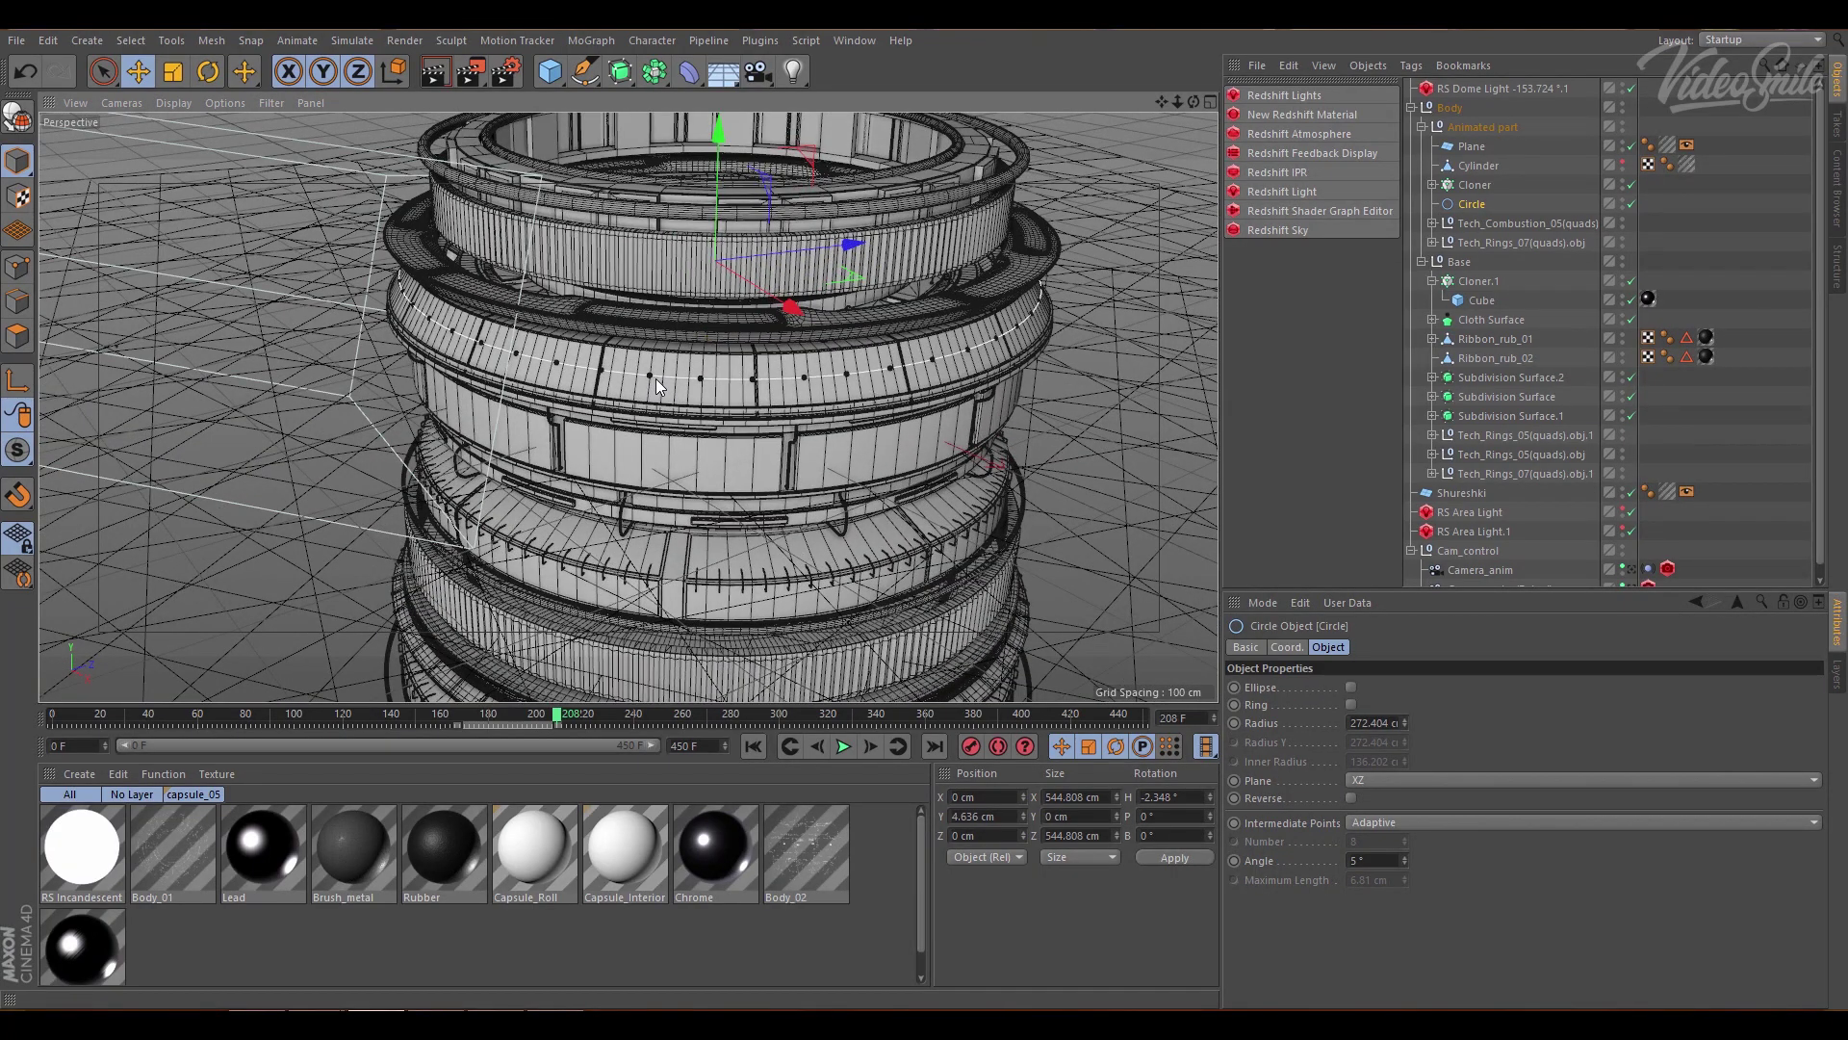
left_click(1422, 127)
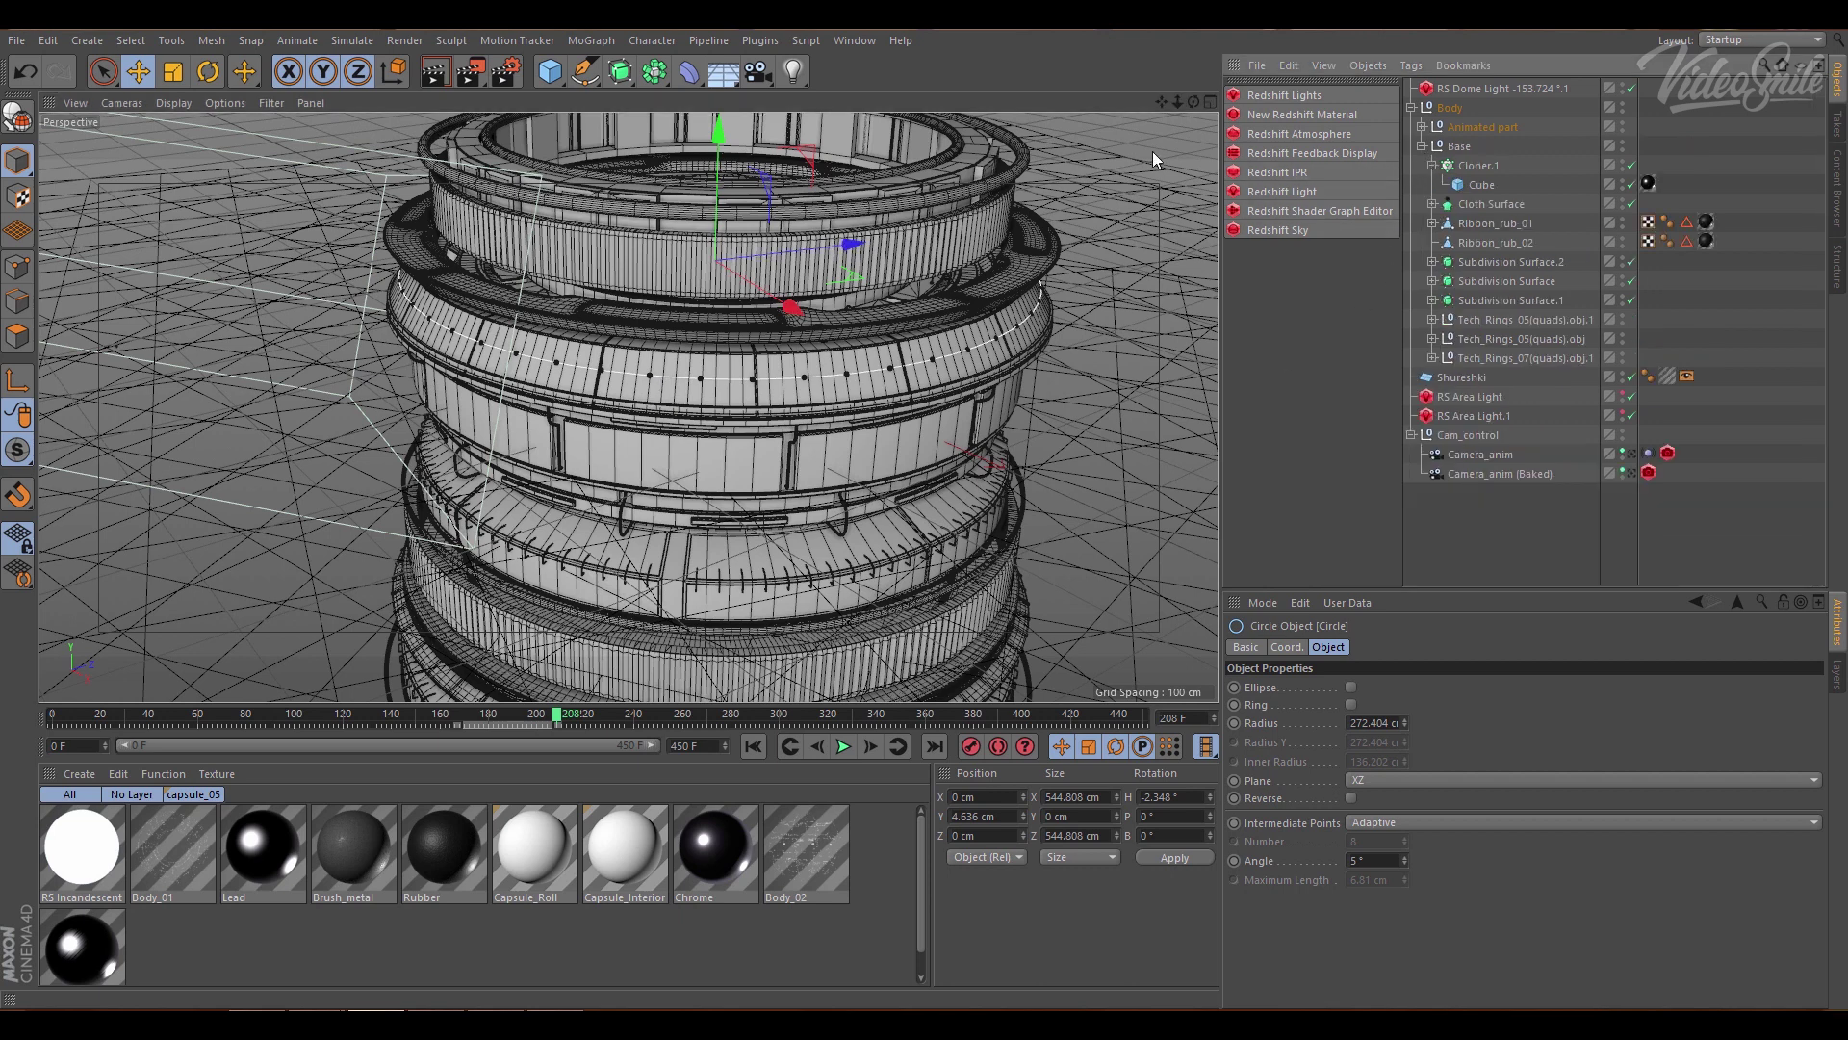
- Orbit and zoom so the upper rings fill the view from a side angle
left_click_drag(1193, 101, 1188, 102)
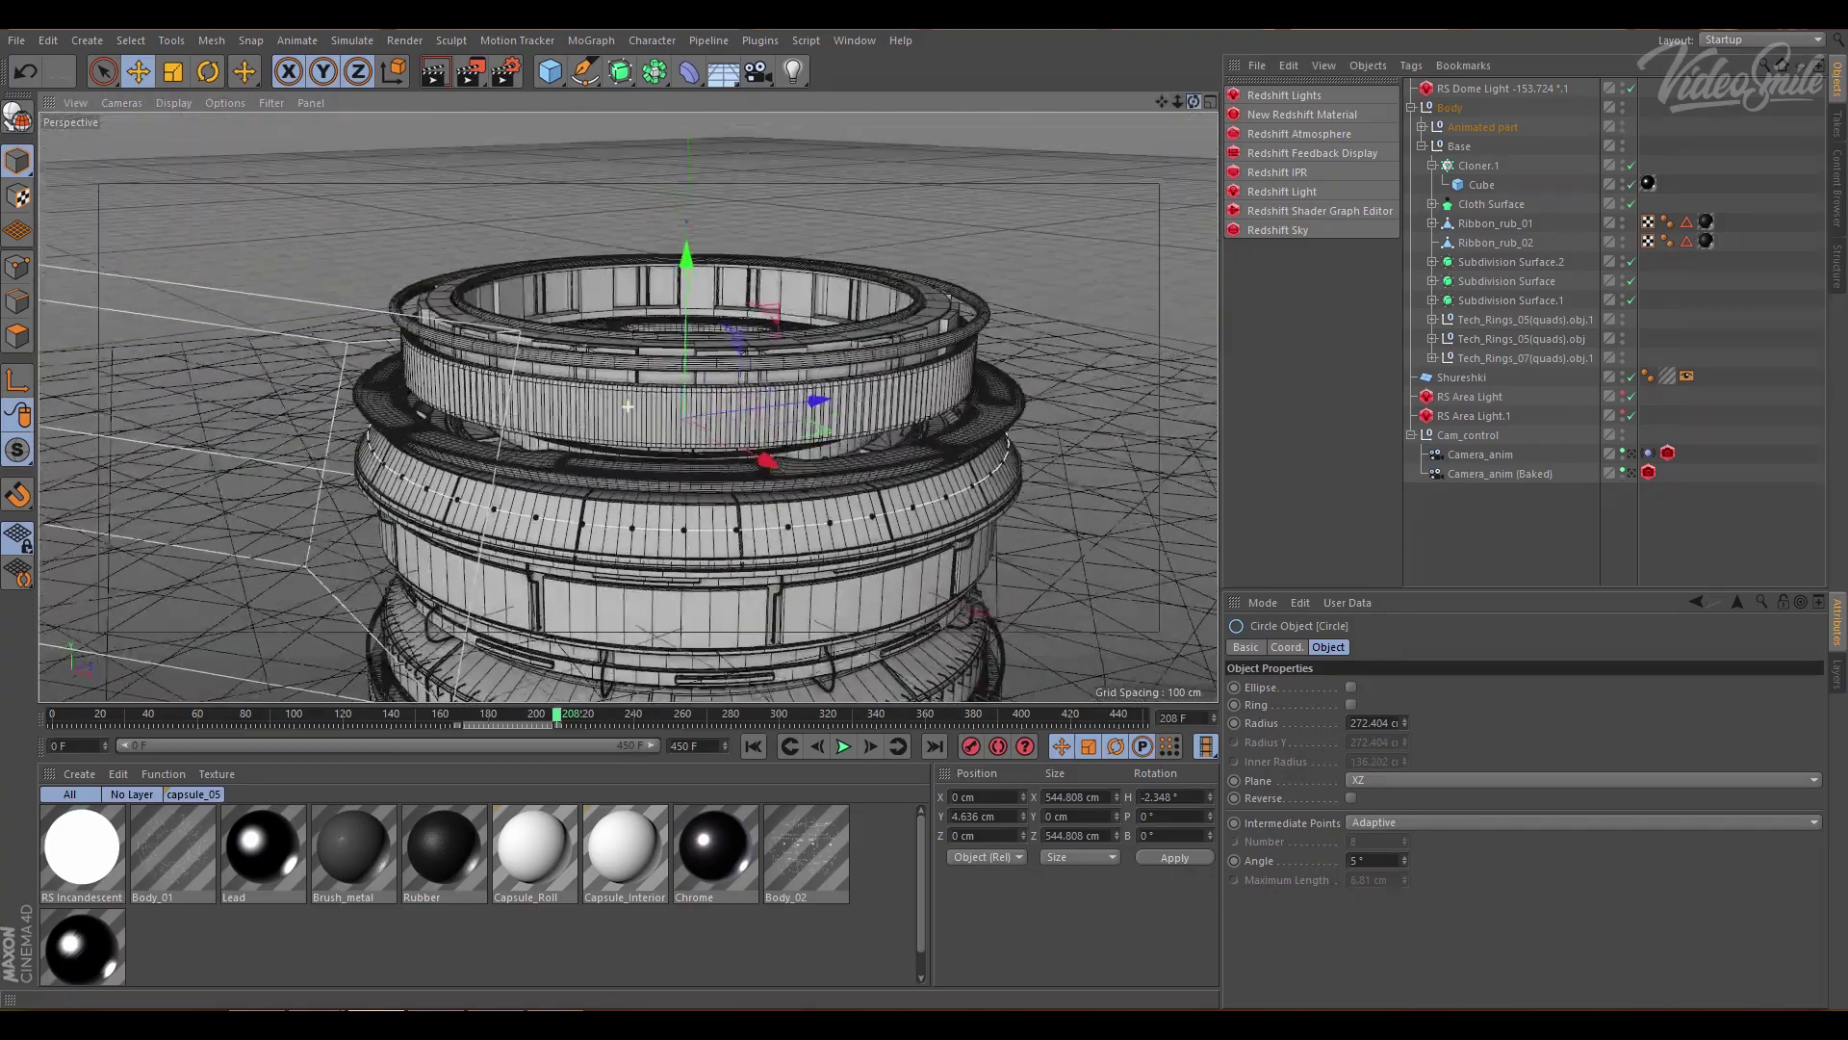
left_click_drag(1188, 102, 1170, 99)
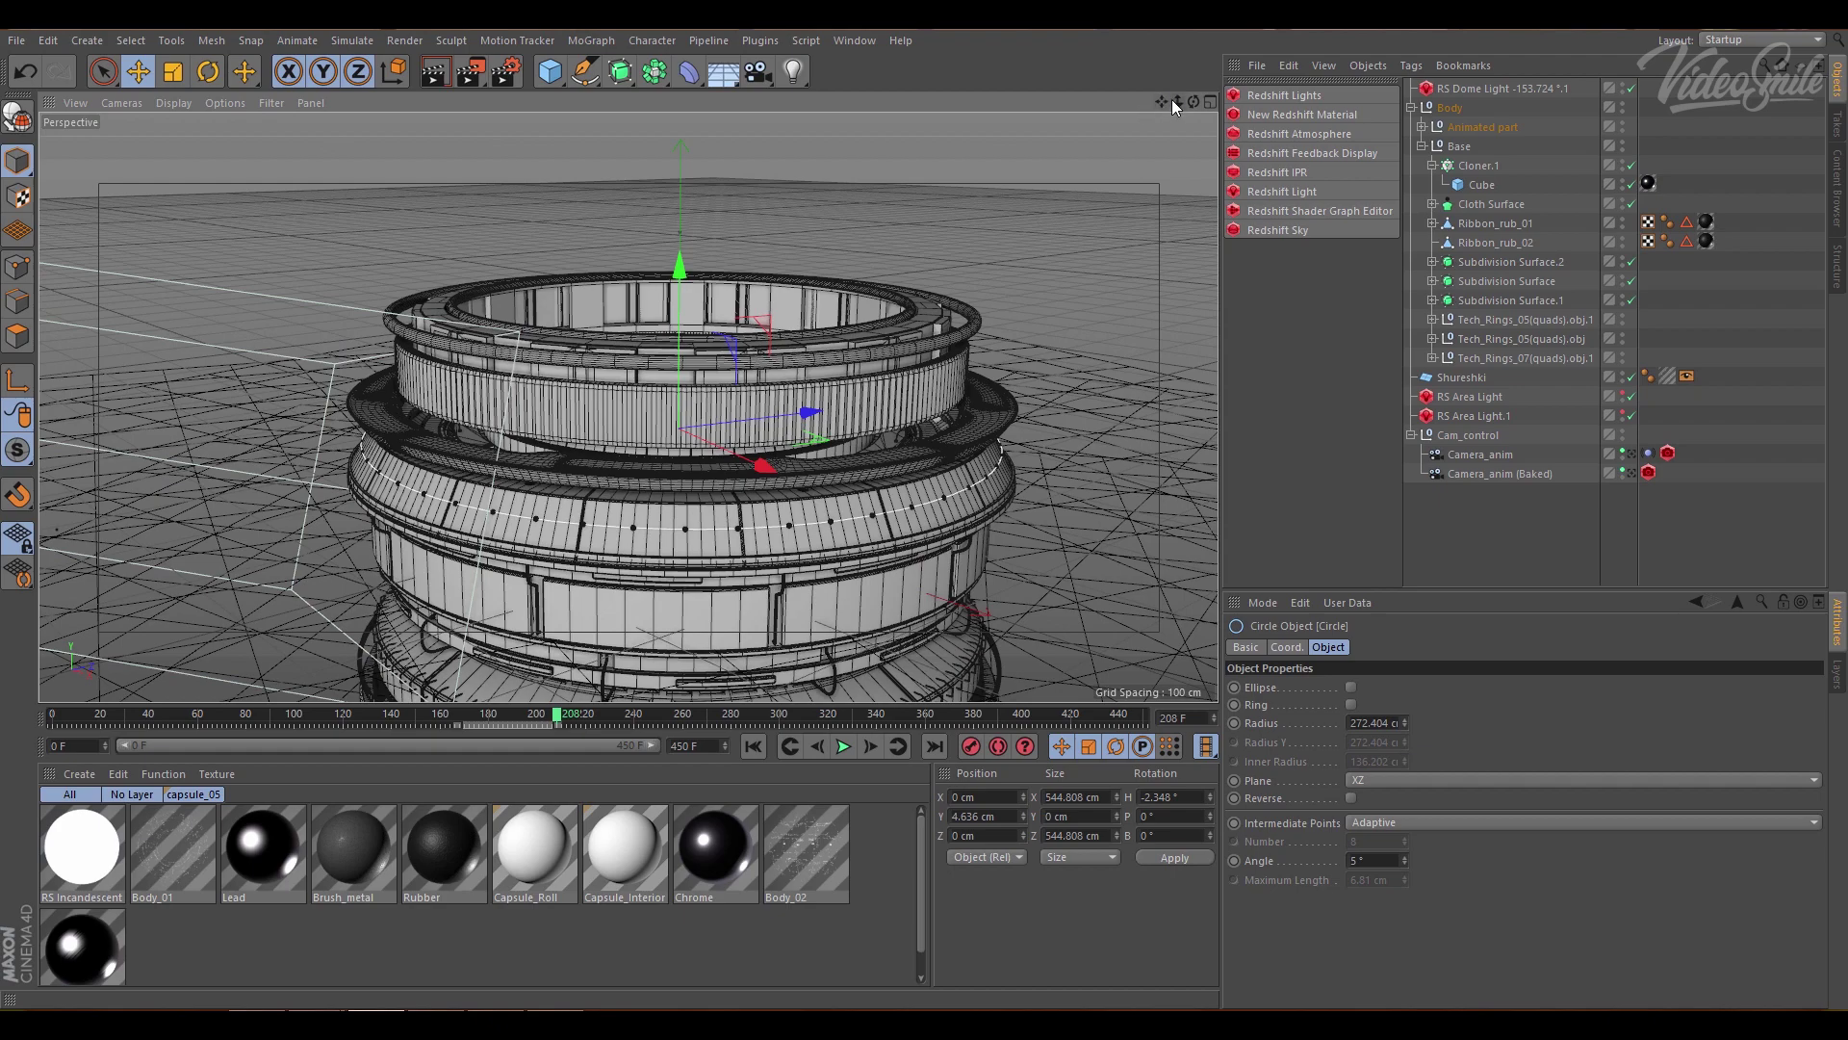
left_click_drag(1170, 100, 1172, 107)
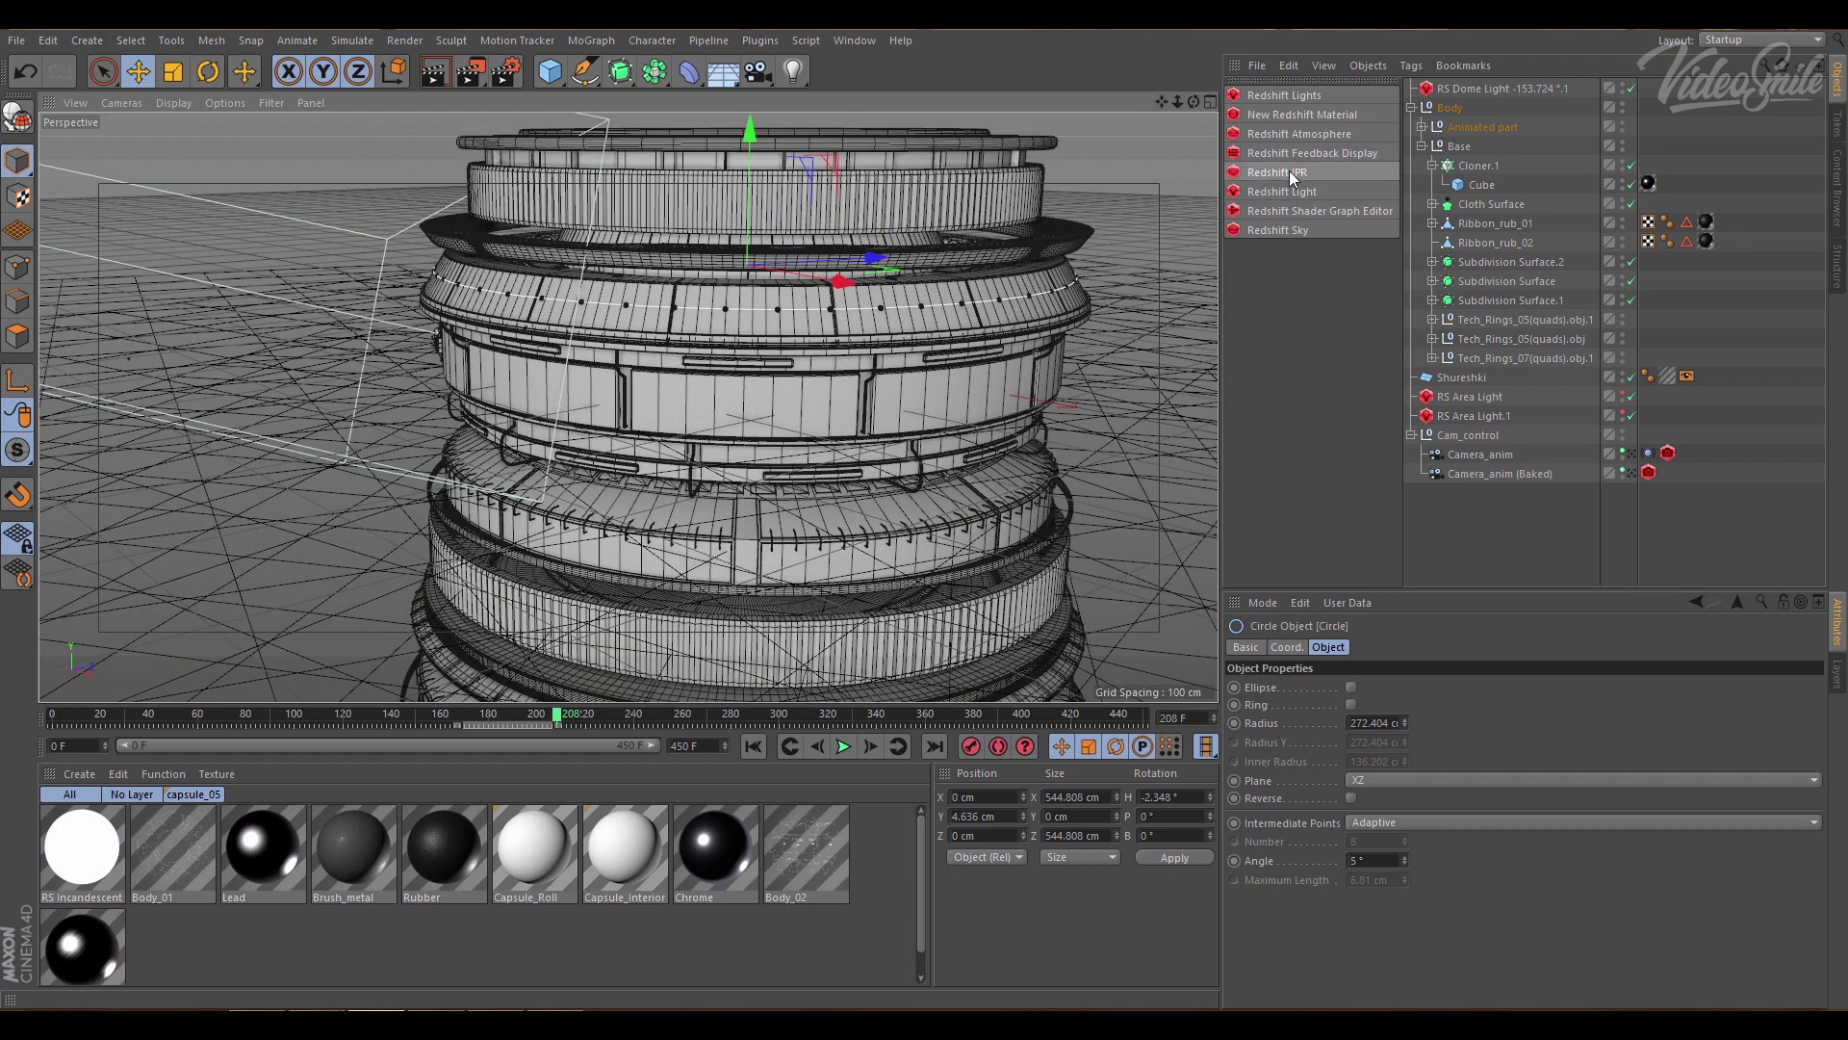
- Start a Redshift IPR render in an enlarged preview window placed on the right
left_click(1278, 172)
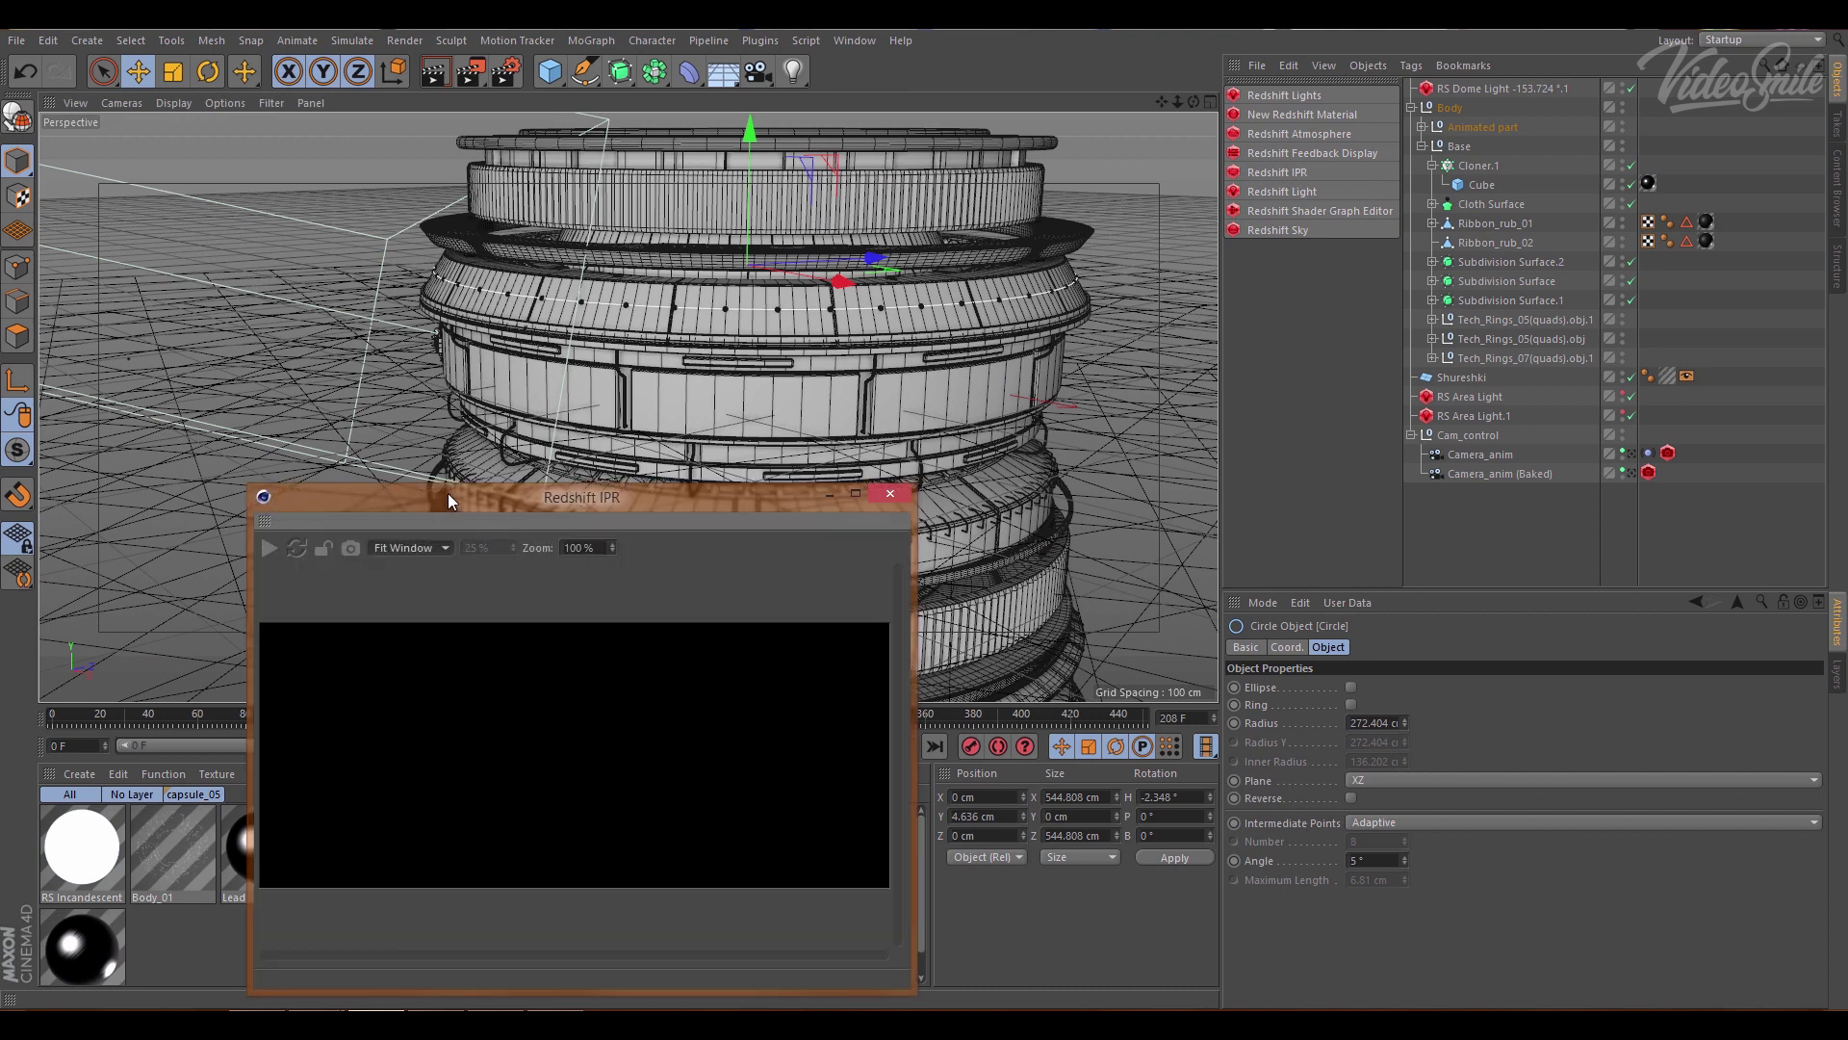
mouse_move(443, 497)
left_mouse_down()
mouse_move(1177, 454)
mouse_move(1365, 514)
left_mouse_up()
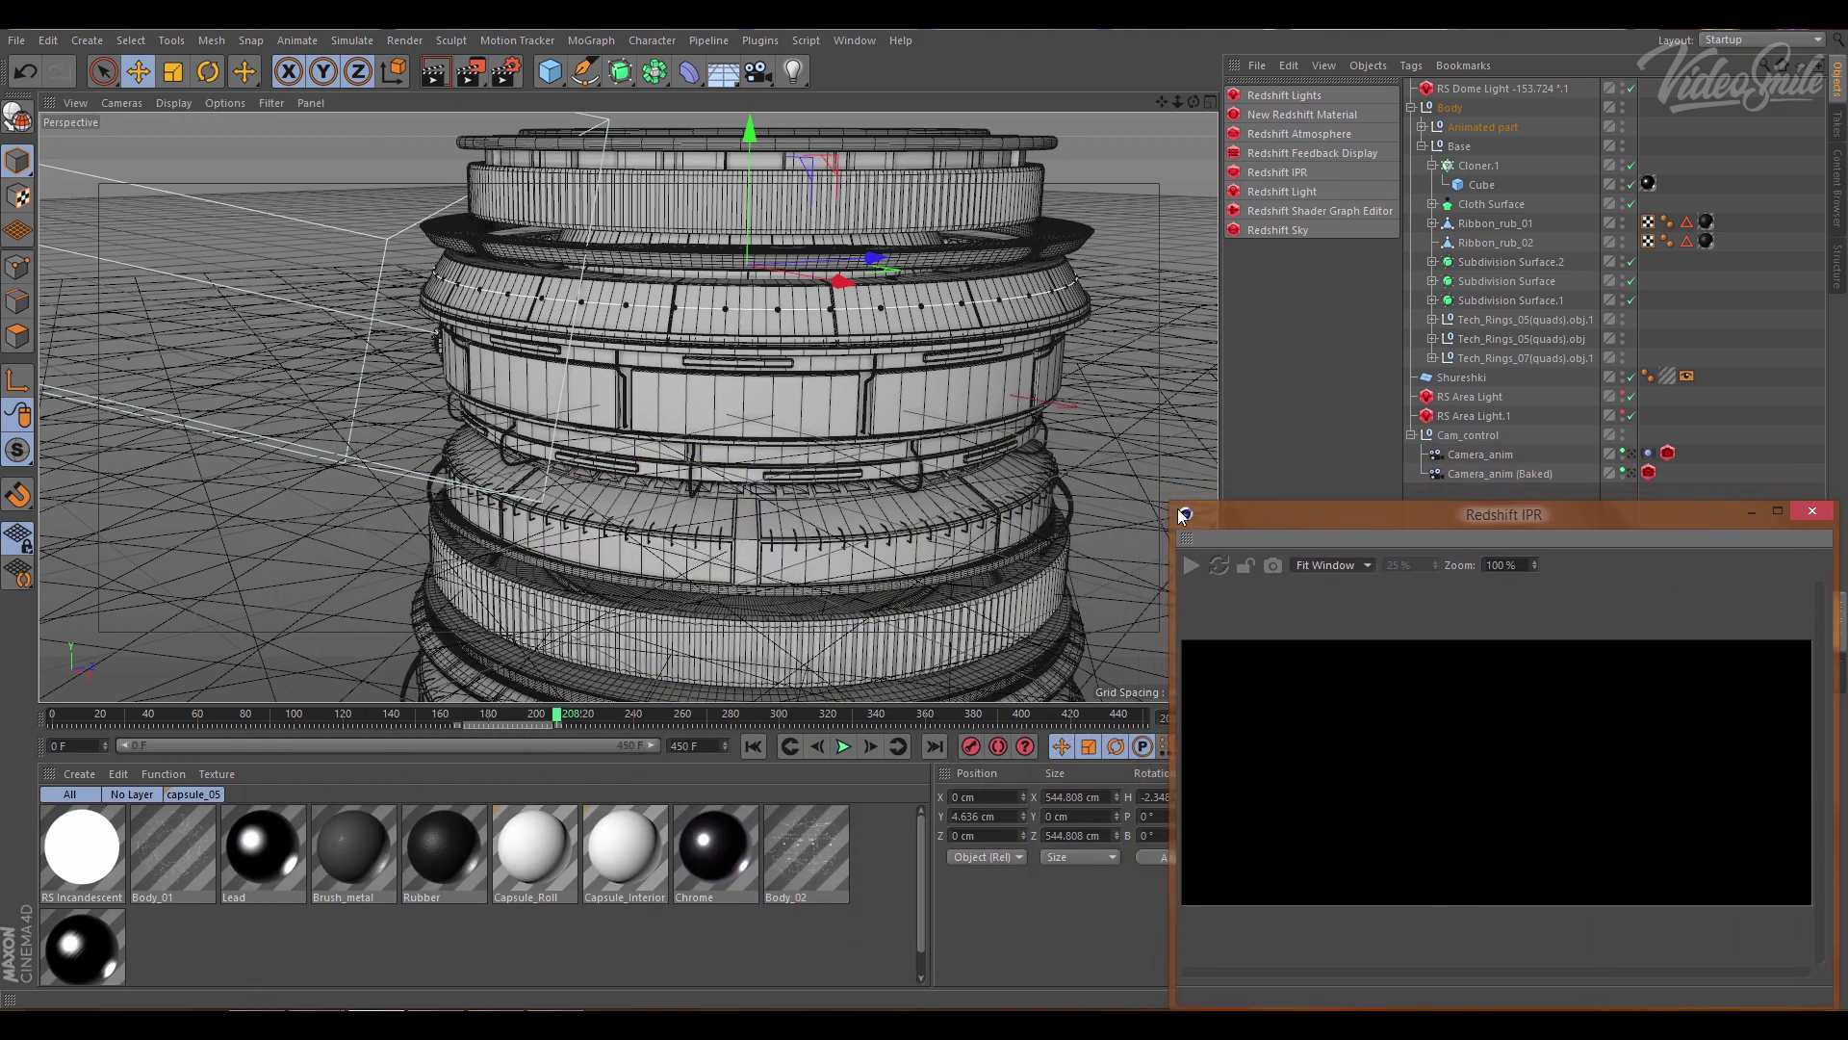
left_click_drag(1183, 515, 1058, 423)
left_click(1071, 476)
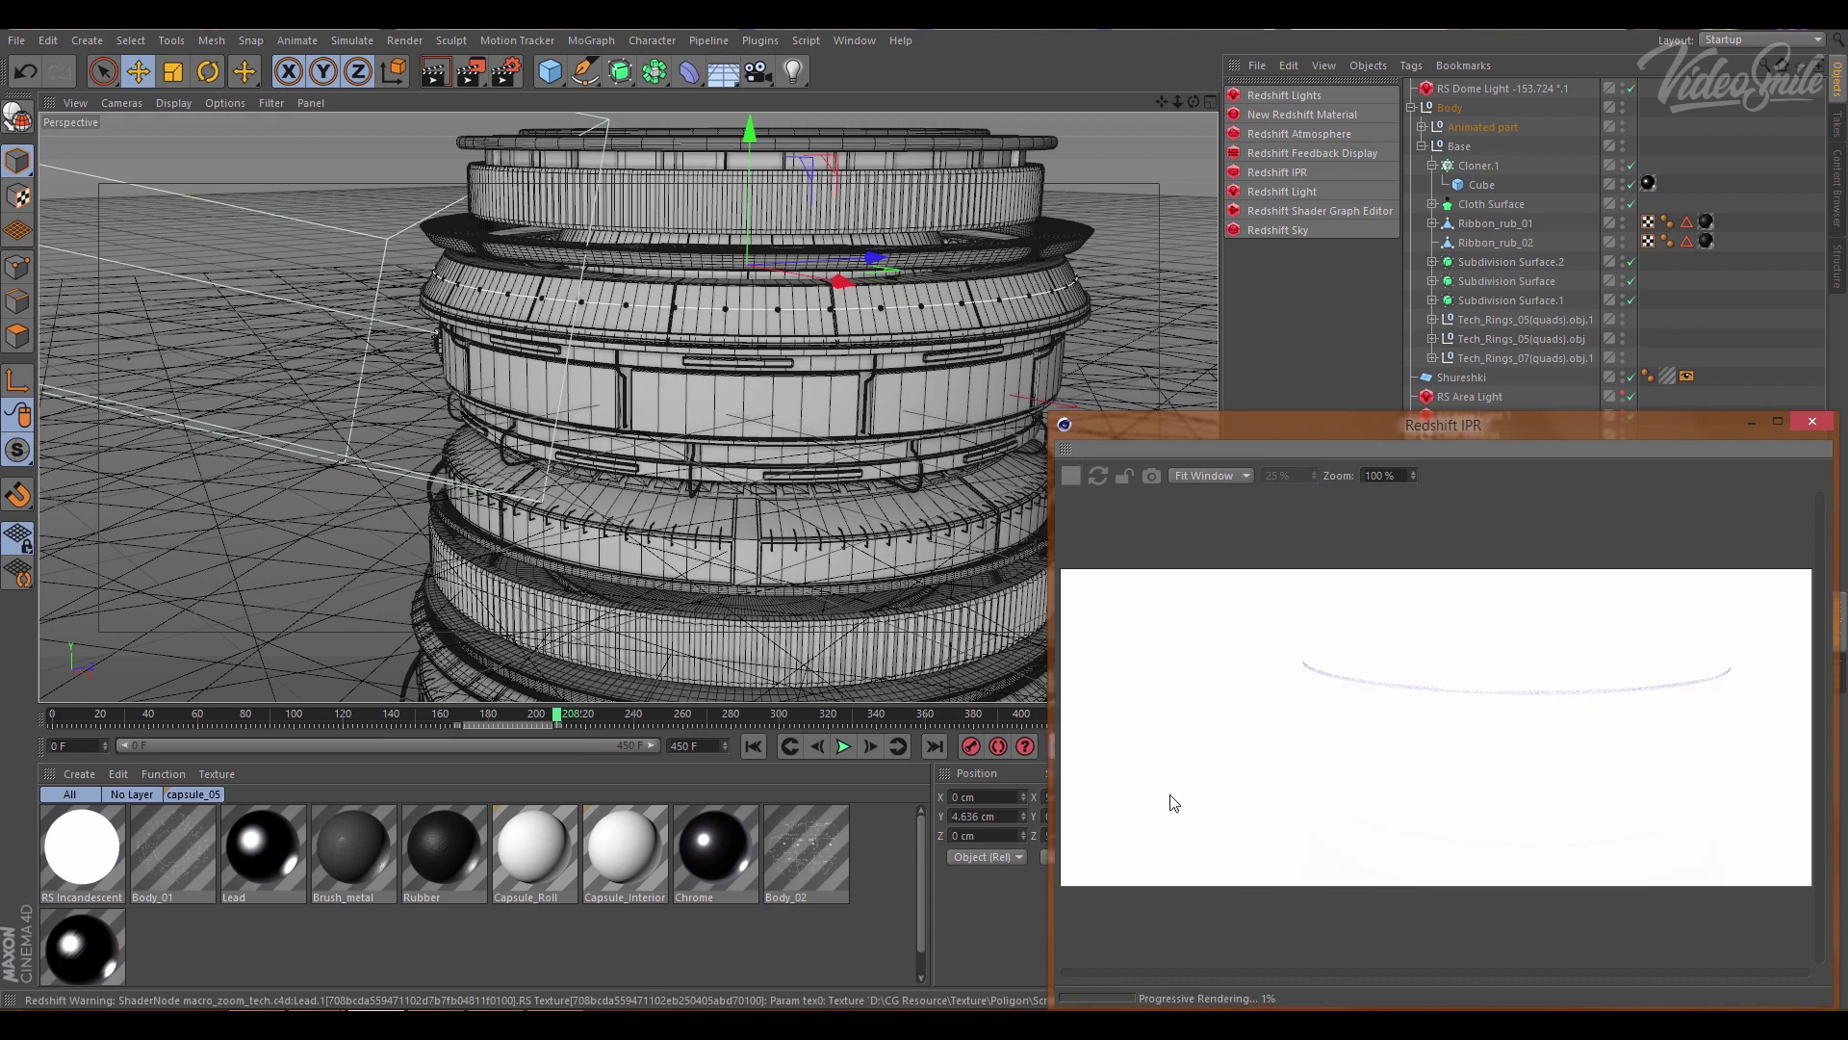
scroll(764, 384, "down", 3)
scroll(731, 396, "down", 2)
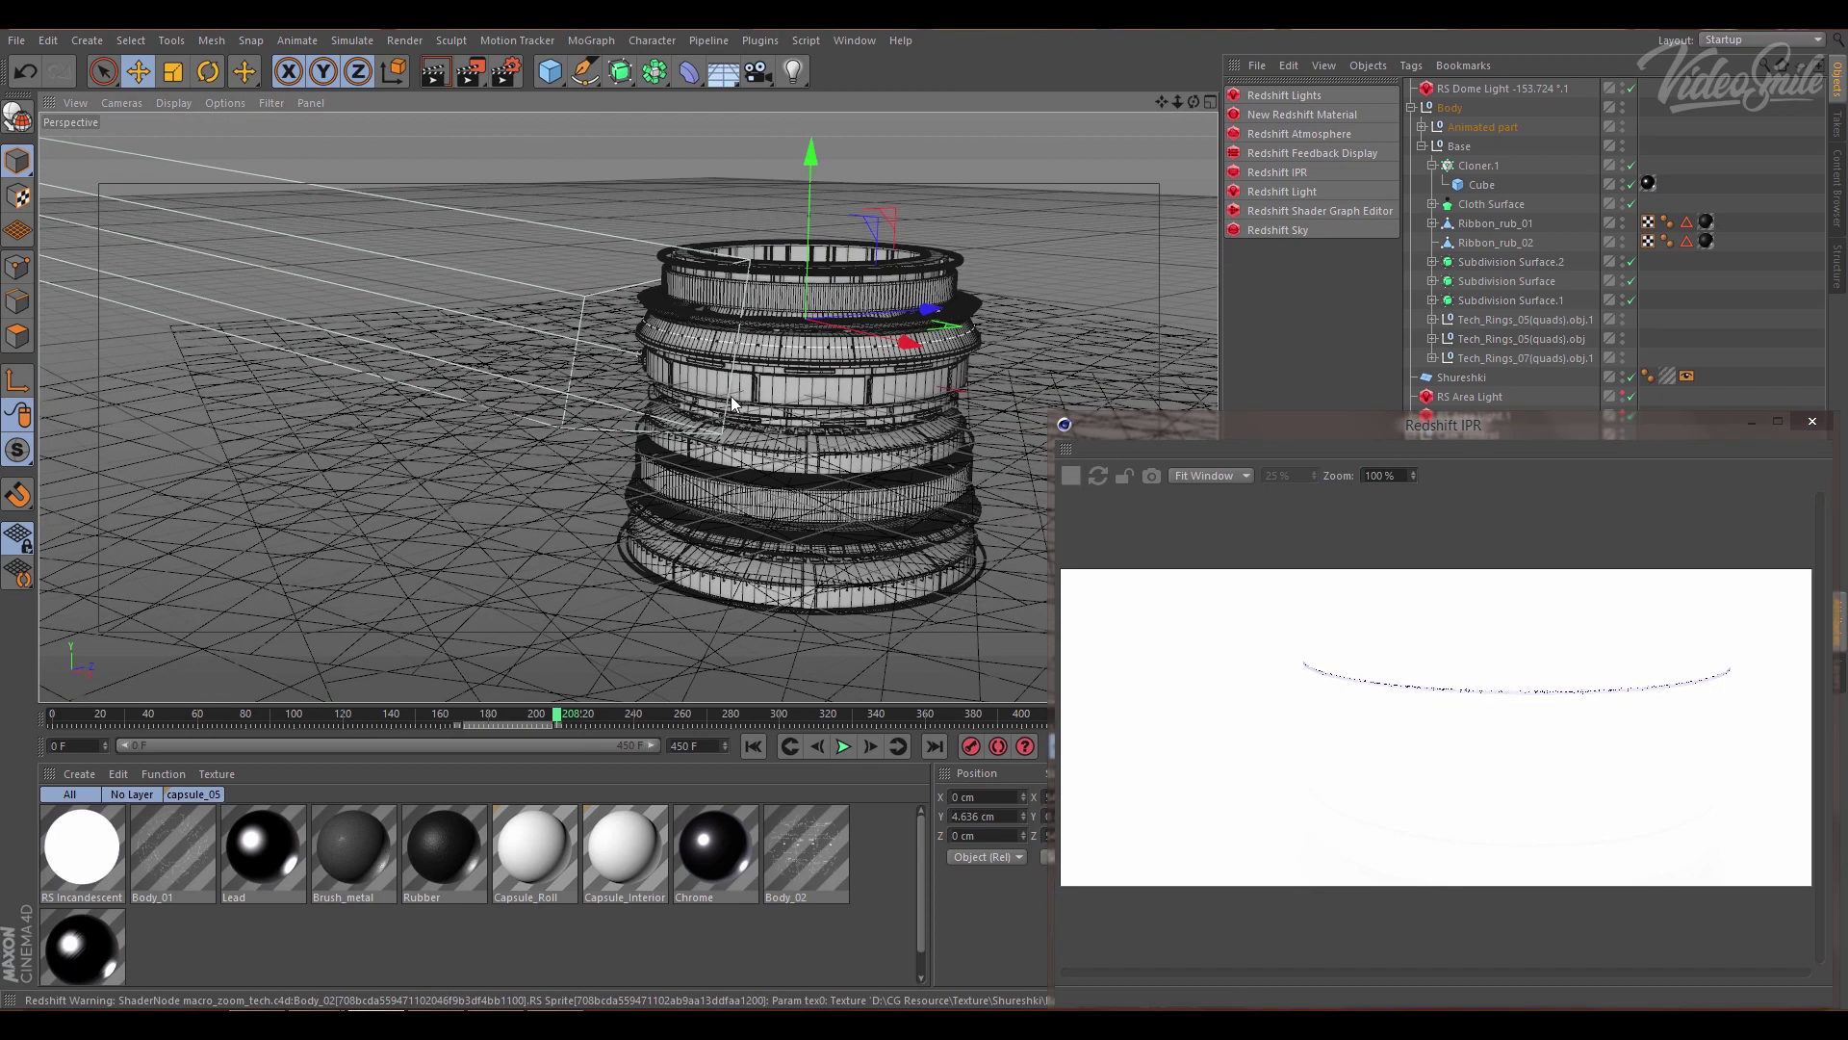
- Orbit and zoom around the ring stack to check the live render from several angles
left_click_drag(771, 402, 789, 303, "alt")
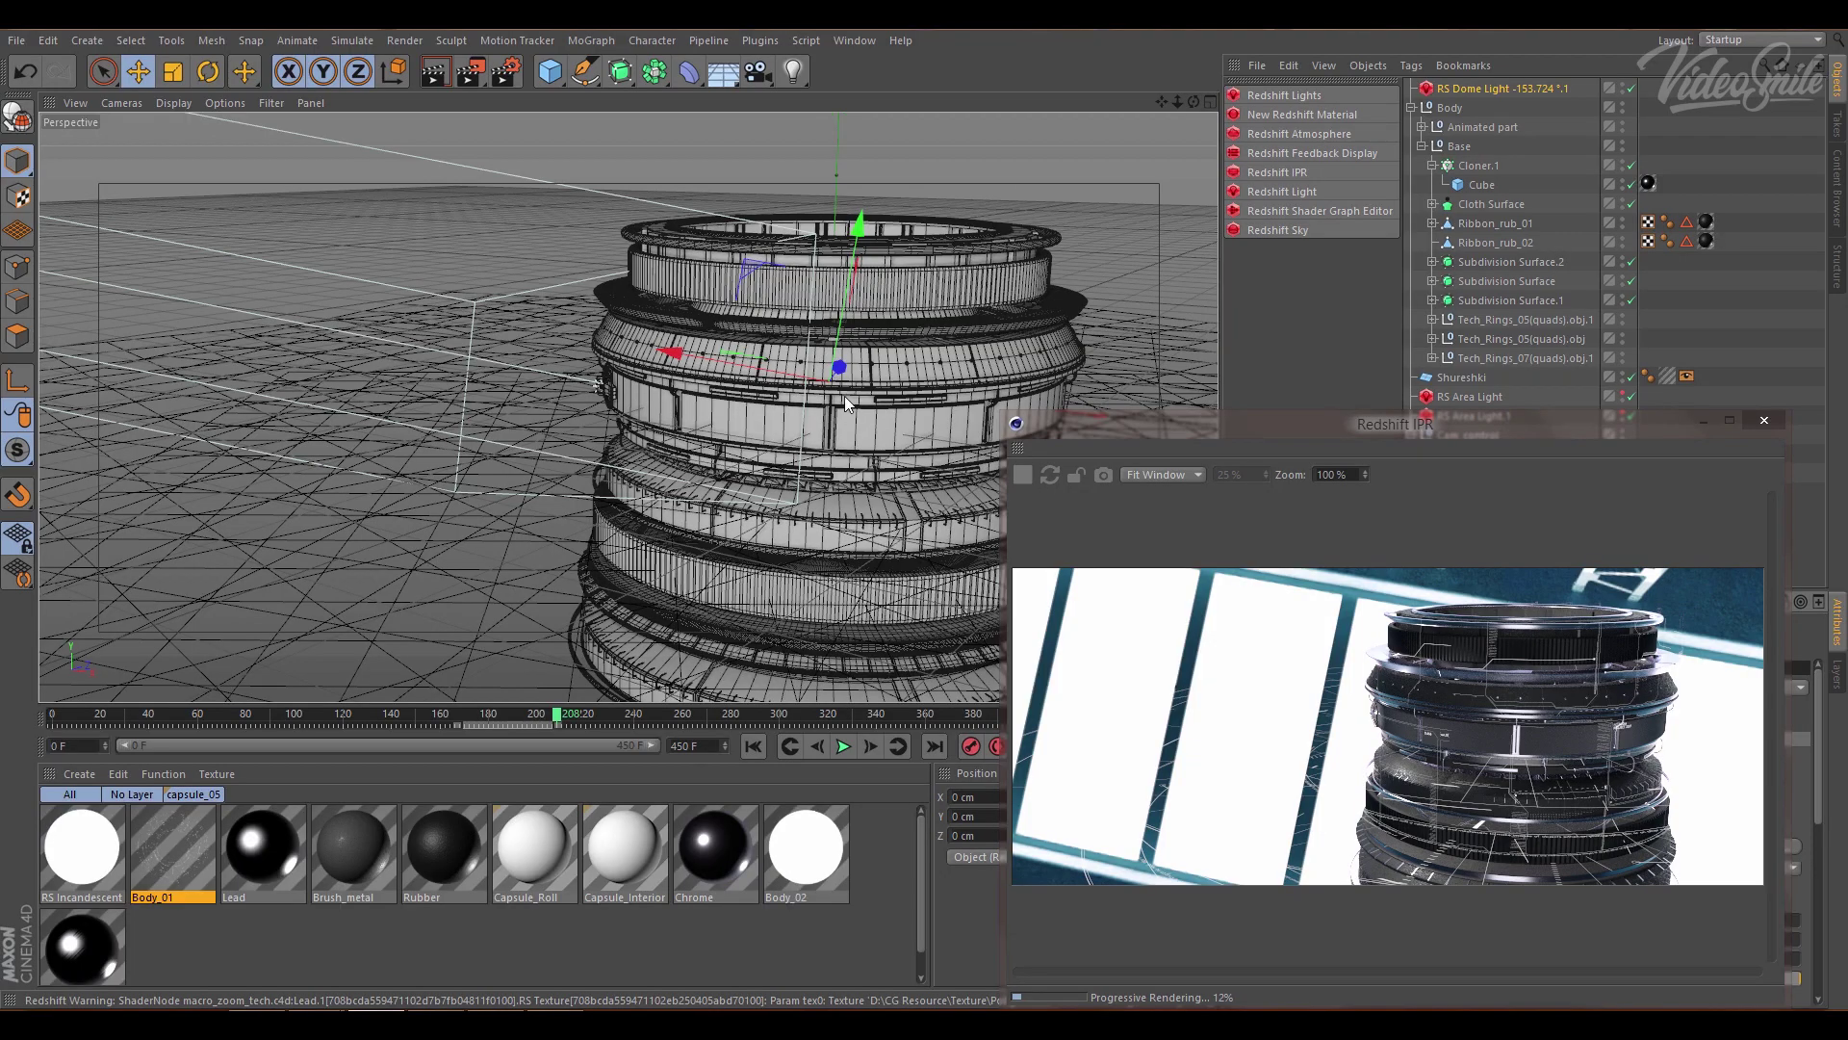
mouse_move(846, 395)
left_mouse_down("alt")
mouse_move(881, 423)
mouse_move(859, 390)
mouse_move(810, 422)
mouse_move(803, 380)
left_mouse_up("alt")
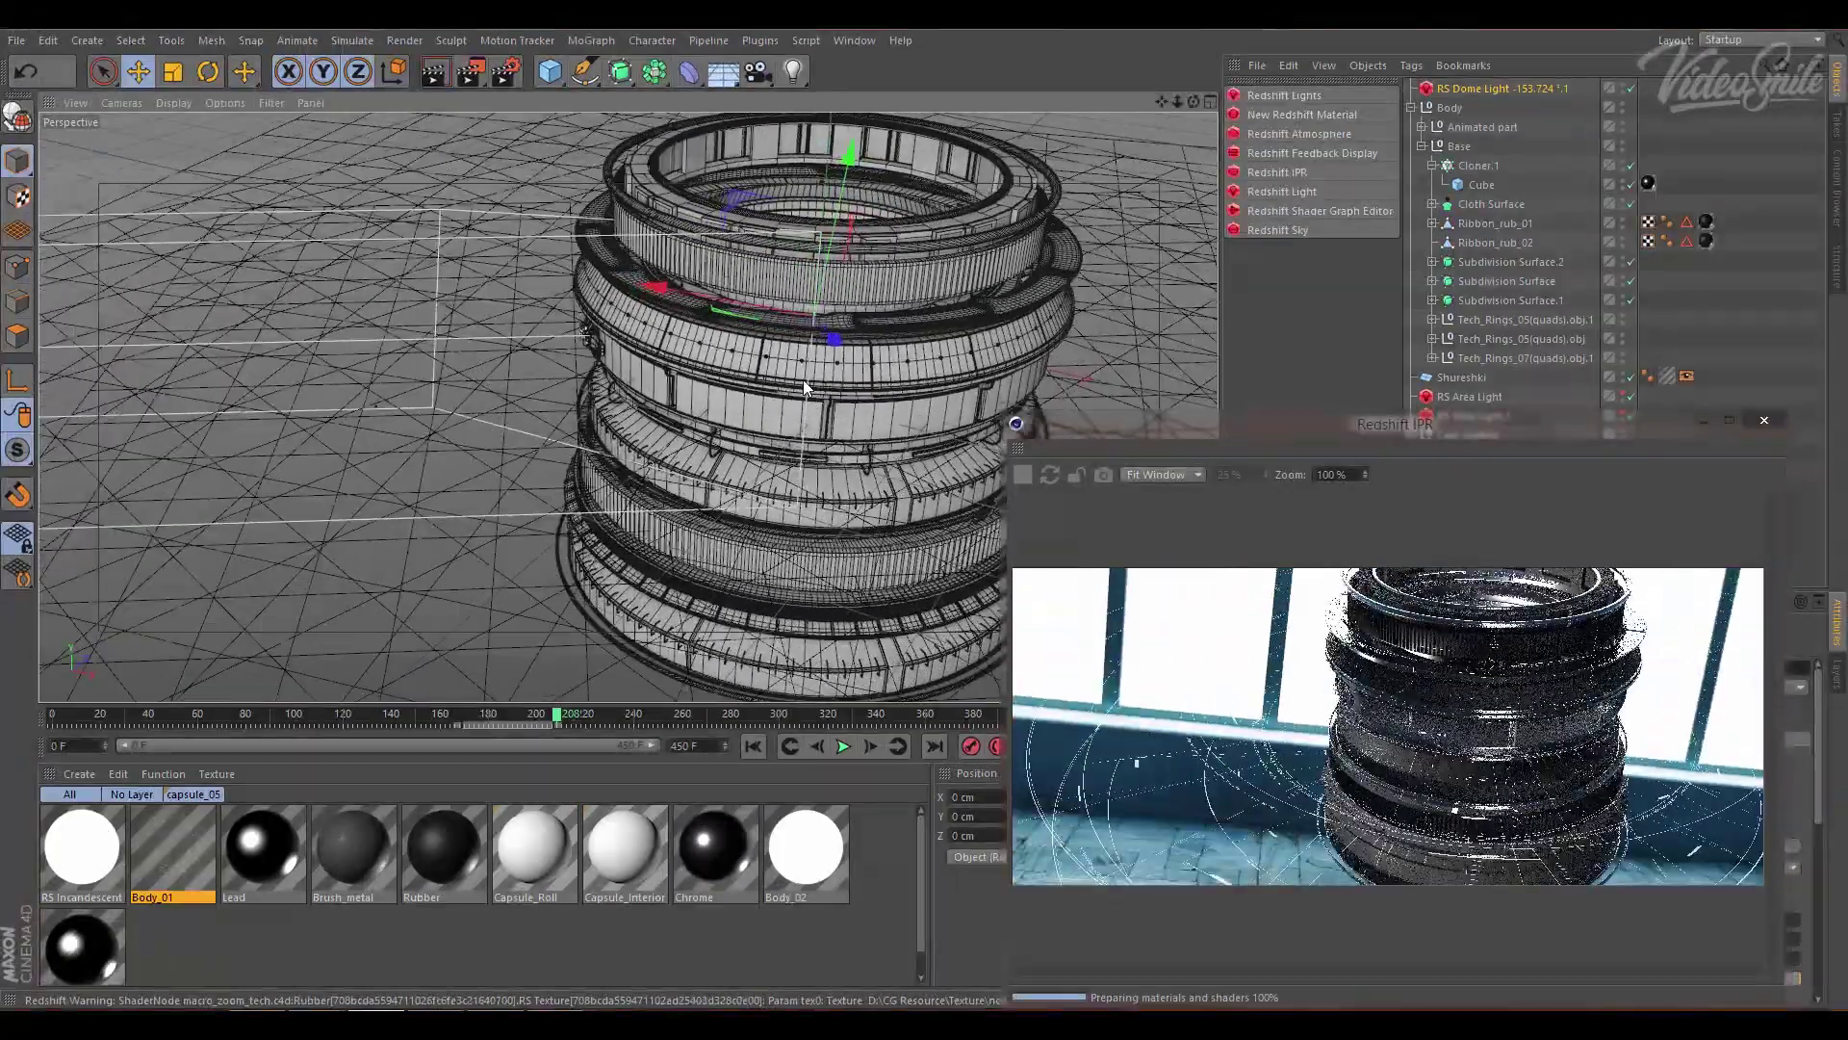
right_click_drag(803, 379, 961, 347, "alt")
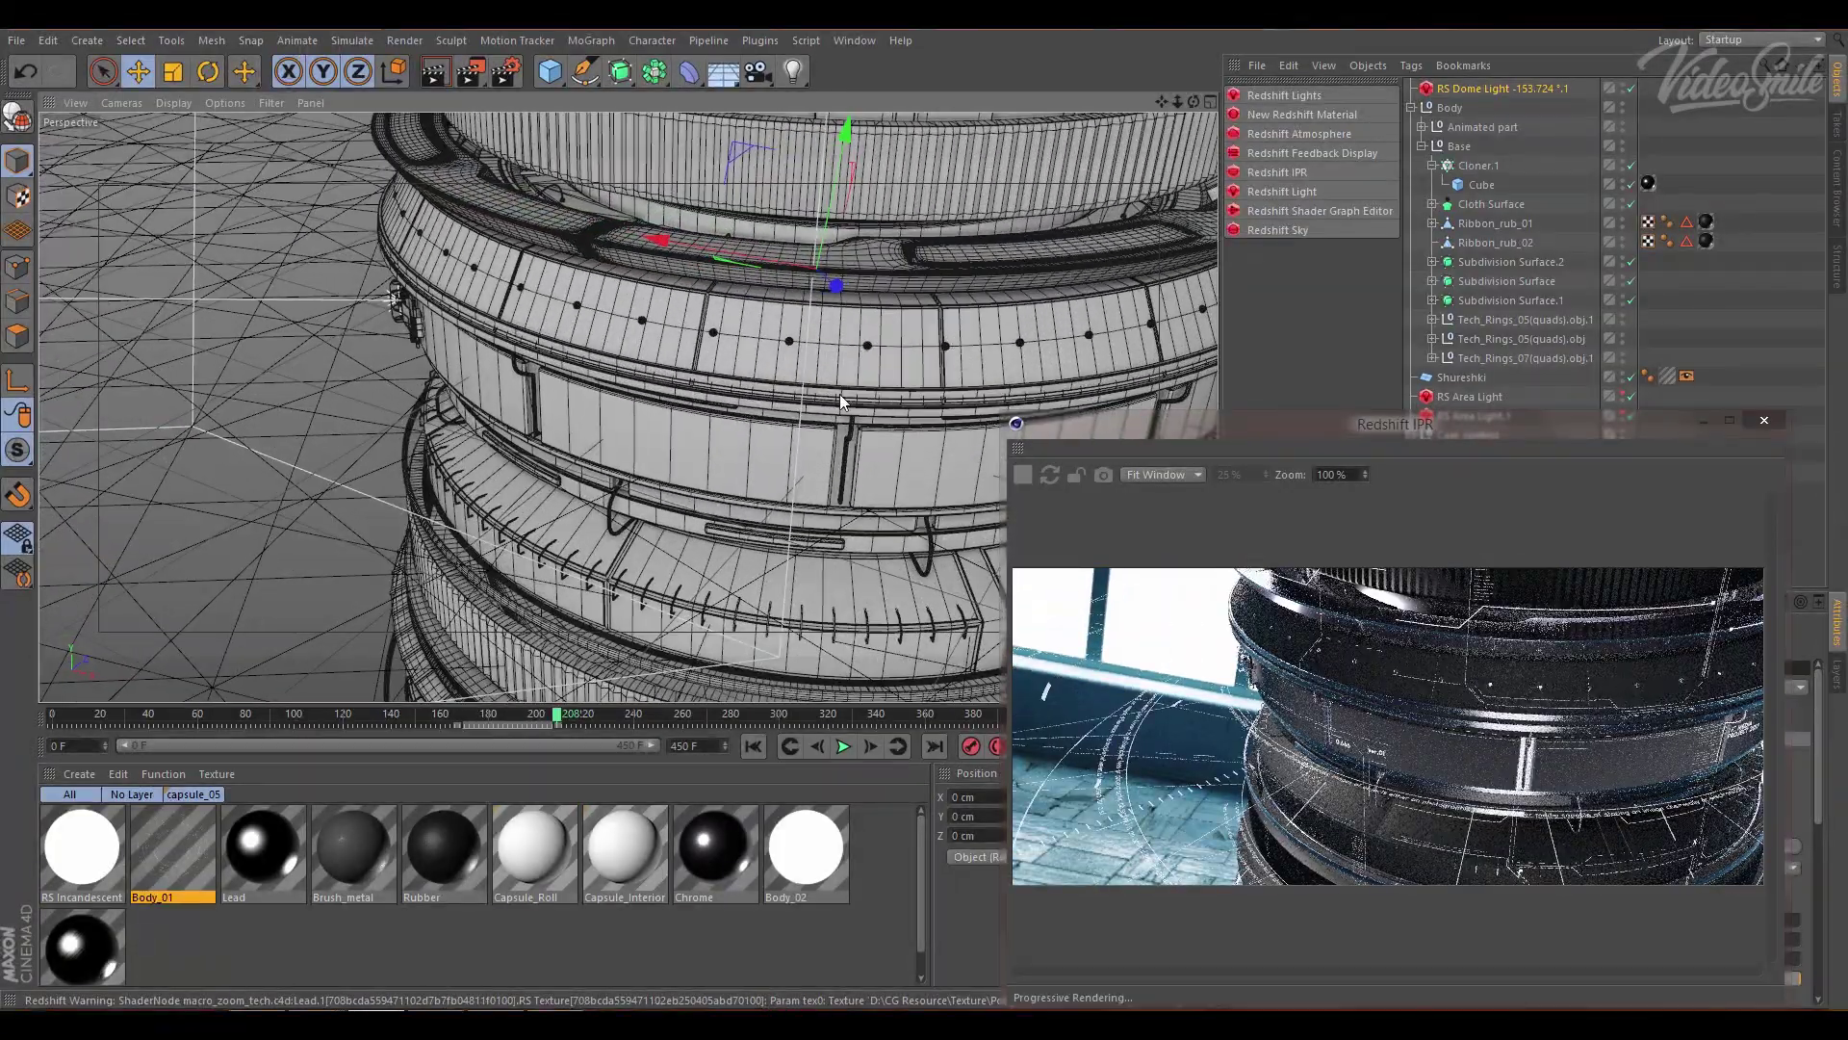
mouse_move(839, 395)
left_mouse_down("alt")
mouse_move(804, 227)
mouse_move(852, 338)
mouse_move(546, 146)
left_mouse_up("alt")
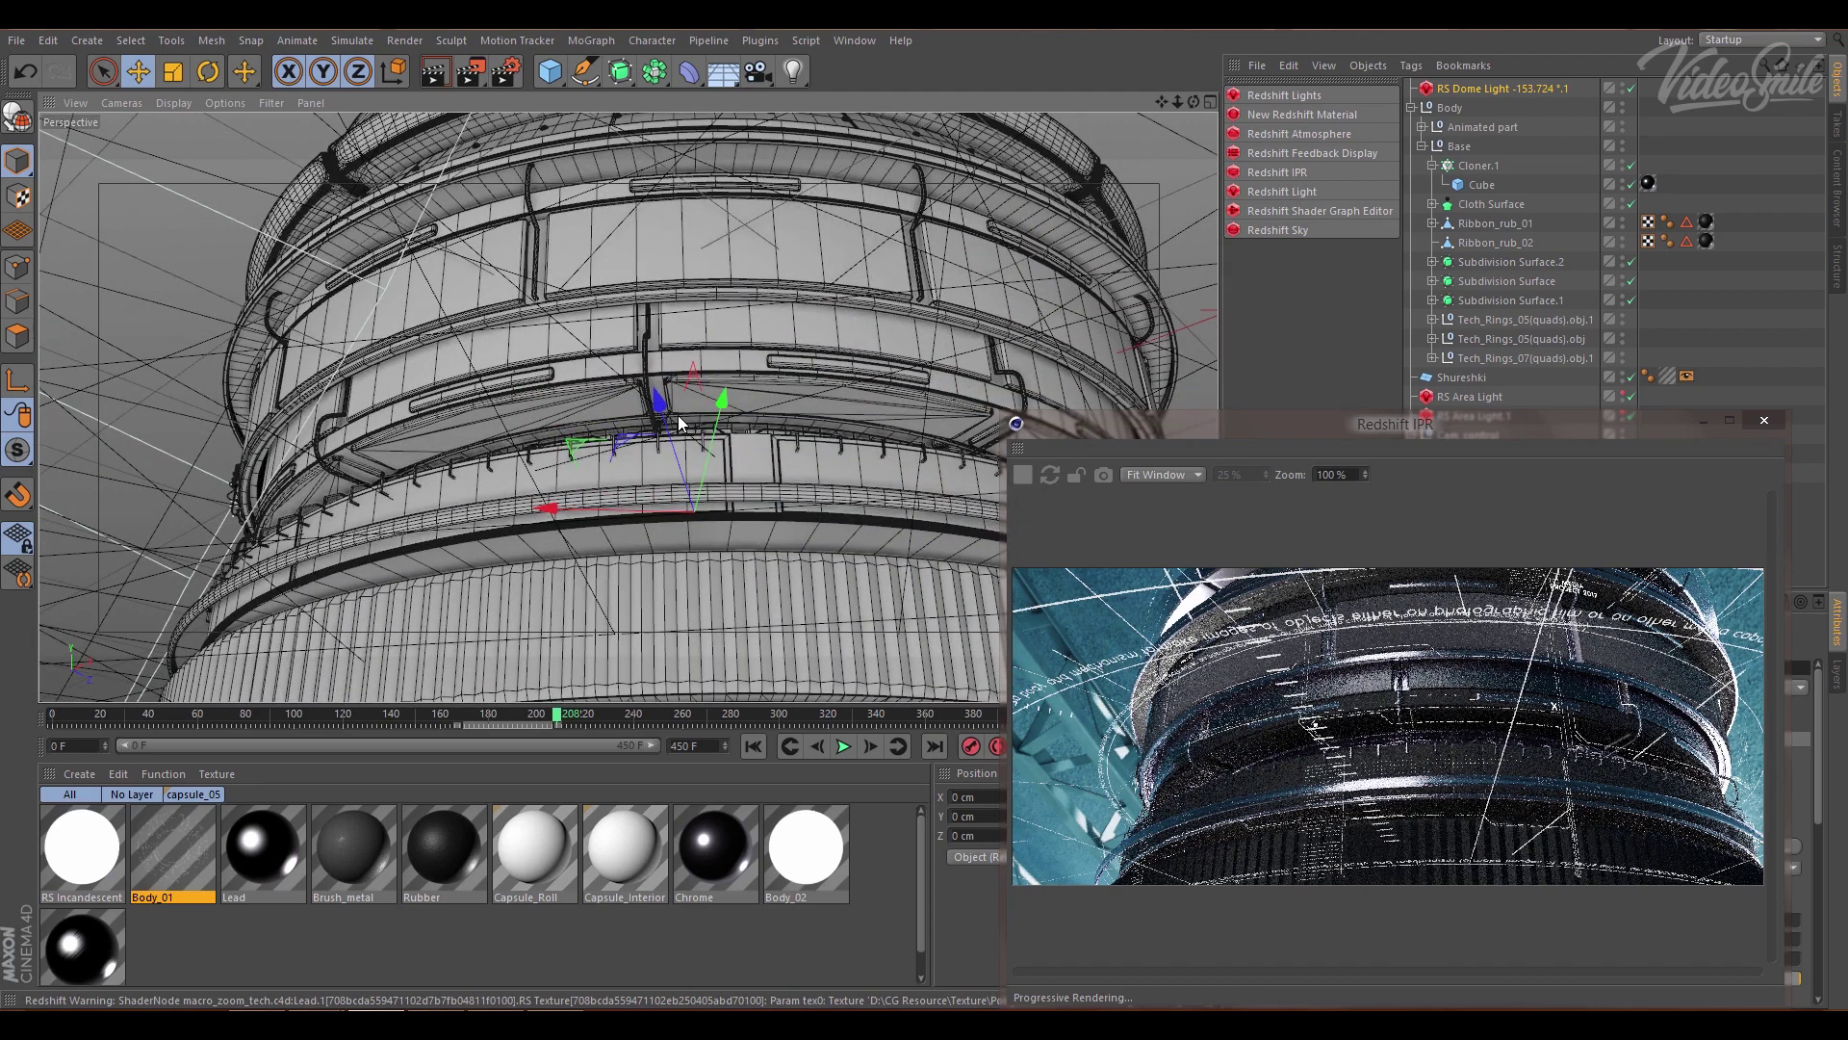
right_click_drag(684, 437, 858, 433, "alt")
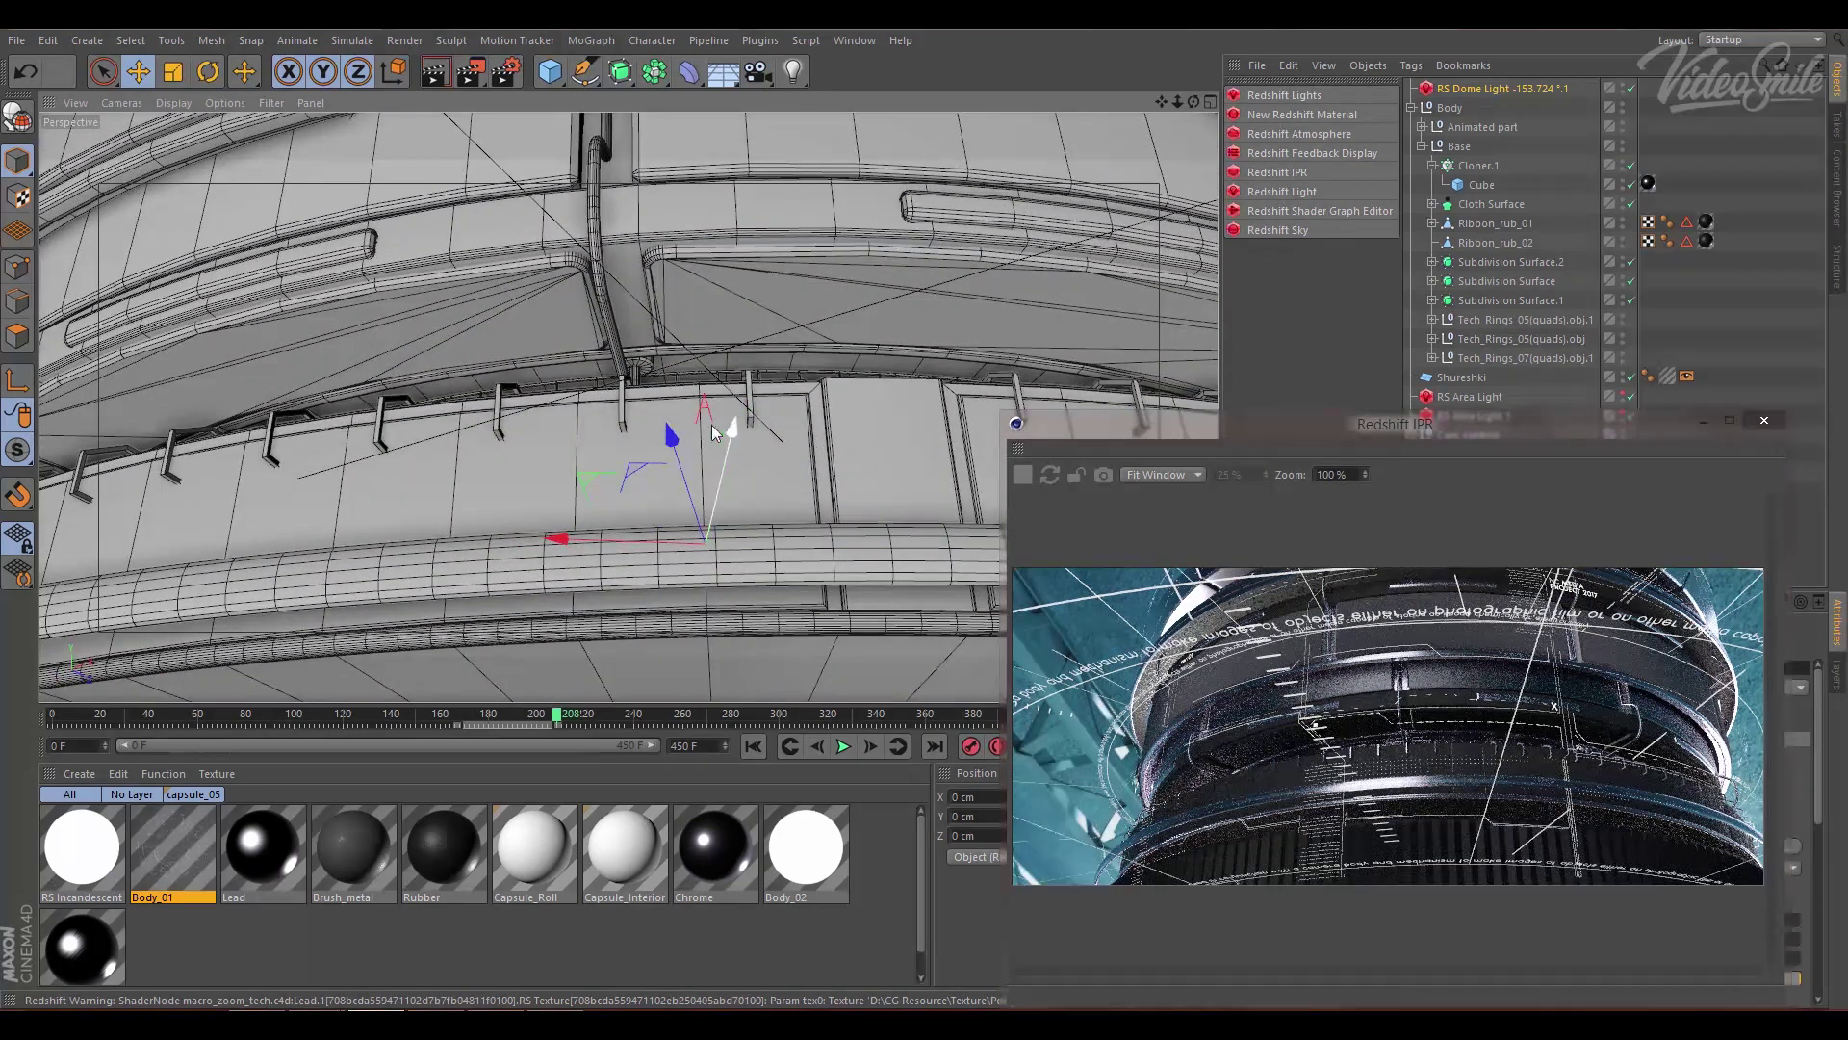
mouse_move(651, 424)
left_mouse_down("alt")
mouse_move(547, 533)
mouse_move(649, 326)
left_mouse_up("alt")
right_click_drag(649, 325, 719, 291, "alt")
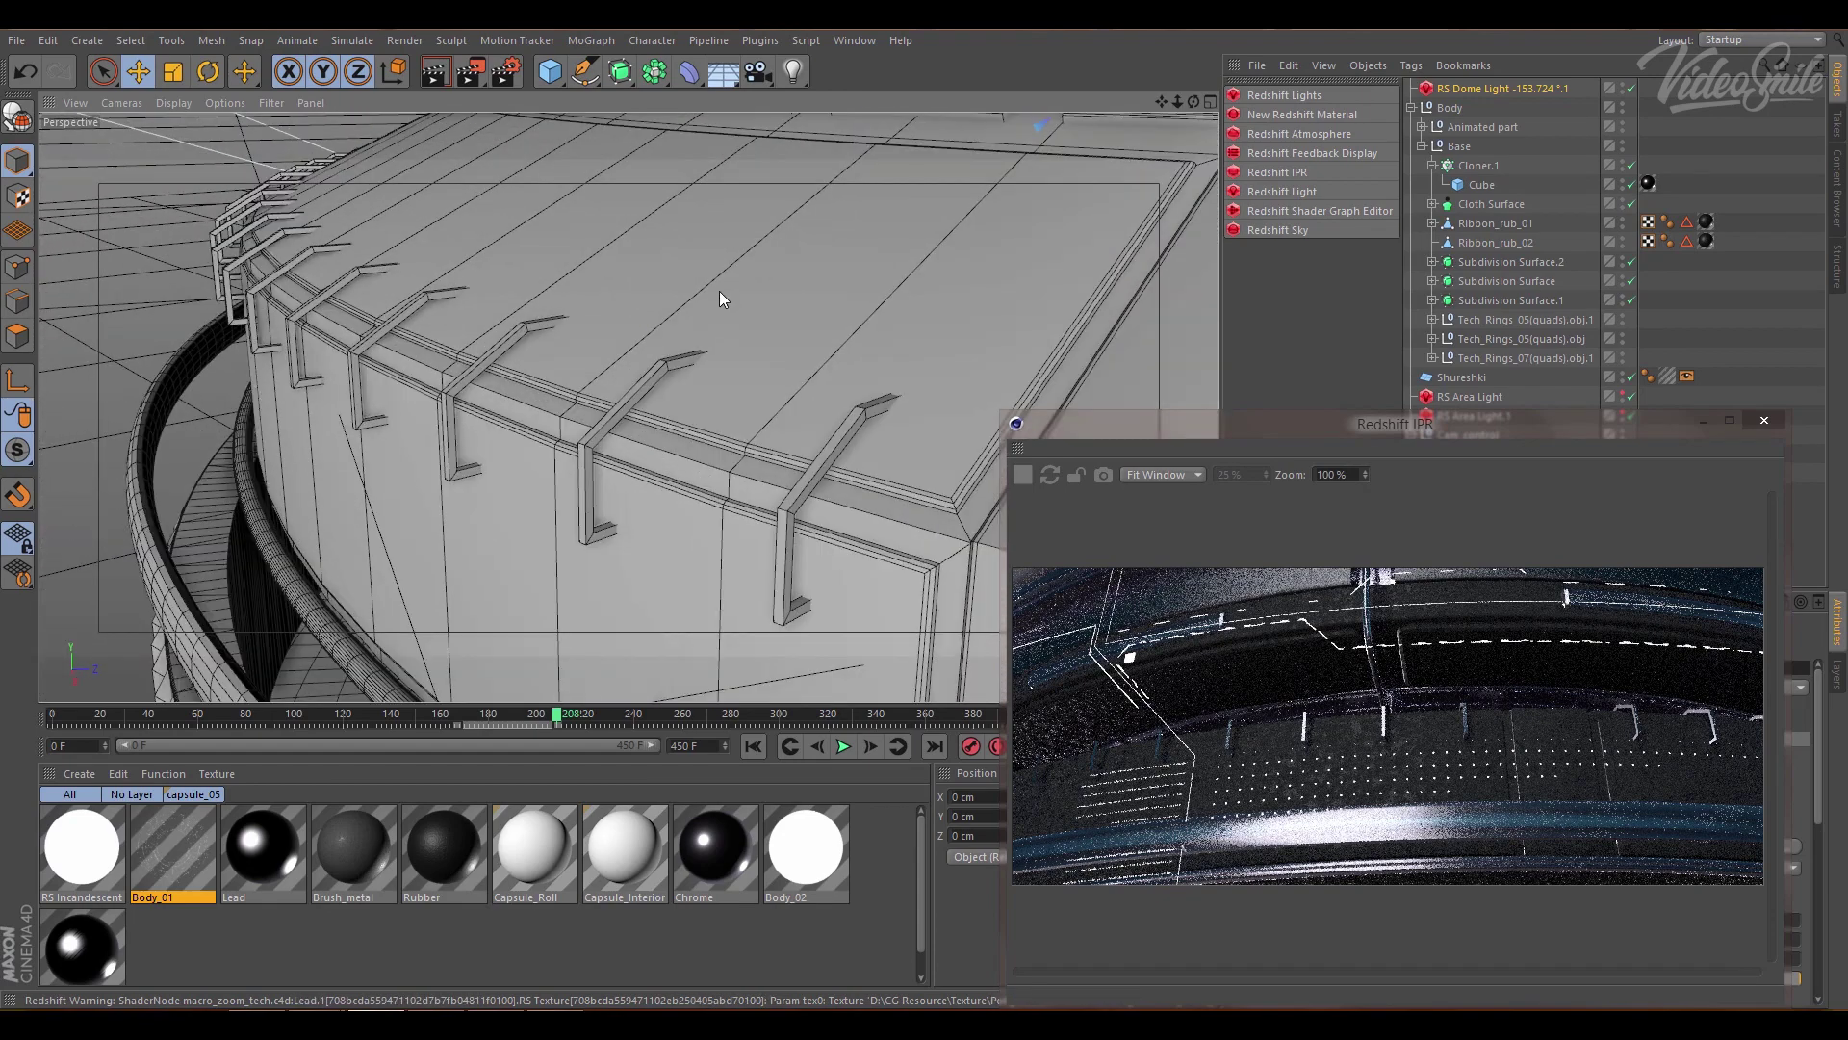
mouse_move(714, 266)
left_mouse_down("alt")
mouse_move(620, 407)
mouse_move(581, 365)
mouse_move(526, 556)
mouse_move(656, 449)
left_mouse_up("alt")
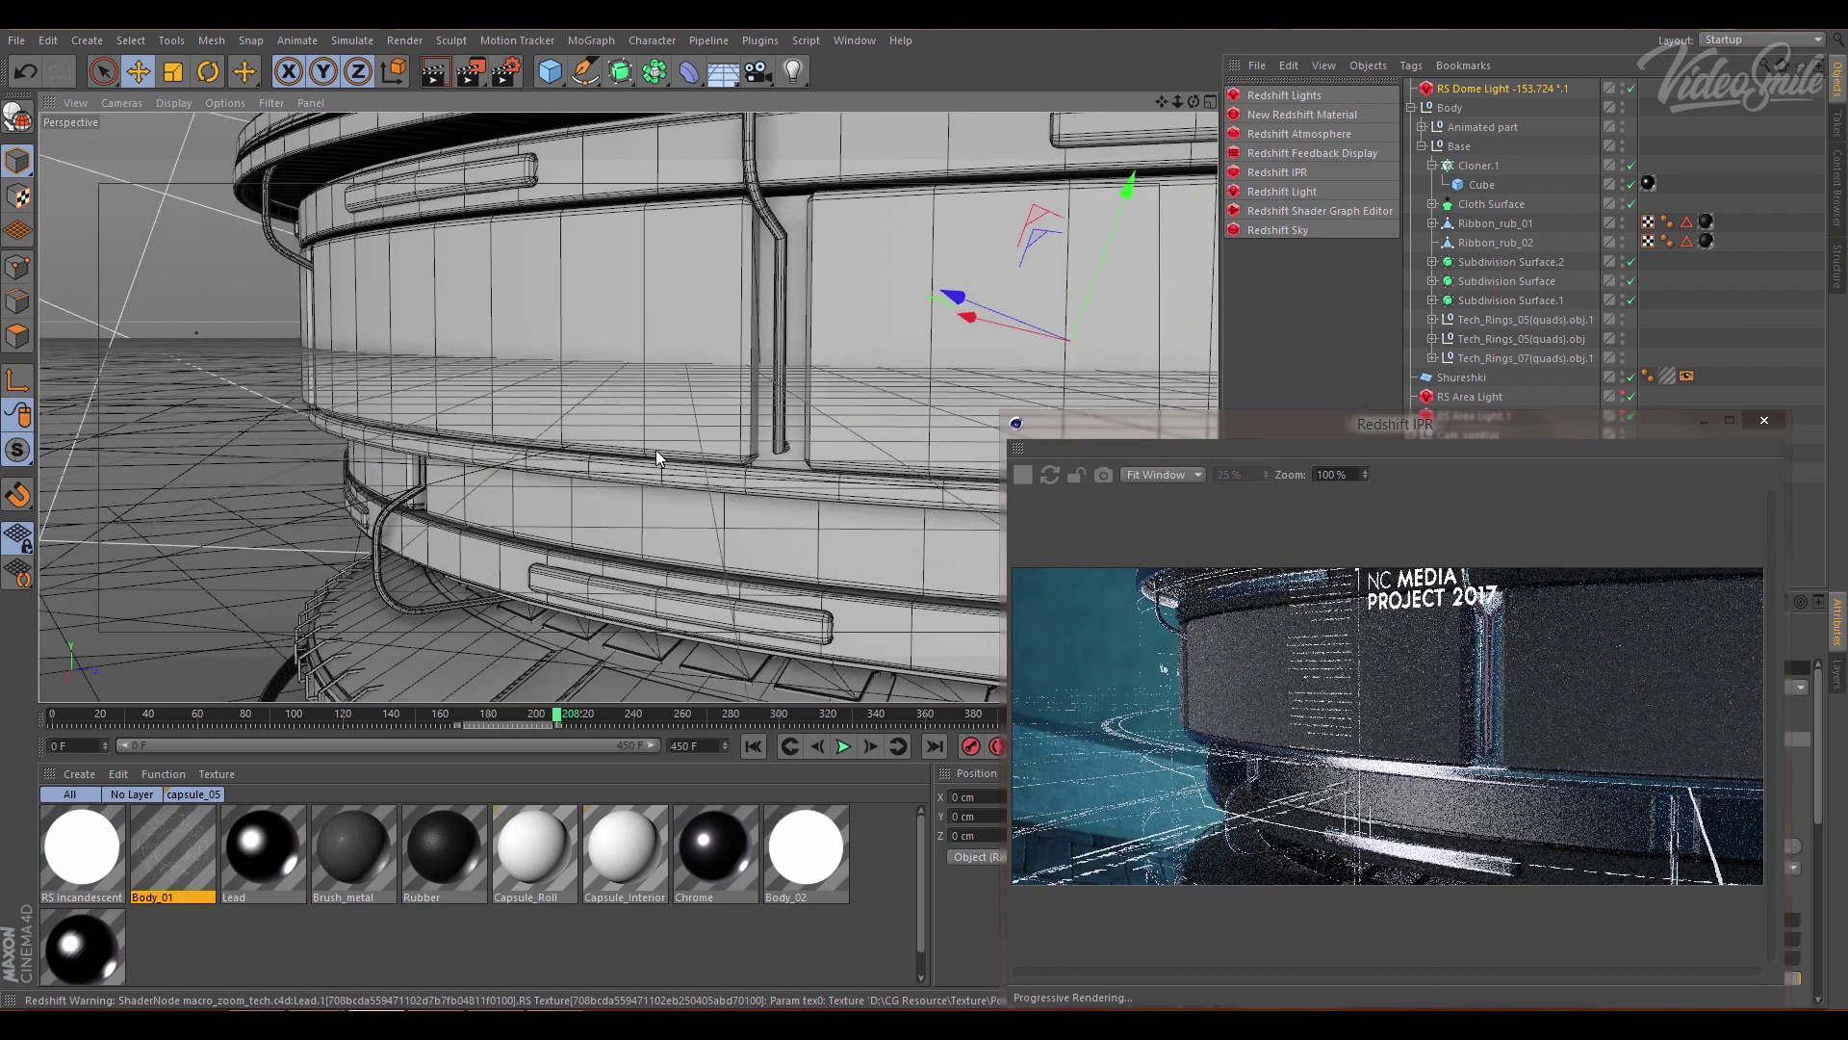
left_click_drag(732, 326, 733, 557, "alt")
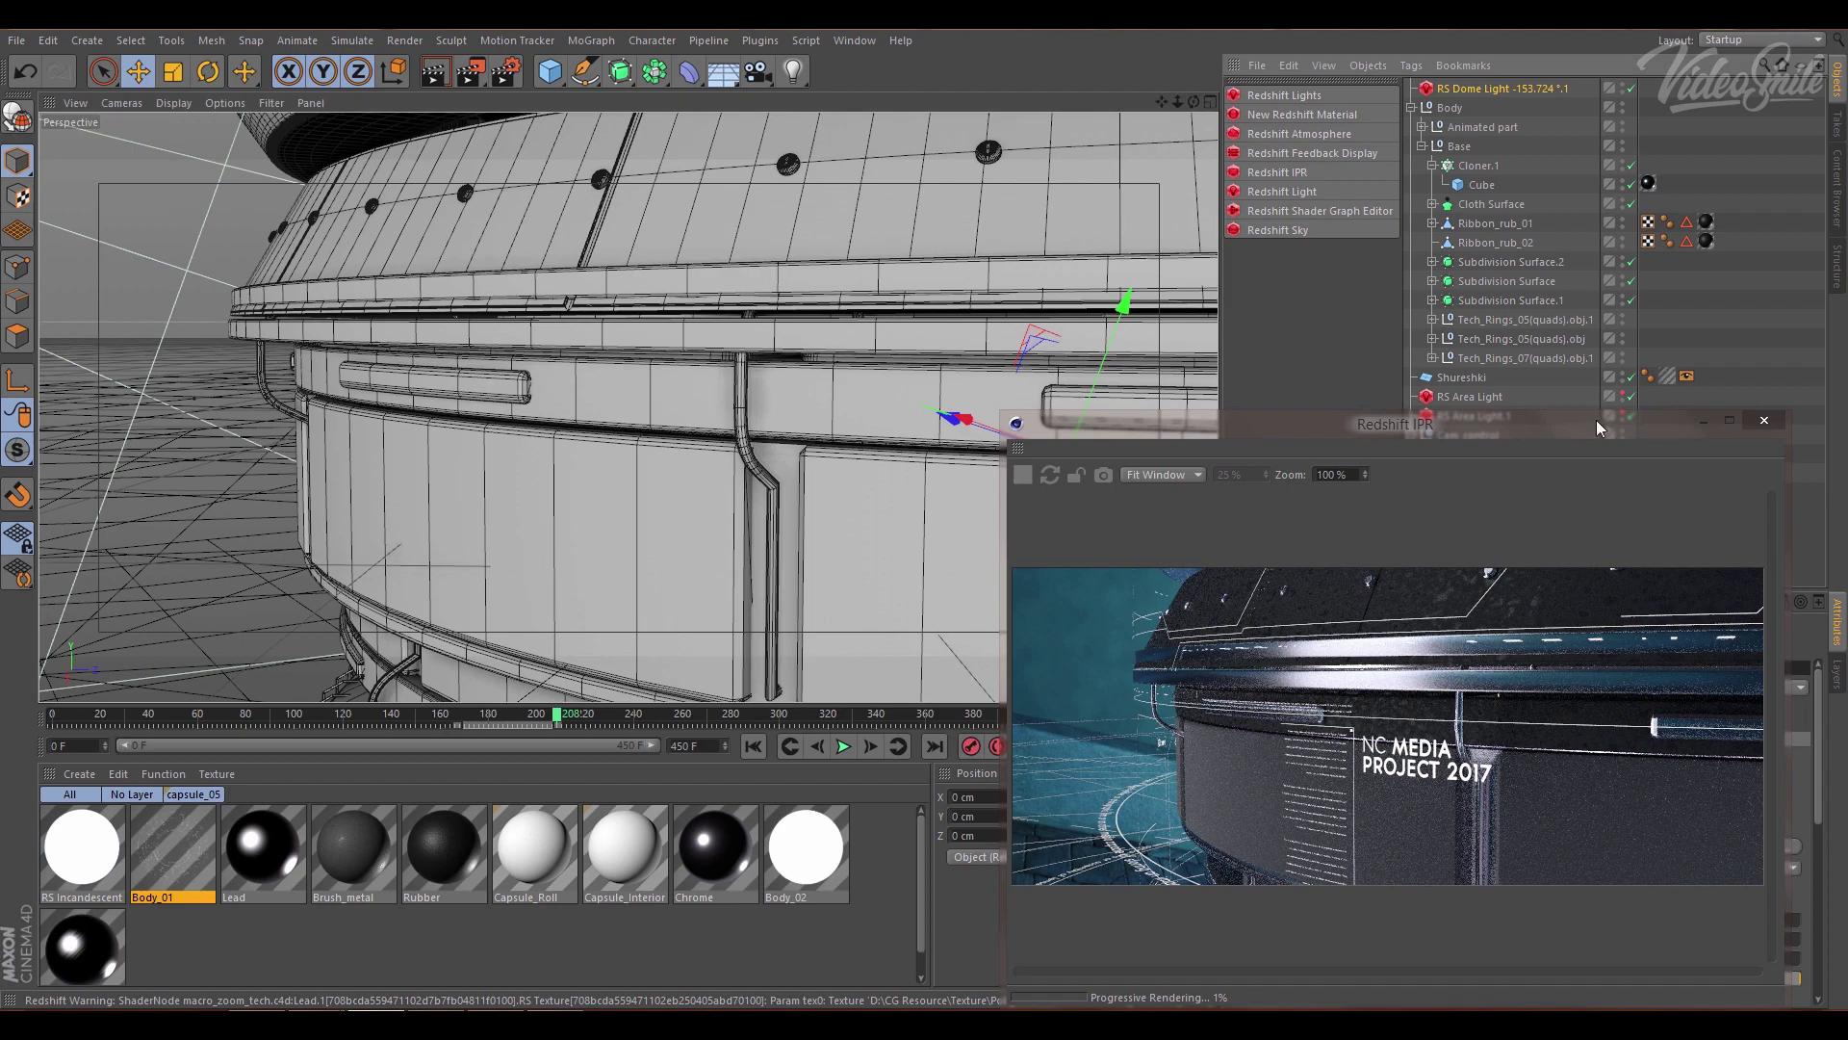
- Check the animated camera at frame 359, then return to the editor camera's full view
mouse_move(1596, 420)
left_mouse_down()
mouse_move(1244, 407)
mouse_move(1532, 420)
left_mouse_up()
left_click(1635, 456)
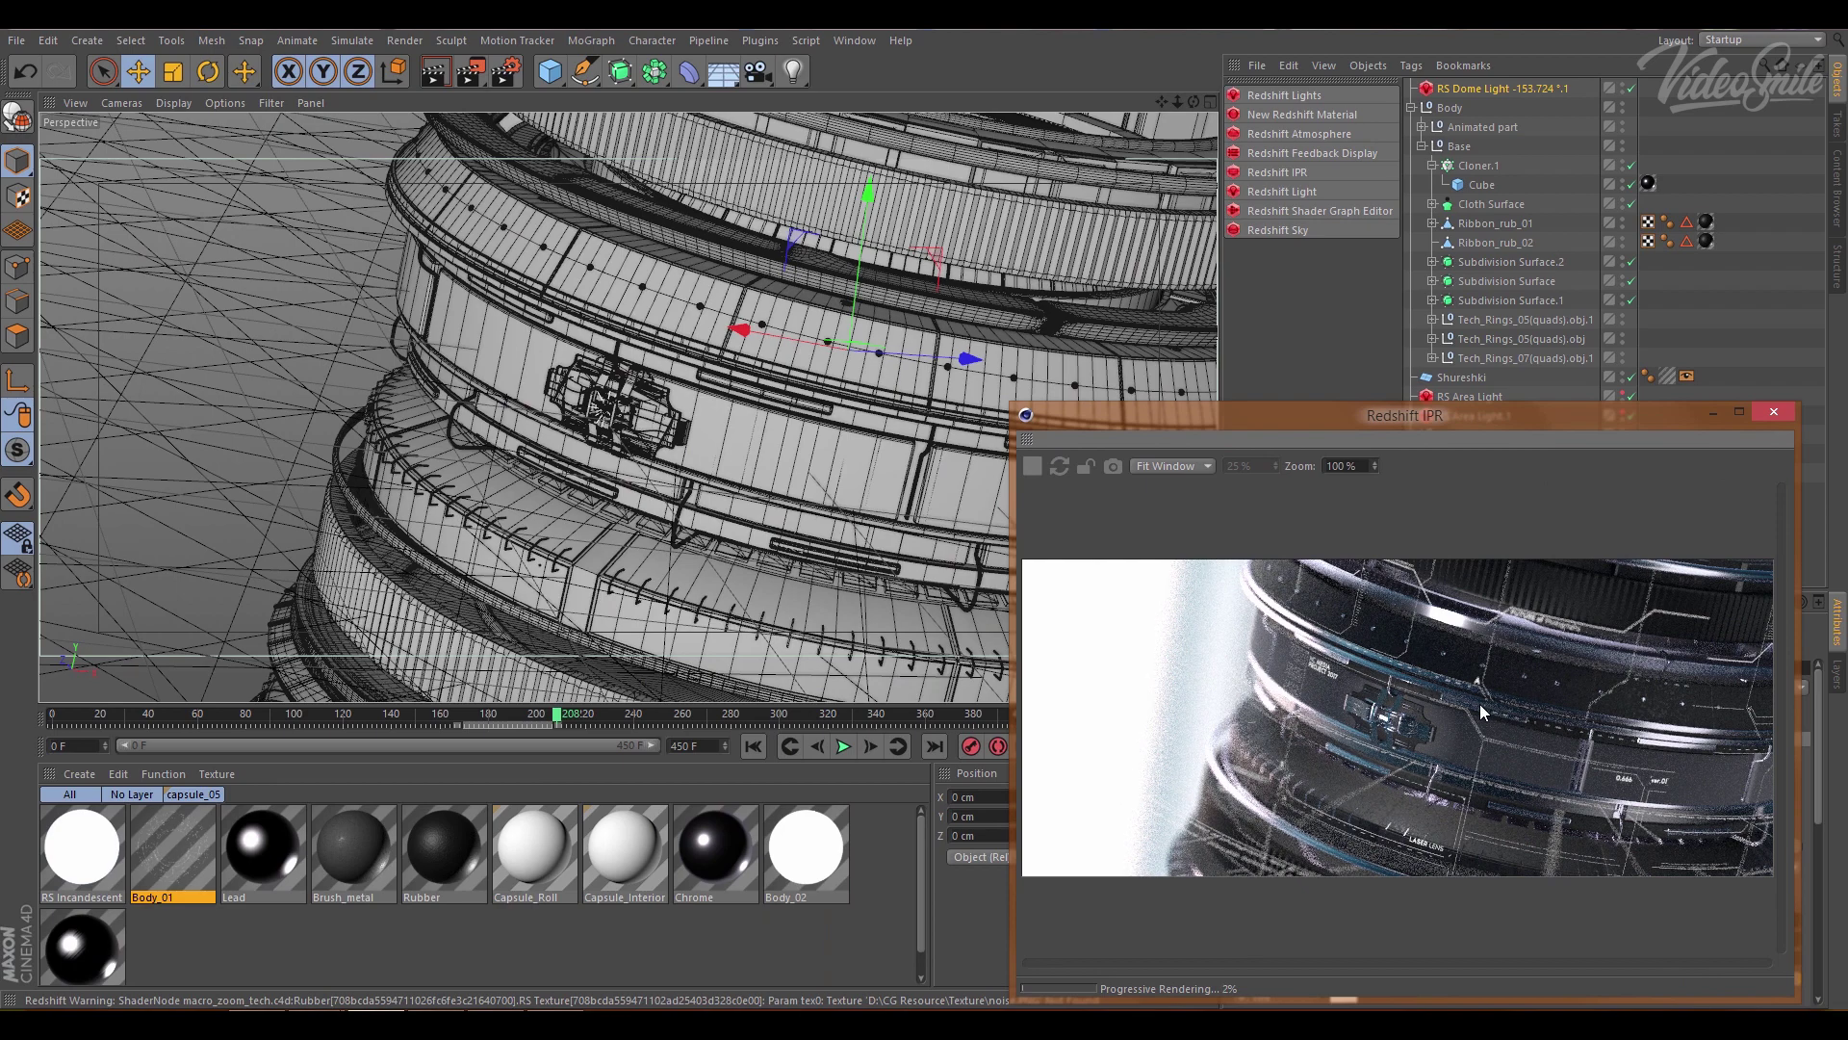
left_click_drag(558, 718, 252, 733)
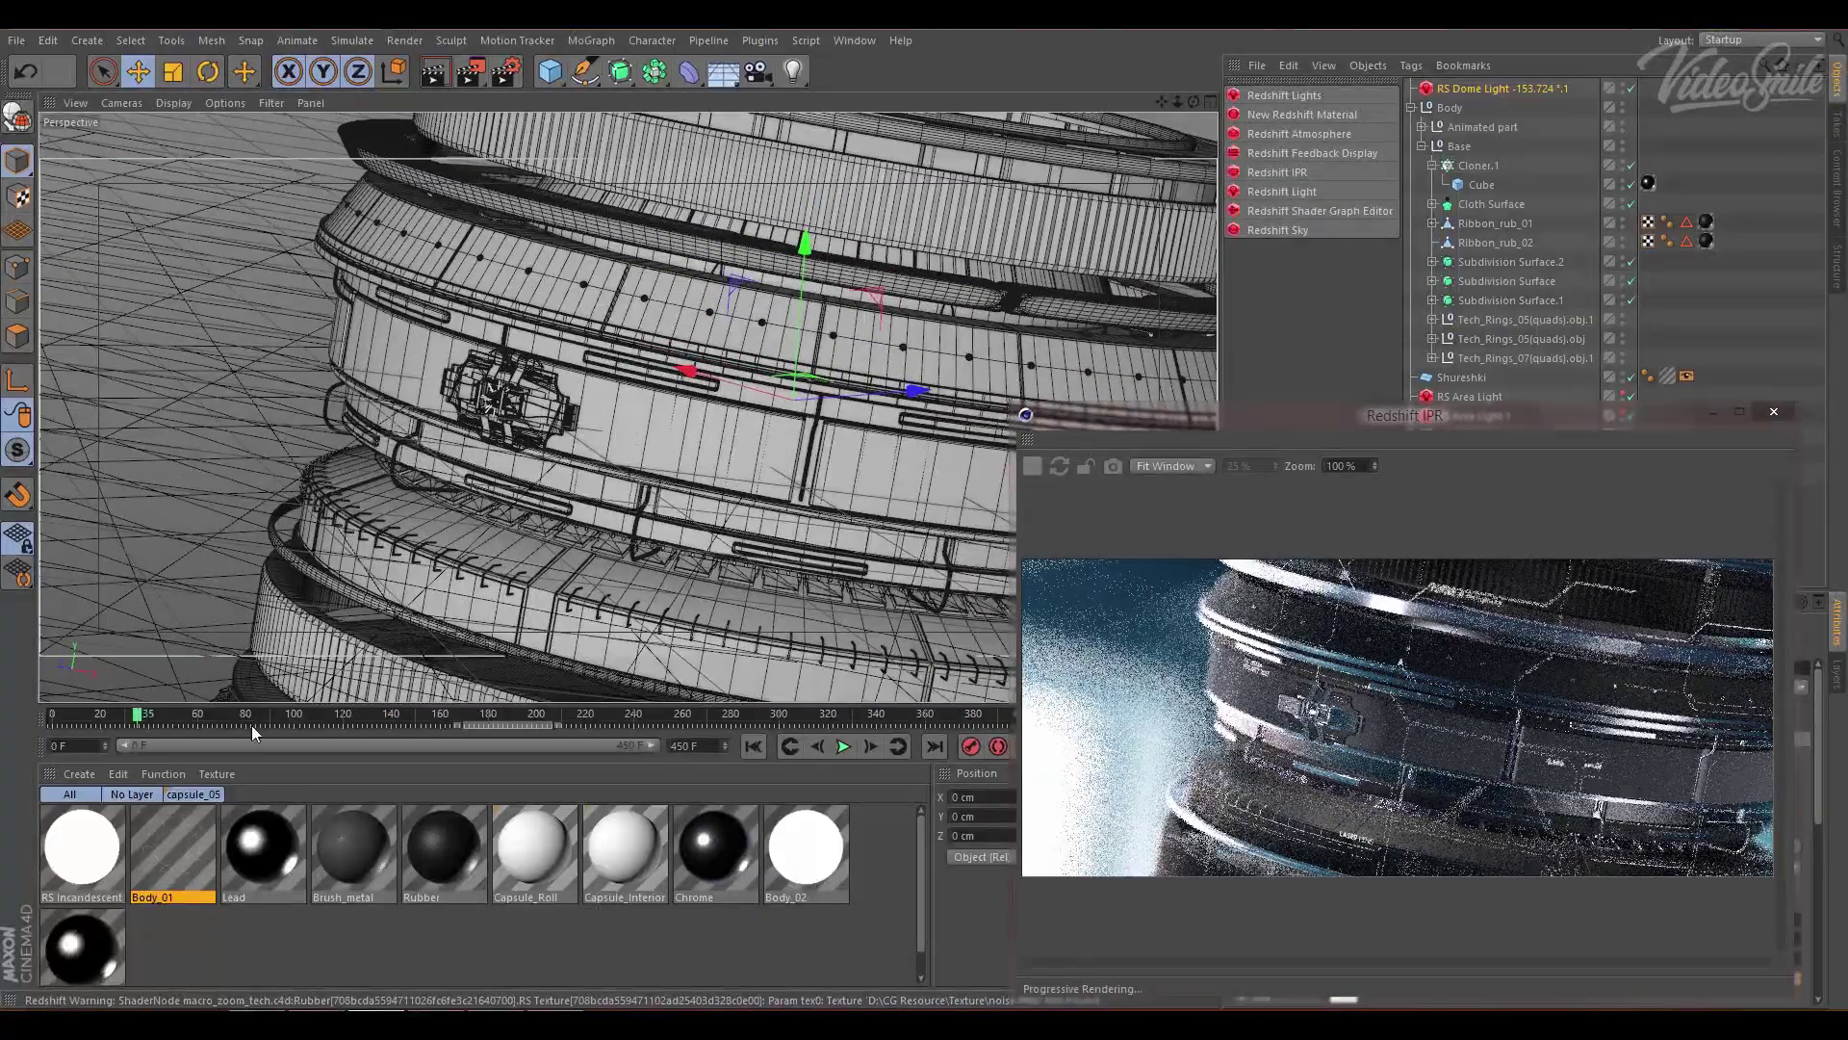
left_click_drag(143, 710, 924, 699)
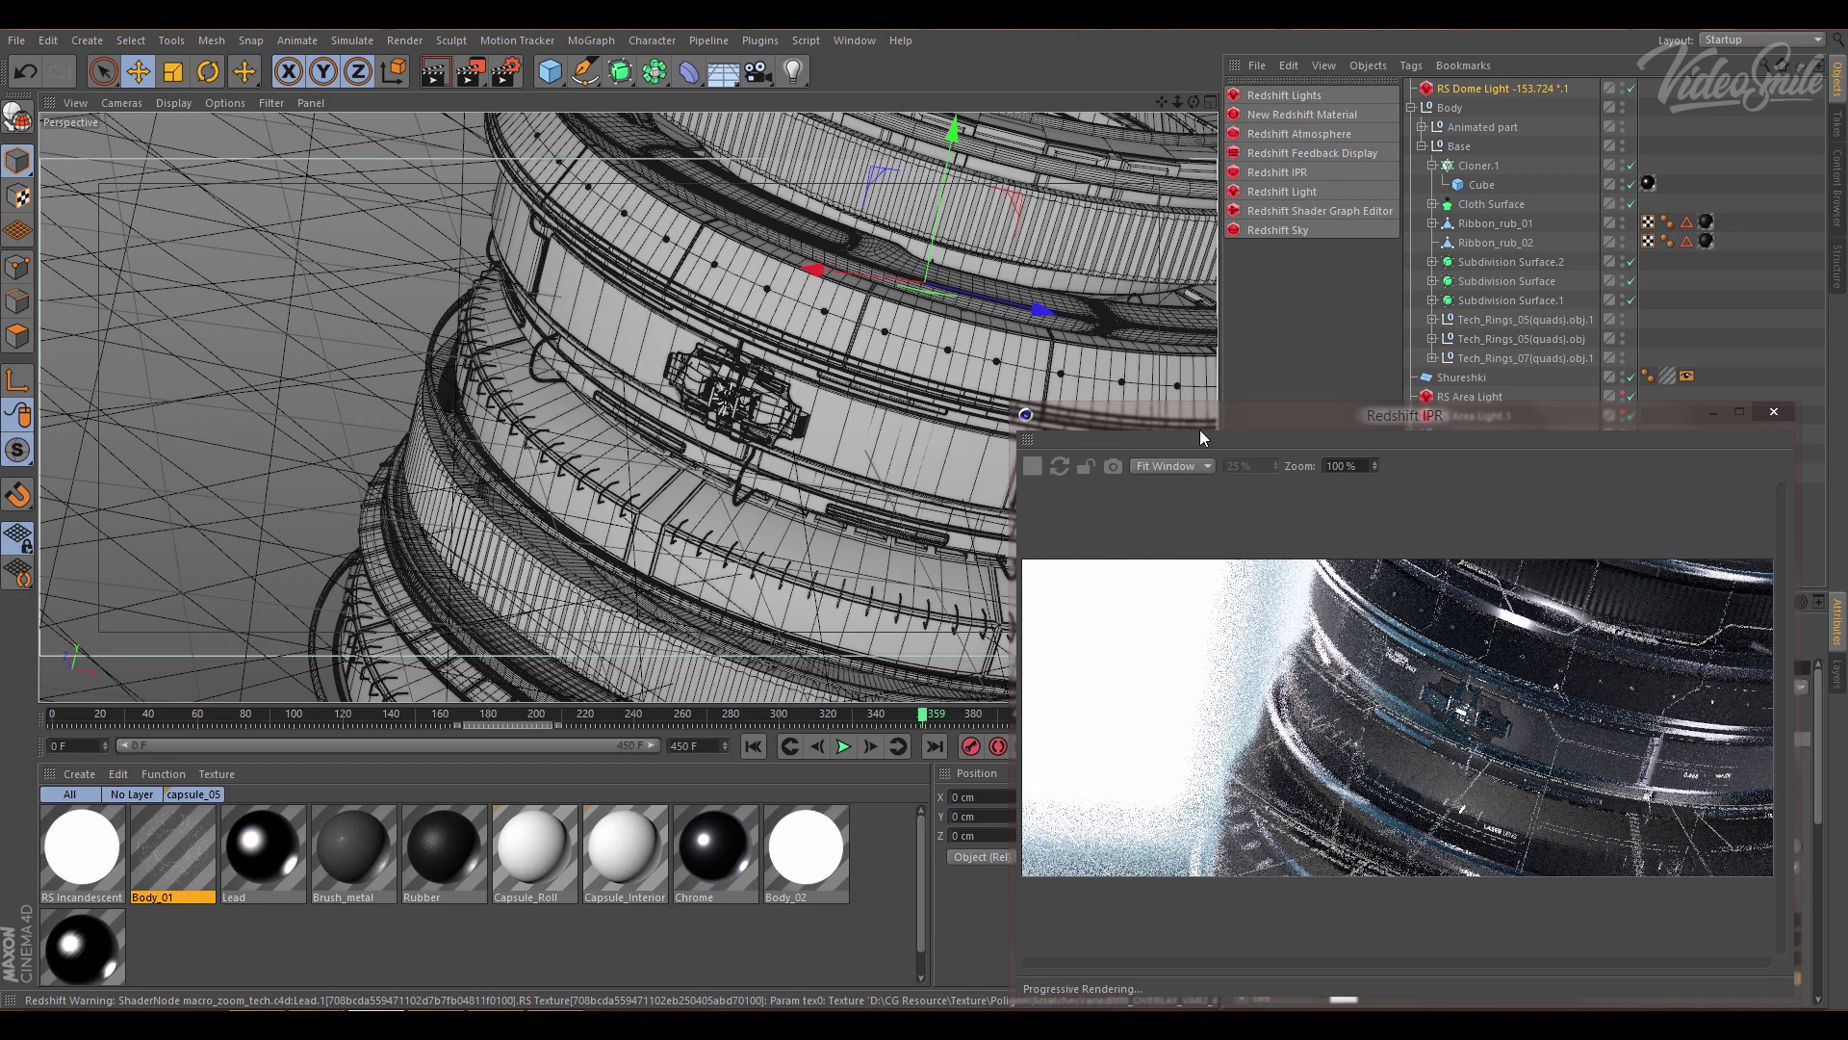
left_click(1212, 403)
left_click_drag(1211, 403, 1169, 531)
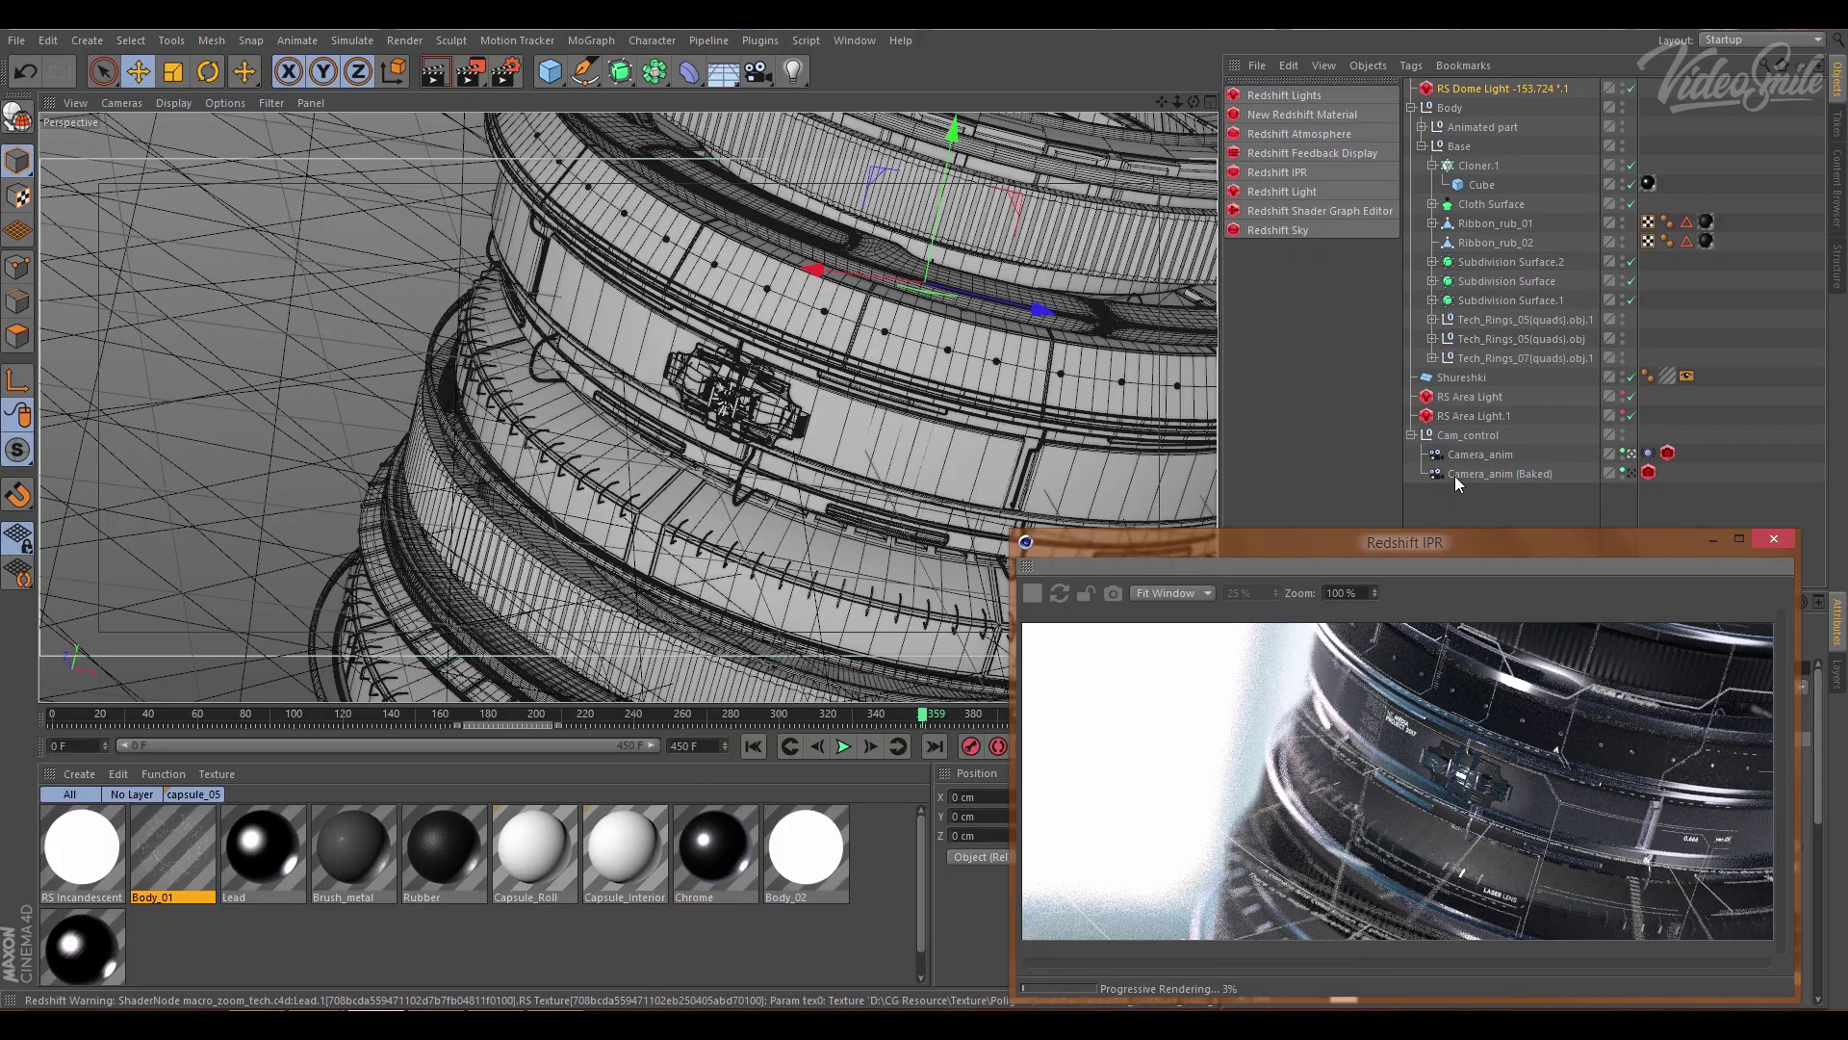
left_click(1629, 469)
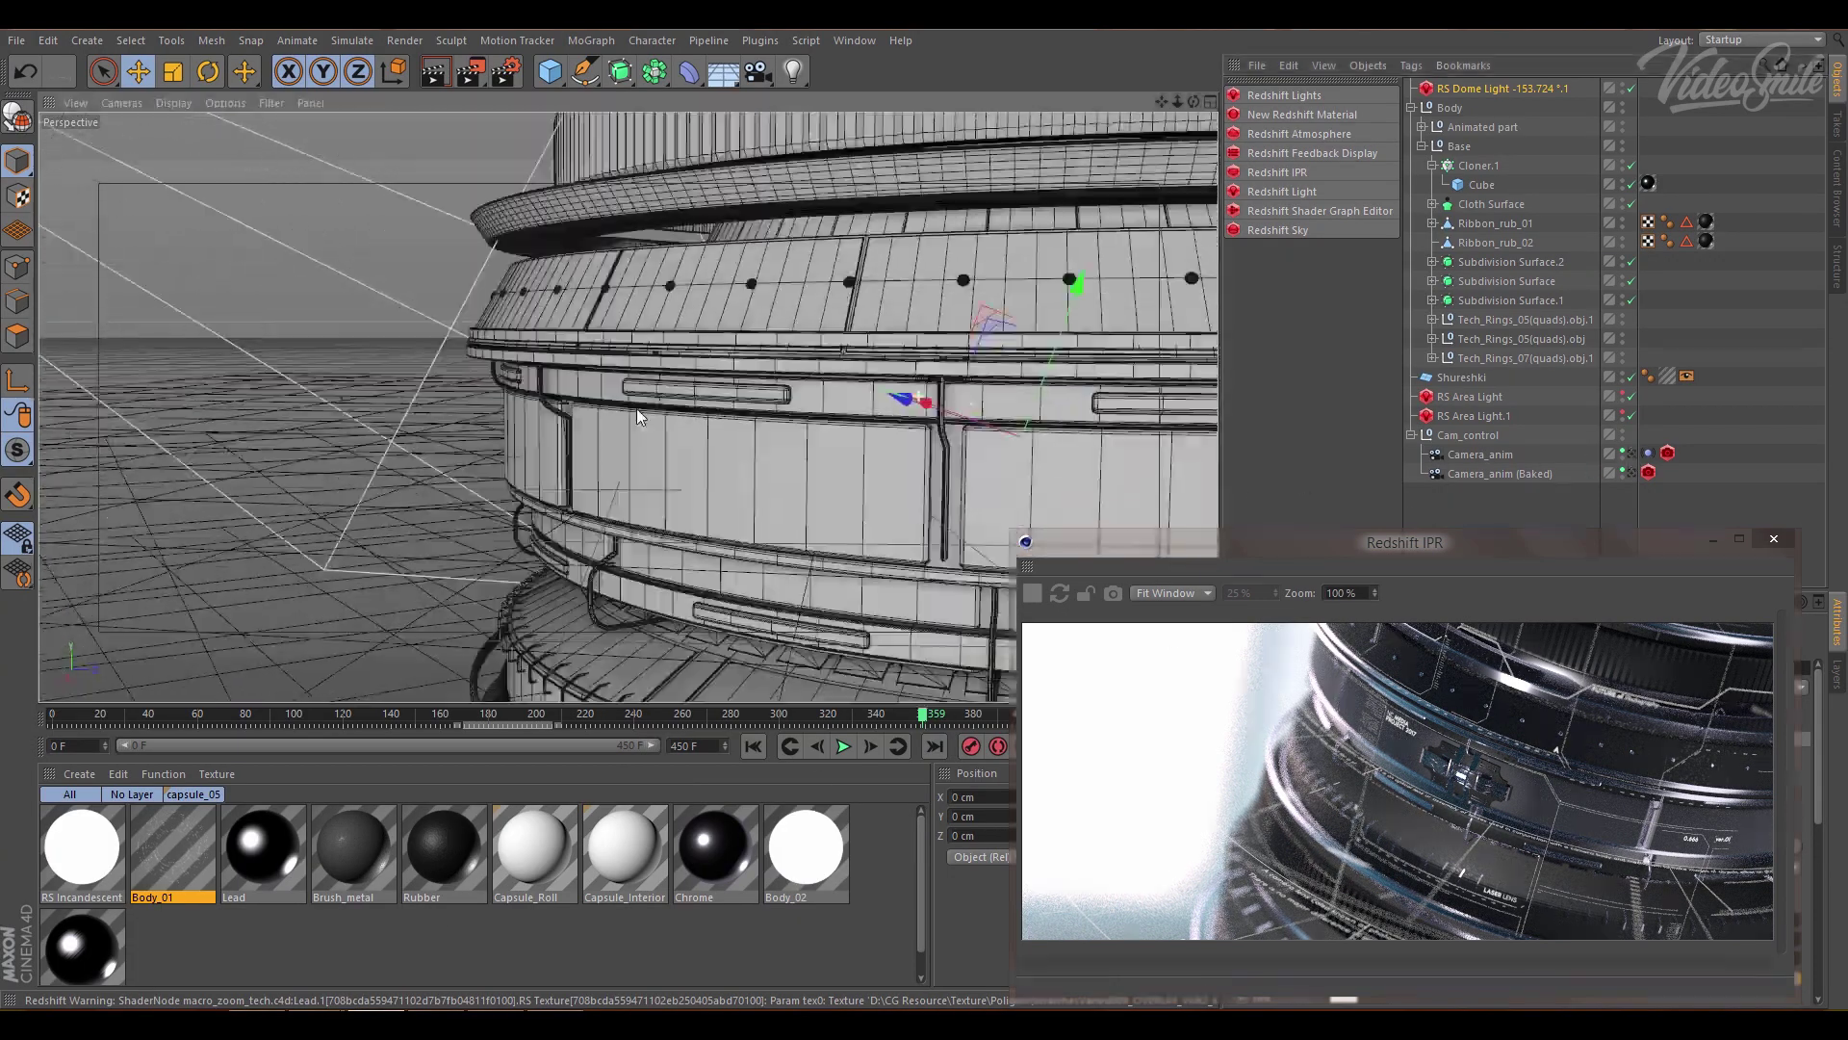
mouse_move(903, 448)
left_mouse_down("alt")
mouse_move(843, 419)
mouse_move(679, 431)
left_mouse_up("alt")
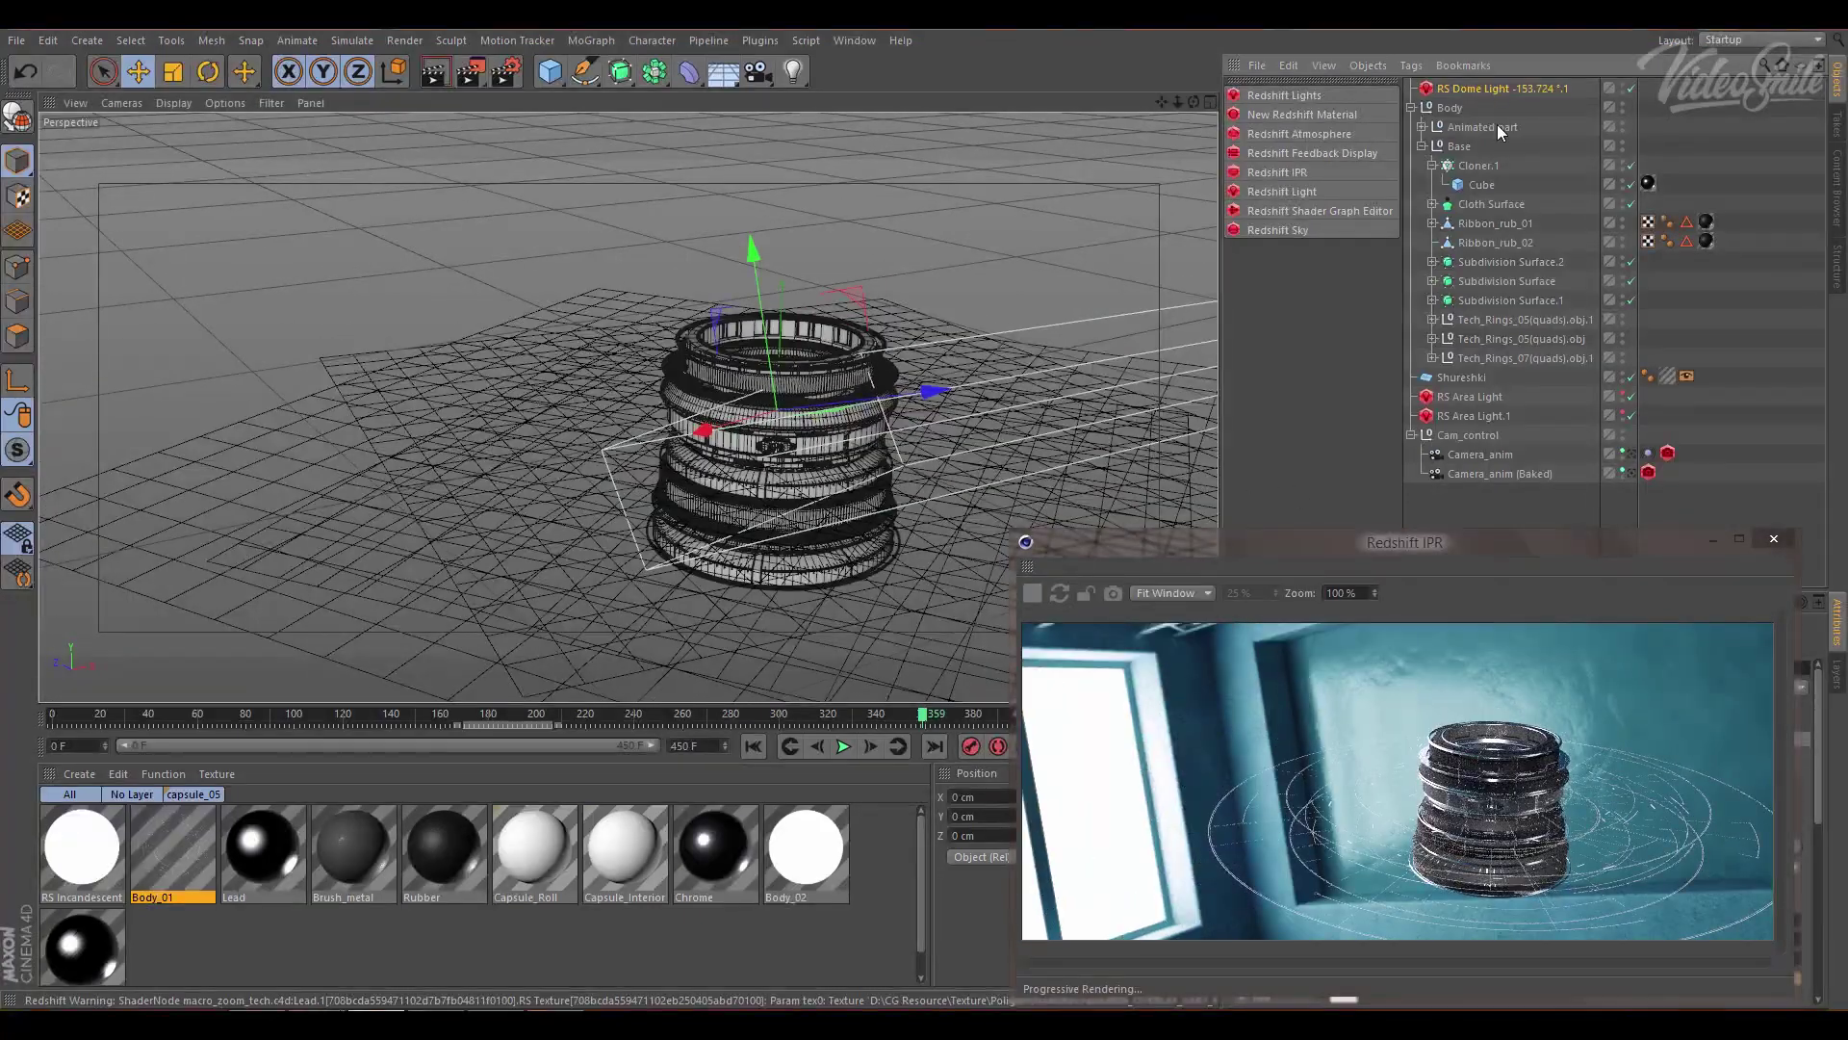
- Move the IPR window lower left and inspect RS Area Light and RS Area Light.1
left_click_drag(1382, 566, 385, 580)
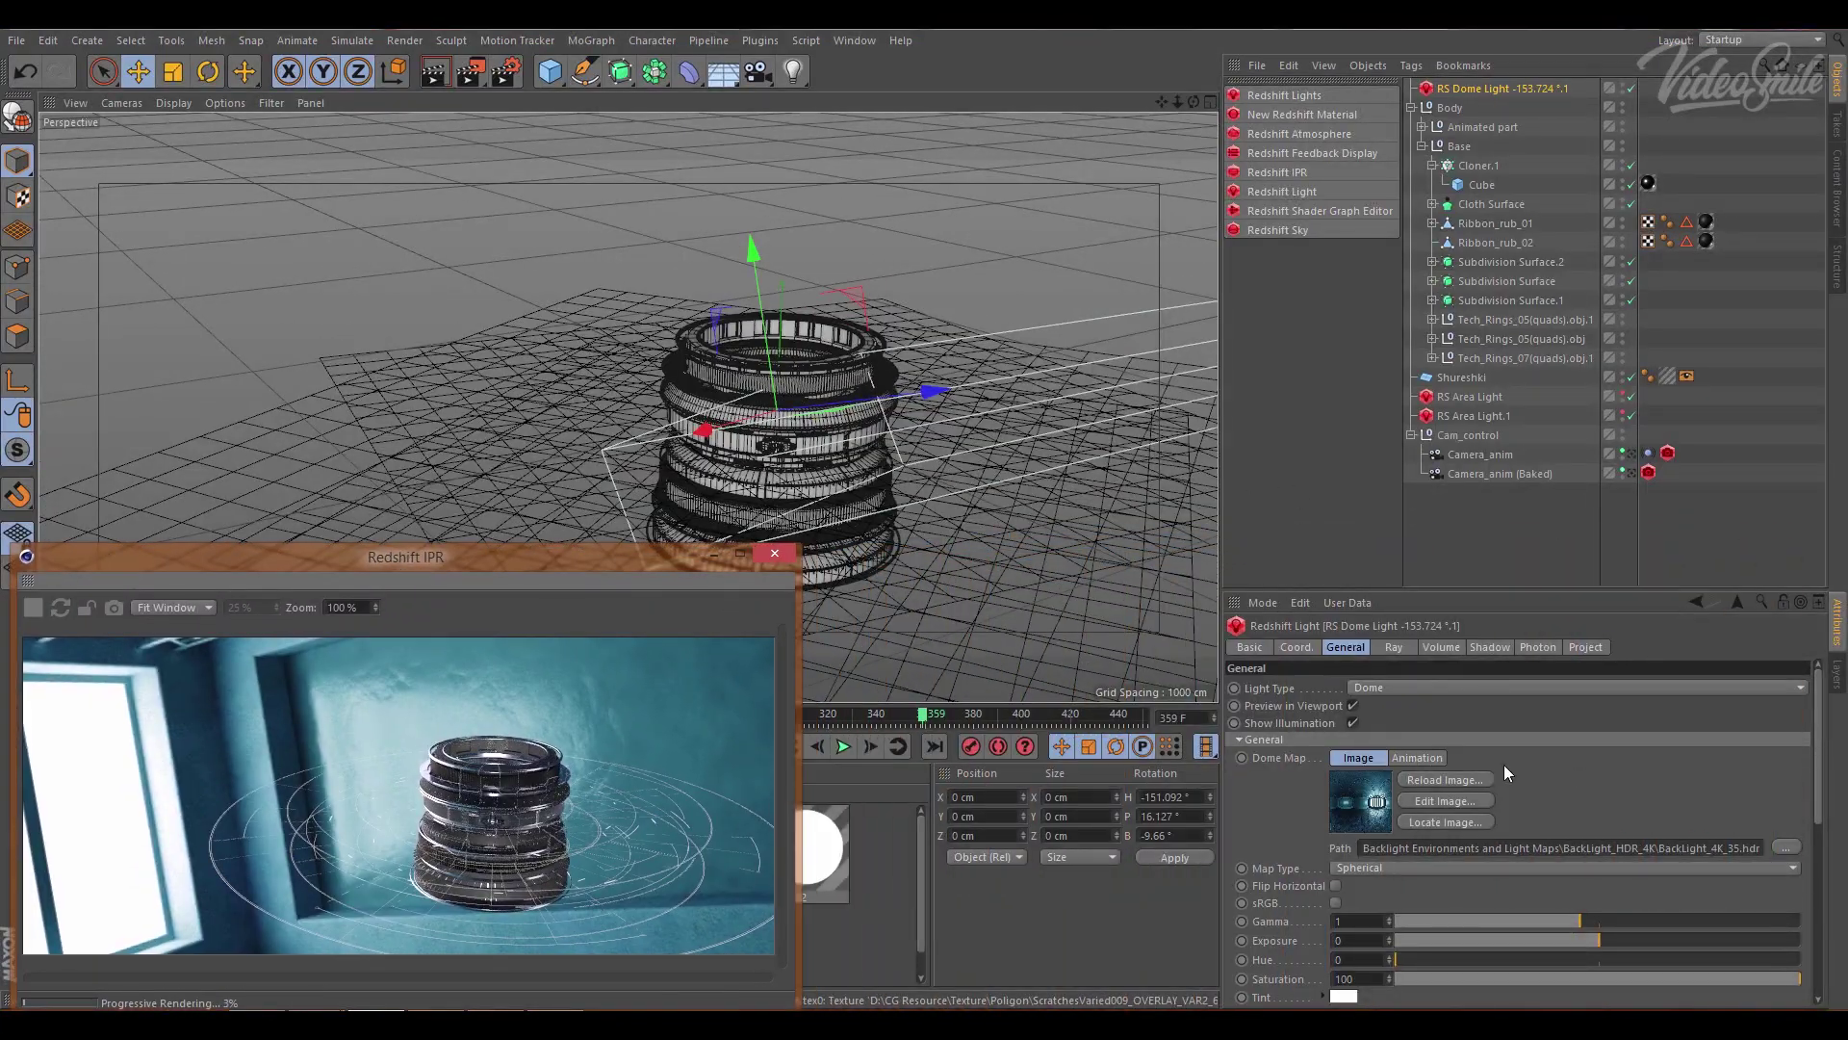
left_click_drag(1603, 848, 1727, 851)
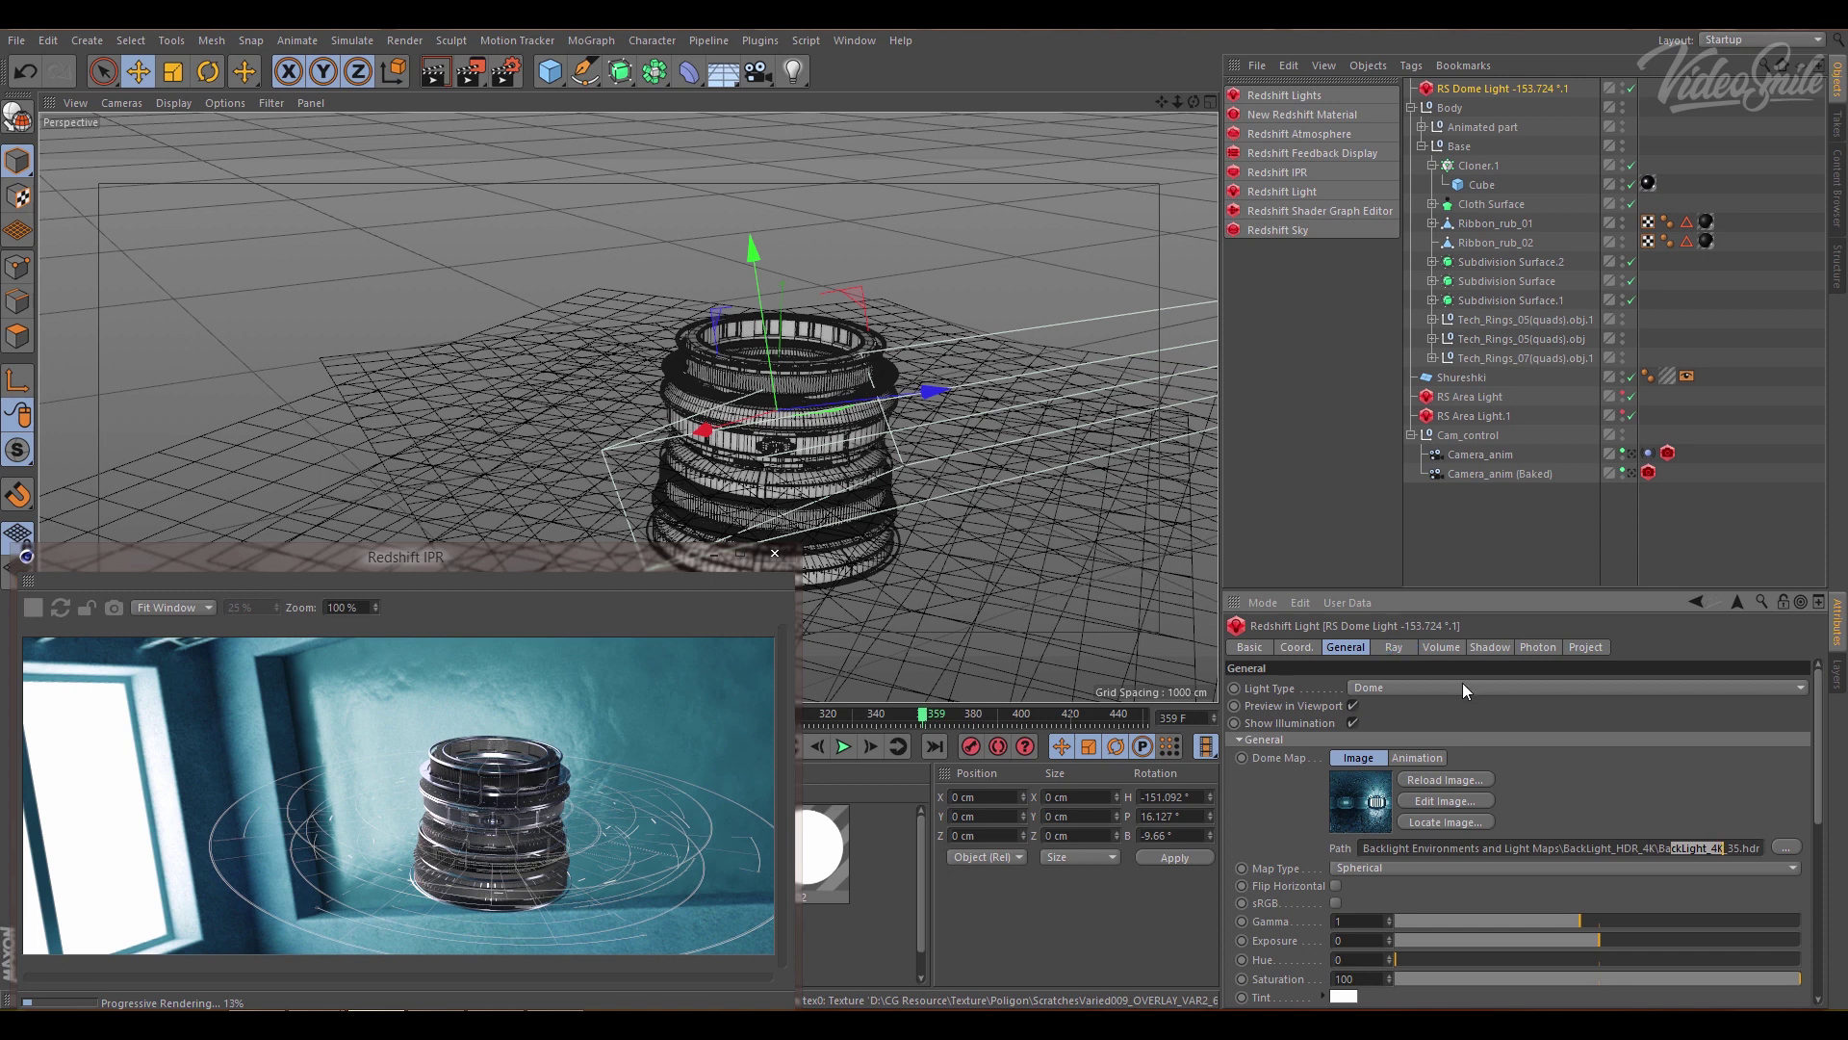
left_click(1465, 400)
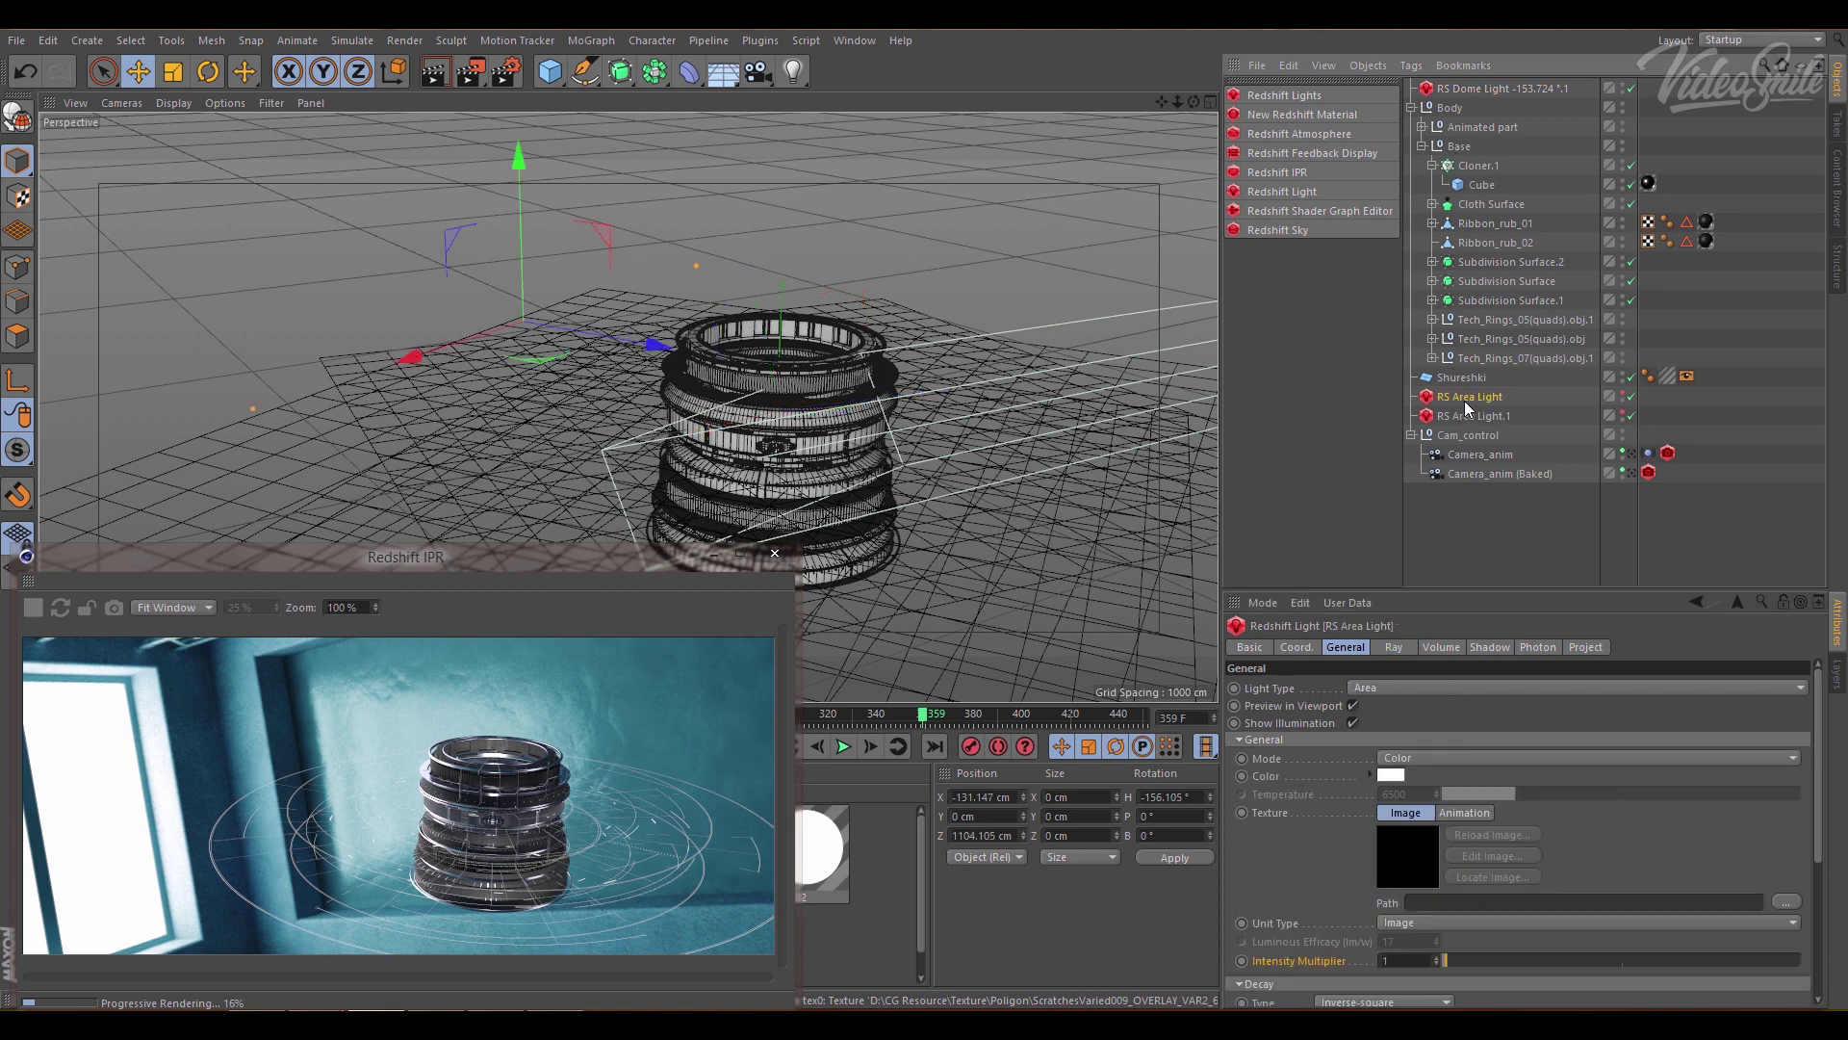
left_click(1622, 395)
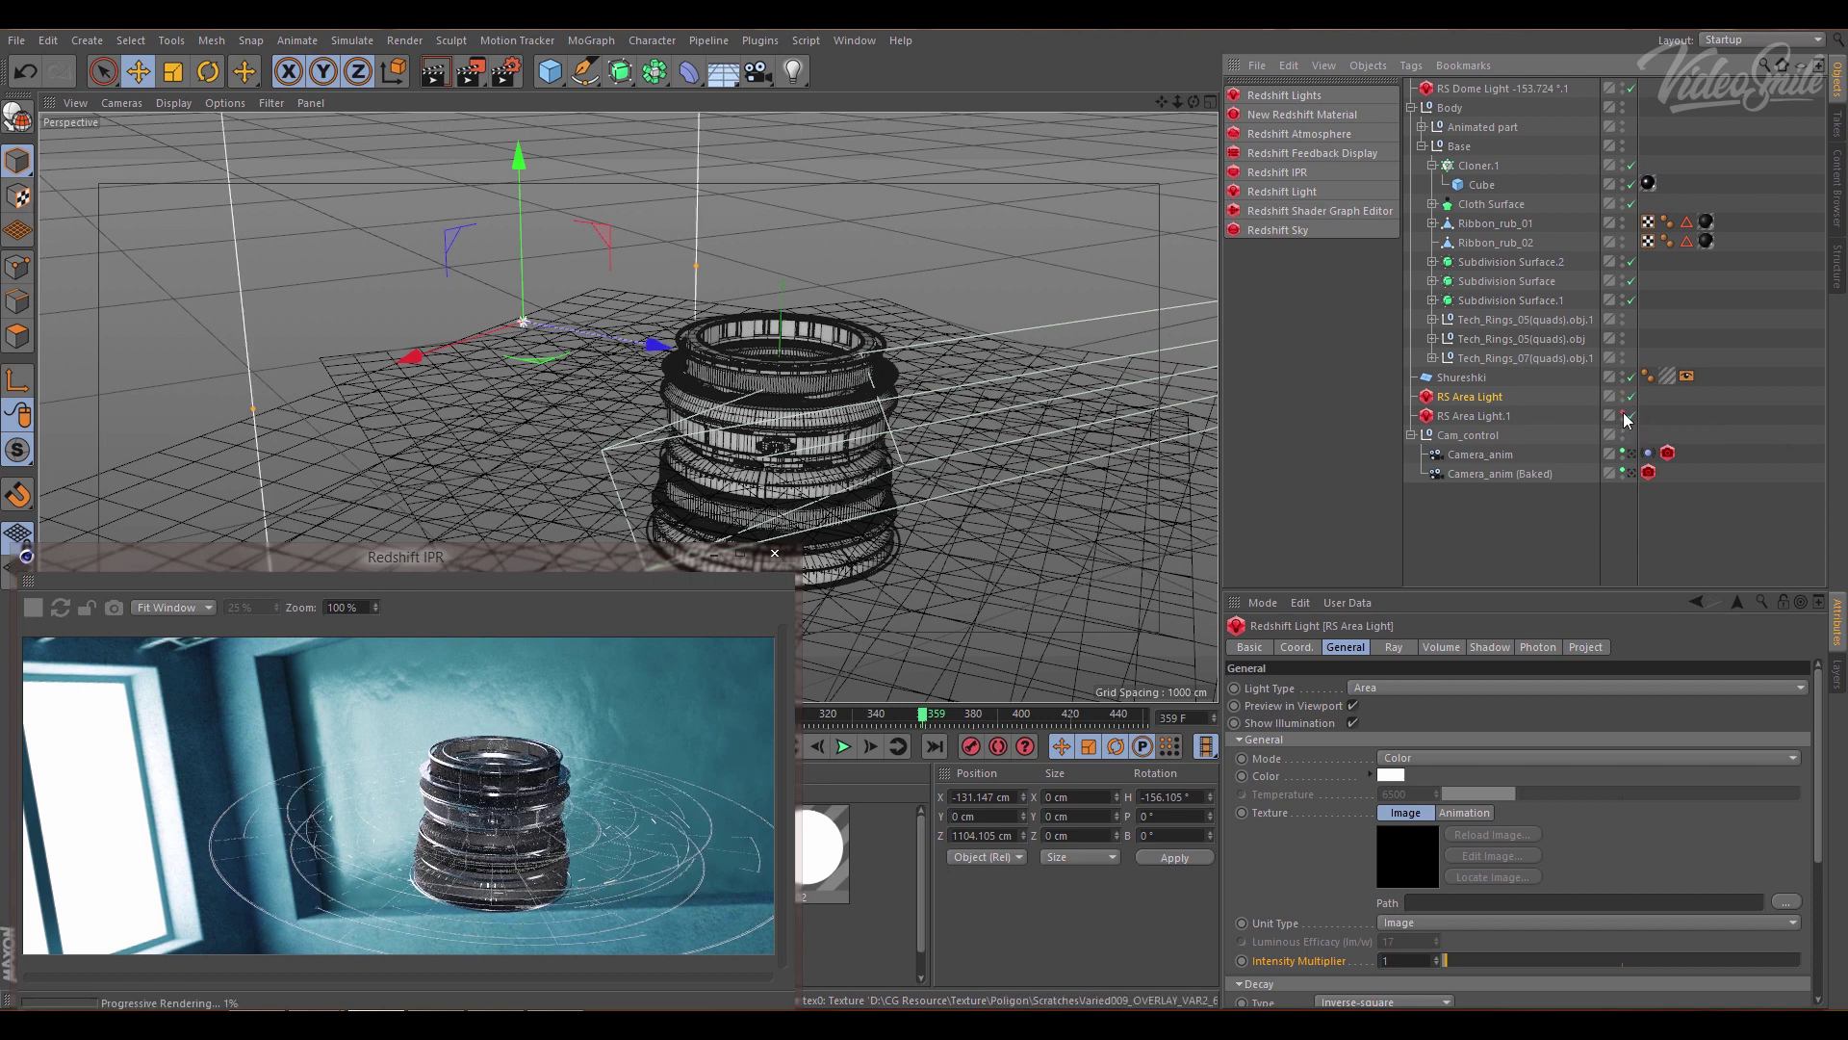
left_click(1474, 416)
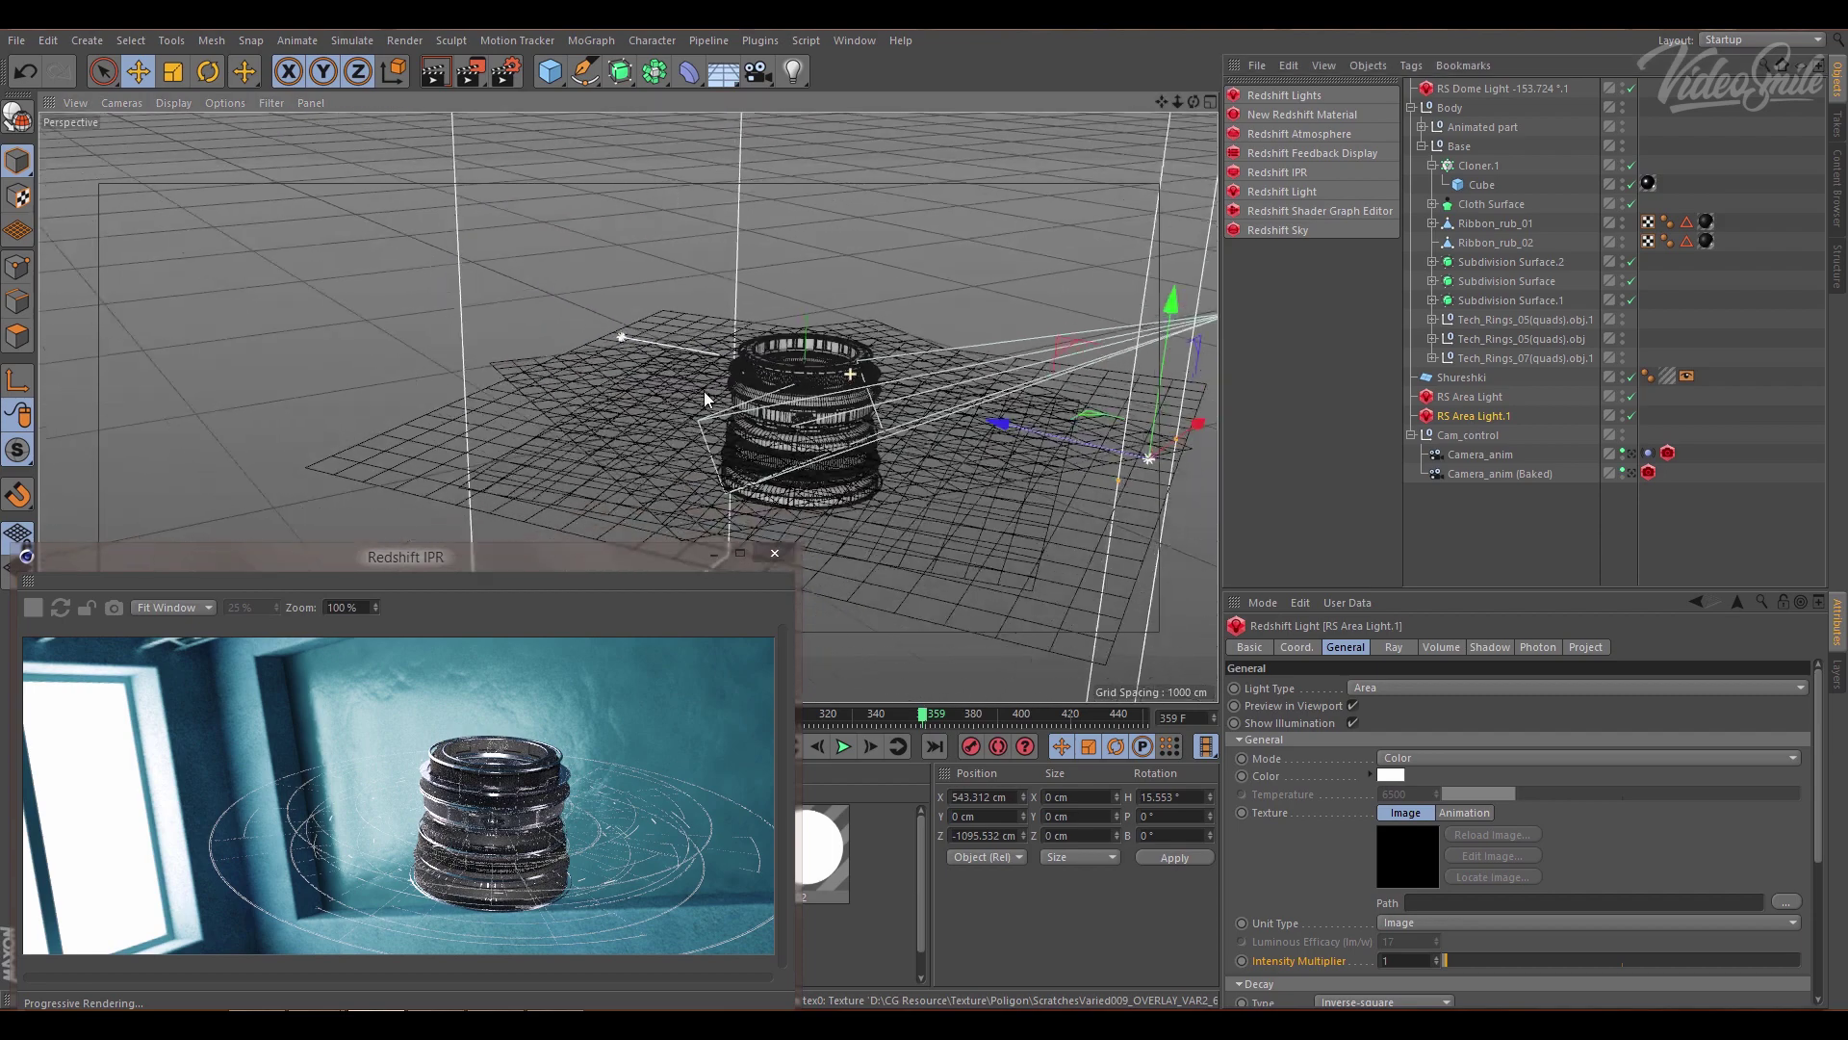
mouse_move(706, 395)
left_mouse_down("alt")
mouse_move(1055, 369)
mouse_move(684, 378)
mouse_move(849, 318)
left_mouse_up("alt")
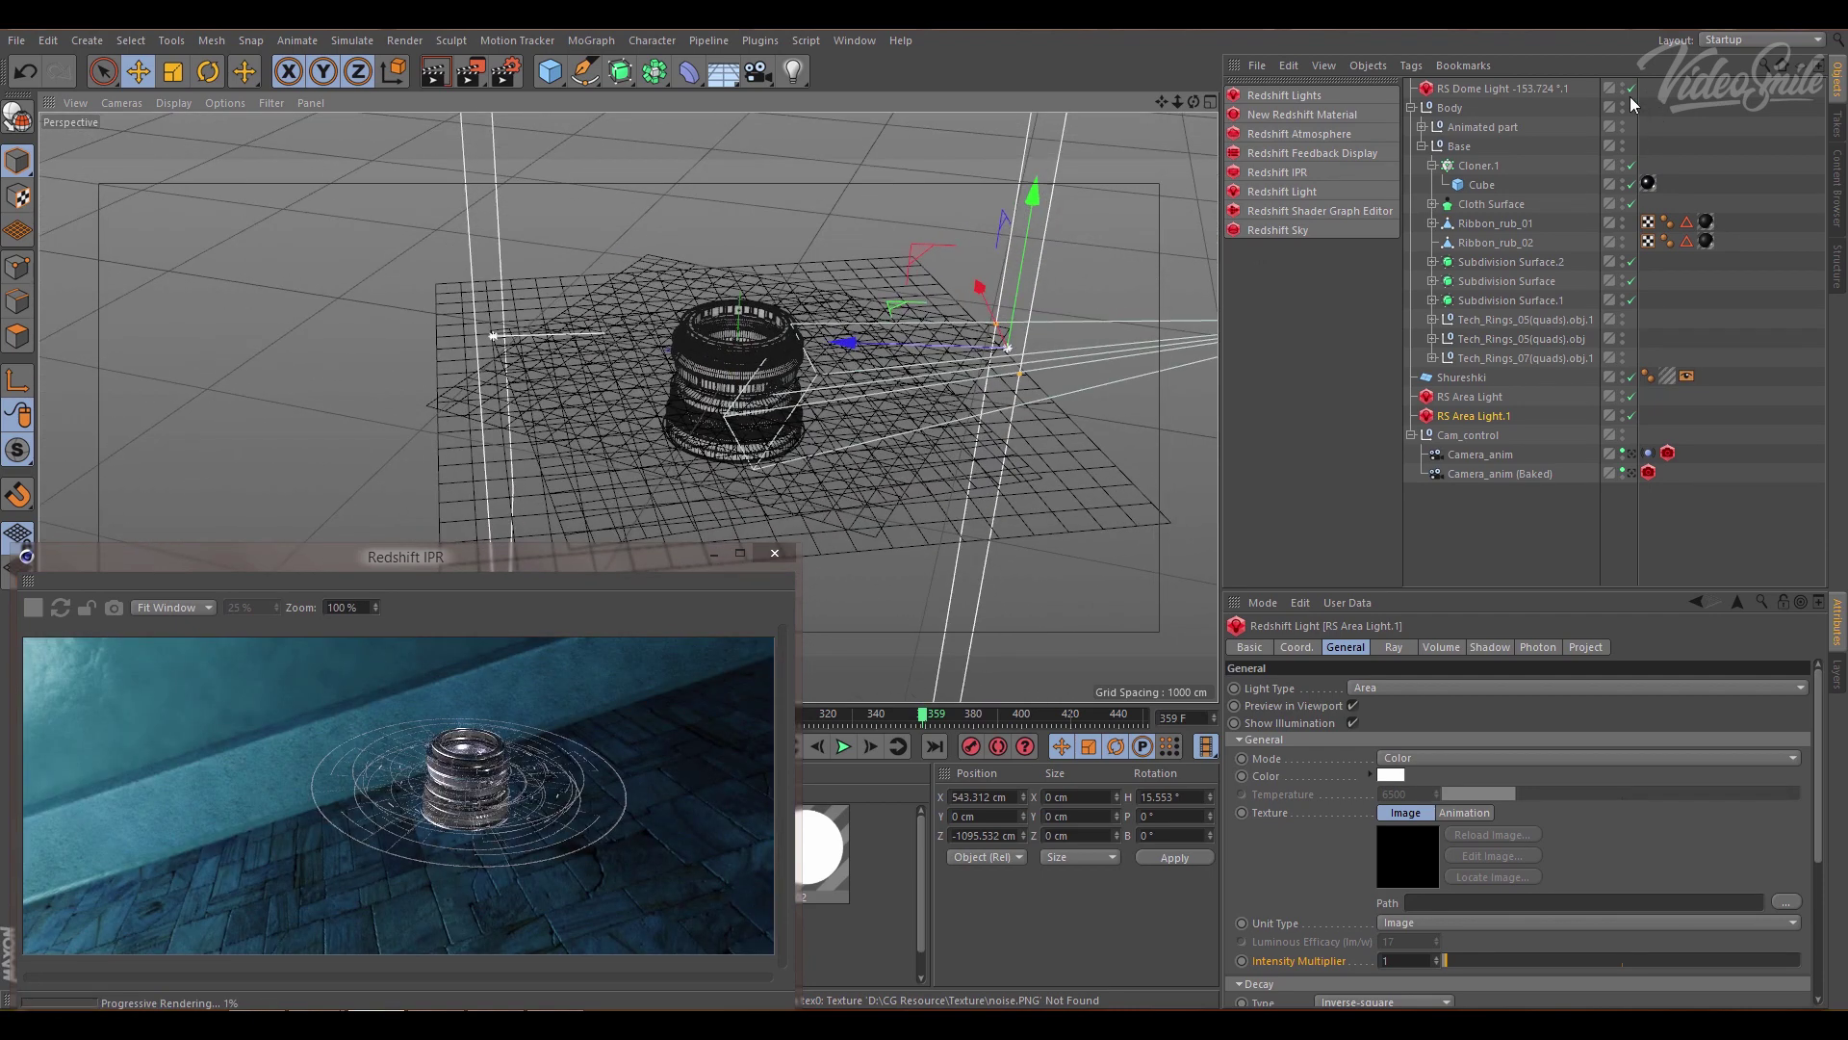
- Toggle the RS Dome Light off and back on while checking the Camera_anim view
left_click(1632, 89)
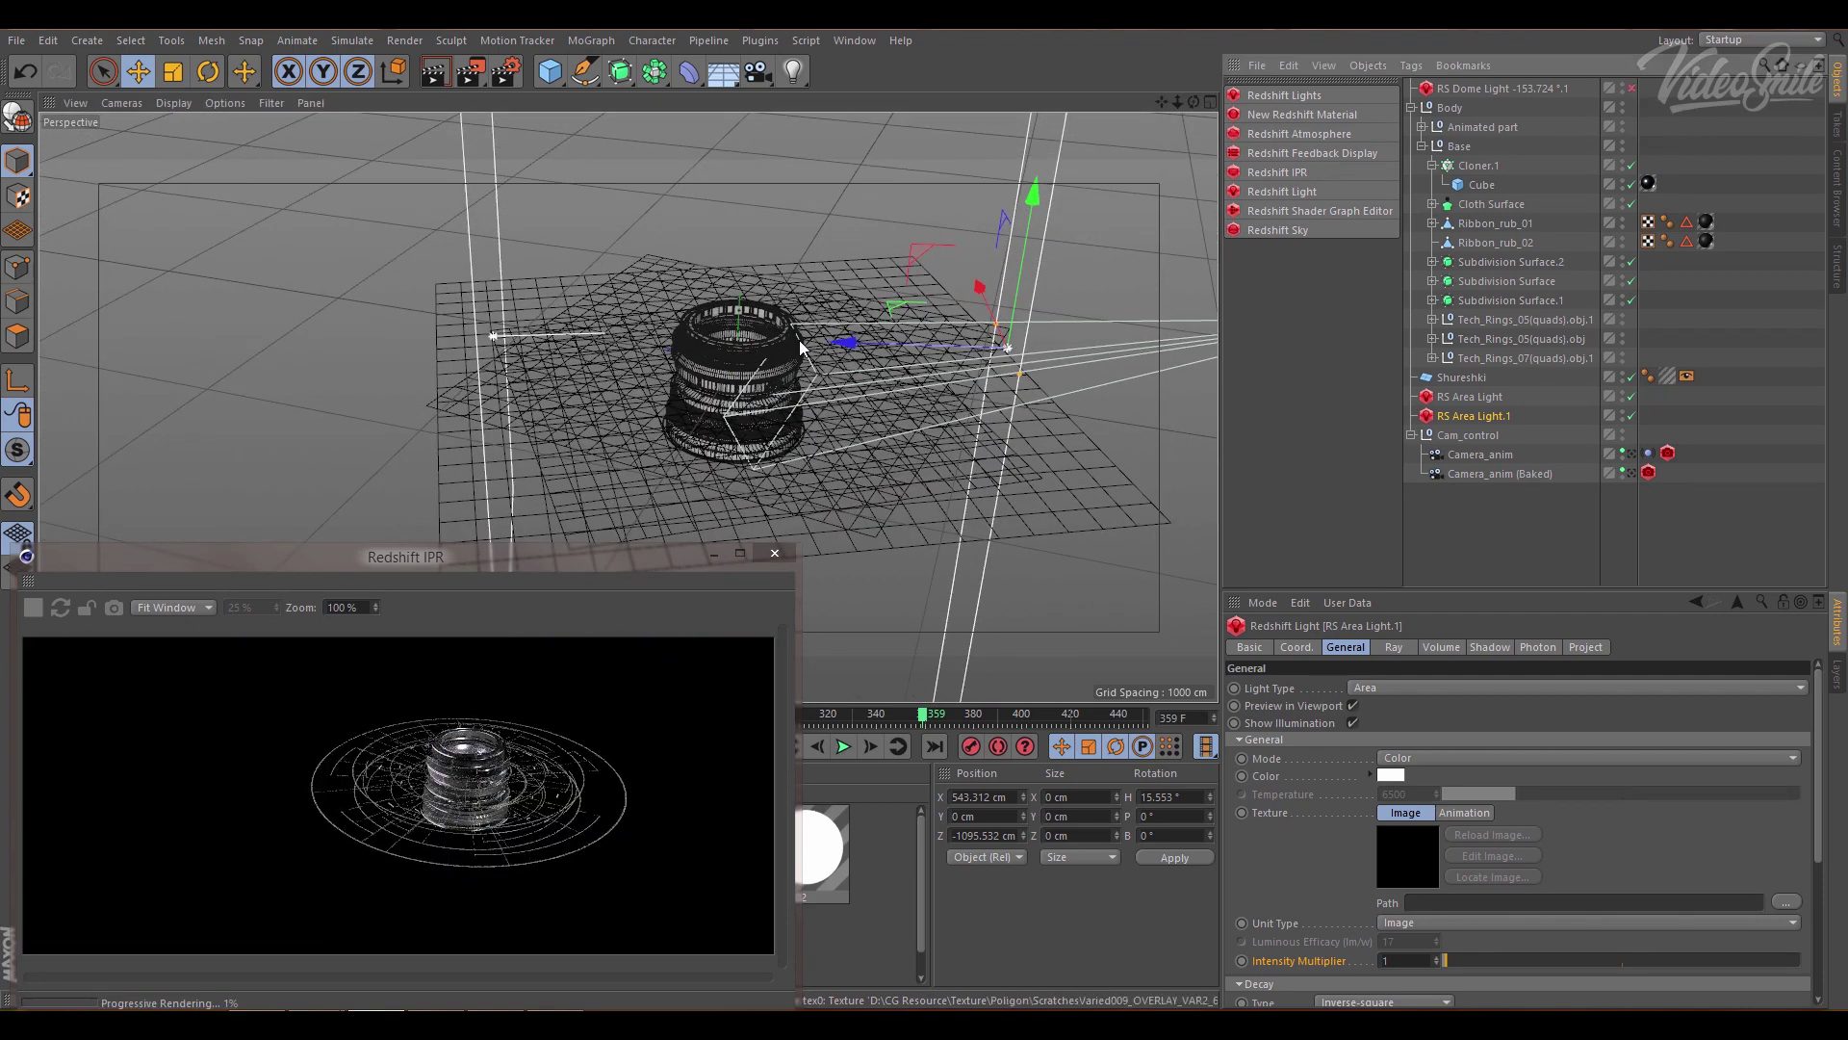
scroll(1008, 306, "up", 5)
scroll(1008, 306, "up", 3)
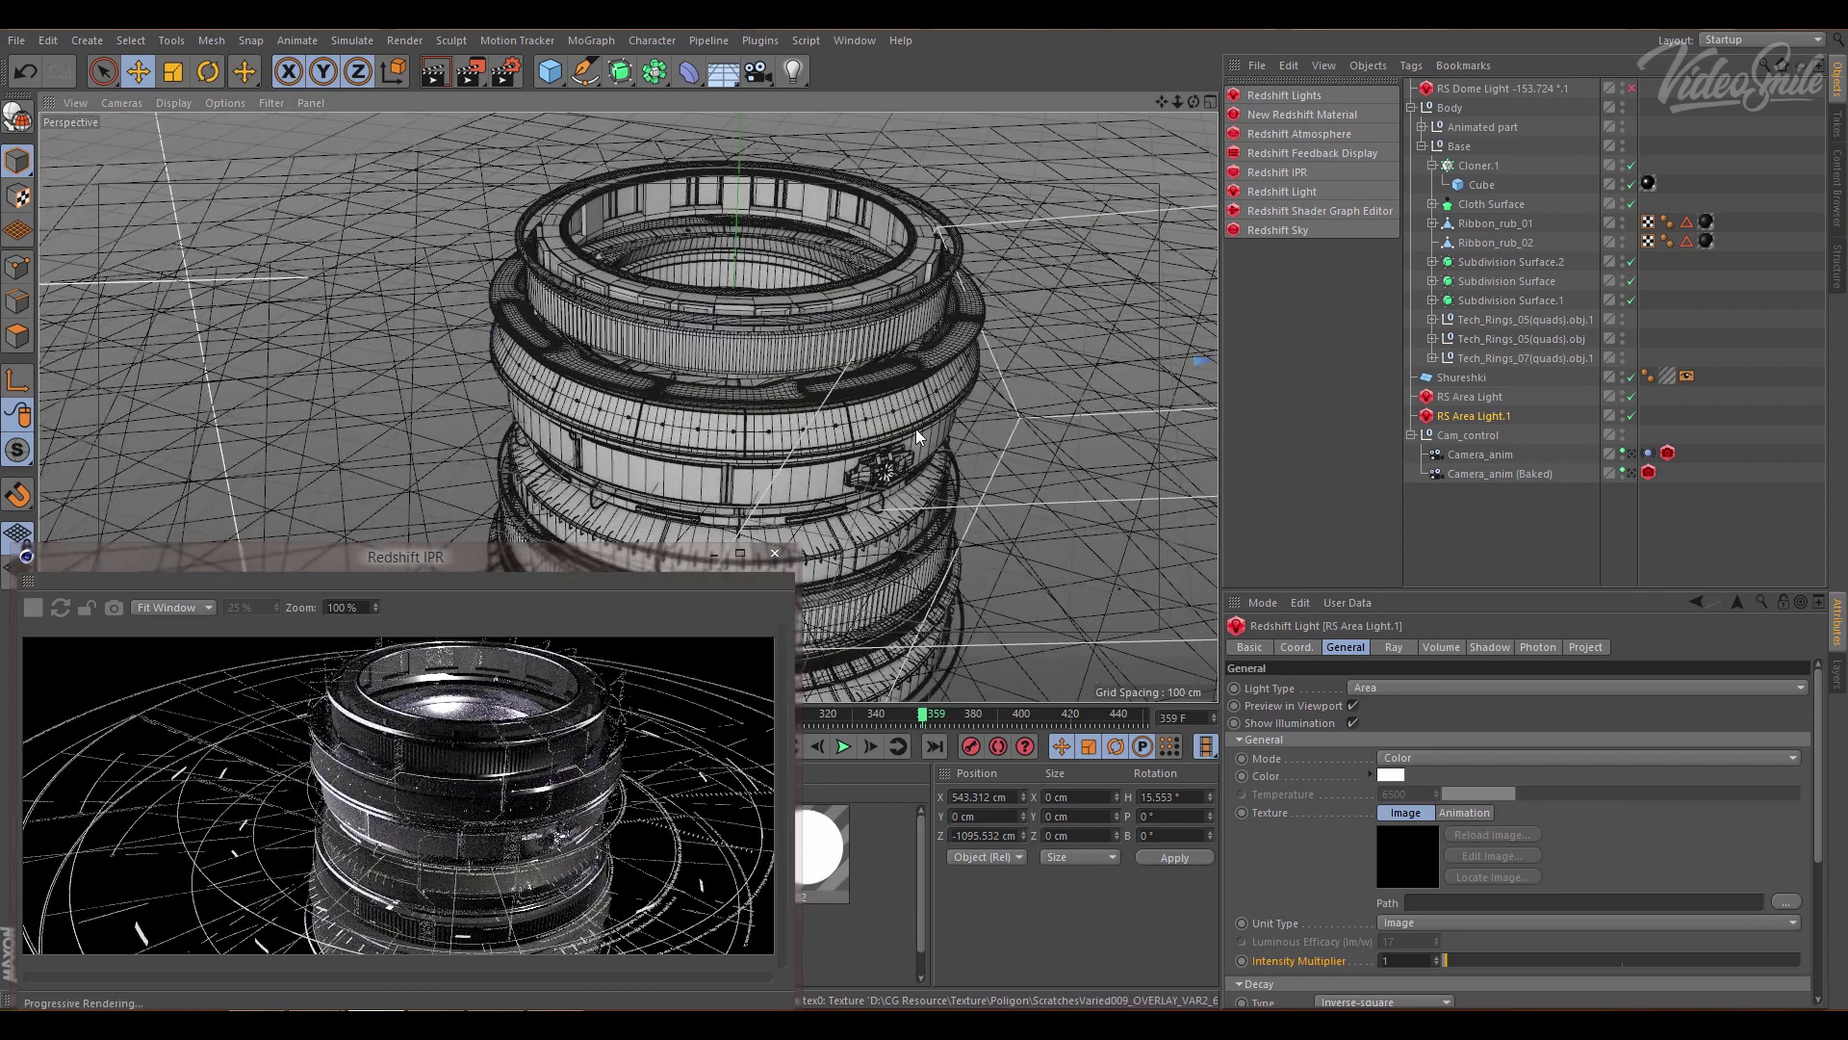
left_click(1631, 454)
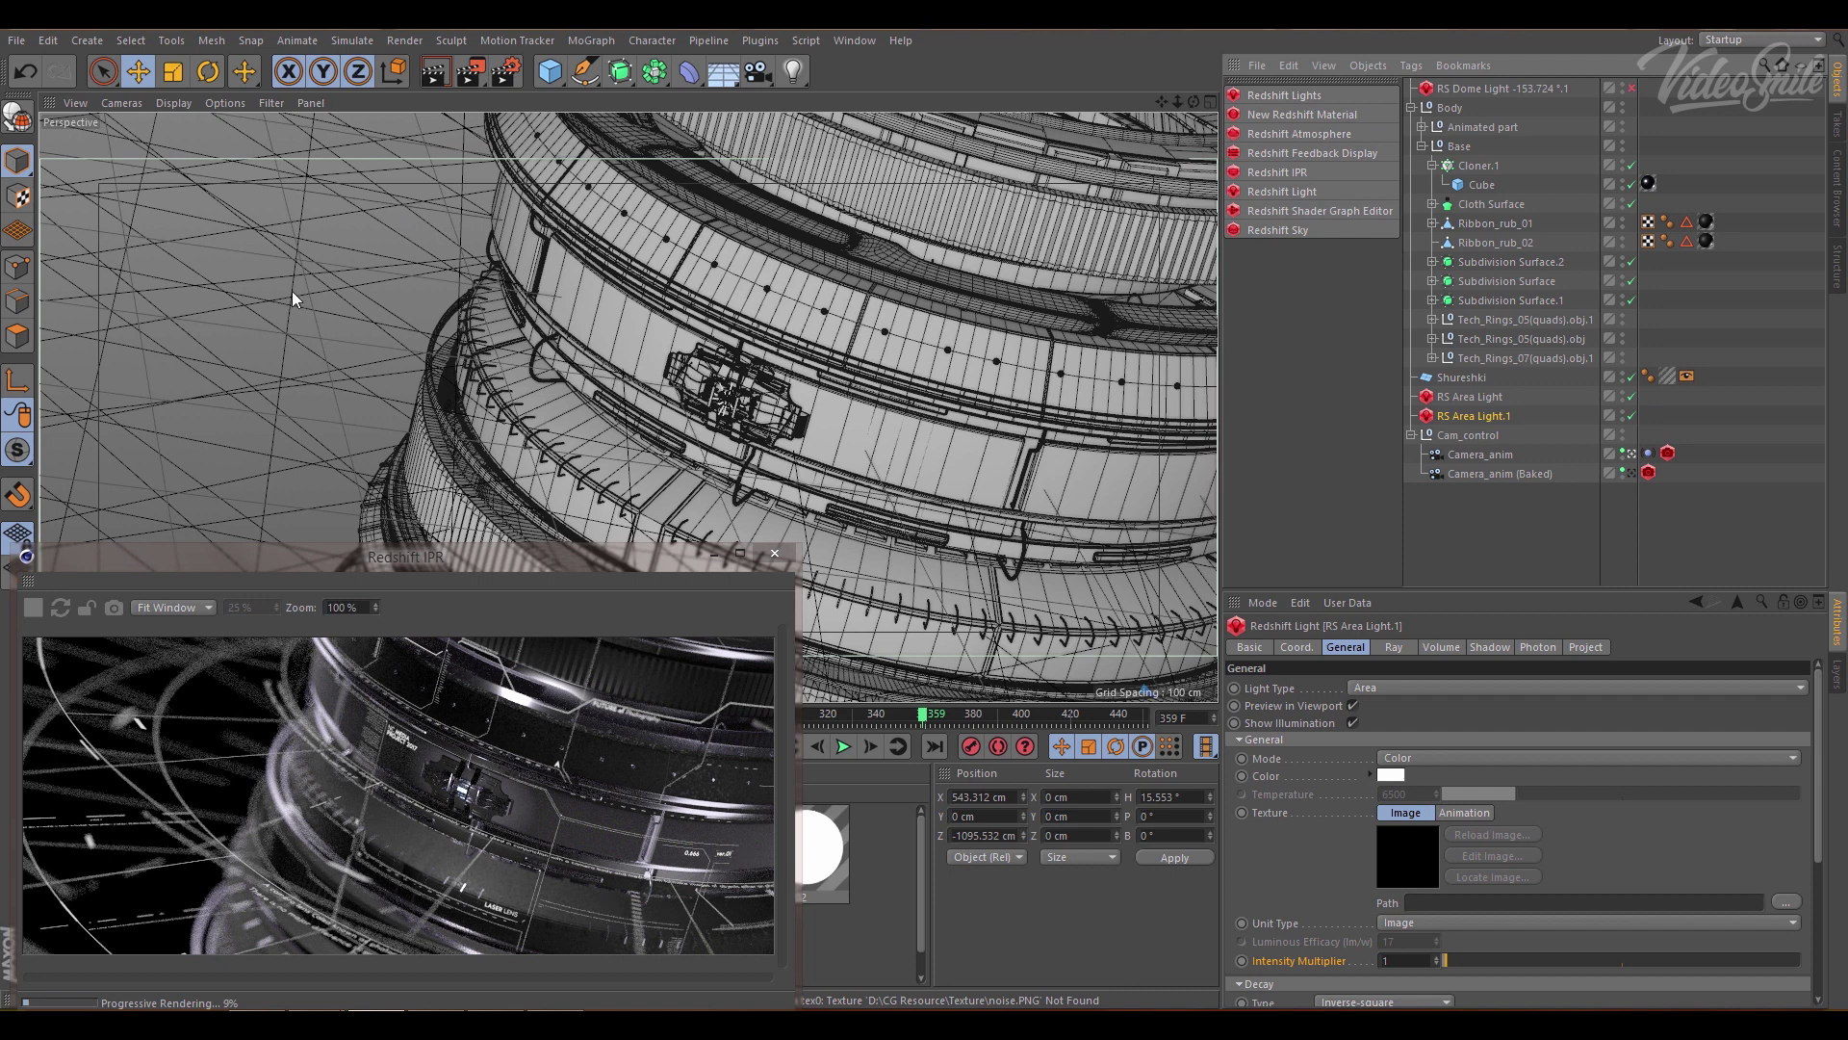
left_click(1636, 89)
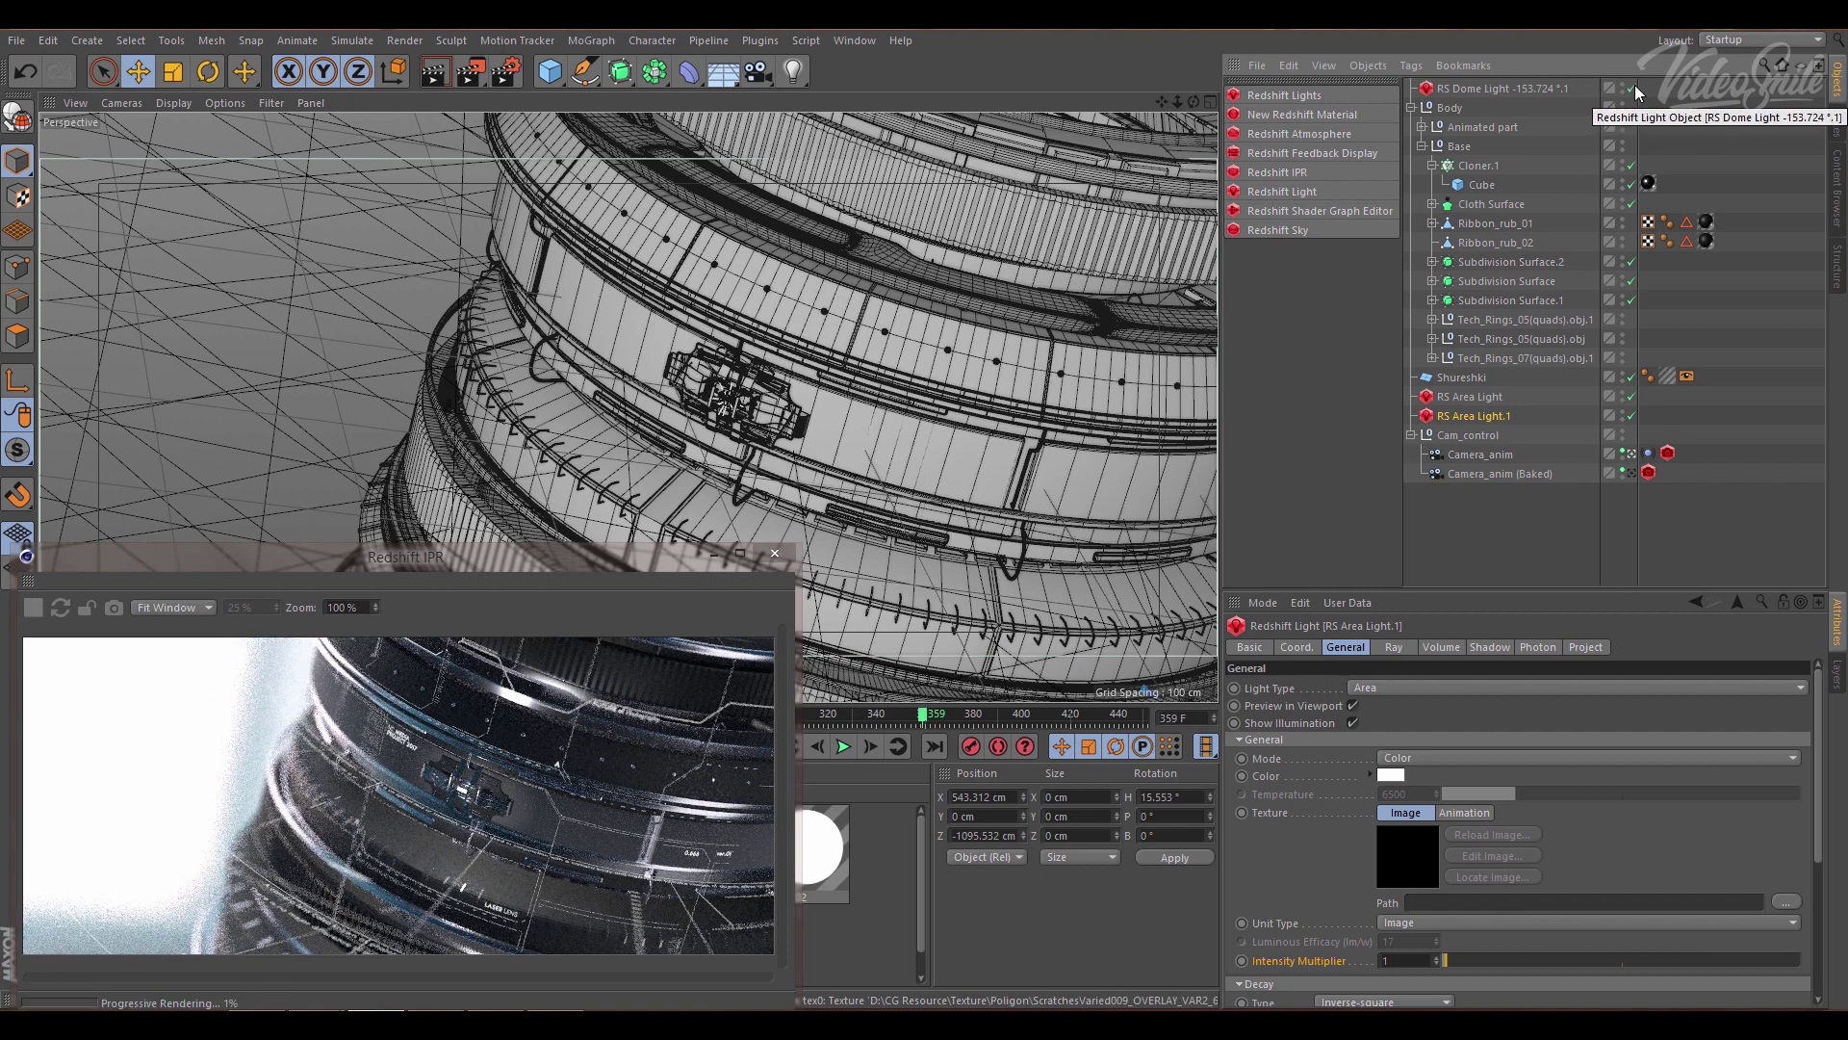
left_click(1631, 454)
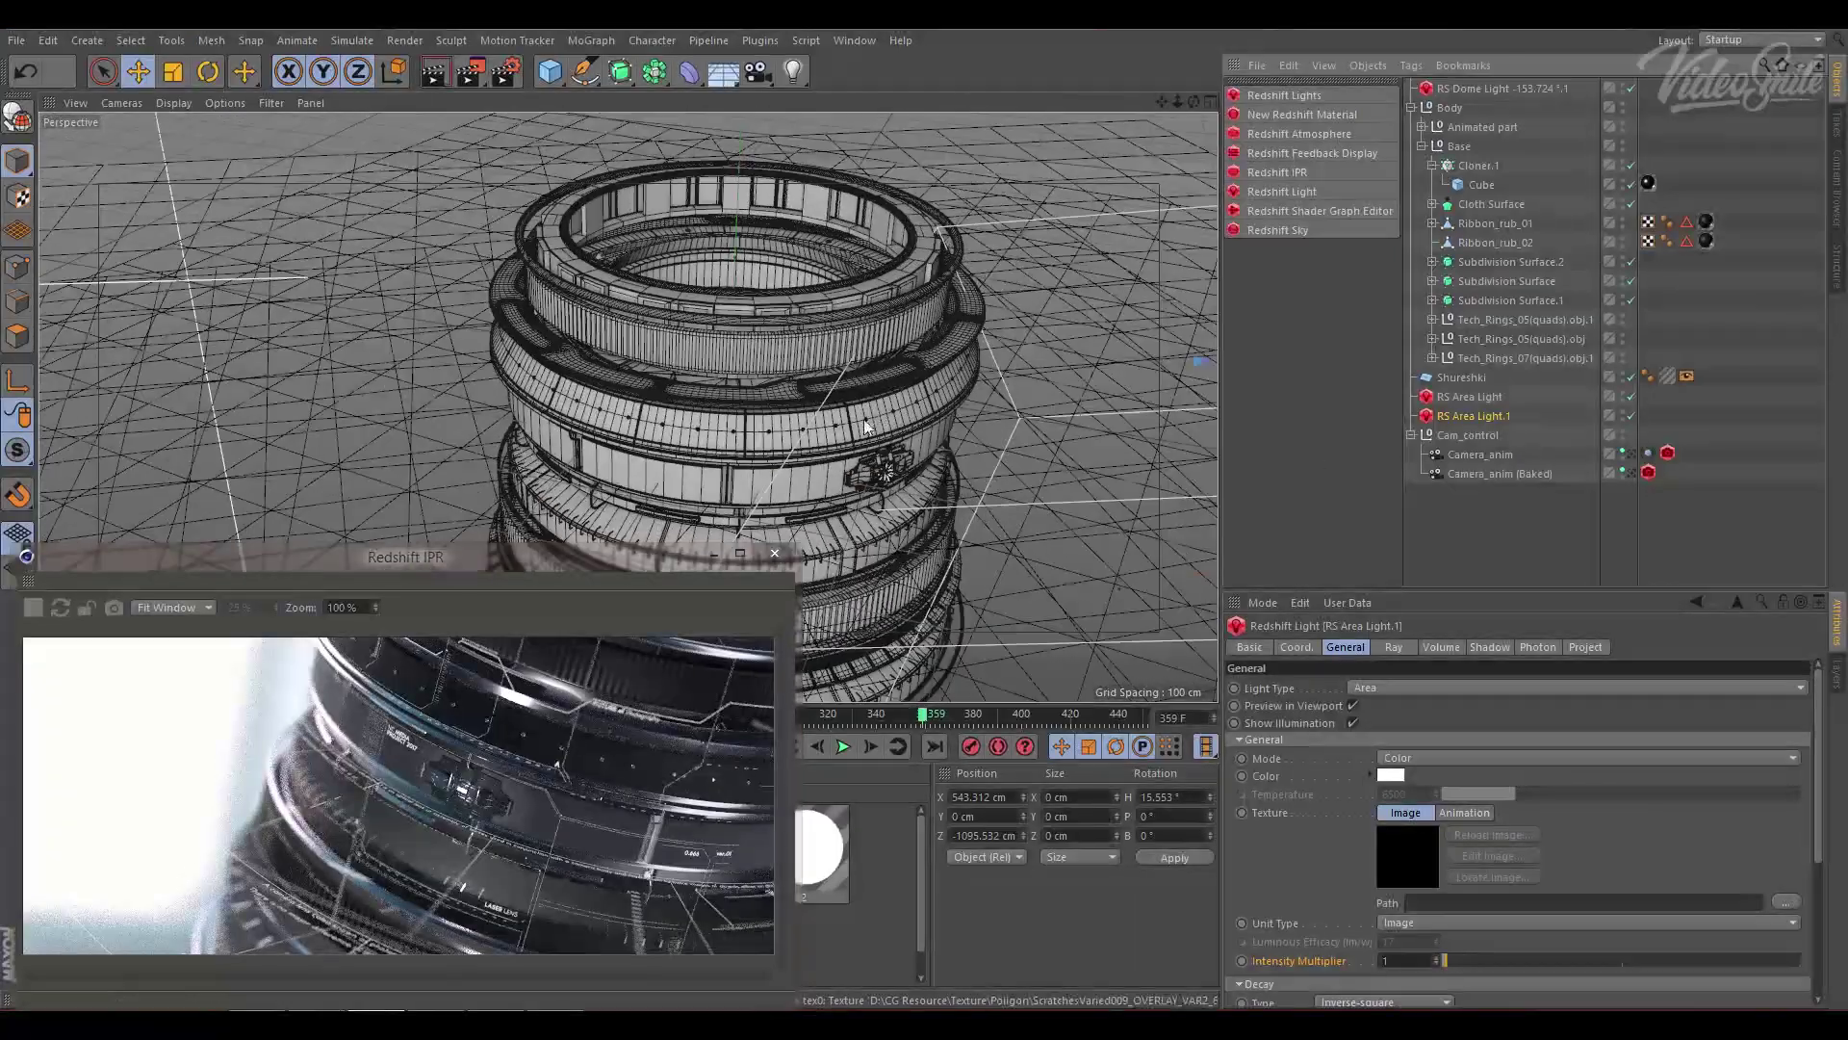
right_click_drag(864, 426, 731, 437, "alt")
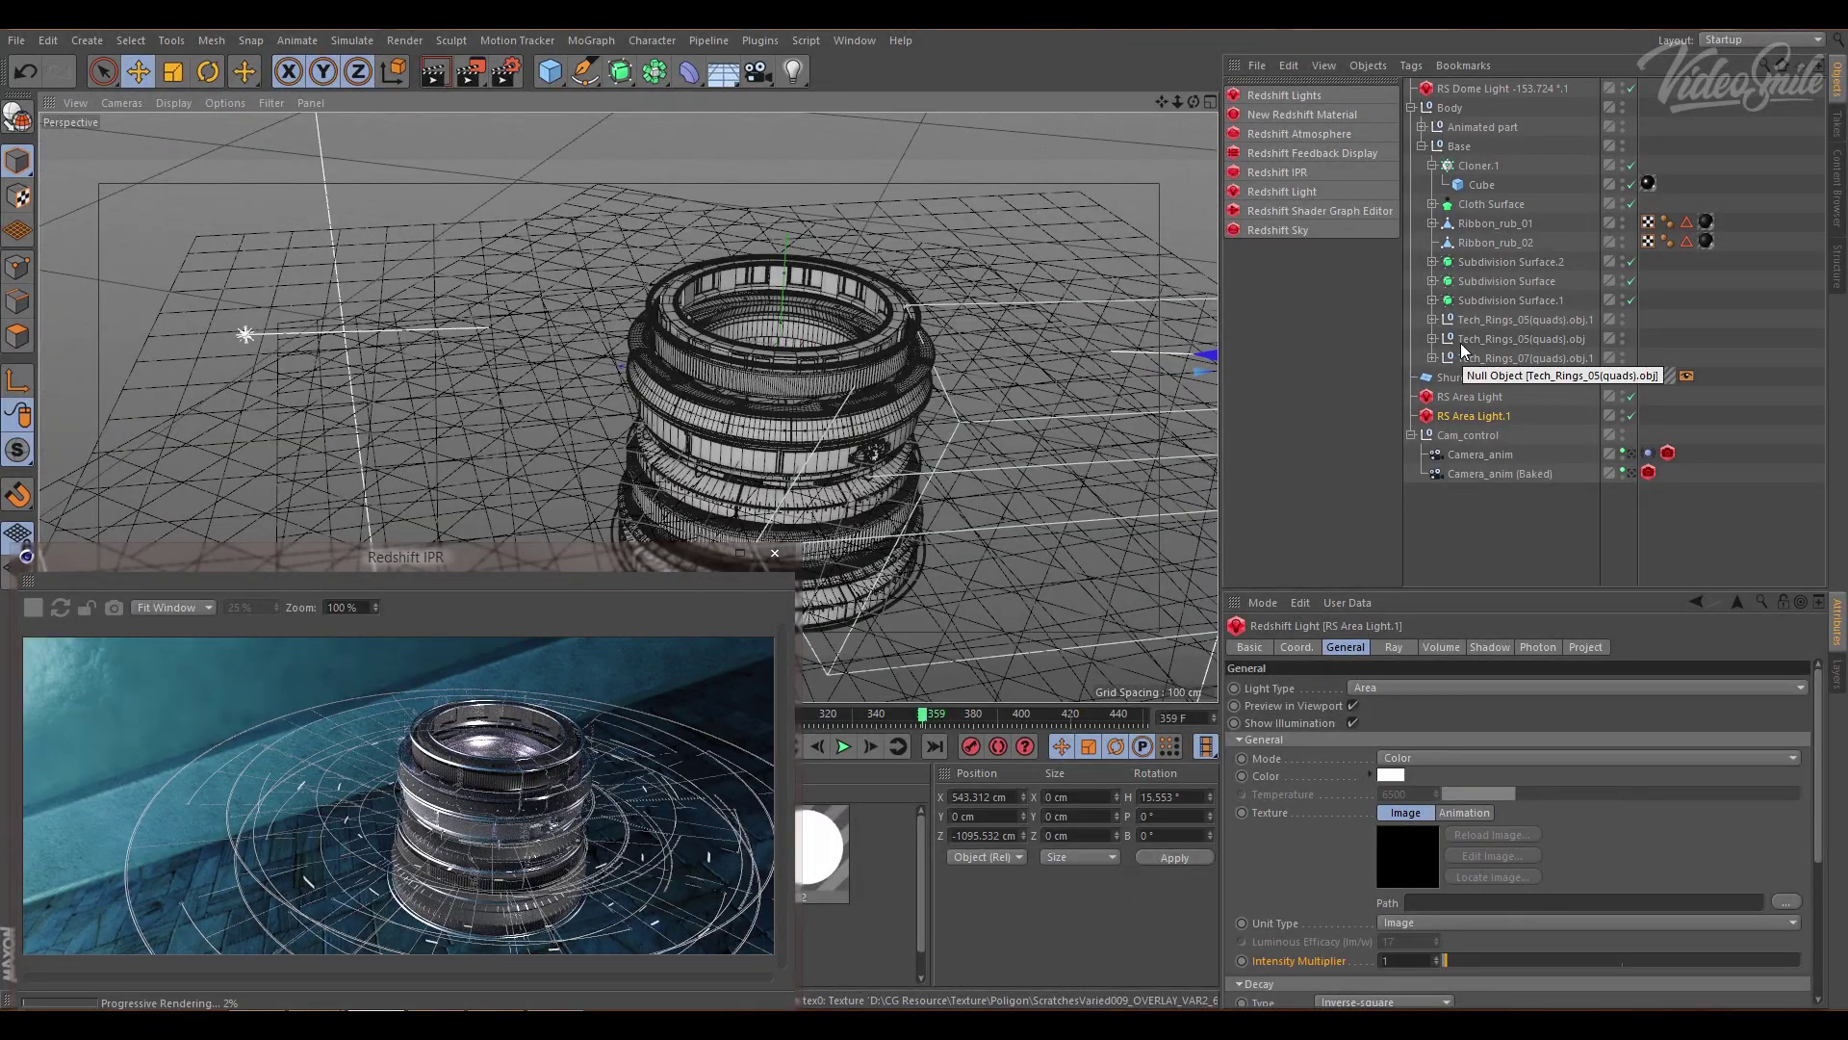
- Float the Redshift IPR as a separate window and zoom in on the lens clamp
left_click_drag(529, 563, 1516, 536)
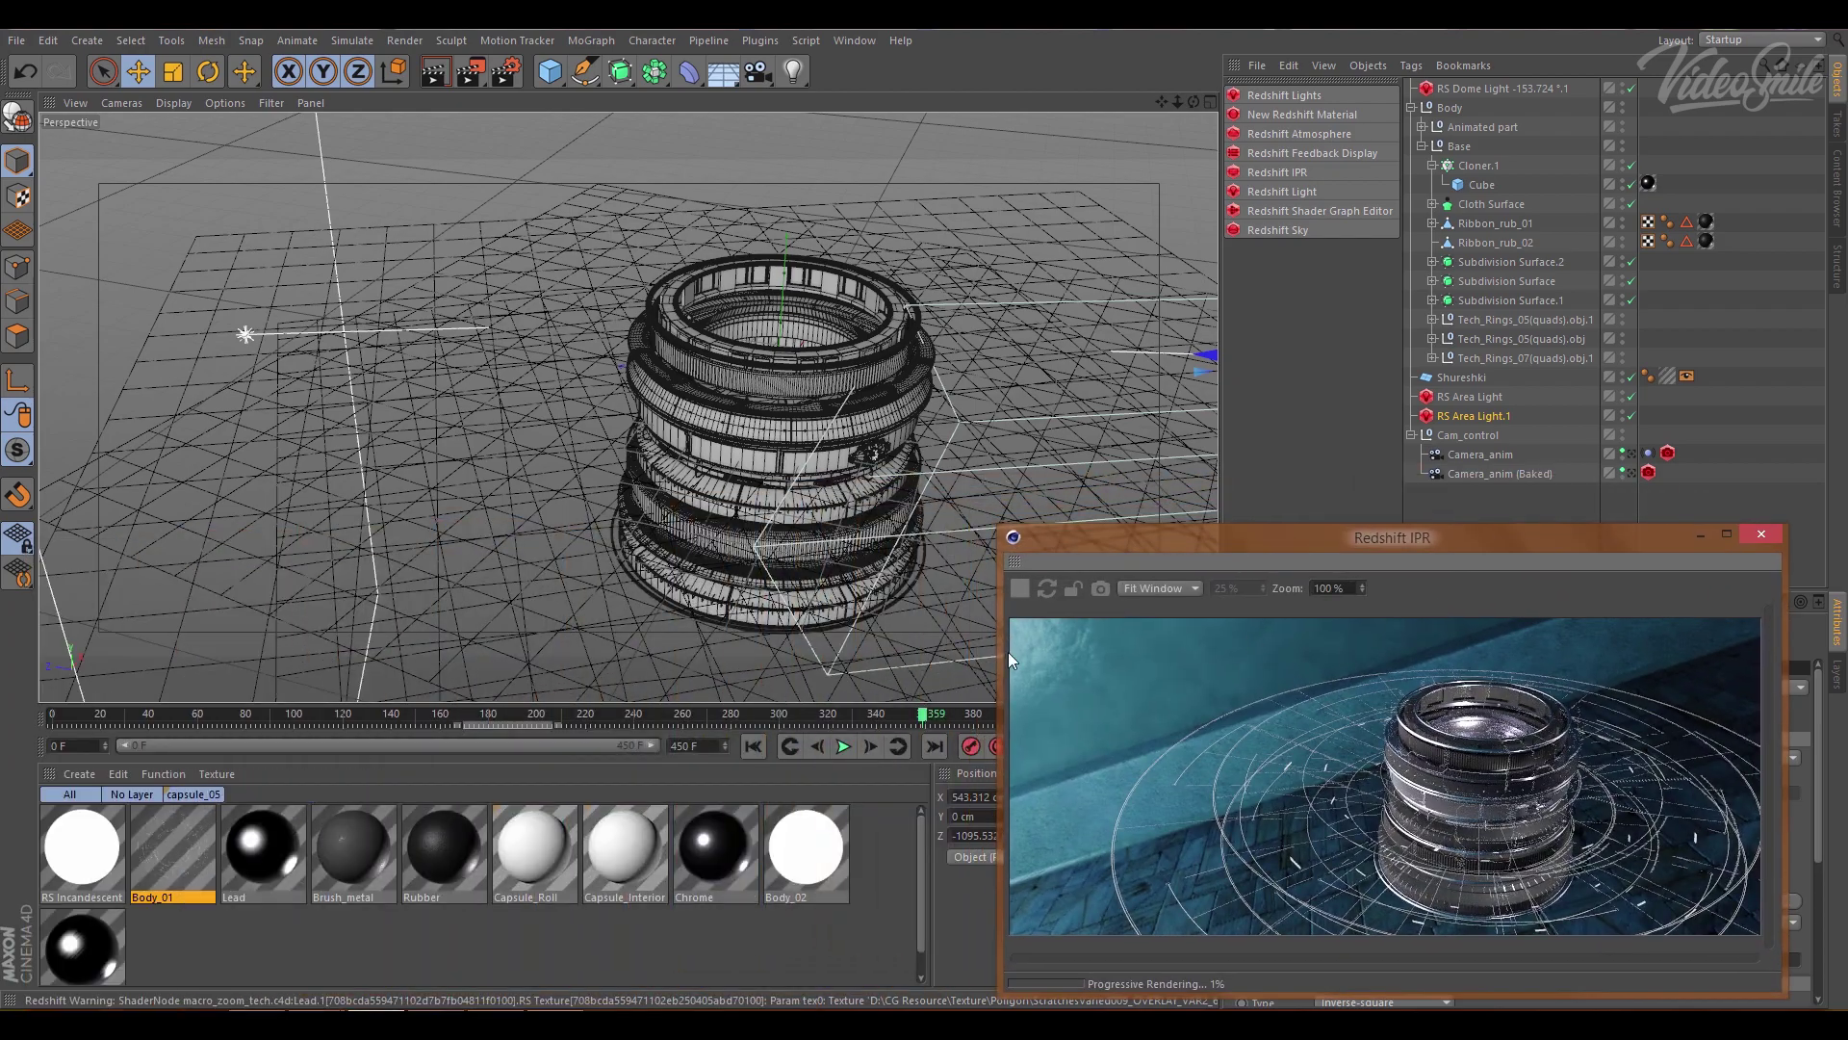
mouse_move(870, 476)
left_mouse_down("alt")
mouse_move(834, 441)
mouse_move(903, 437)
left_mouse_up("alt")
right_click_drag(903, 437, 1214, 373, "alt")
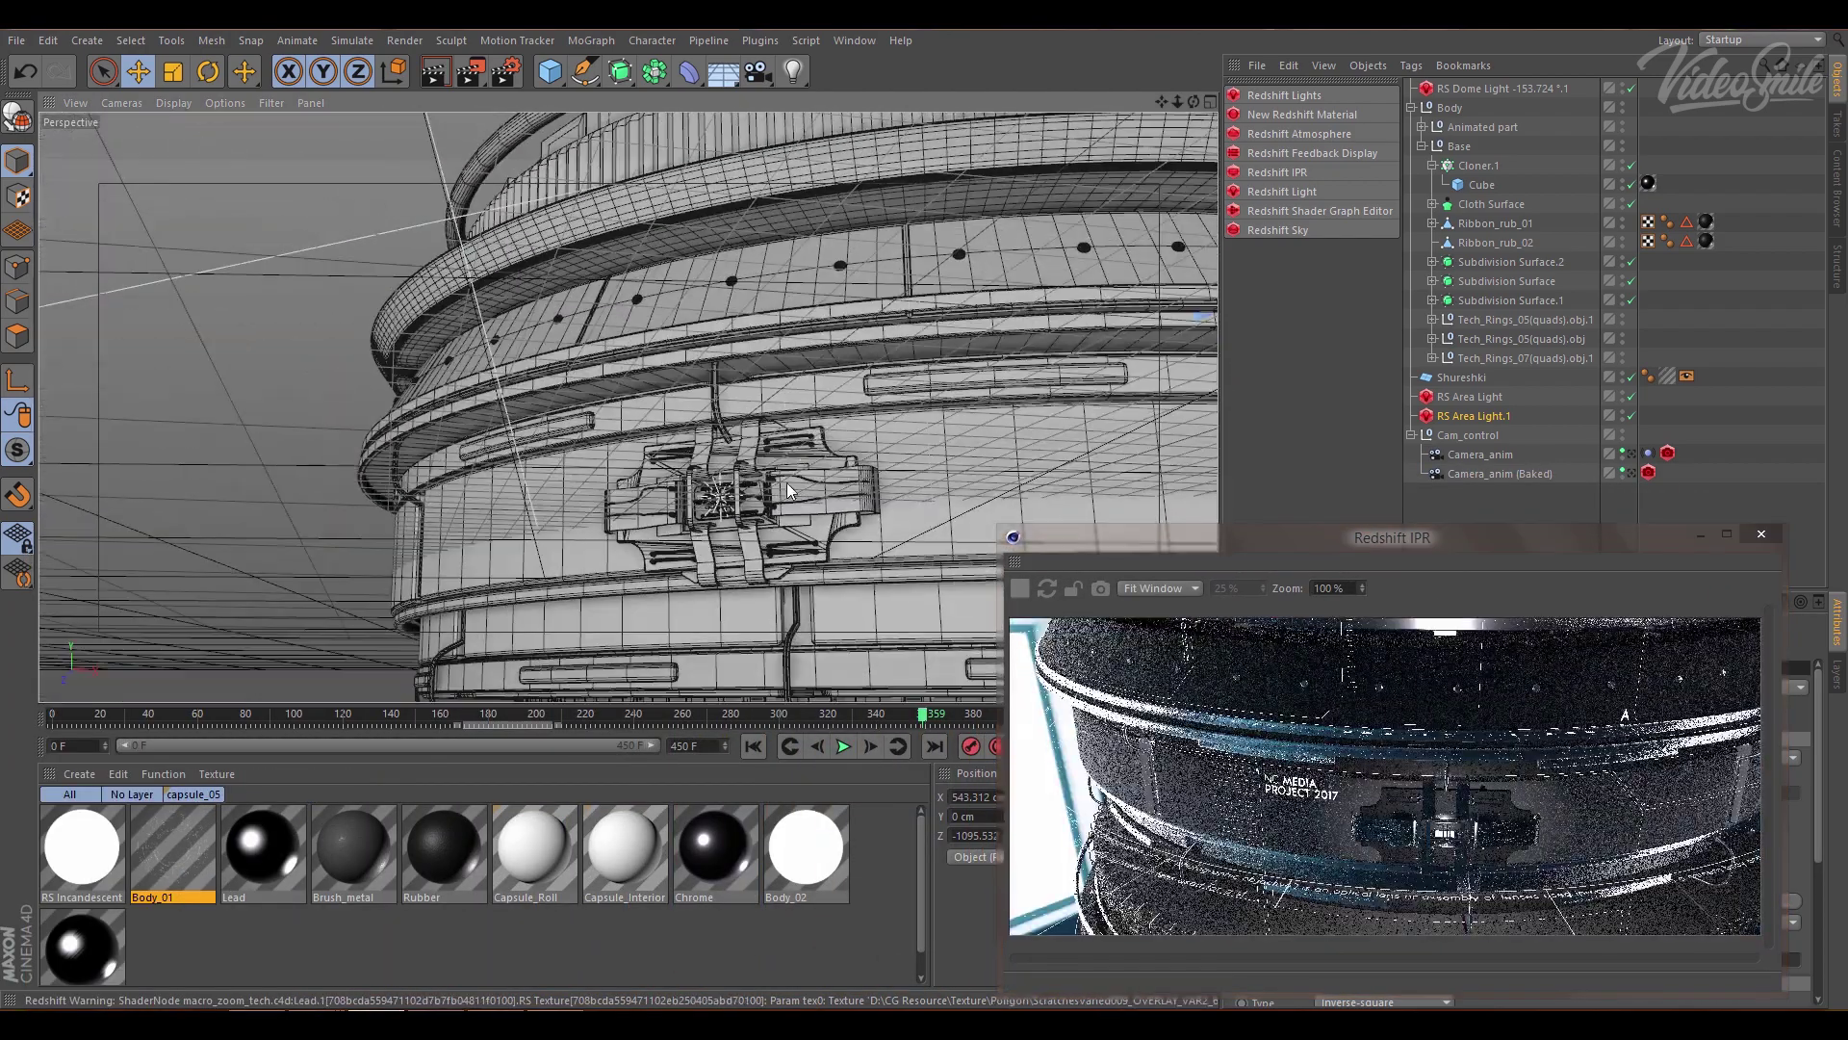
right_click_drag(788, 483, 961, 499, "alt")
mouse_move(961, 499)
left_mouse_down("alt")
mouse_move(703, 433)
mouse_move(788, 409)
mouse_move(666, 399)
mouse_move(441, 679)
left_mouse_up("alt")
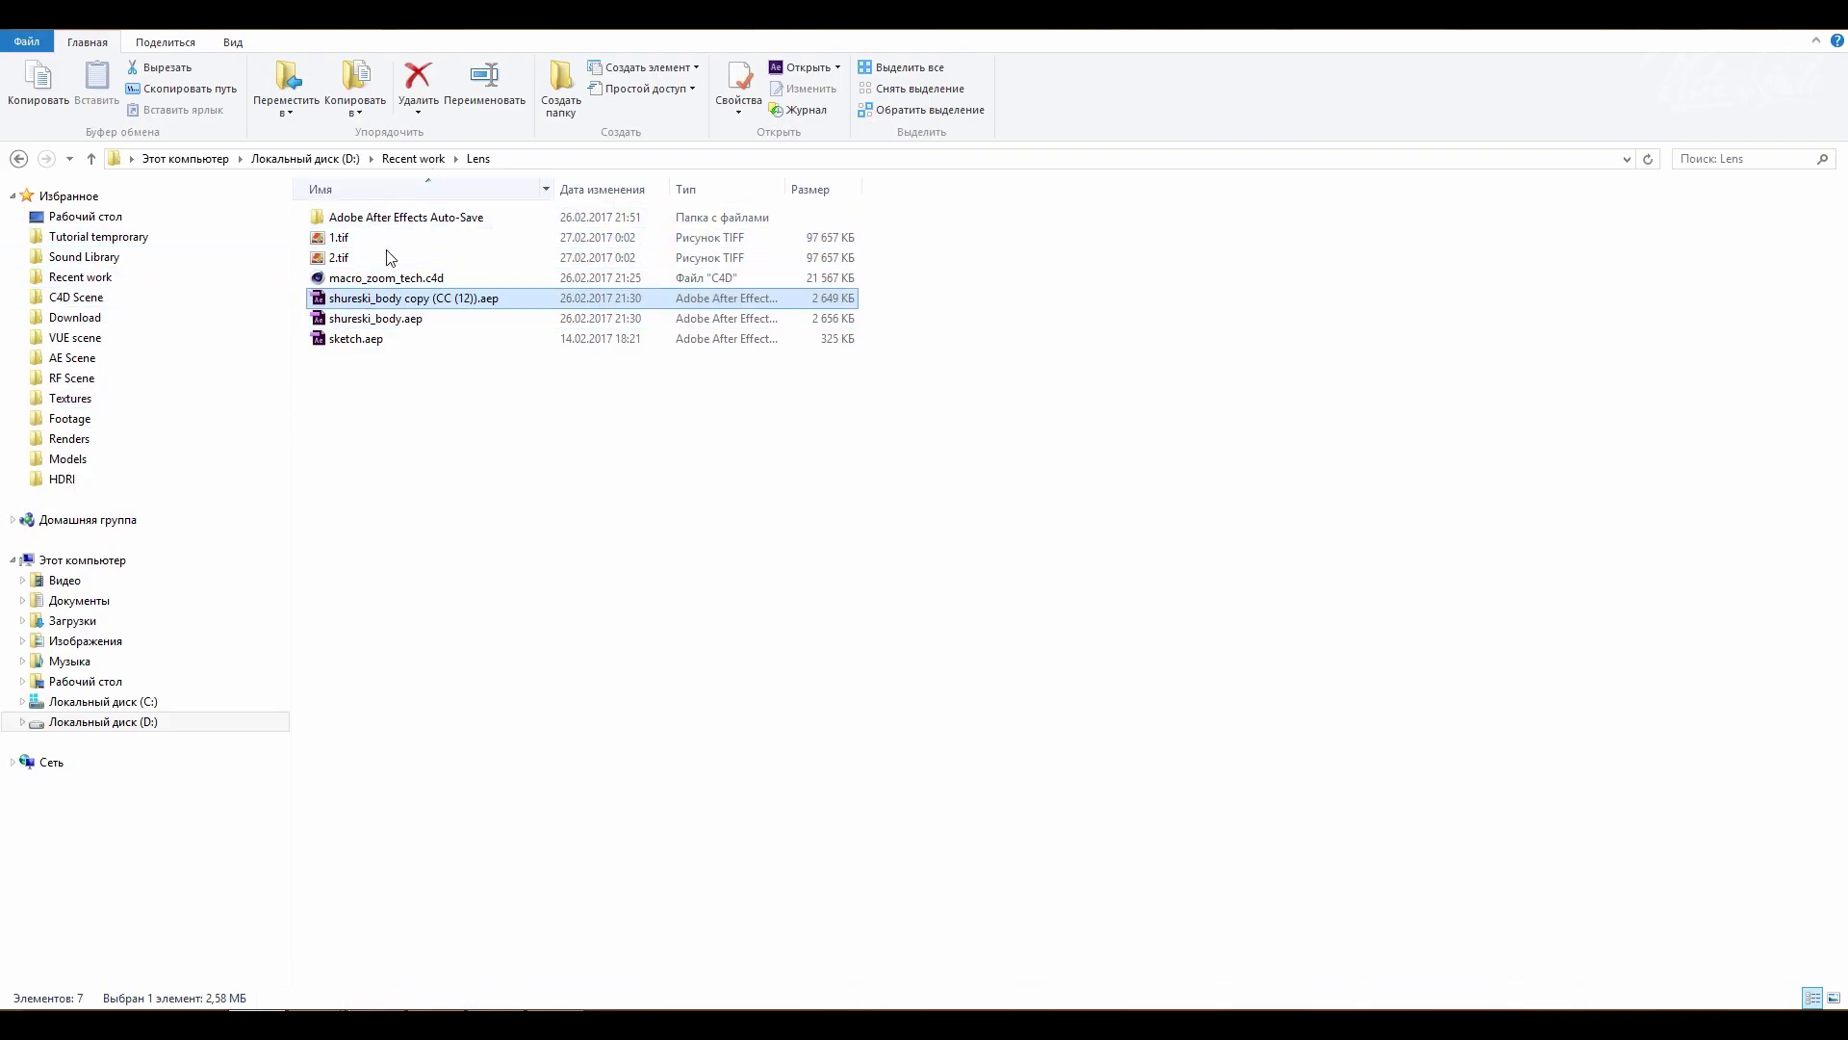
- Go to Recent work, then into the Lens folder, briefly selecting sketch.aep
left_click(87, 280)
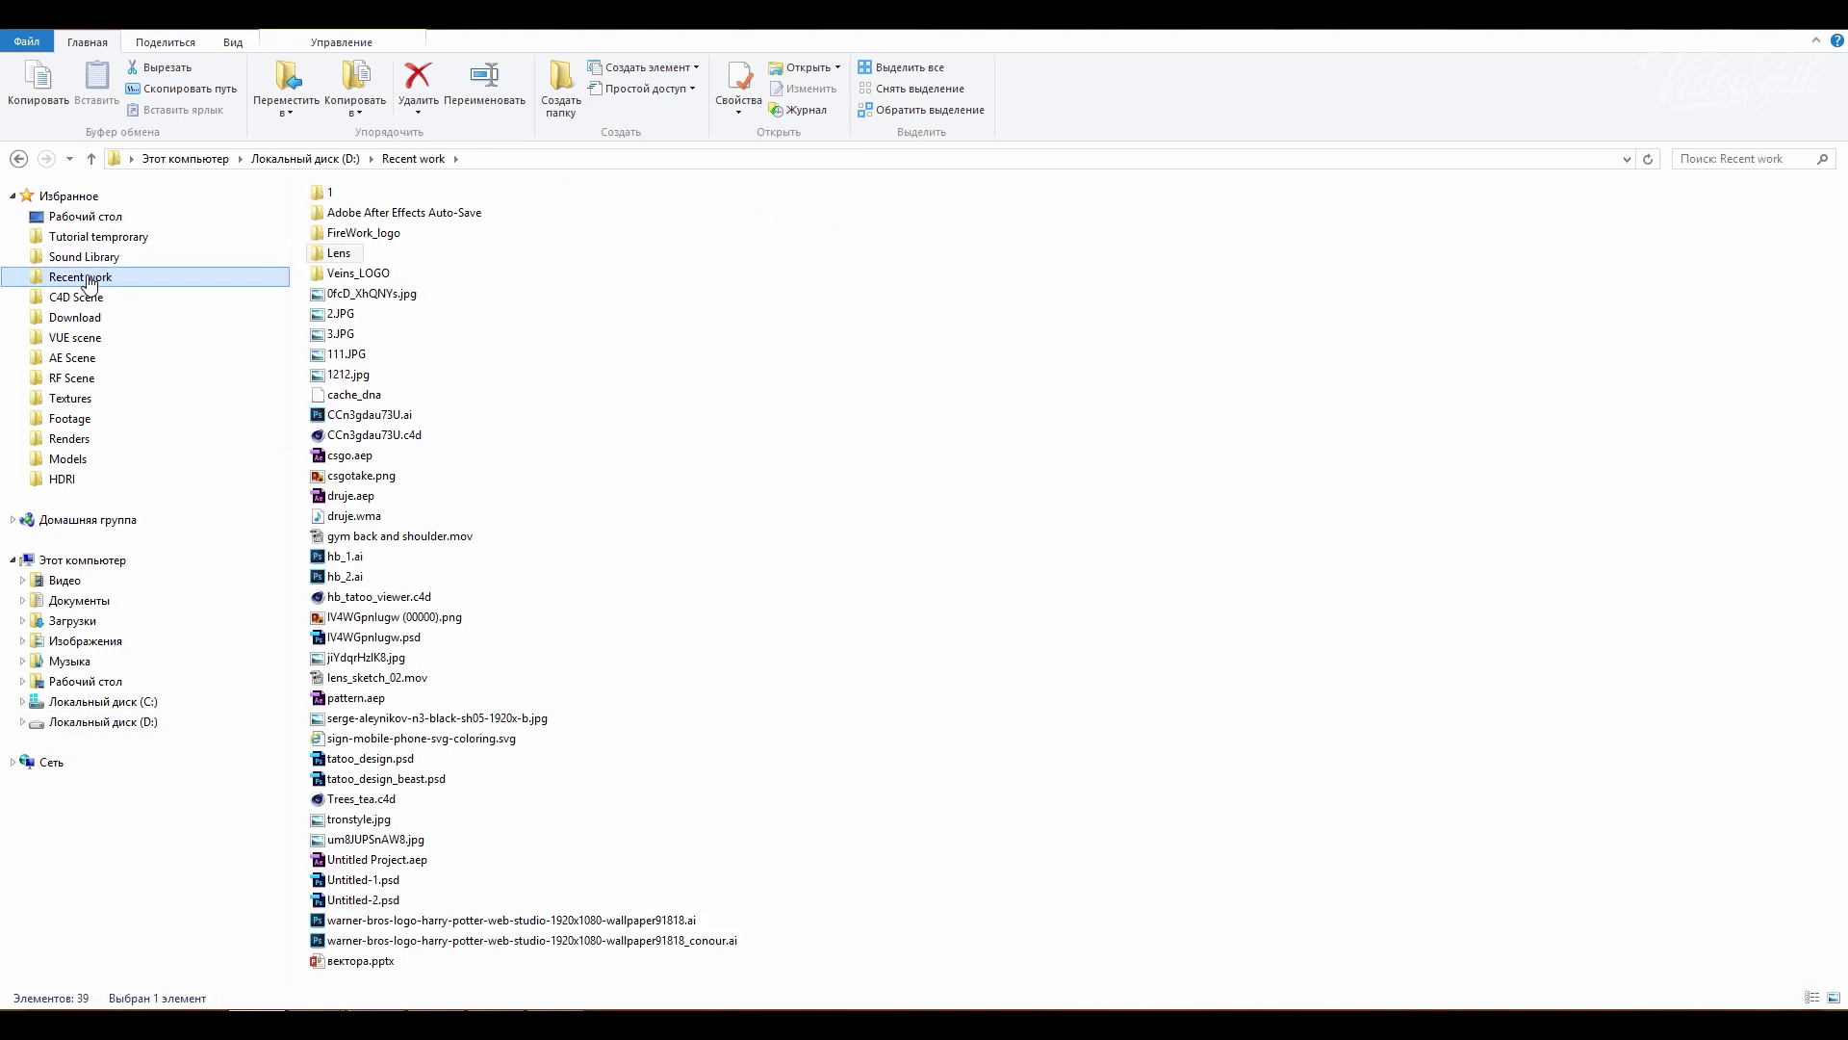
double_click(332, 260)
left_click(390, 337)
left_click(436, 384)
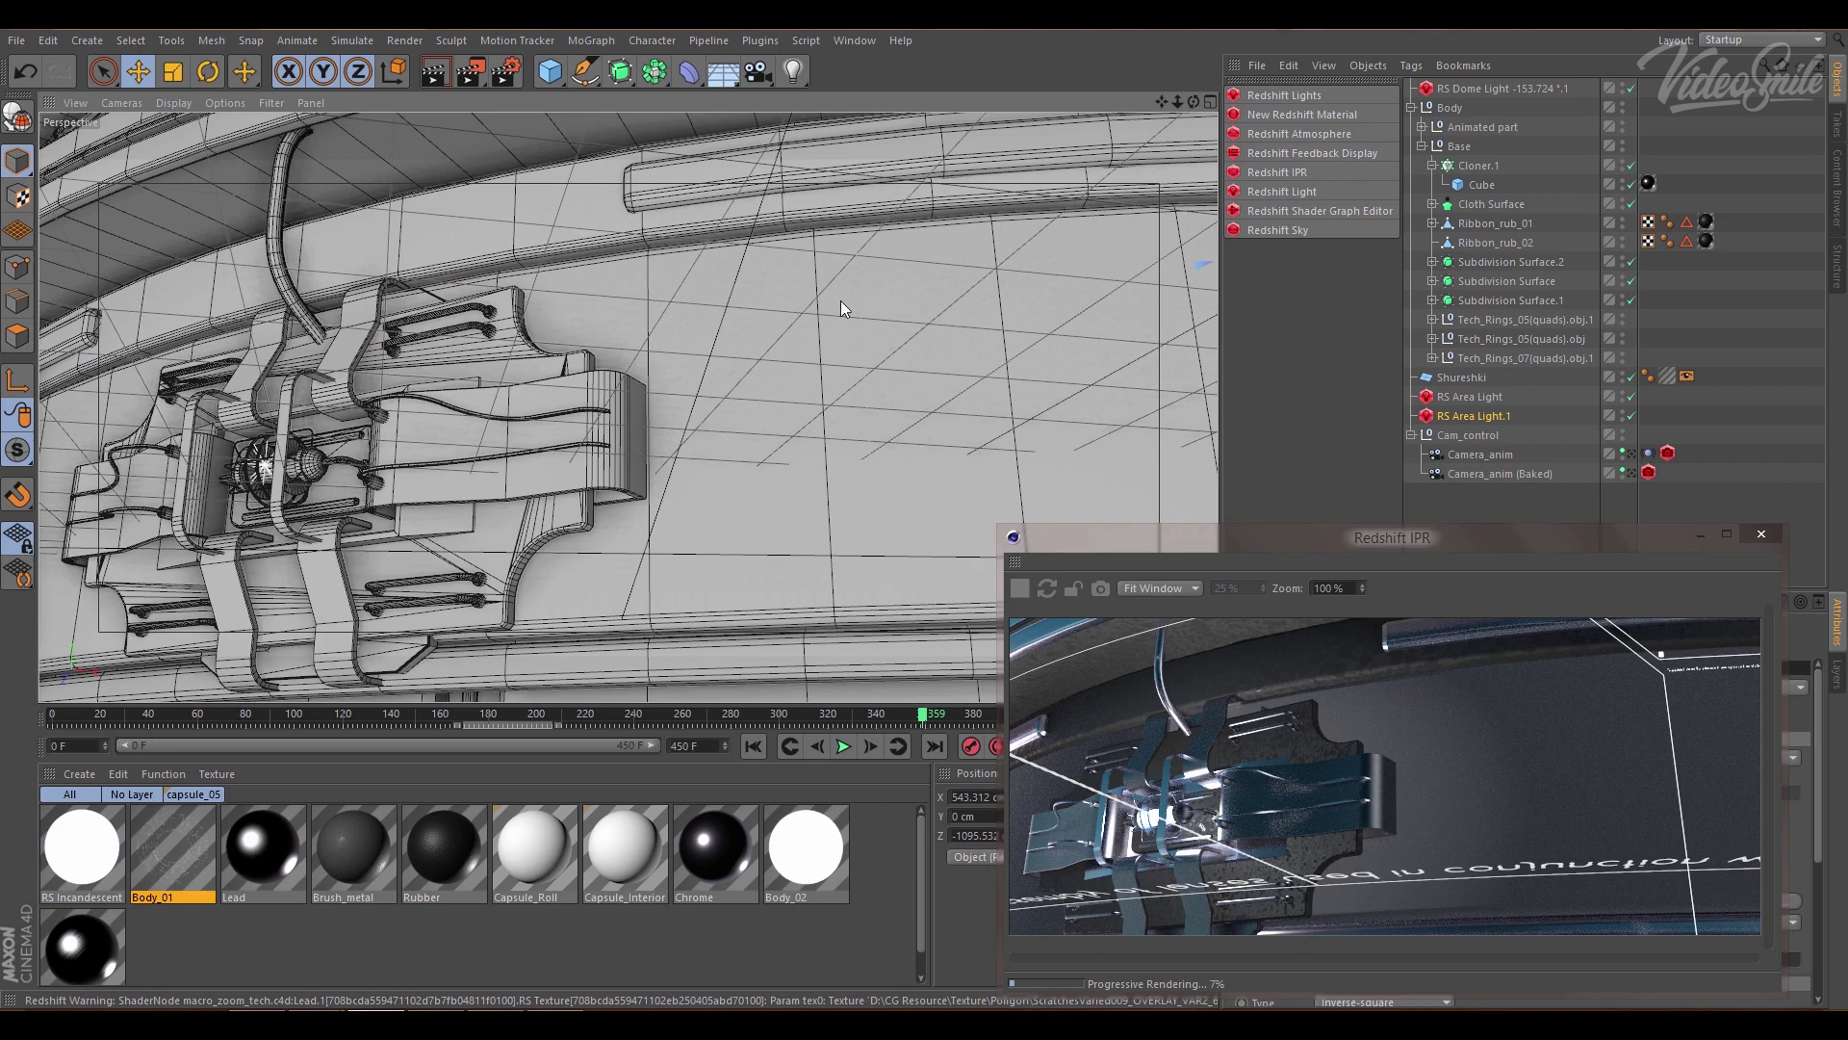
scroll(836, 355, "down", 3)
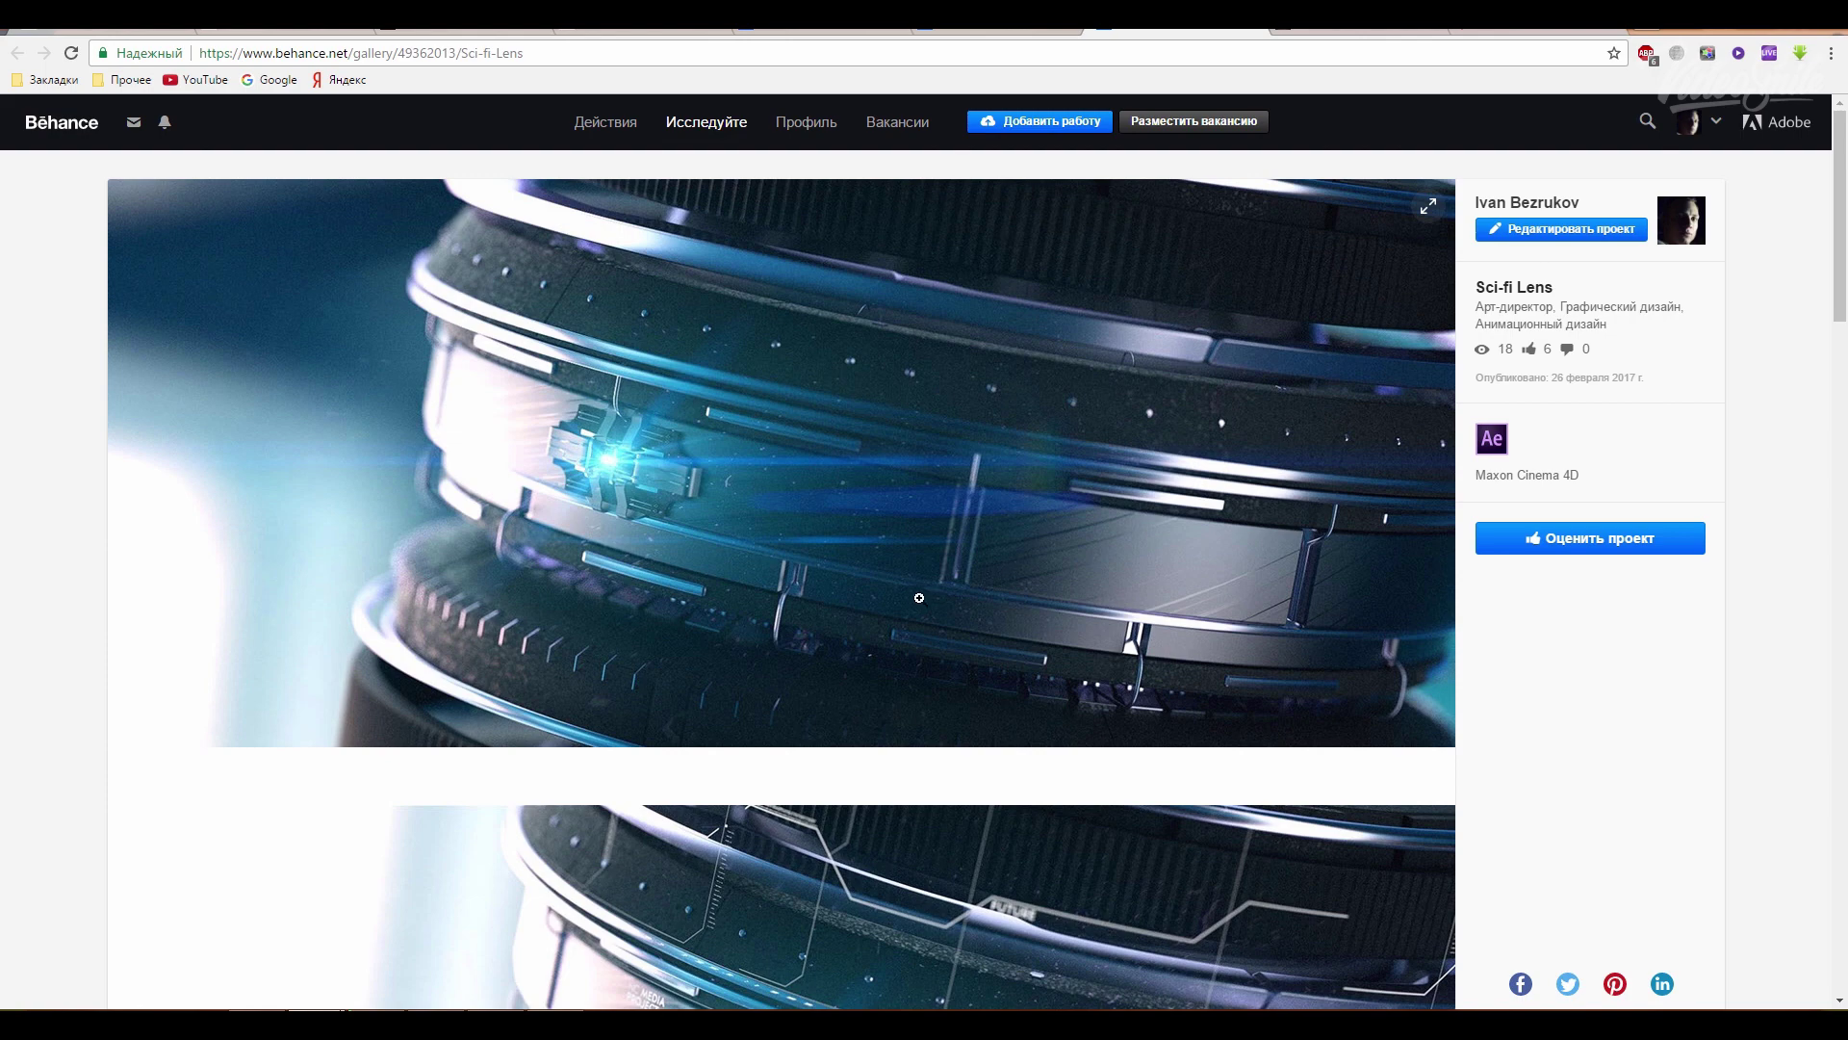
- Scroll to the second HUD lens render and the '[work] sci-fi lens' video embed
scroll(944, 592, "down", 4)
scroll(1006, 611, "down", 2)
scroll(1137, 528, "down", 1)
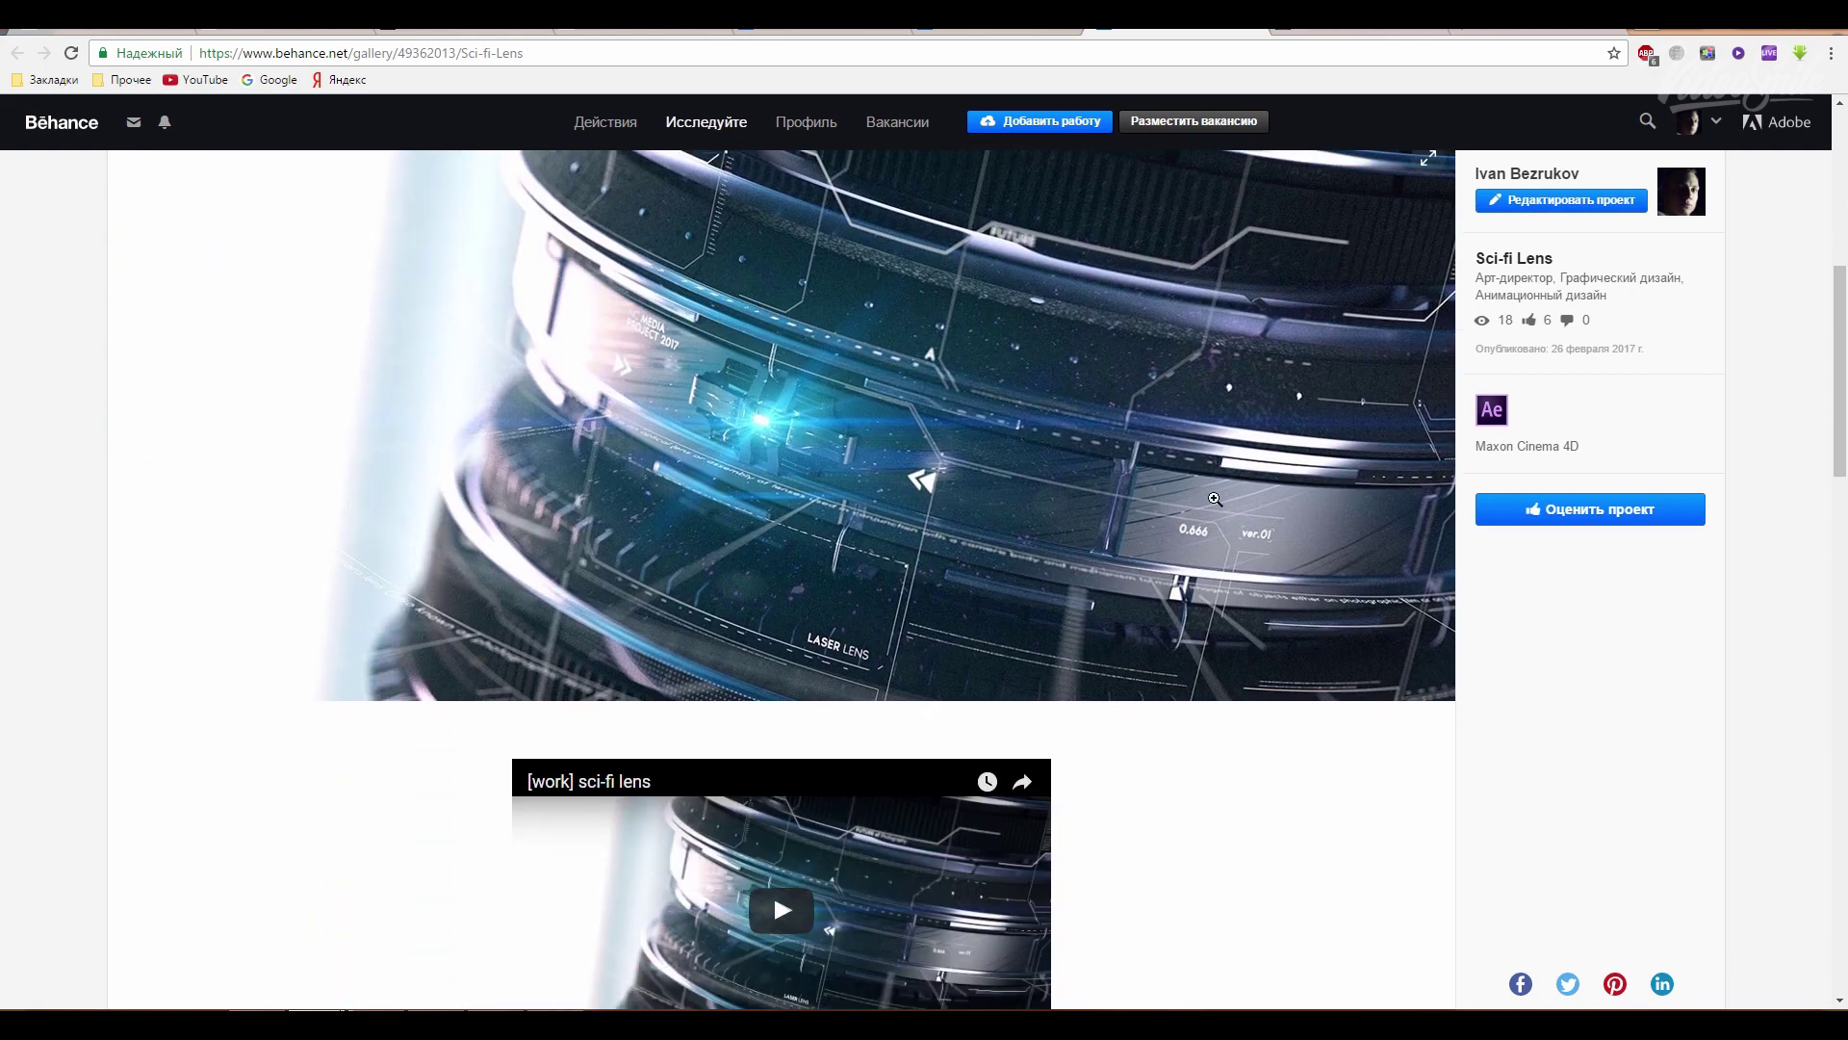
scroll(1051, 581, "up", 1)
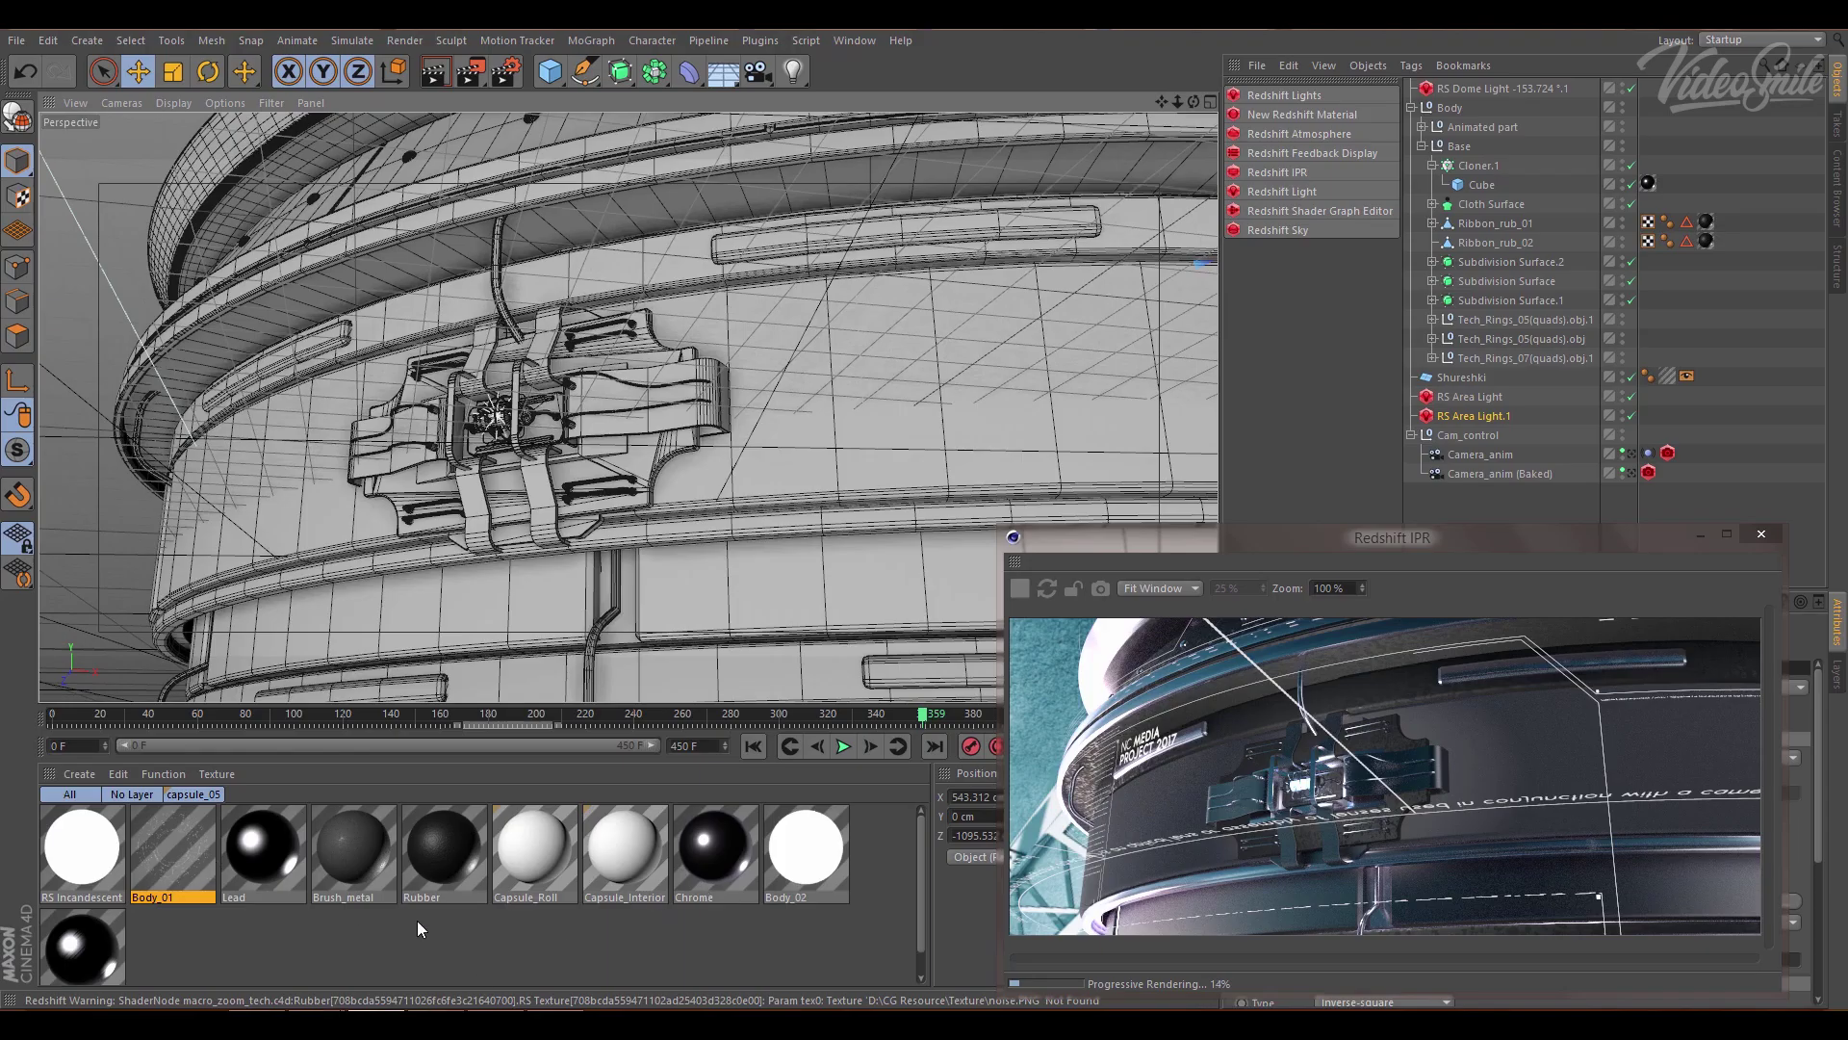
- Wire a new RS Texture node into Chrome's Refl Roughness, then view the Behance render full-screen
left_click(418, 920)
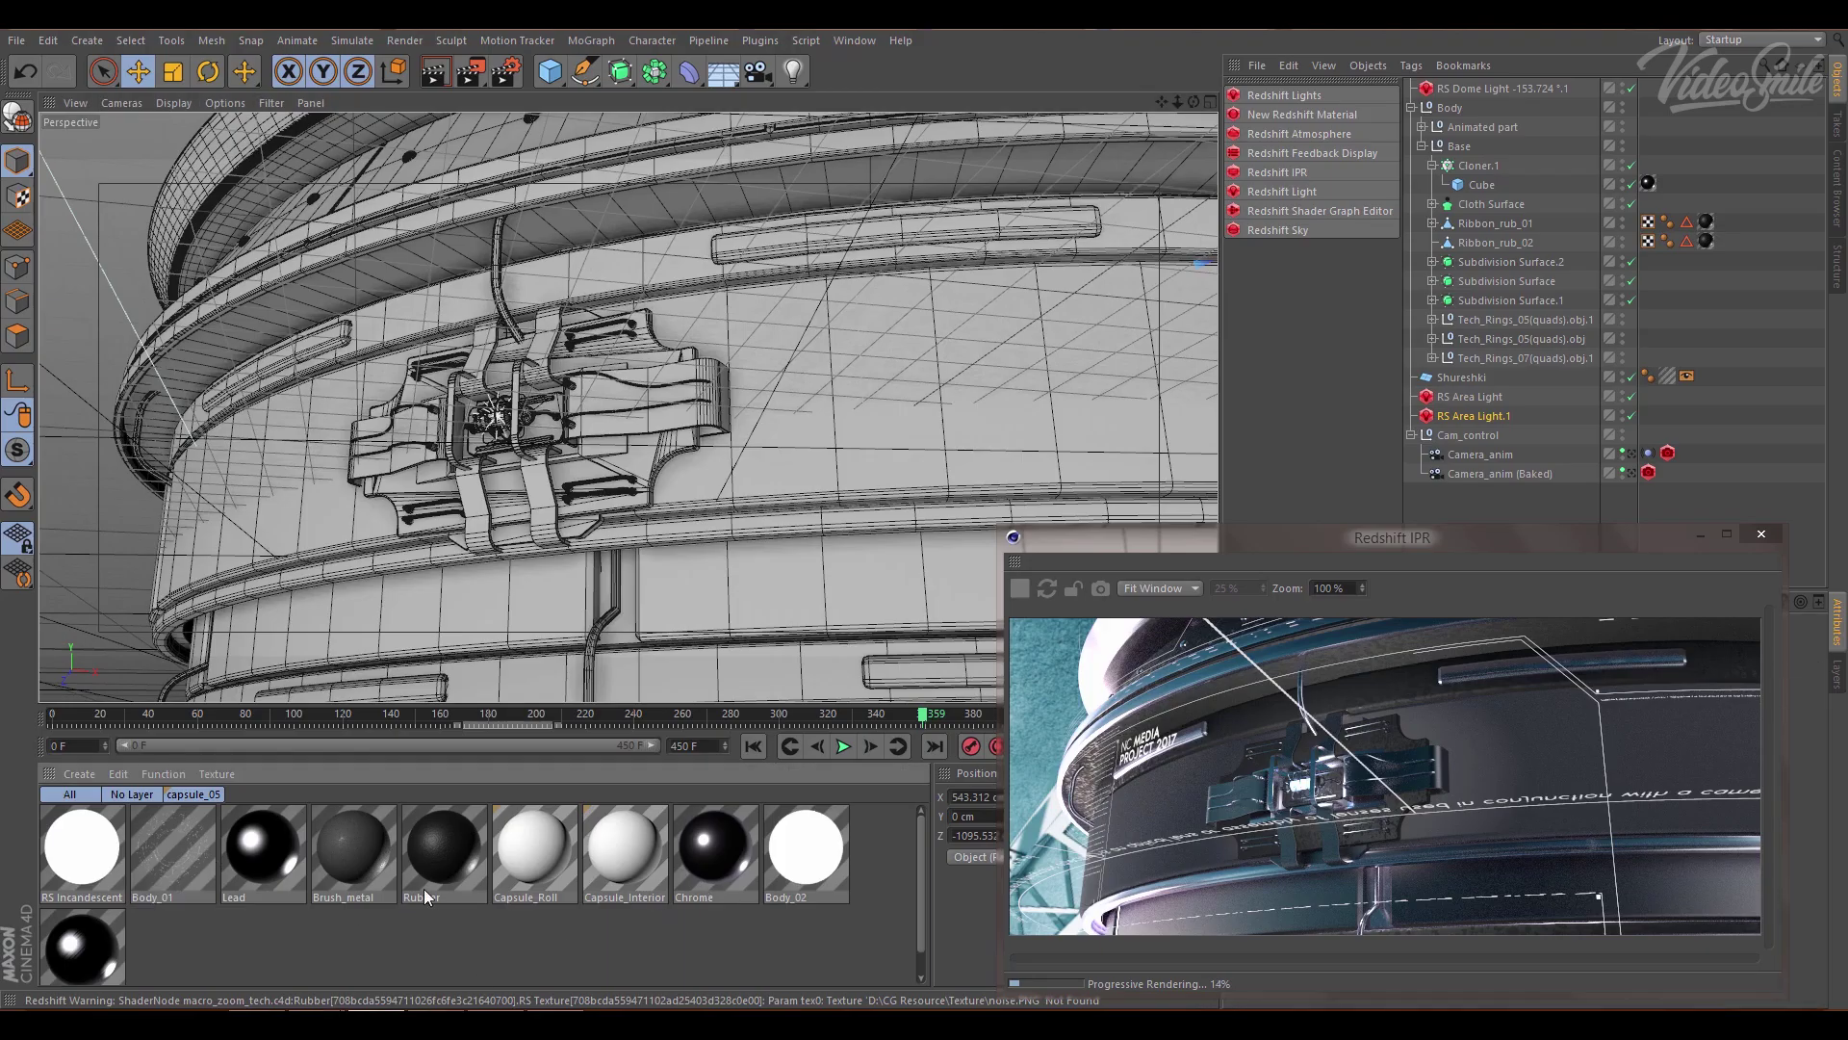
double_click(714, 851)
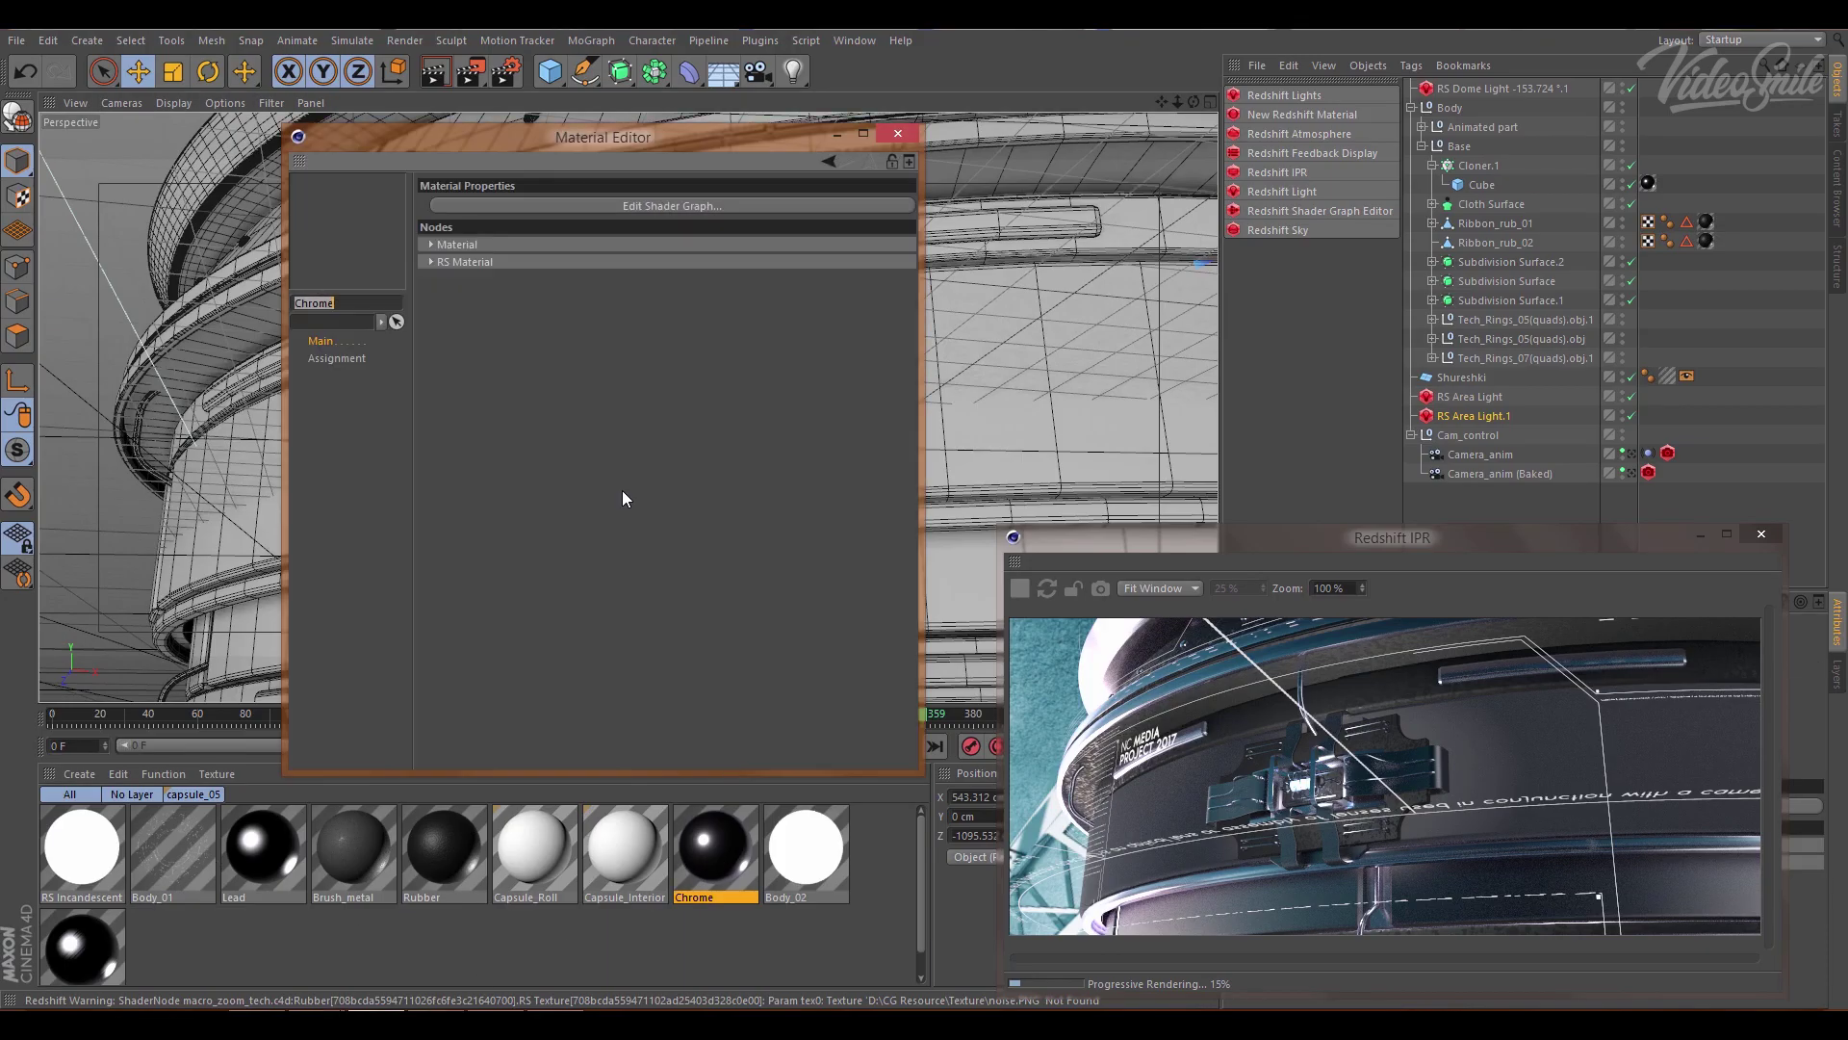
left_click(579, 209)
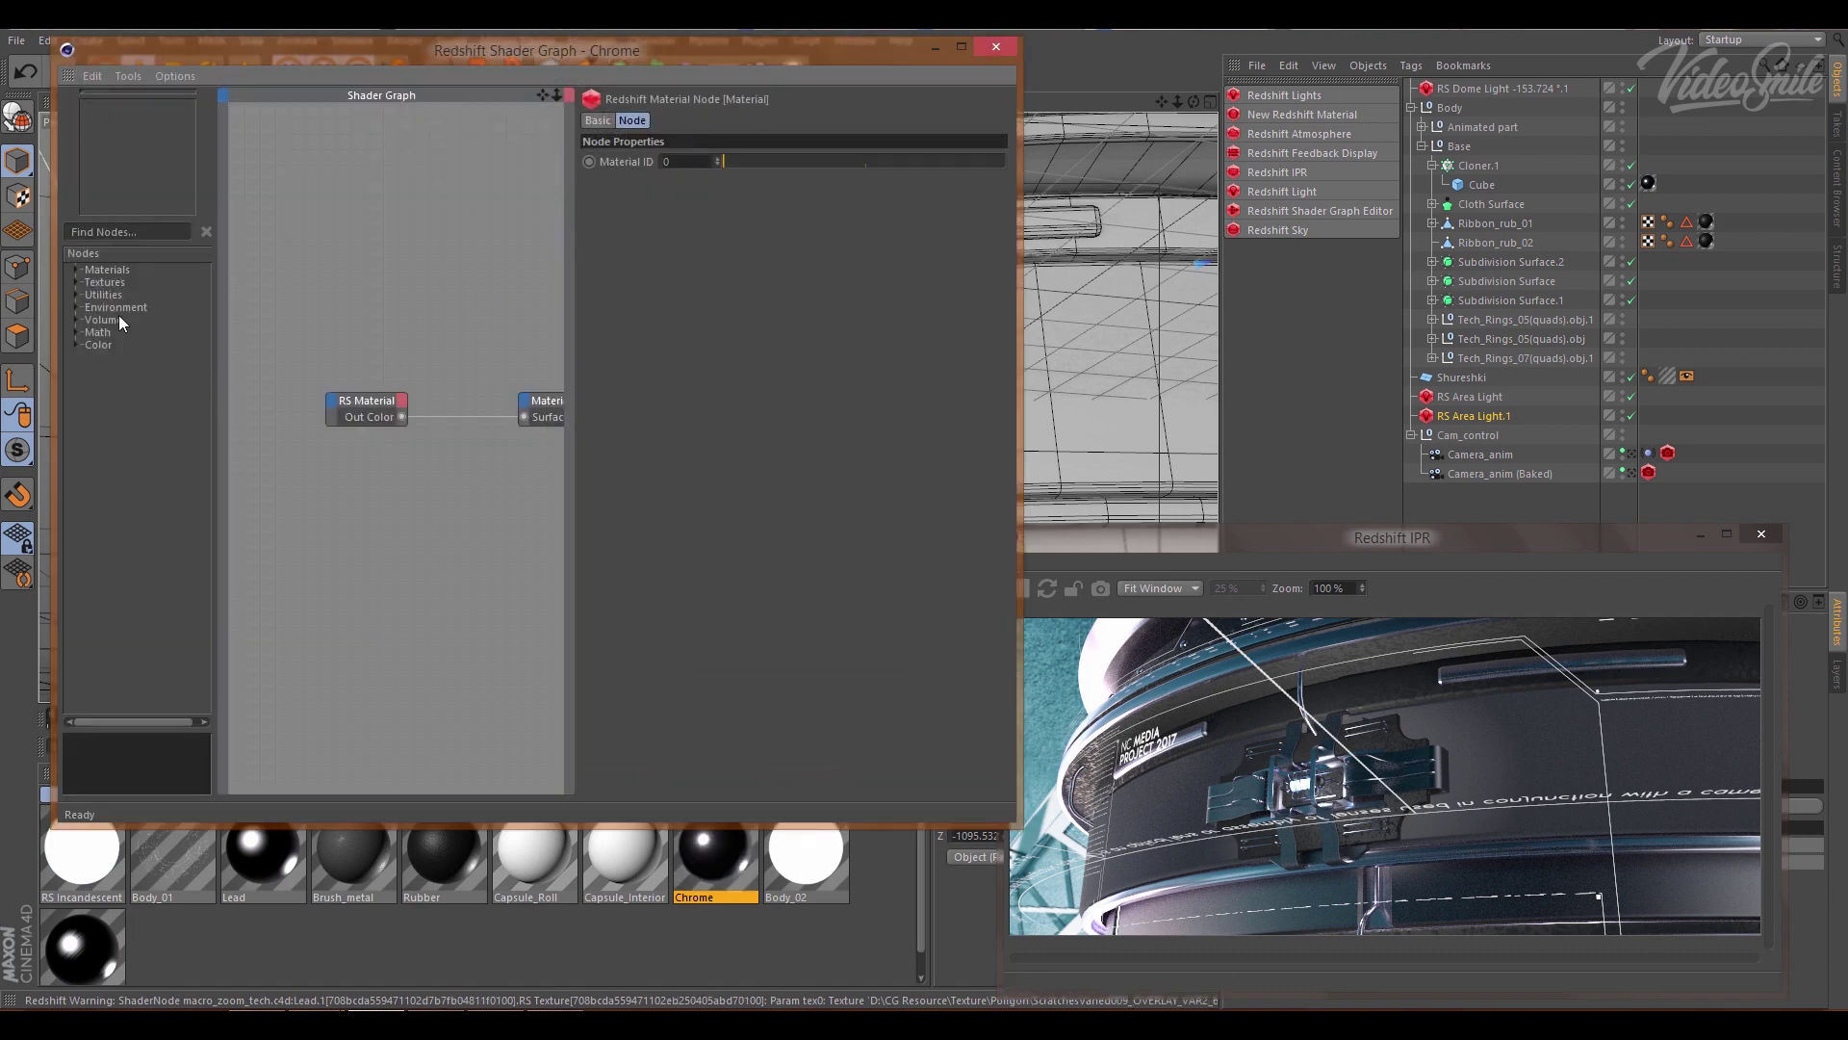
left_click(74, 280)
left_click_drag(117, 357, 277, 319)
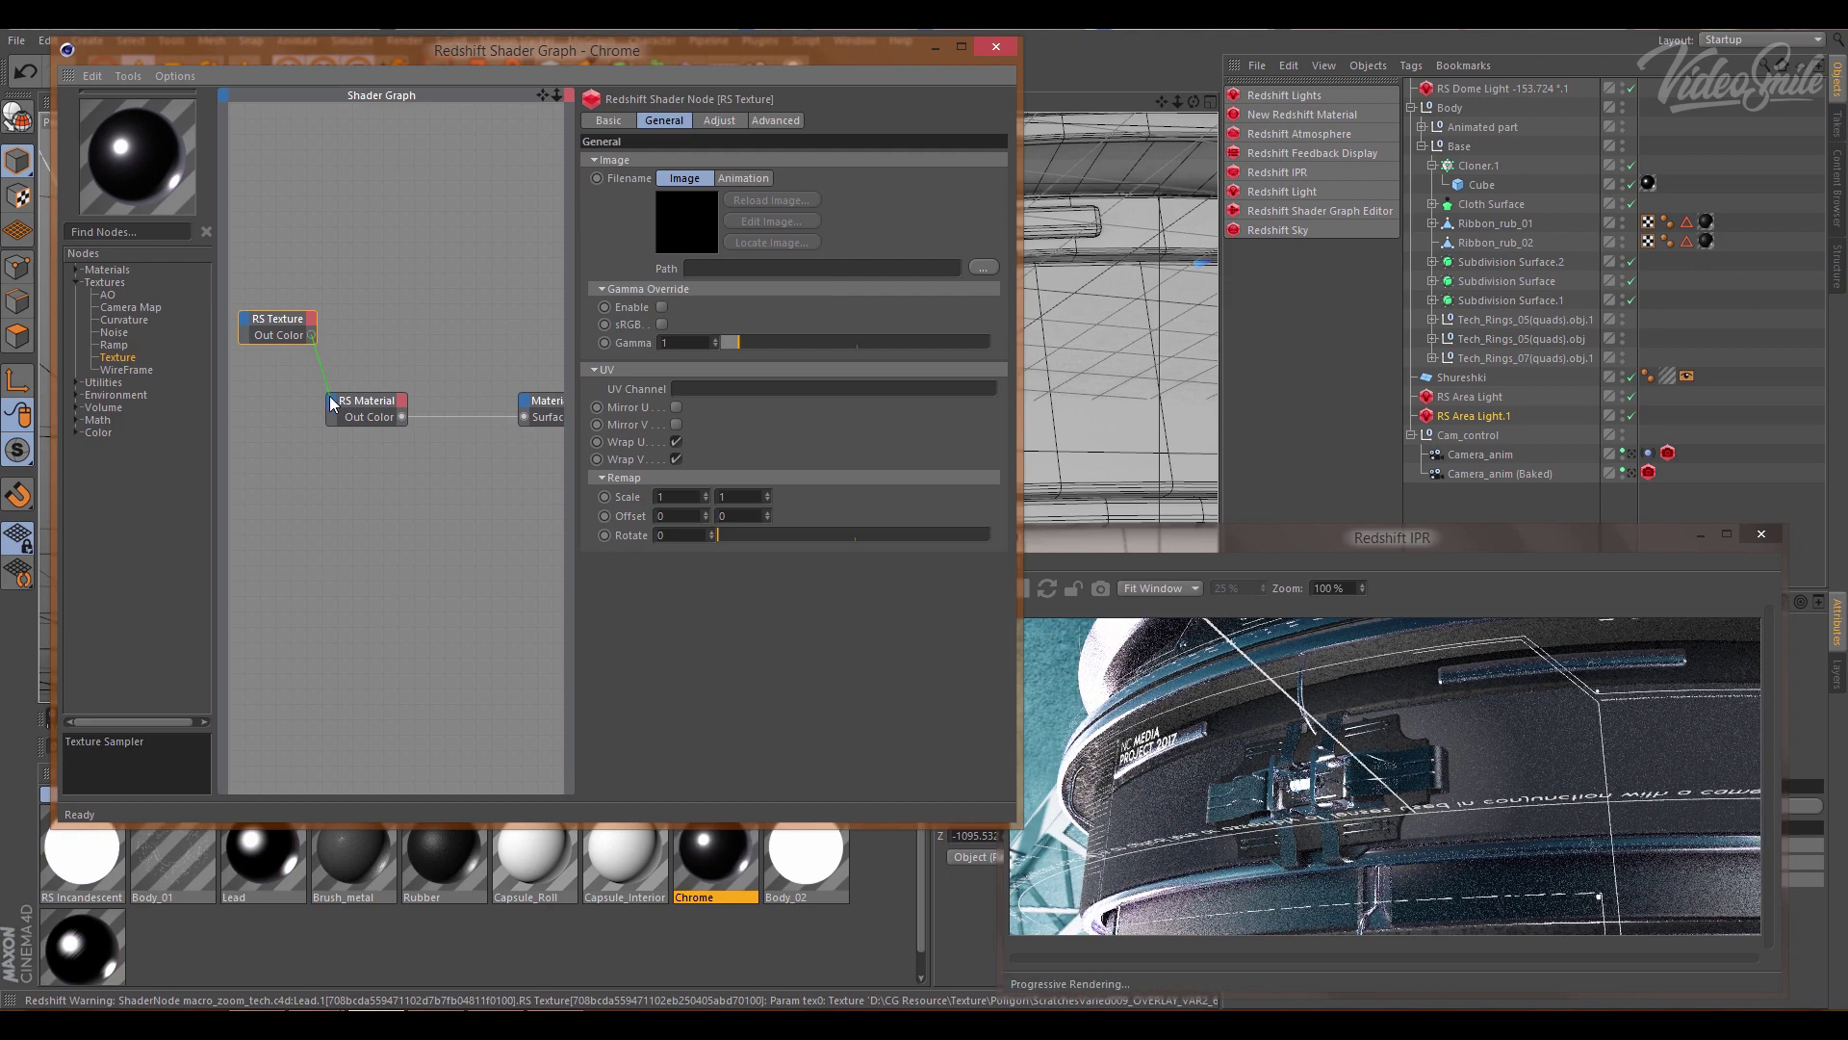
left_click_drag(332, 405, 331, 401)
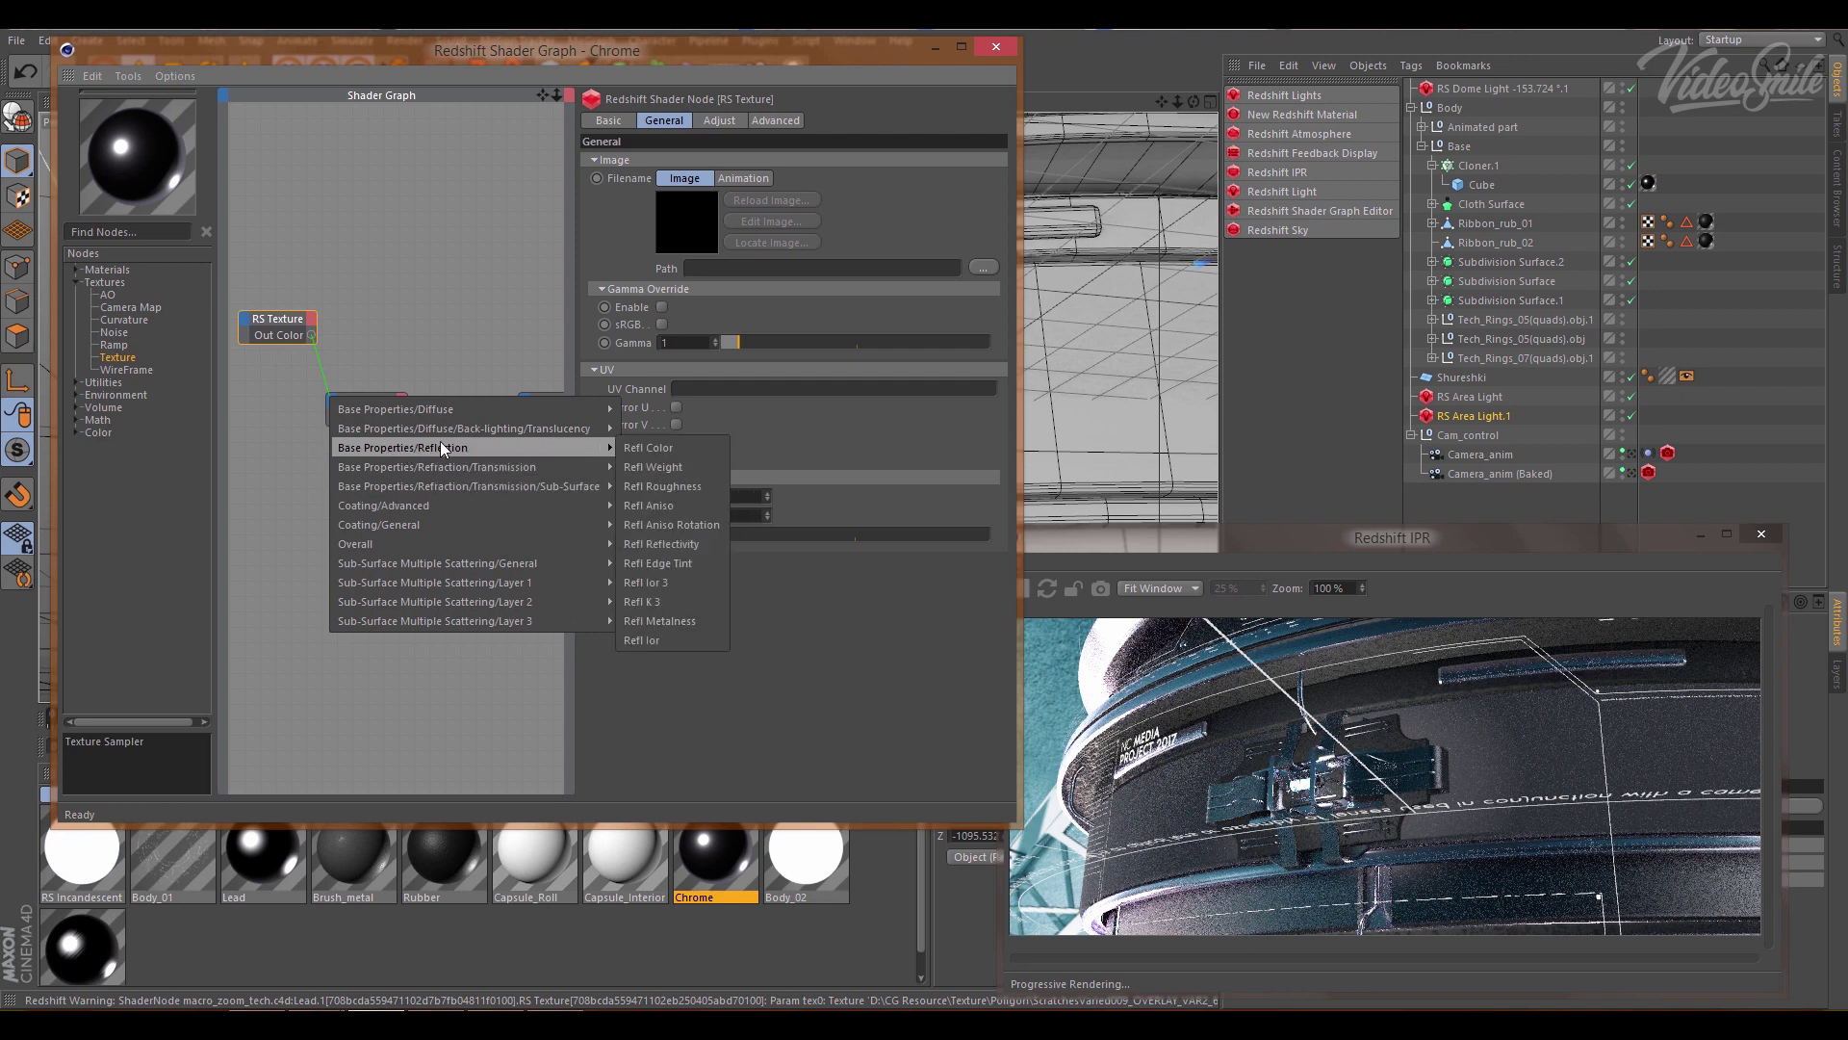
left_click(673, 488)
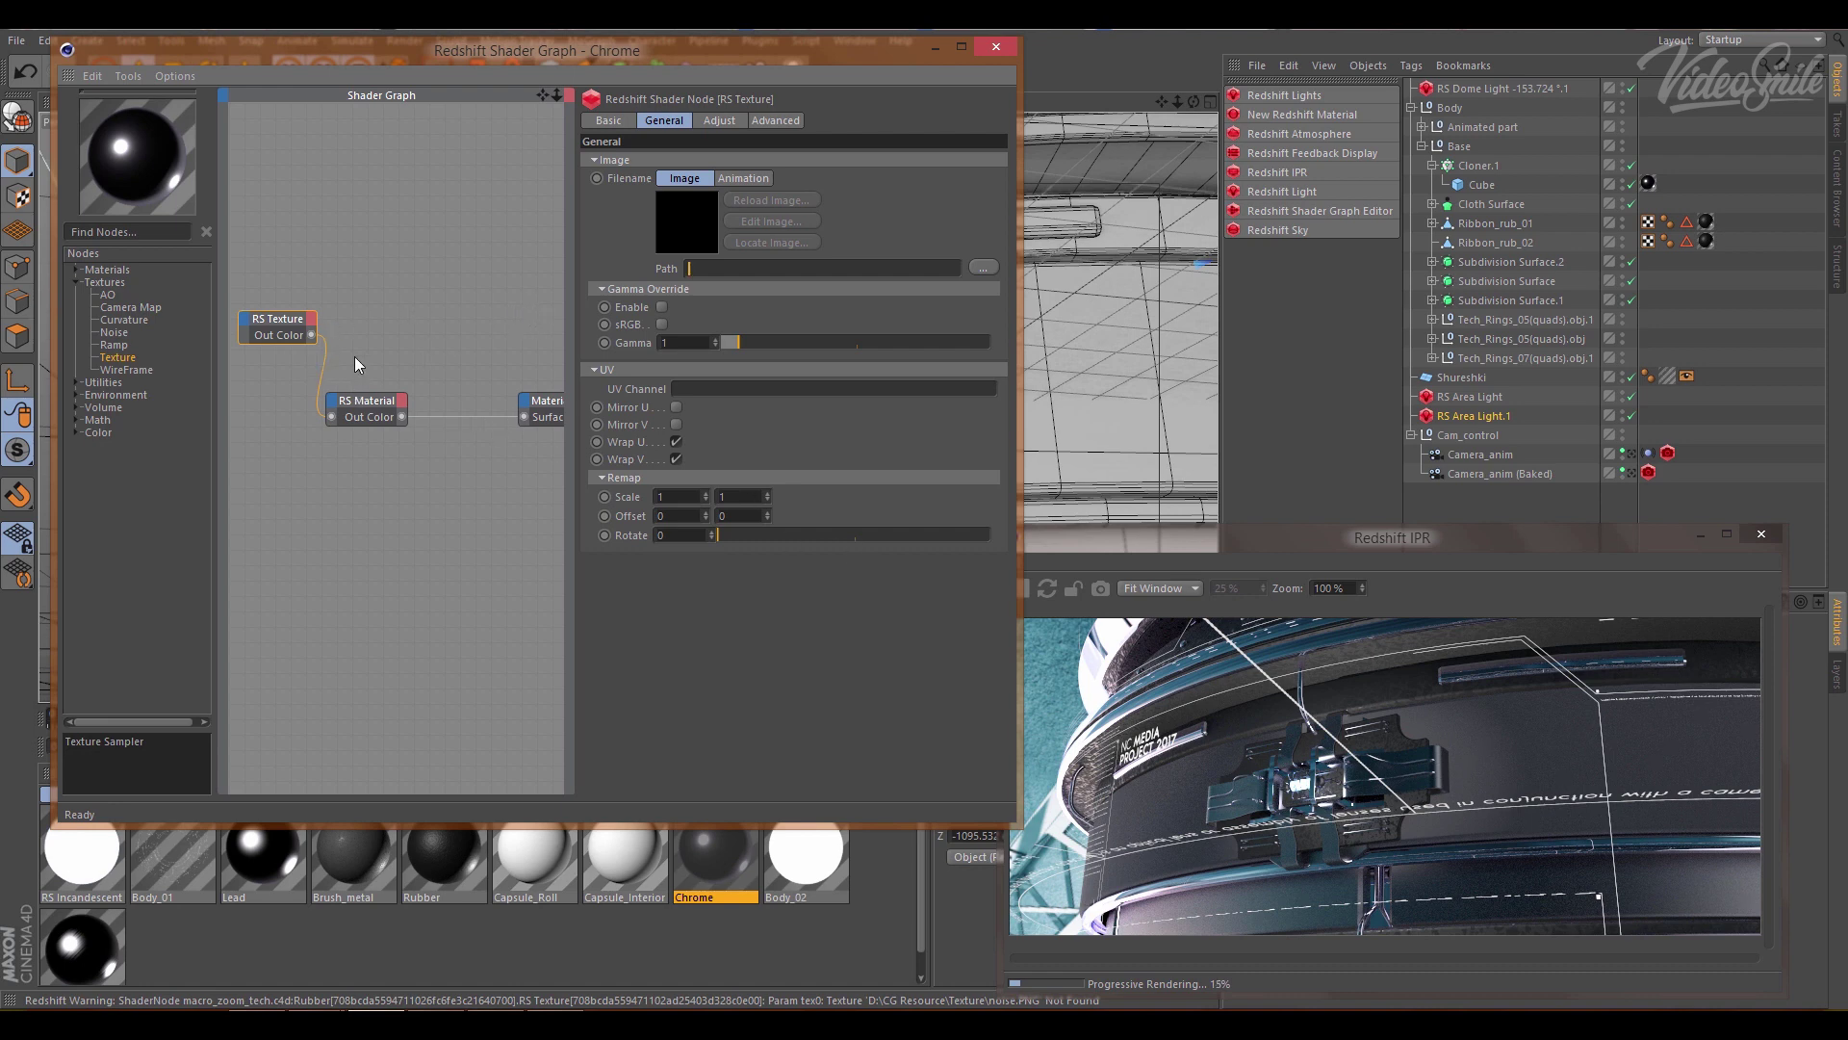
left_click(209, 920)
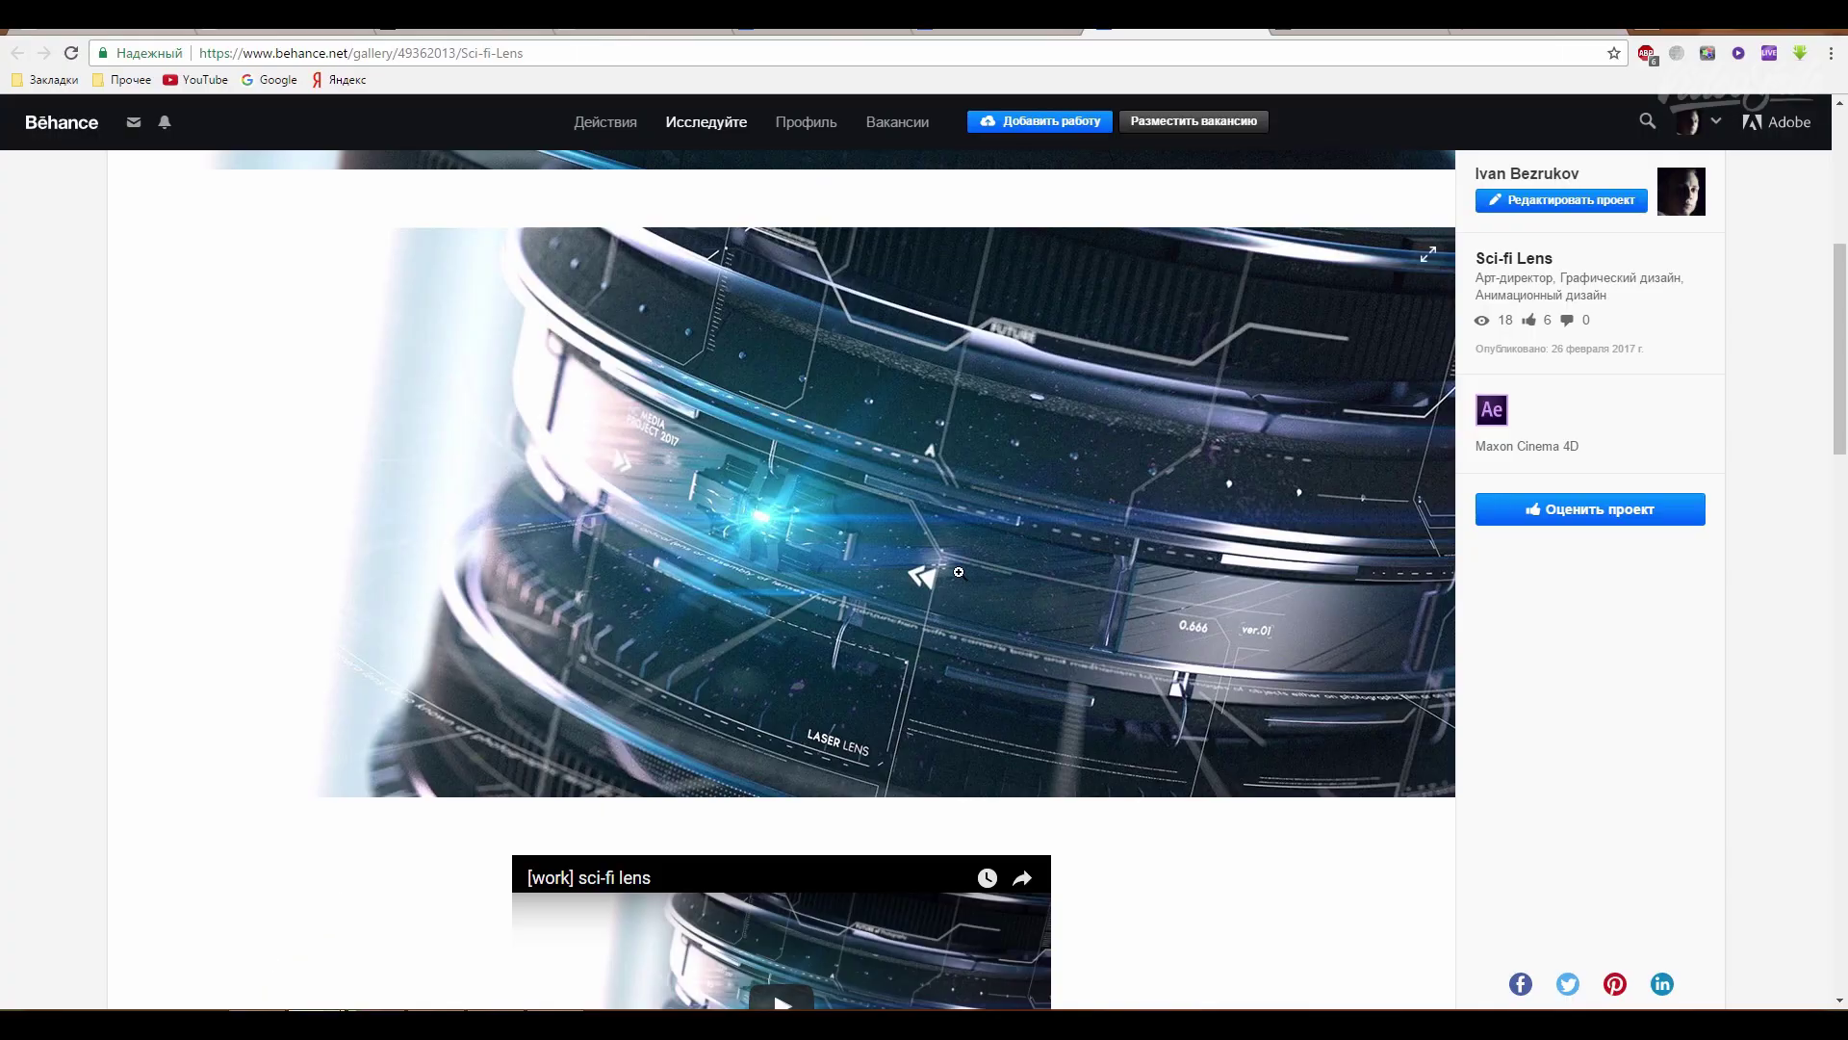
left_click(1268, 608)
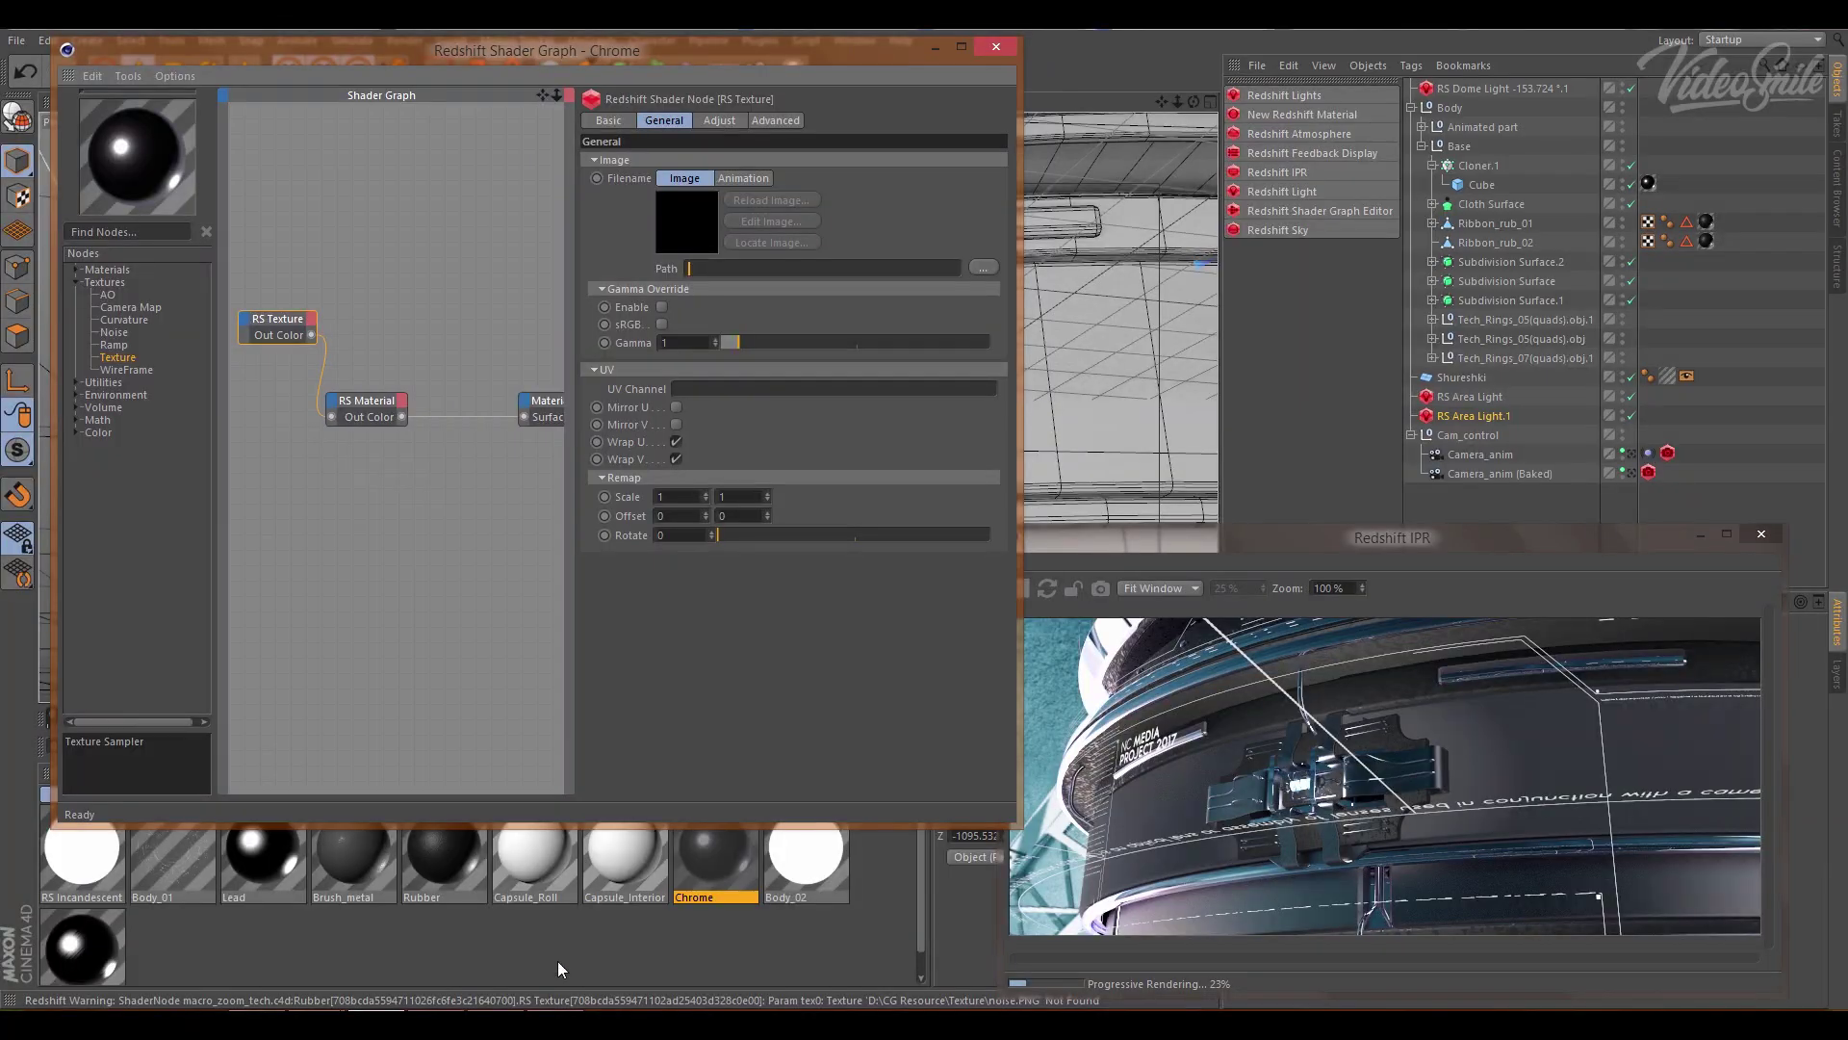
- Close the Chrome shader graph and Material Editor and pull back the view
left_click(991, 48)
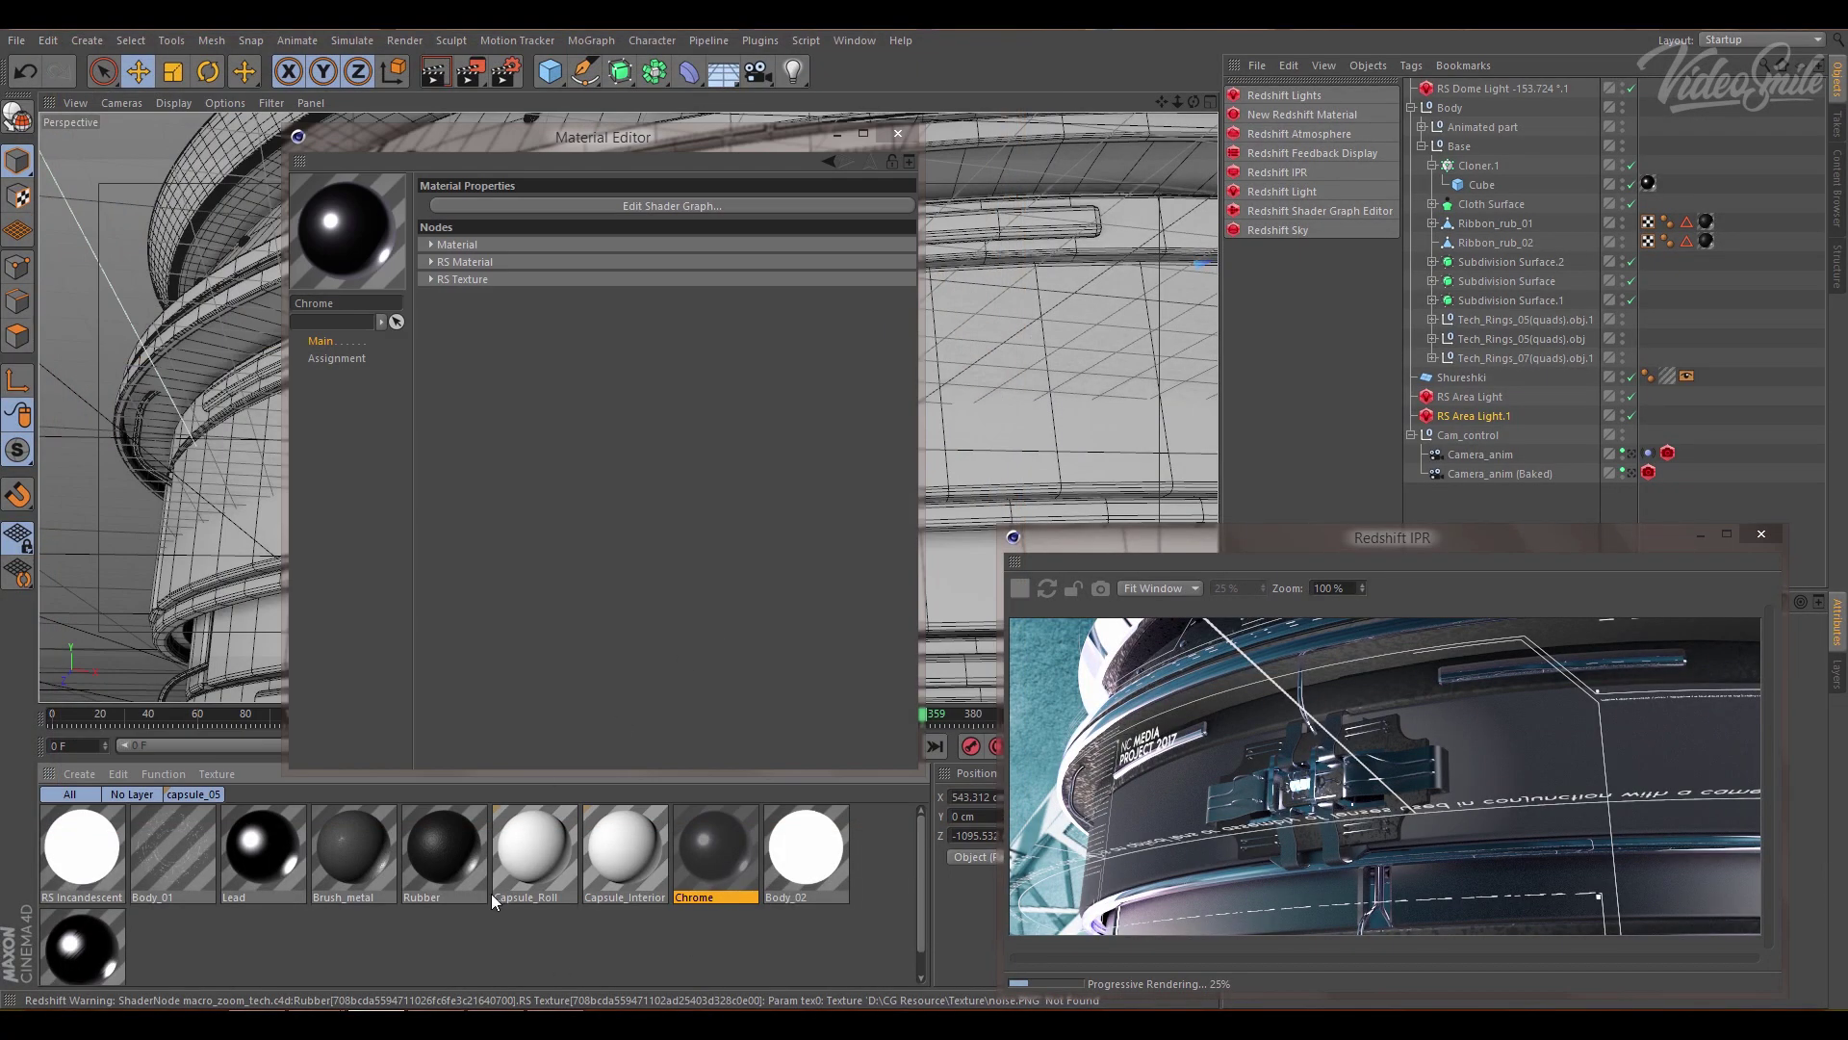
left_click(900, 137)
mouse_move(763, 416)
left_mouse_down("alt")
mouse_move(782, 488)
mouse_move(770, 560)
mouse_move(789, 466)
mouse_move(853, 528)
mouse_move(1035, 494)
mouse_move(1064, 516)
mouse_move(934, 504)
mouse_move(753, 421)
left_mouse_up("alt")
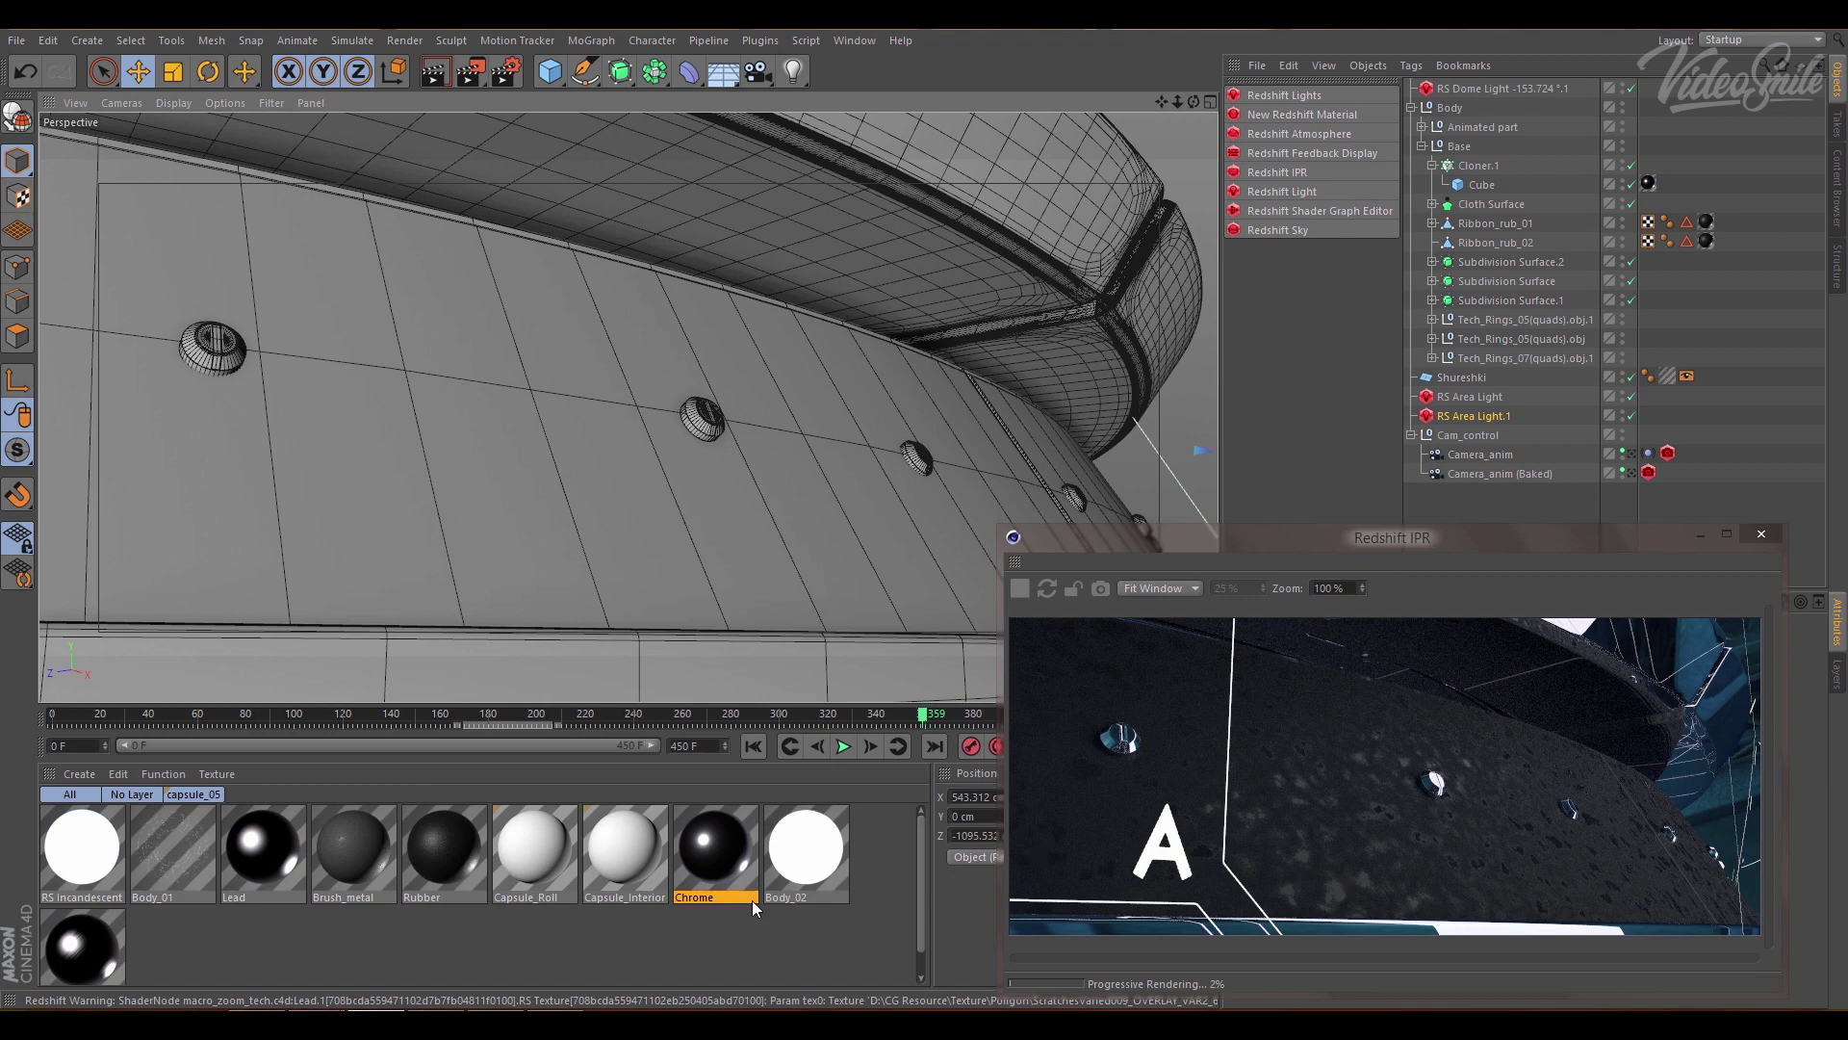
- Review the Rubber material's shader graph, then bring up the Brush_metal material's settings
double_click(435, 841)
left_click(517, 208)
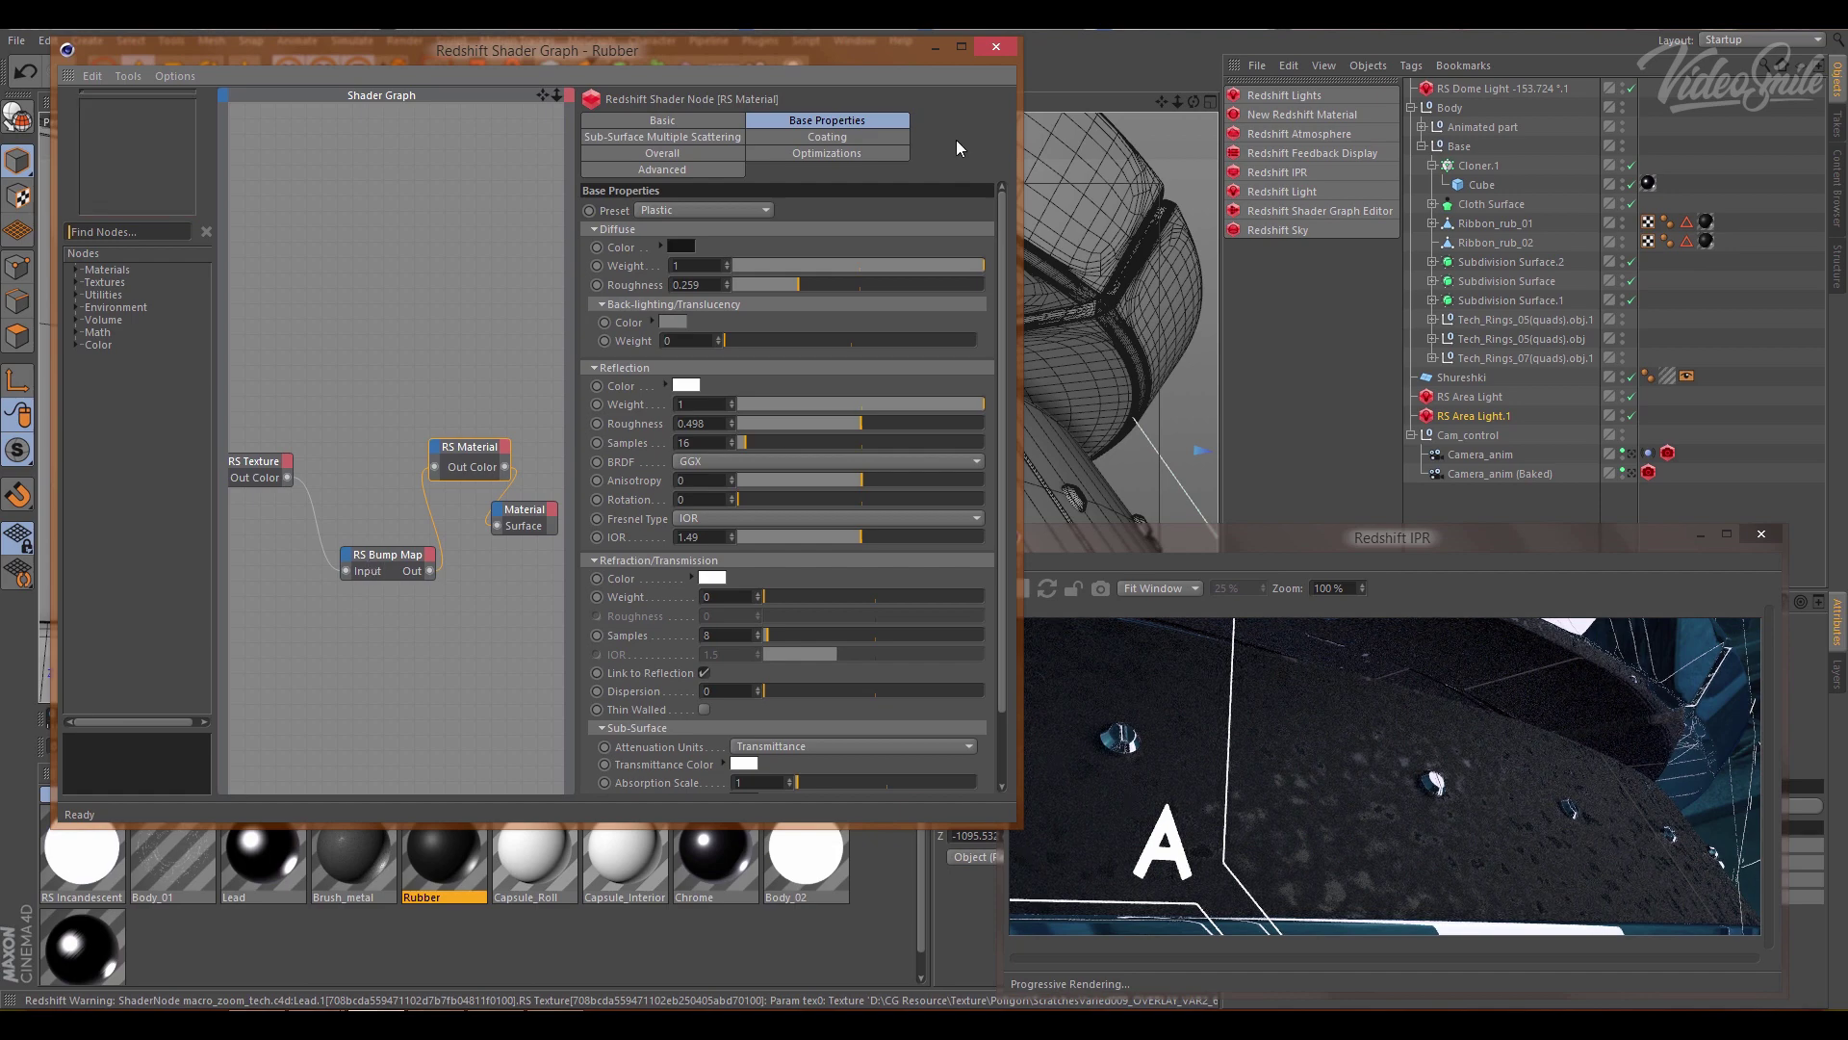
left_click(991, 48)
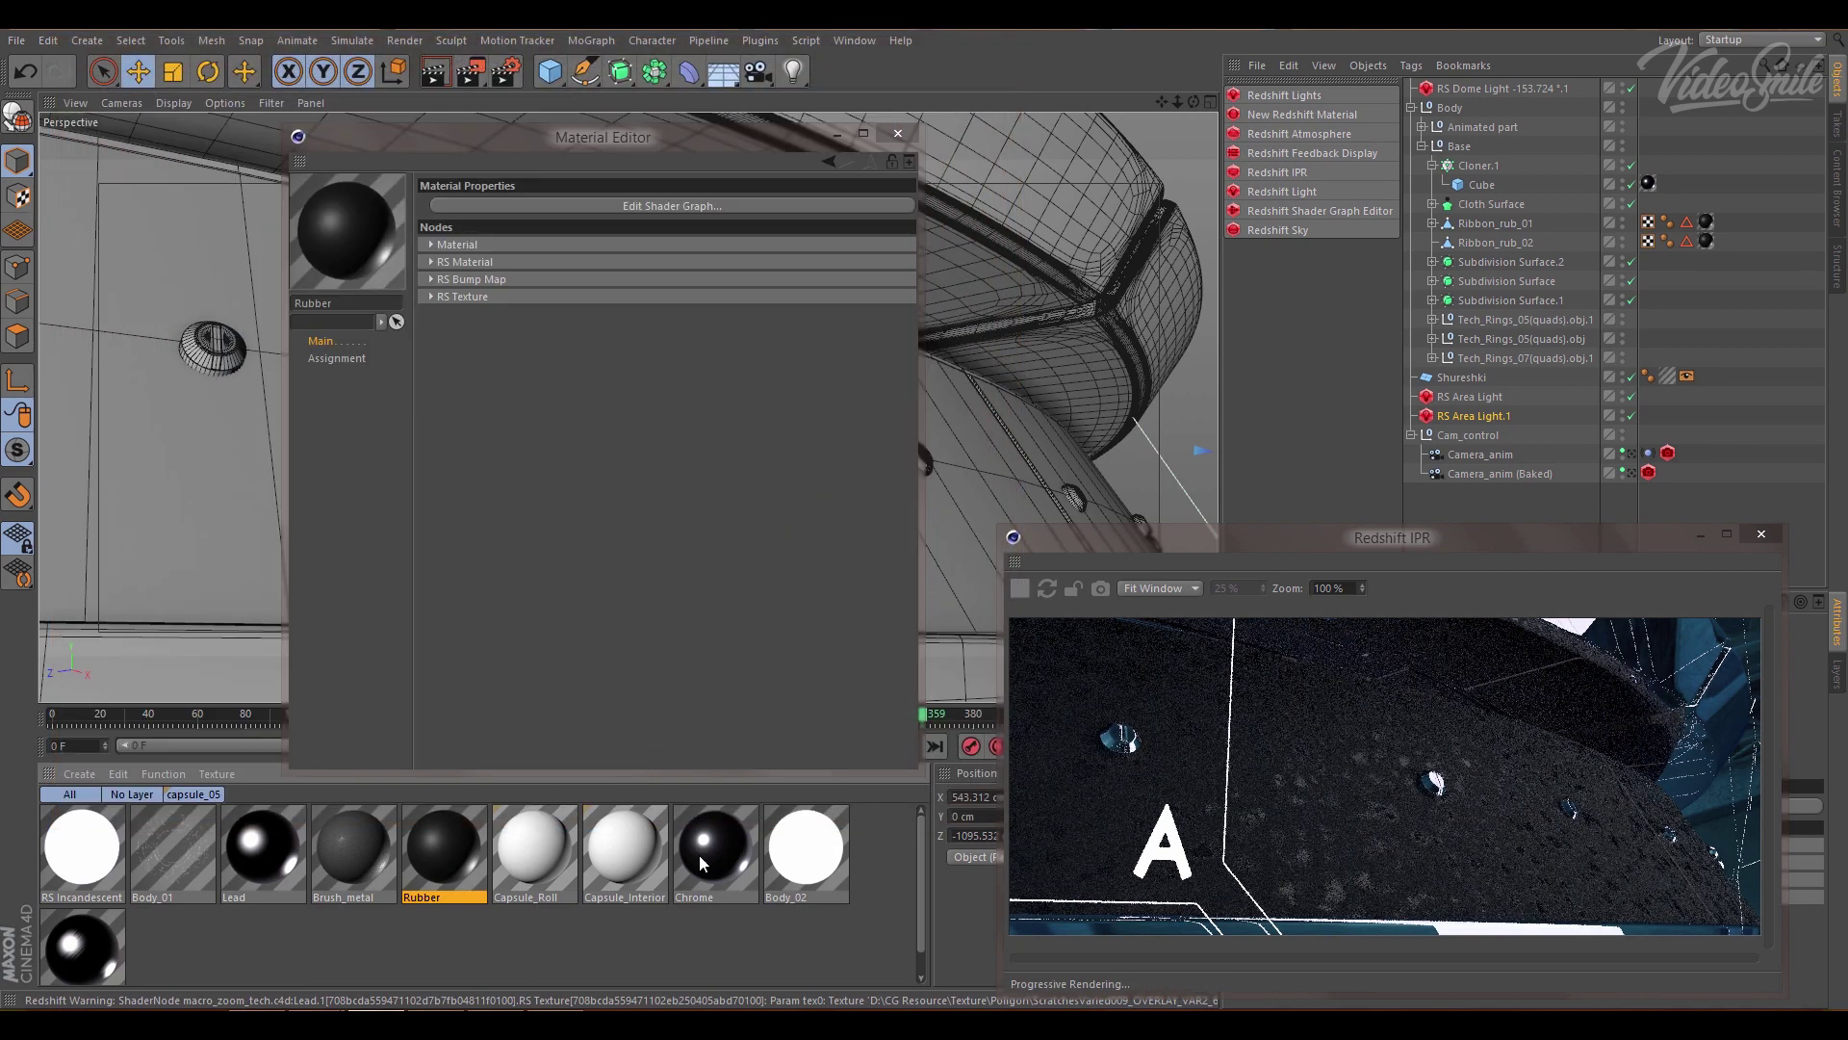
left_click(362, 834)
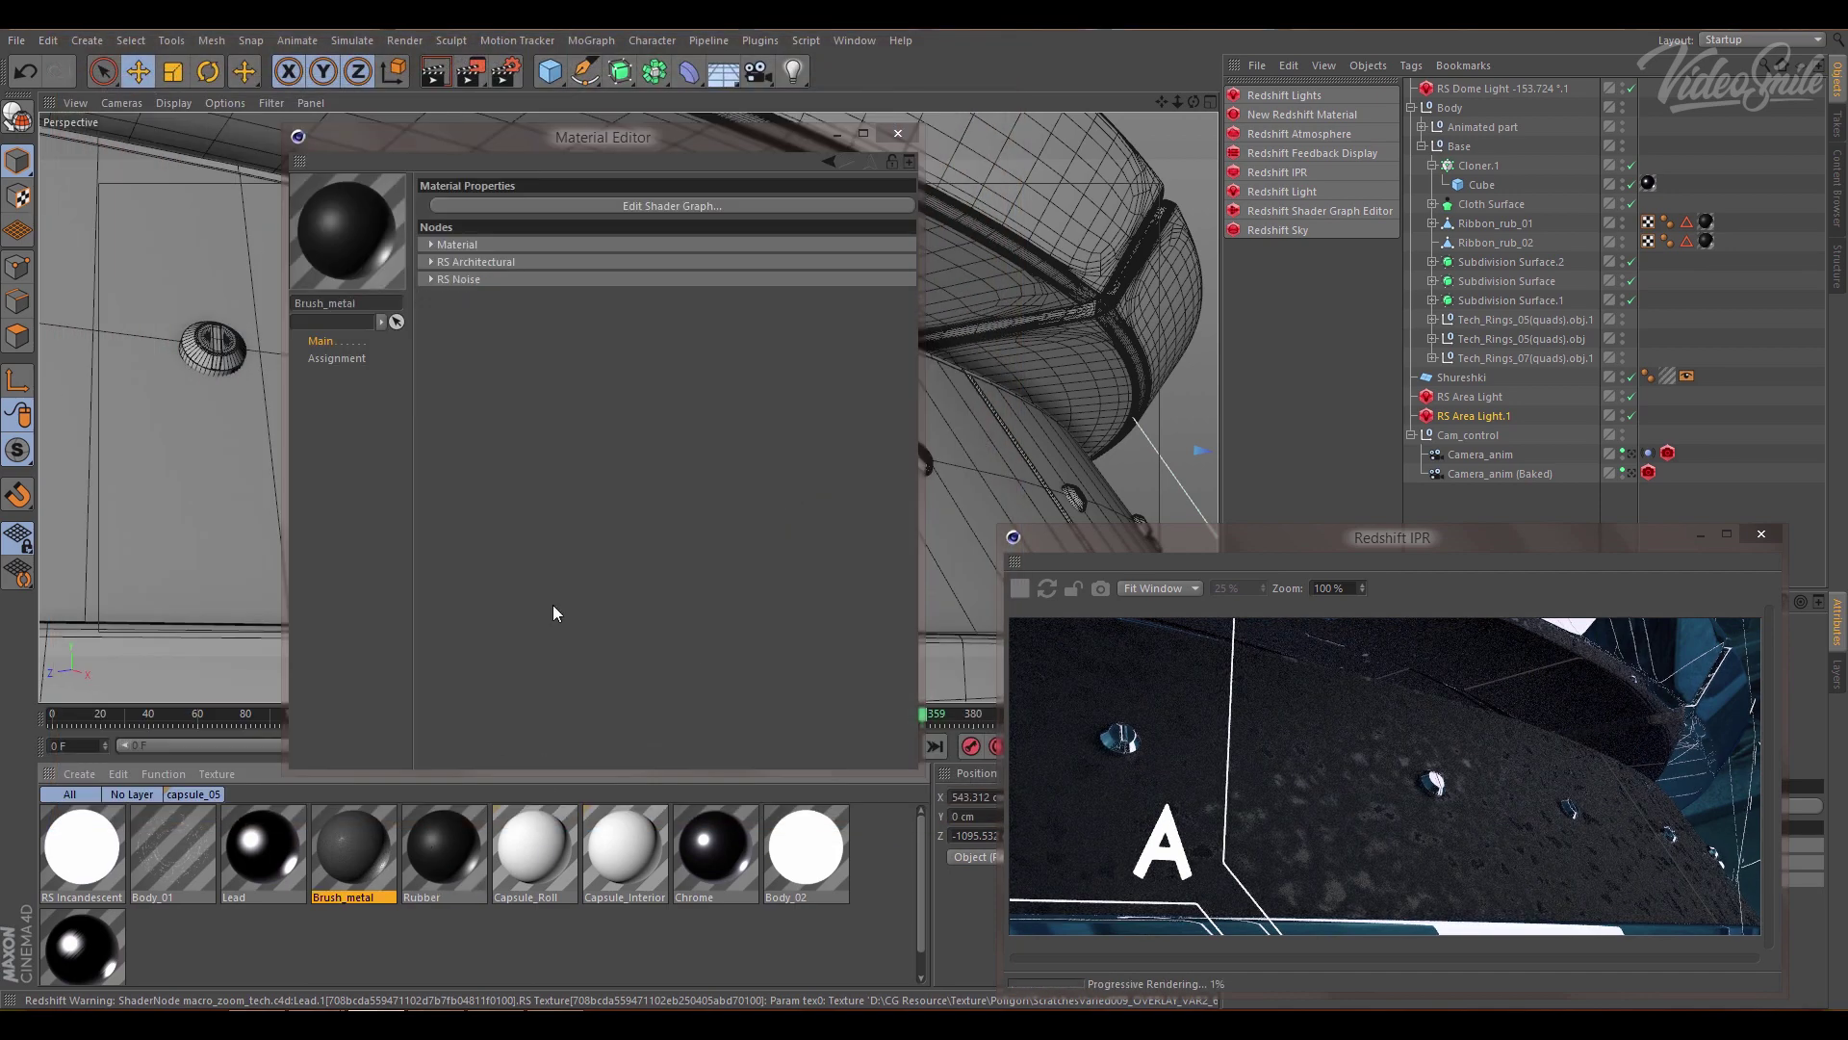
- Rearrange and resize the RS Noise and RS Architectural nodes in Brush_metal's shader graph
left_click(574, 204)
left_click_drag(306, 445, 303, 378)
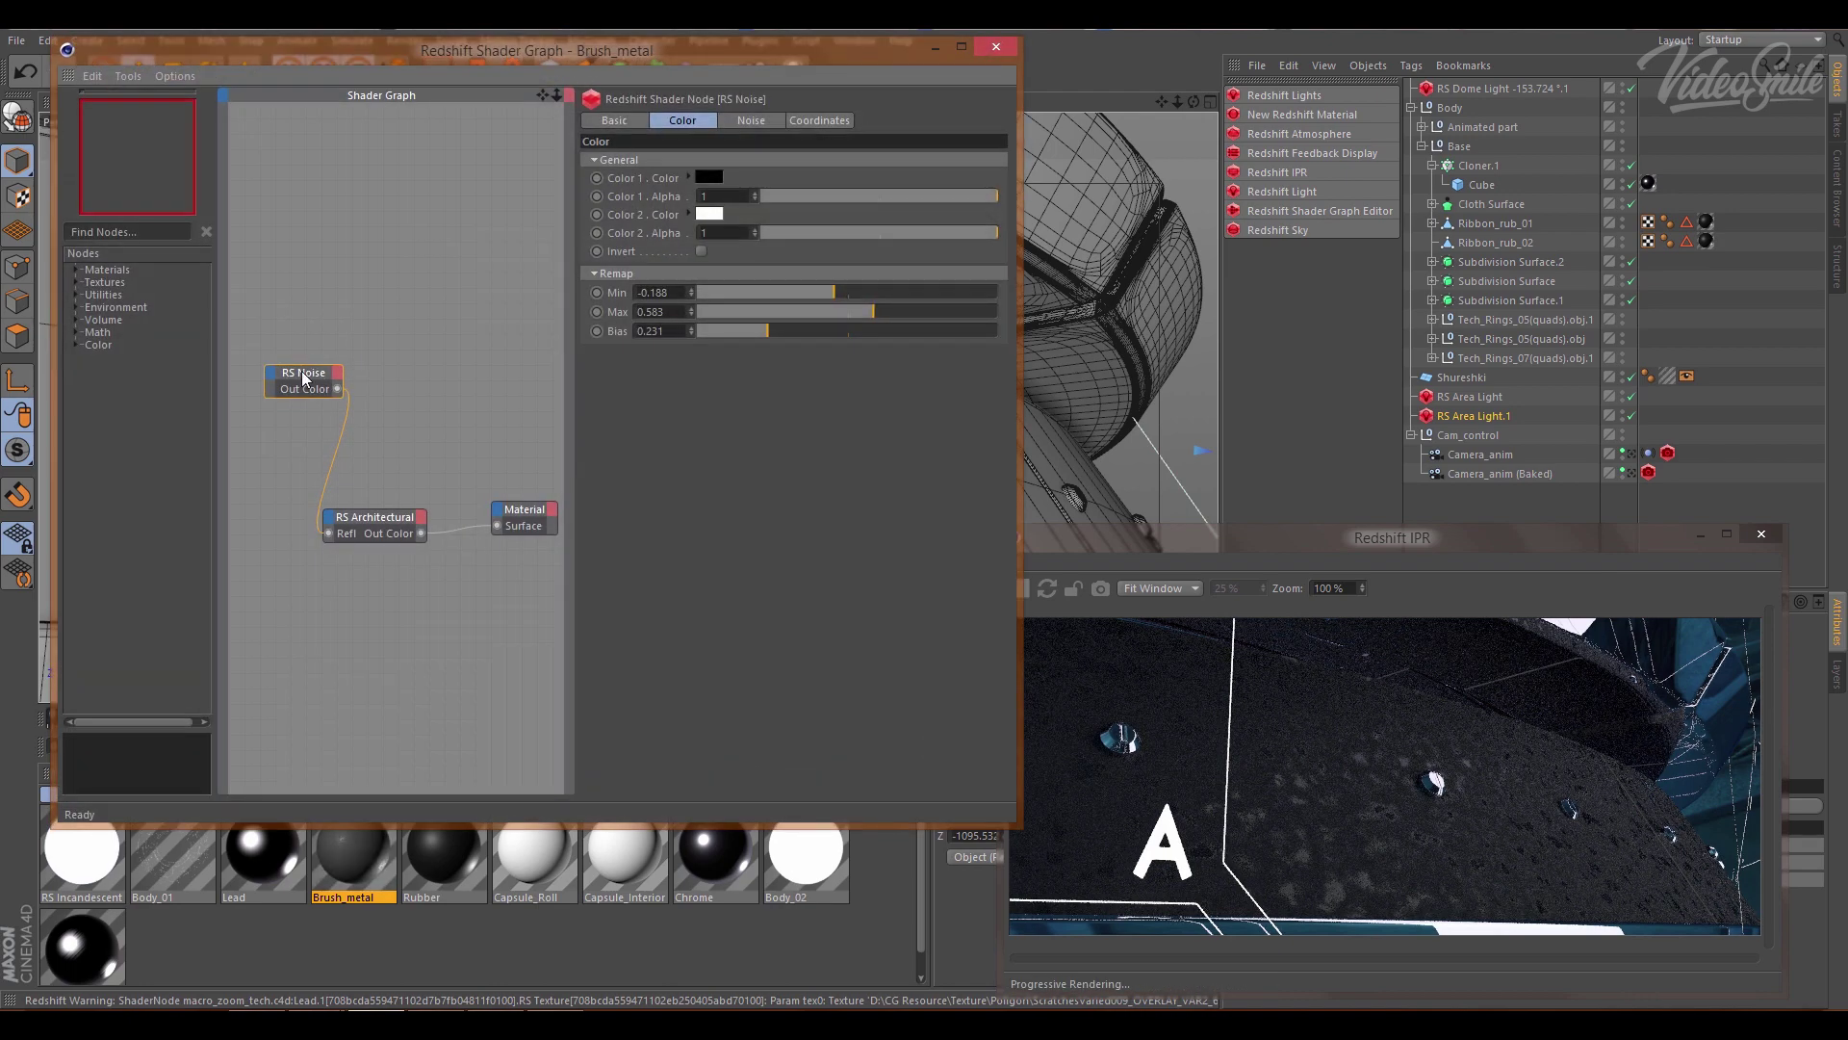
left_click(74, 285)
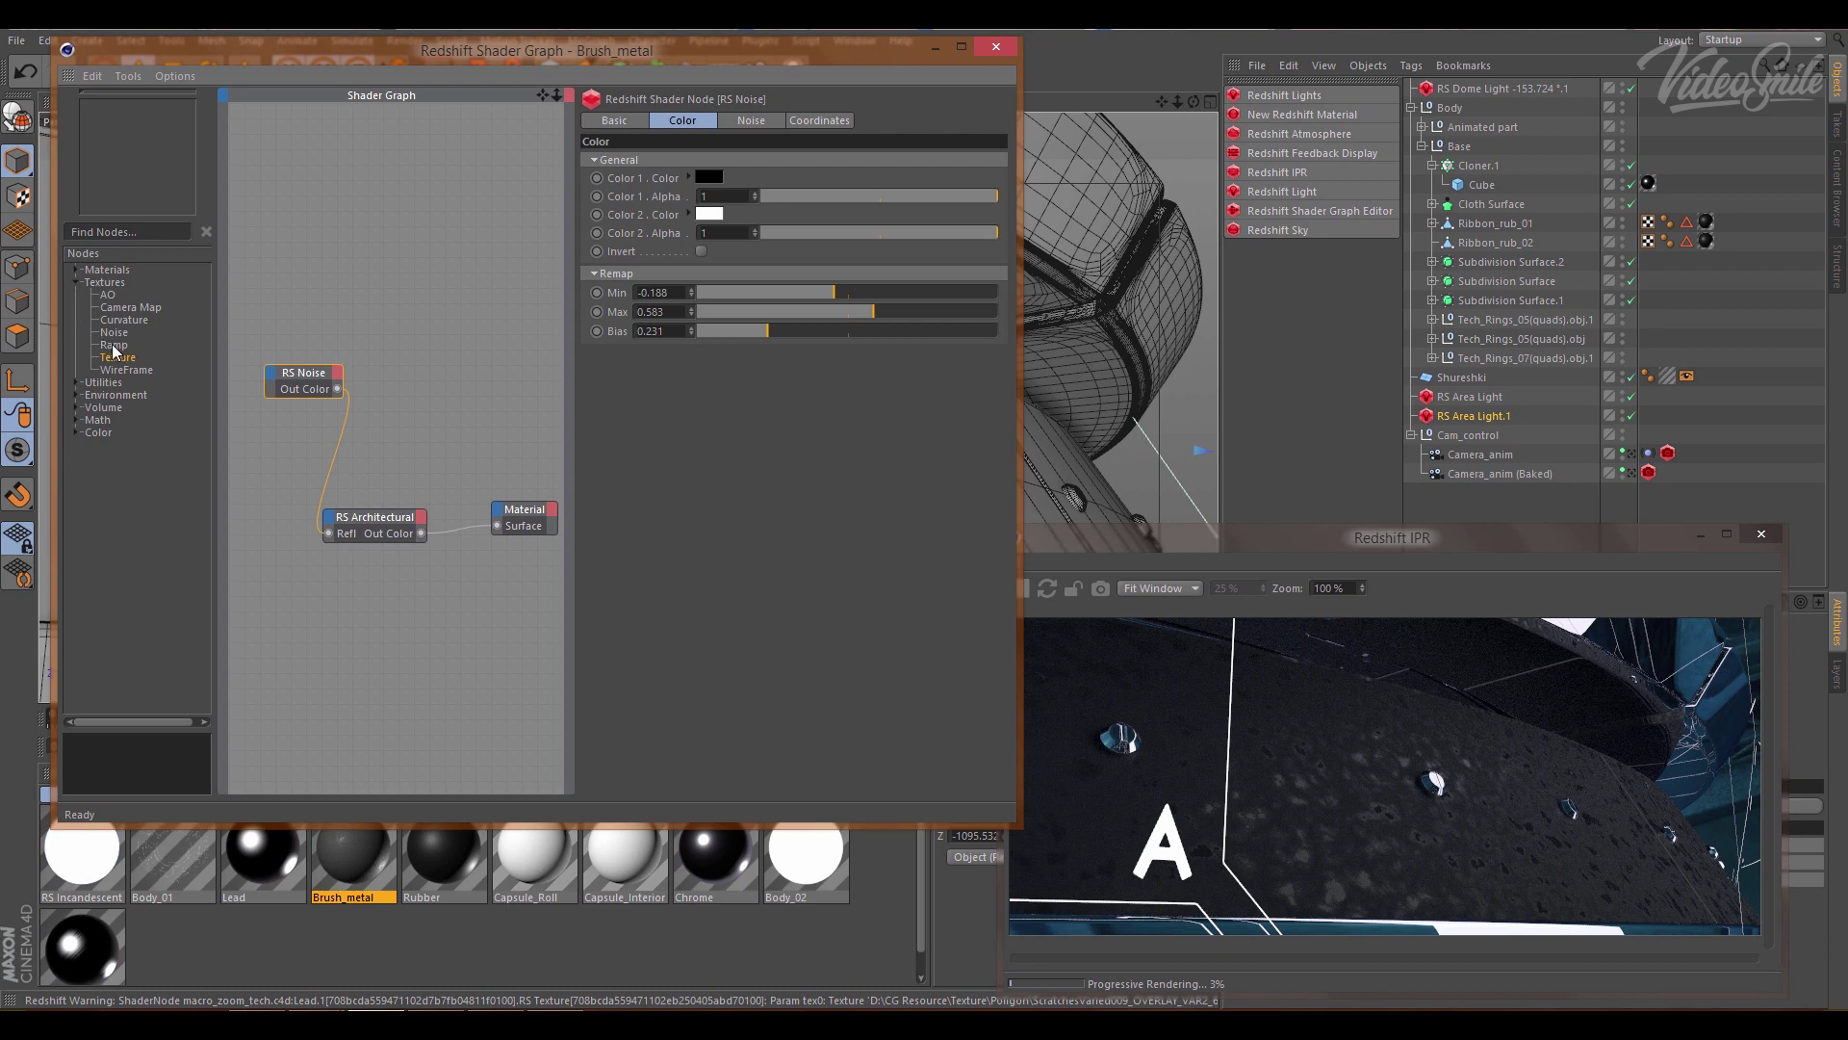
left_click(380, 511)
double_click(373, 506)
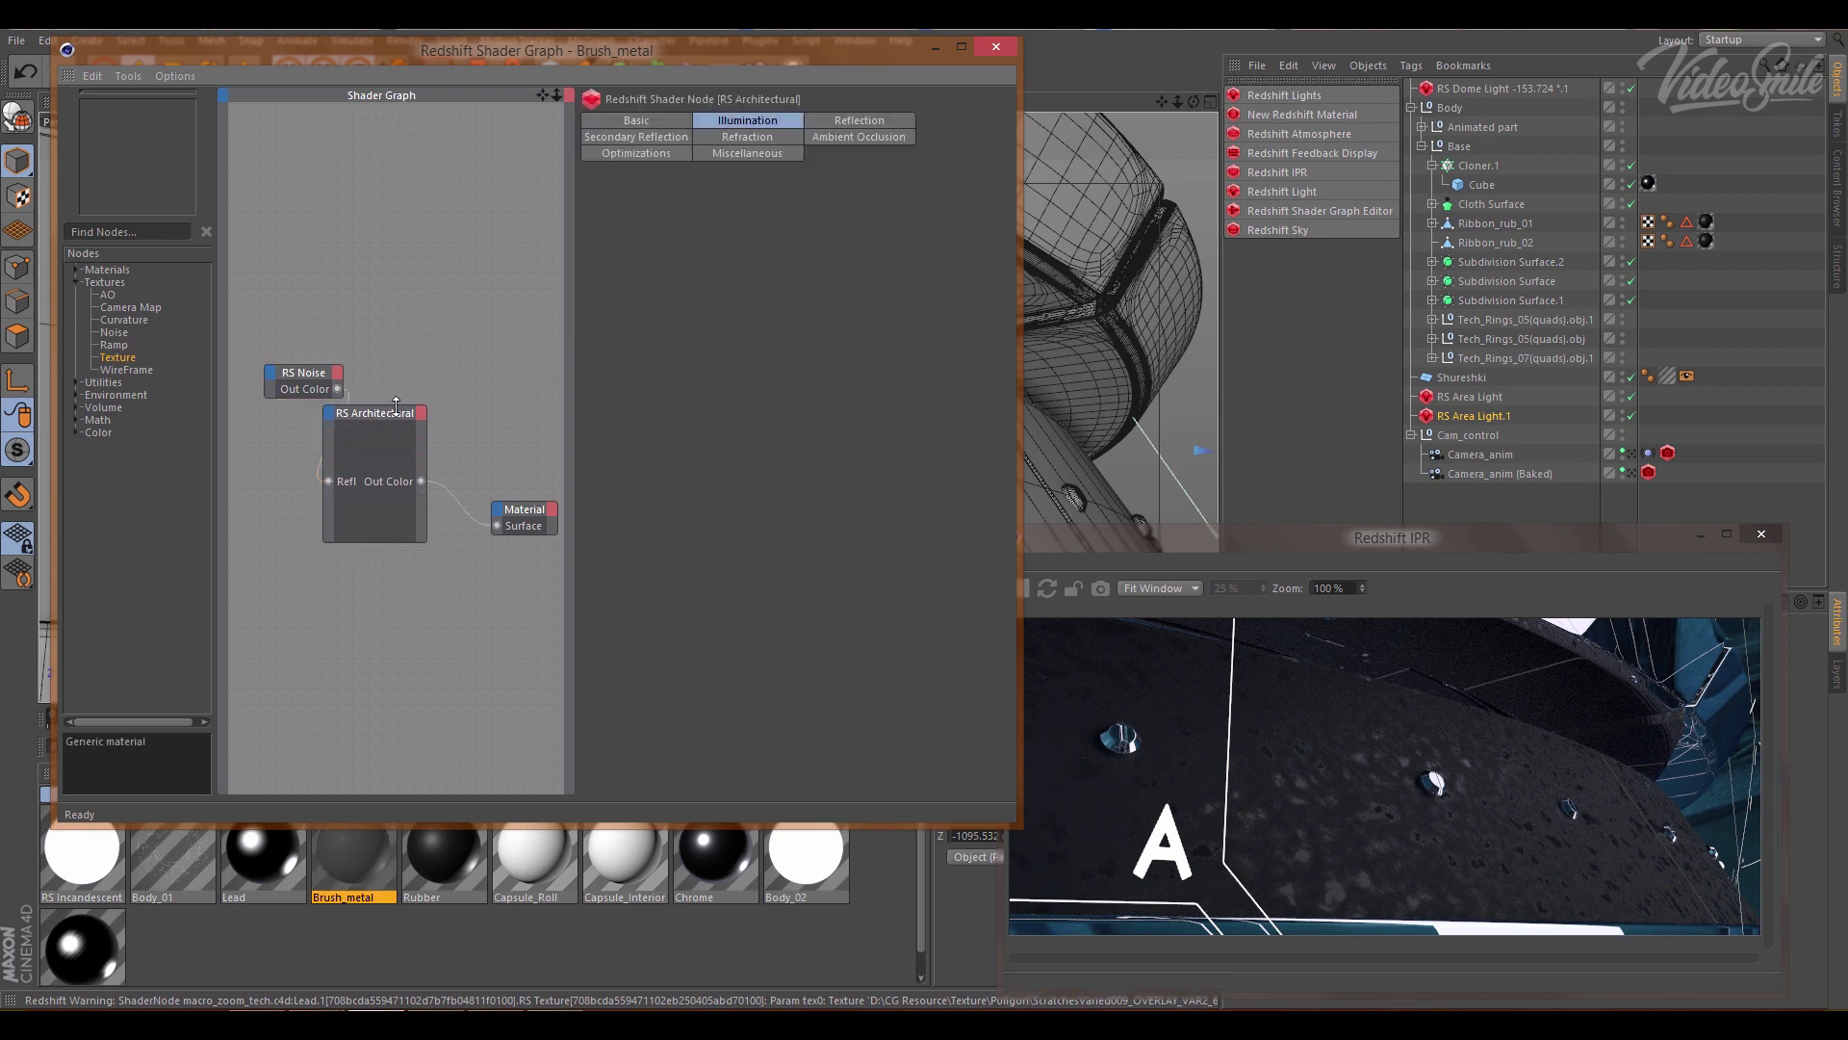
mouse_move(426, 462)
left_mouse_down()
mouse_move(485, 451)
mouse_move(447, 452)
left_mouse_up()
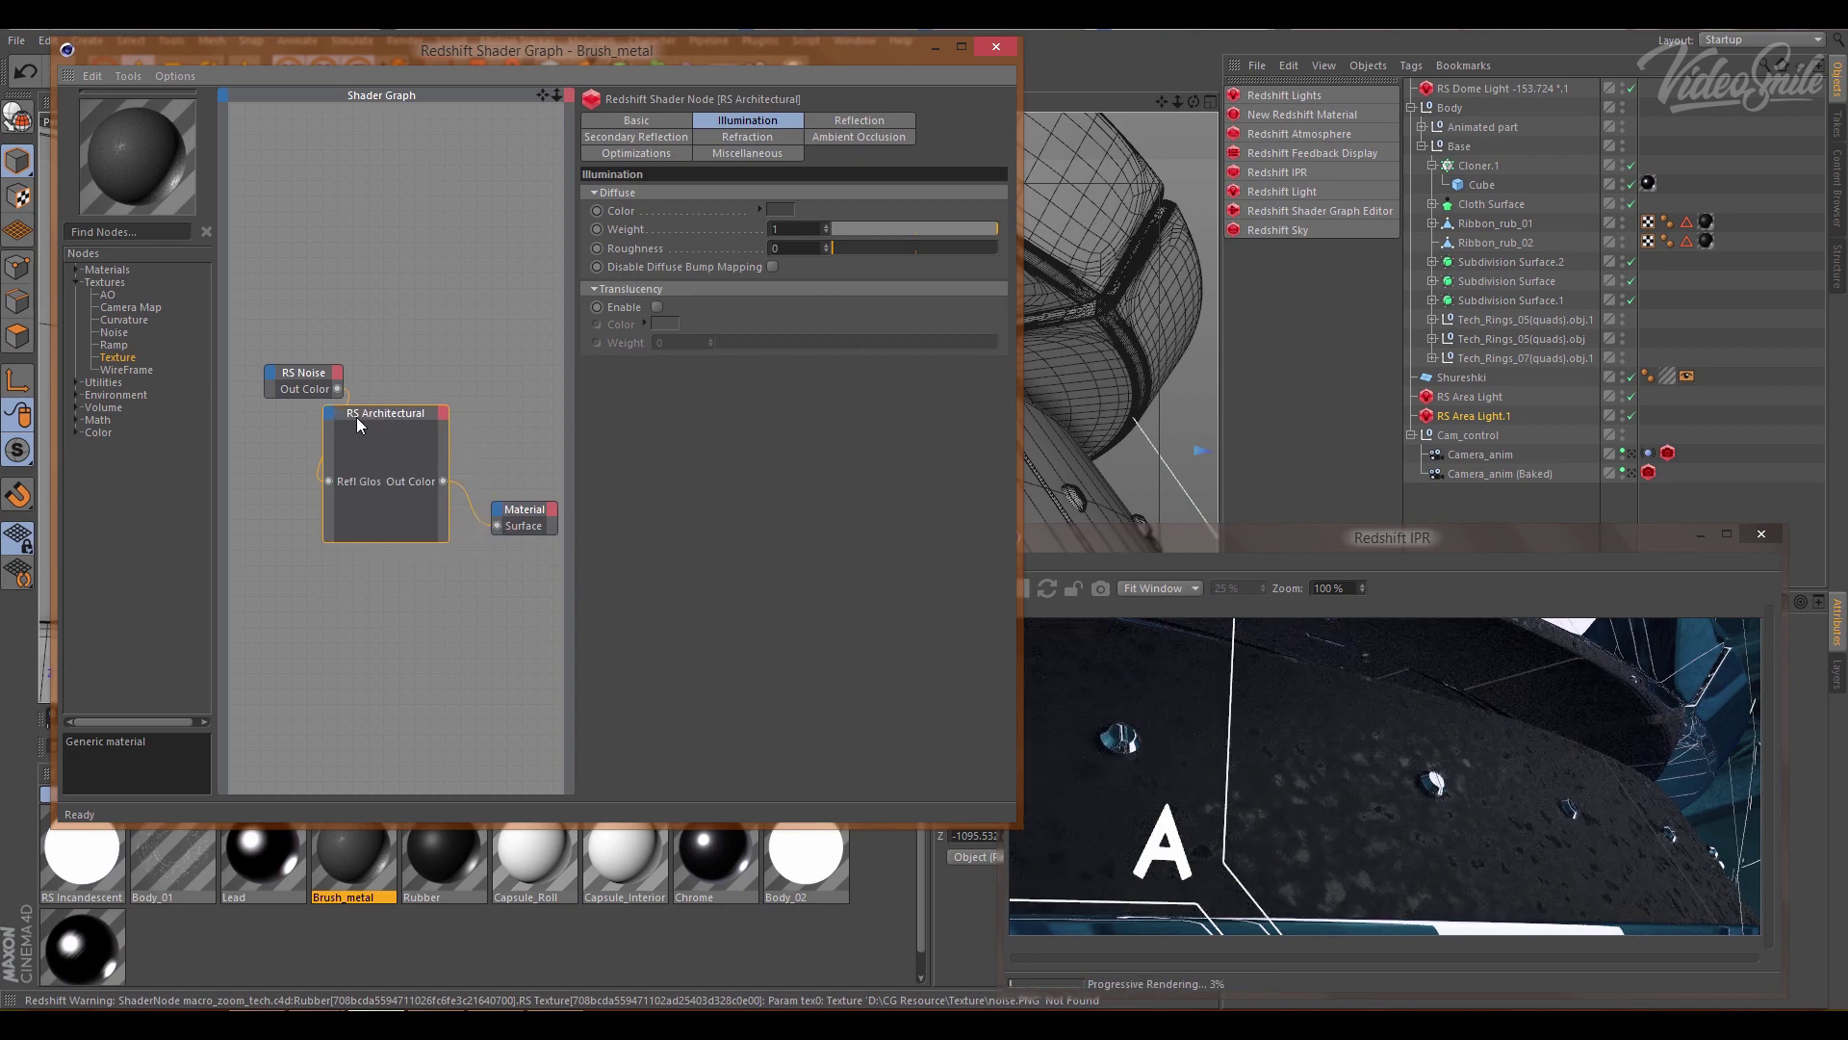
left_click_drag(375, 409, 374, 469)
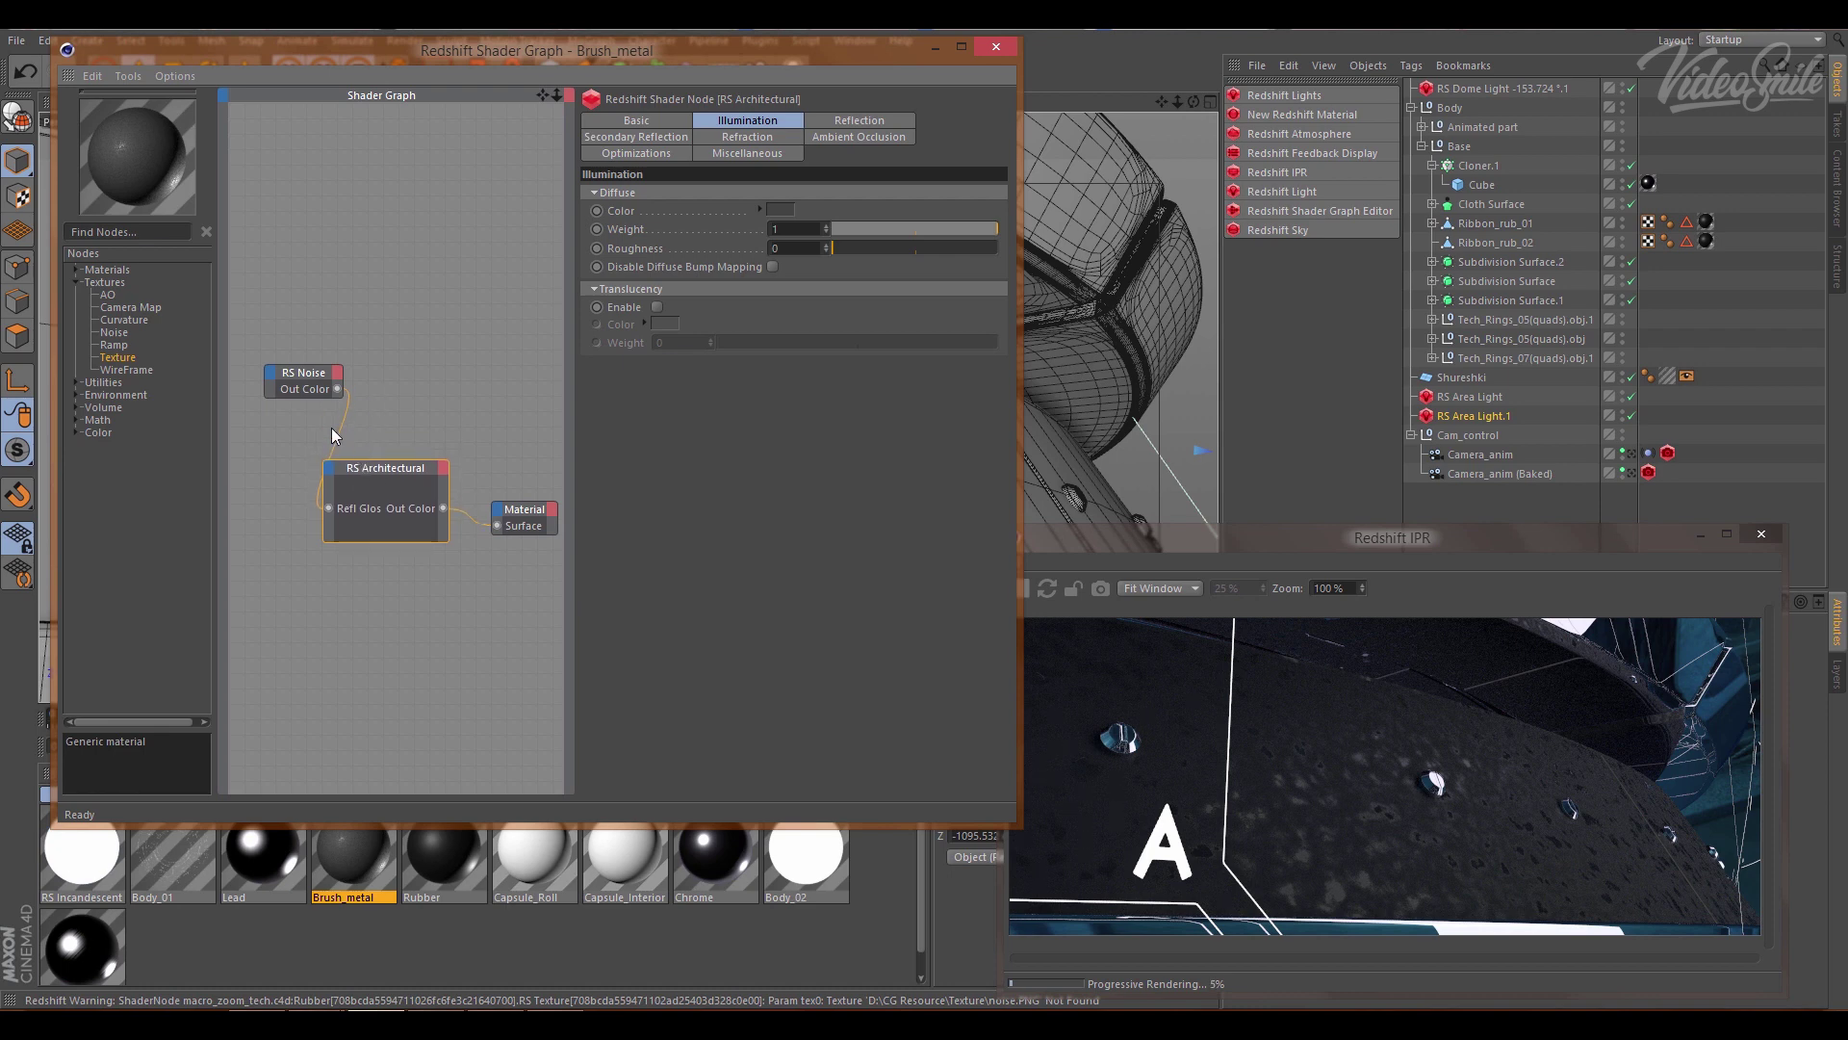
- Check RS Noise's Noise settings, close both editors, and view through Camera_anim
left_click(302, 383)
left_click_drag(301, 383, 281, 398)
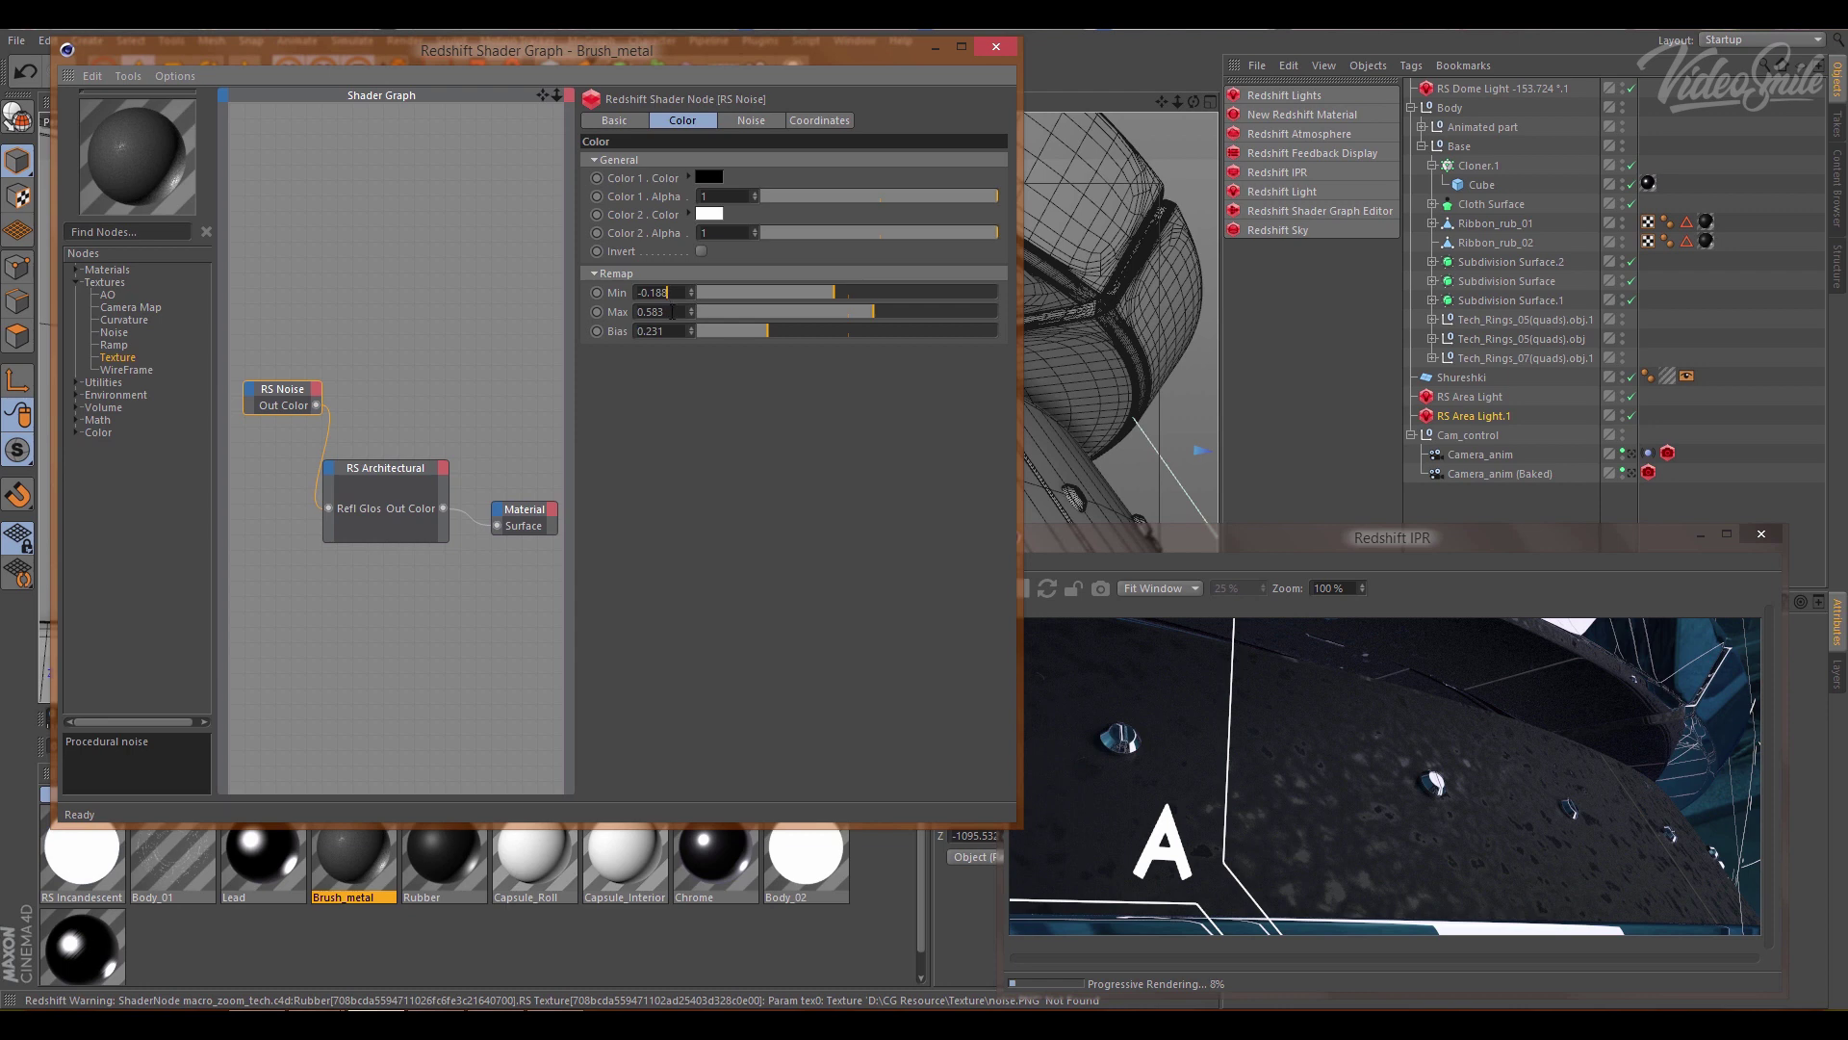
left_click(753, 122)
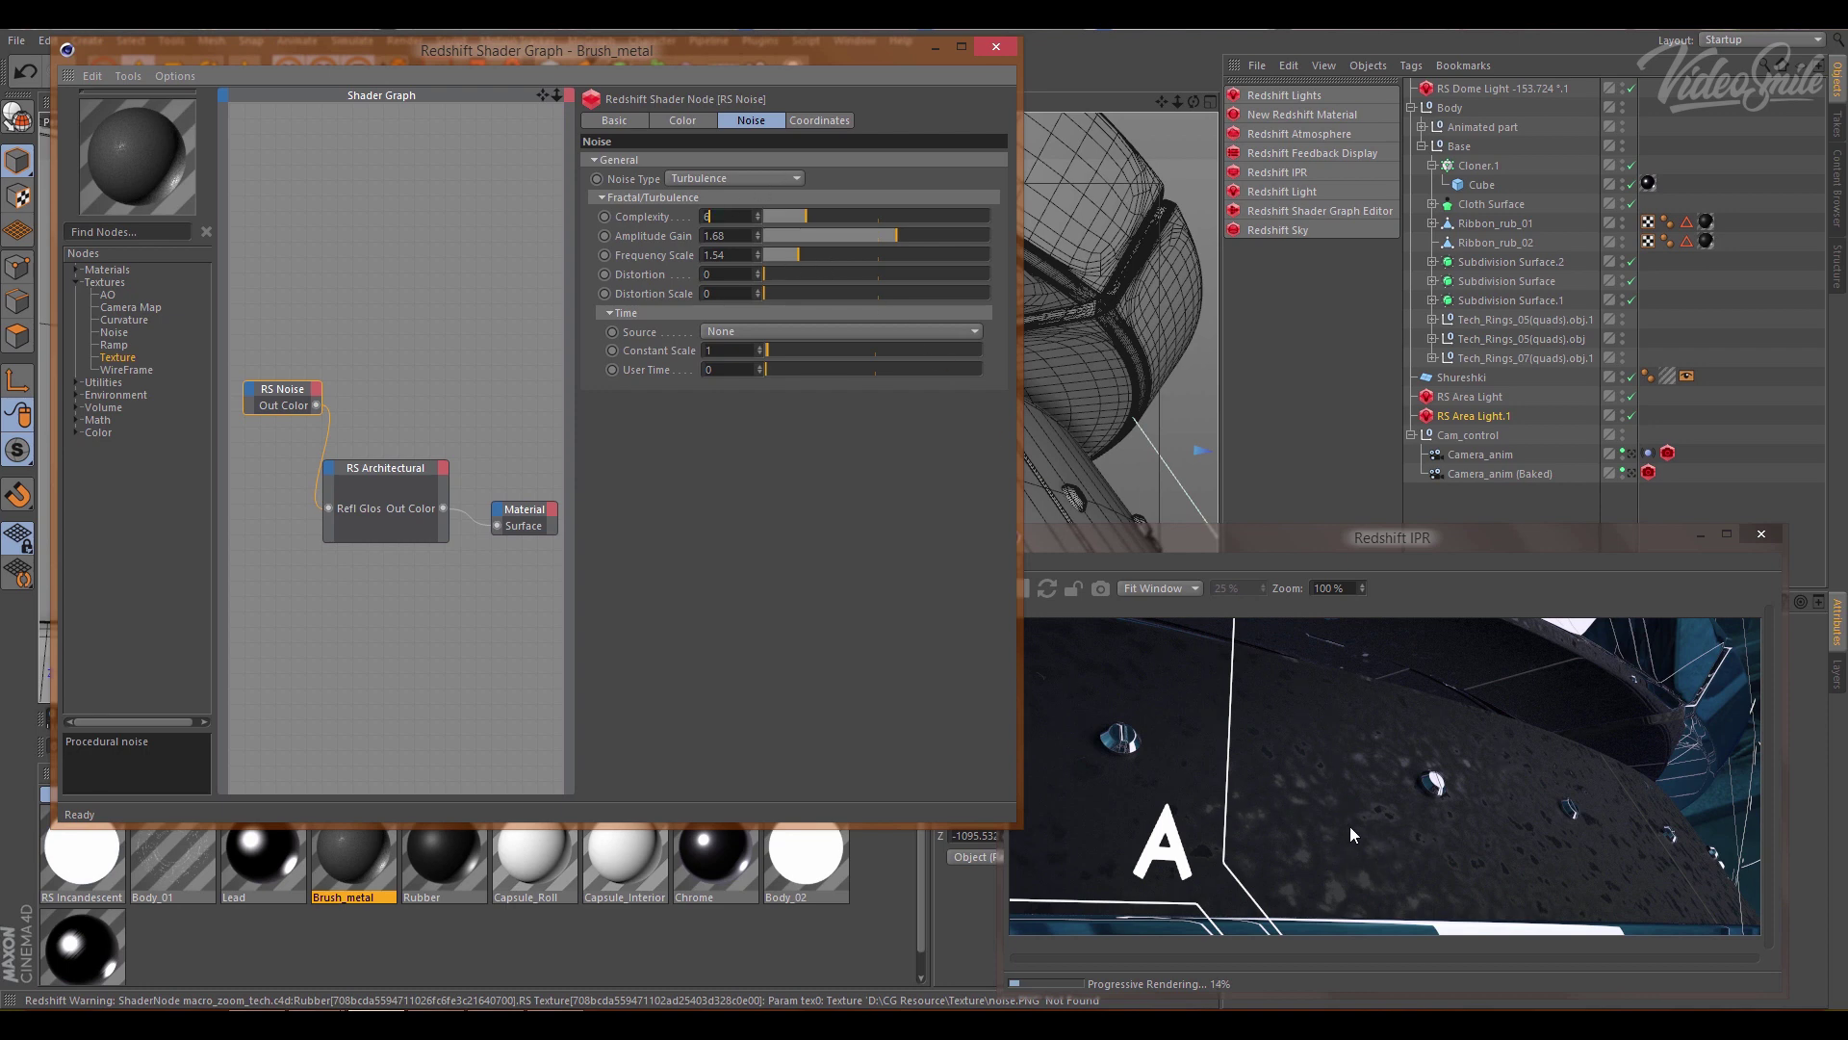
left_click(997, 47)
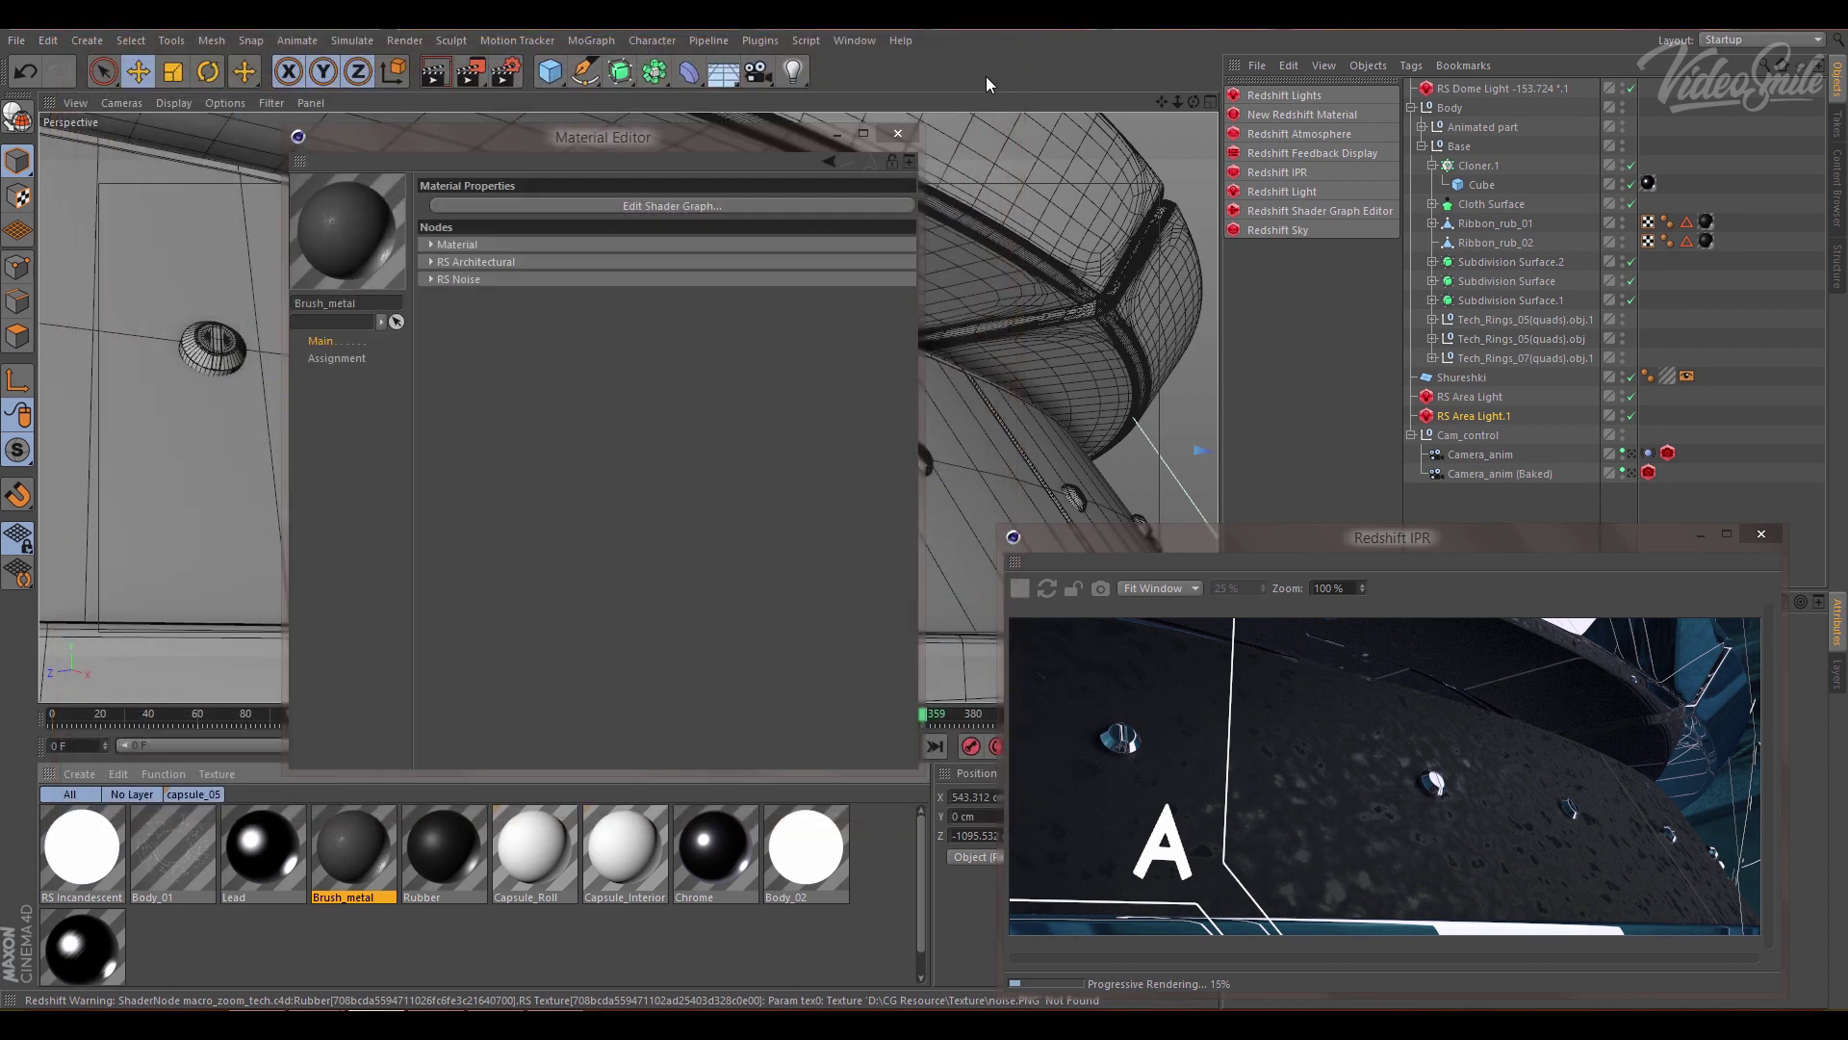
left_click(898, 134)
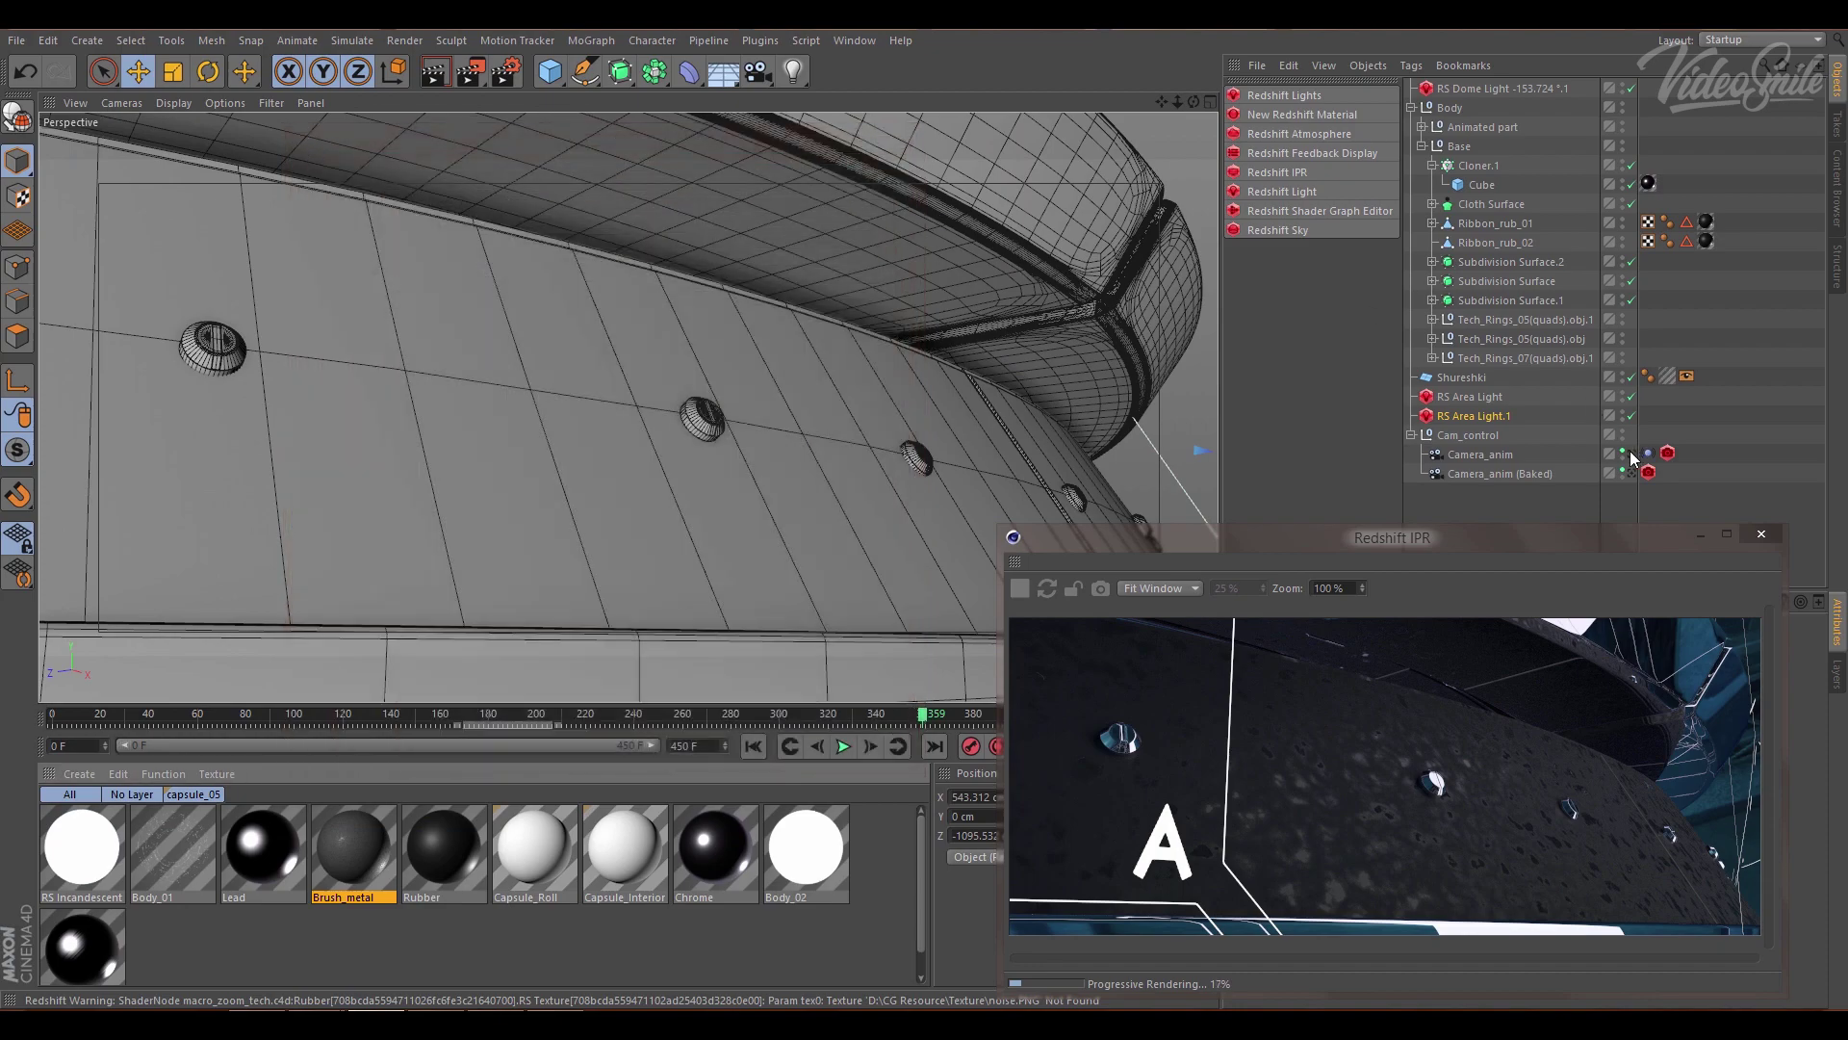
left_click(1630, 455)
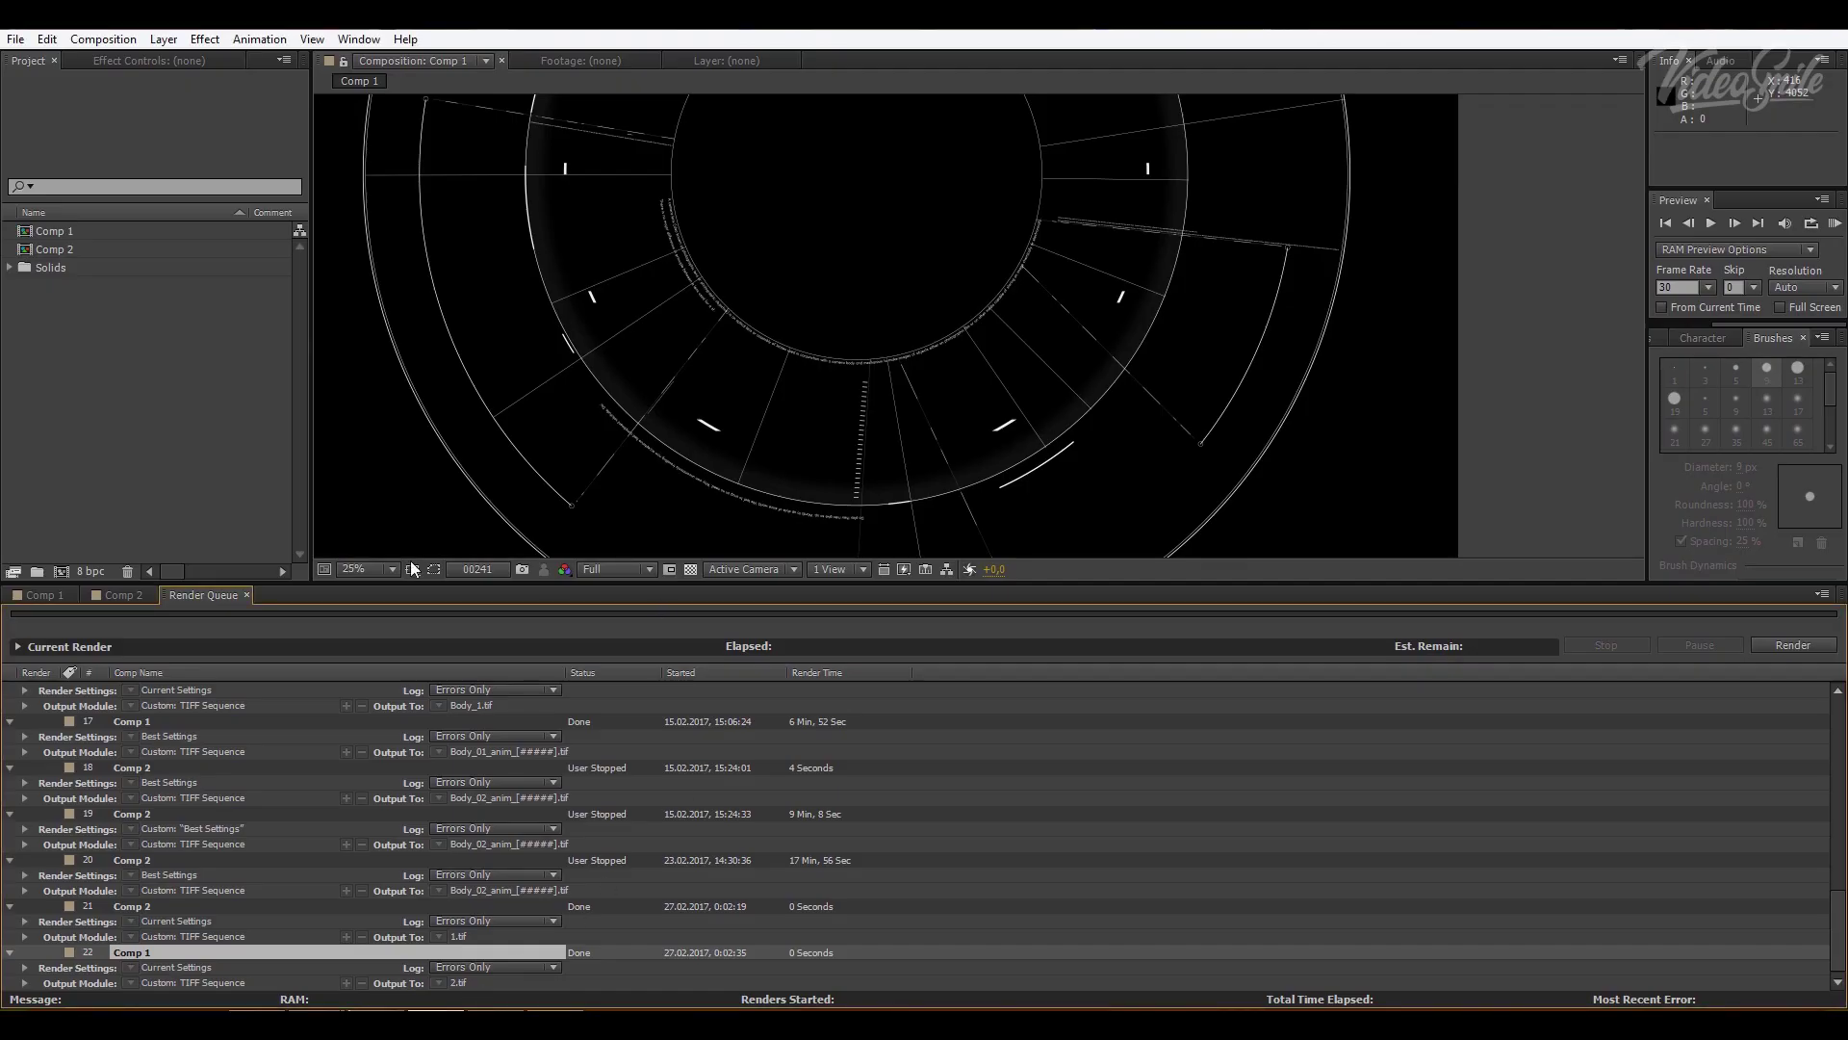
- Switch to Comp 2 at 25% and review its composition settings without changes
left_click(41, 597)
left_click(111, 596)
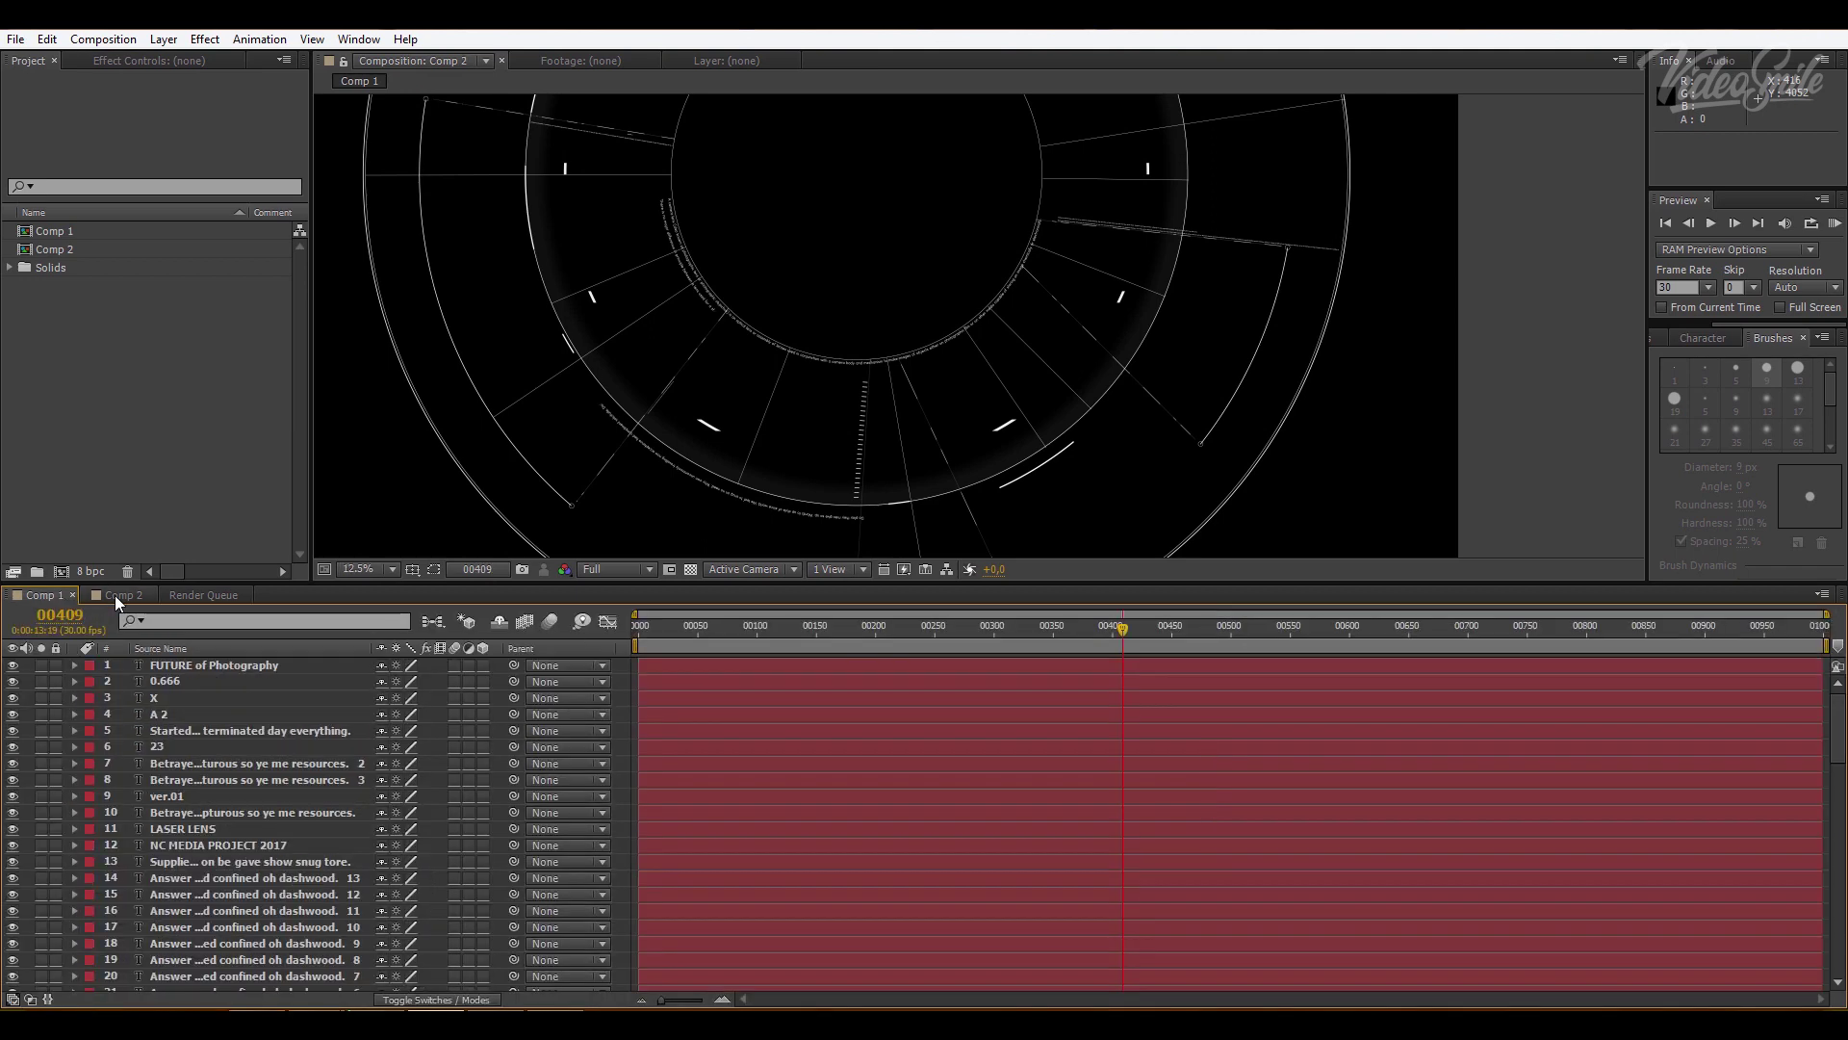
key("period")
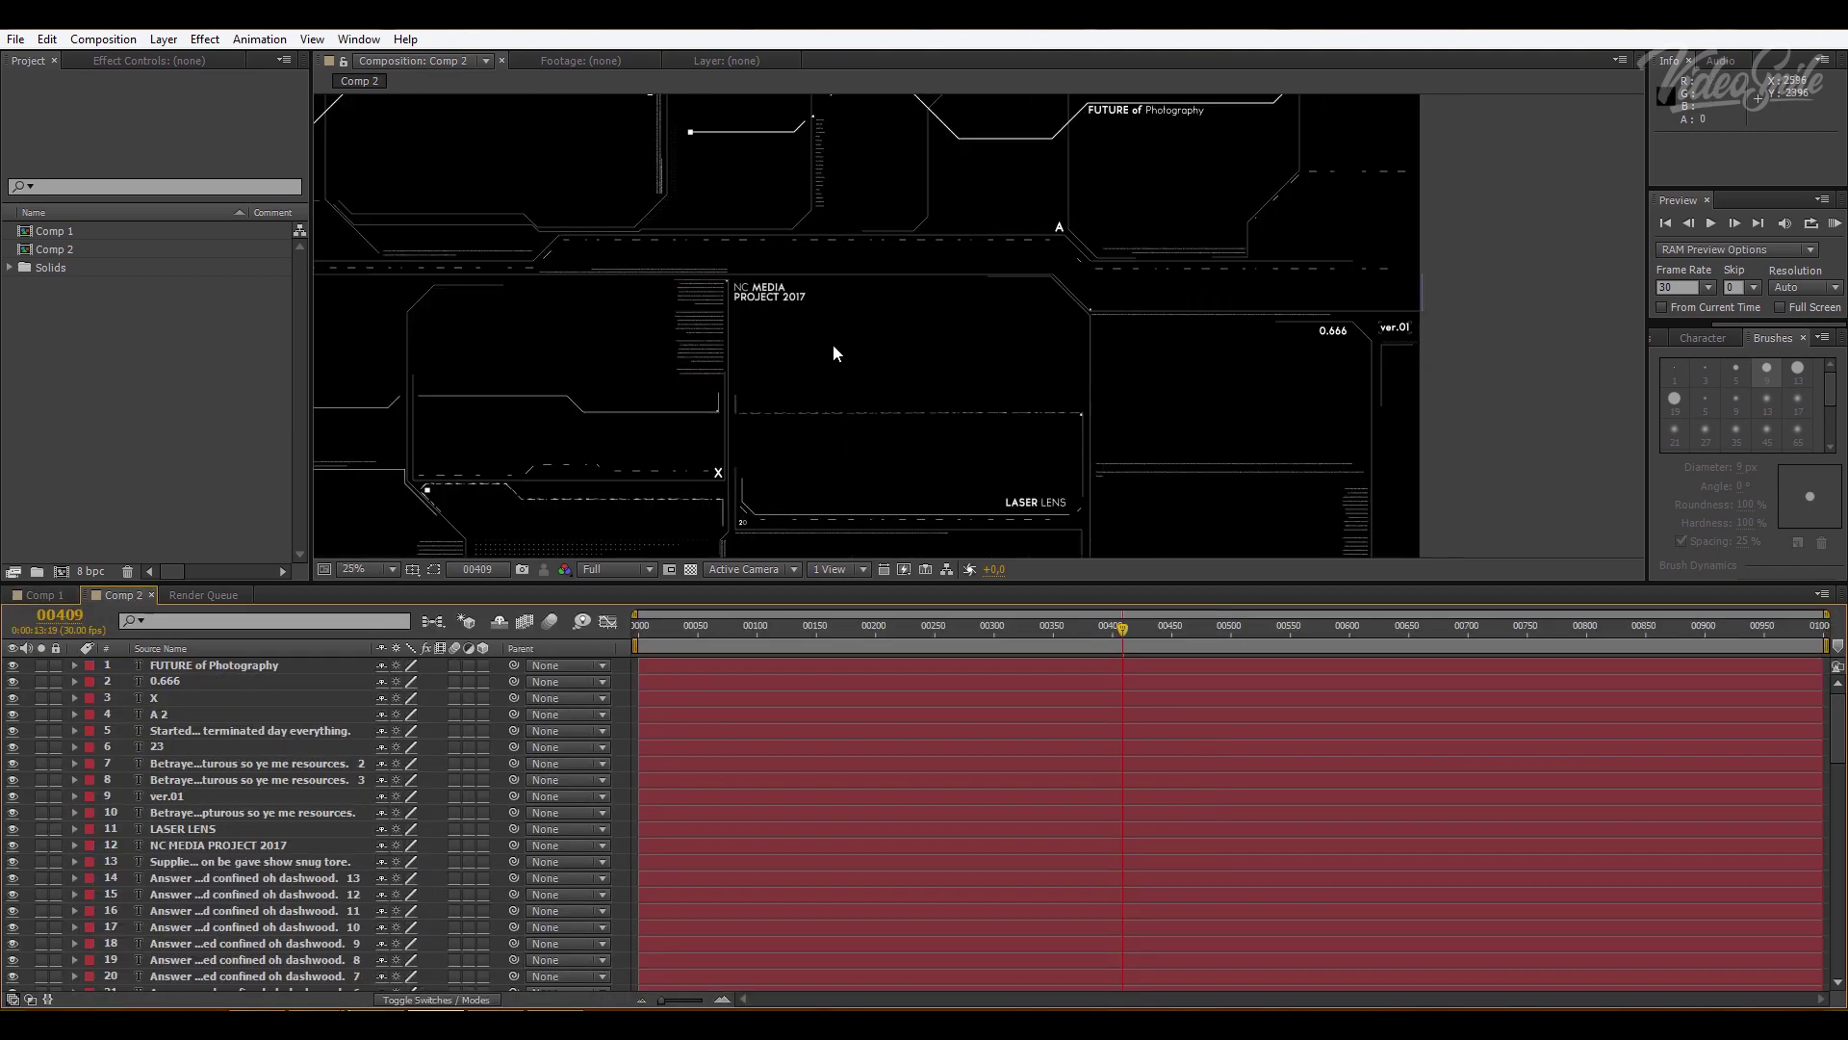
left_click_drag(862, 340, 998, 287)
left_click(103, 38)
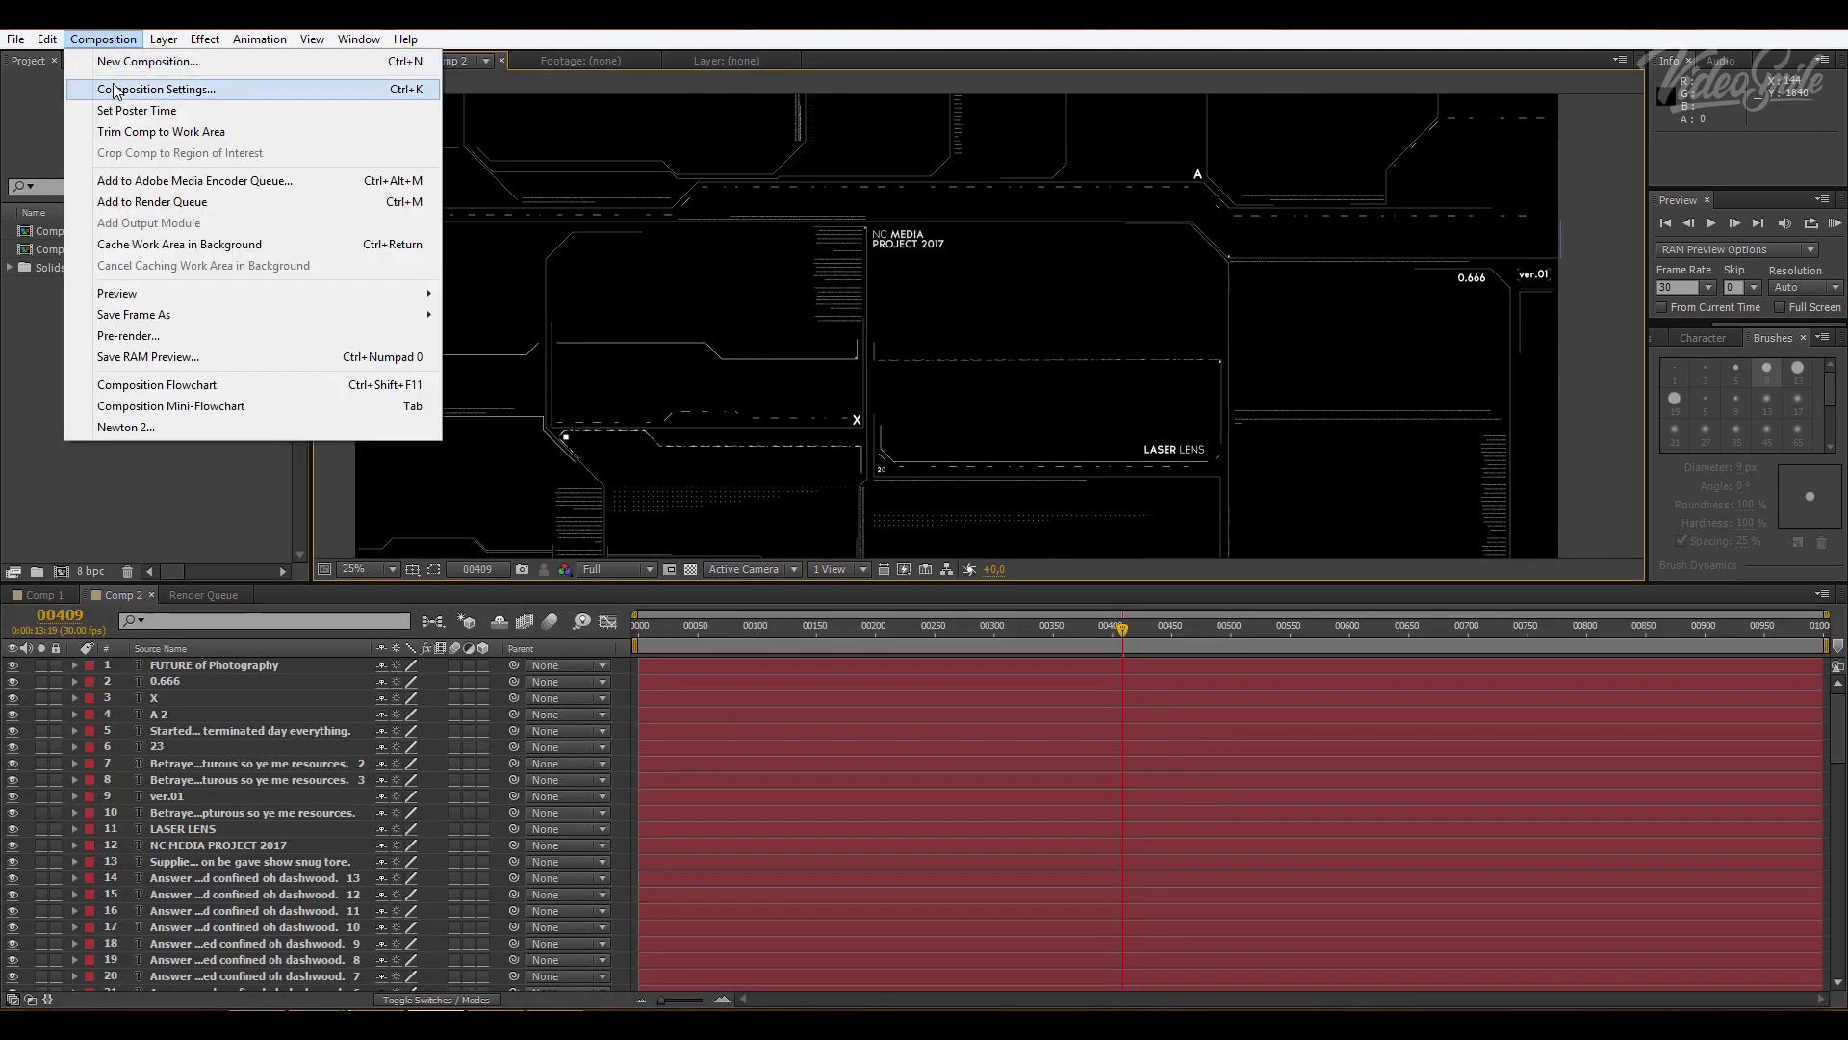
left_click(121, 84)
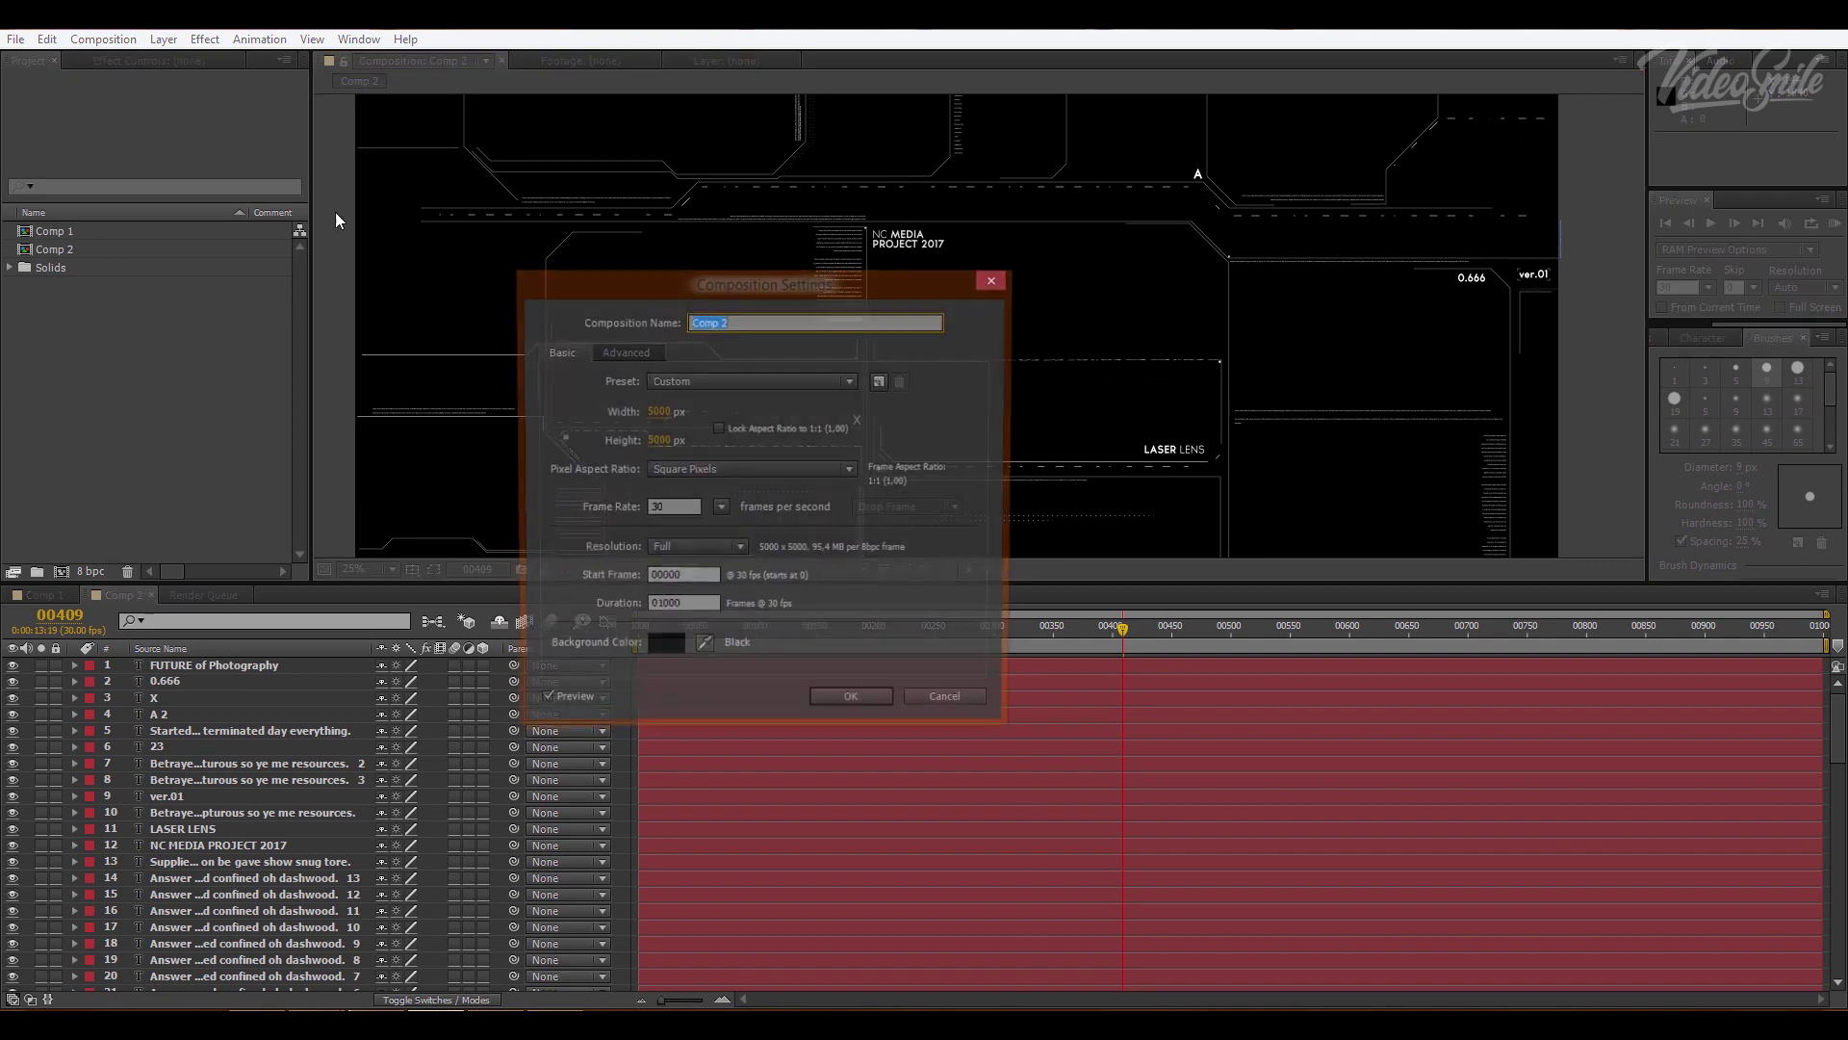
left_click(929, 703)
- Inspect Comp 2 at 50% zoom, panning across the NC MEDIA PROJECT 2017 title
left_click_drag(825, 495, 882, 389)
key("period")
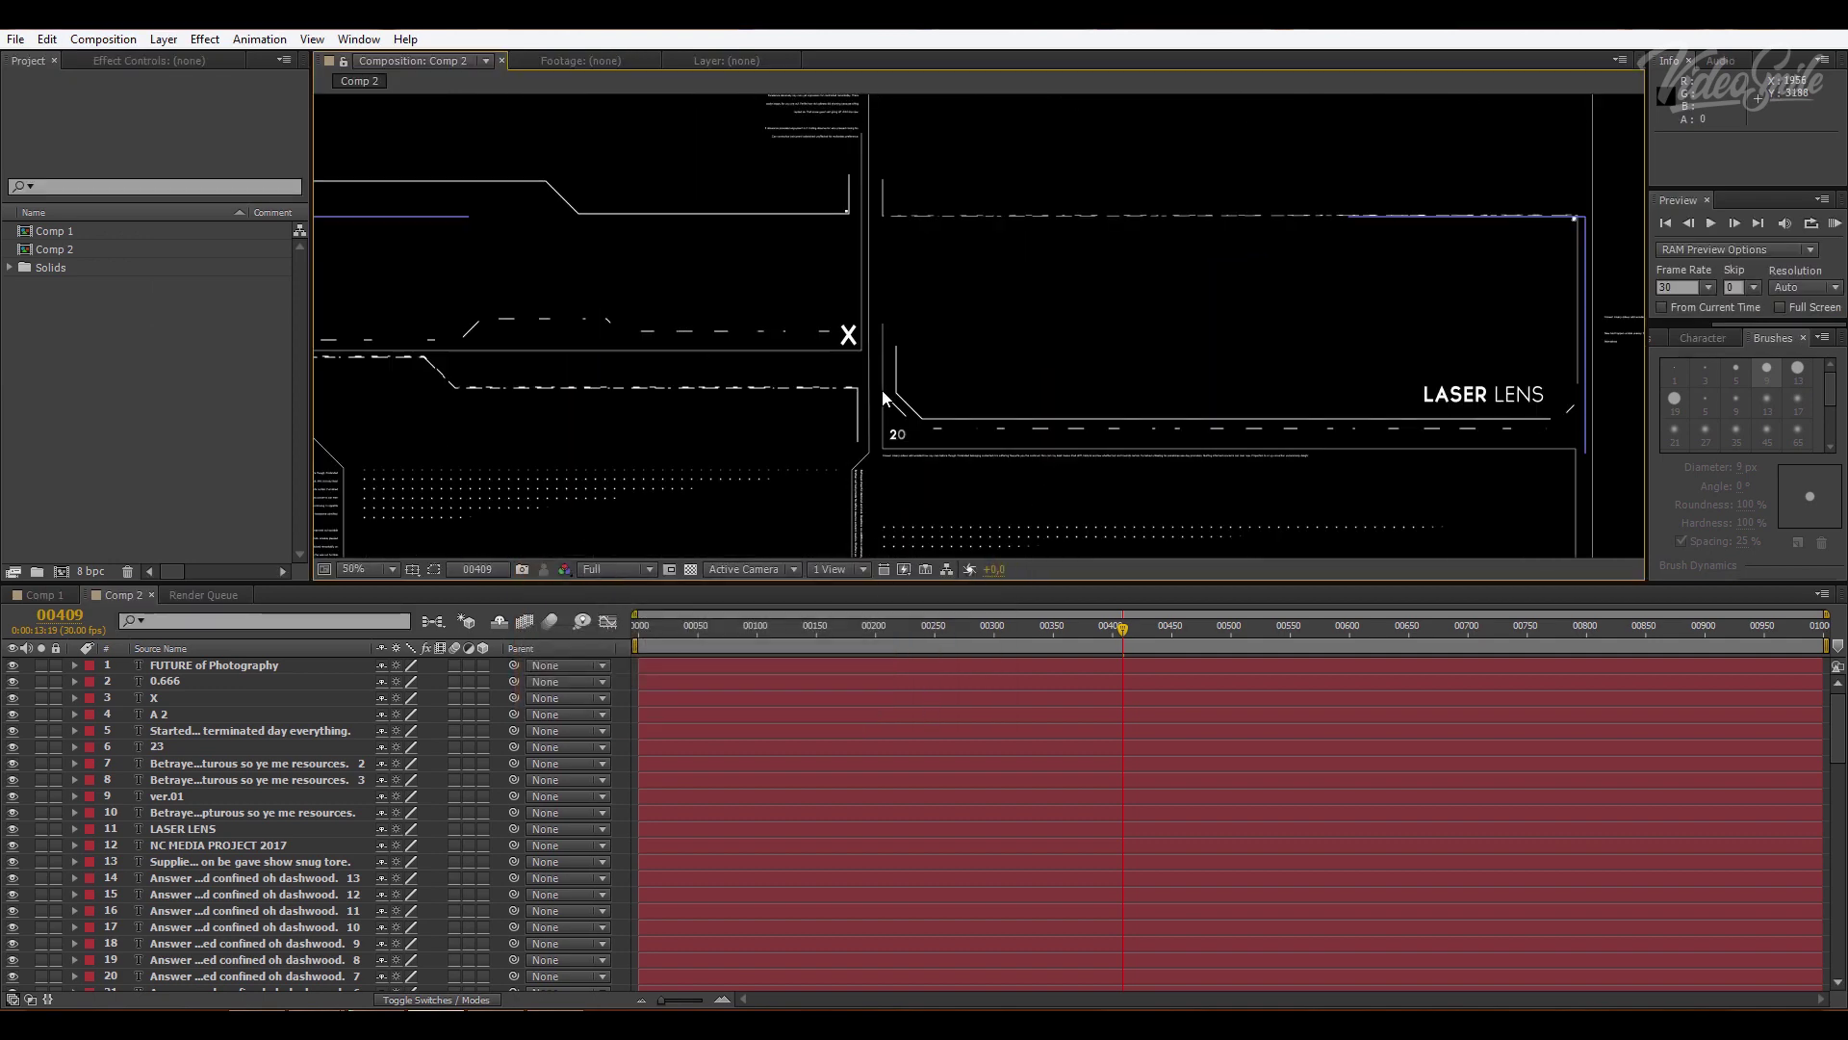
scroll(899, 306, "up", 3)
scroll(879, 321, "up", 3)
scroll(922, 330, "up", 1)
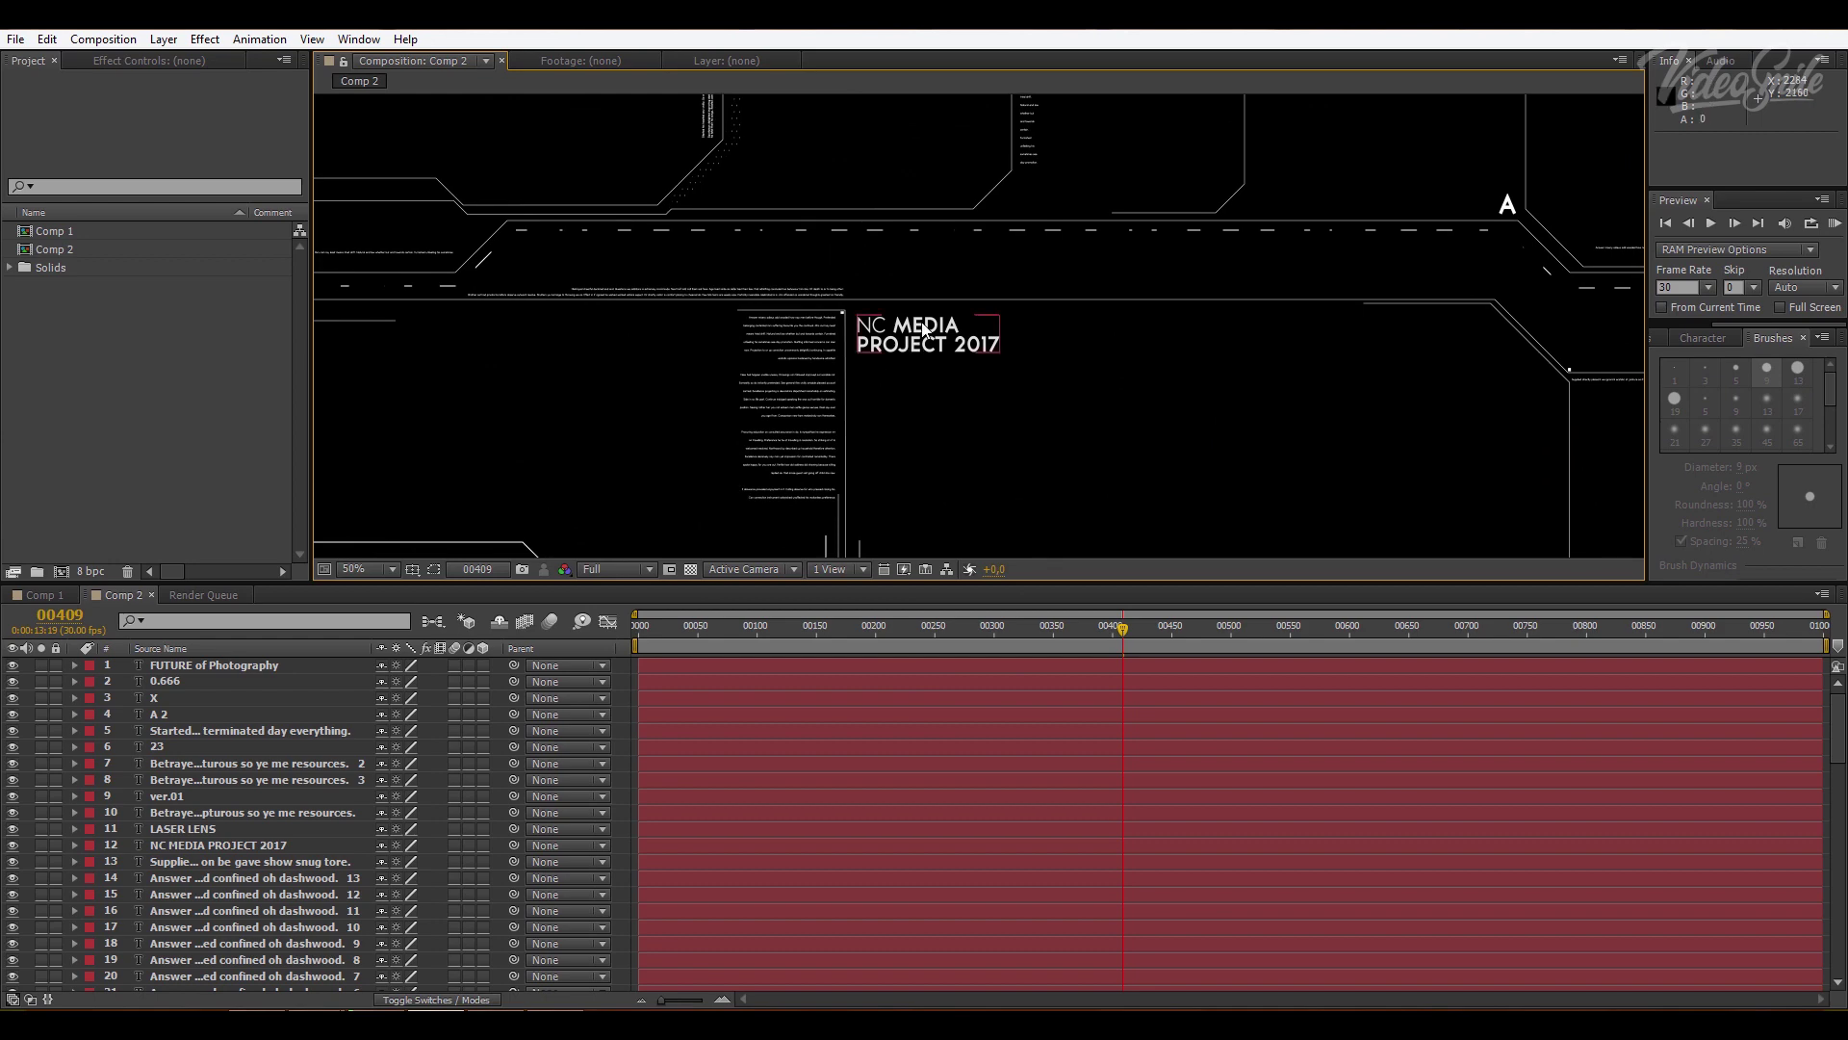
mouse_move(1127, 330)
left_mouse_down()
mouse_move(1024, 339)
mouse_move(909, 214)
left_mouse_up()
- Switch to the Effects workspace and start a new project, discarding the old one
left_click(47, 38)
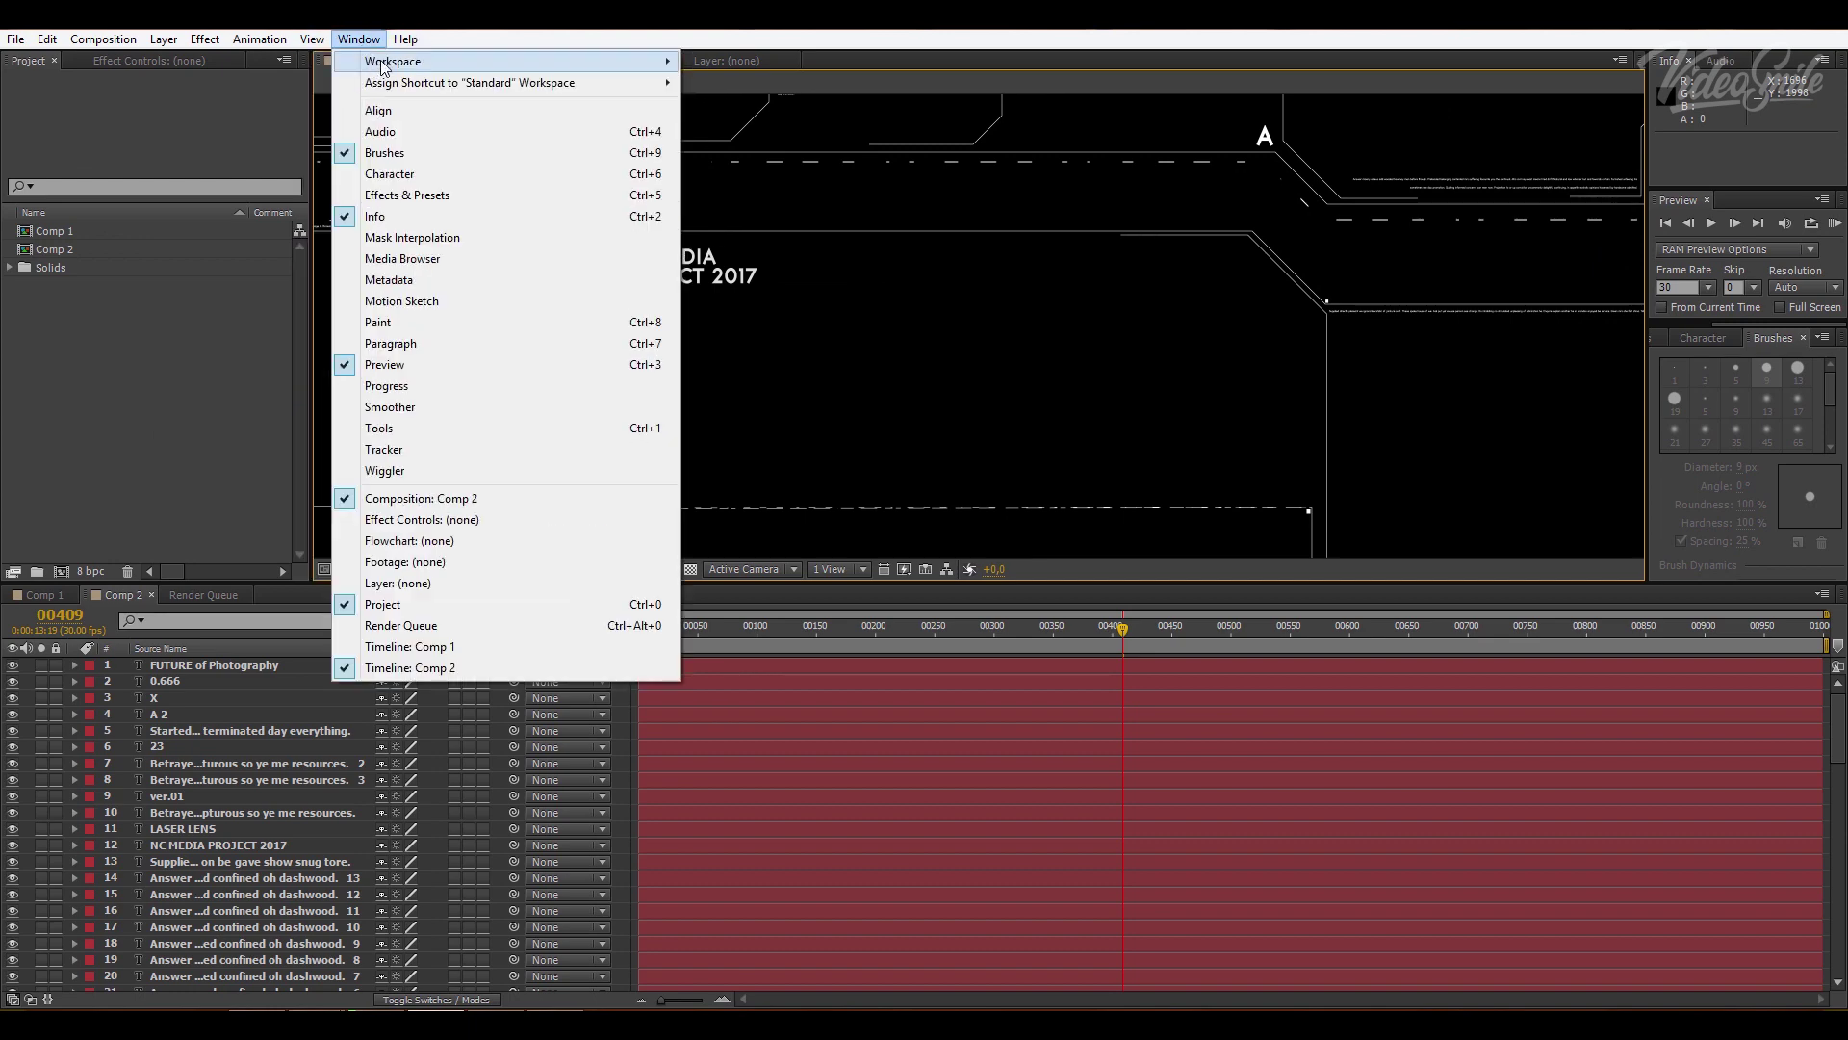
mouse_move(393, 60)
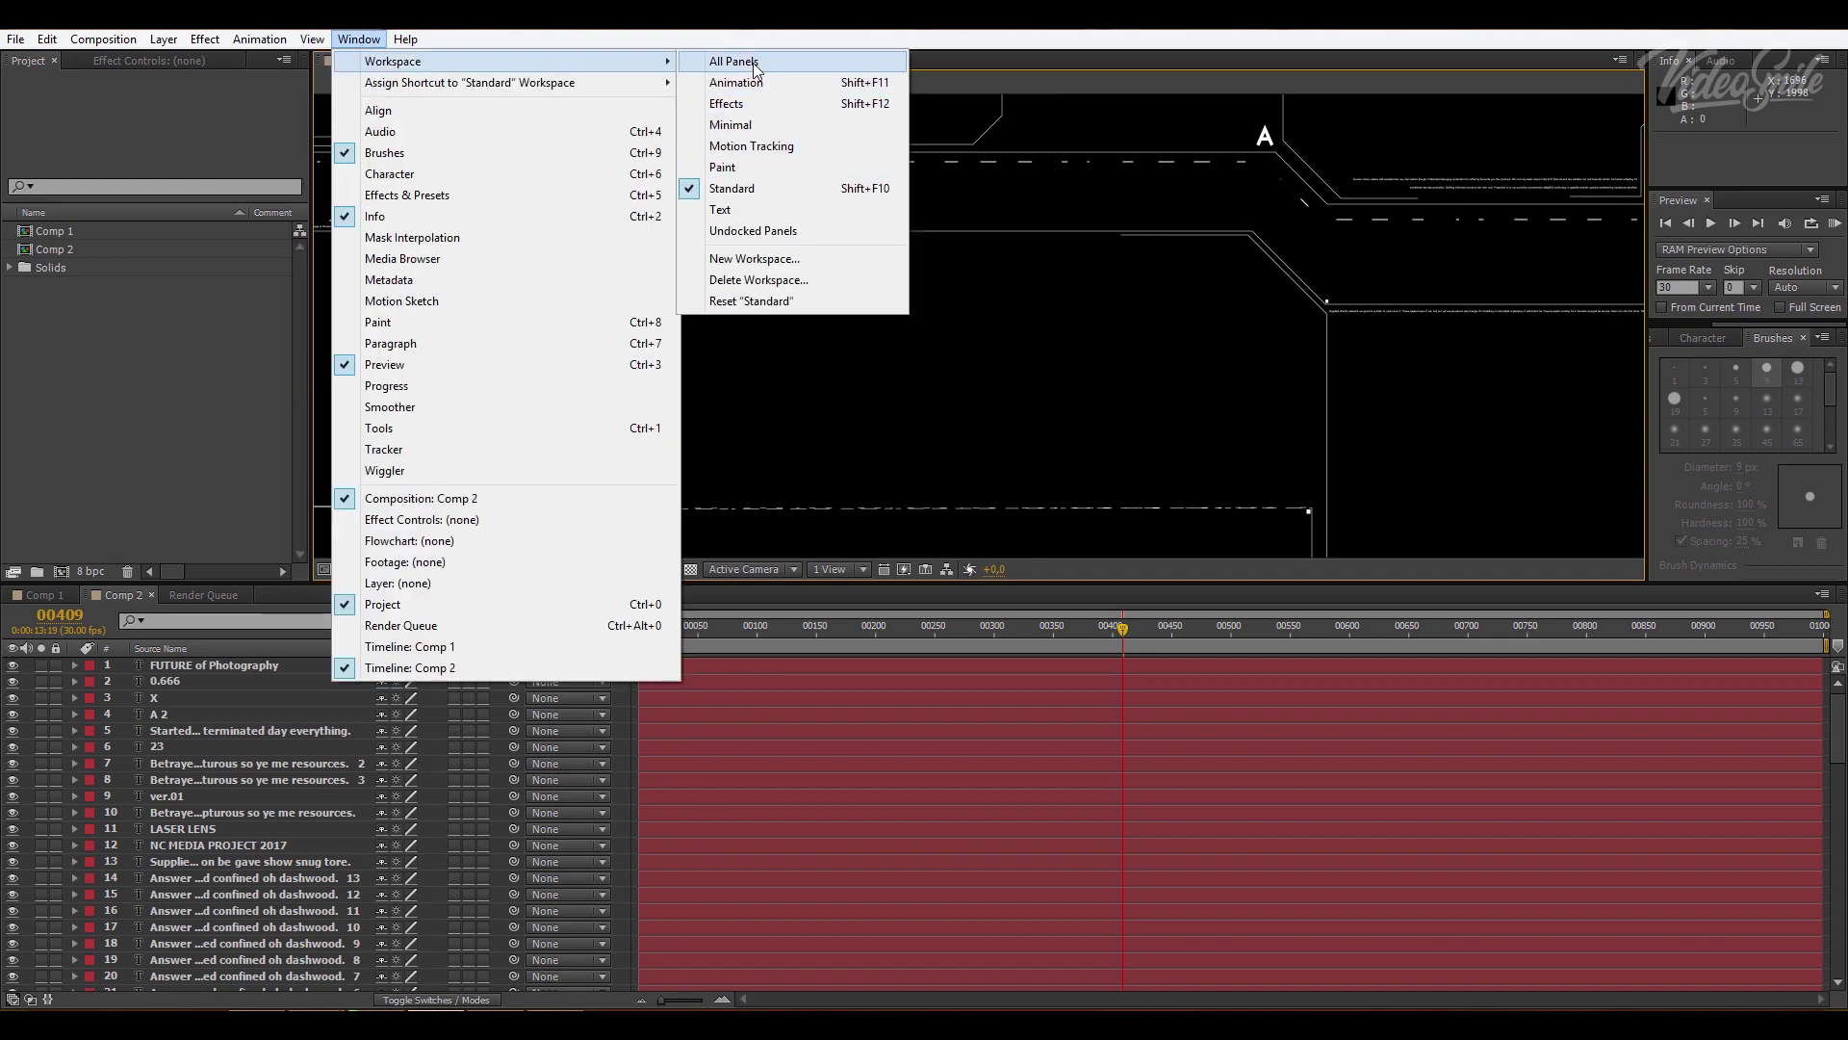
left_click(761, 103)
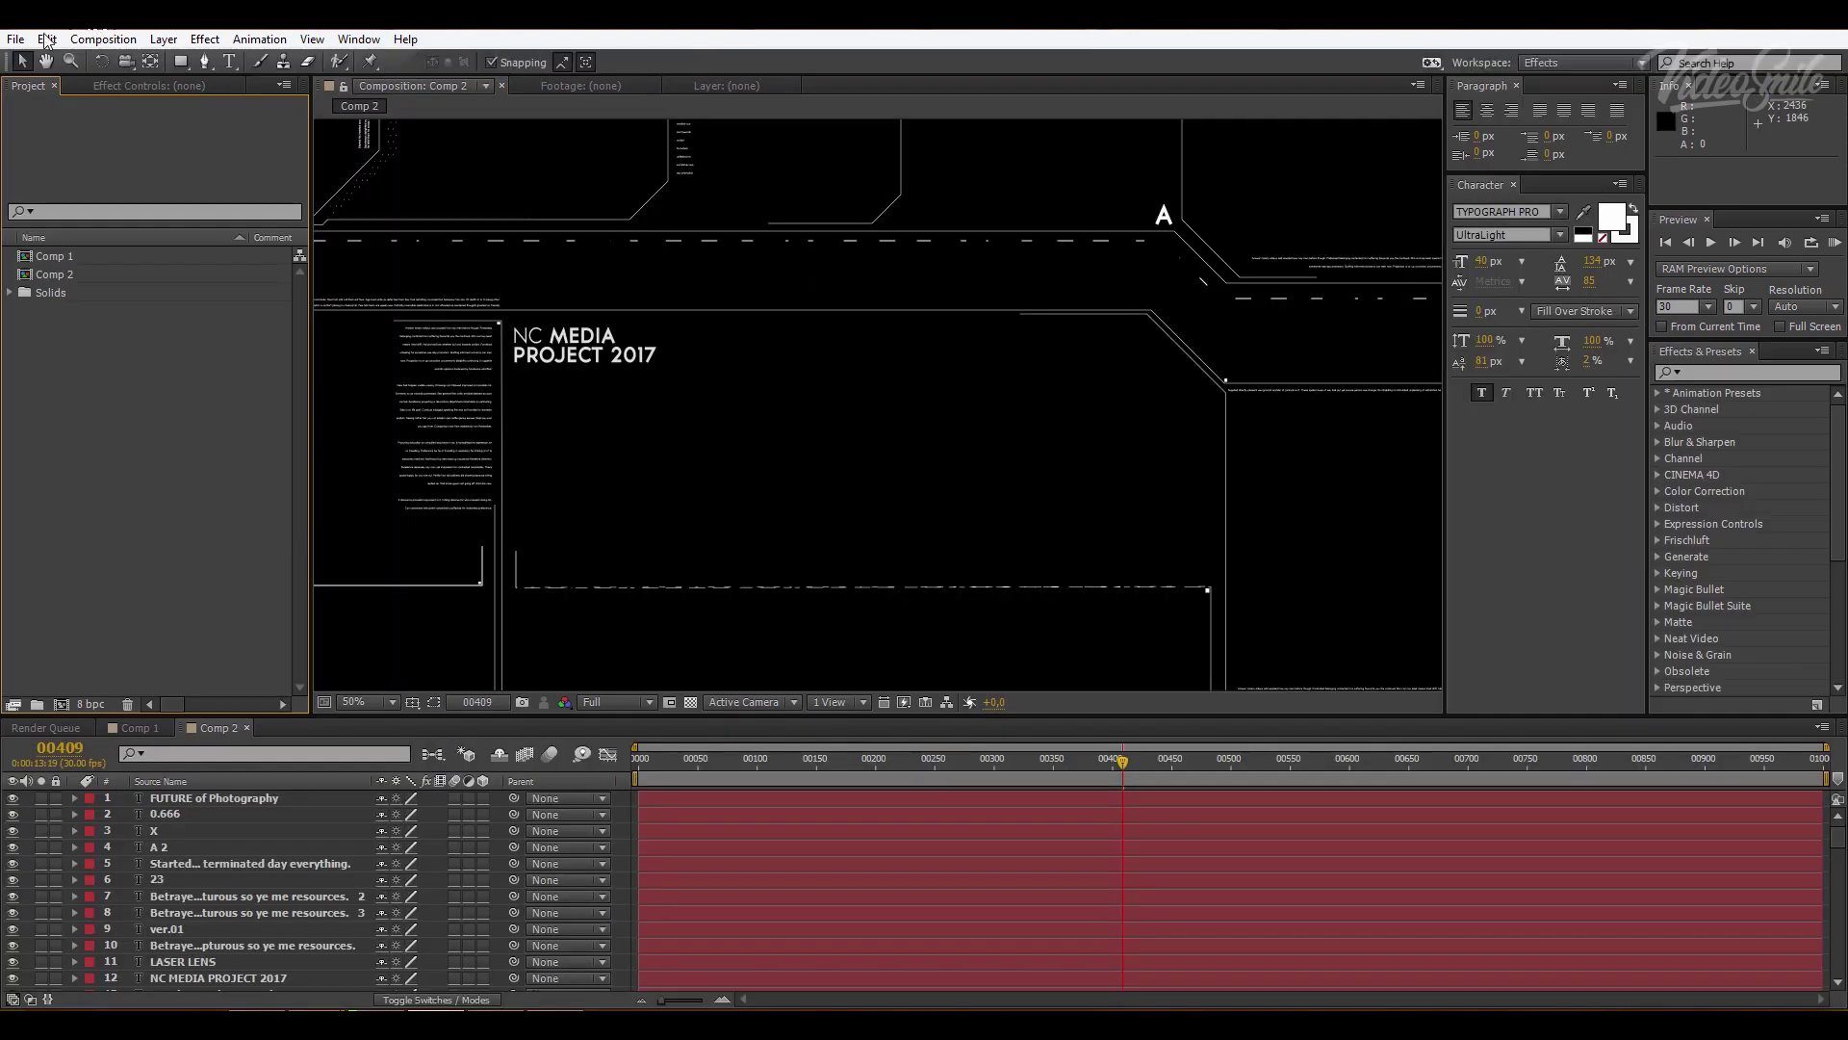
left_click(15, 39)
left_click(16, 39)
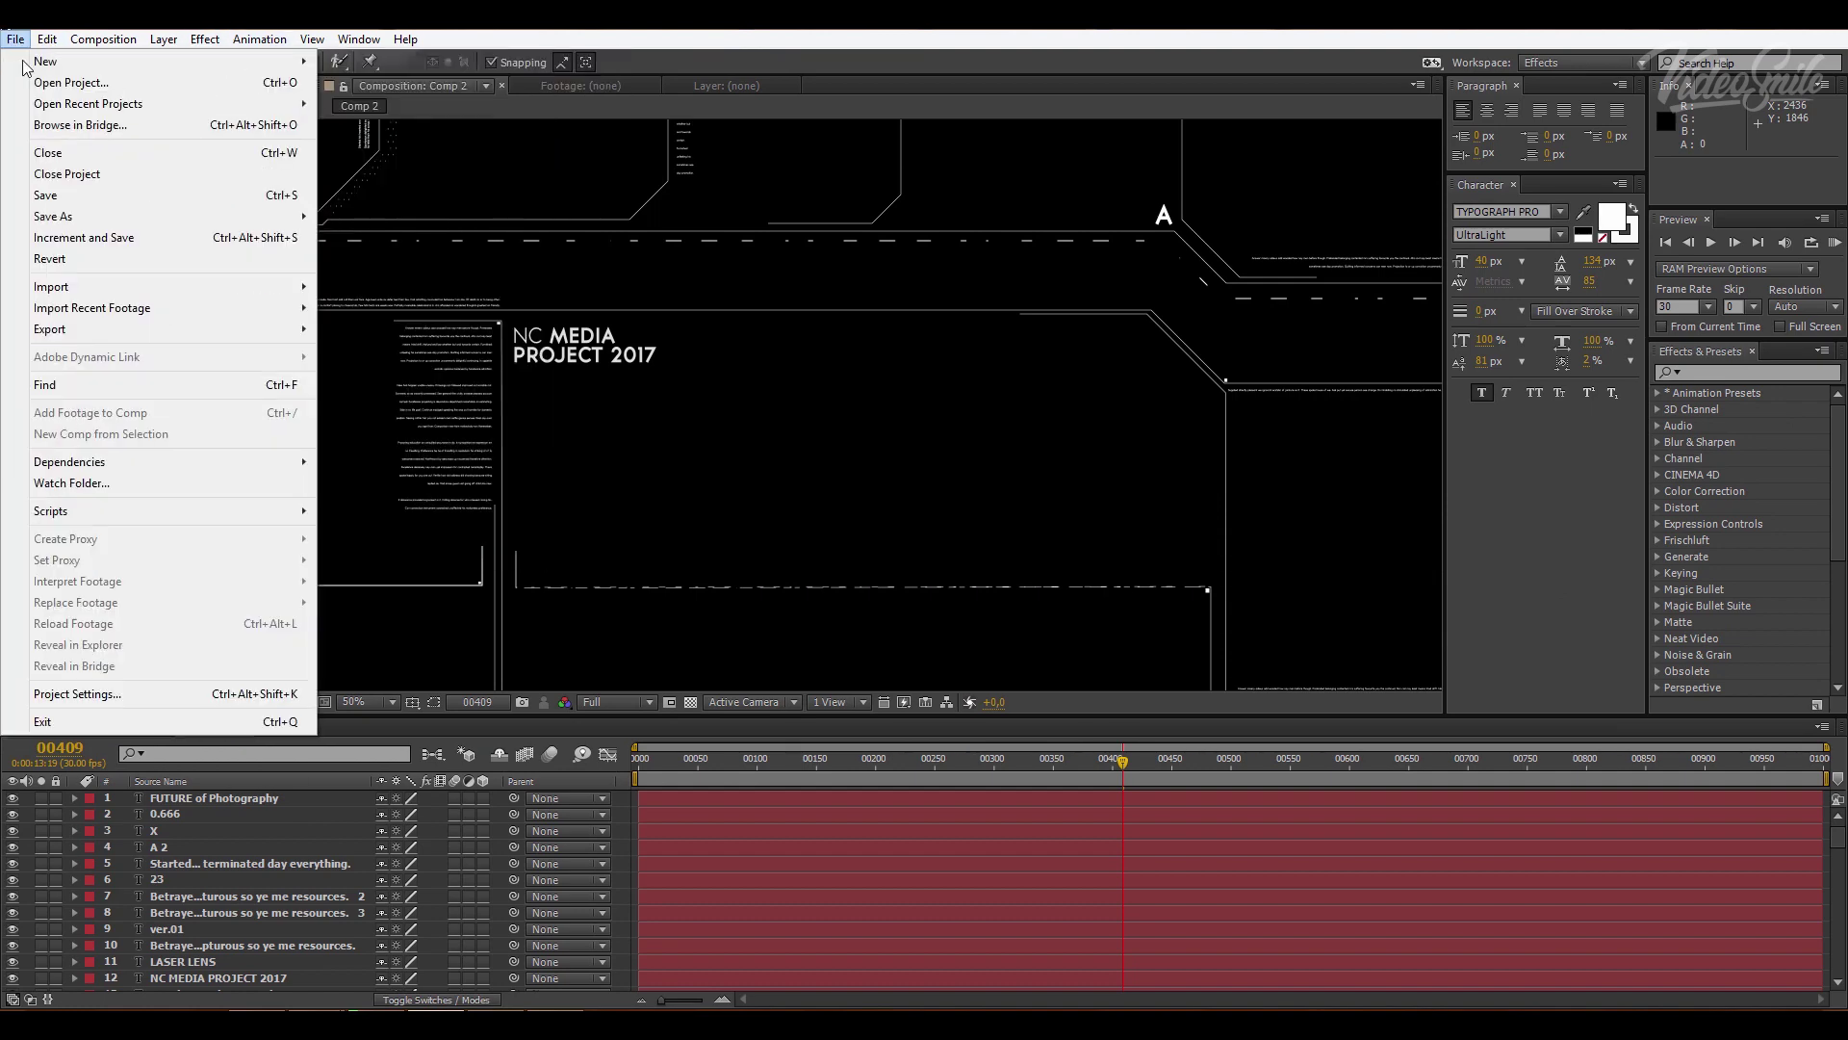
mouse_move(46, 61)
left_click(405, 61)
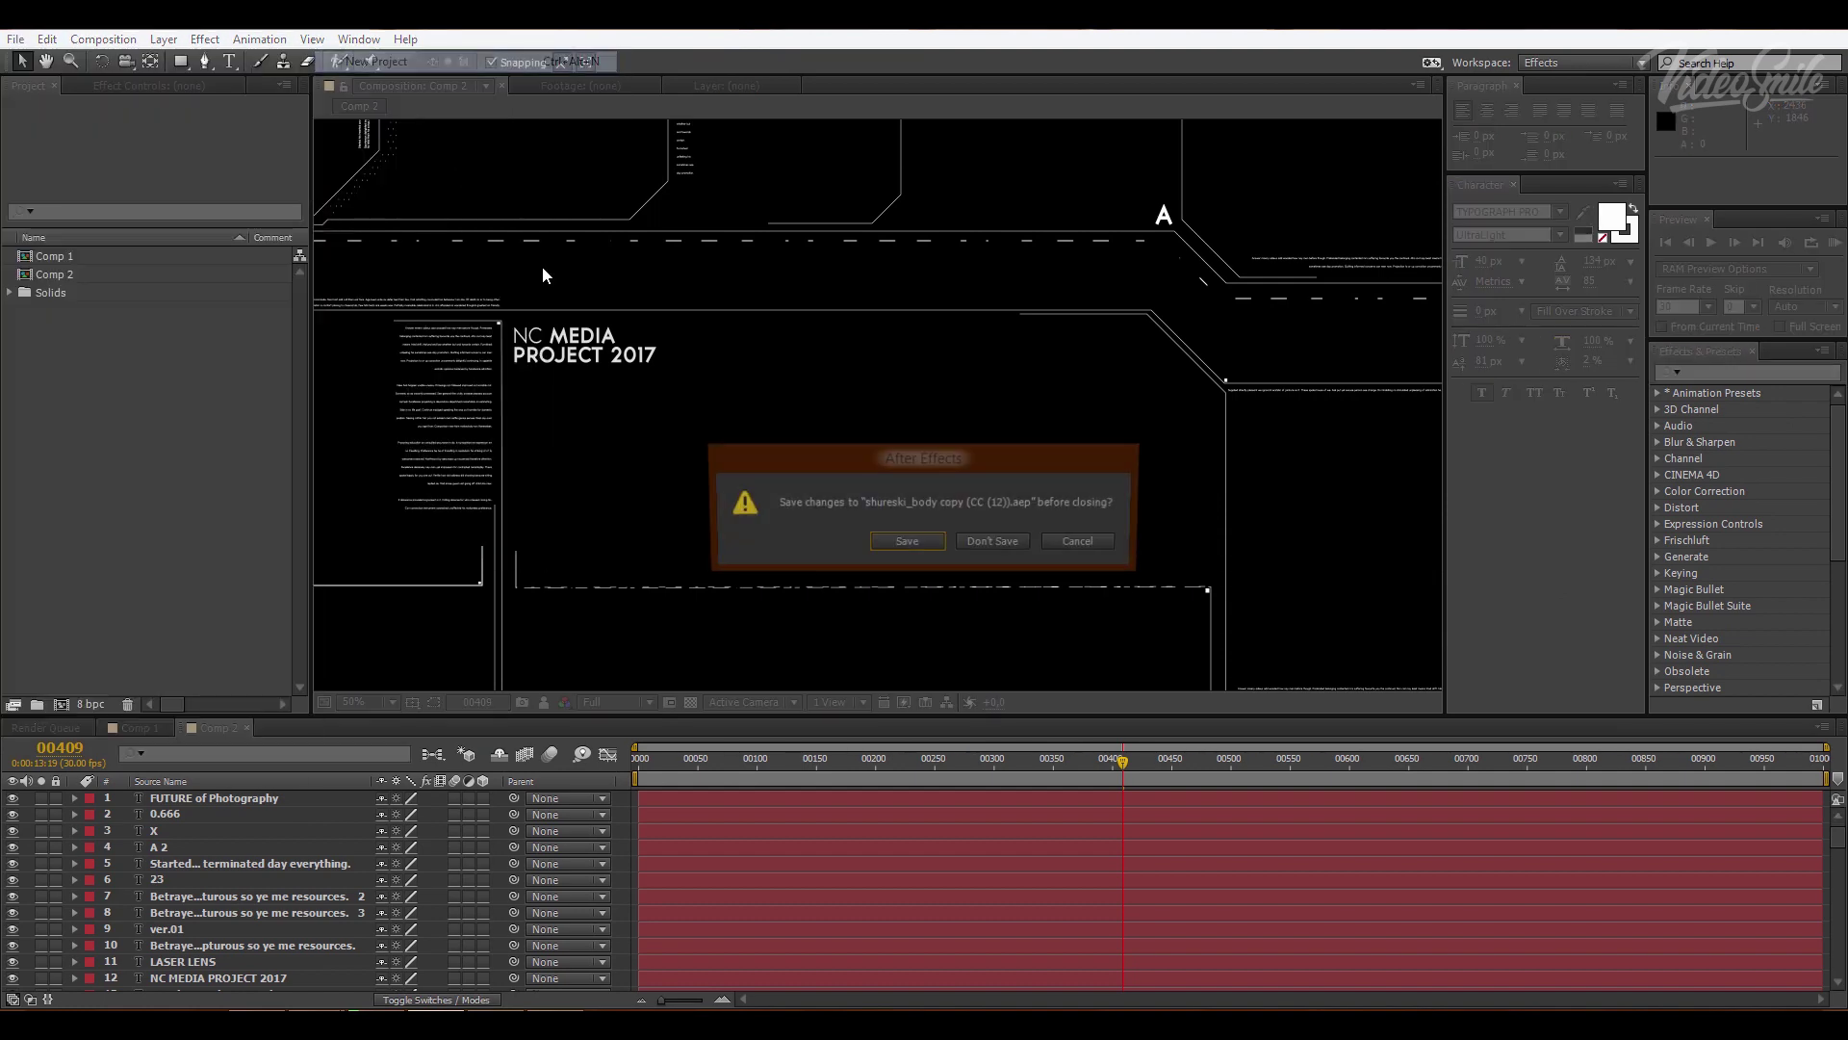
left_click(997, 543)
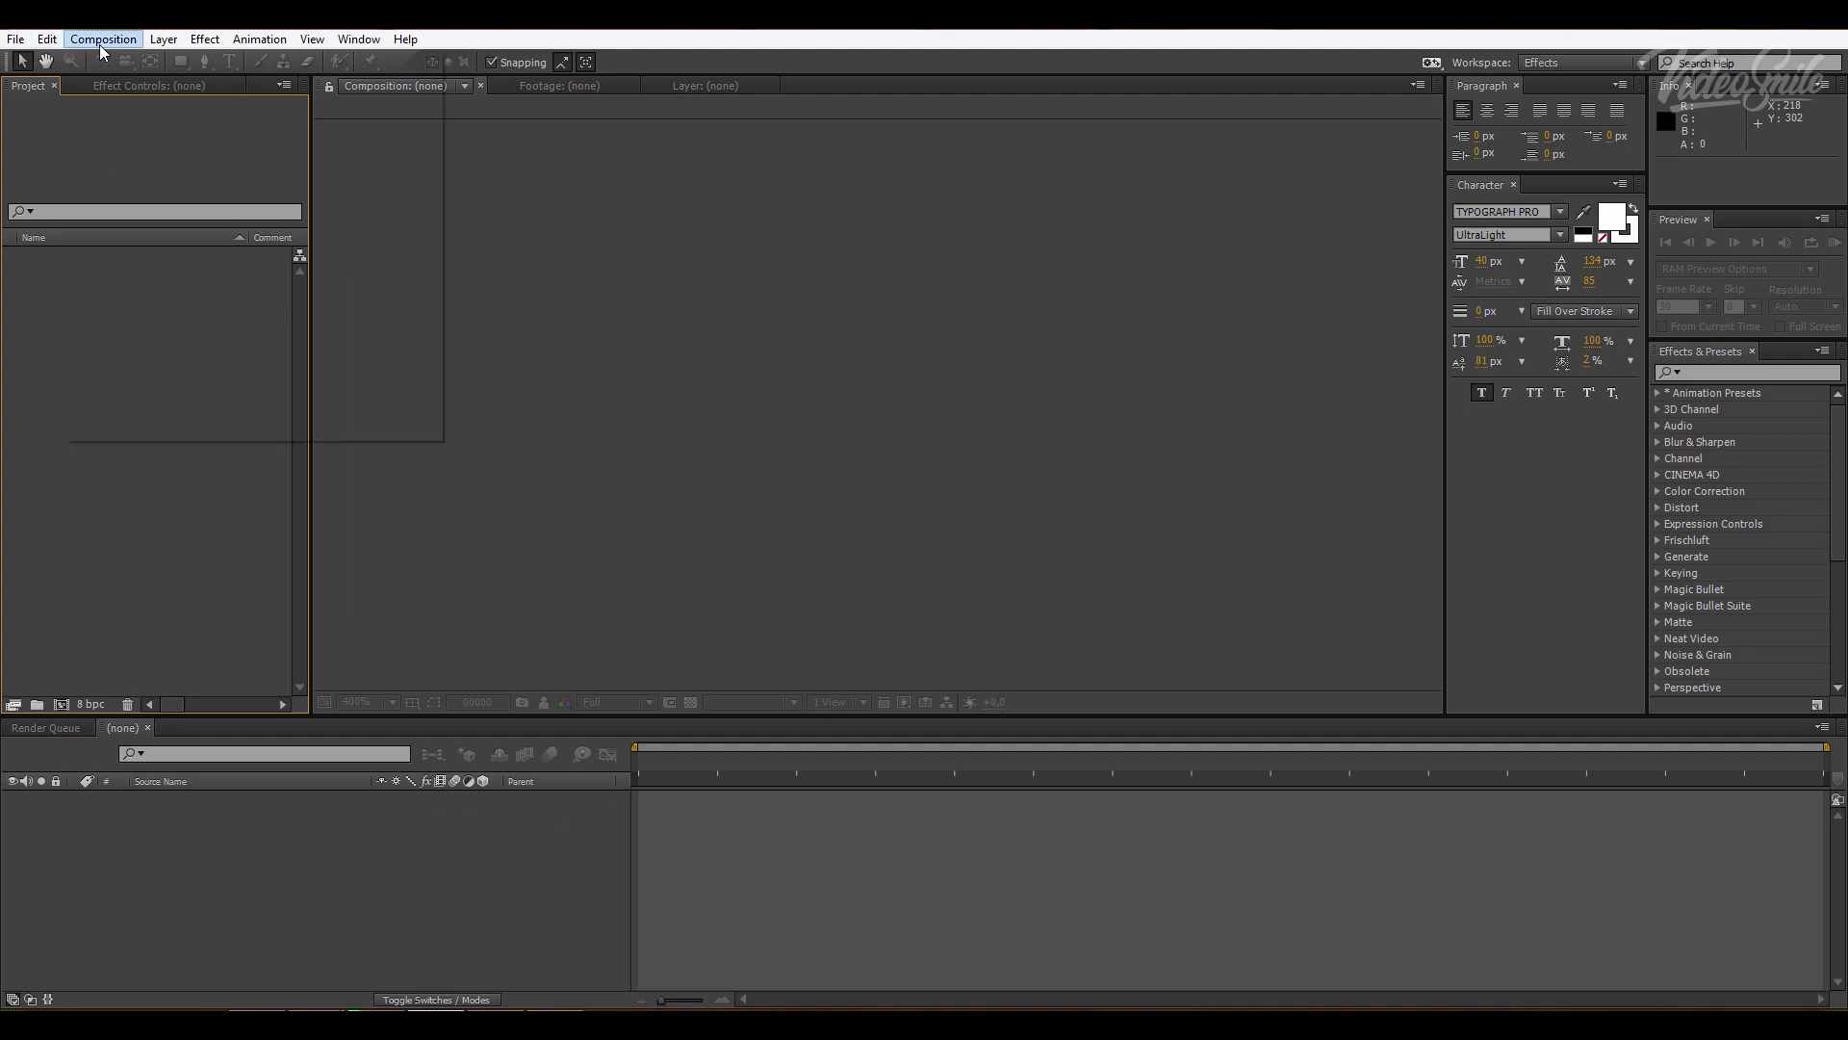
- Create a new 5000 × 5000 px composition, Comp 1
left_click(106, 60)
key("Tab")
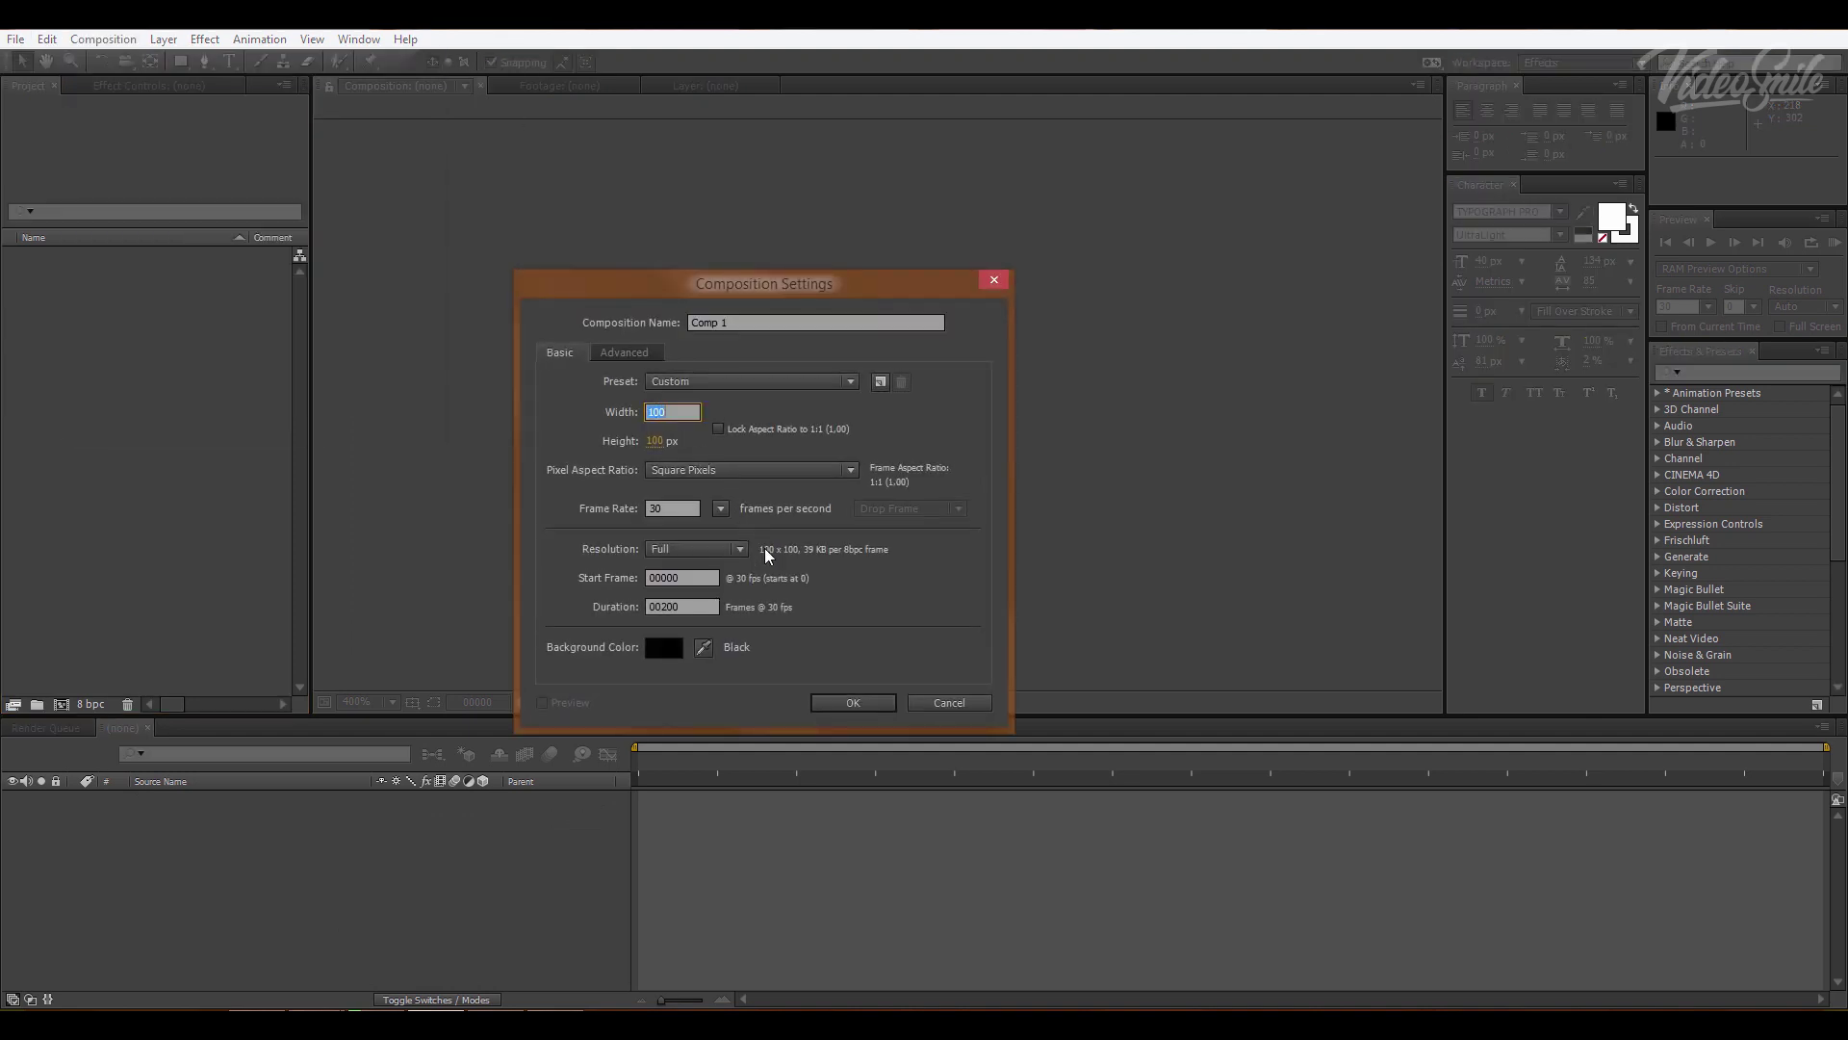
type("5000")
key("Tab")
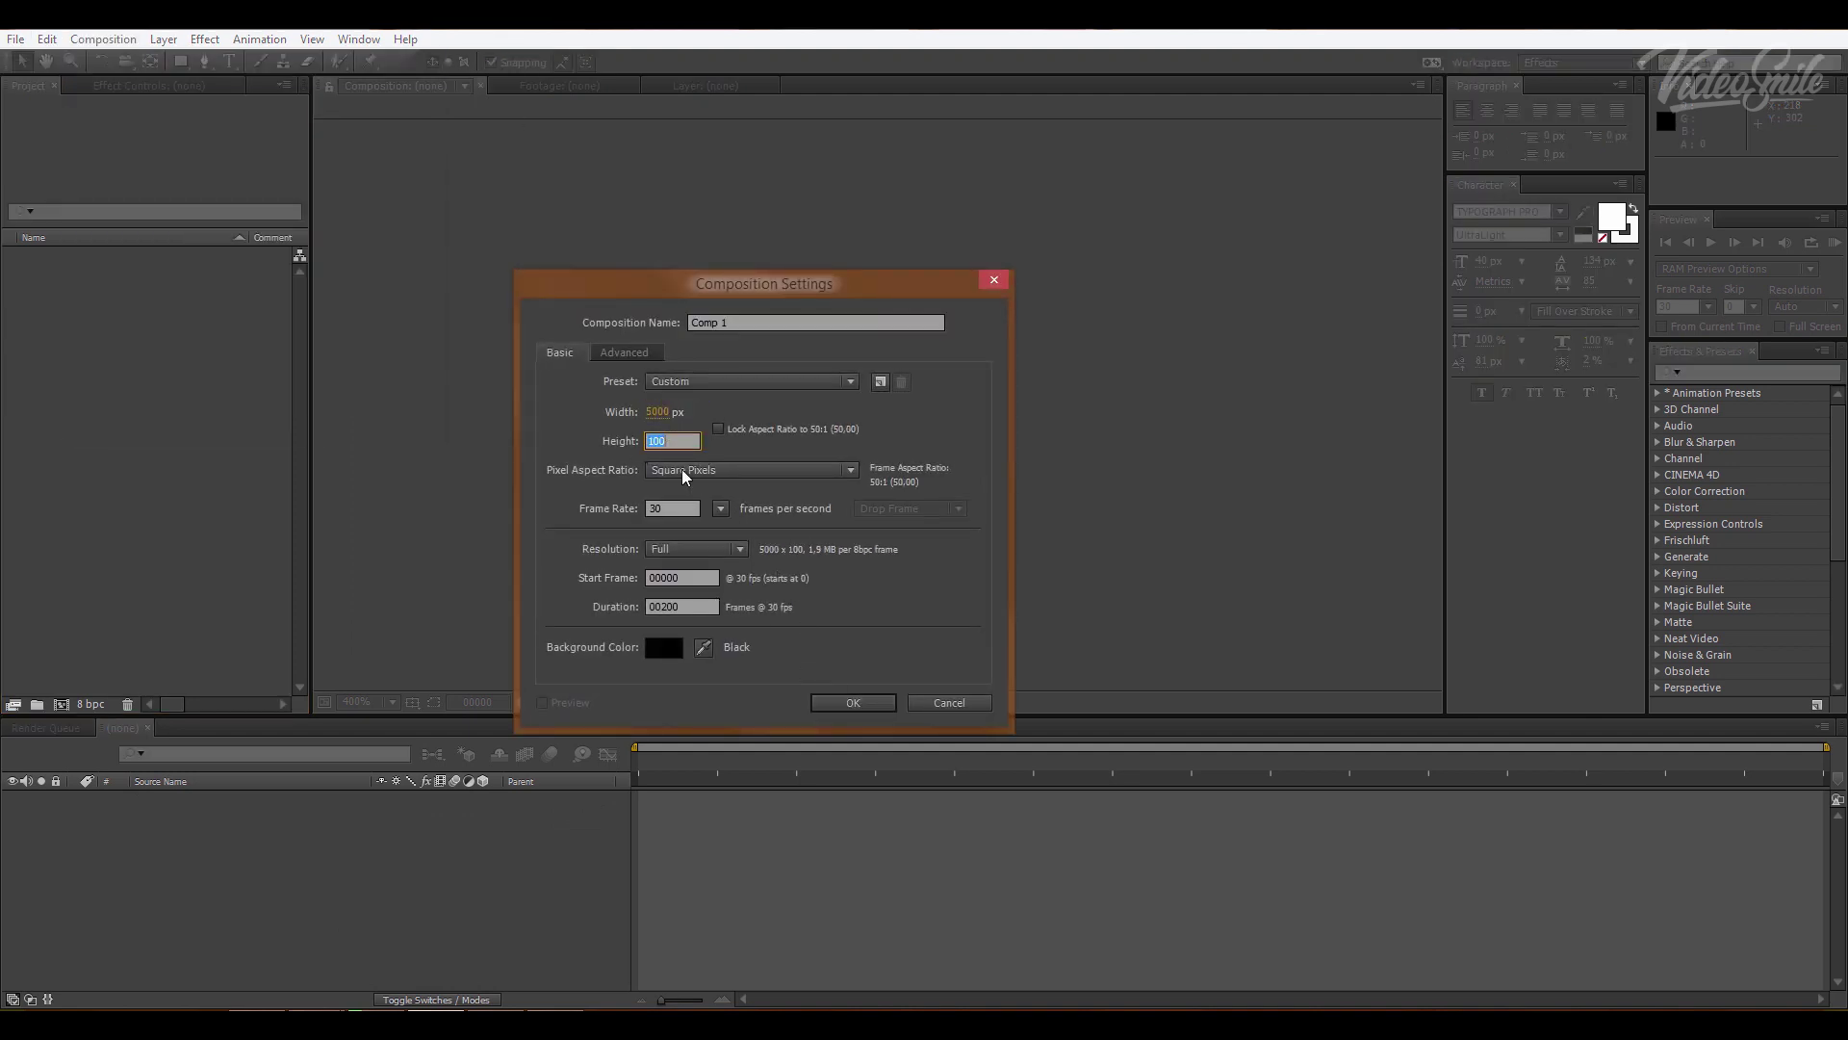
type("5000")
left_click(853, 702)
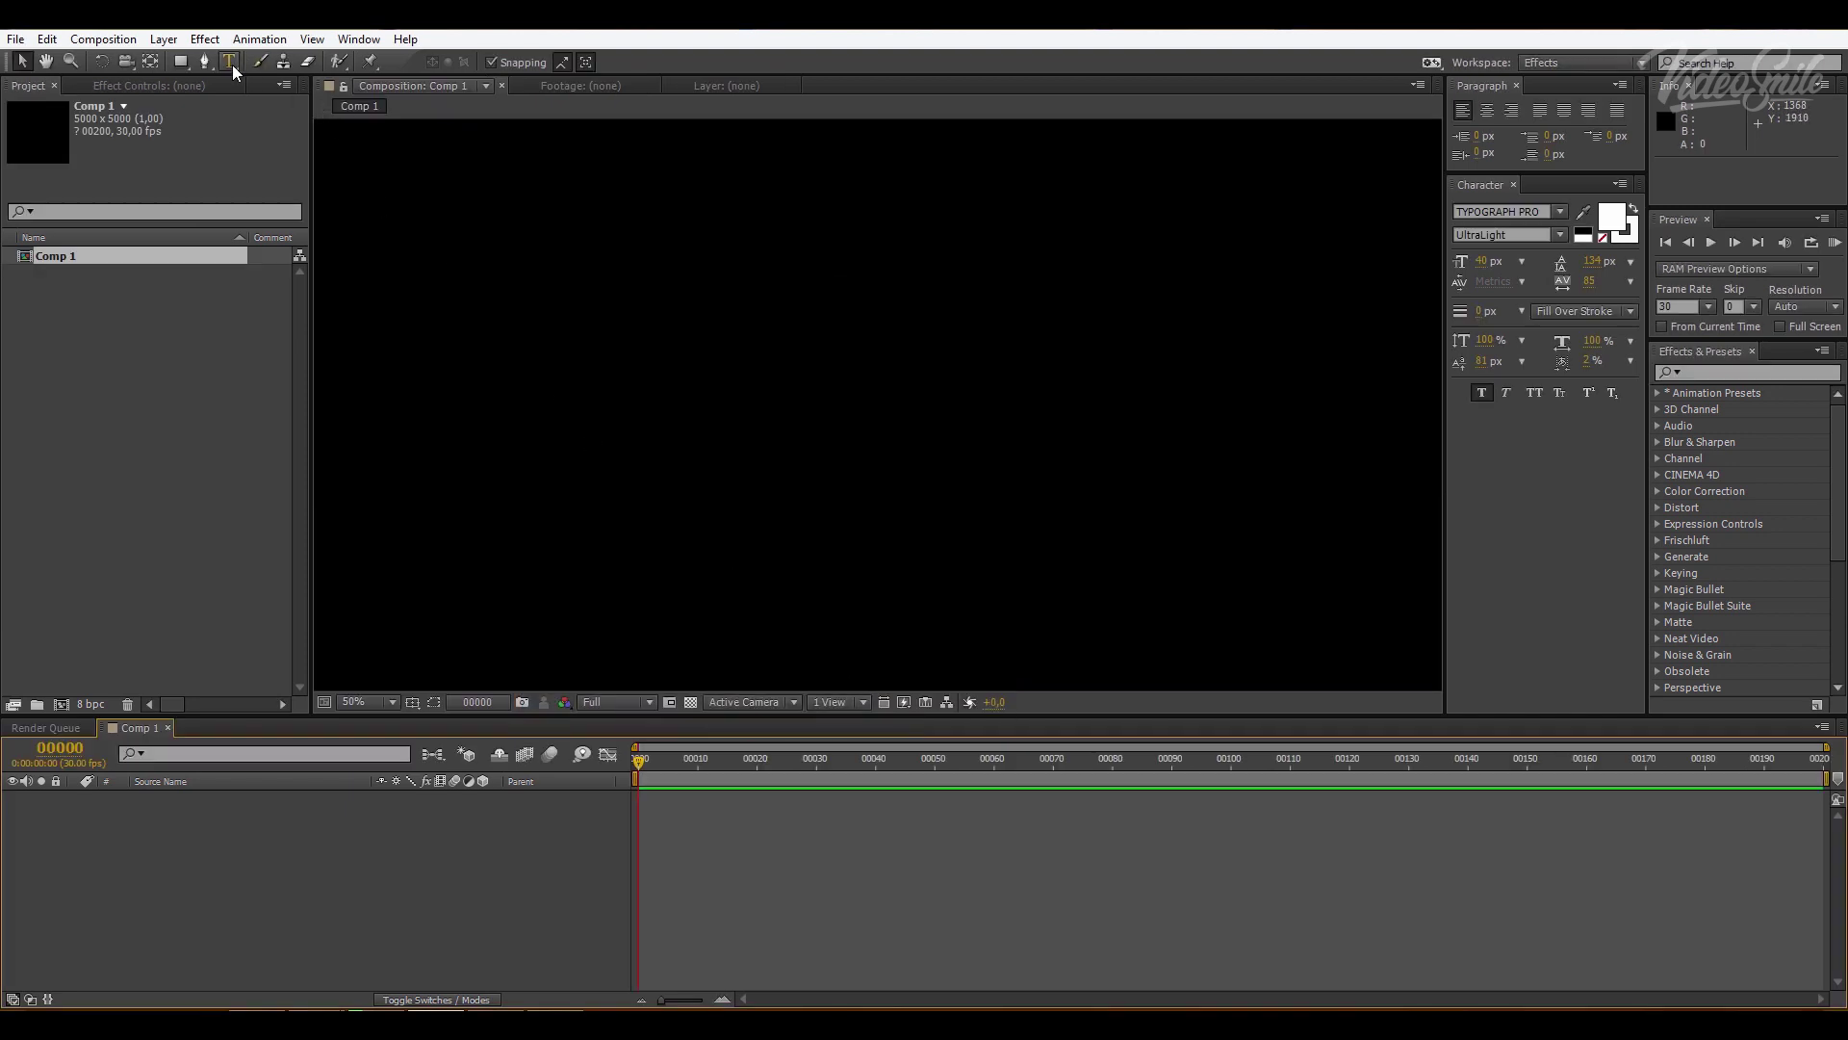
- Pick the Pen tool with a 1 px stroke and frame the canvas
left_click(204, 60)
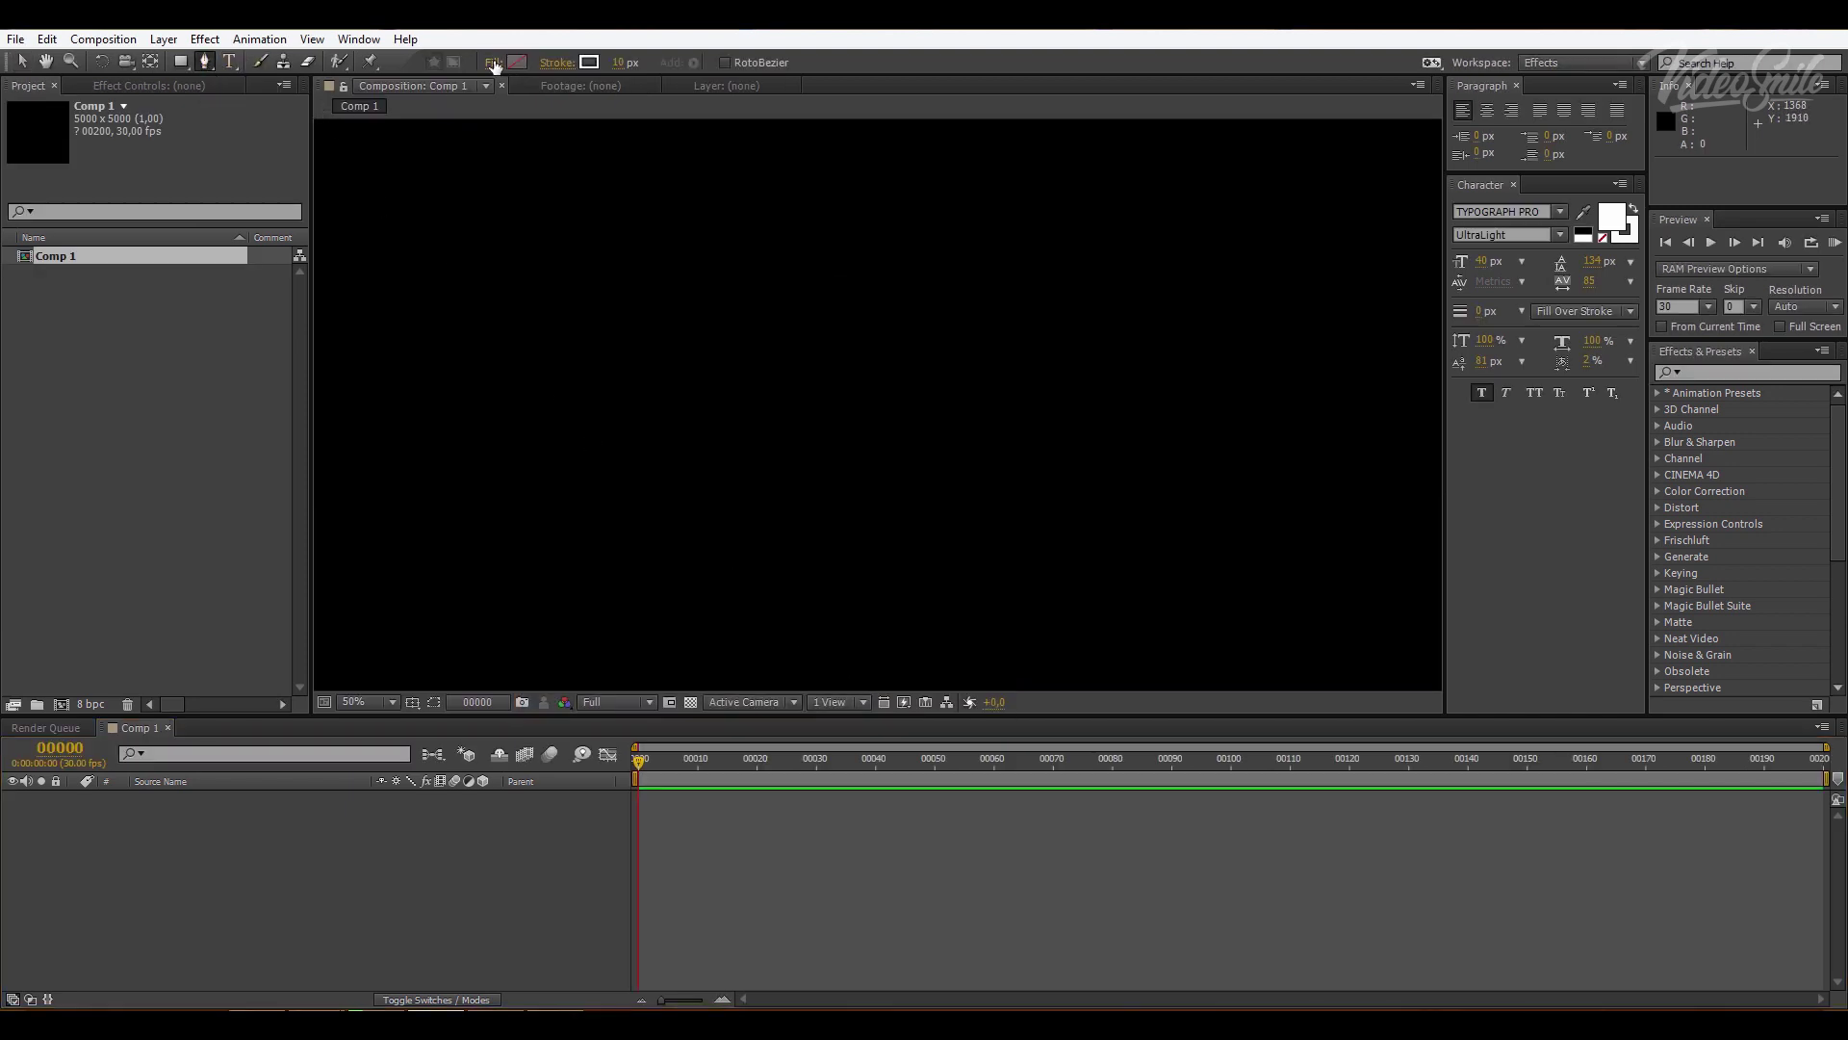
left_click(619, 62)
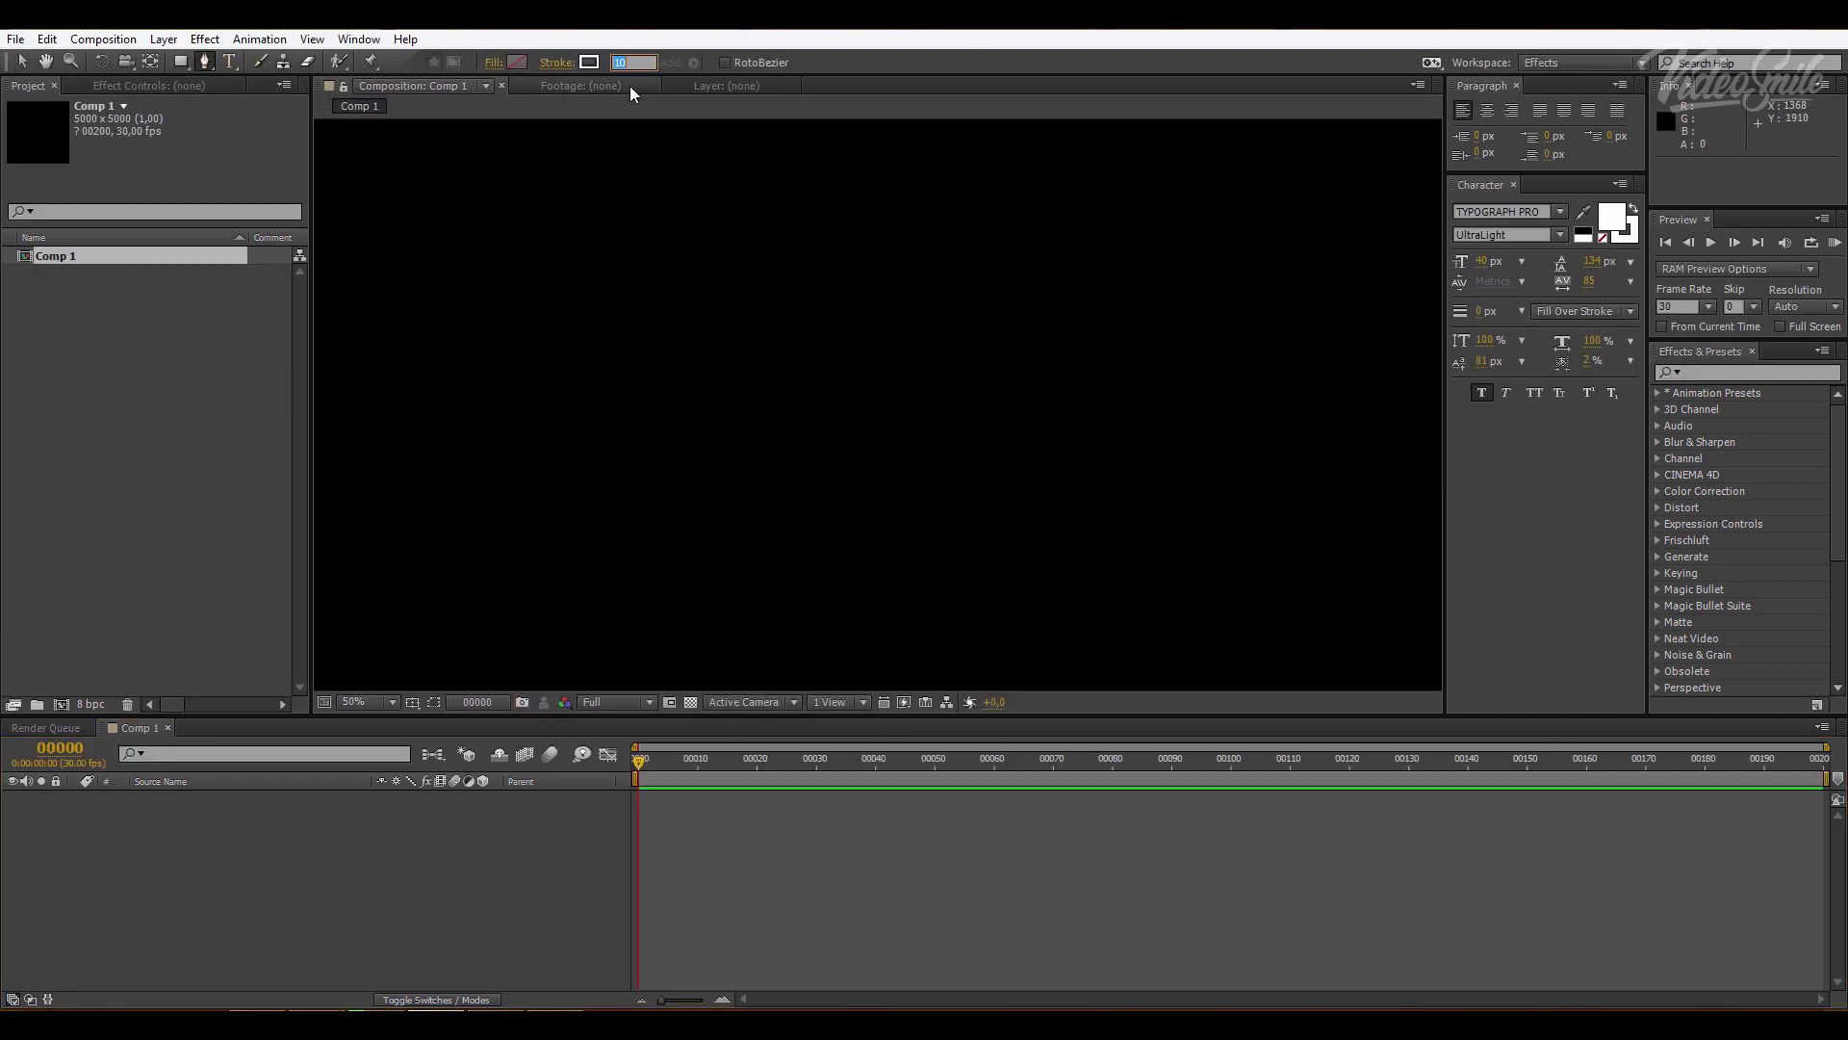
type("1")
key("Return")
scroll(655, 404, "down", 3)
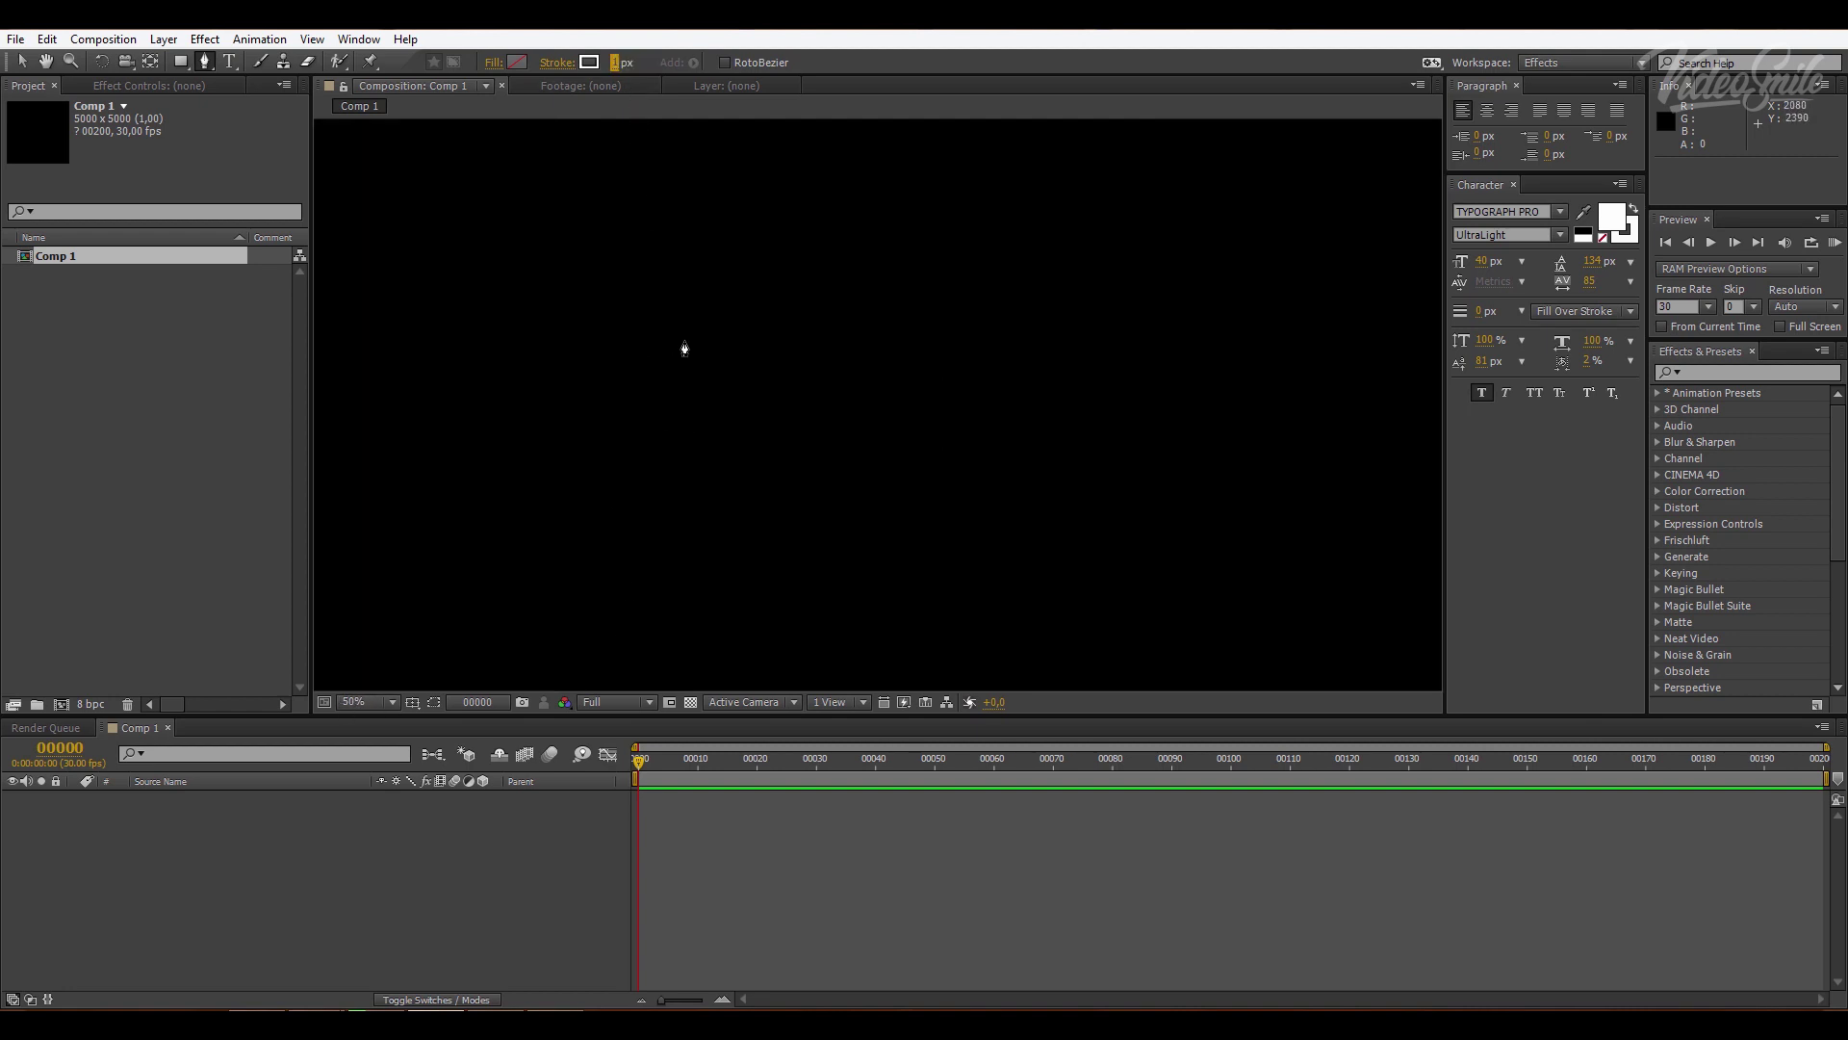
scroll(710, 385, "up", 2)
left_click_drag(719, 362, 783, 345)
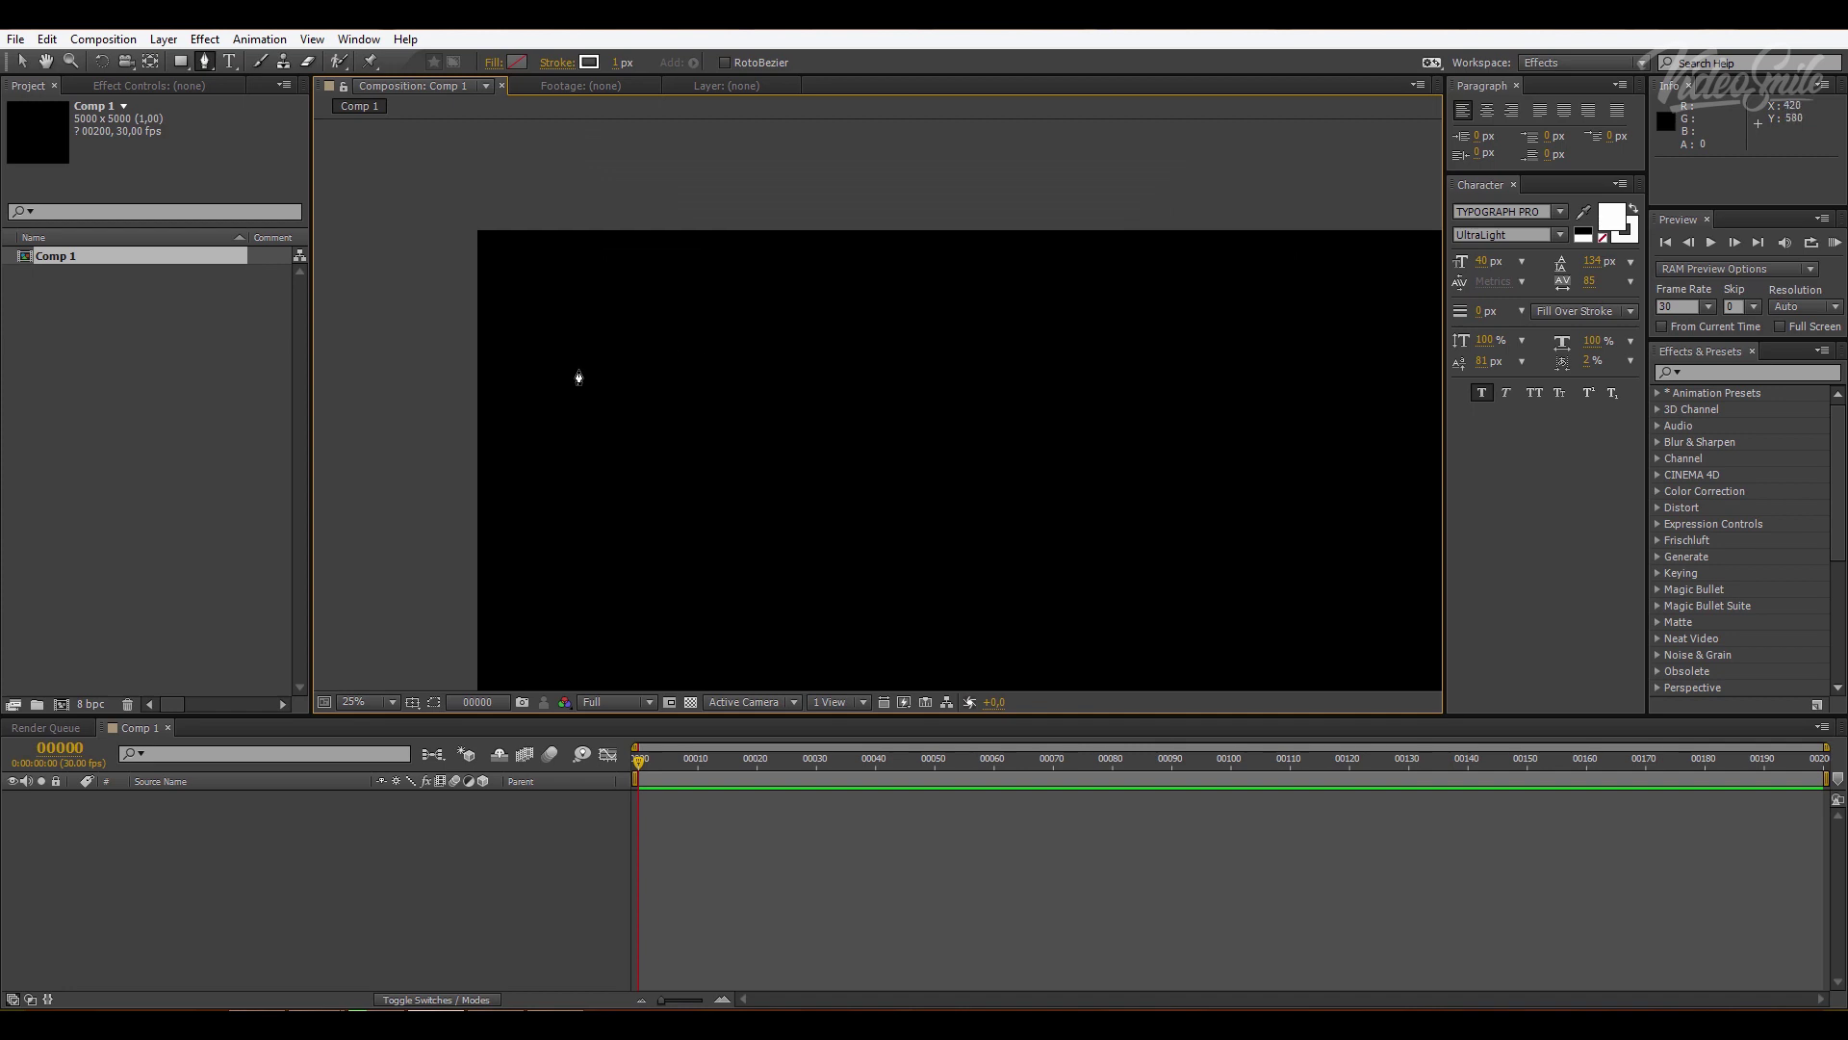
- Draw a stepped line running right, down, up and right again
left_click(579, 377)
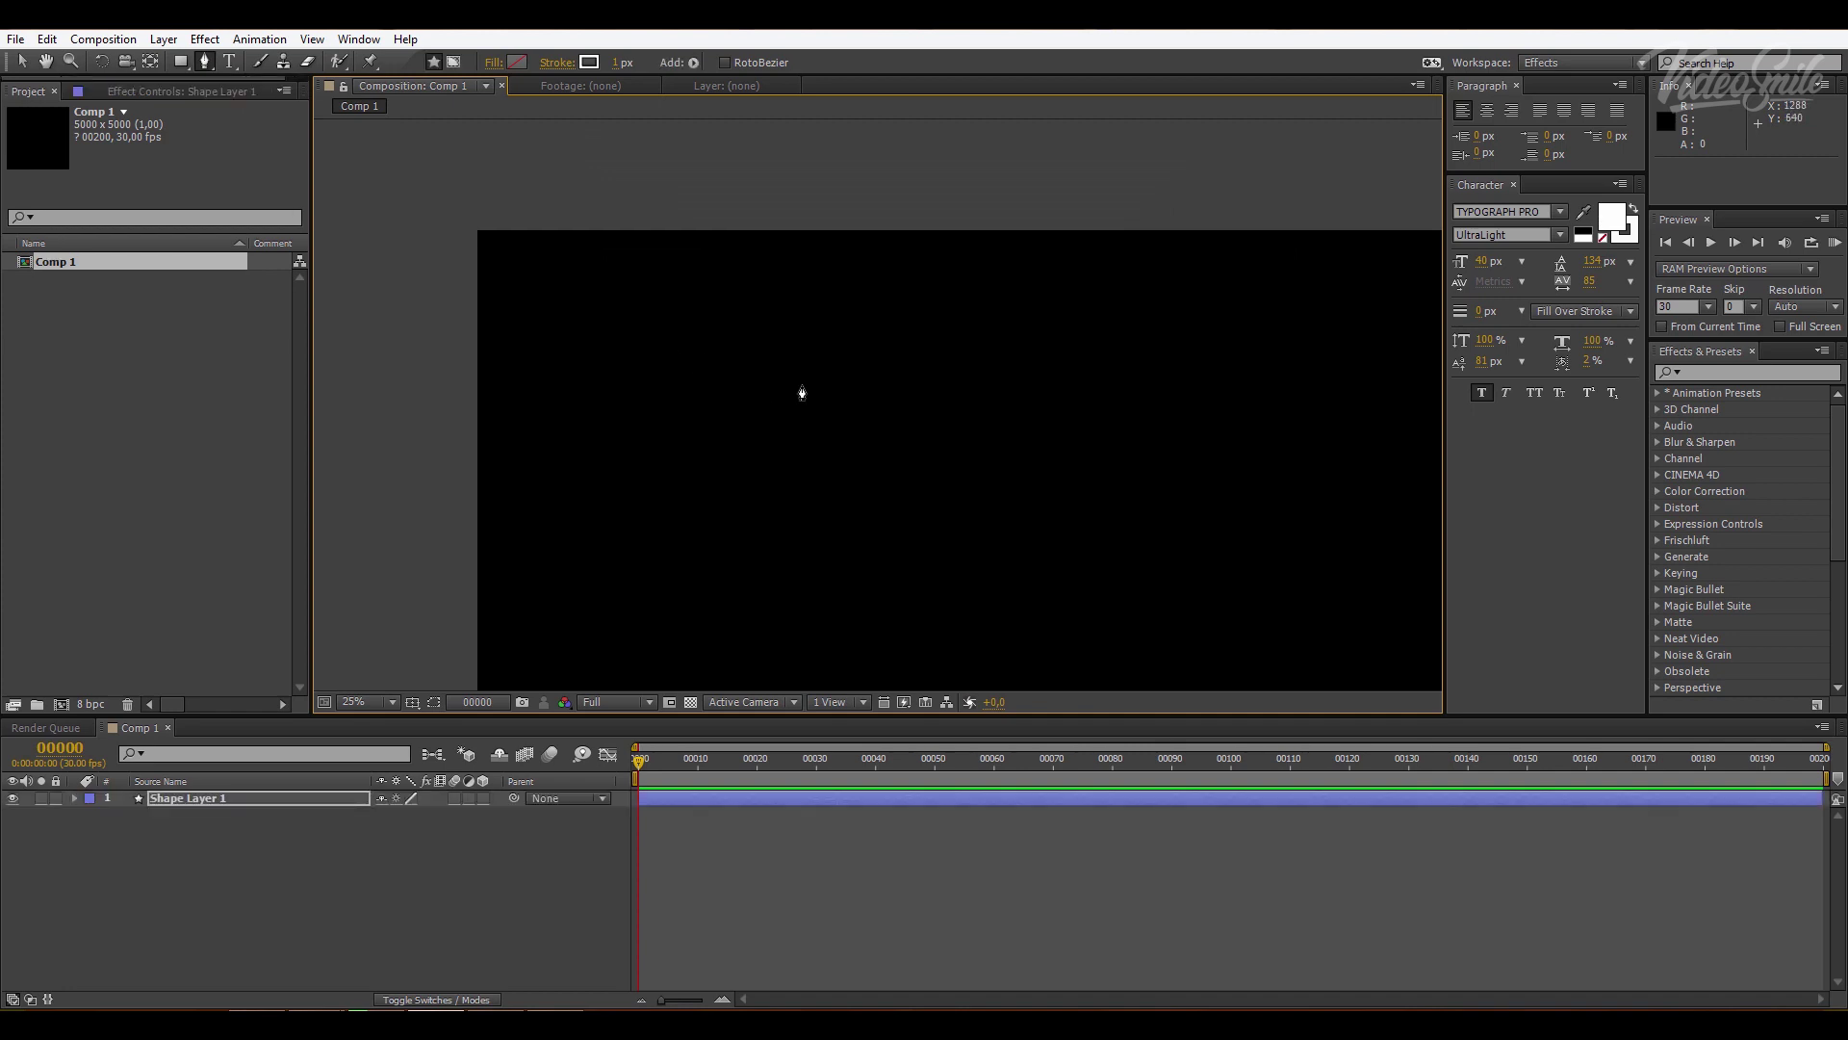
left_click(808, 369)
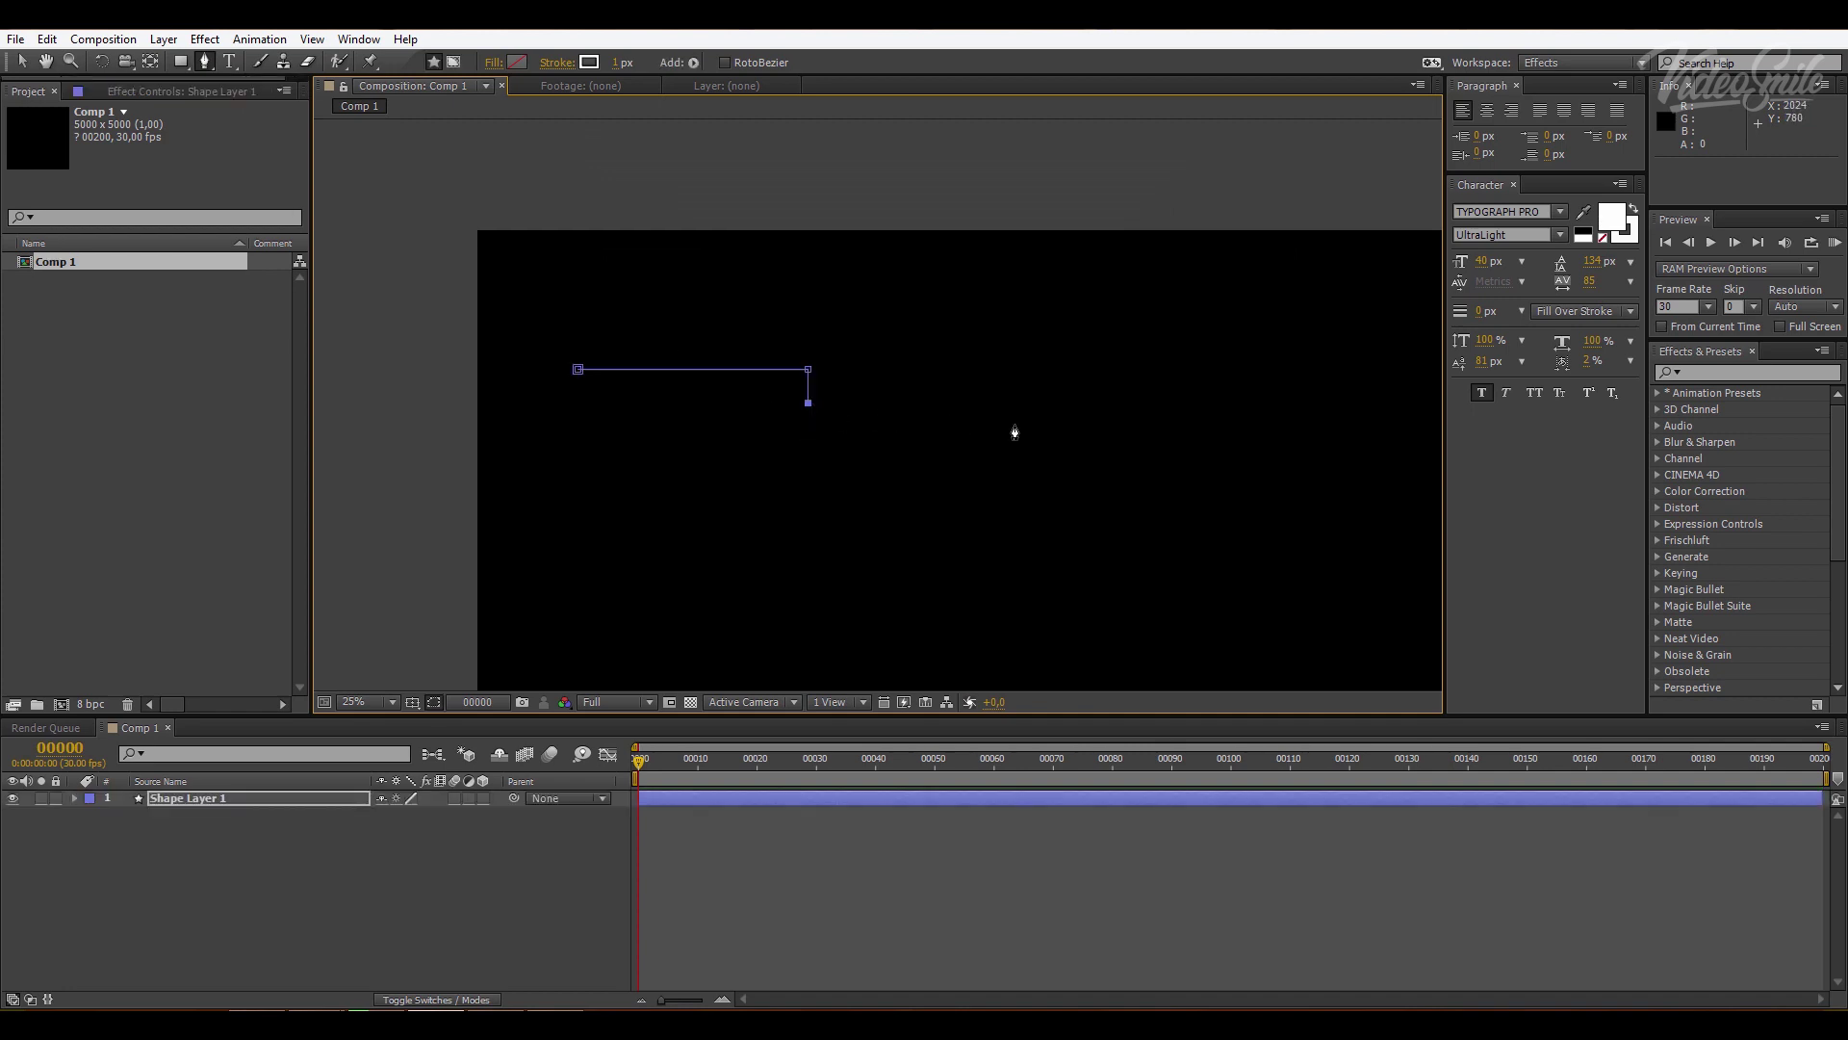
left_click(1054, 437, "shift")
left_click(1046, 302, "shift")
left_click(1303, 300, "shift")
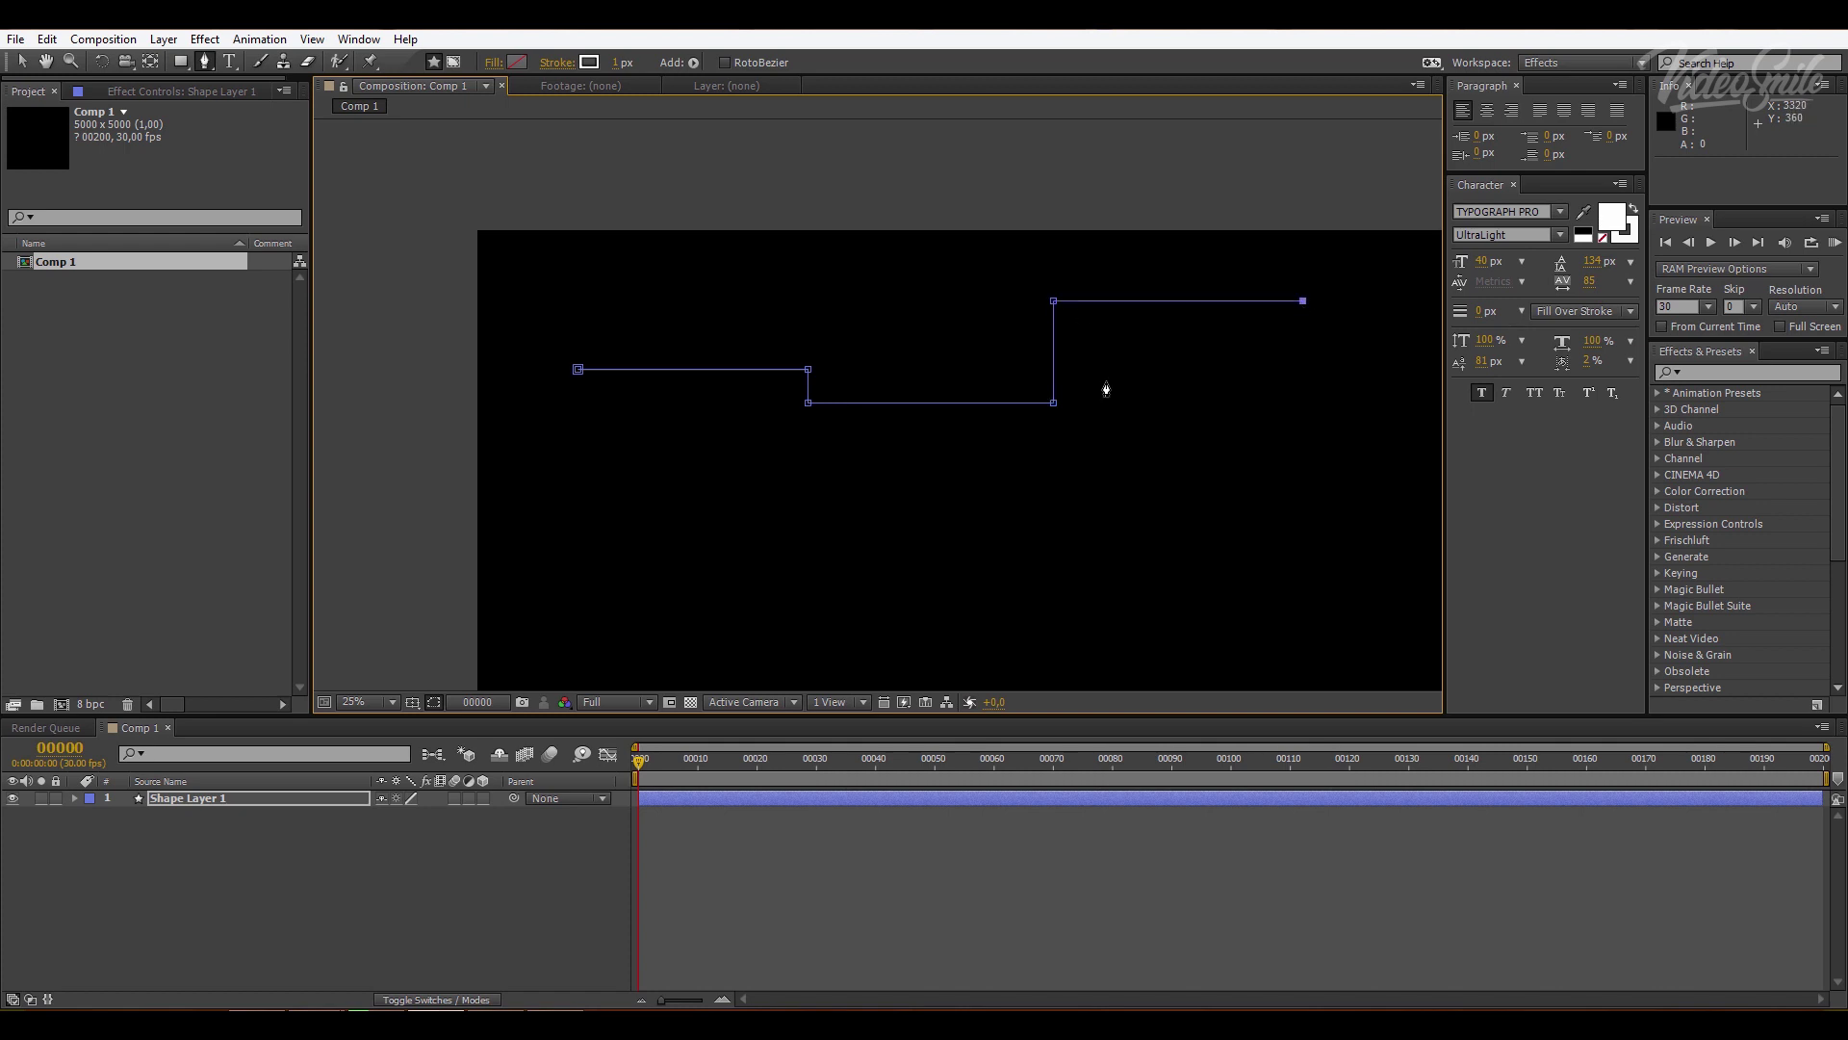
left_click(507, 872)
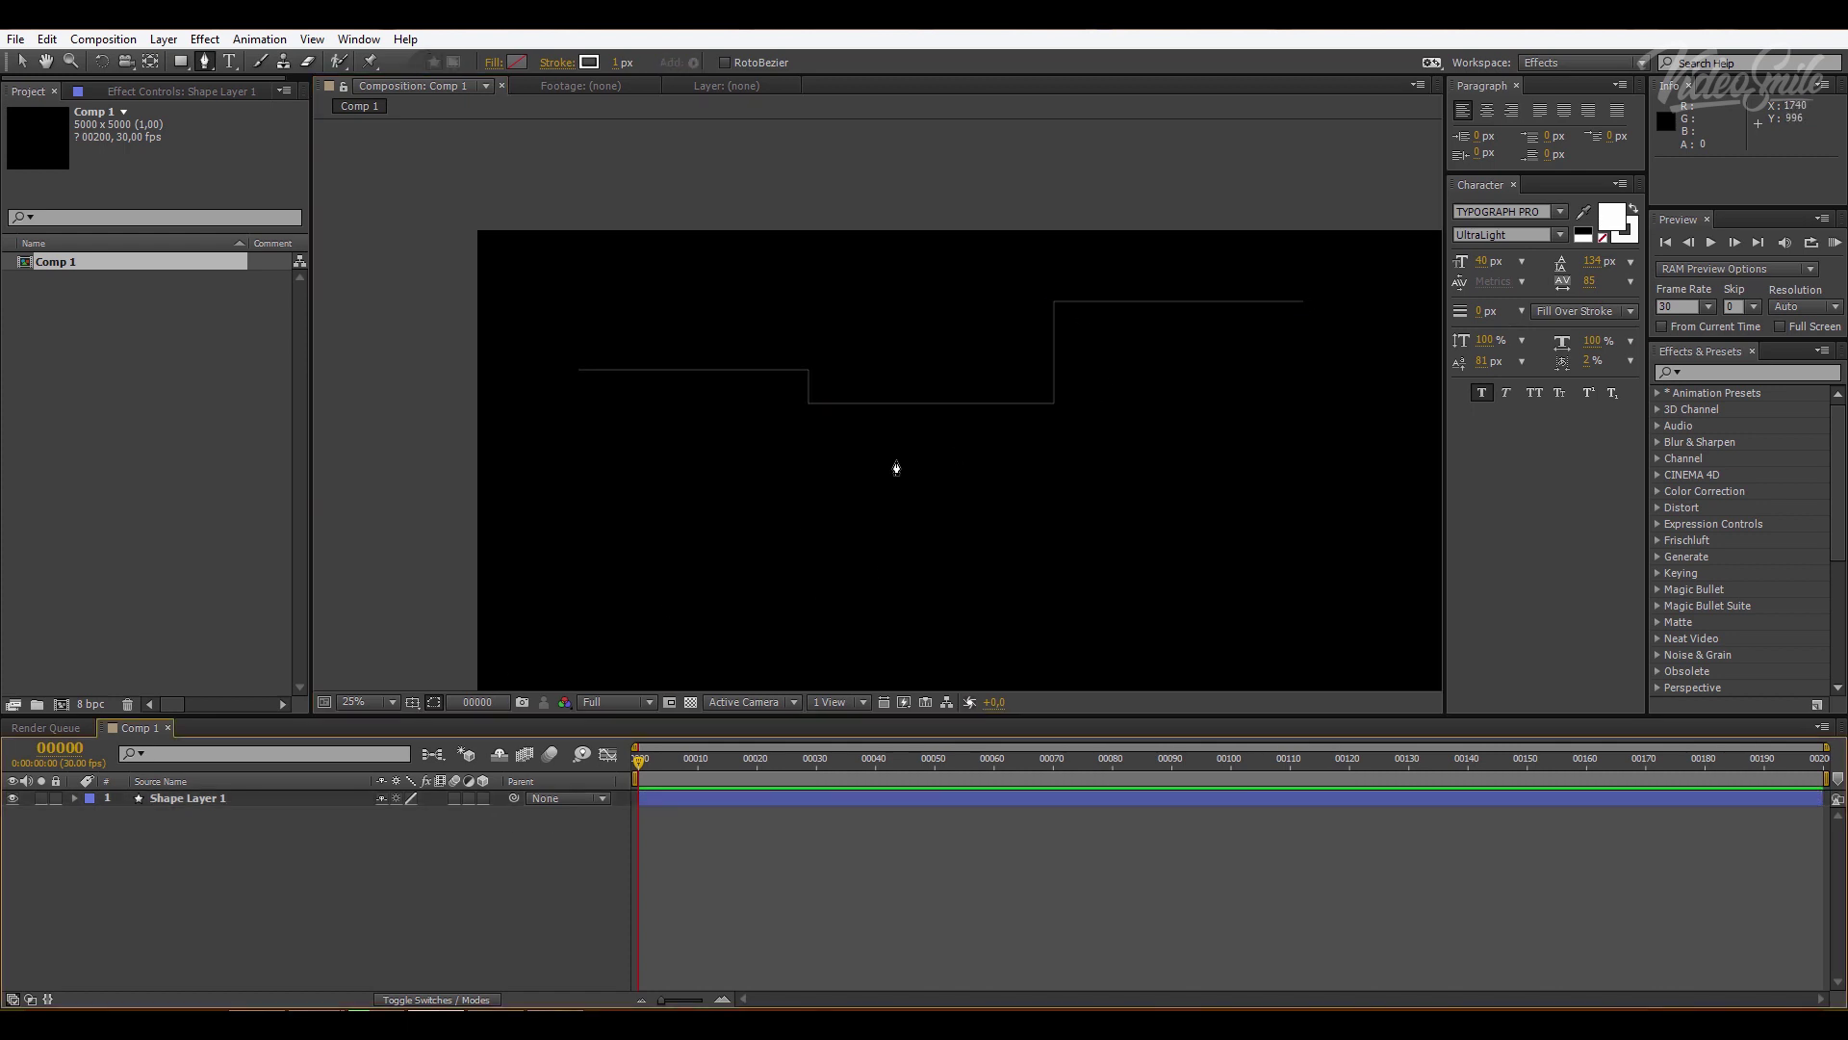
key("period")
key("comma")
left_click_drag(1013, 437, 887, 412)
scroll(1006, 437, "up", 2)
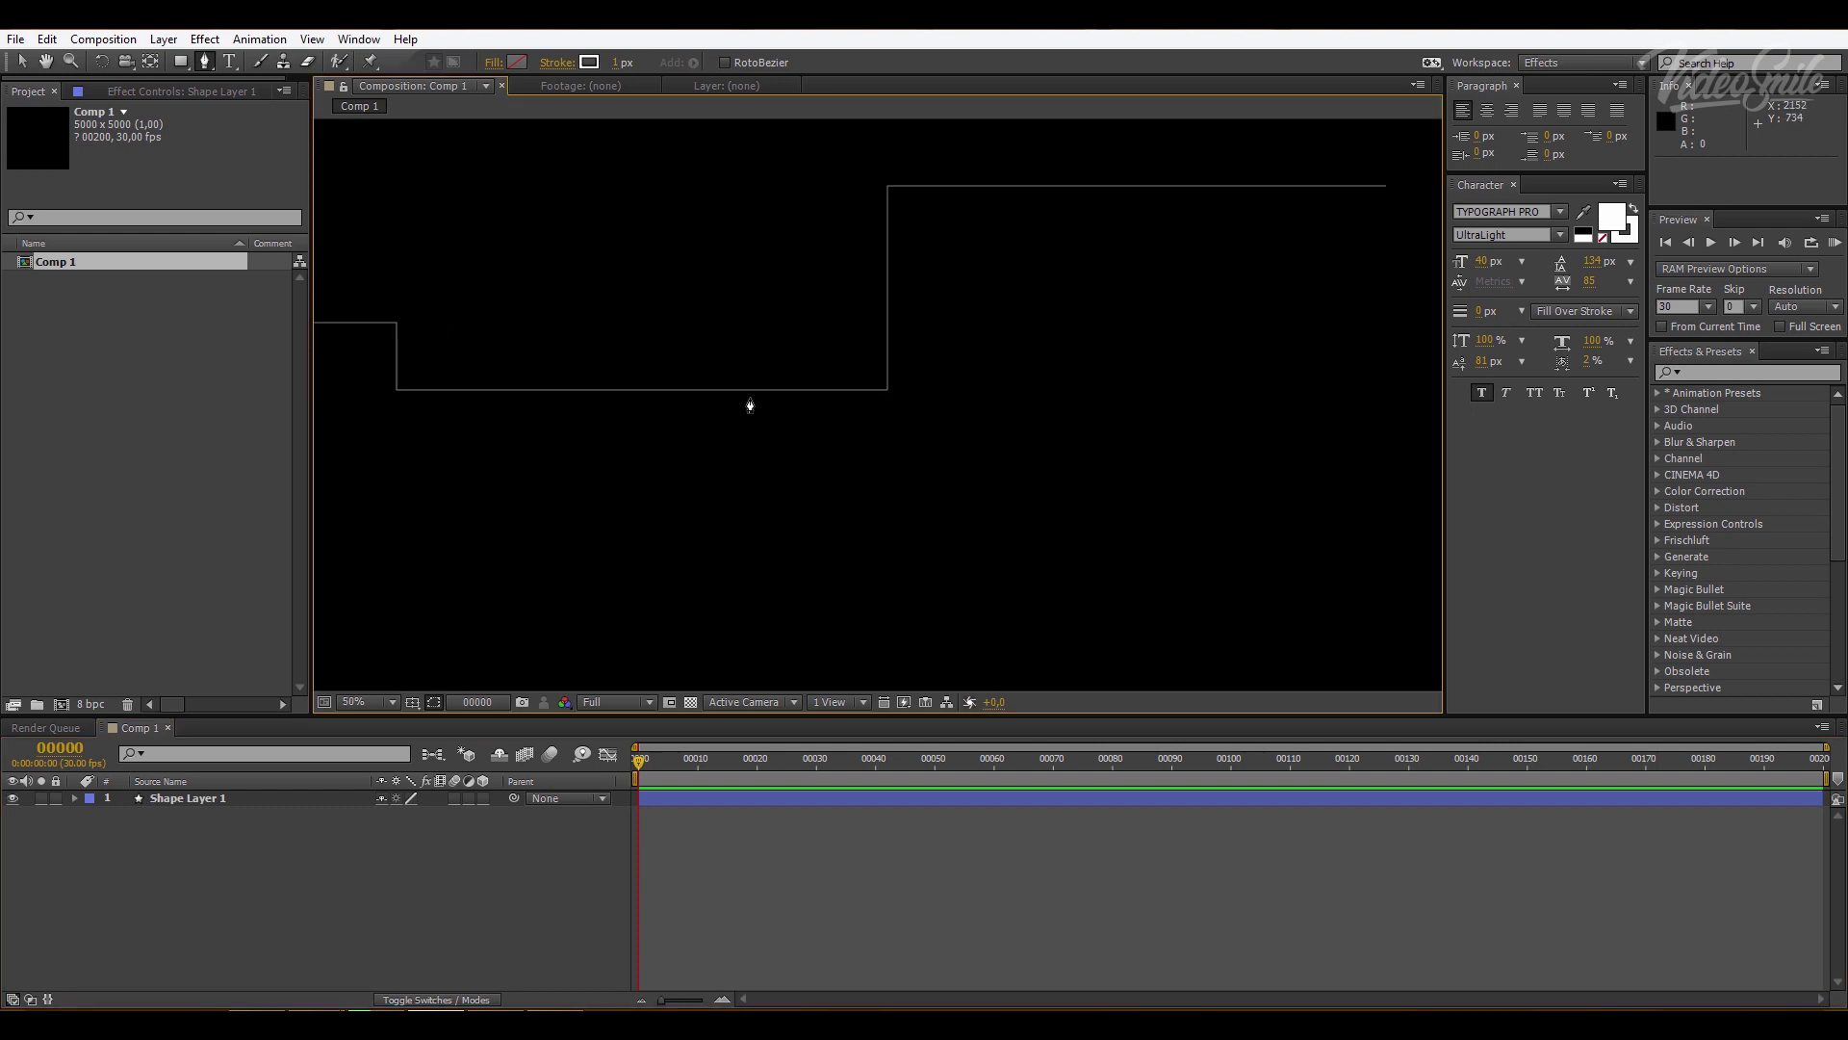
- Add two more stepped lines, each rising and then running right
left_click(732, 399)
left_click(897, 398)
left_click(897, 258)
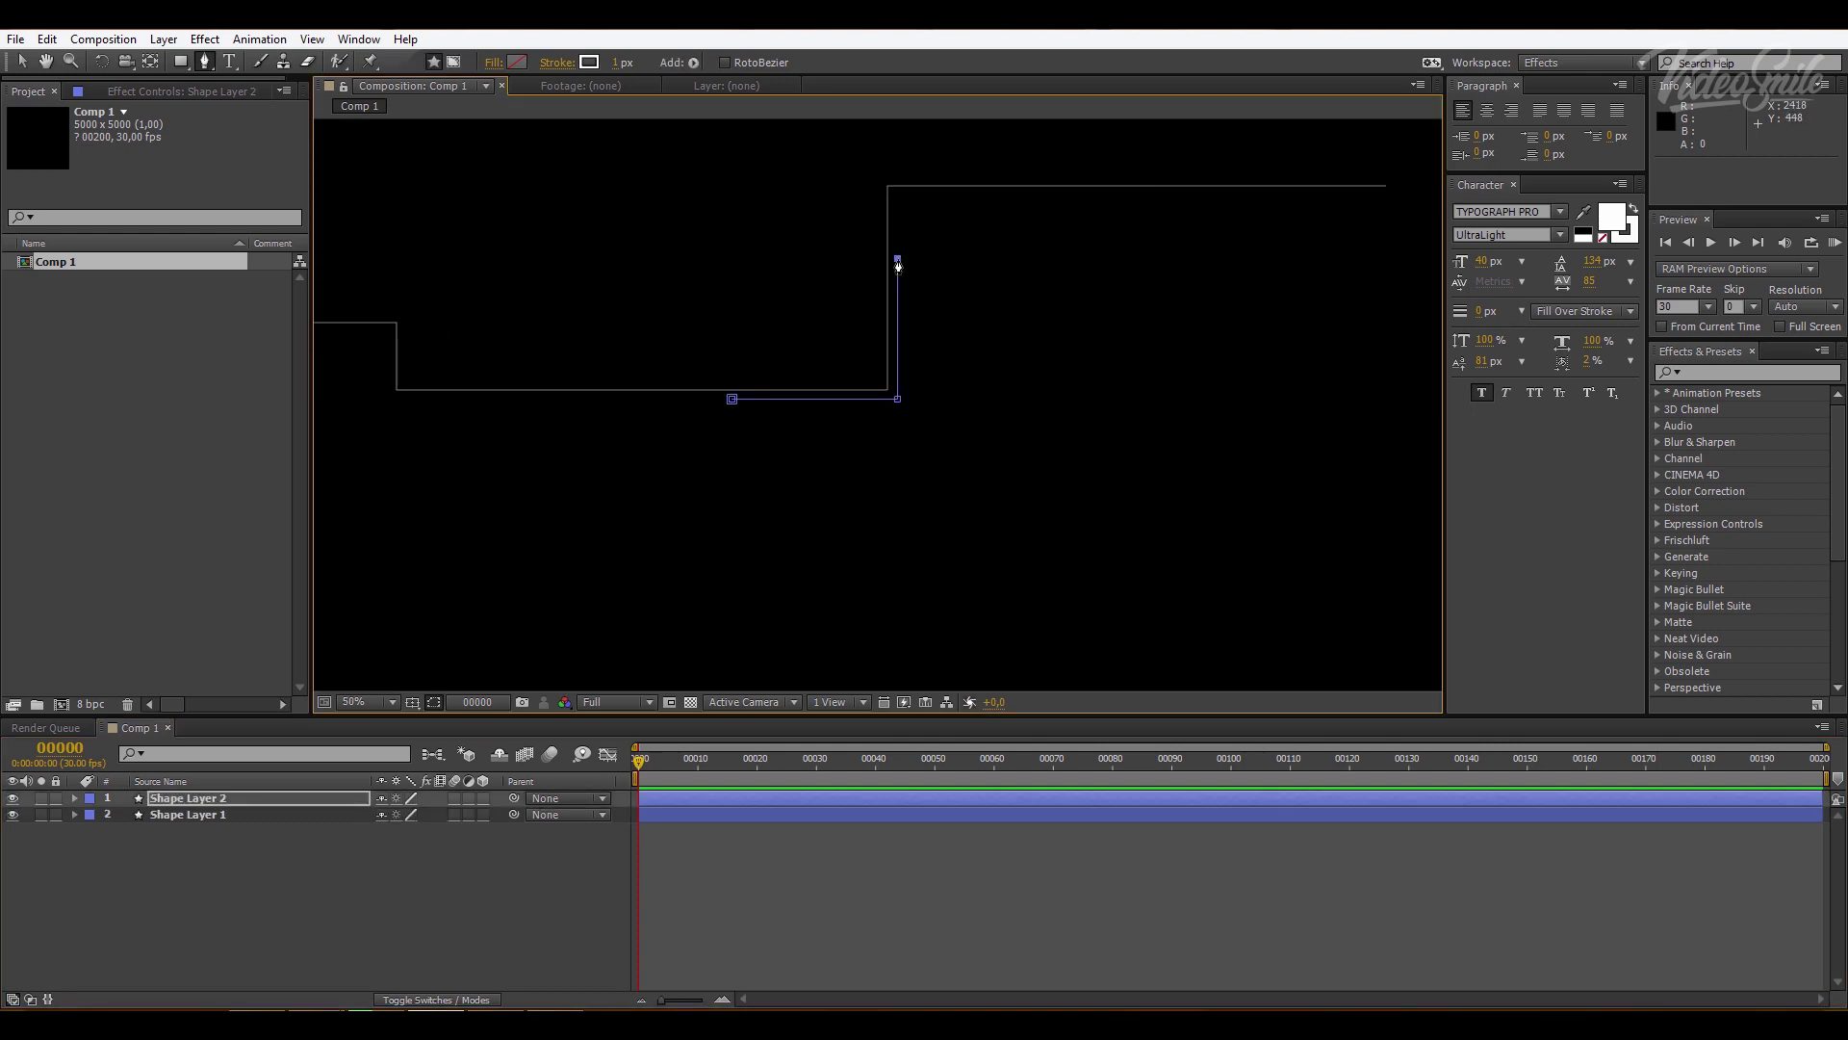
left_click(1001, 258)
left_click(499, 878)
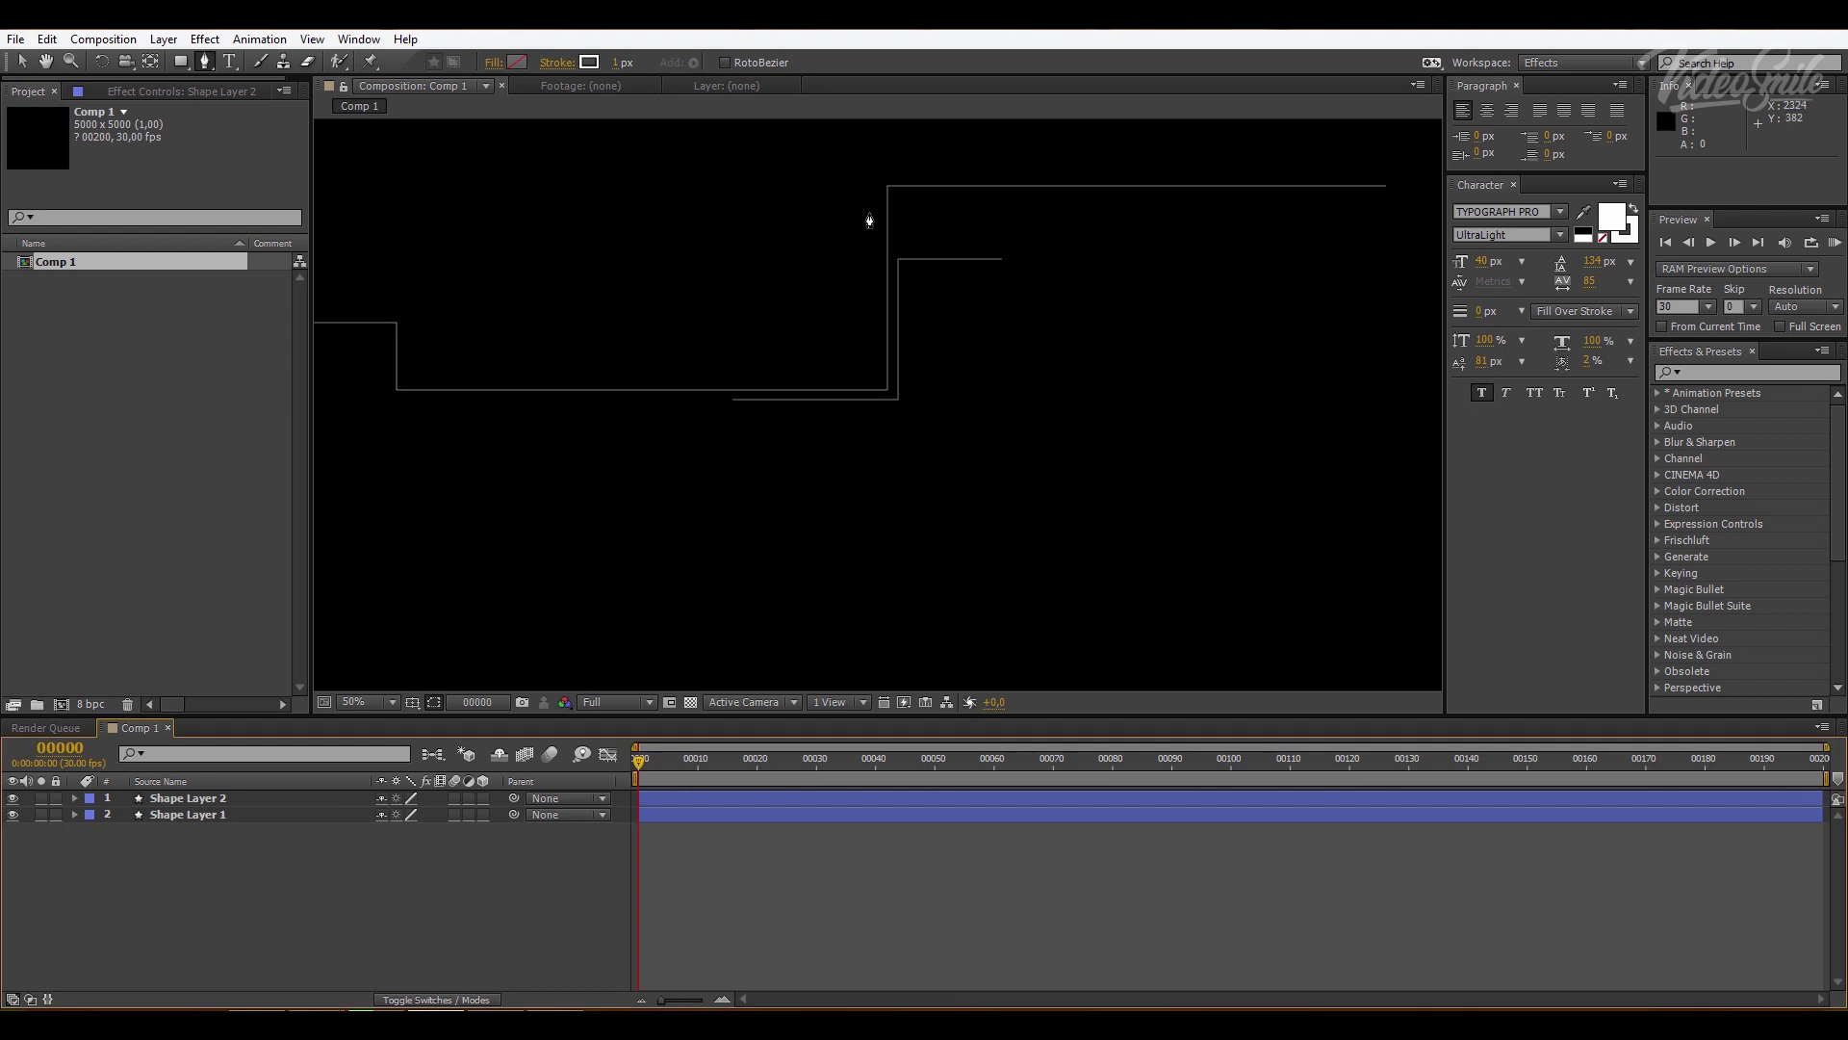
left_click(884, 229)
left_click(881, 179)
left_click(1061, 179)
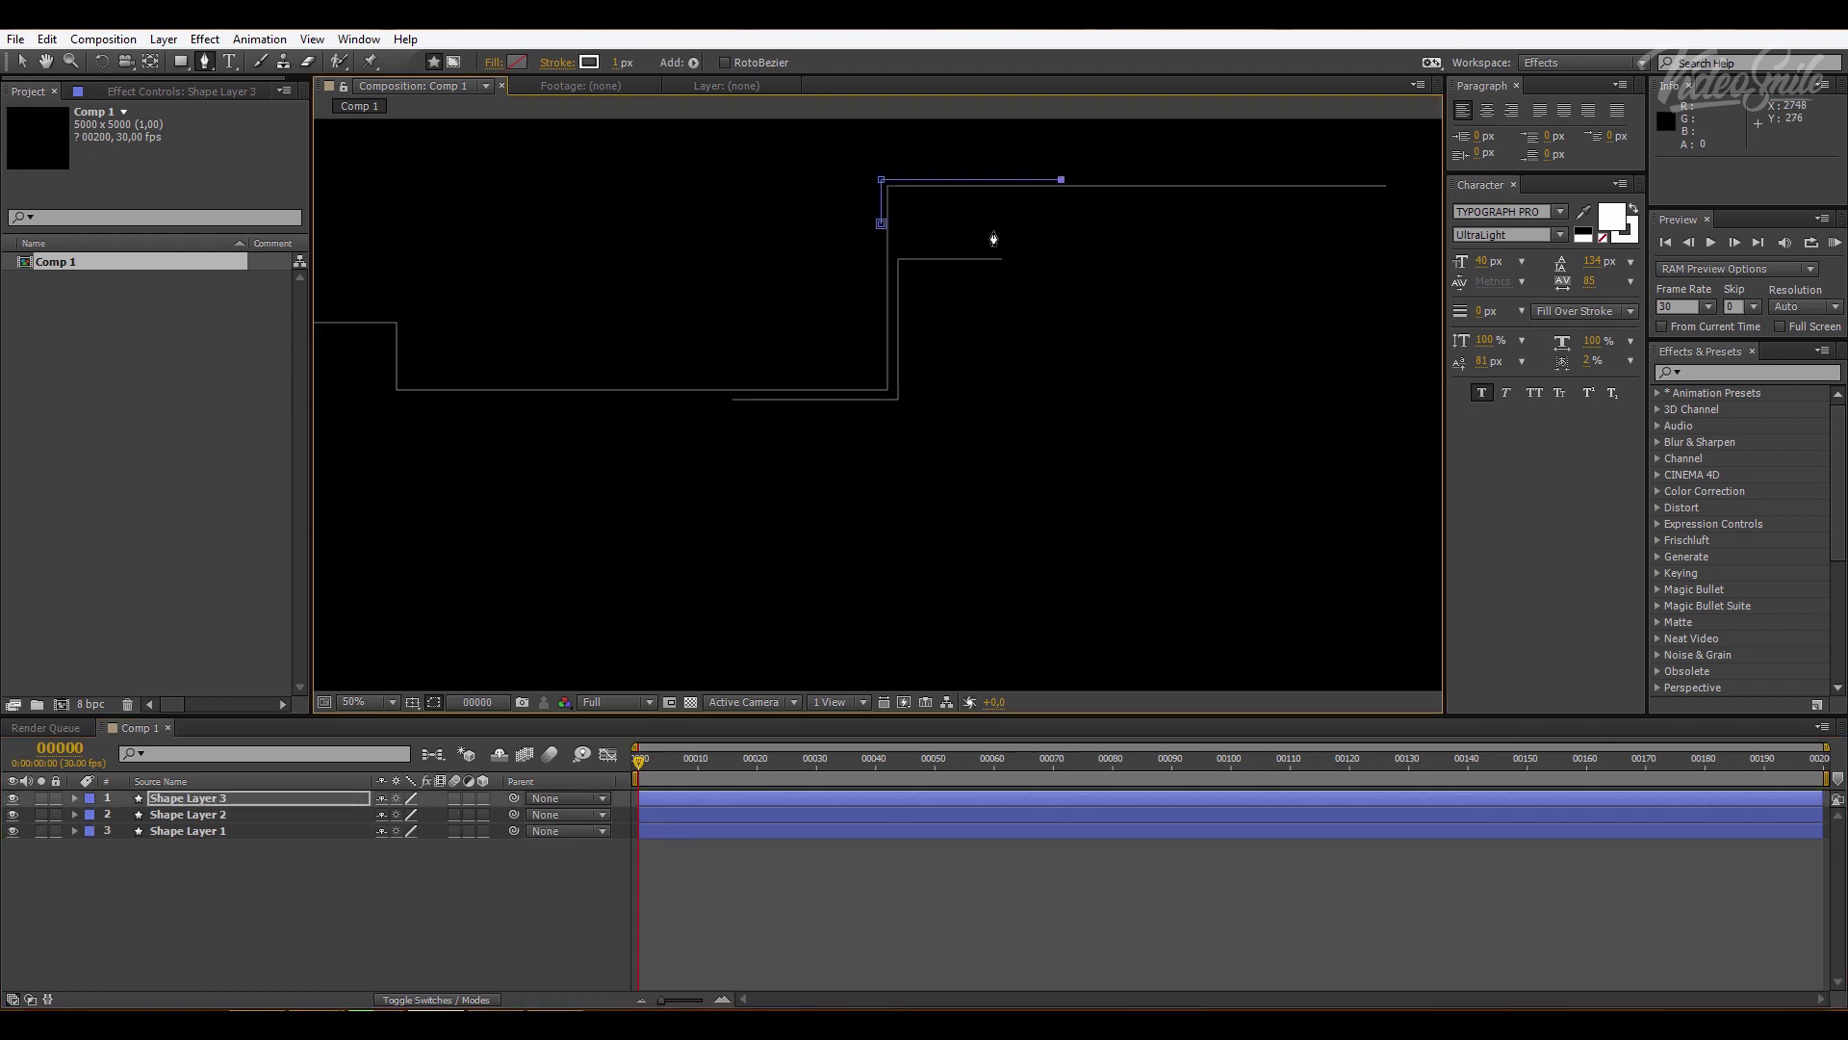
left_click(603, 880)
left_click_drag(1301, 211, 1036, 256)
- Draw a long stepped line from the top right across left and down
left_click(1020, 242)
left_click(1147, 241)
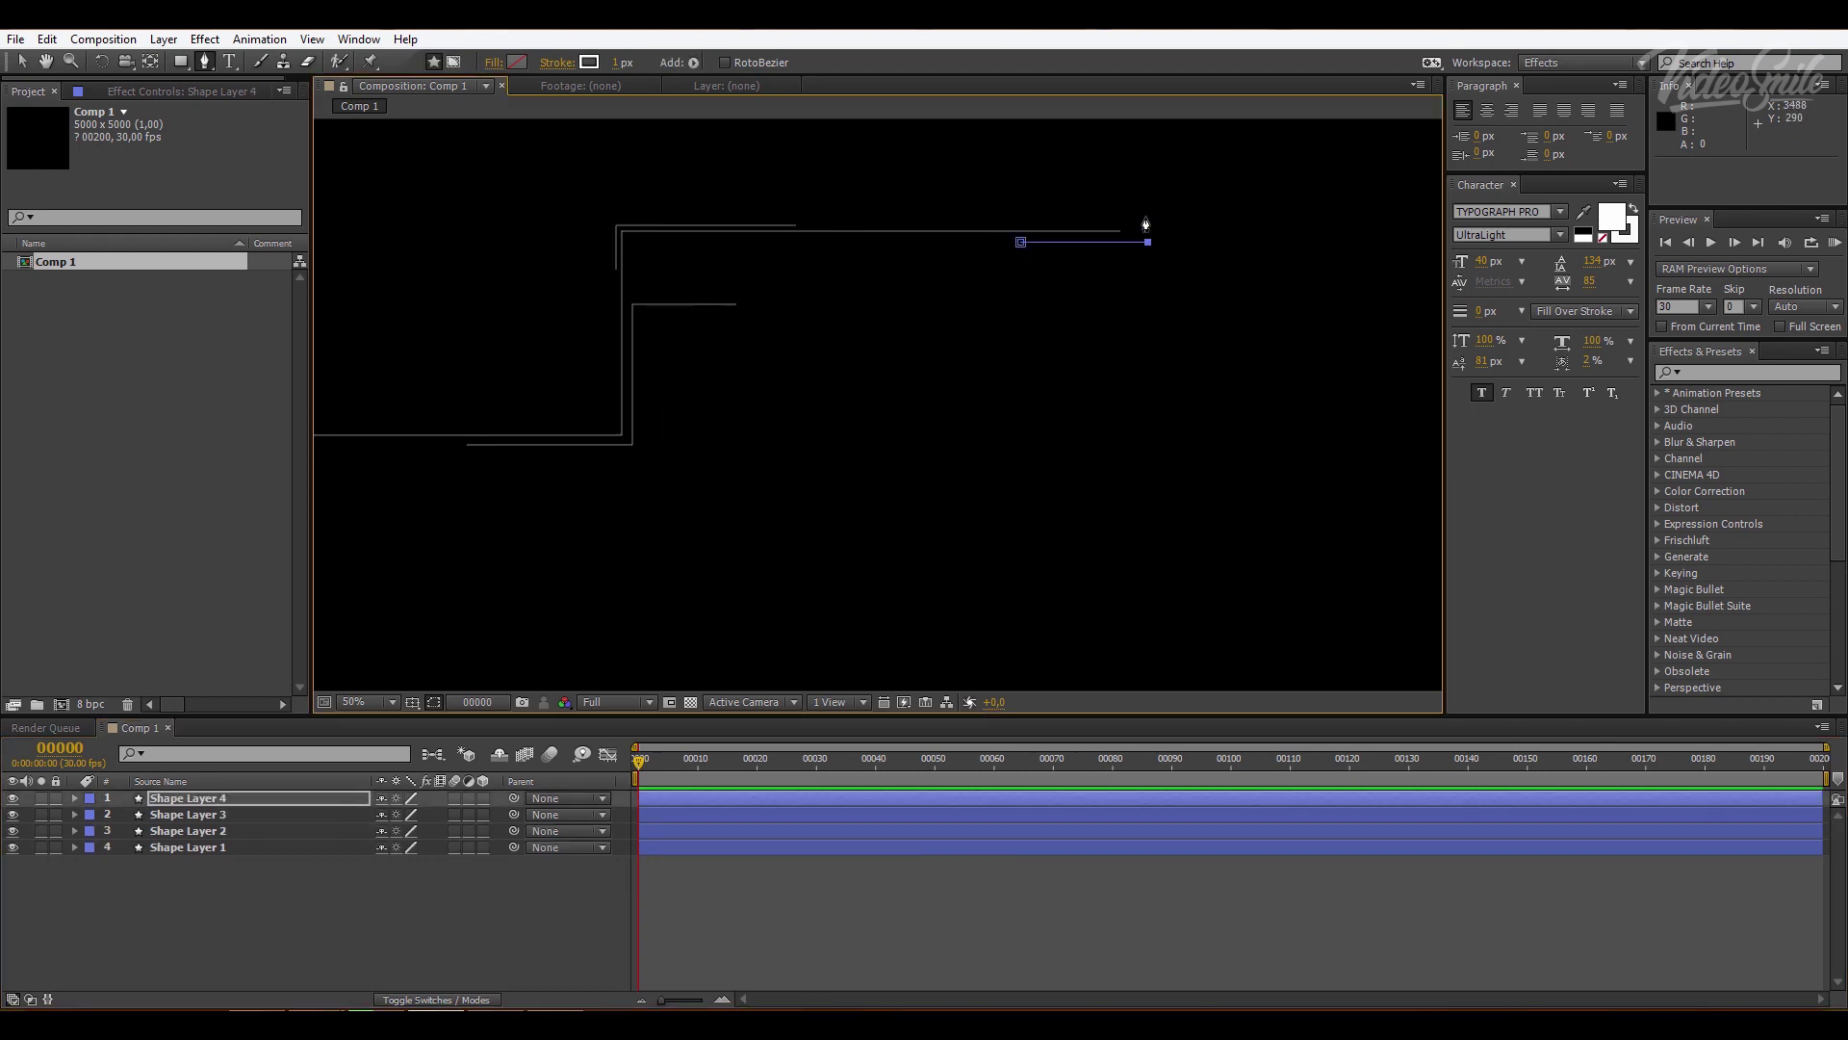
left_click(1147, 200)
left_click(561, 201)
left_click(561, 402)
left_click(381, 402)
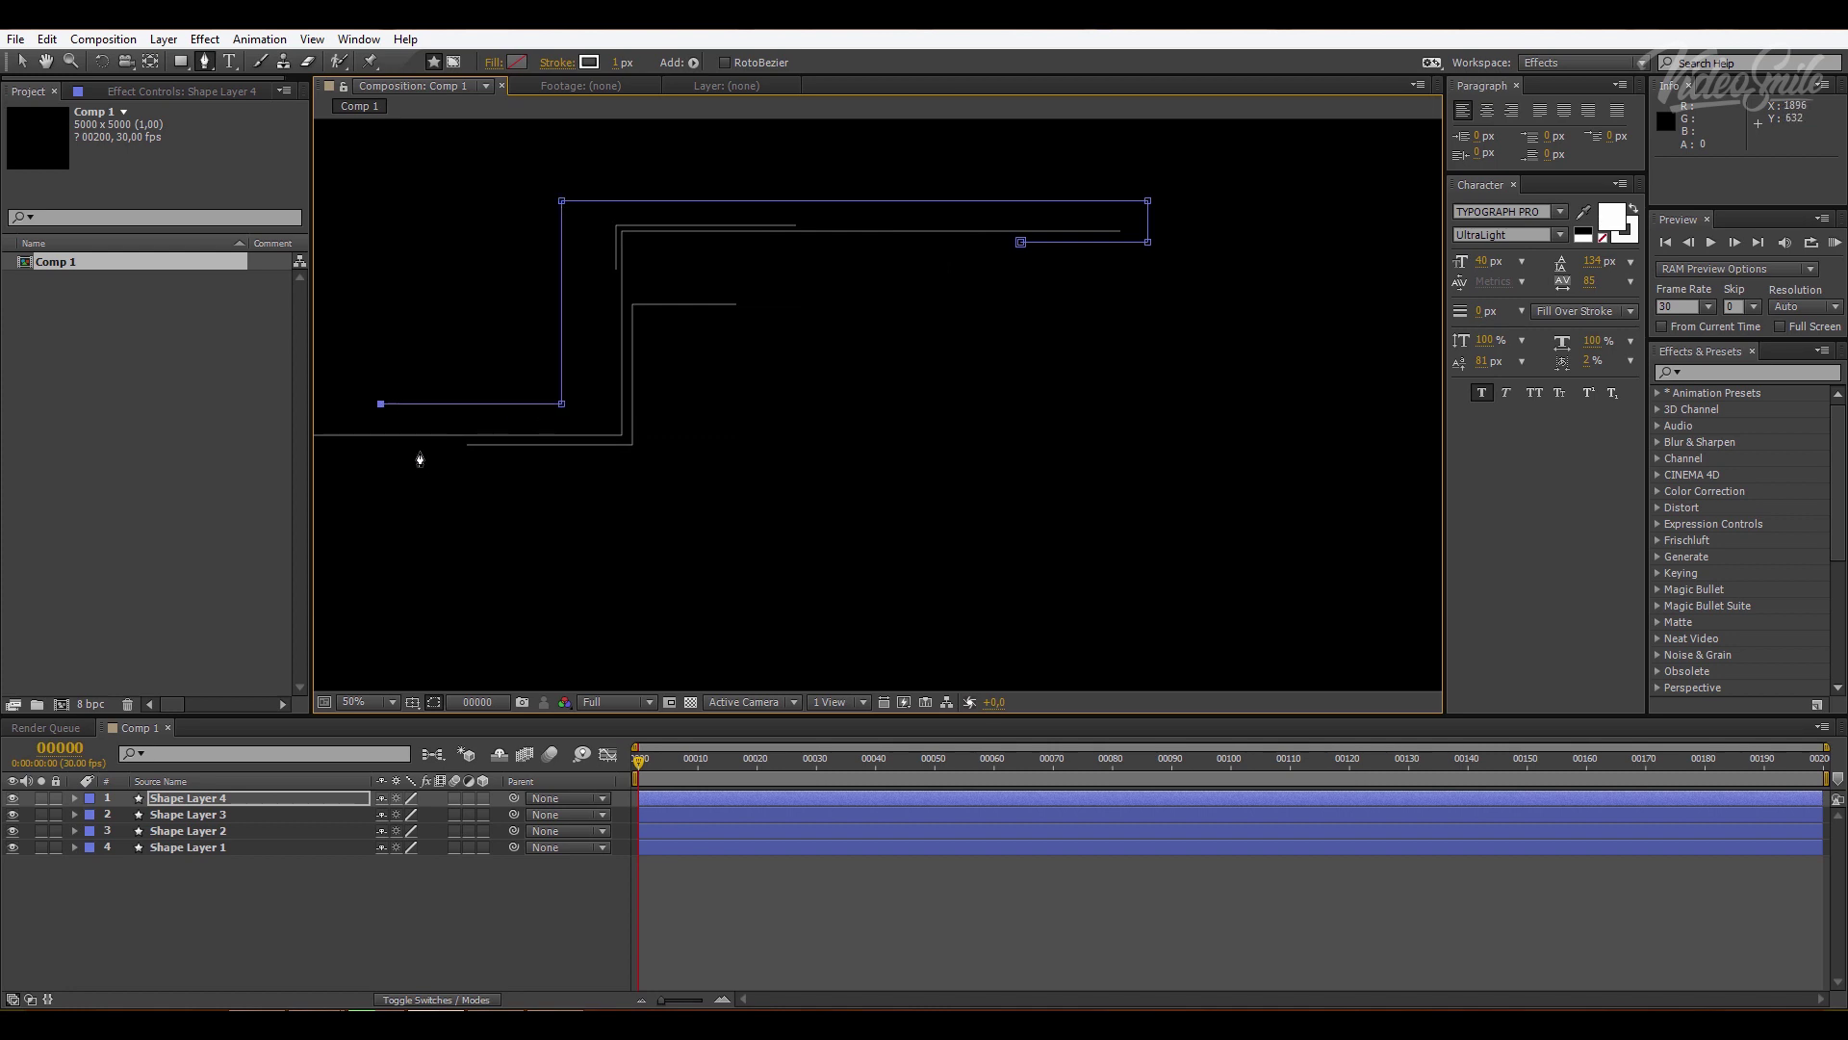
left_click(466, 879)
mouse_move(782, 387)
left_mouse_down()
mouse_move(744, 459)
mouse_move(800, 384)
left_mouse_up()
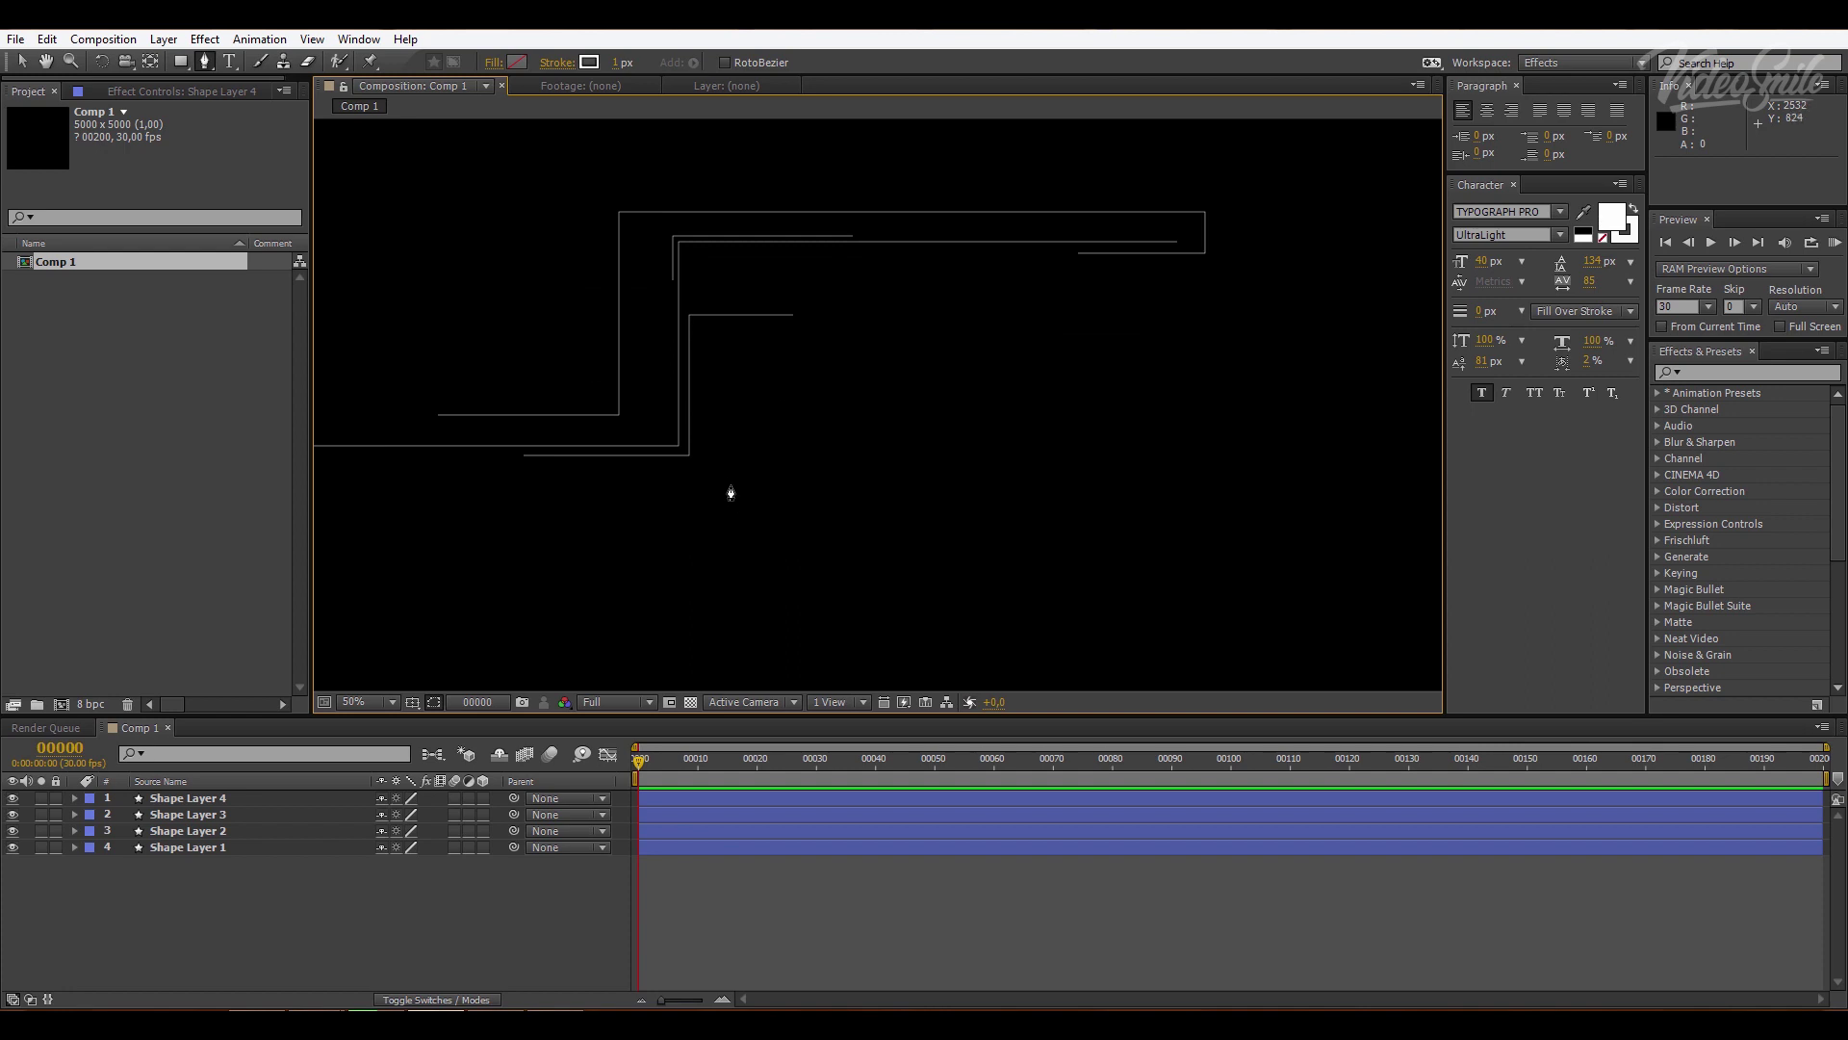
- Draw a diagonal stepped line ending in a drop, plus a parallel diagonal line
left_click(744, 460)
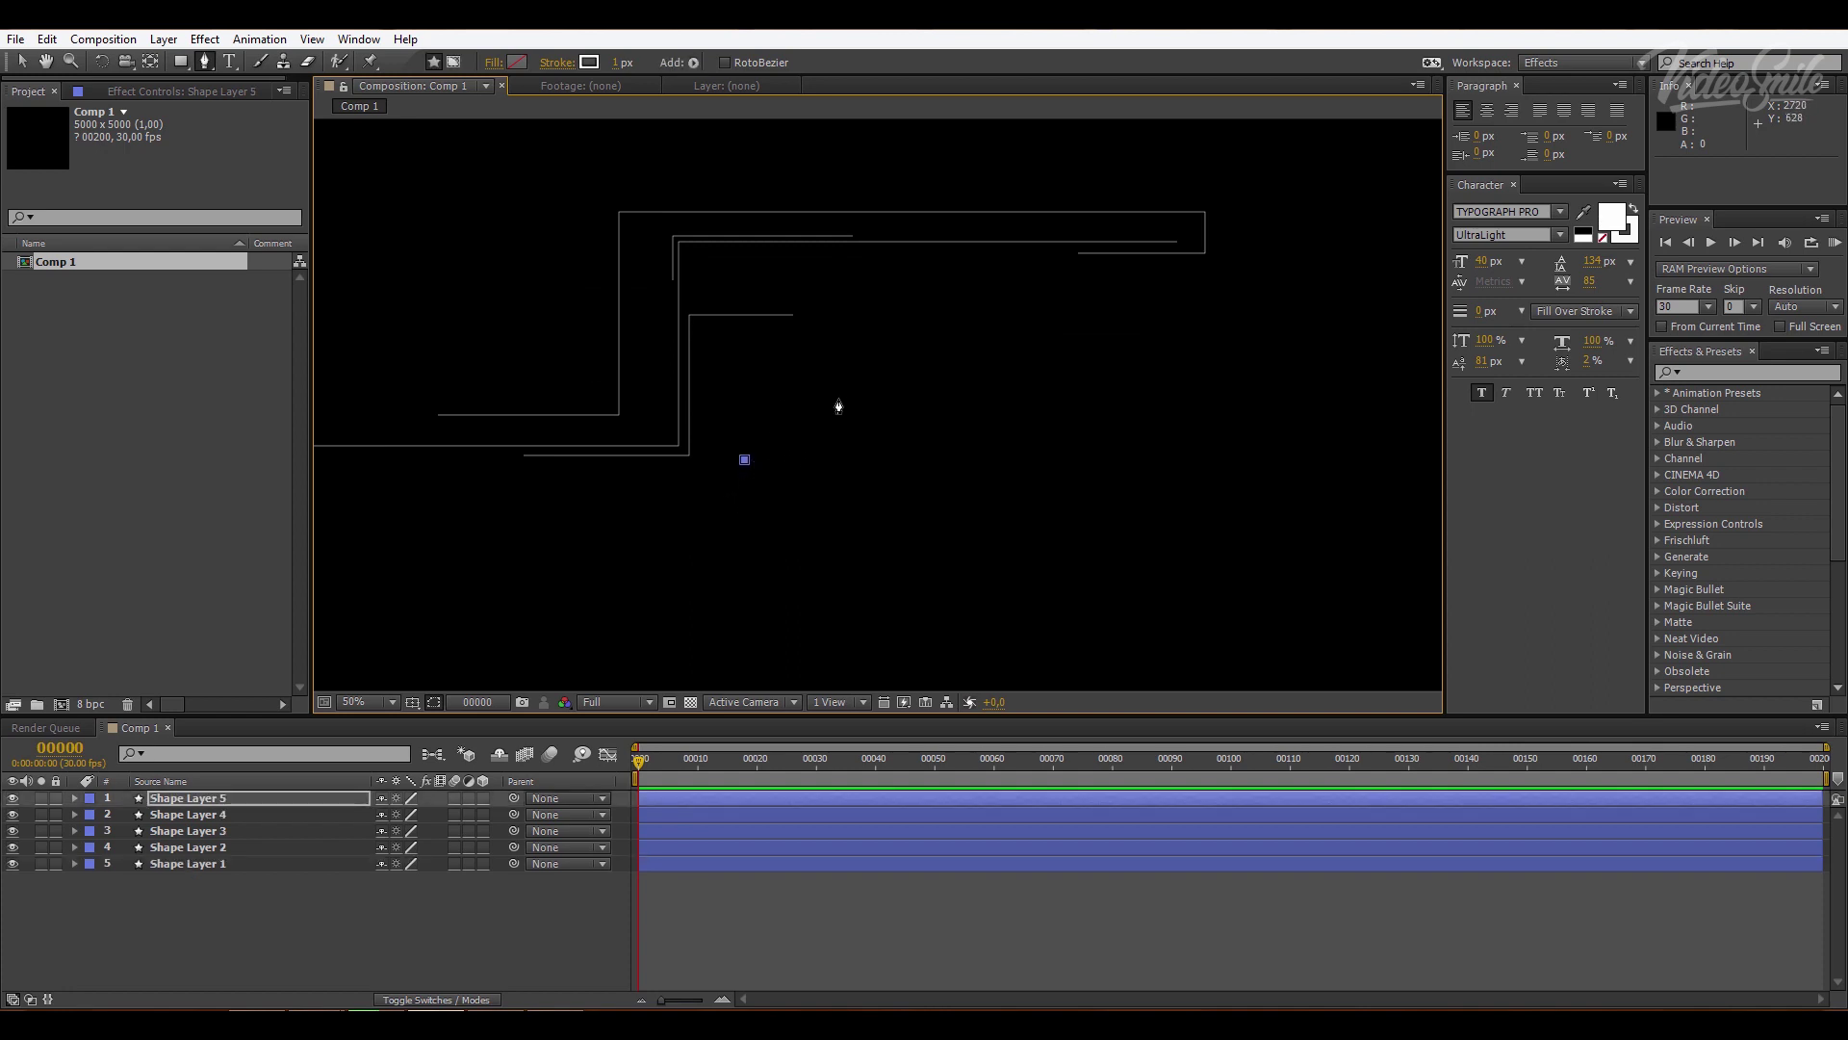
left_click(859, 345)
left_click(1155, 345)
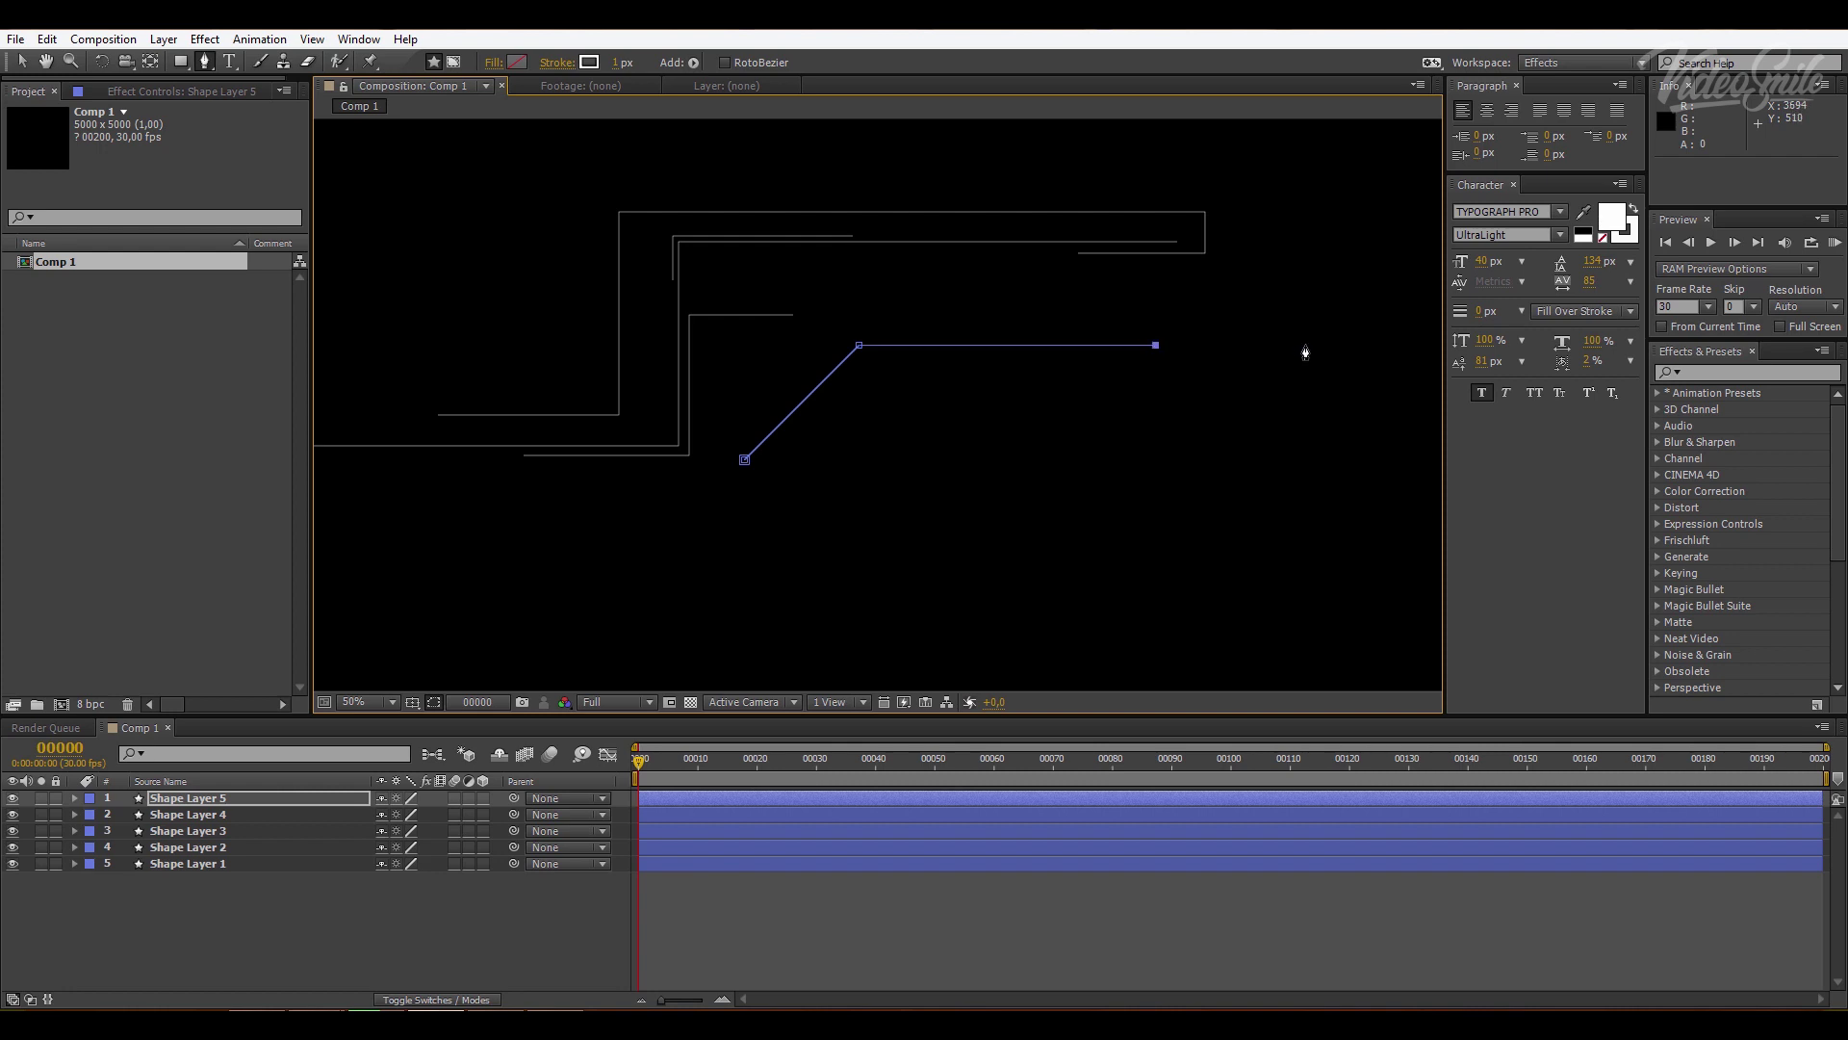
left_click(1347, 345)
left_click(1388, 467, "shift")
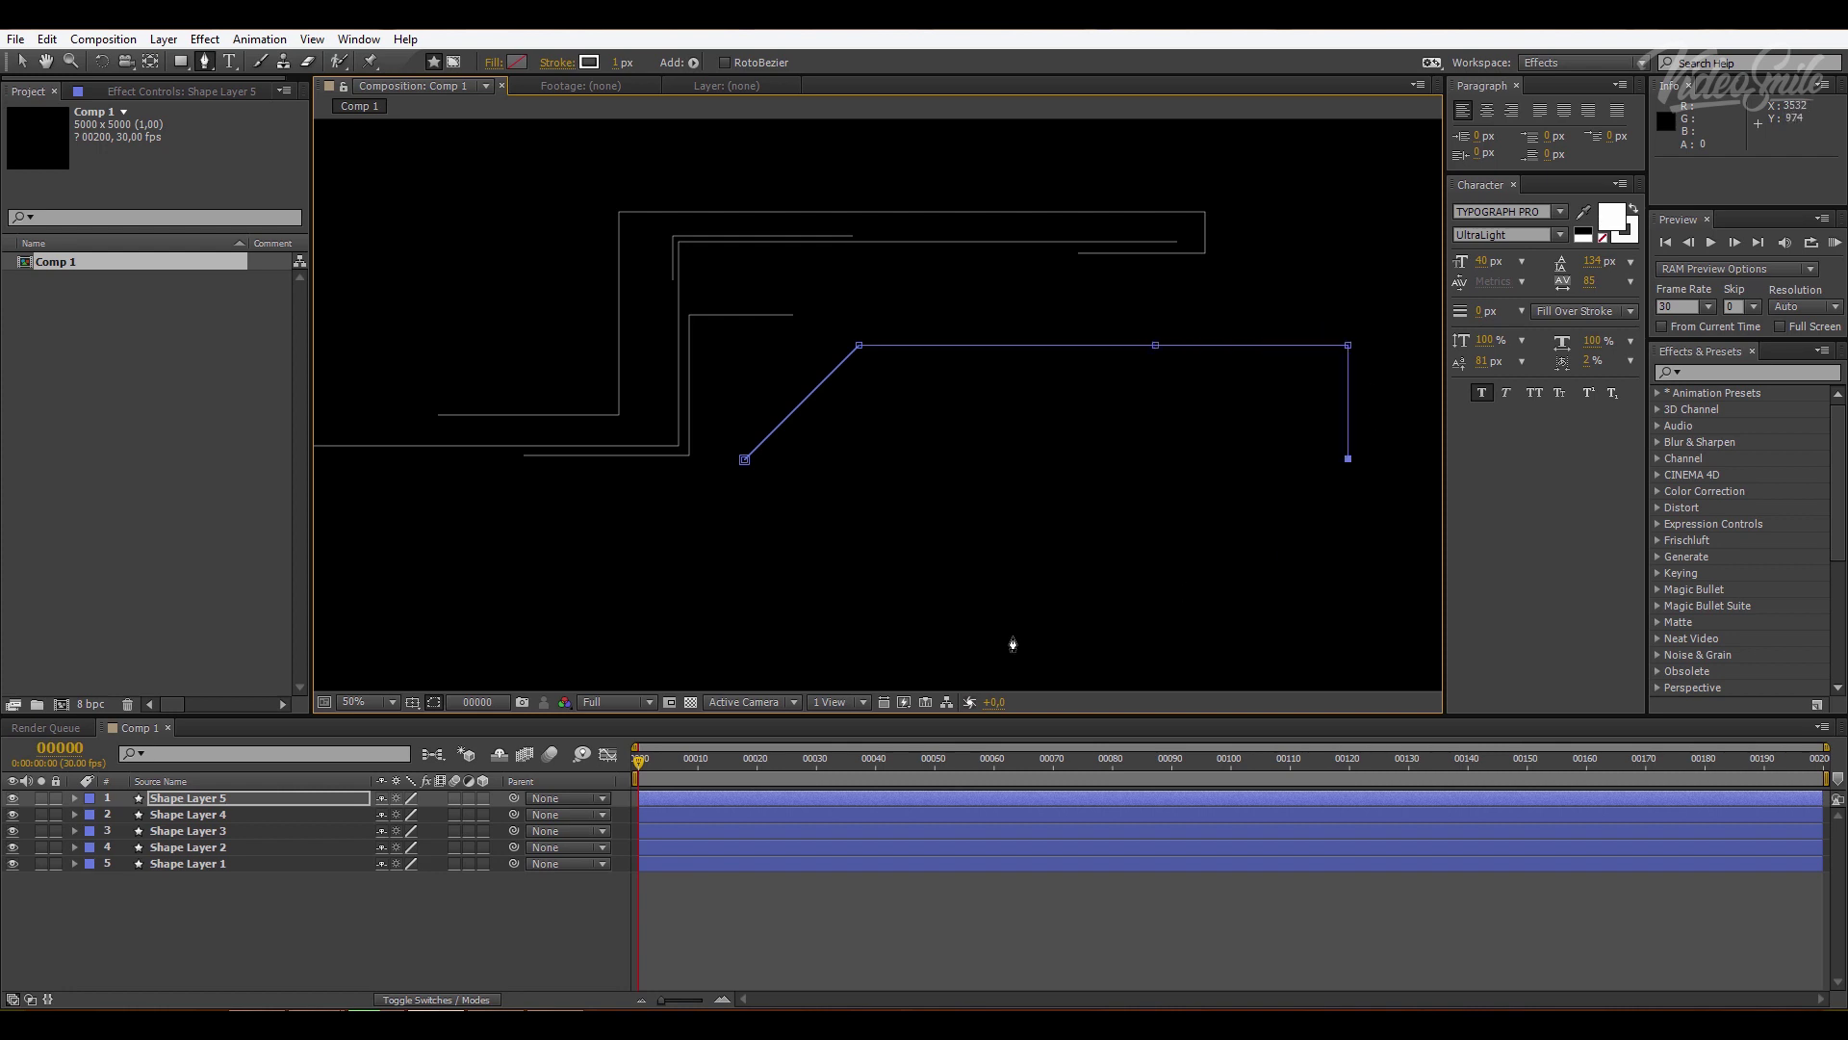
left_click(541, 915)
left_click(751, 469)
left_click(865, 353)
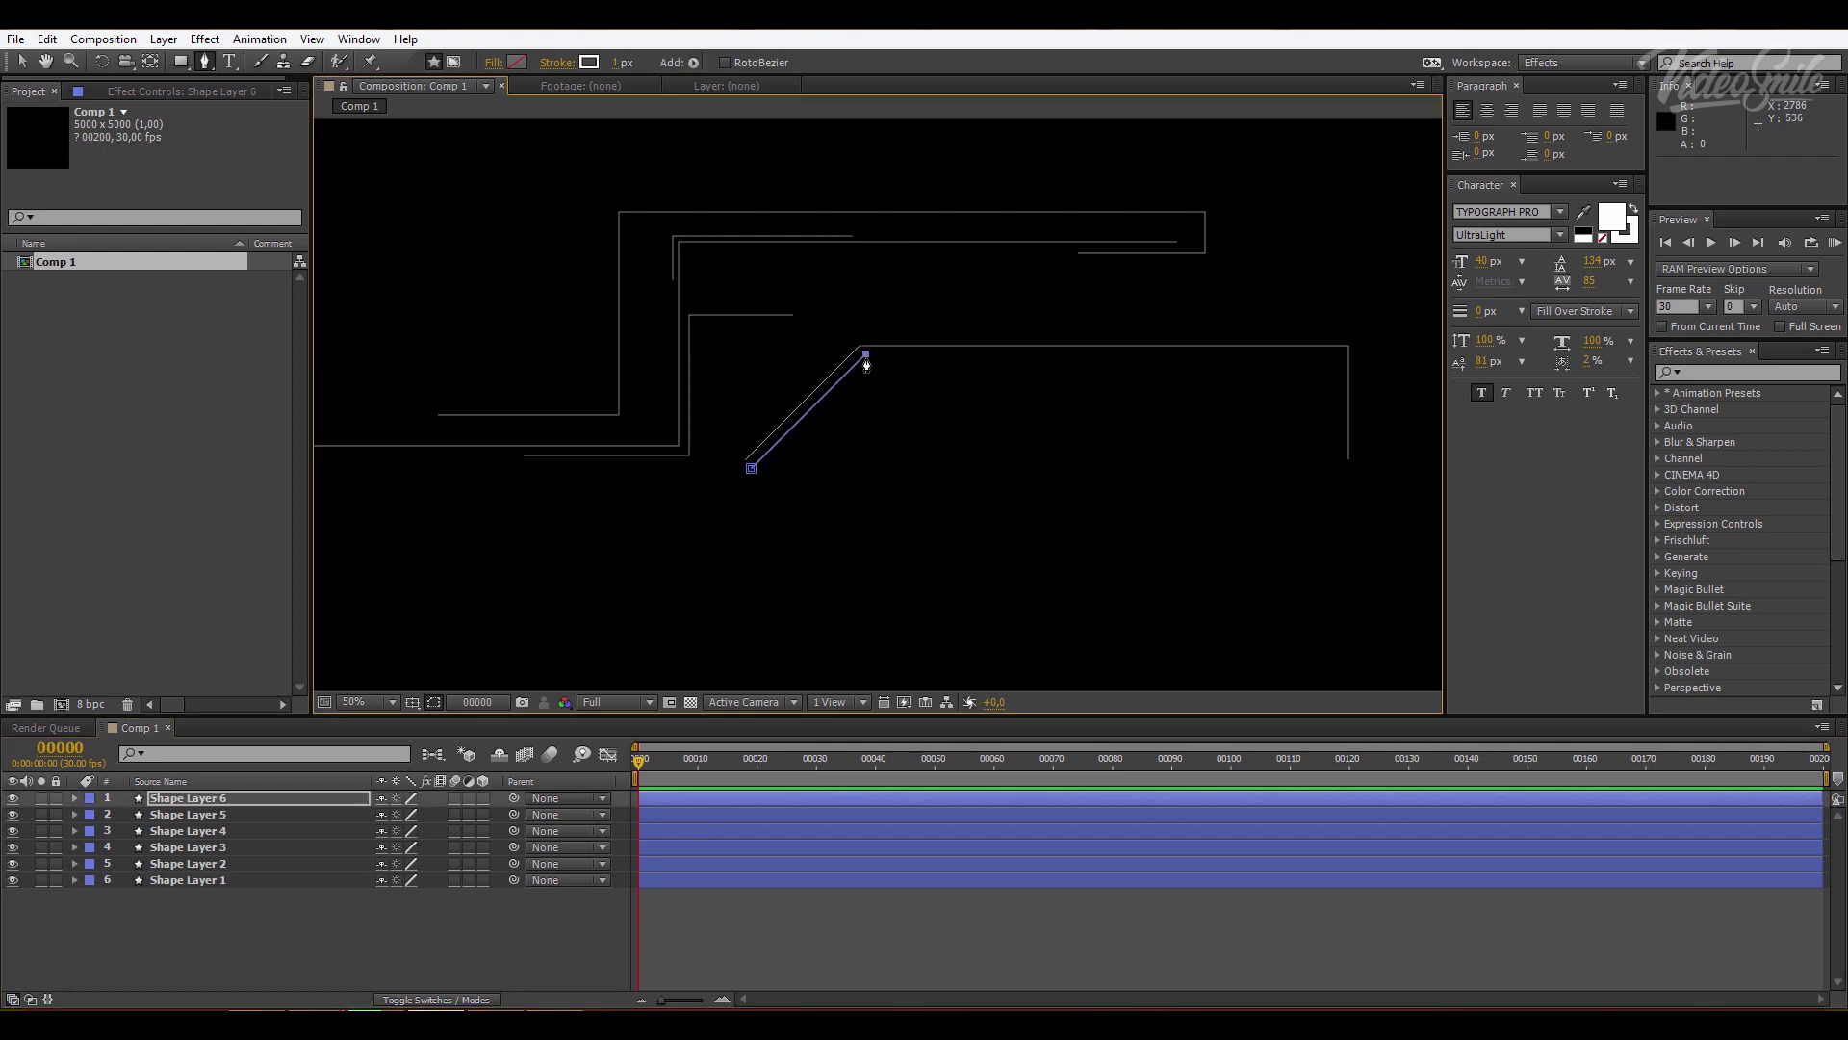
left_click(993, 354)
left_click(503, 941)
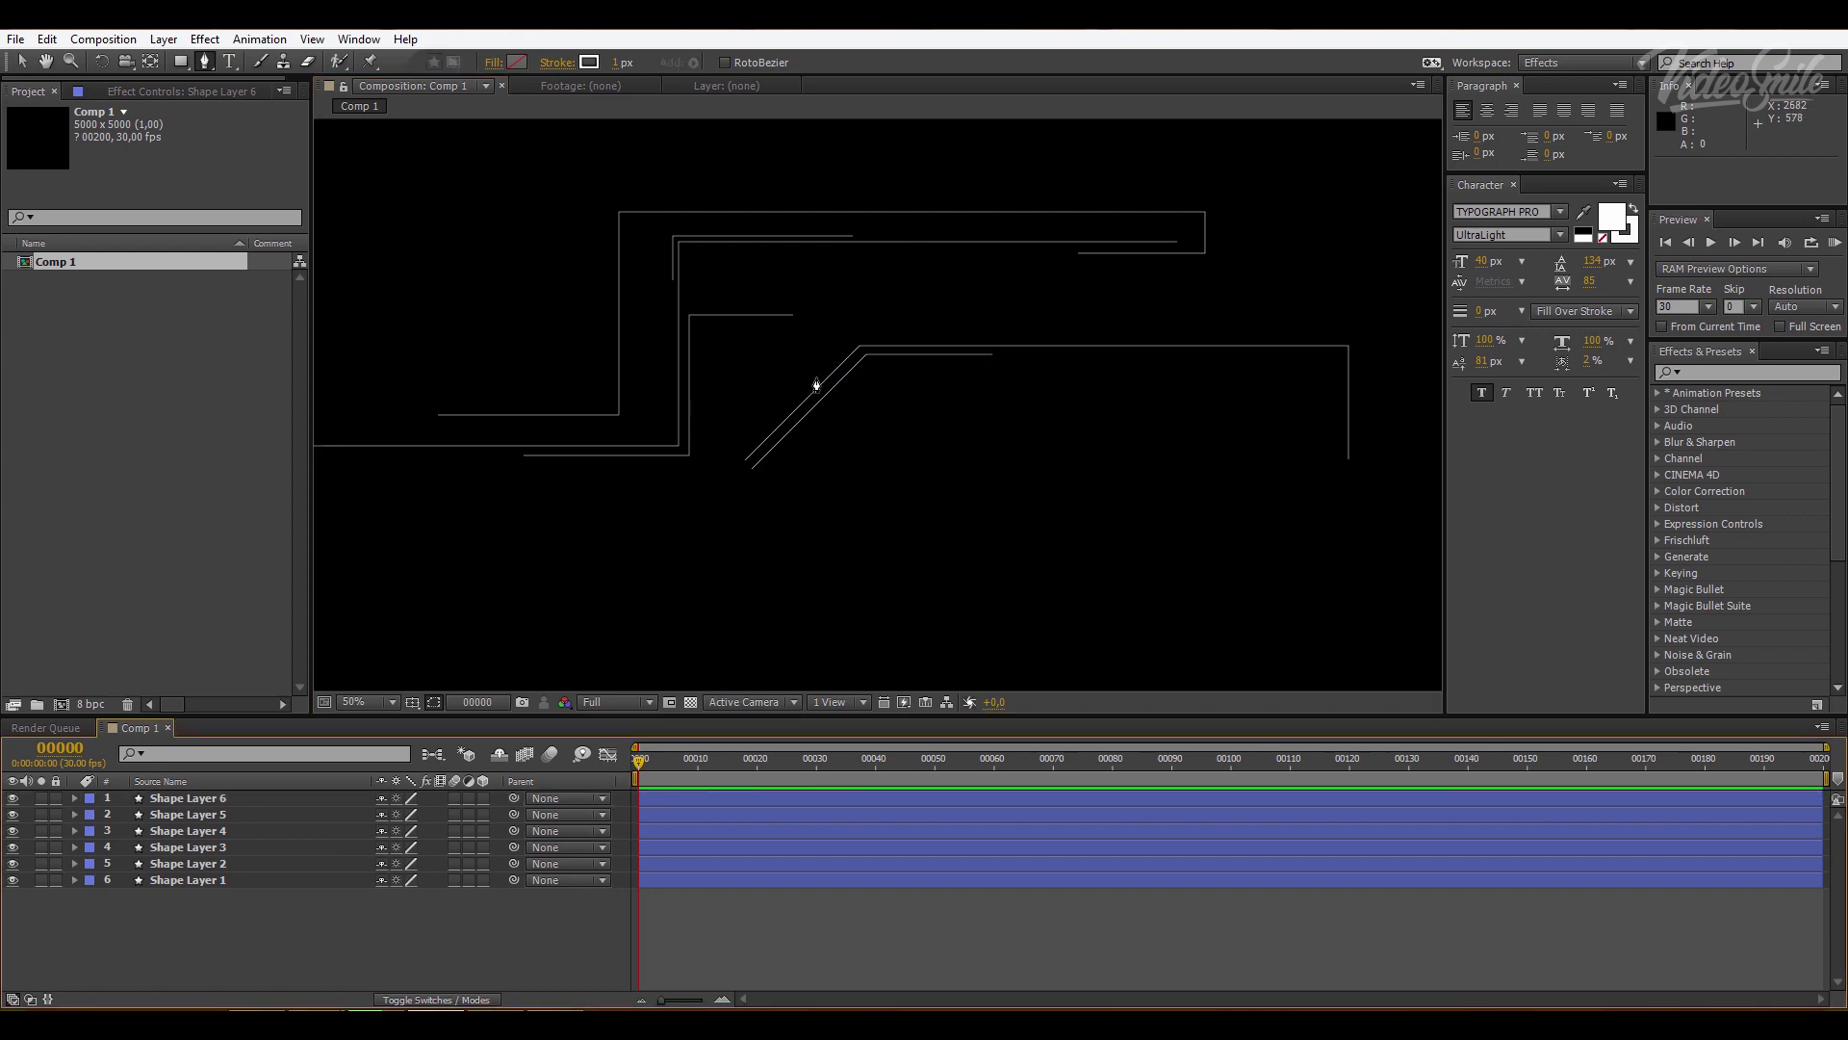
- Add one more short diagonal line, then recenter the view on all lines
left_click(815, 377)
left_click(880, 312)
left_click(1069, 312)
left_click(506, 942)
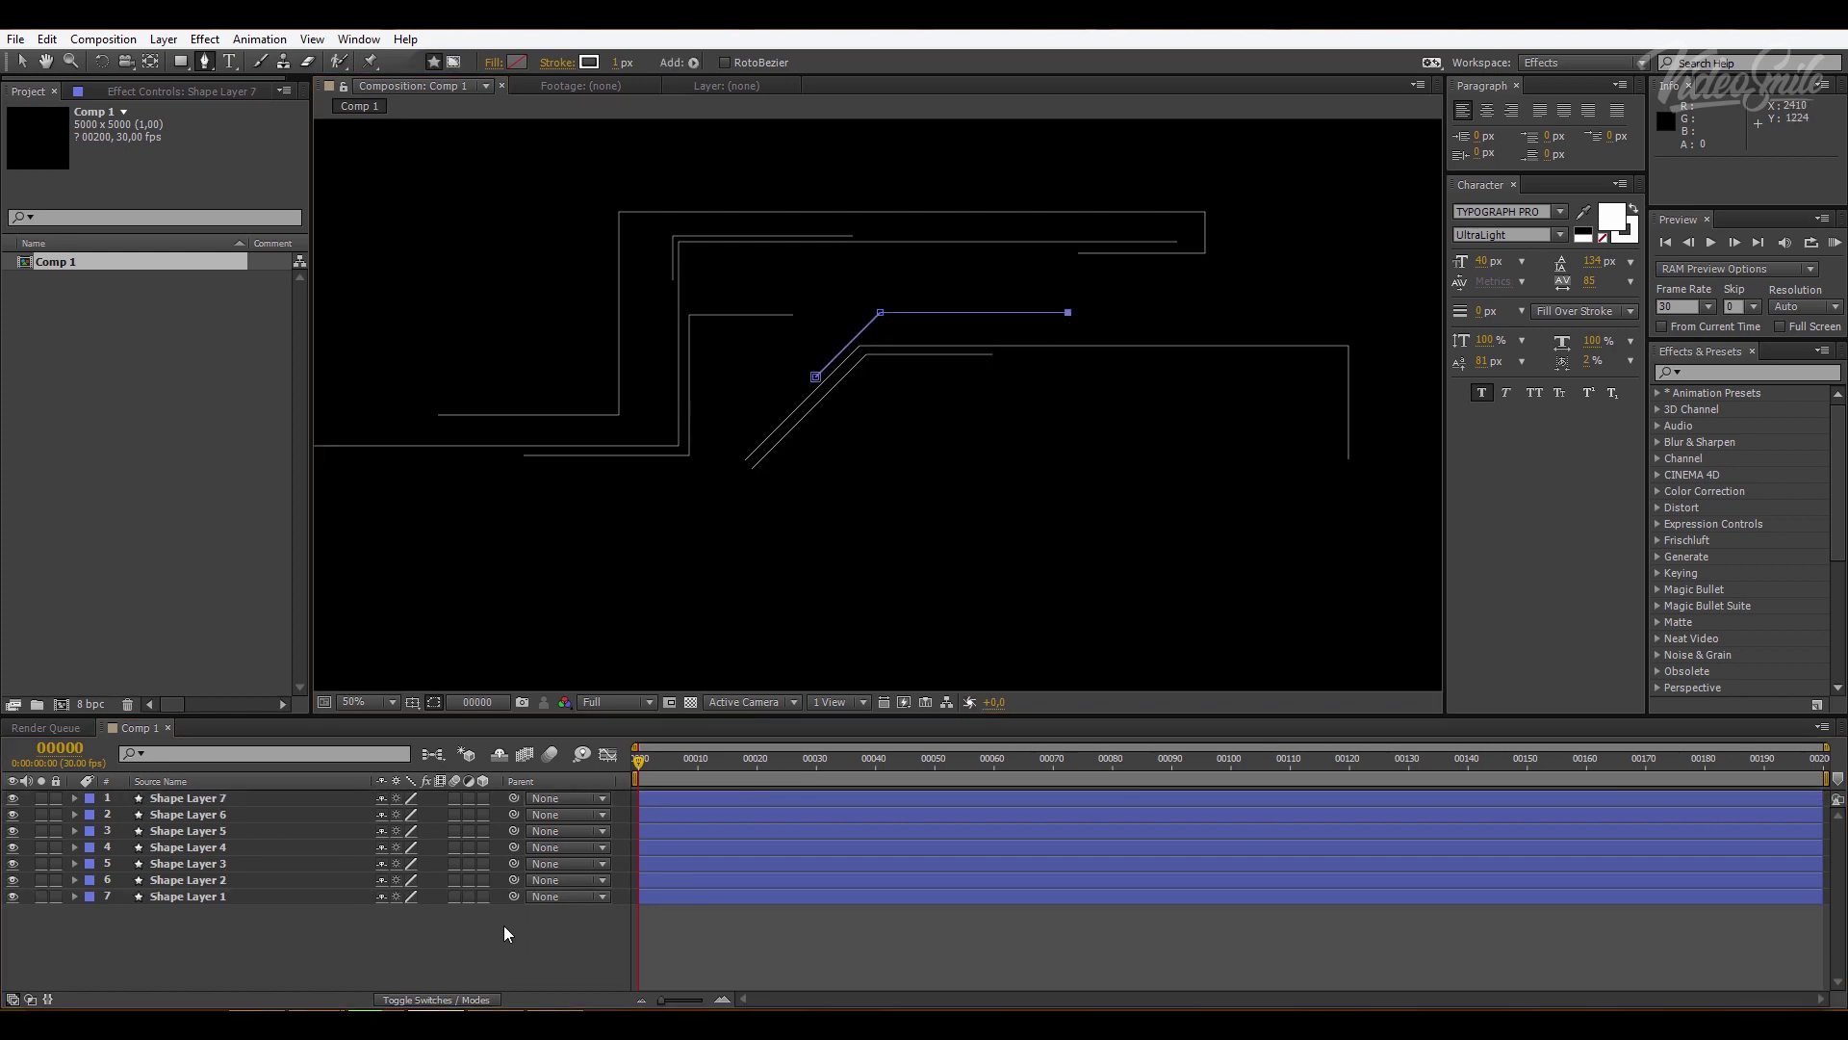
scroll(992, 414, "down", 2)
scroll(1021, 450, "up", 2)
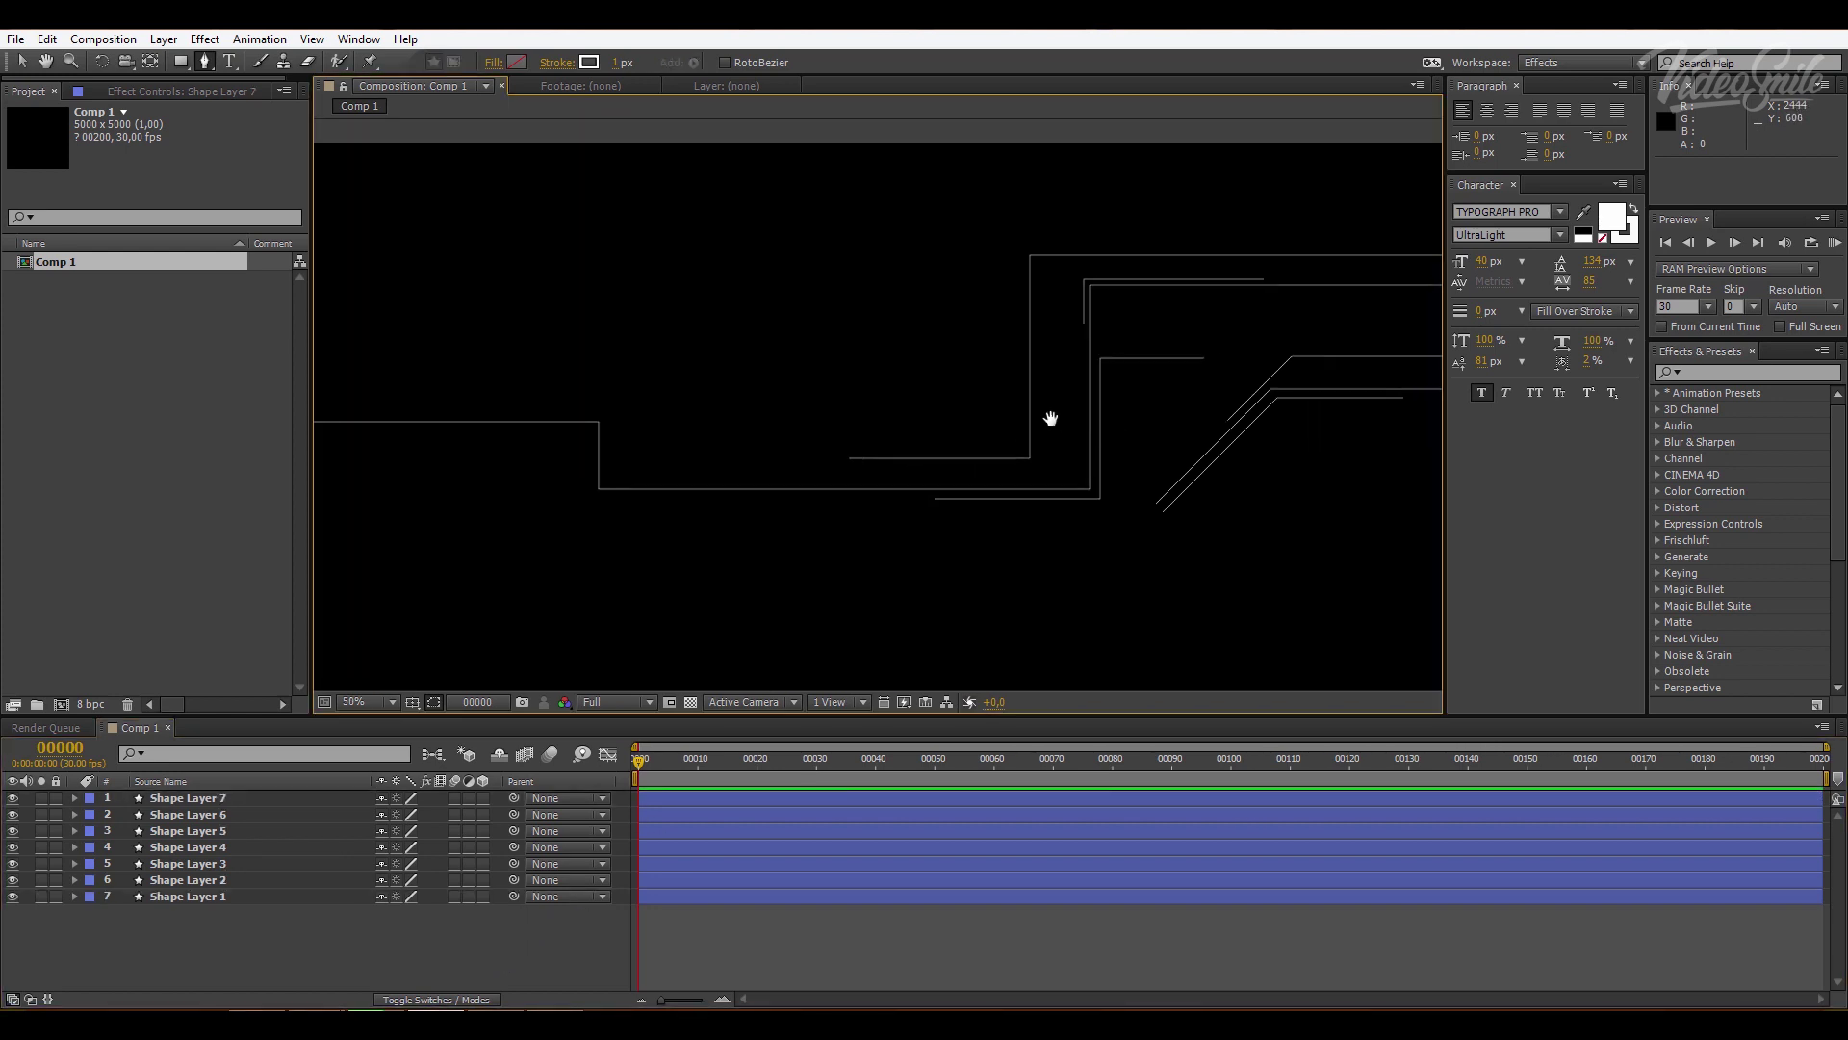
left_click_drag(1052, 417, 821, 395)
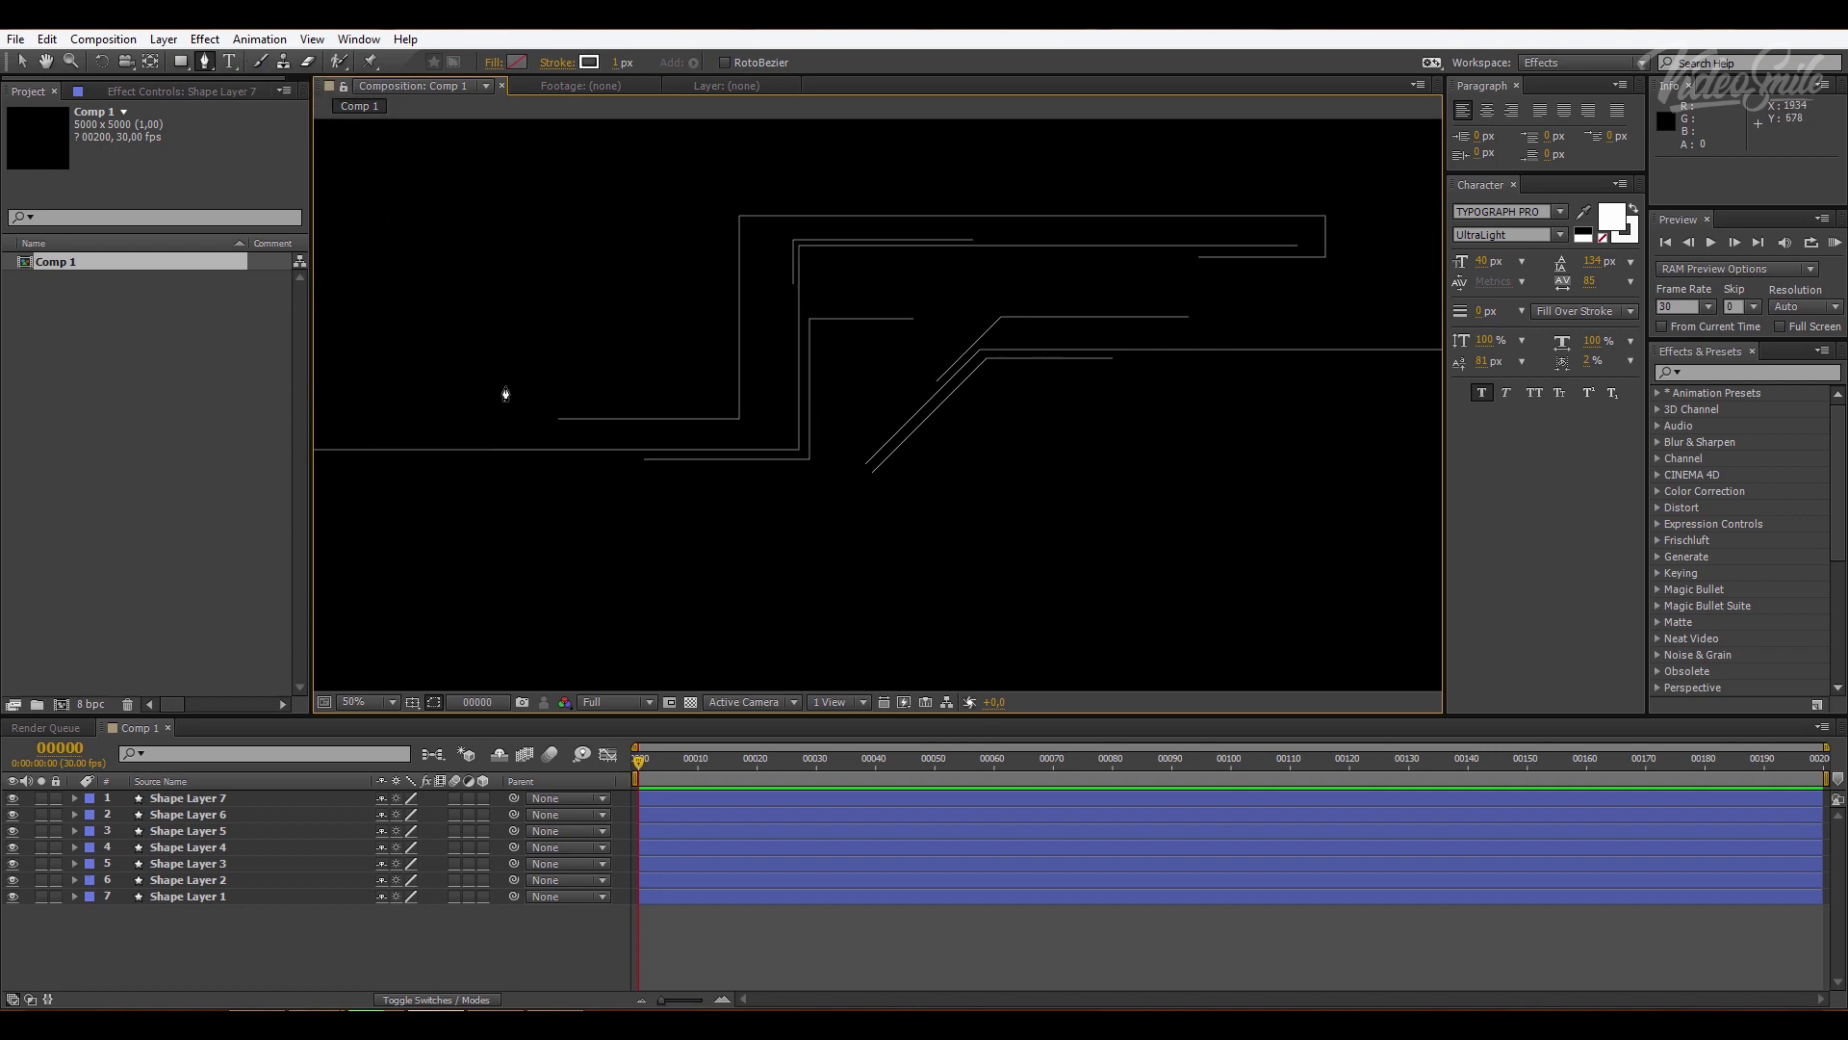
scroll(824, 403, "down", 2)
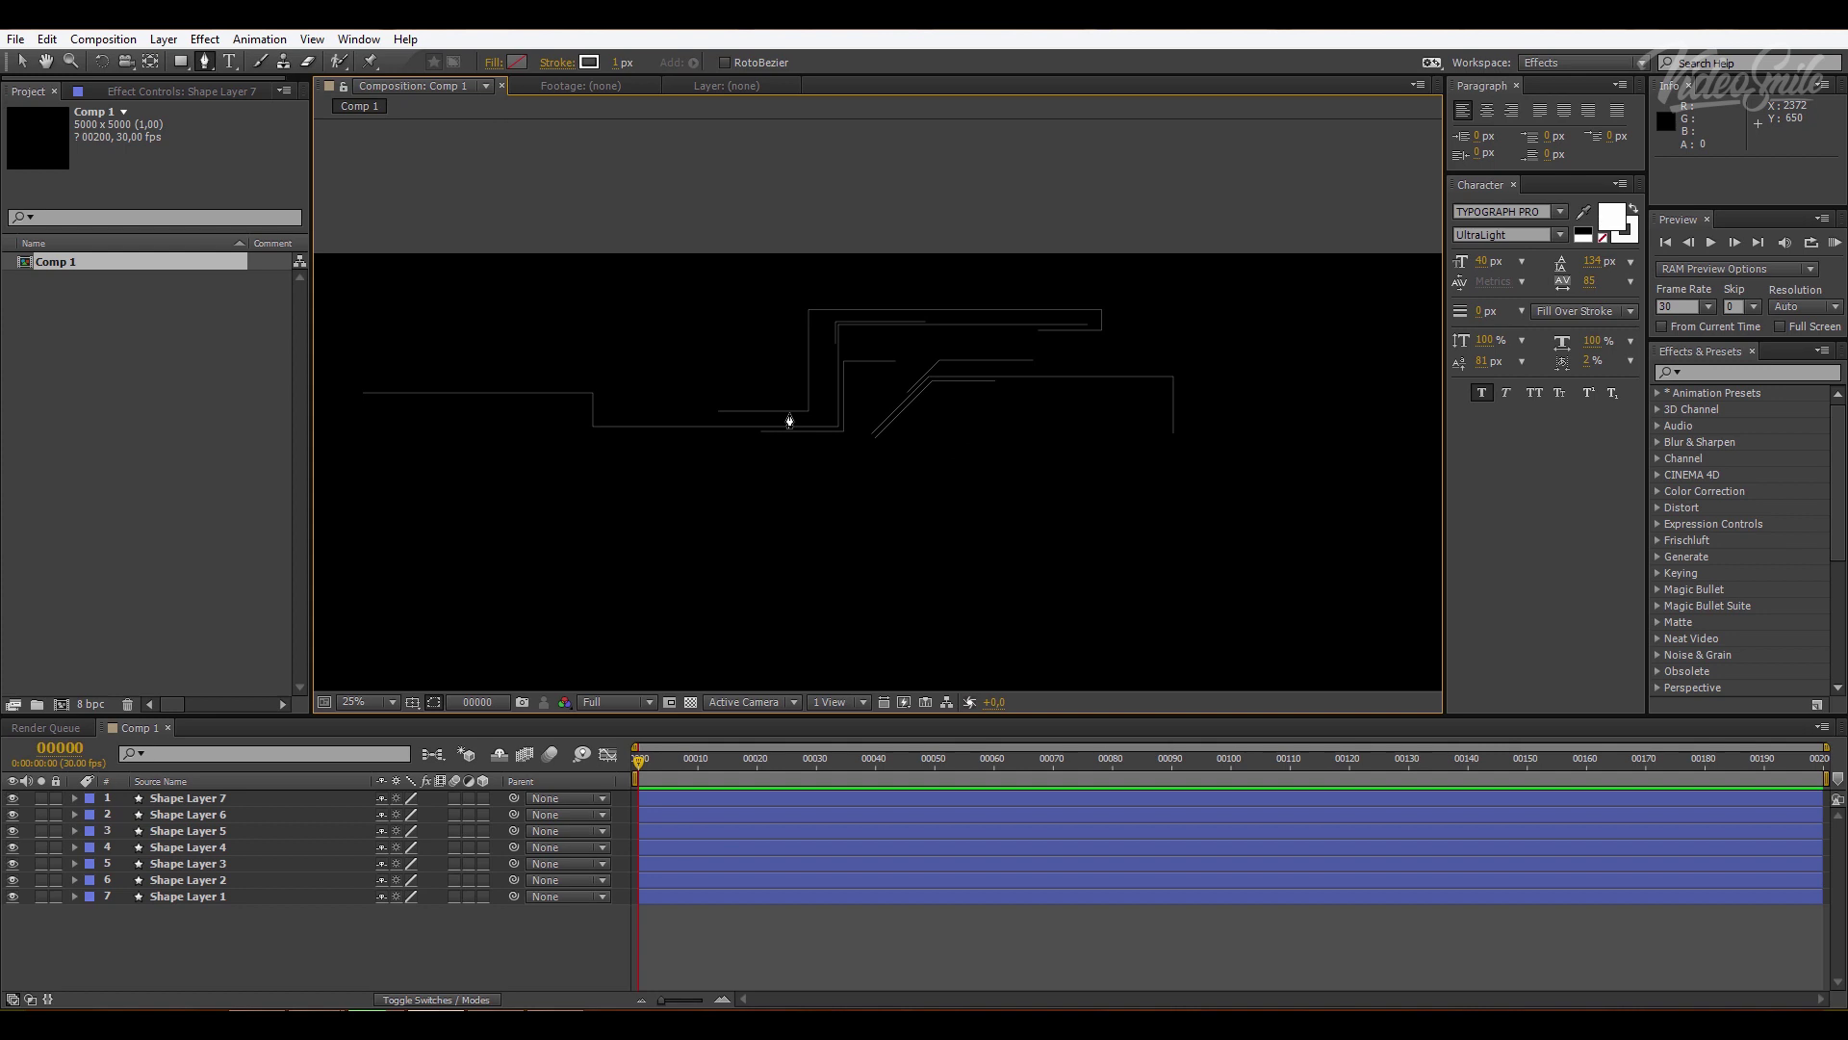
scroll(790, 420, "up", 2)
left_click_drag(795, 412, 866, 453)
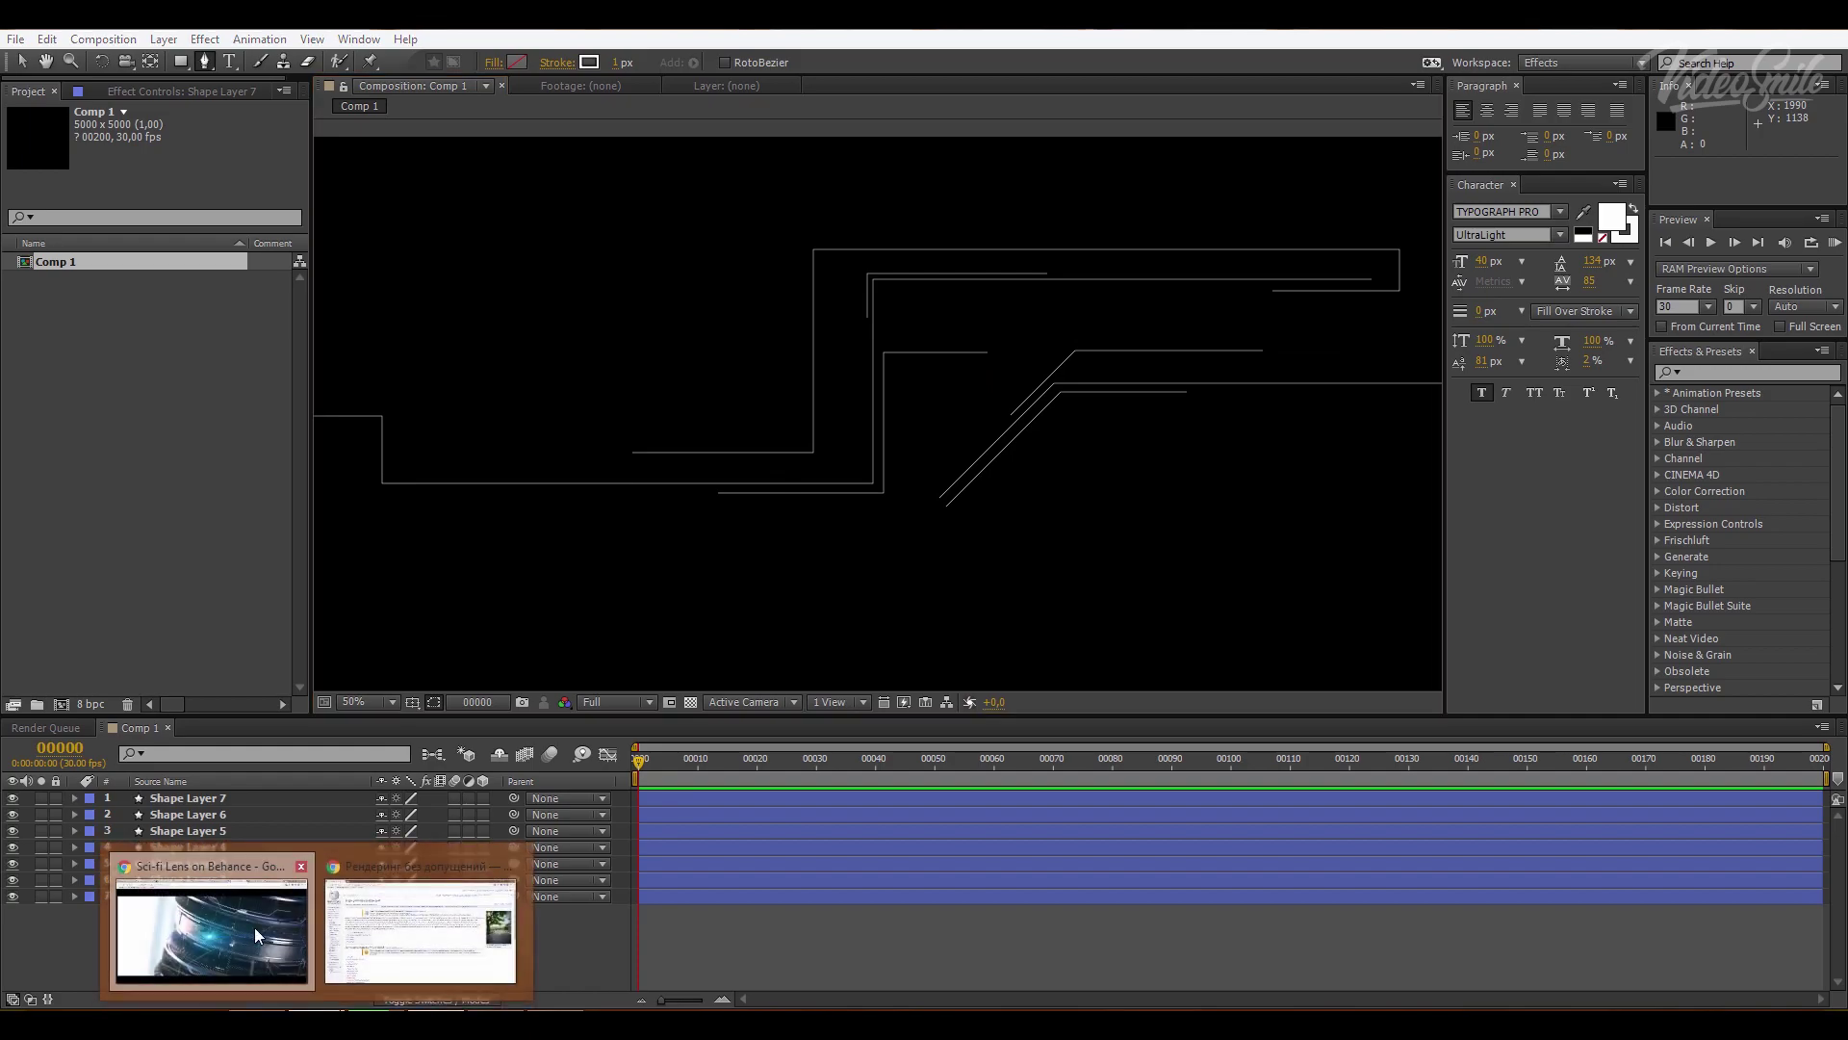
- Close the Behance image viewer and play the Sci-fi Lens video full screen, then exit
left_click(207, 924)
left_click(1803, 546)
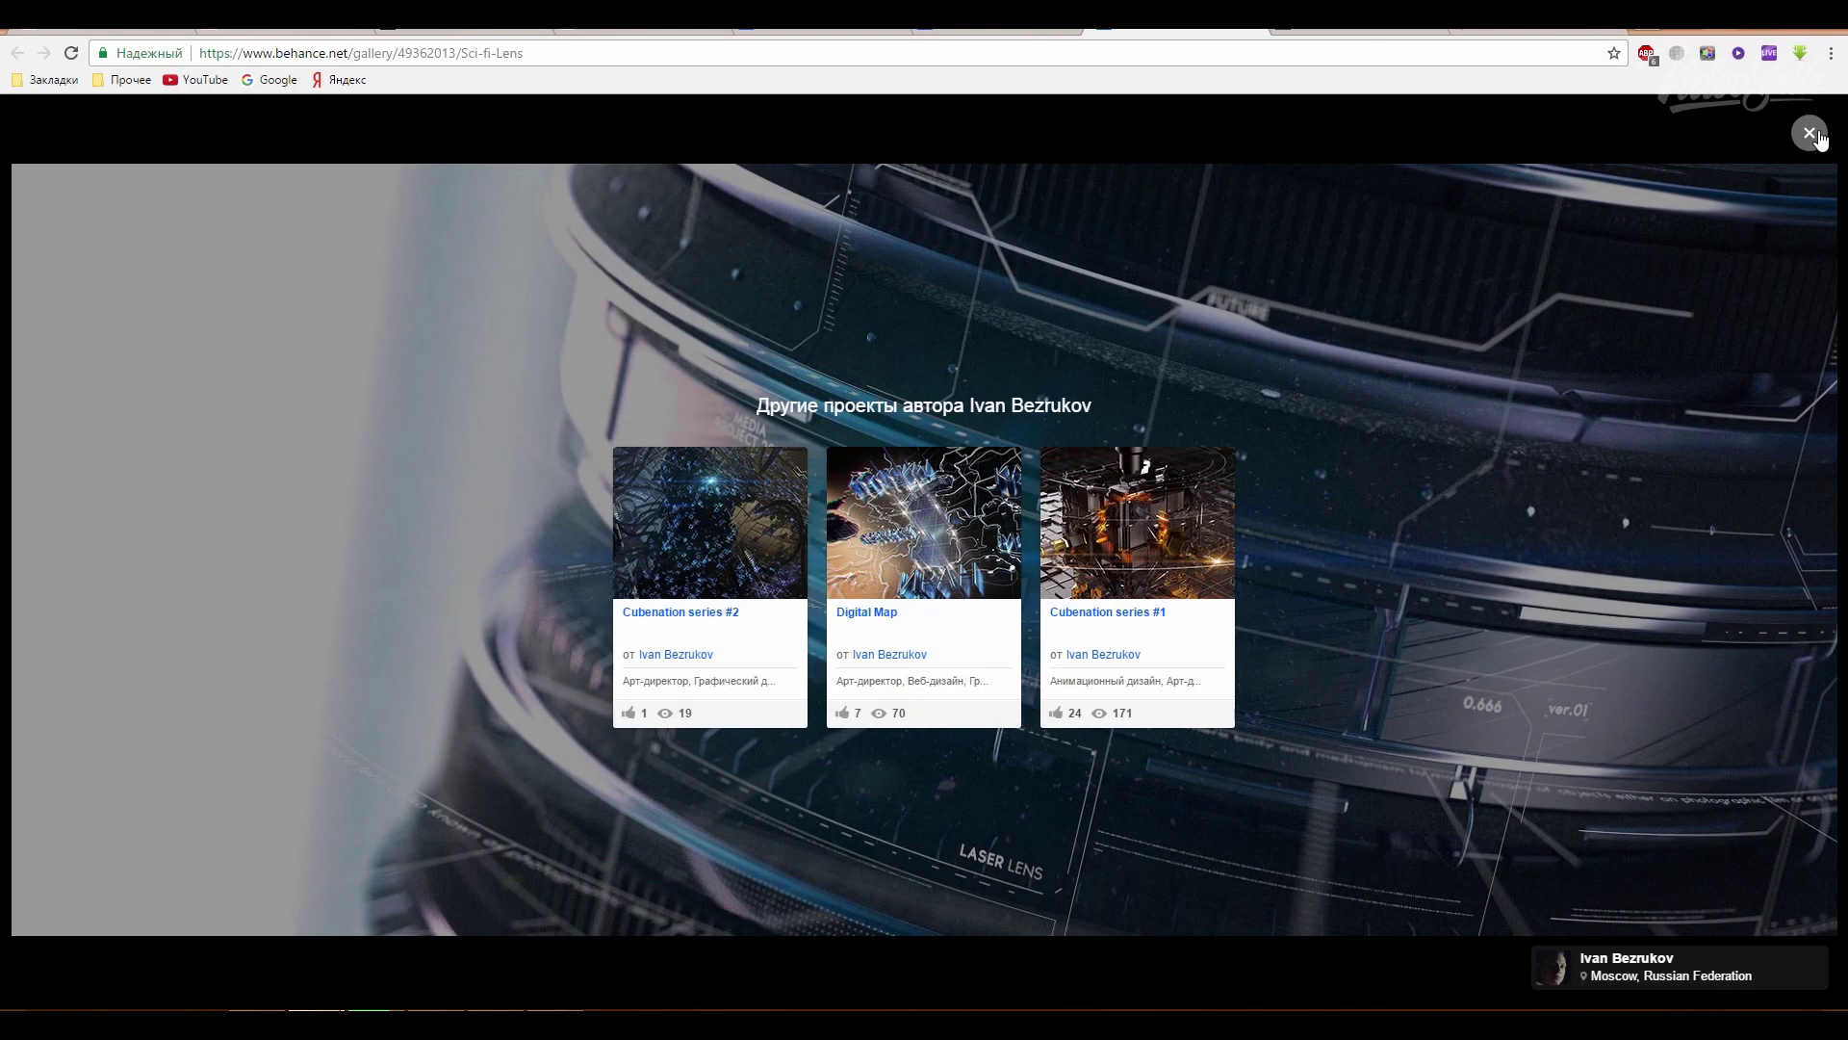
left_click(1809, 132)
scroll(805, 692, "down", 5)
left_click(781, 525)
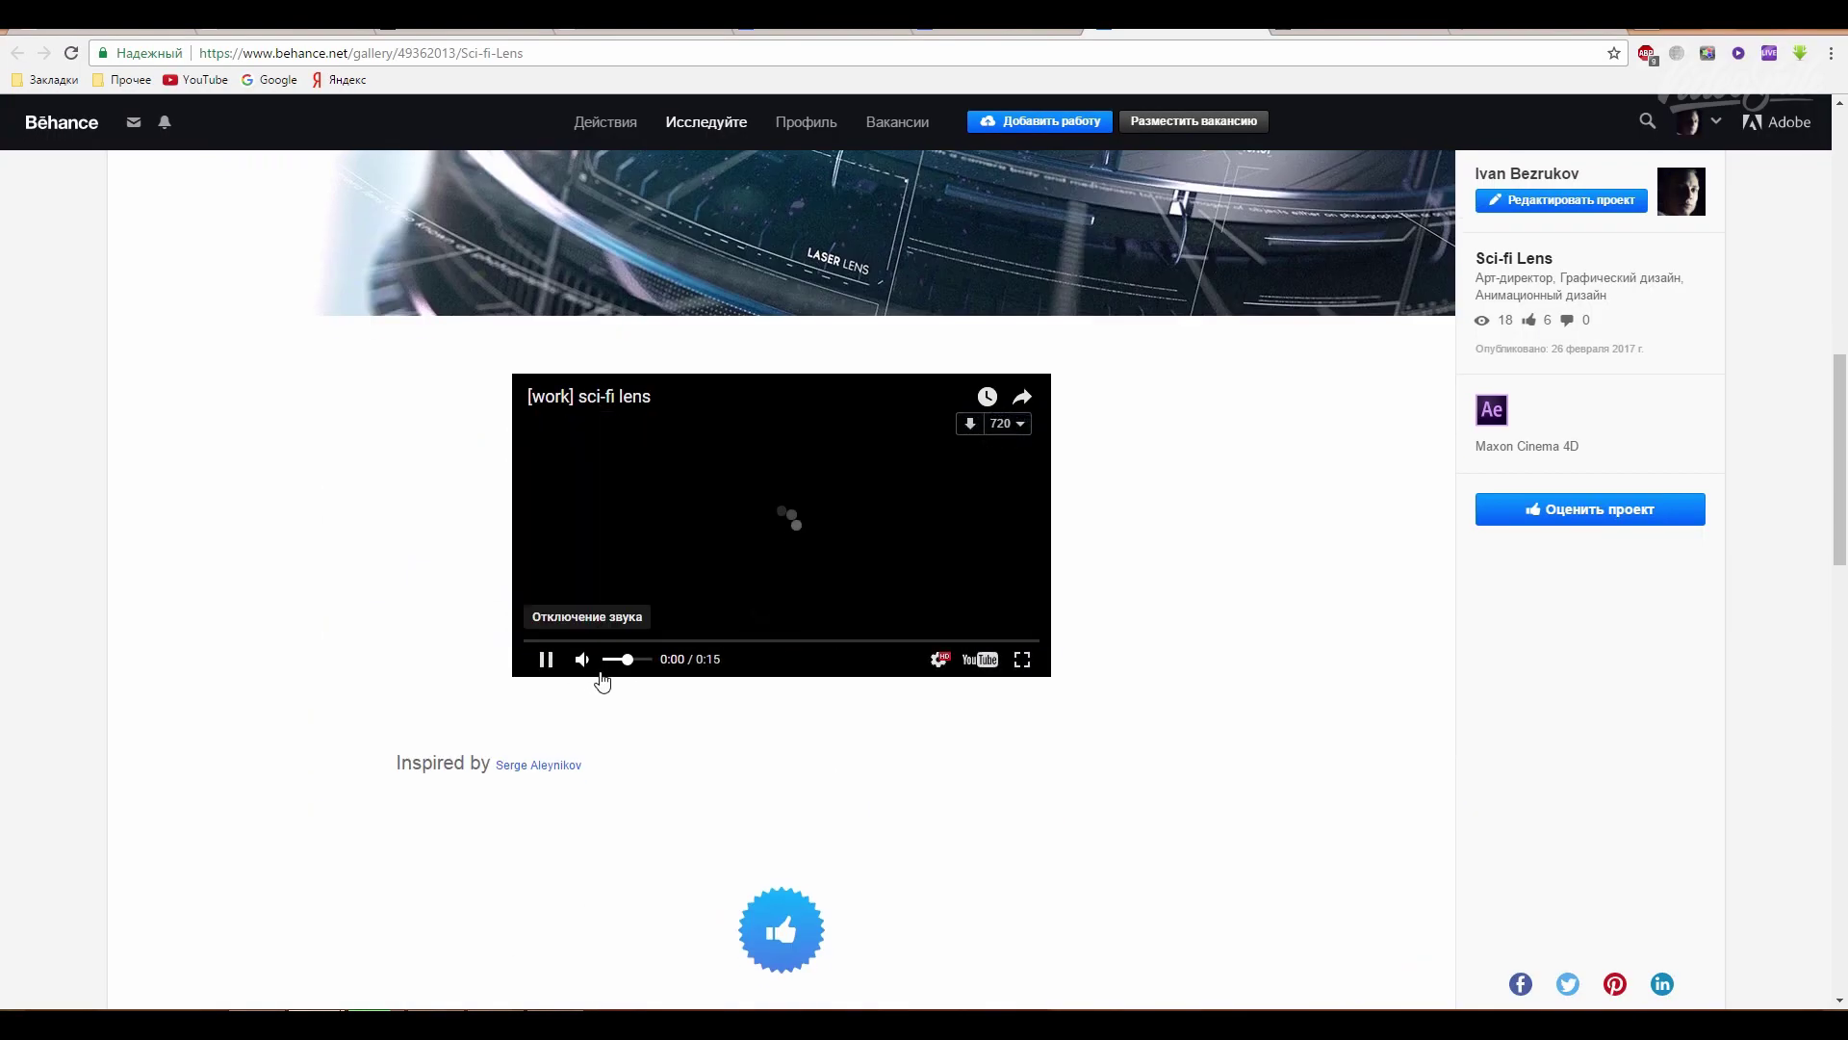
scroll(711, 581, "down", 1)
double_click(684, 543)
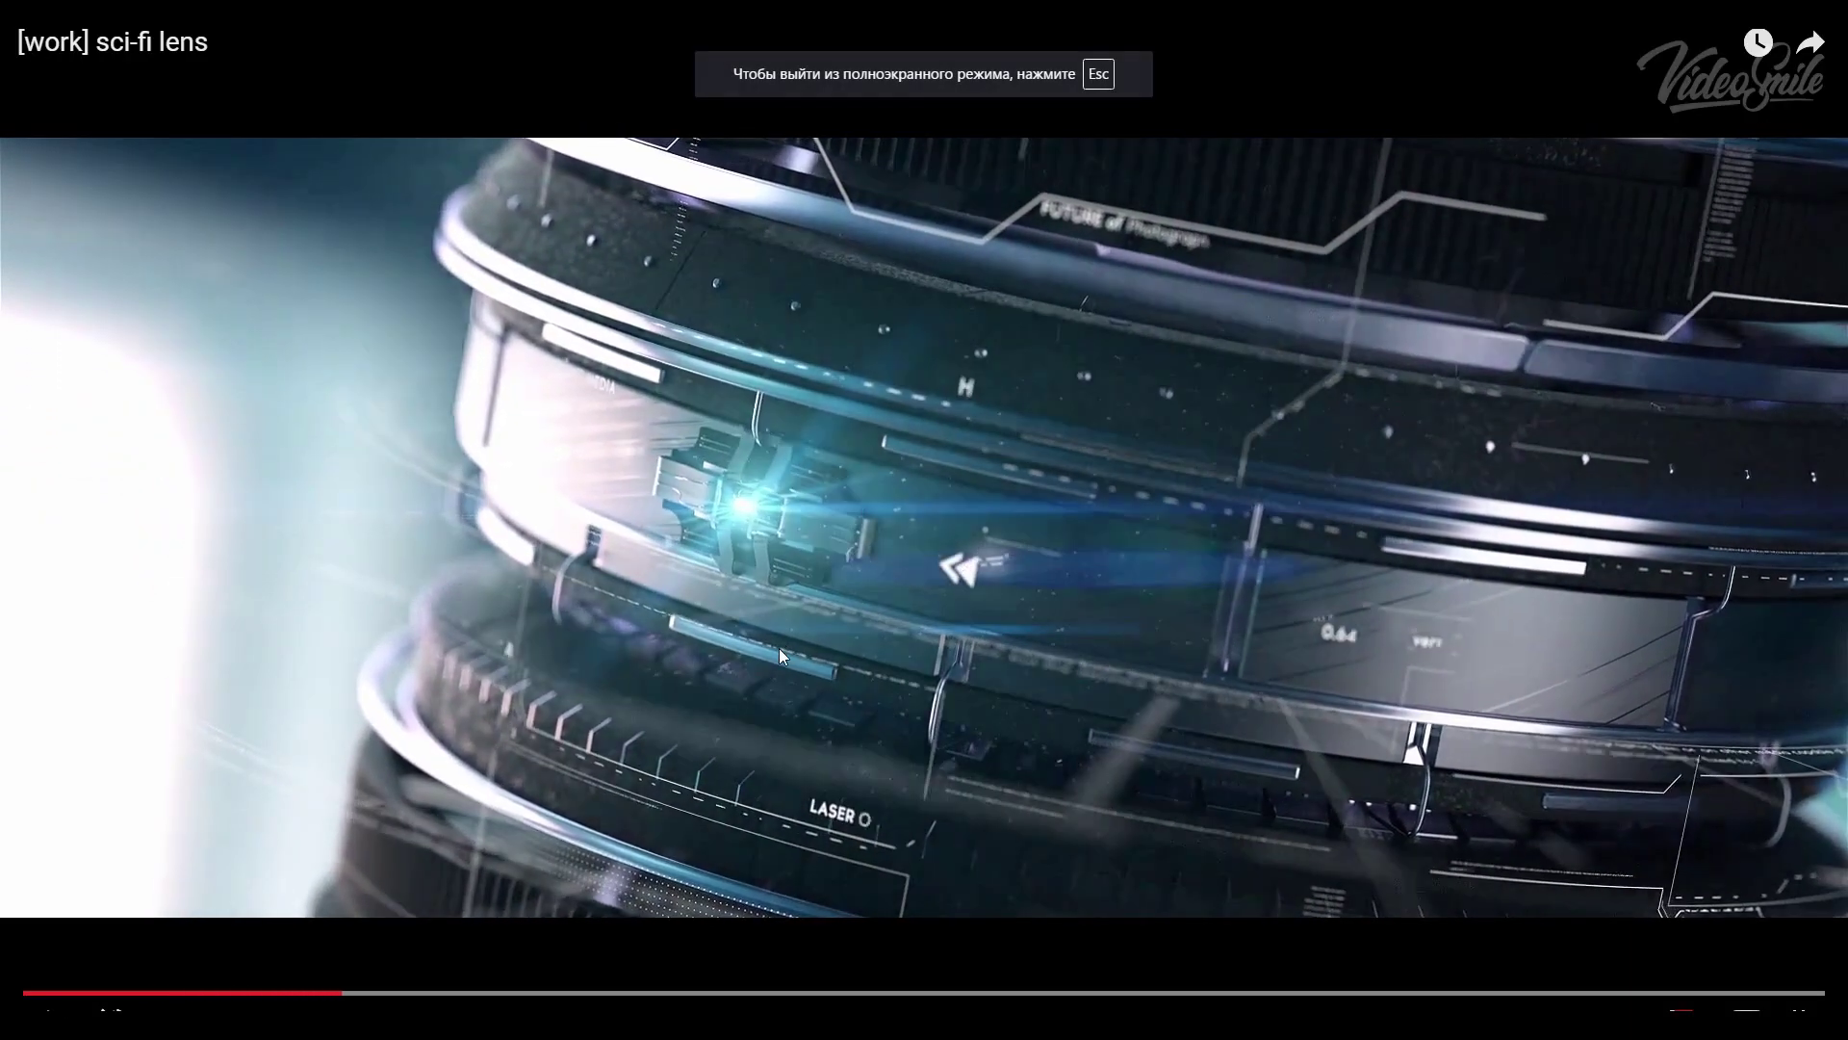
double_click(774, 651)
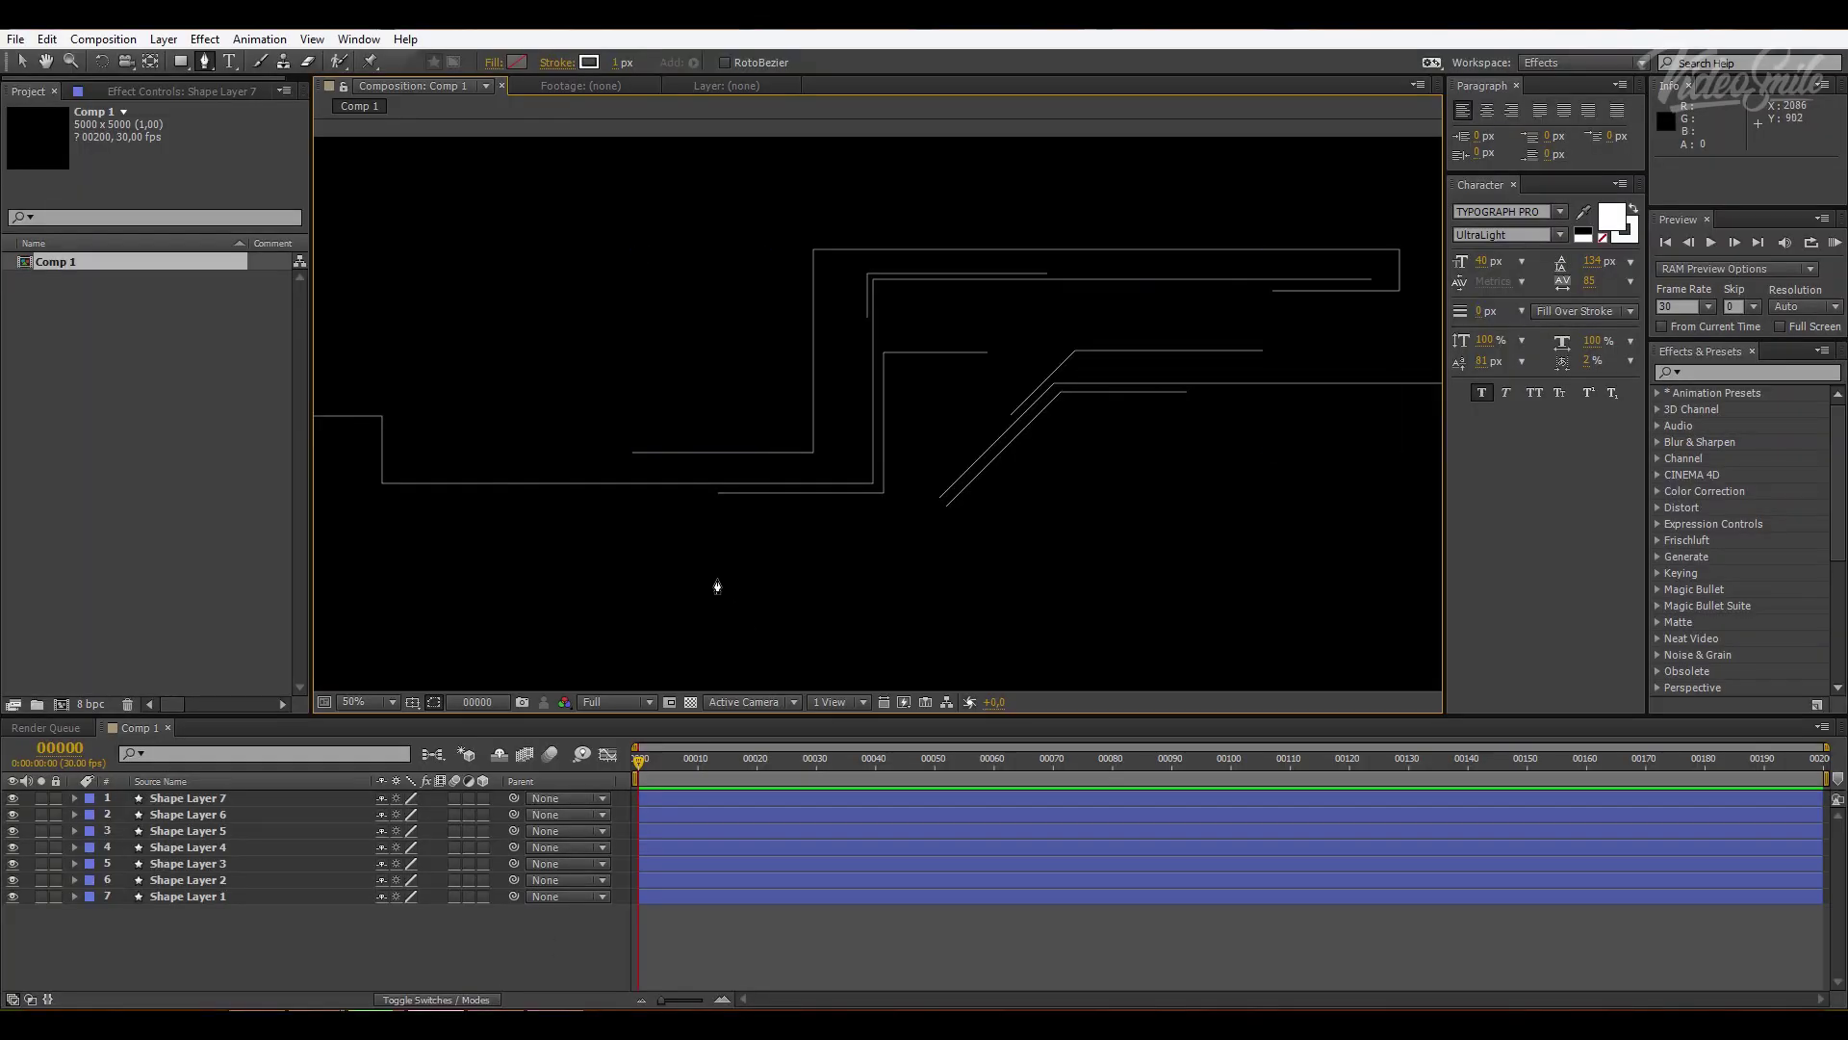
- Add Trim Paths to Shape Layer 2 and view the composition at 100%
left_click(280, 815)
left_click(202, 847)
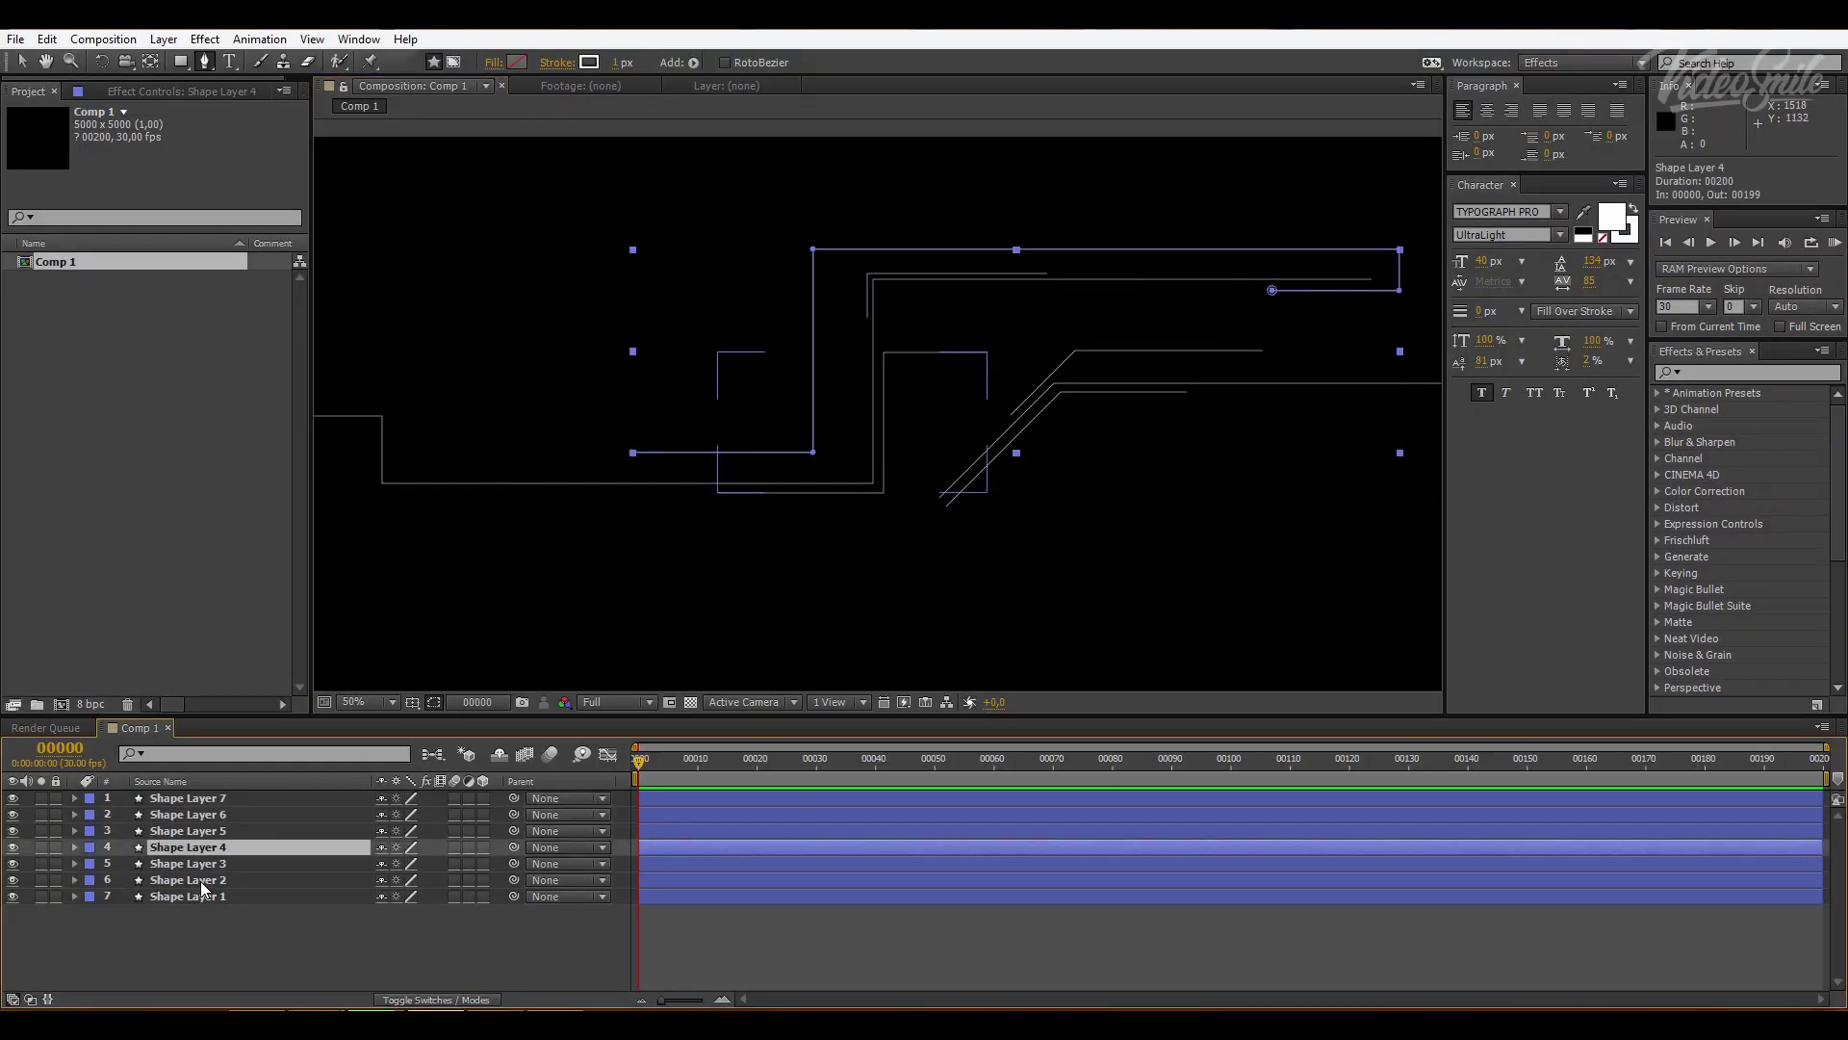
left_click(201, 882)
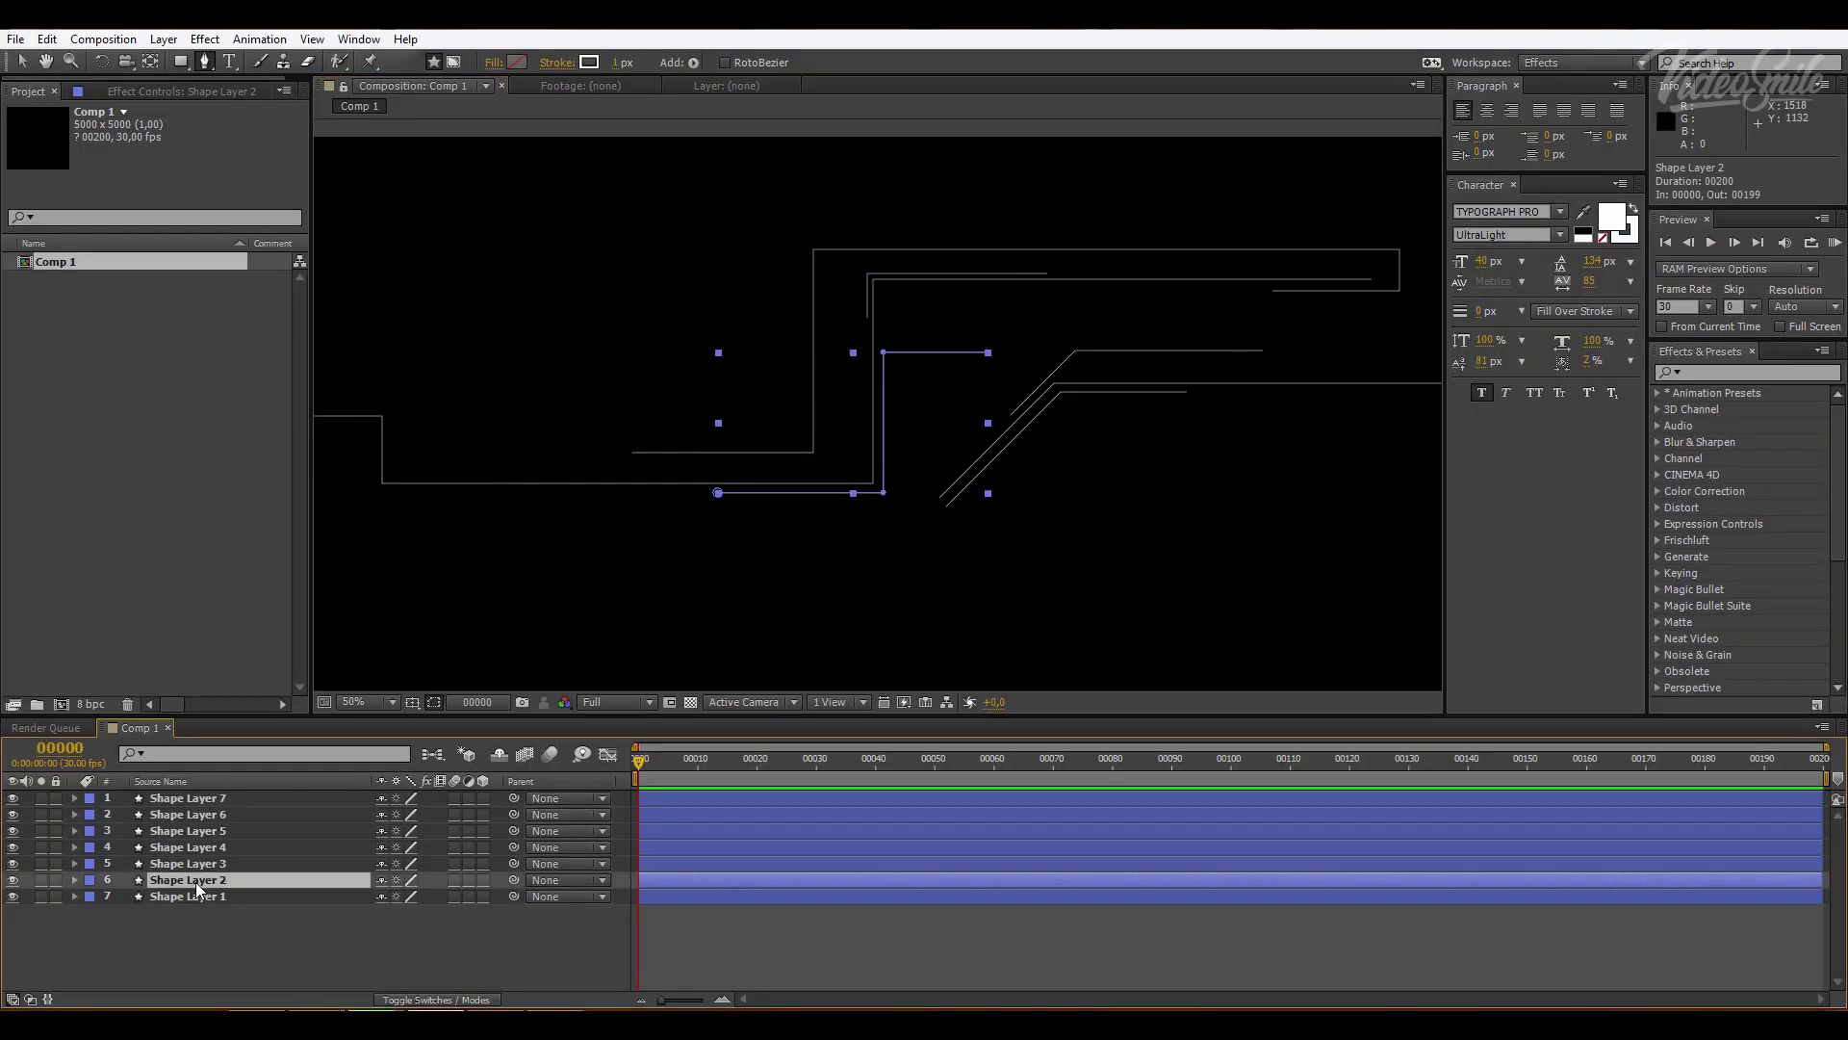
left_click(75, 880)
left_click(492, 897)
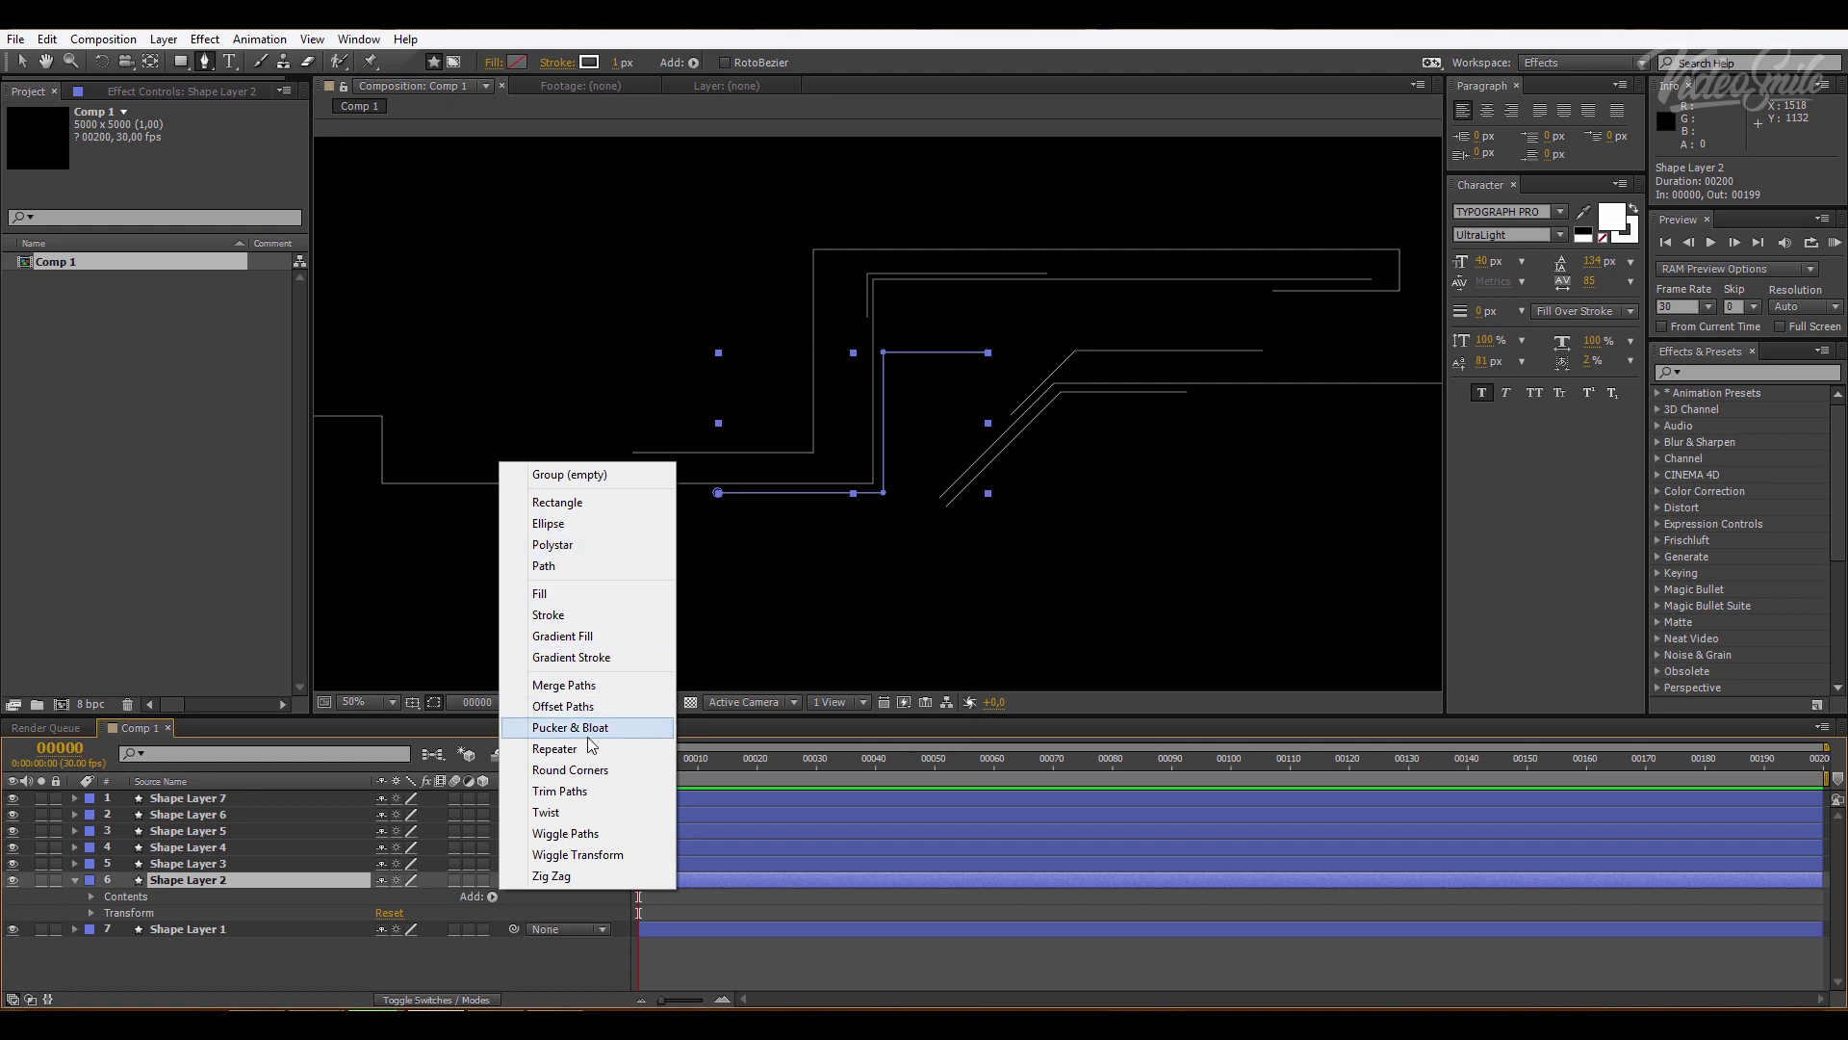
left_click(577, 791)
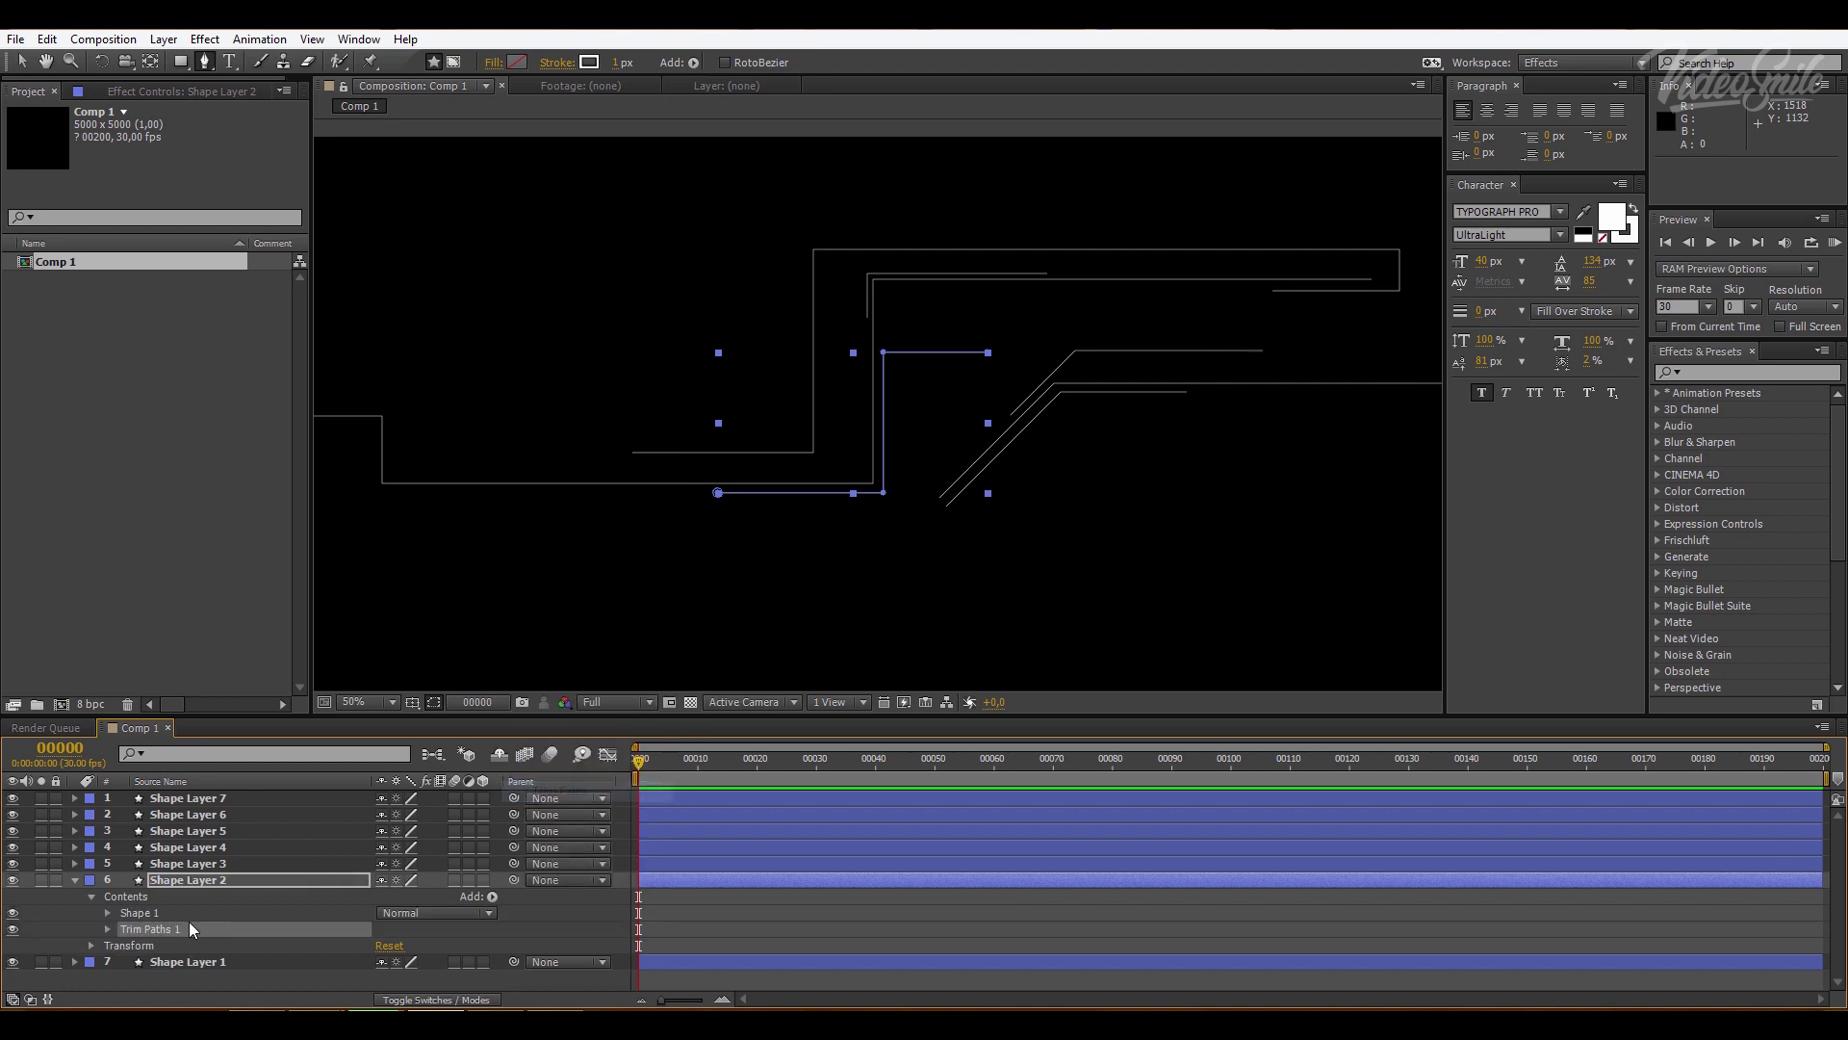
left_click(107, 930)
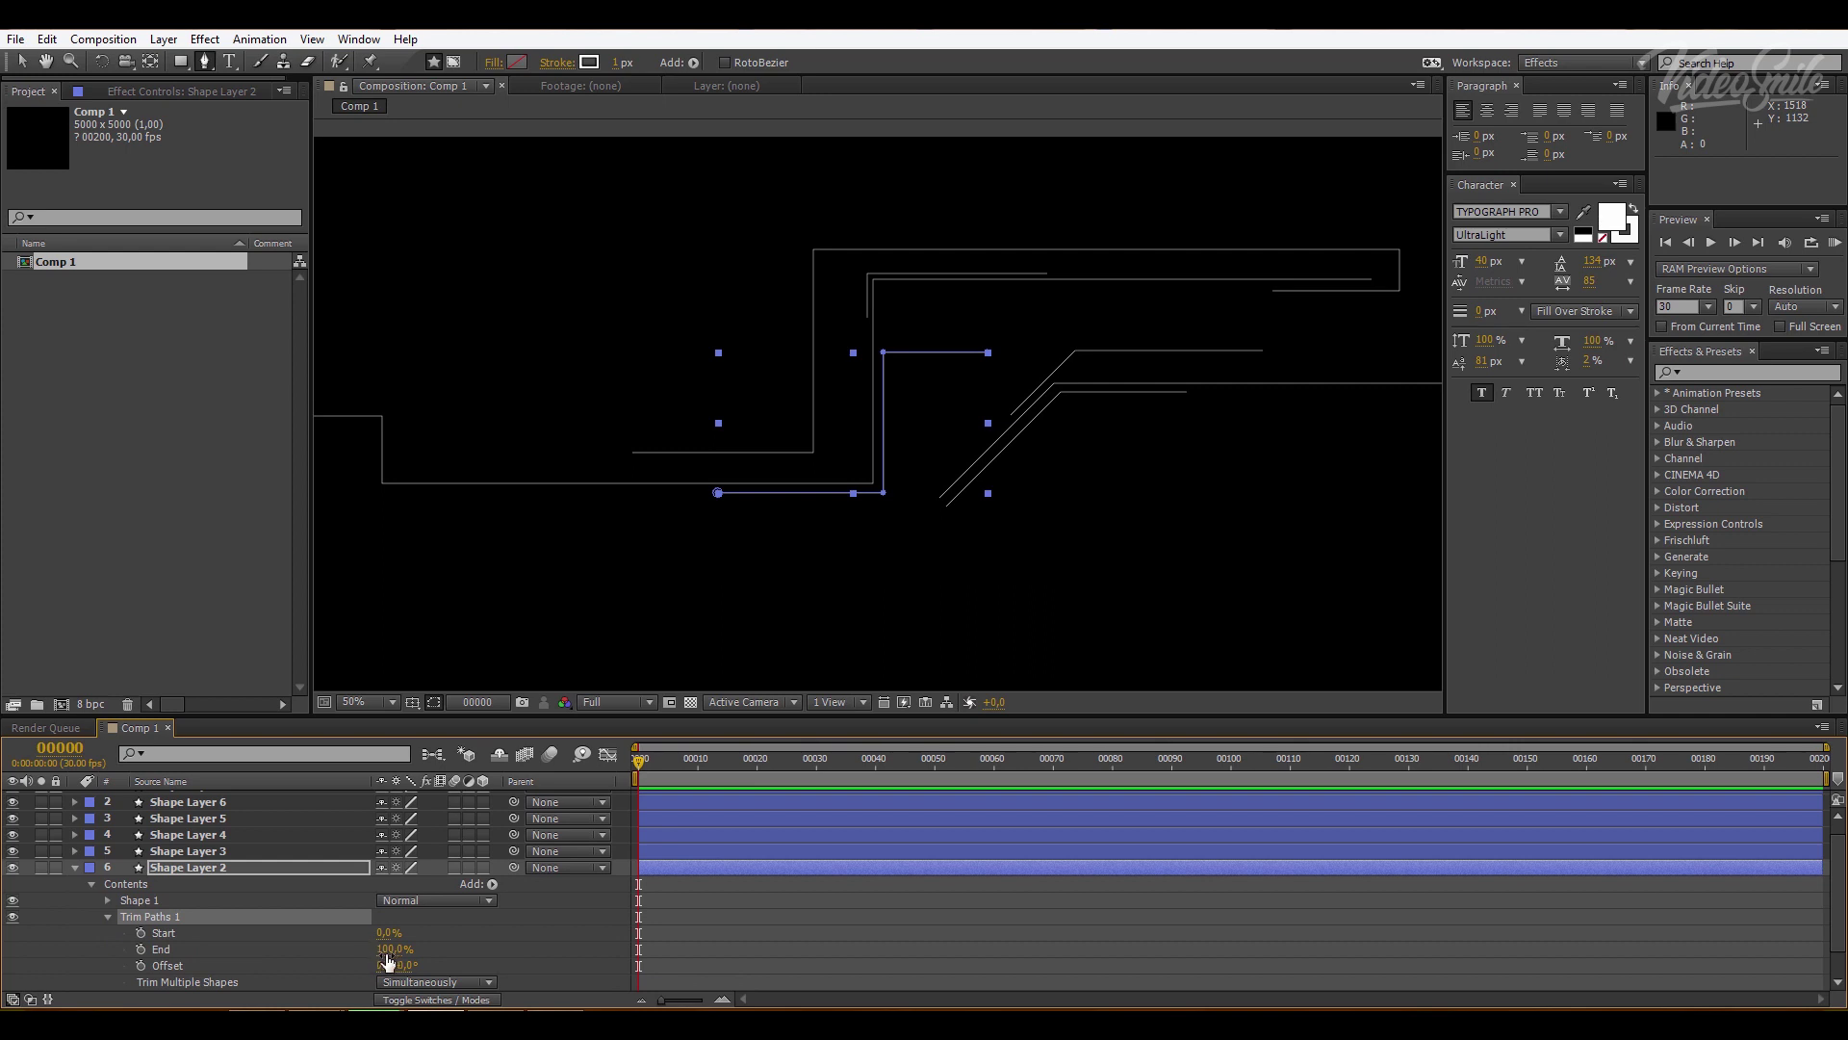
left_click(434, 703)
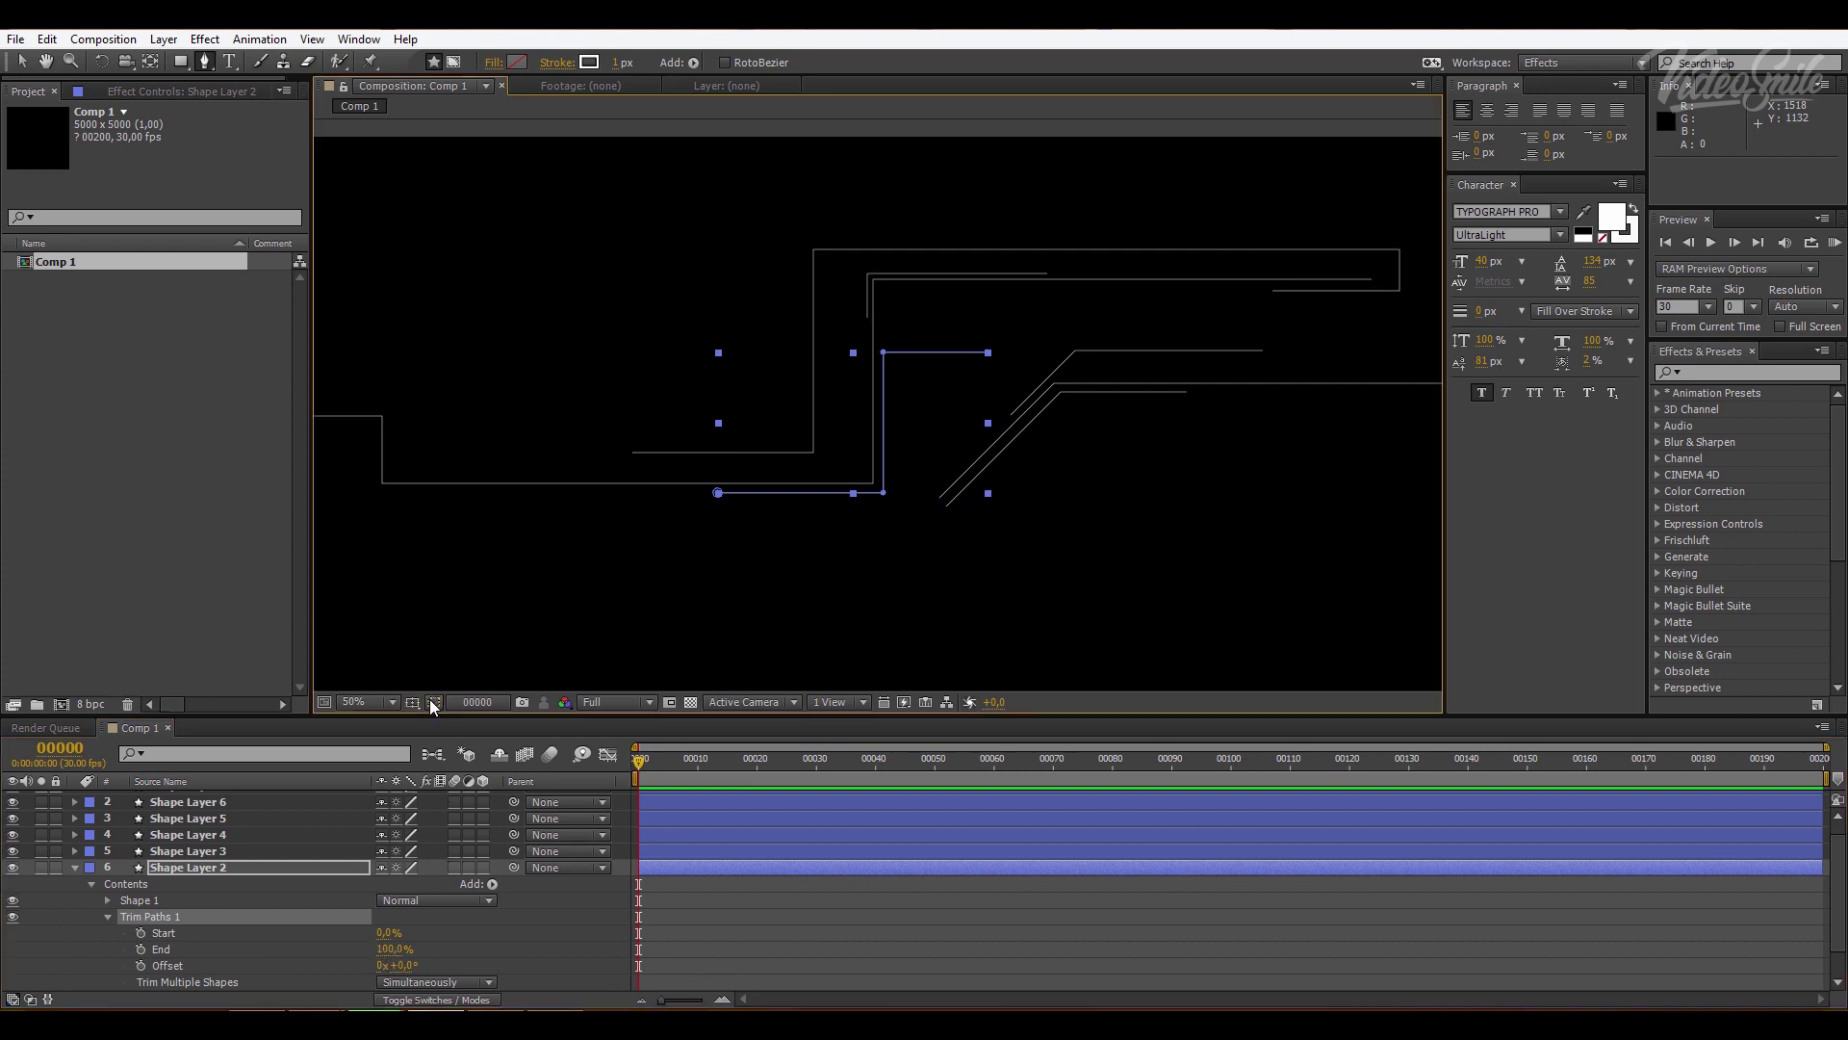
key("slash")
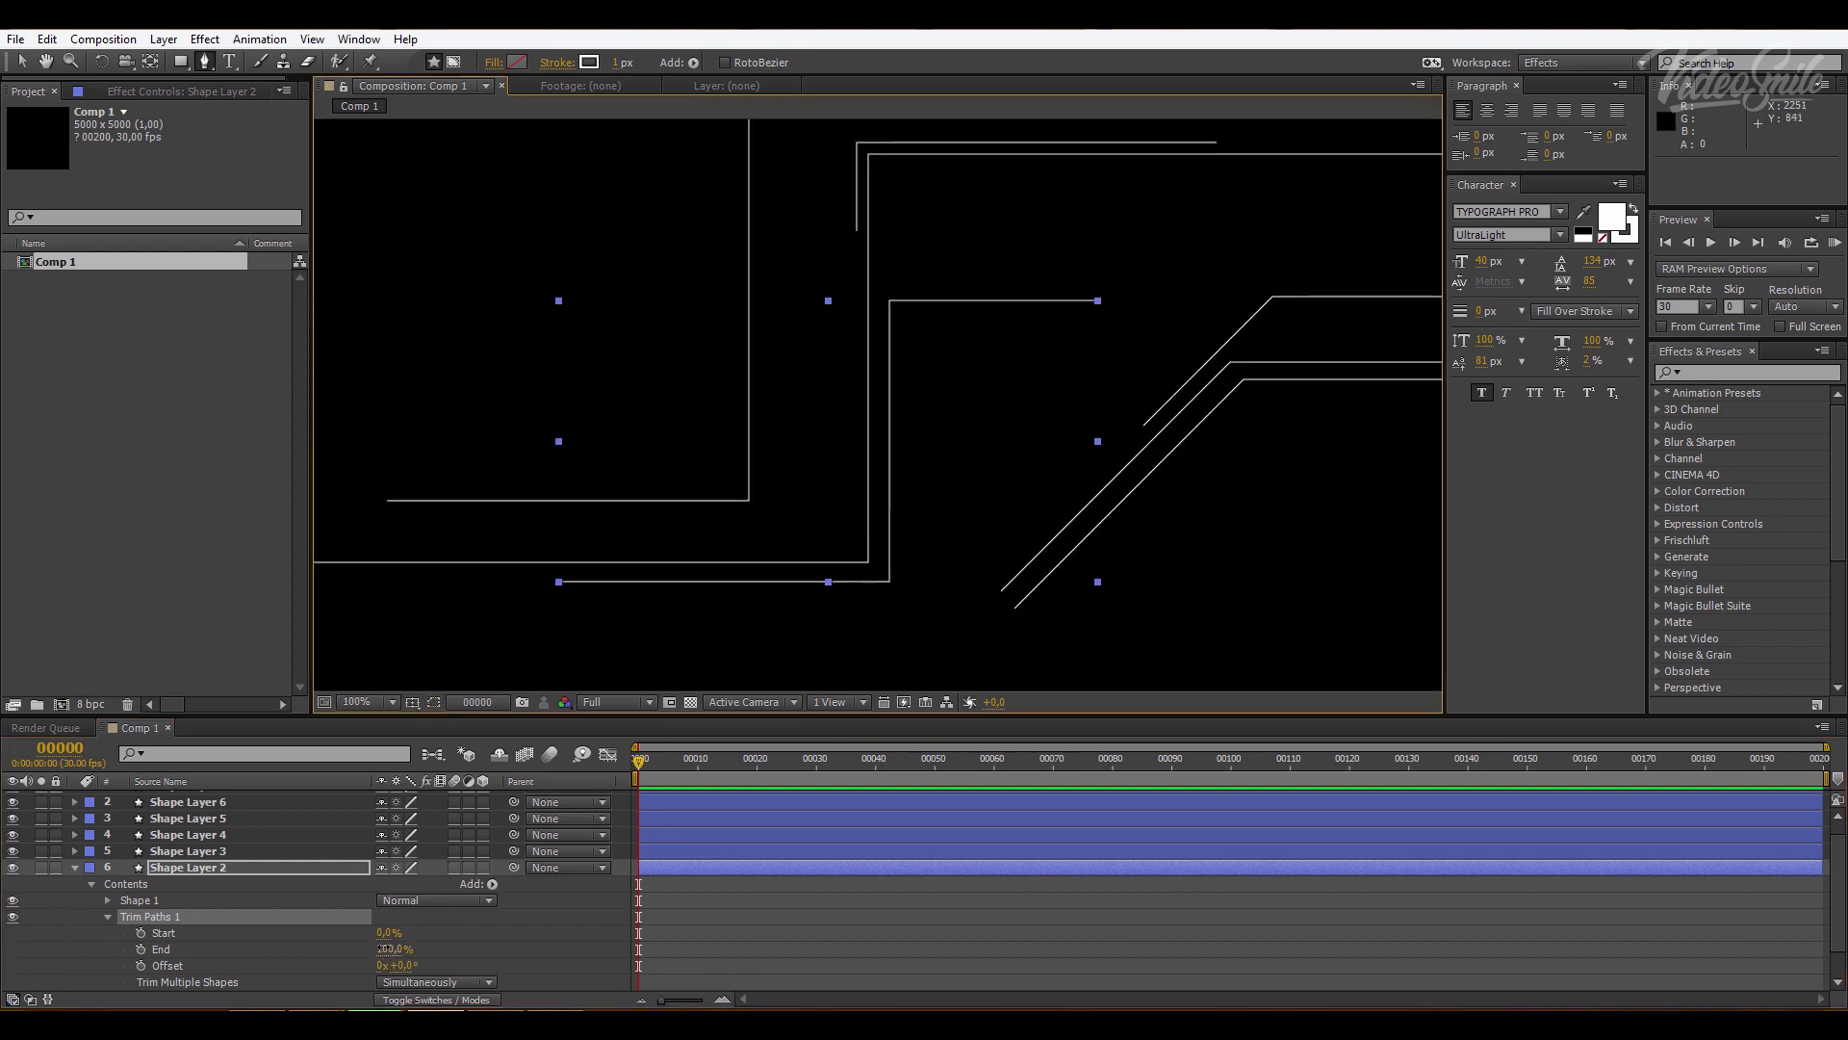
- Keyframe Trim Paths End from 0% at frame 0 to 100% at frame 32
left_click_drag(393, 949, 314, 957)
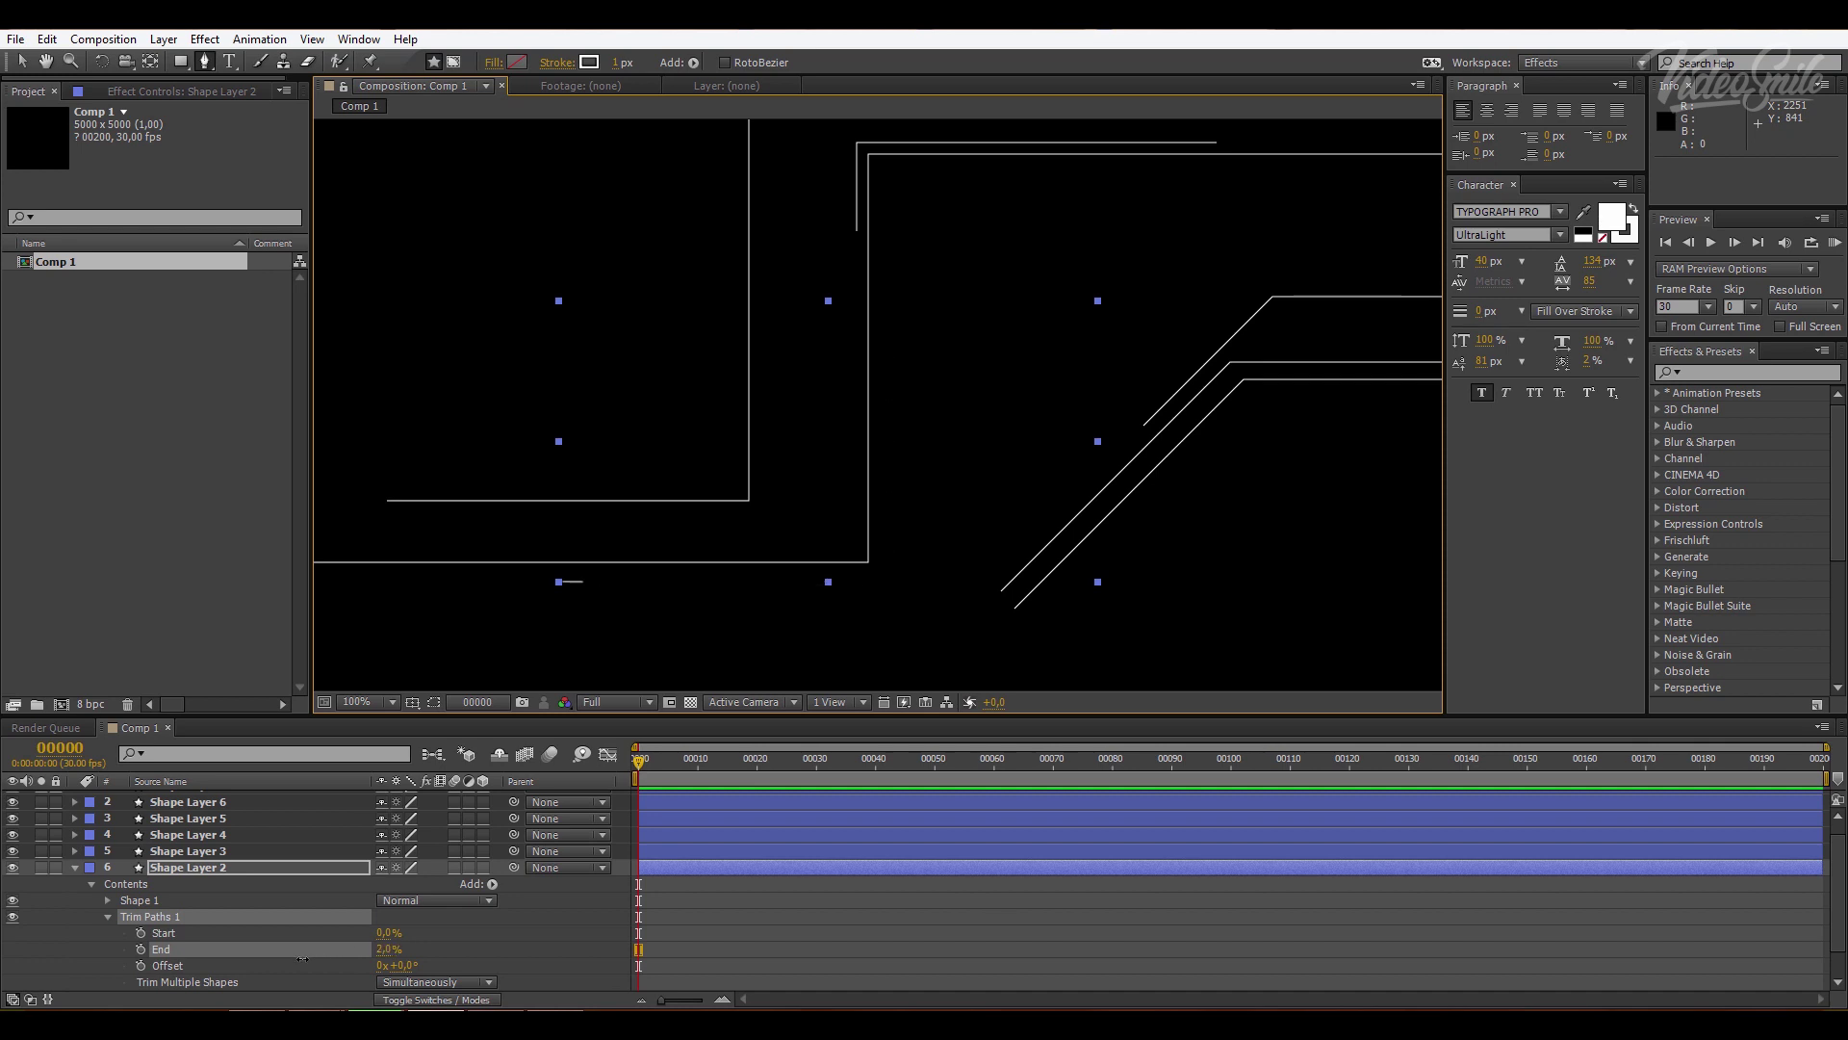
left_click(140, 949)
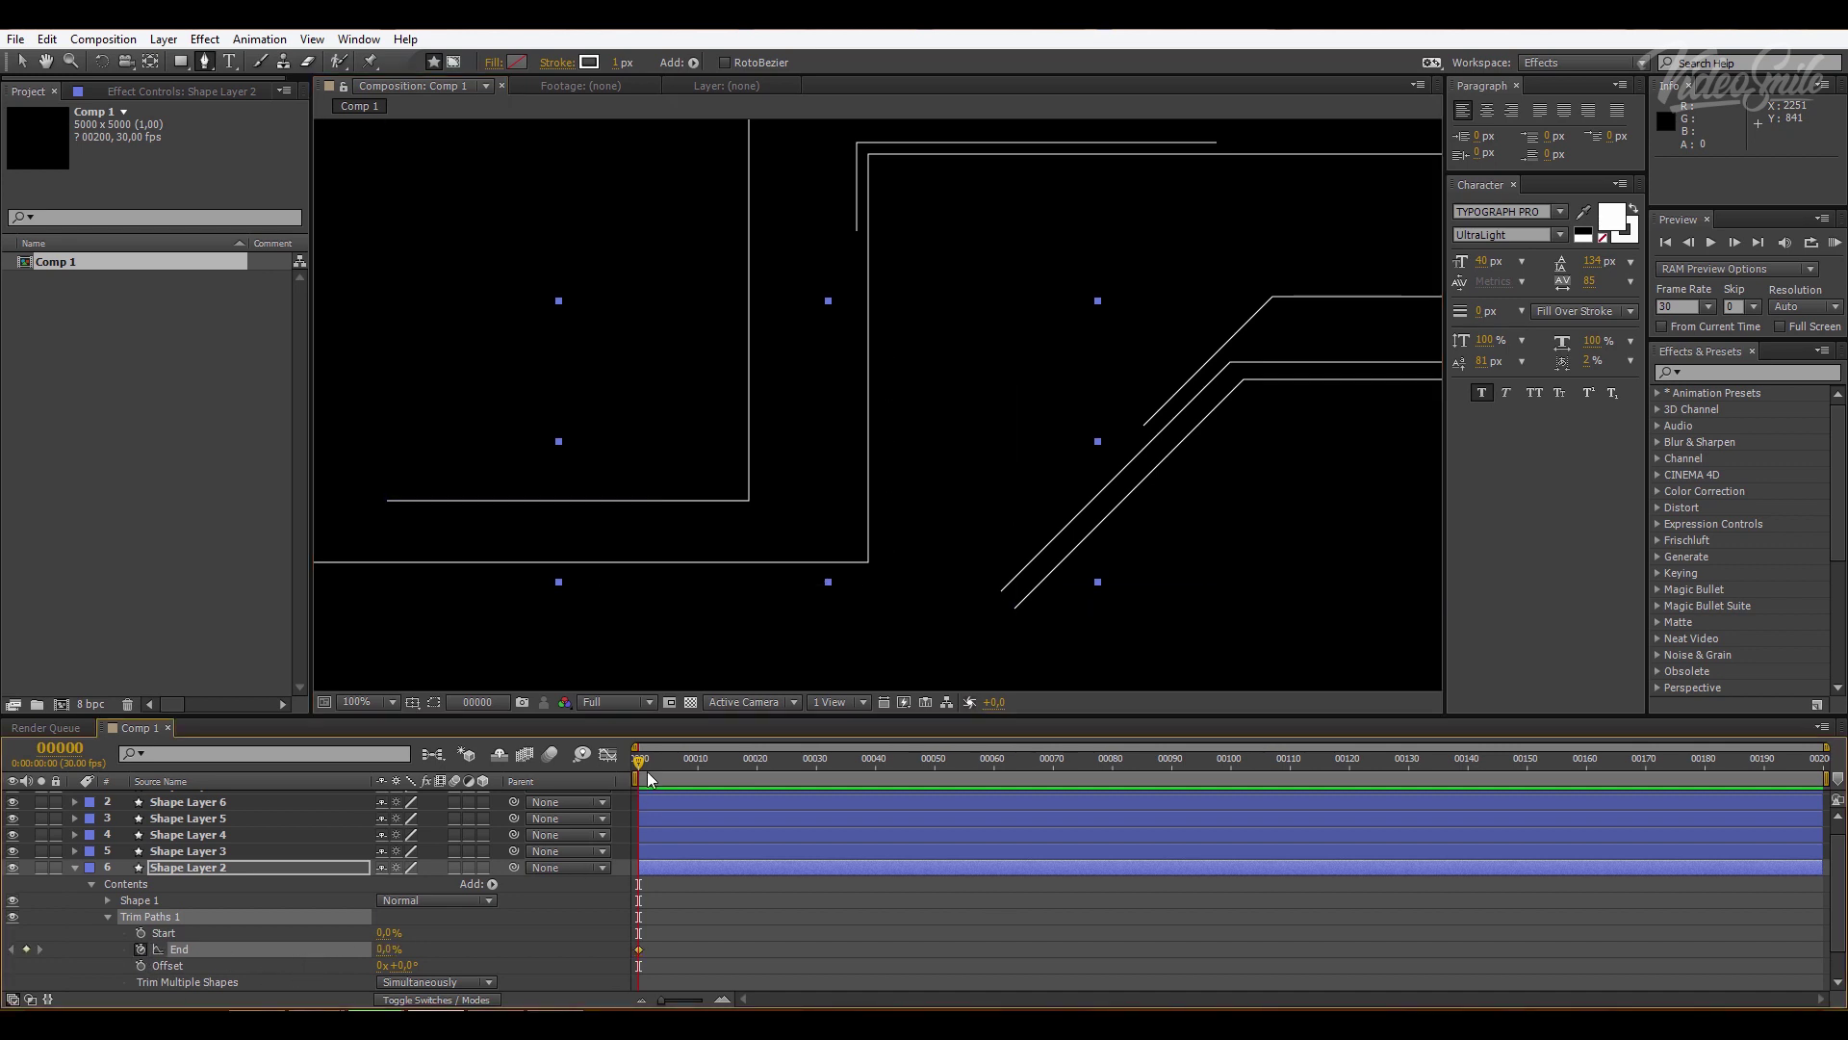
left_click_drag(650, 775, 828, 766)
left_click_drag(390, 949, 666, 933)
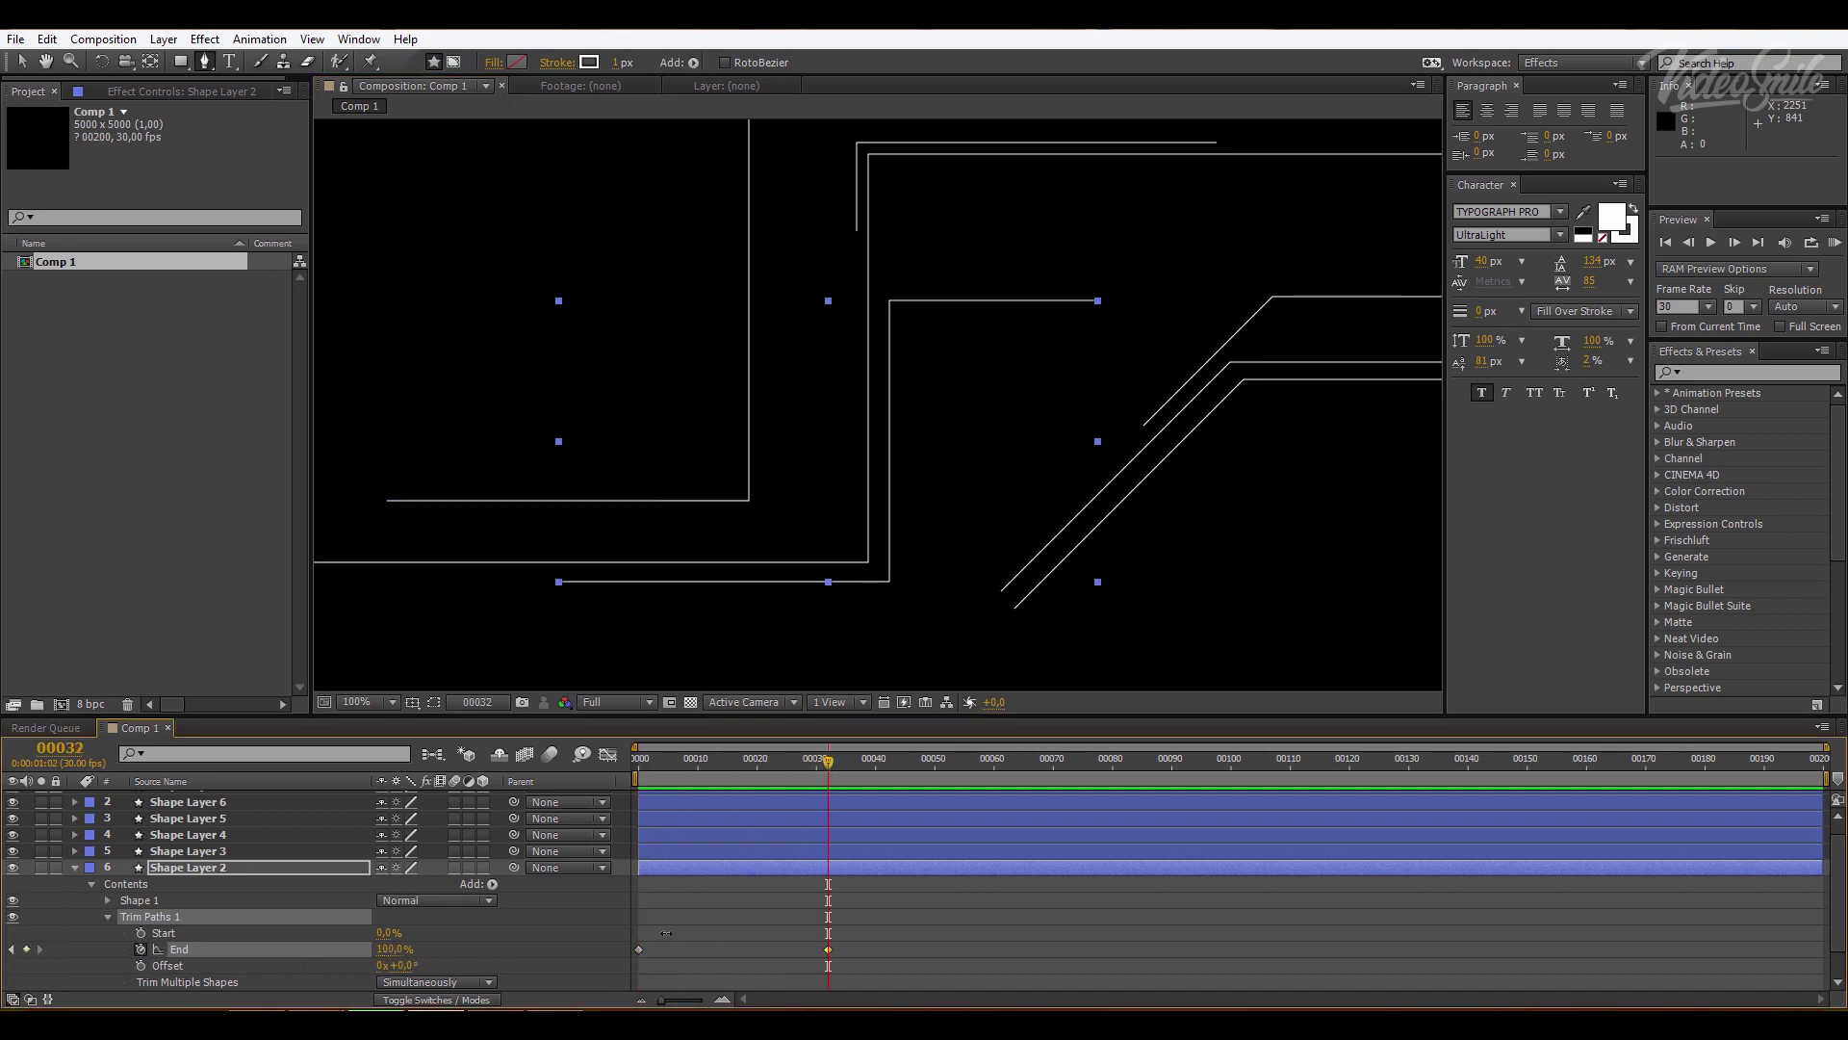
left_click_drag(639, 760, 864, 760)
key("comma")
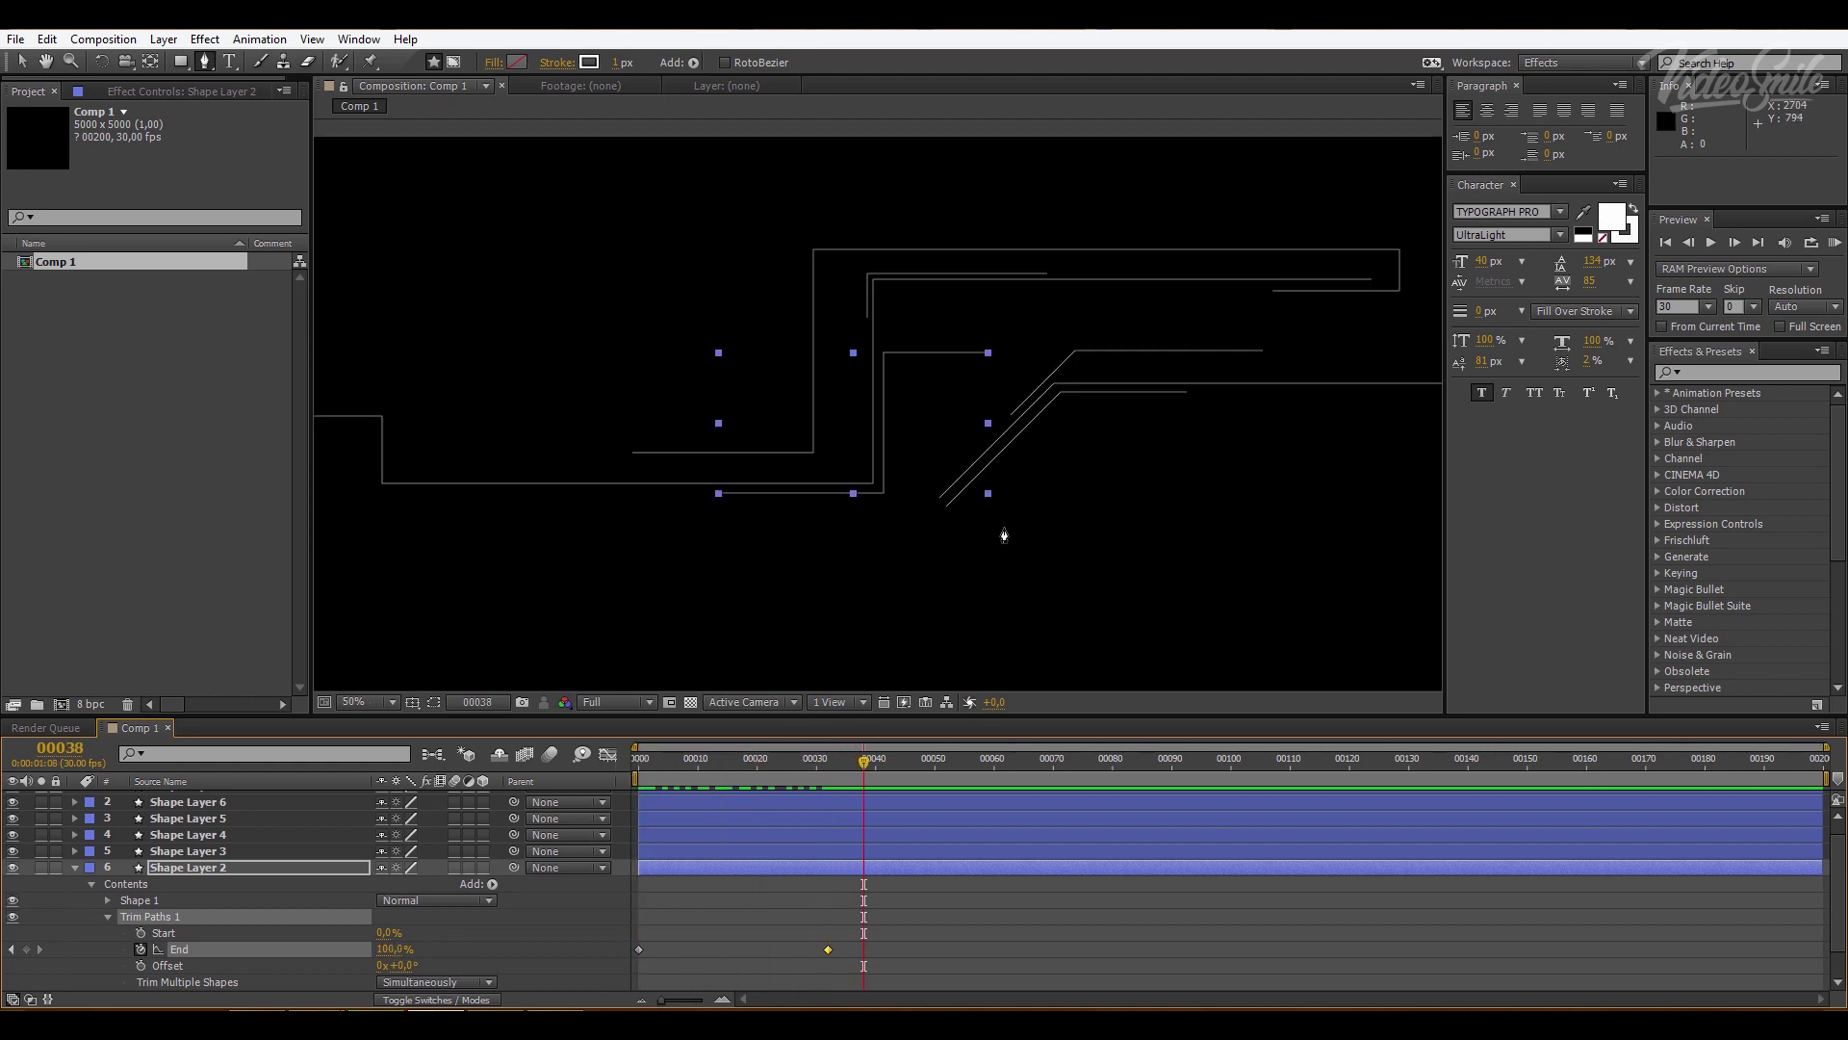
key("comma")
middle_click_drag(1004, 536, 1064, 388)
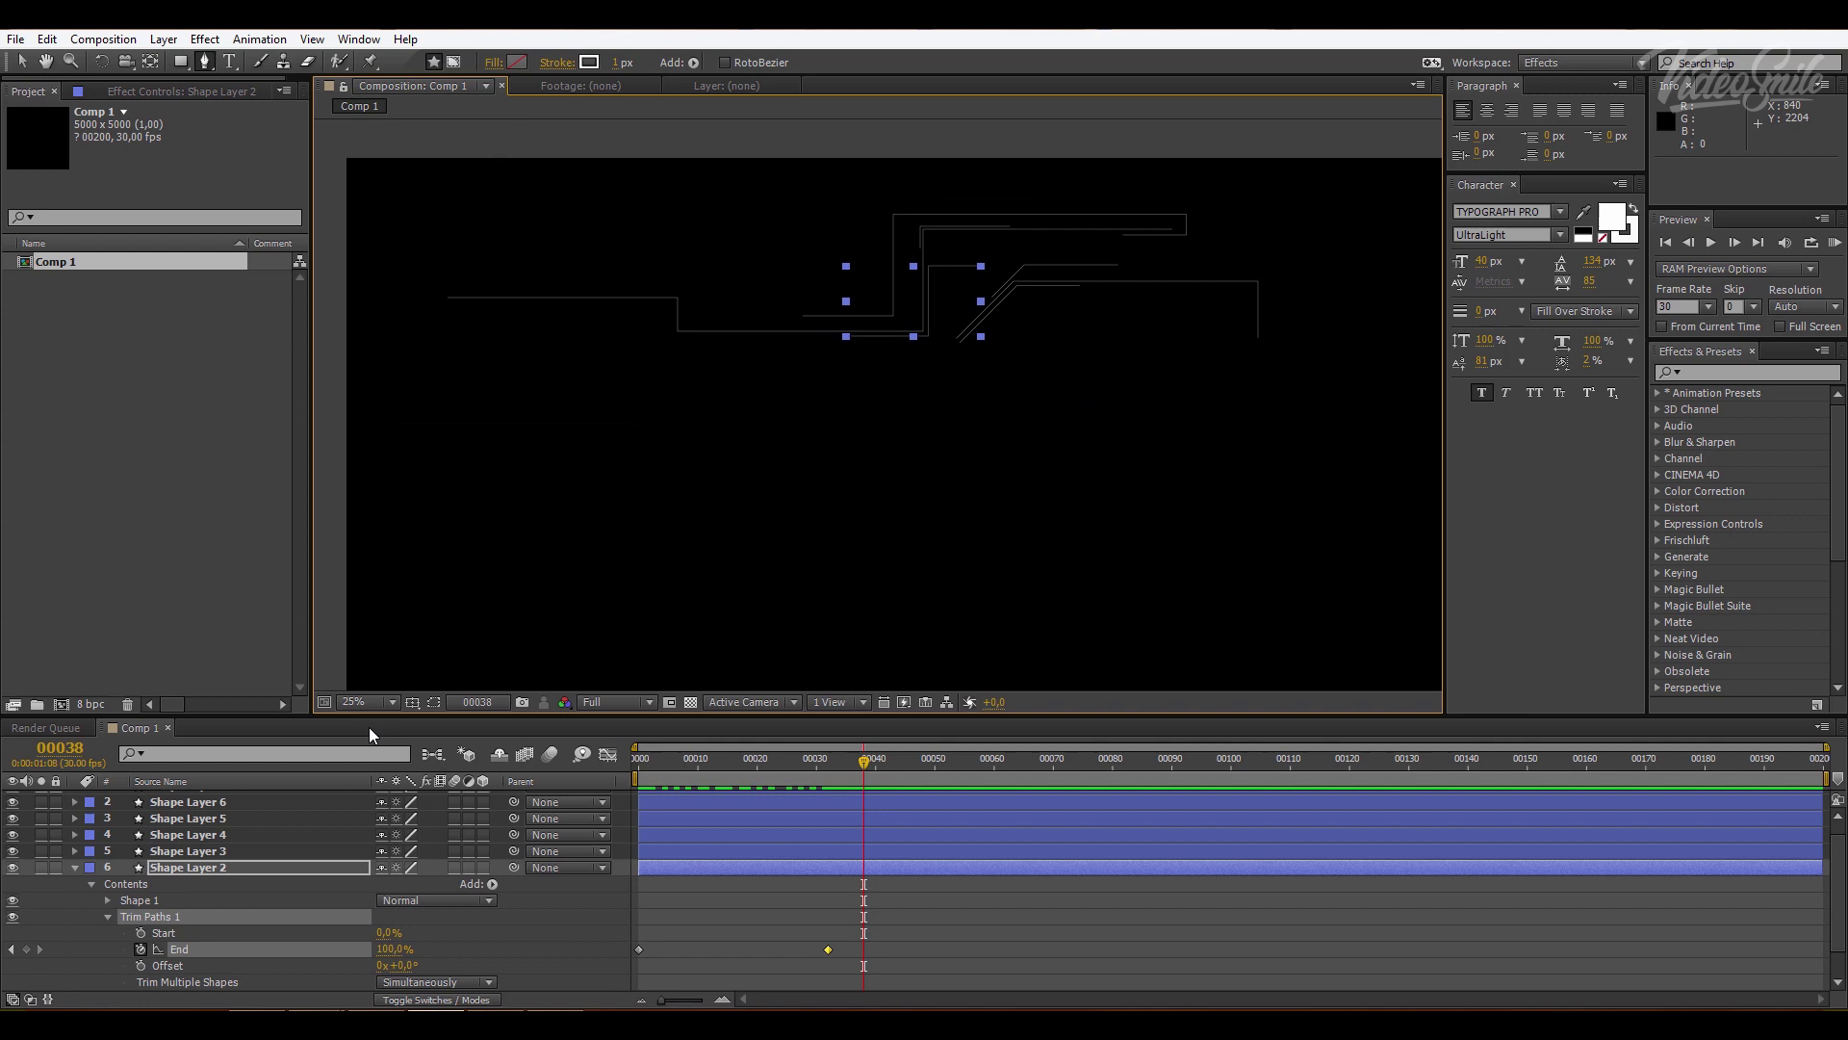
left_click(75, 868)
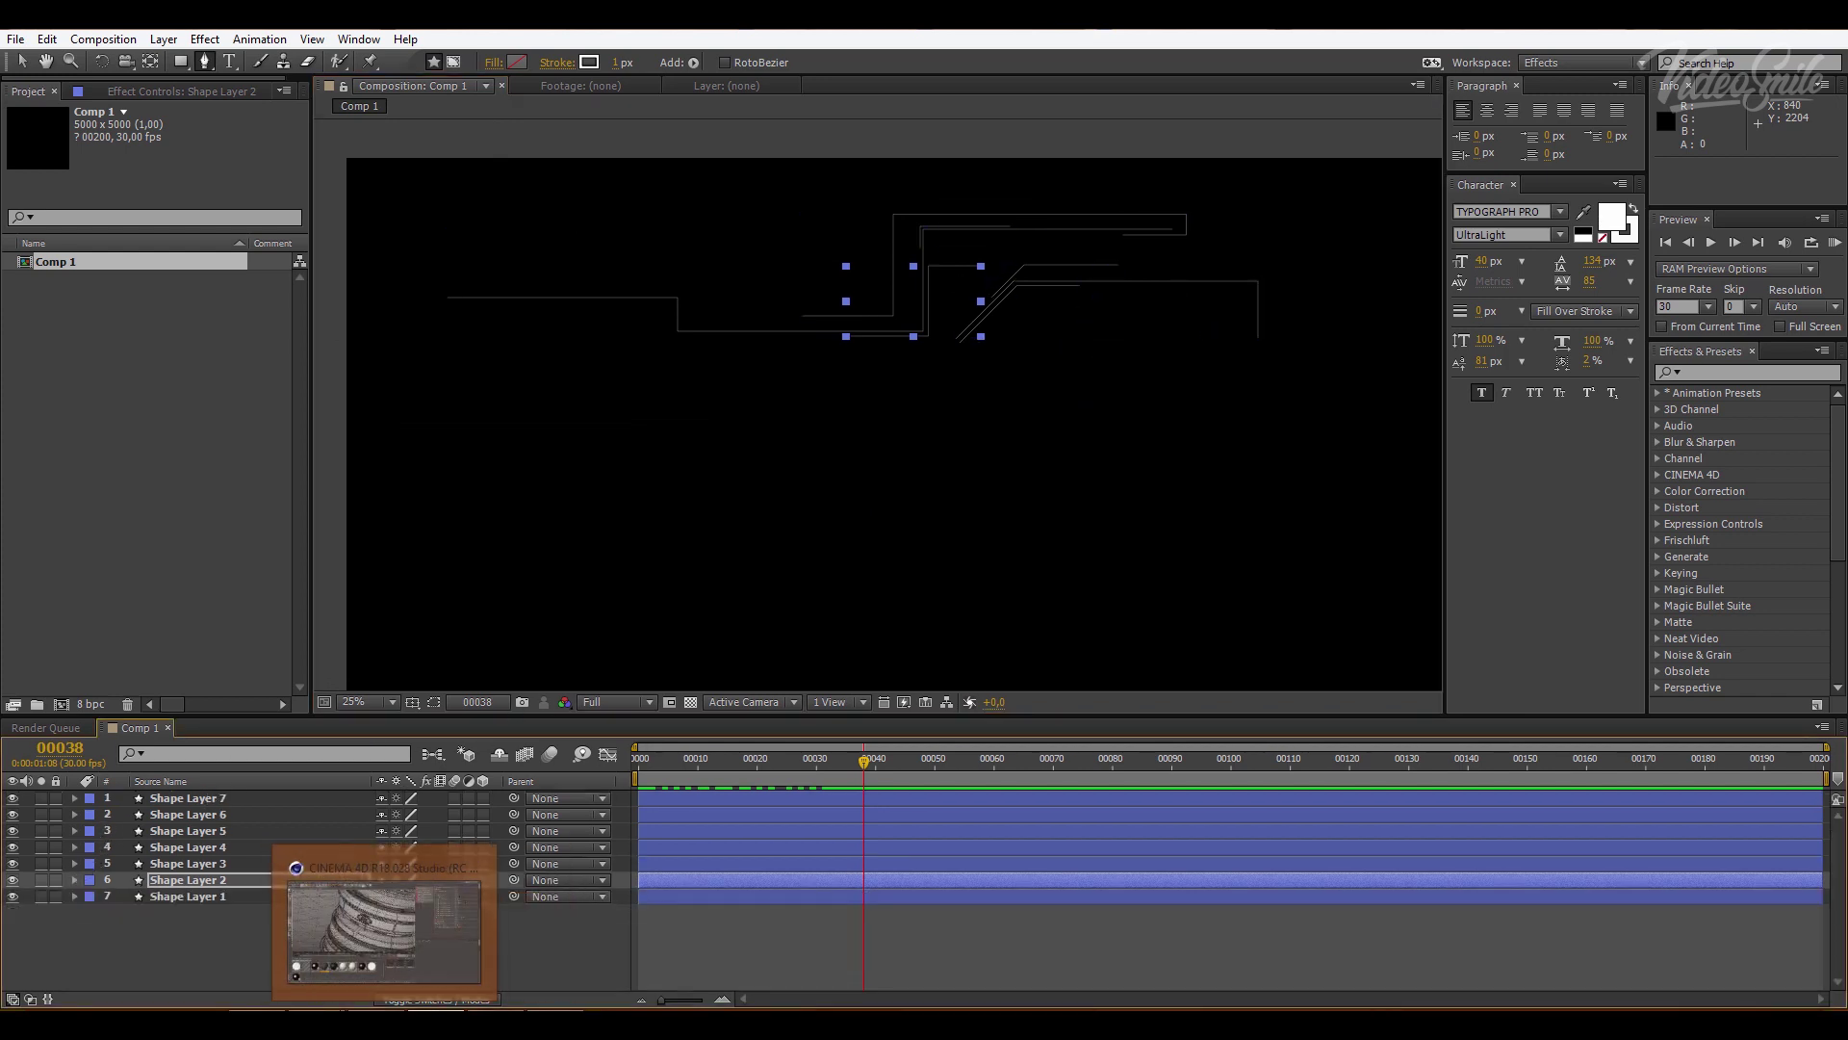
- Select Shureshki in the Object Manager and zoom the viewport out to frame the whole lens
left_click(187, 970)
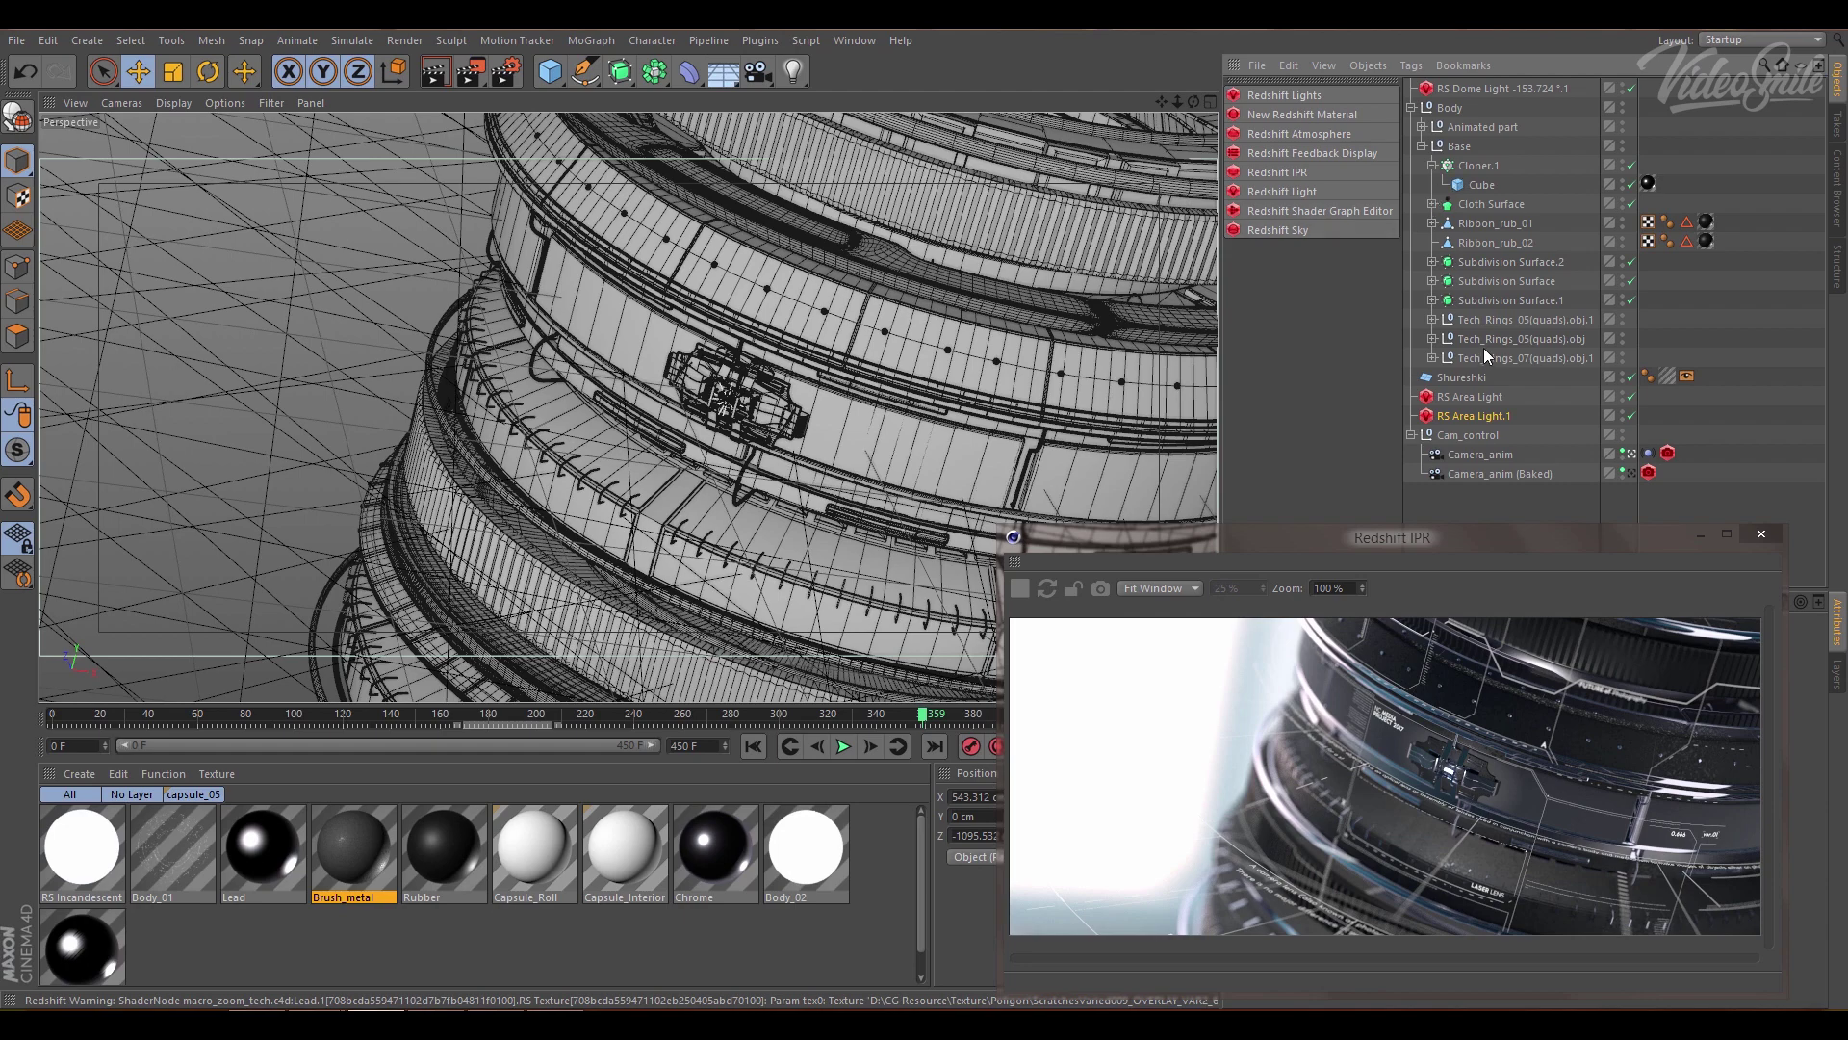
left_click(1465, 380)
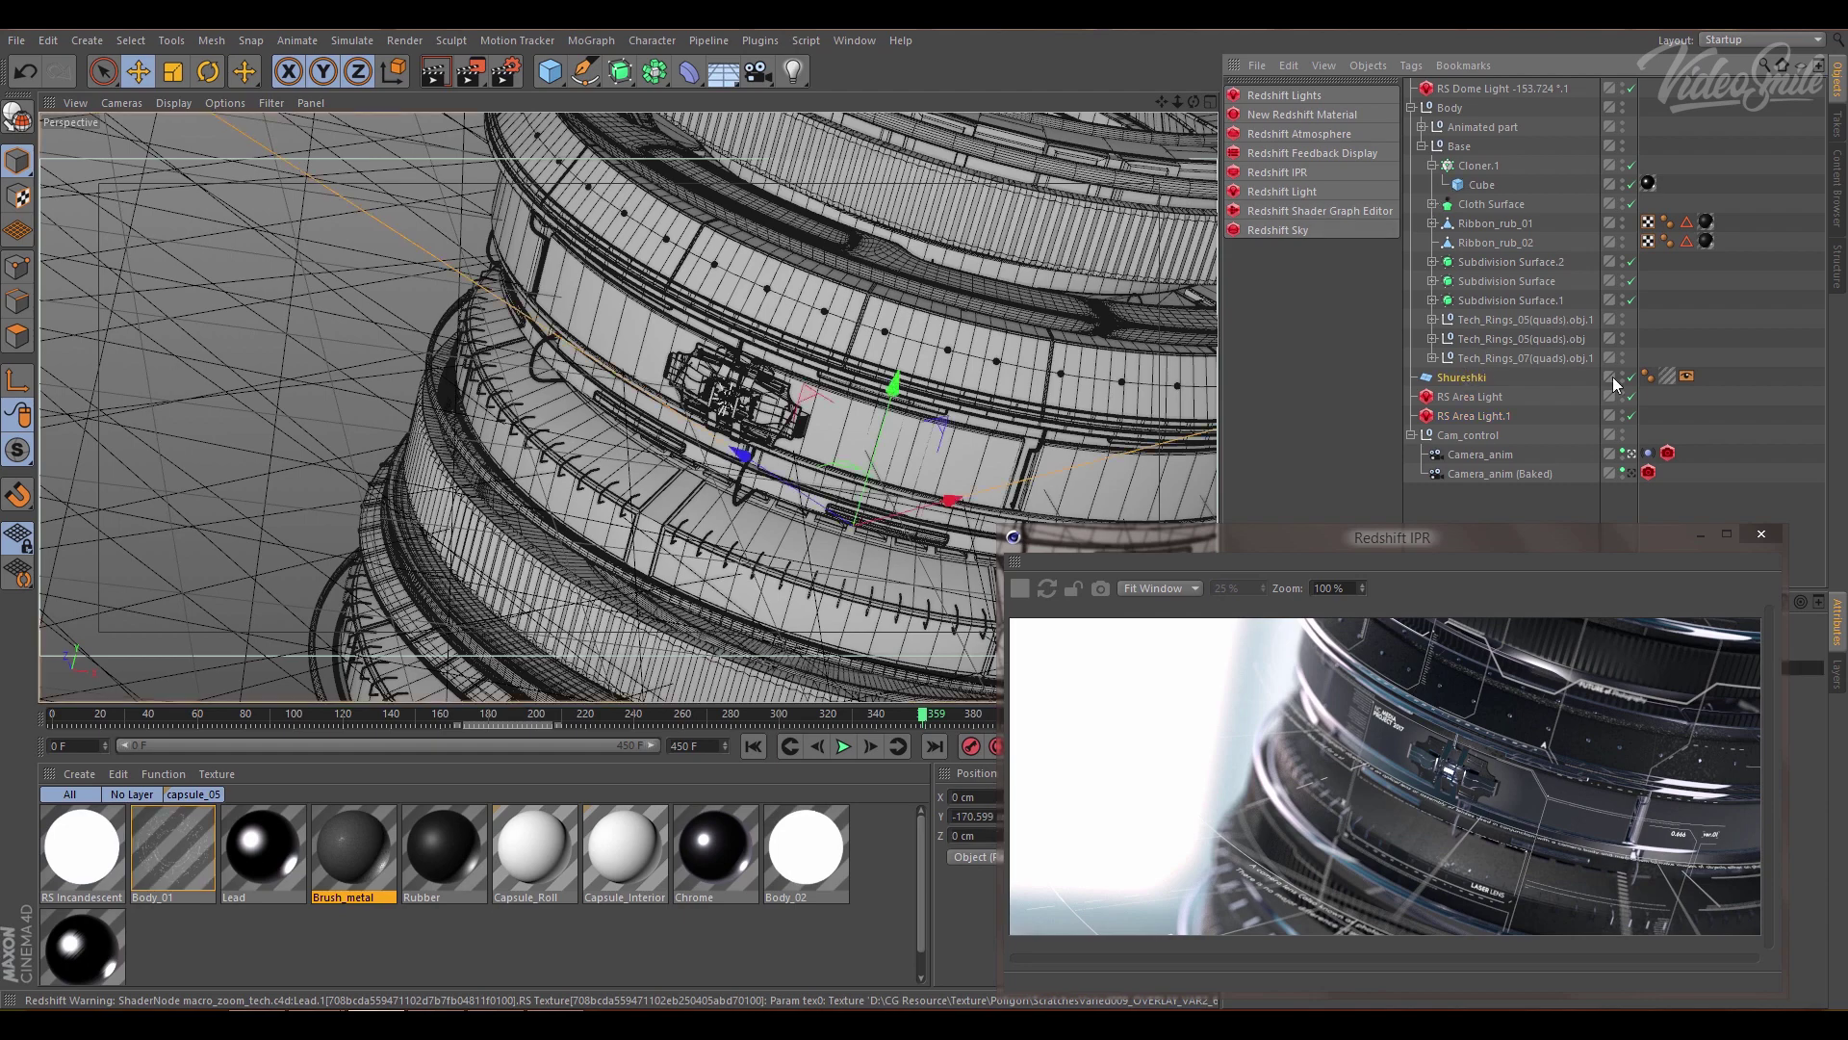
left_click(1628, 457)
mouse_move(829, 540)
left_mouse_down("alt")
mouse_move(396, 498)
mouse_move(695, 534)
mouse_move(790, 400)
mouse_move(788, 327)
mouse_move(739, 484)
left_mouse_up("alt")
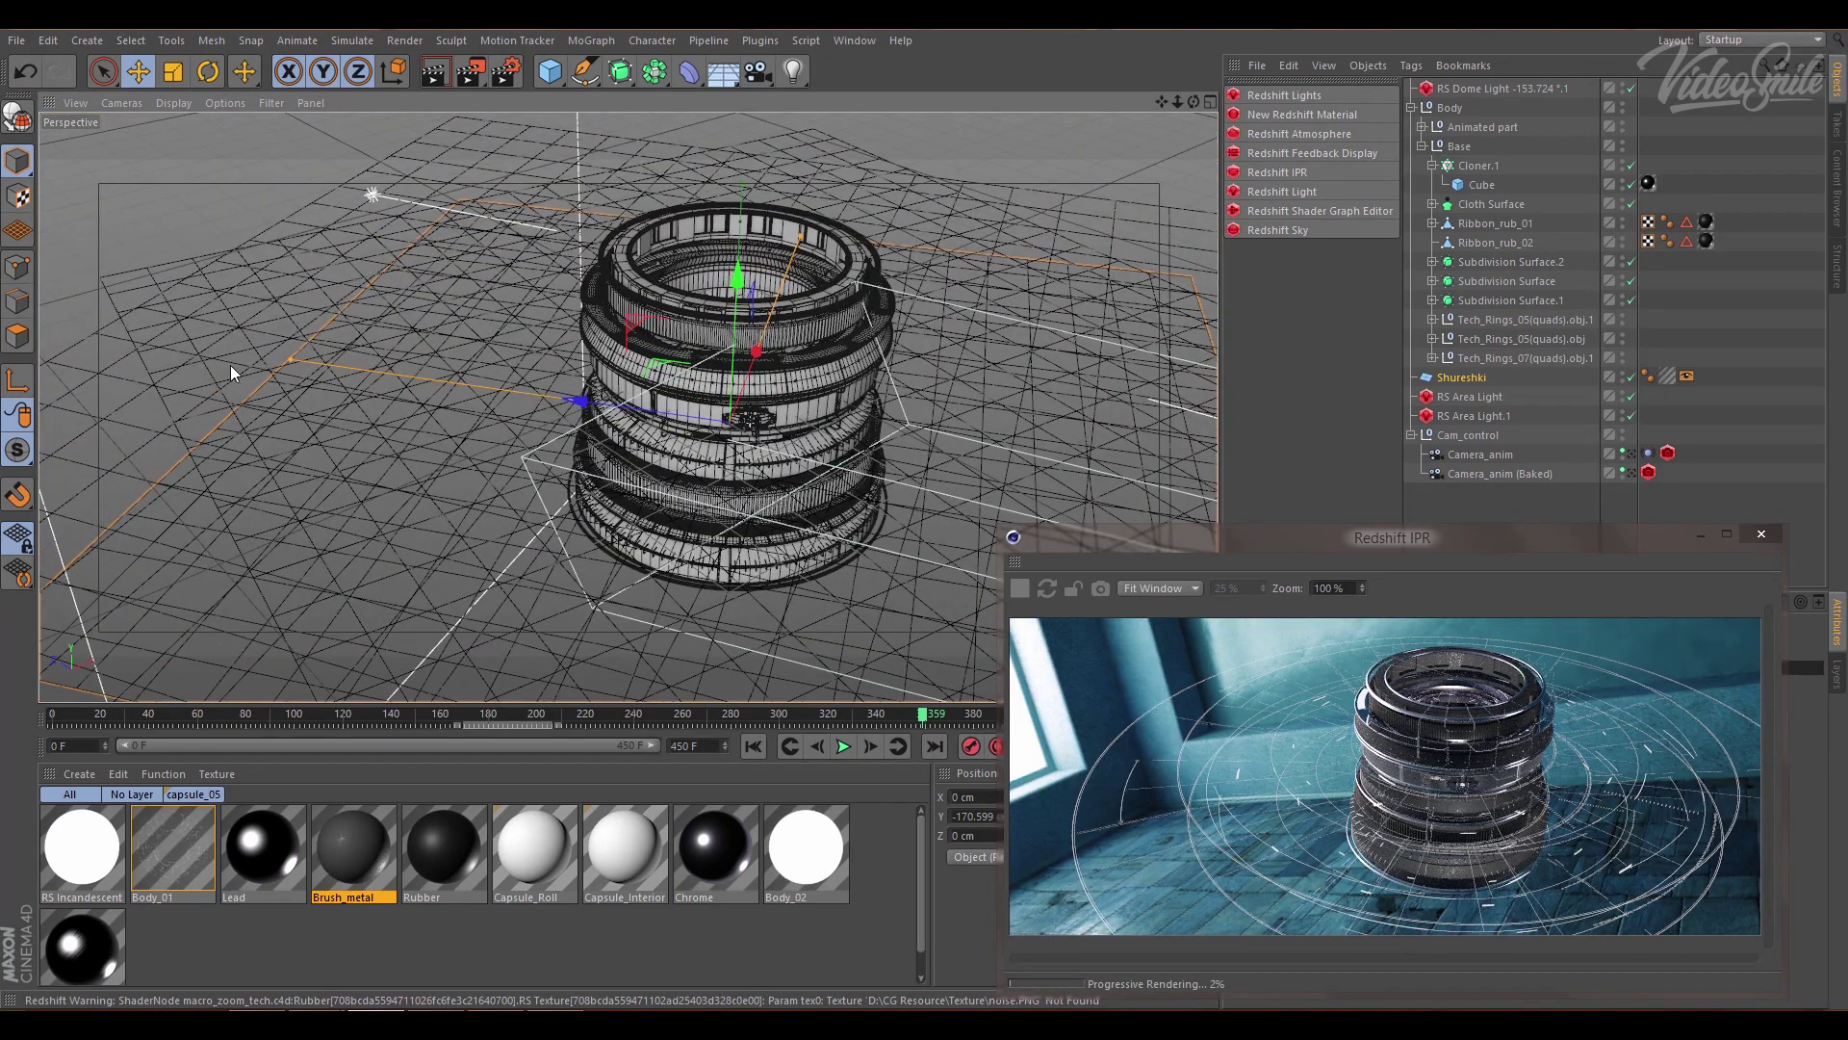
left_click(278, 913)
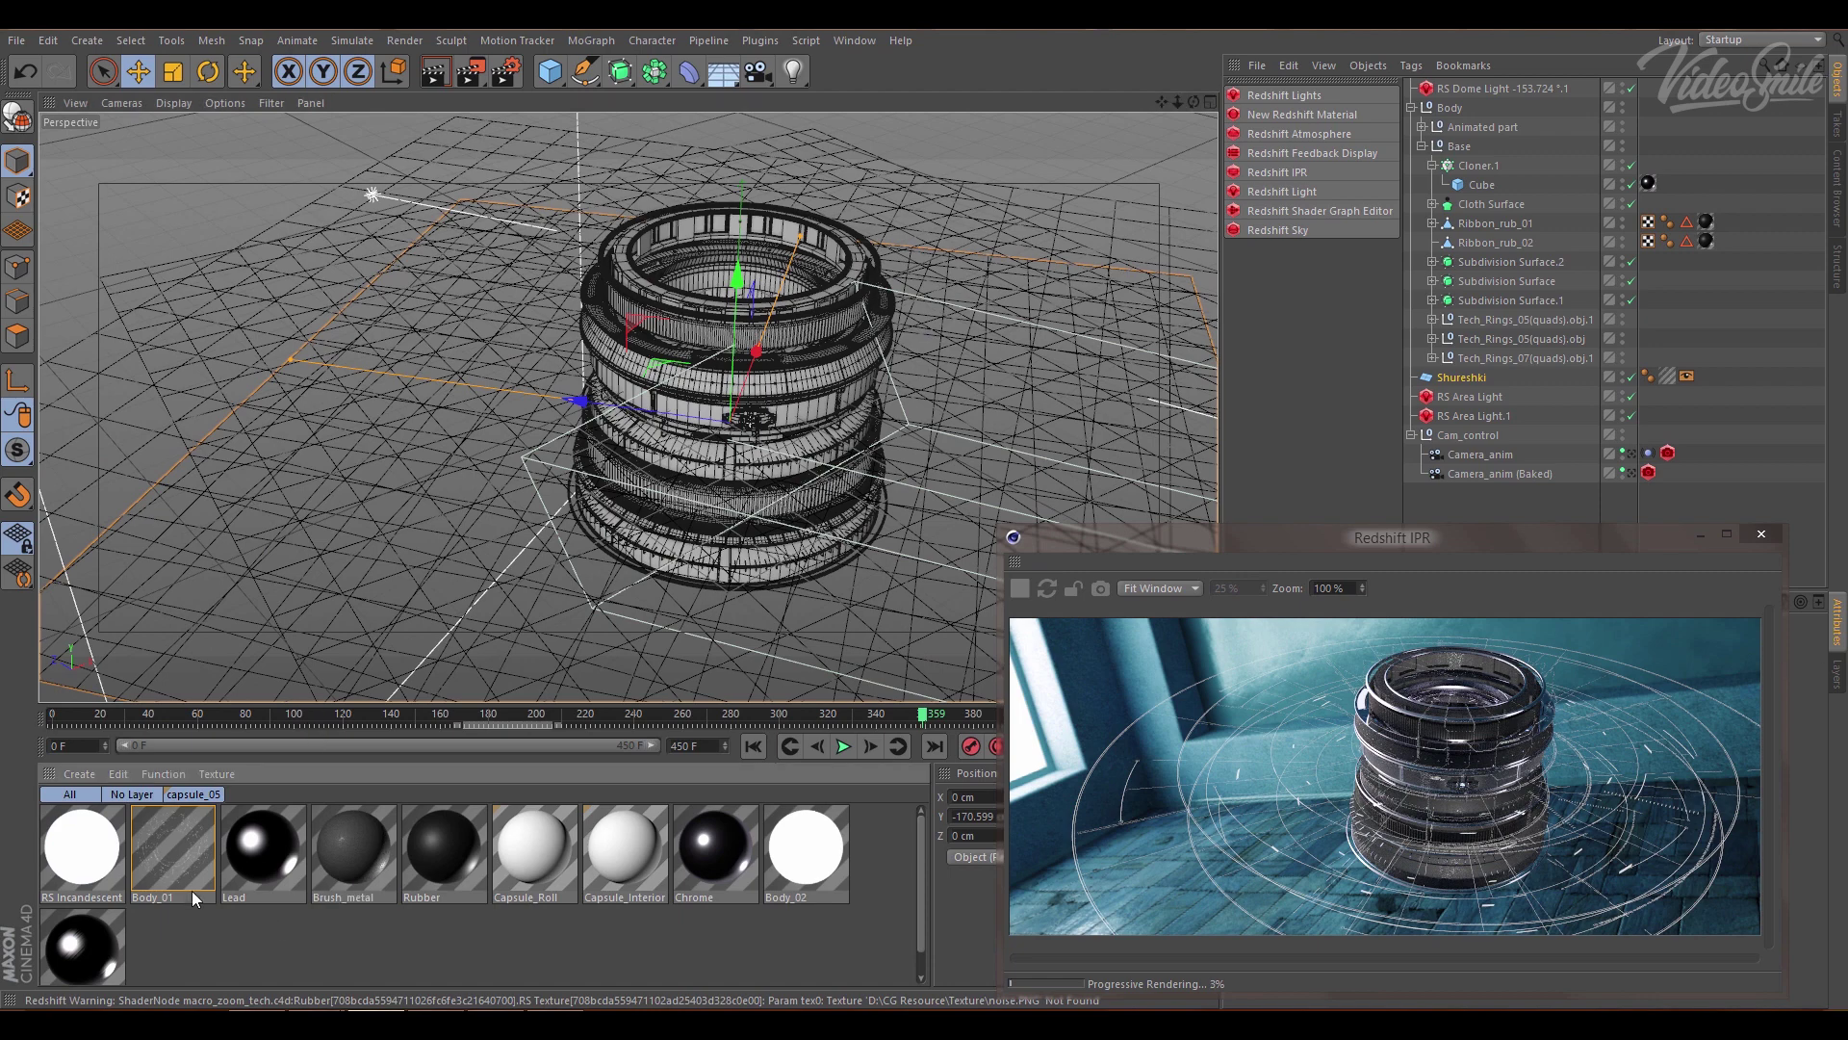
- Open Body_01's shader graph and rearrange the RS Sprite and RS Incandescent nodes
double_click(193, 836)
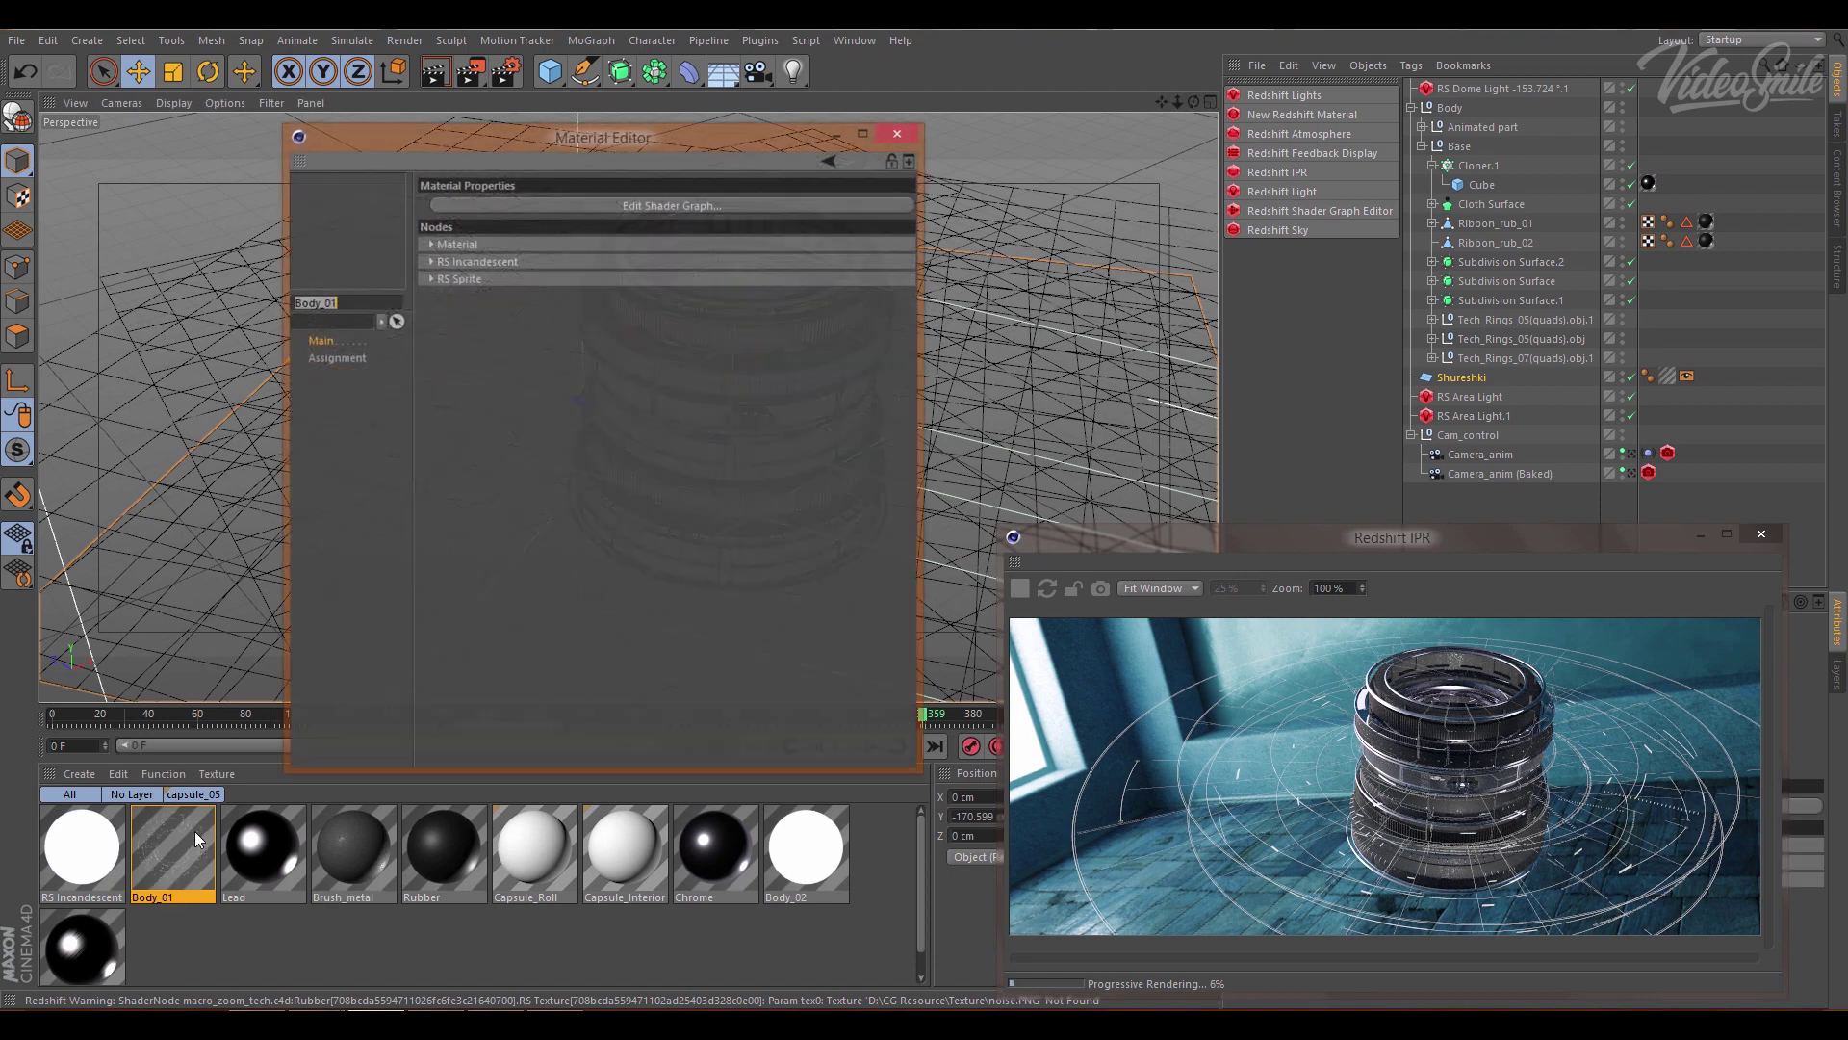
left_click(505, 204)
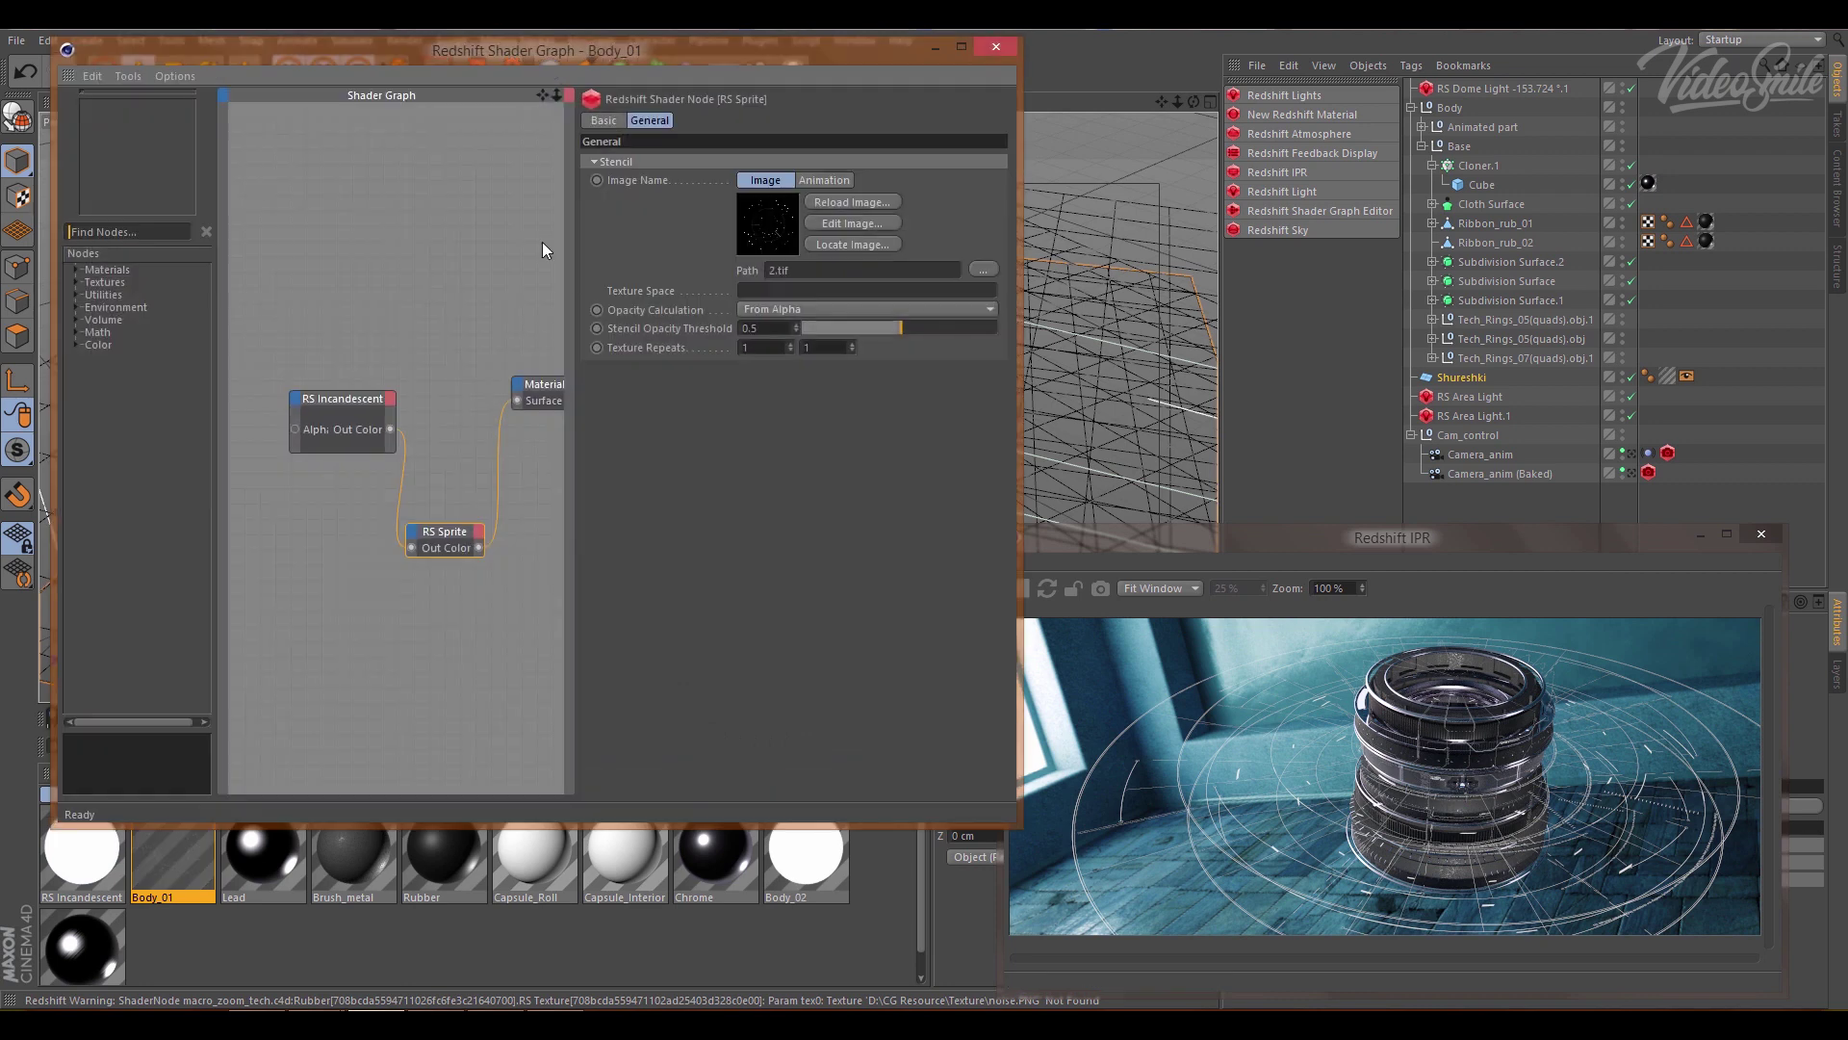
left_click_drag(574, 502, 796, 501)
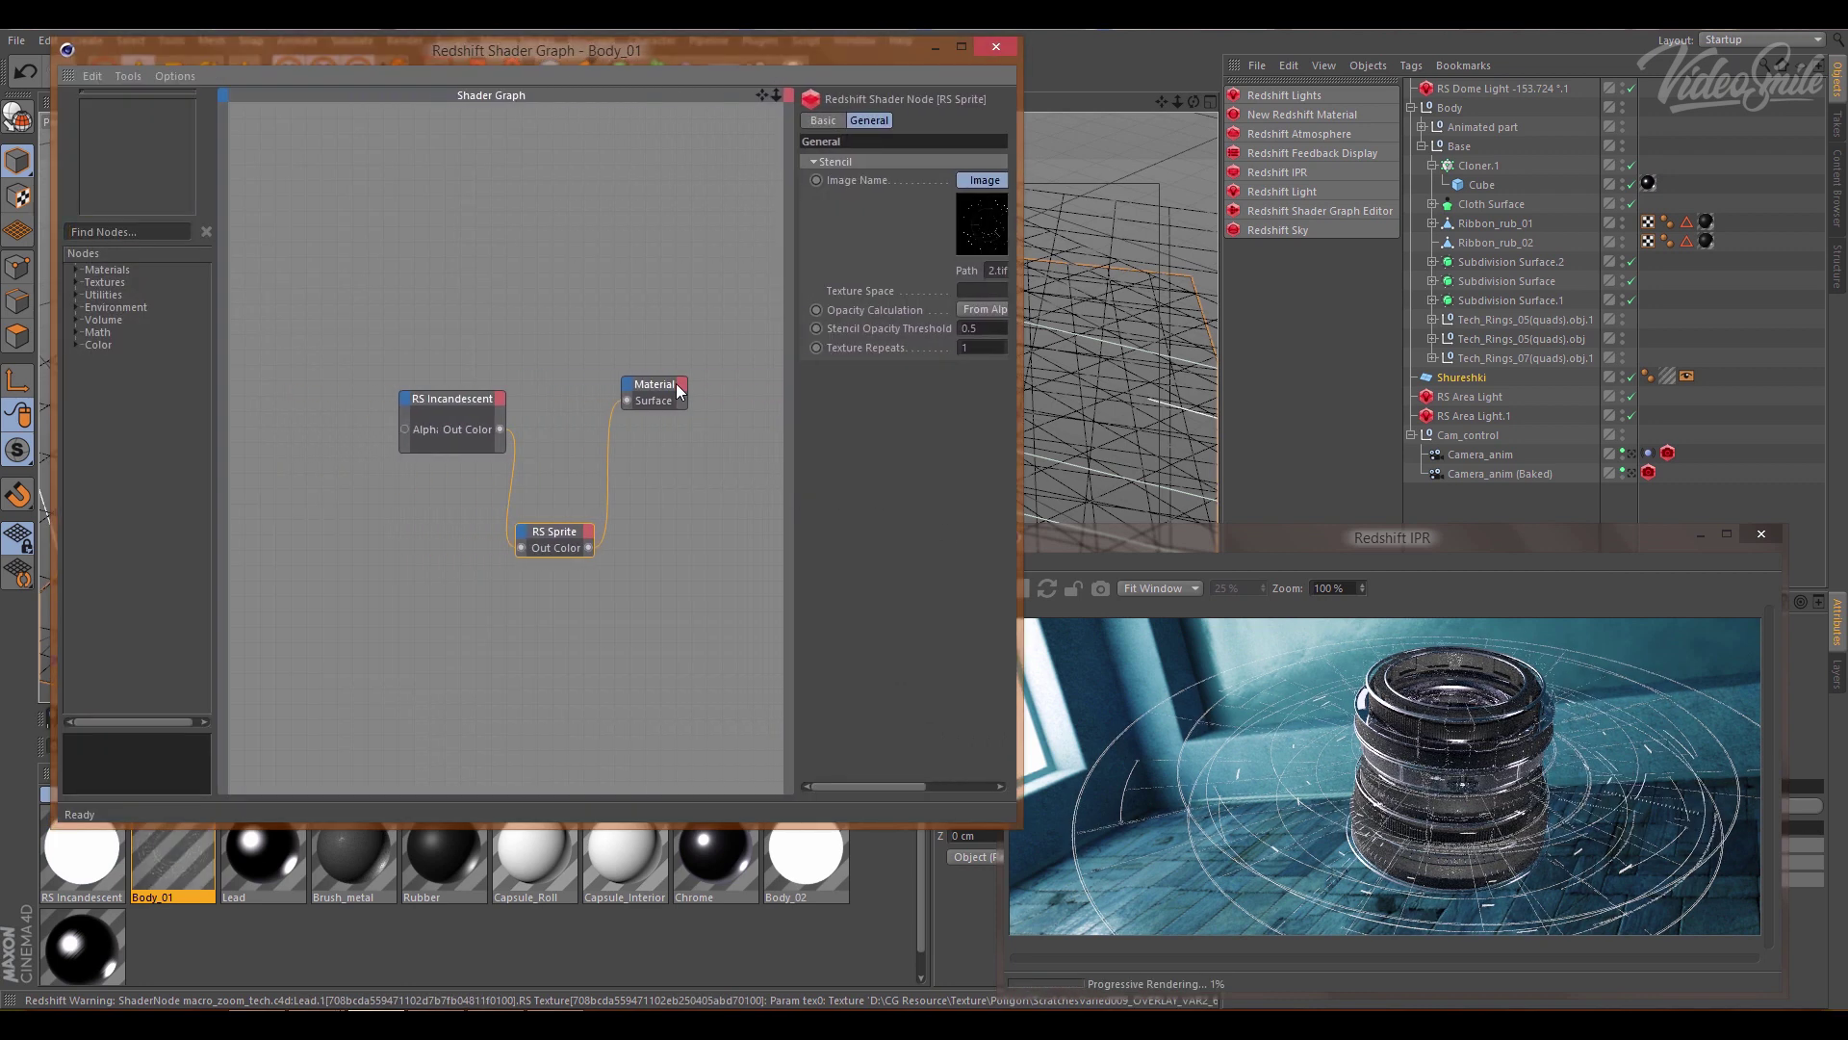
left_click_drag(794, 409, 606, 404)
left_click(607, 395)
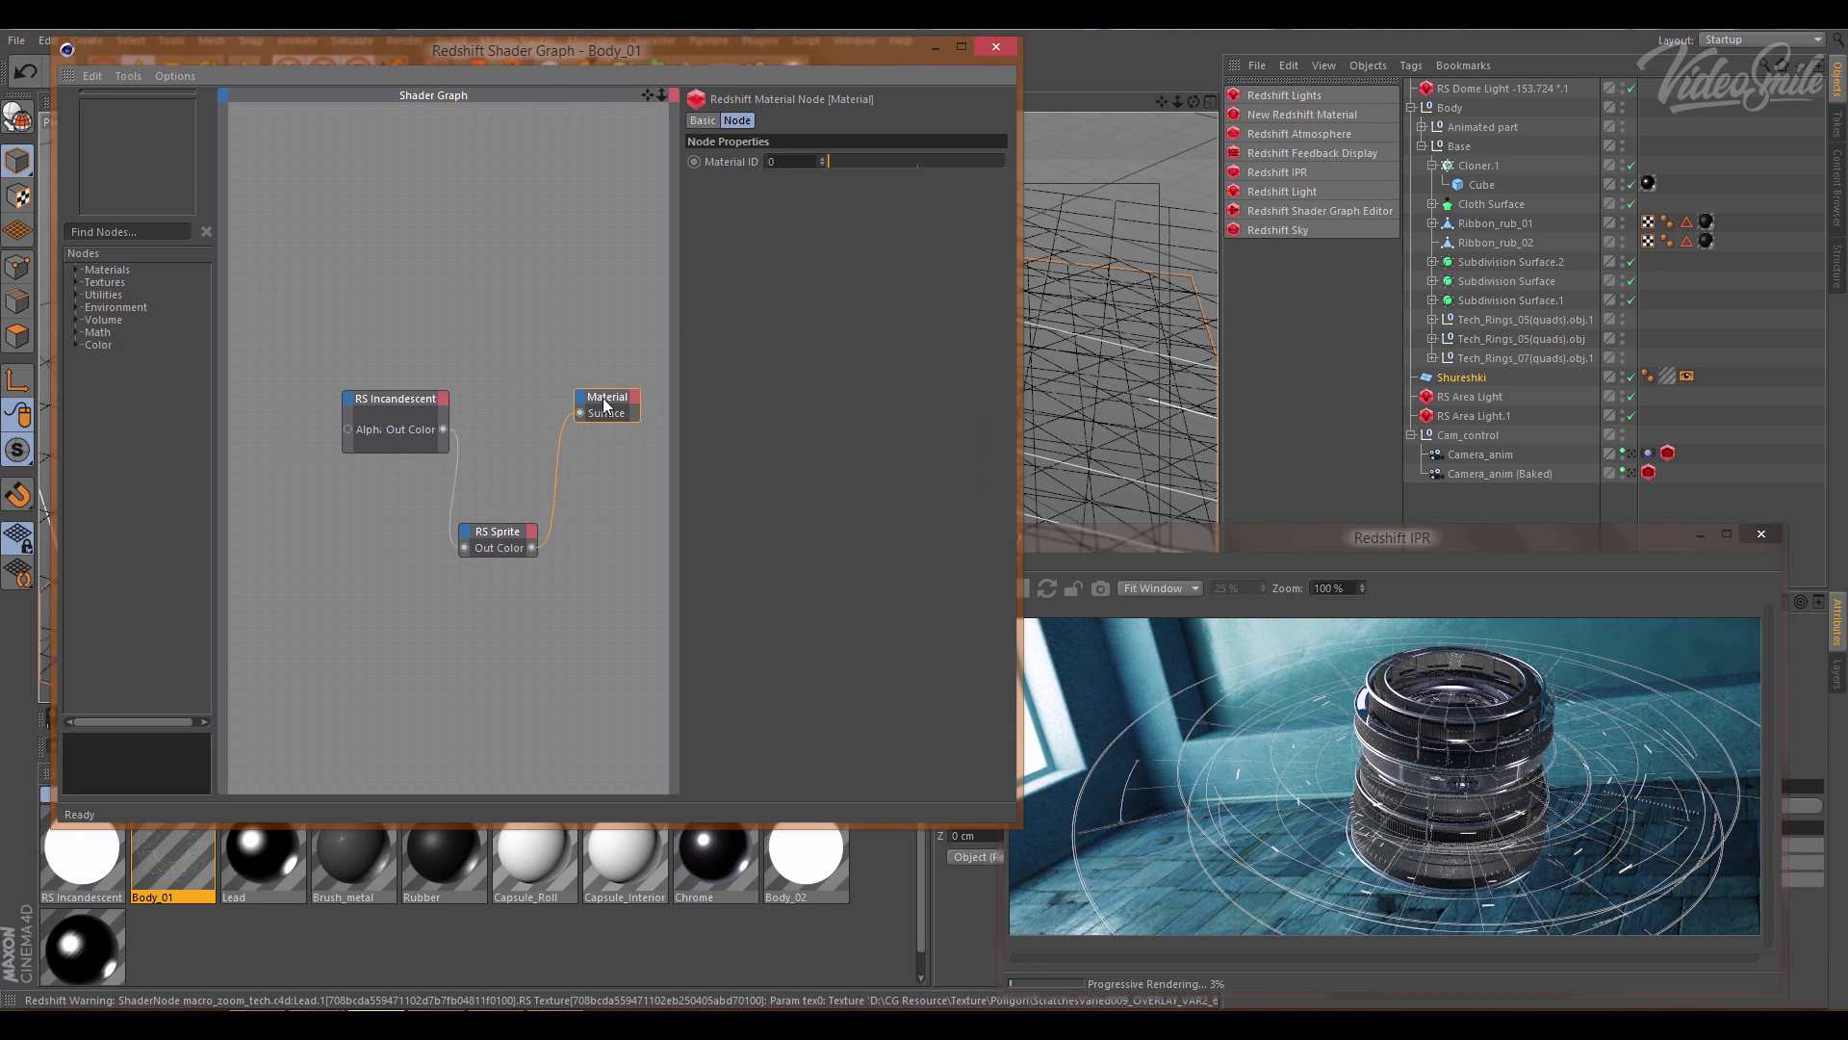
left_click_drag(498, 544, 482, 544)
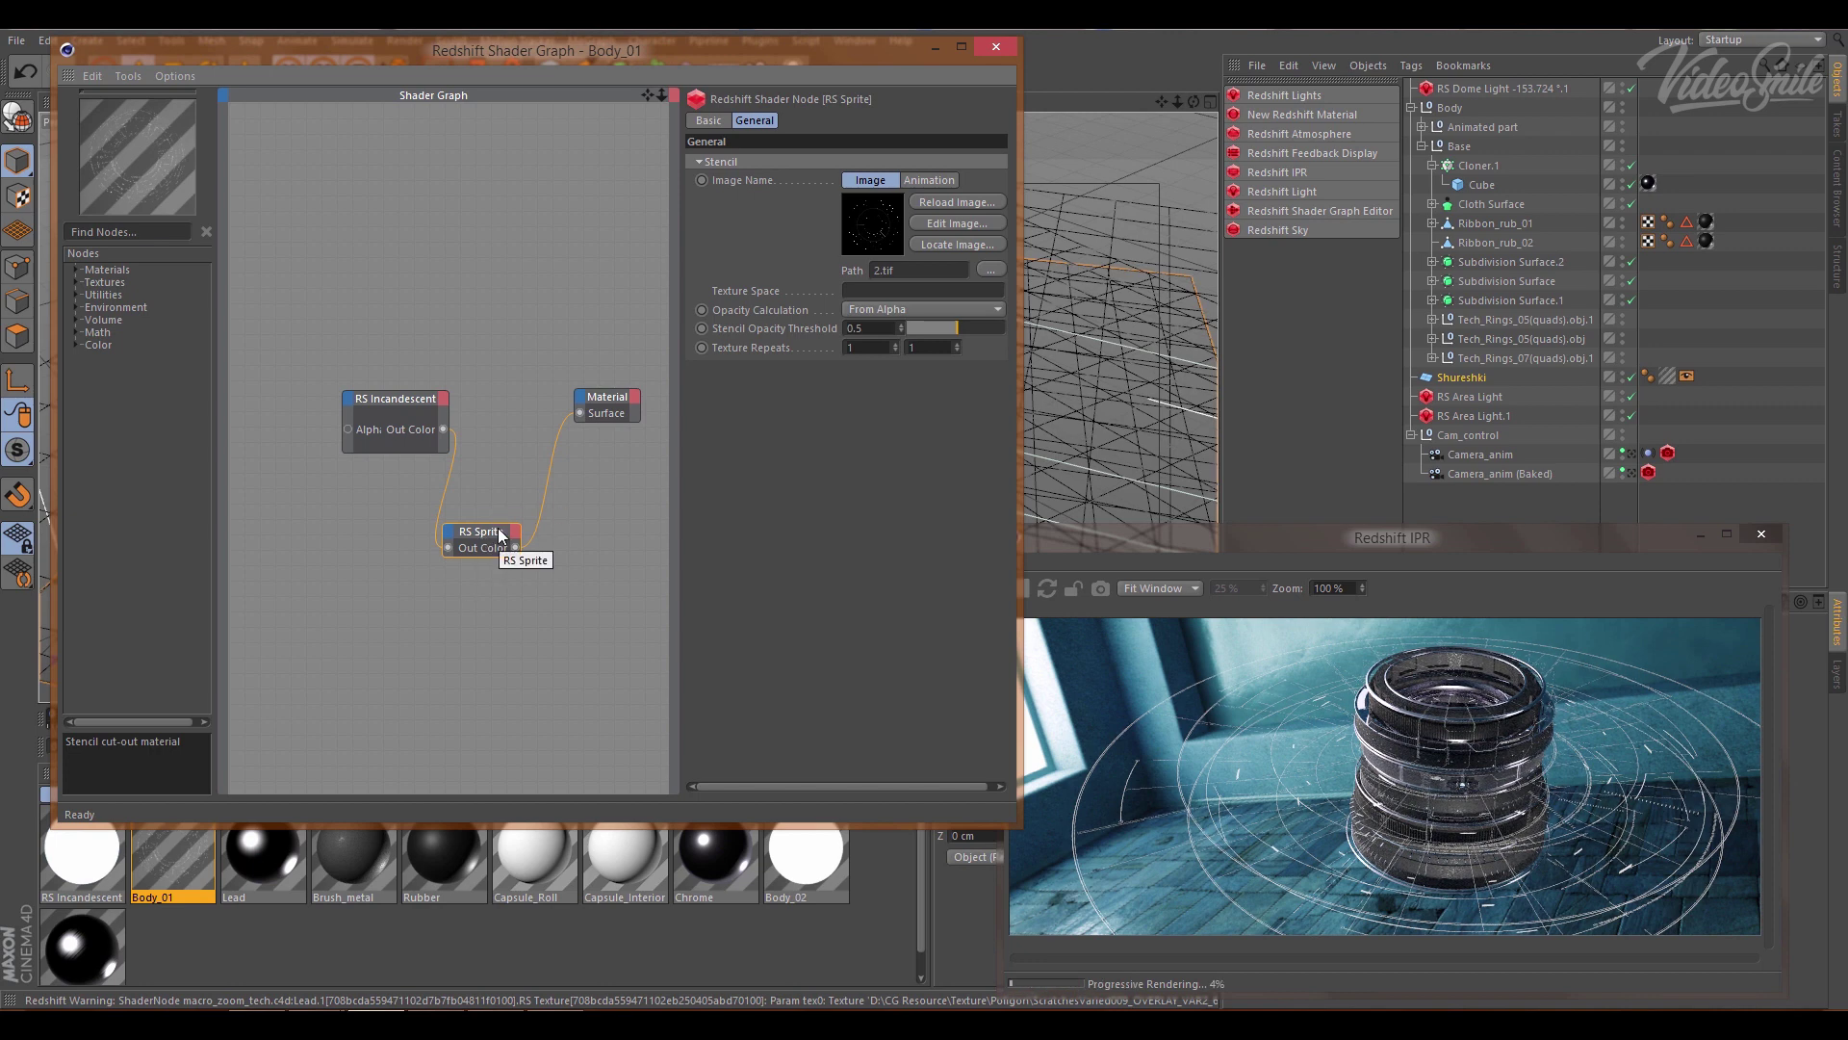
left_click_drag(391, 399, 370, 398)
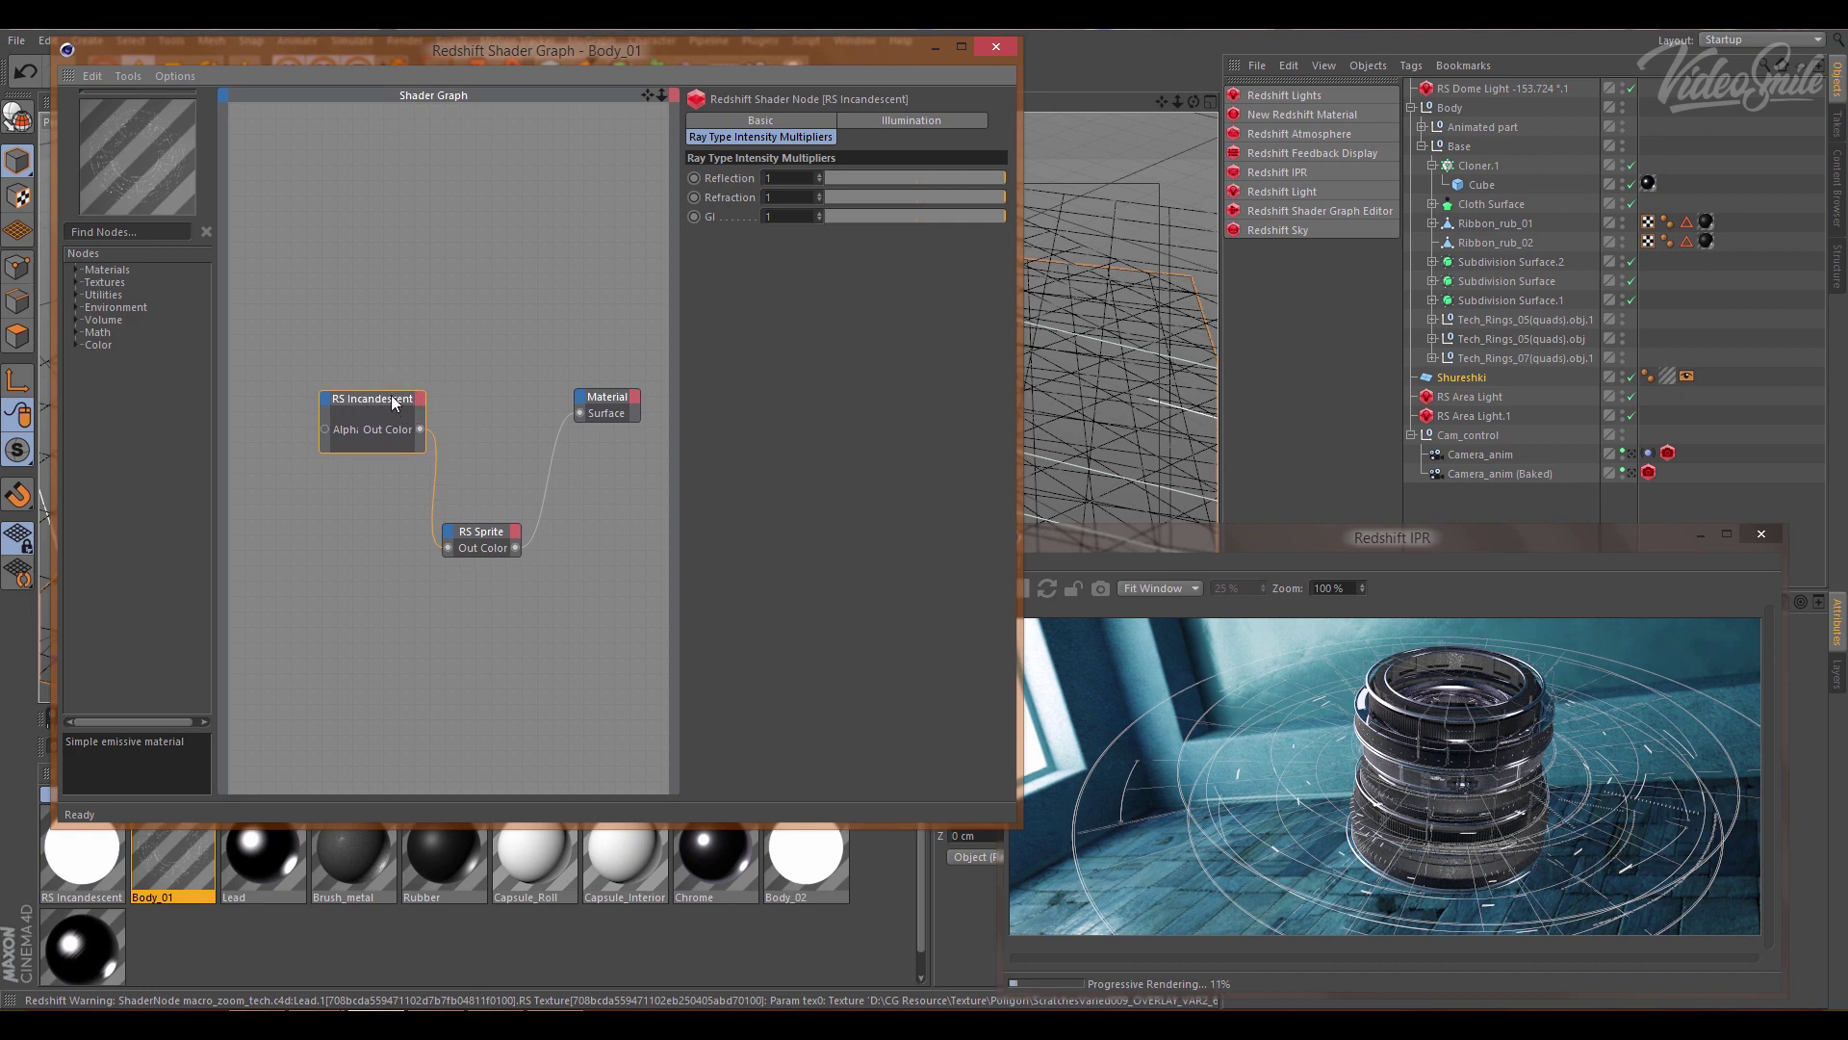
left_click_drag(392, 402, 348, 381)
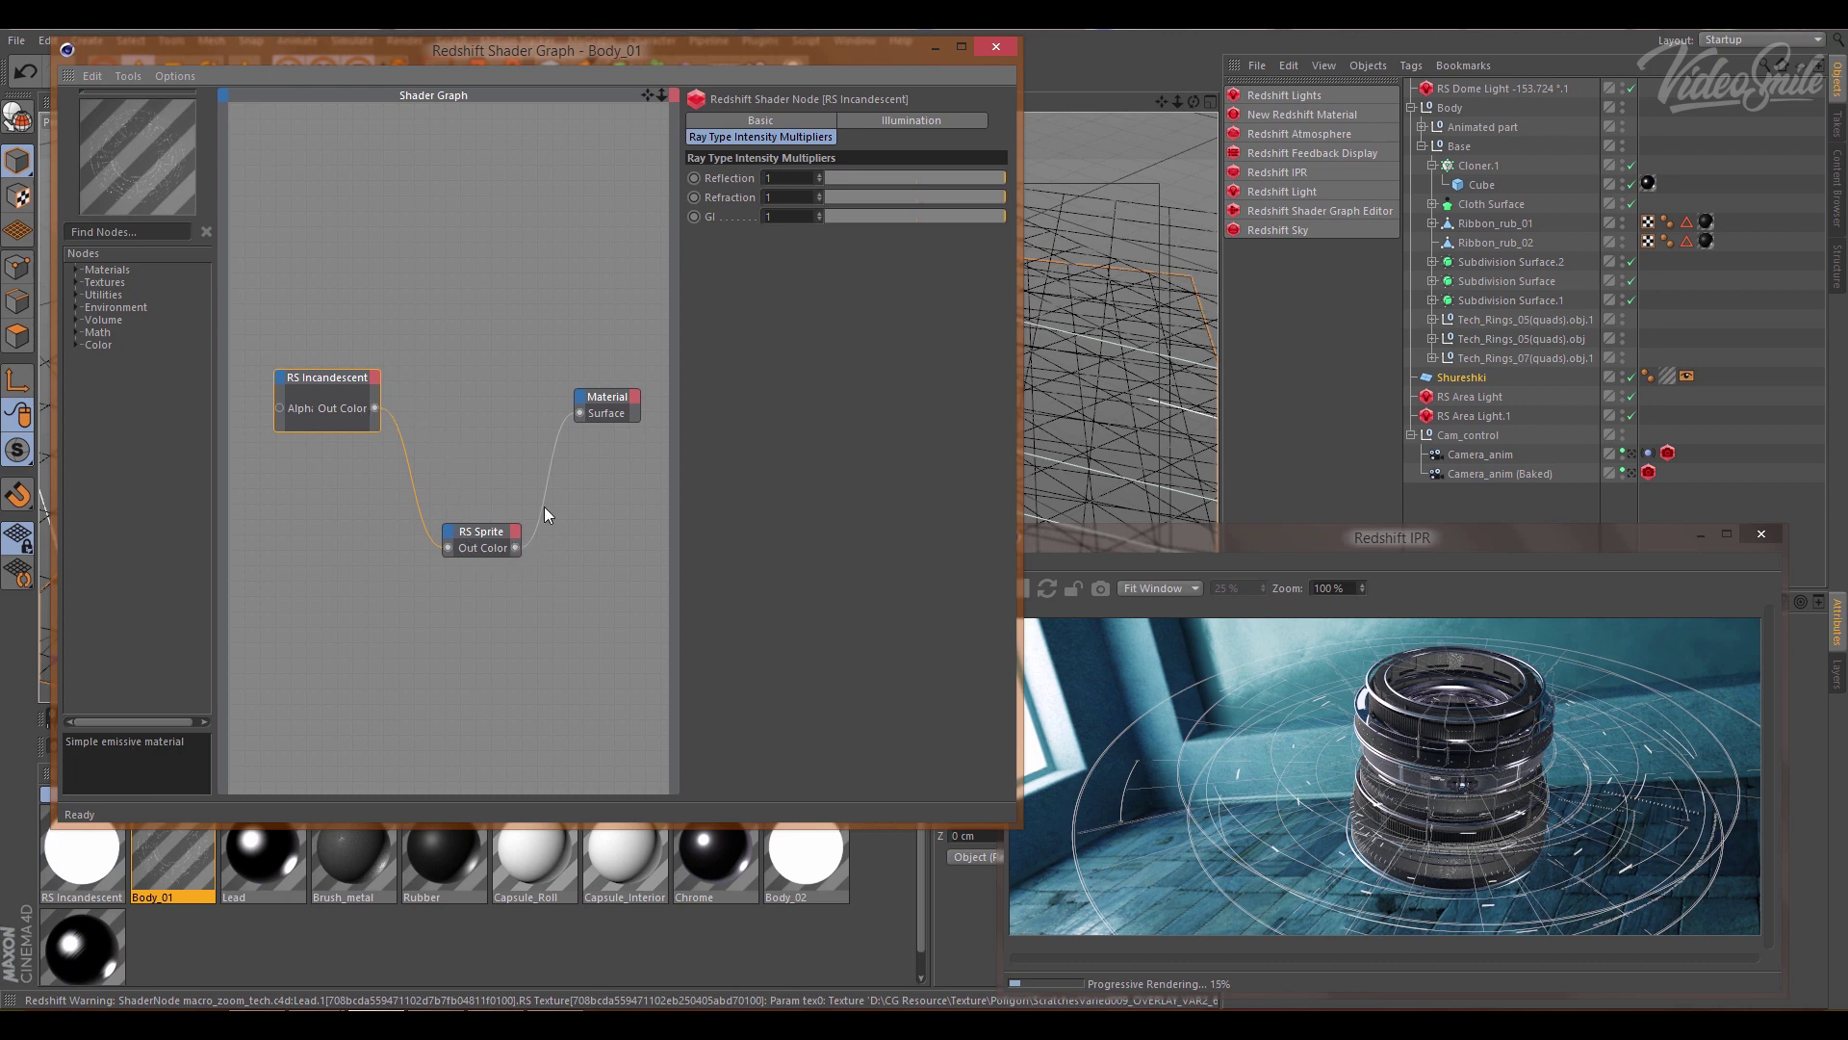
- Check RS Sprite's 2.tif image path and Animation settings, then close the graph
left_click(493, 536)
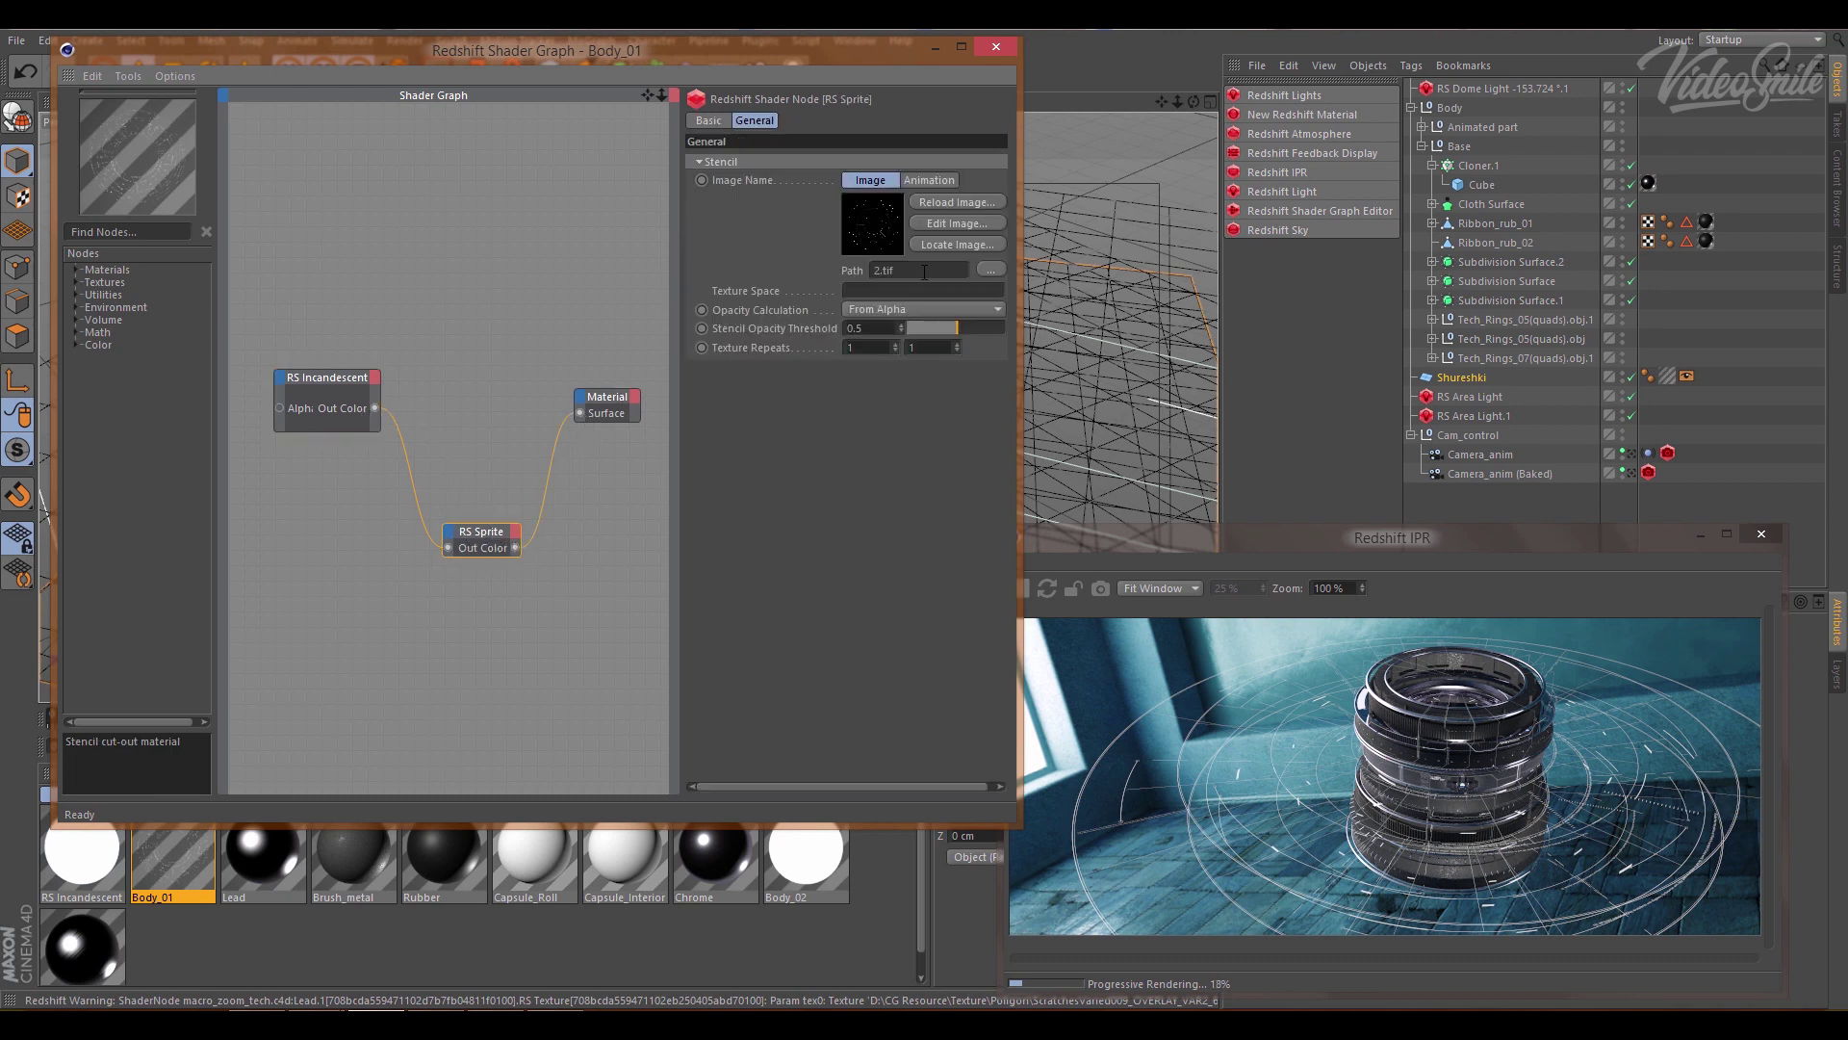
left_click_drag(924, 273, 864, 270)
left_click_drag(680, 275, 594, 276)
left_click(802, 271)
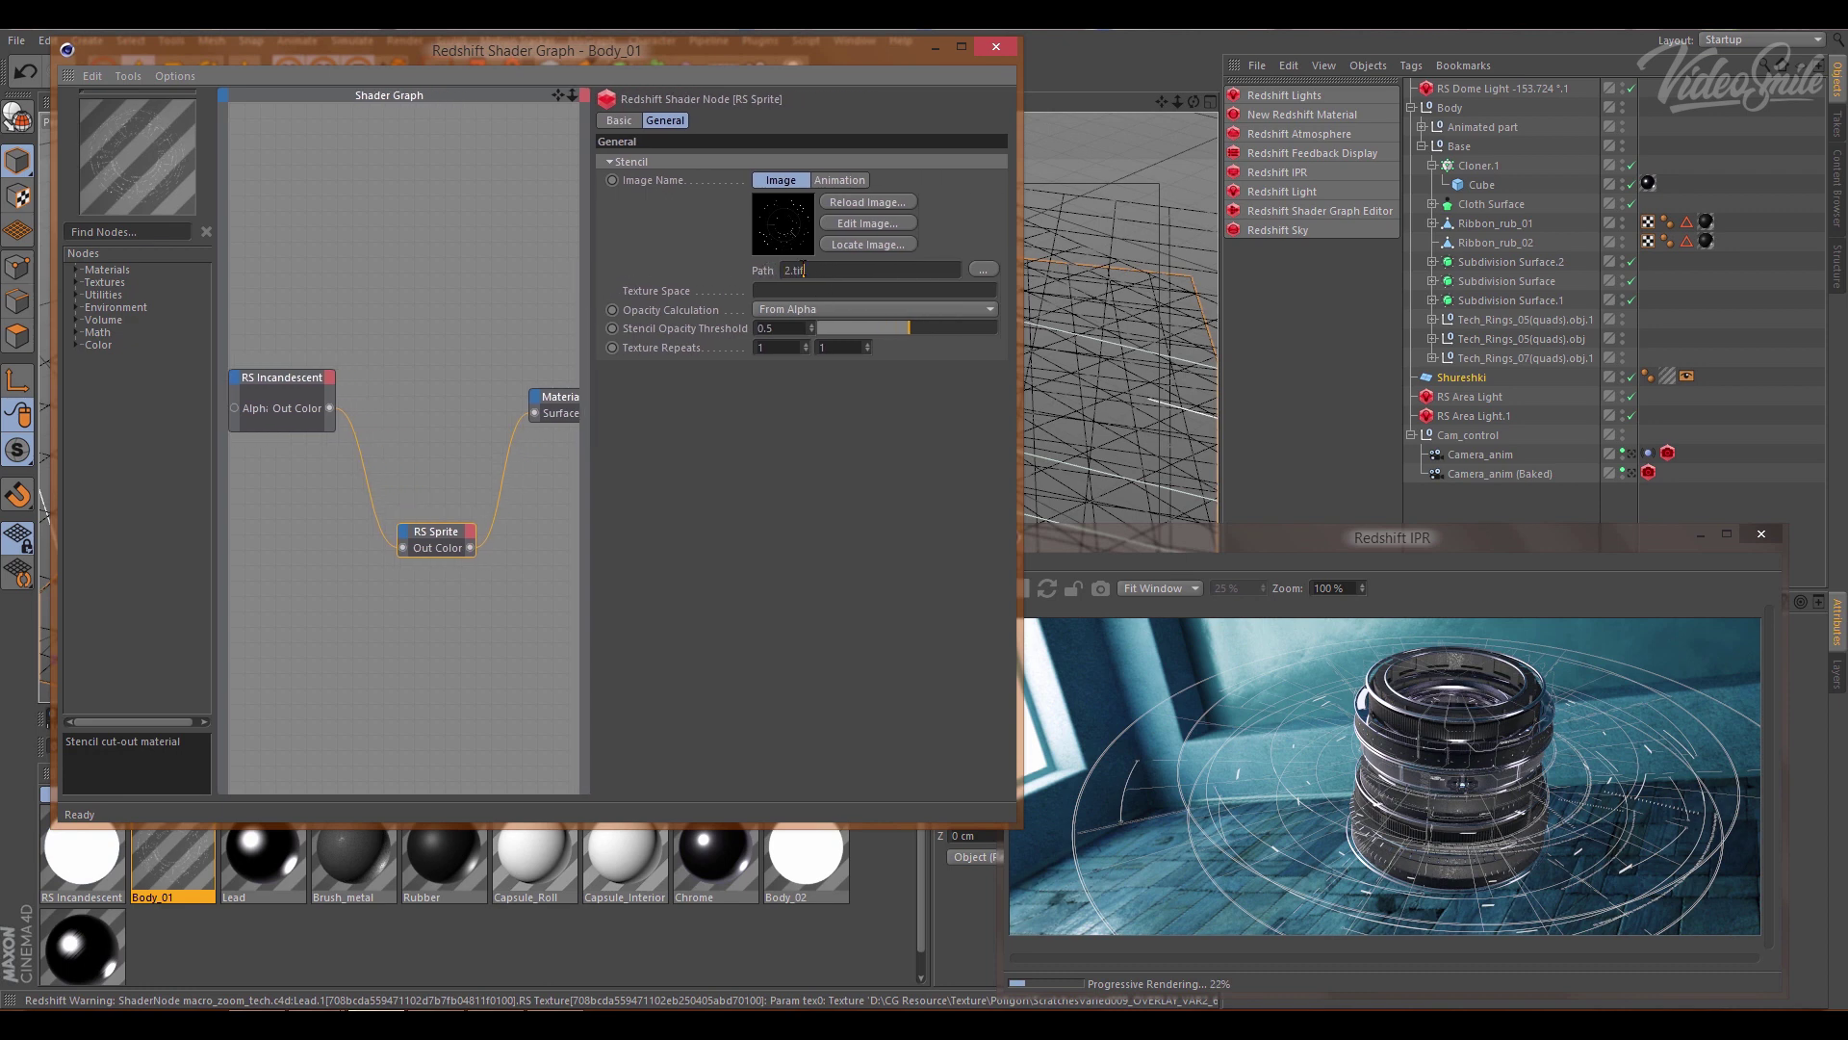
left_click(838, 185)
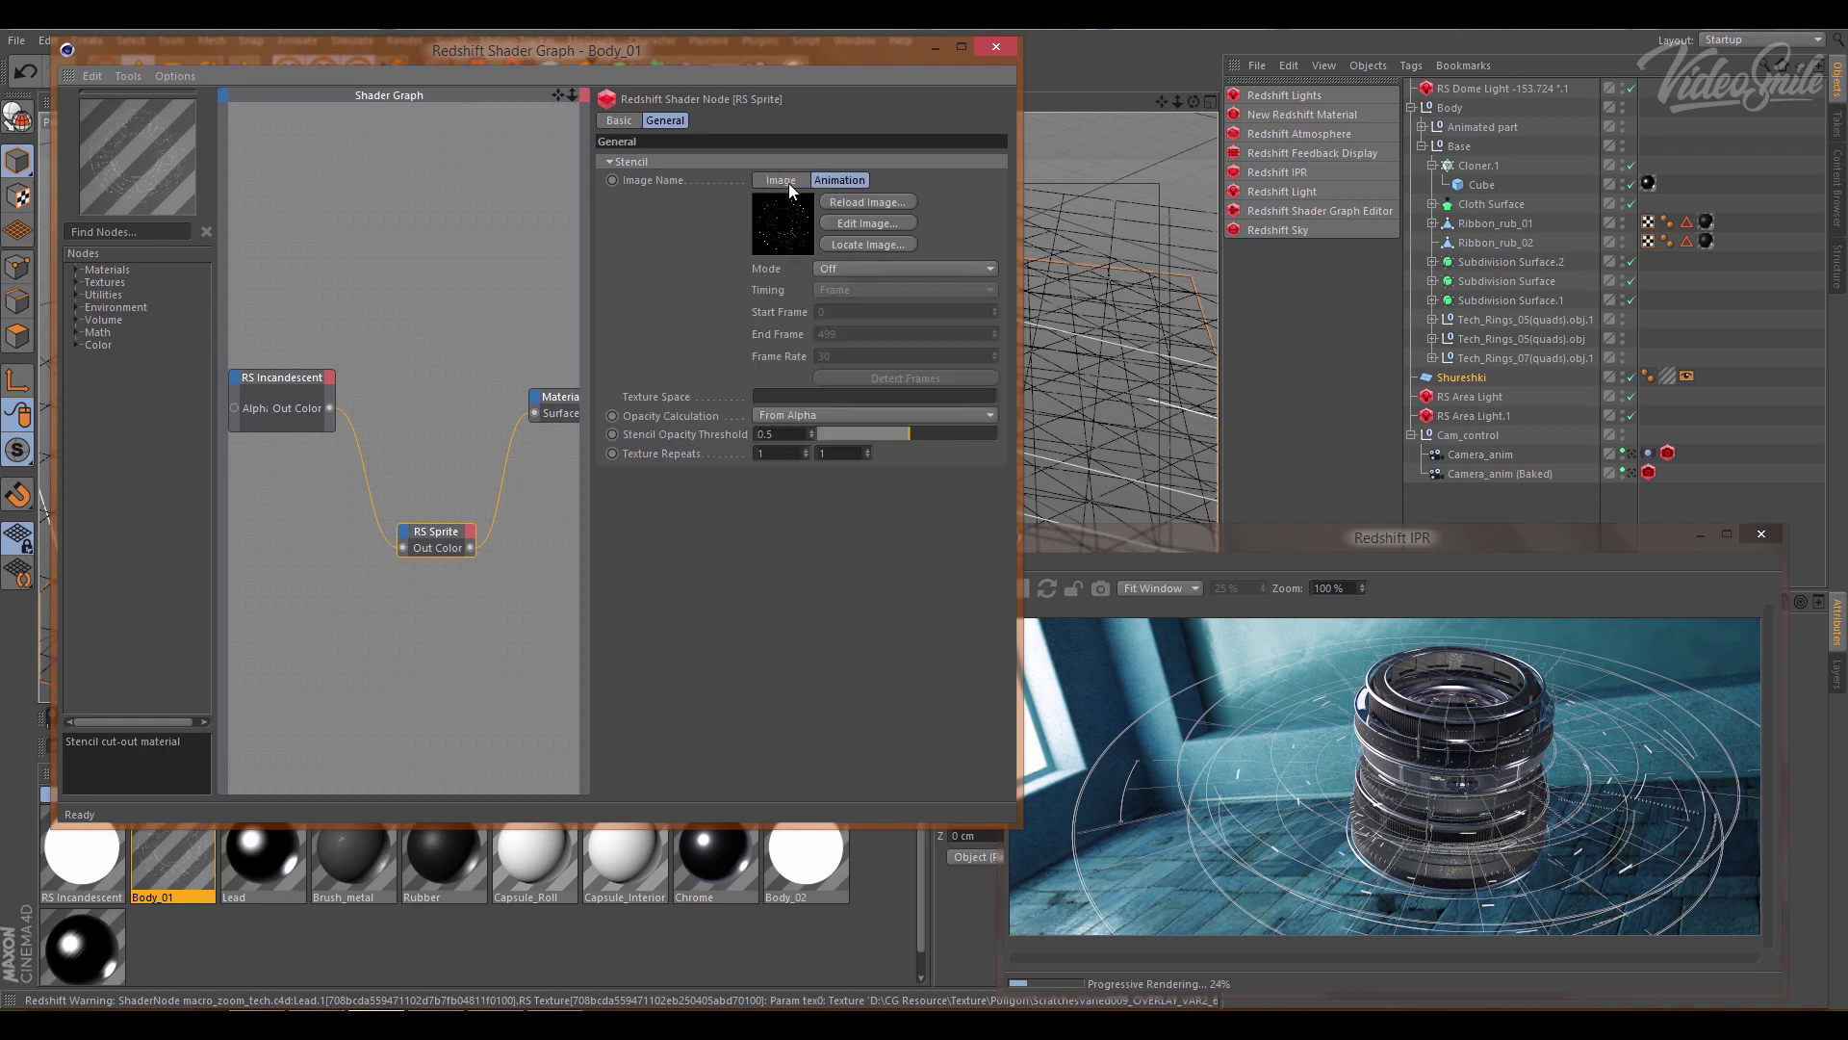
left_click(828, 268)
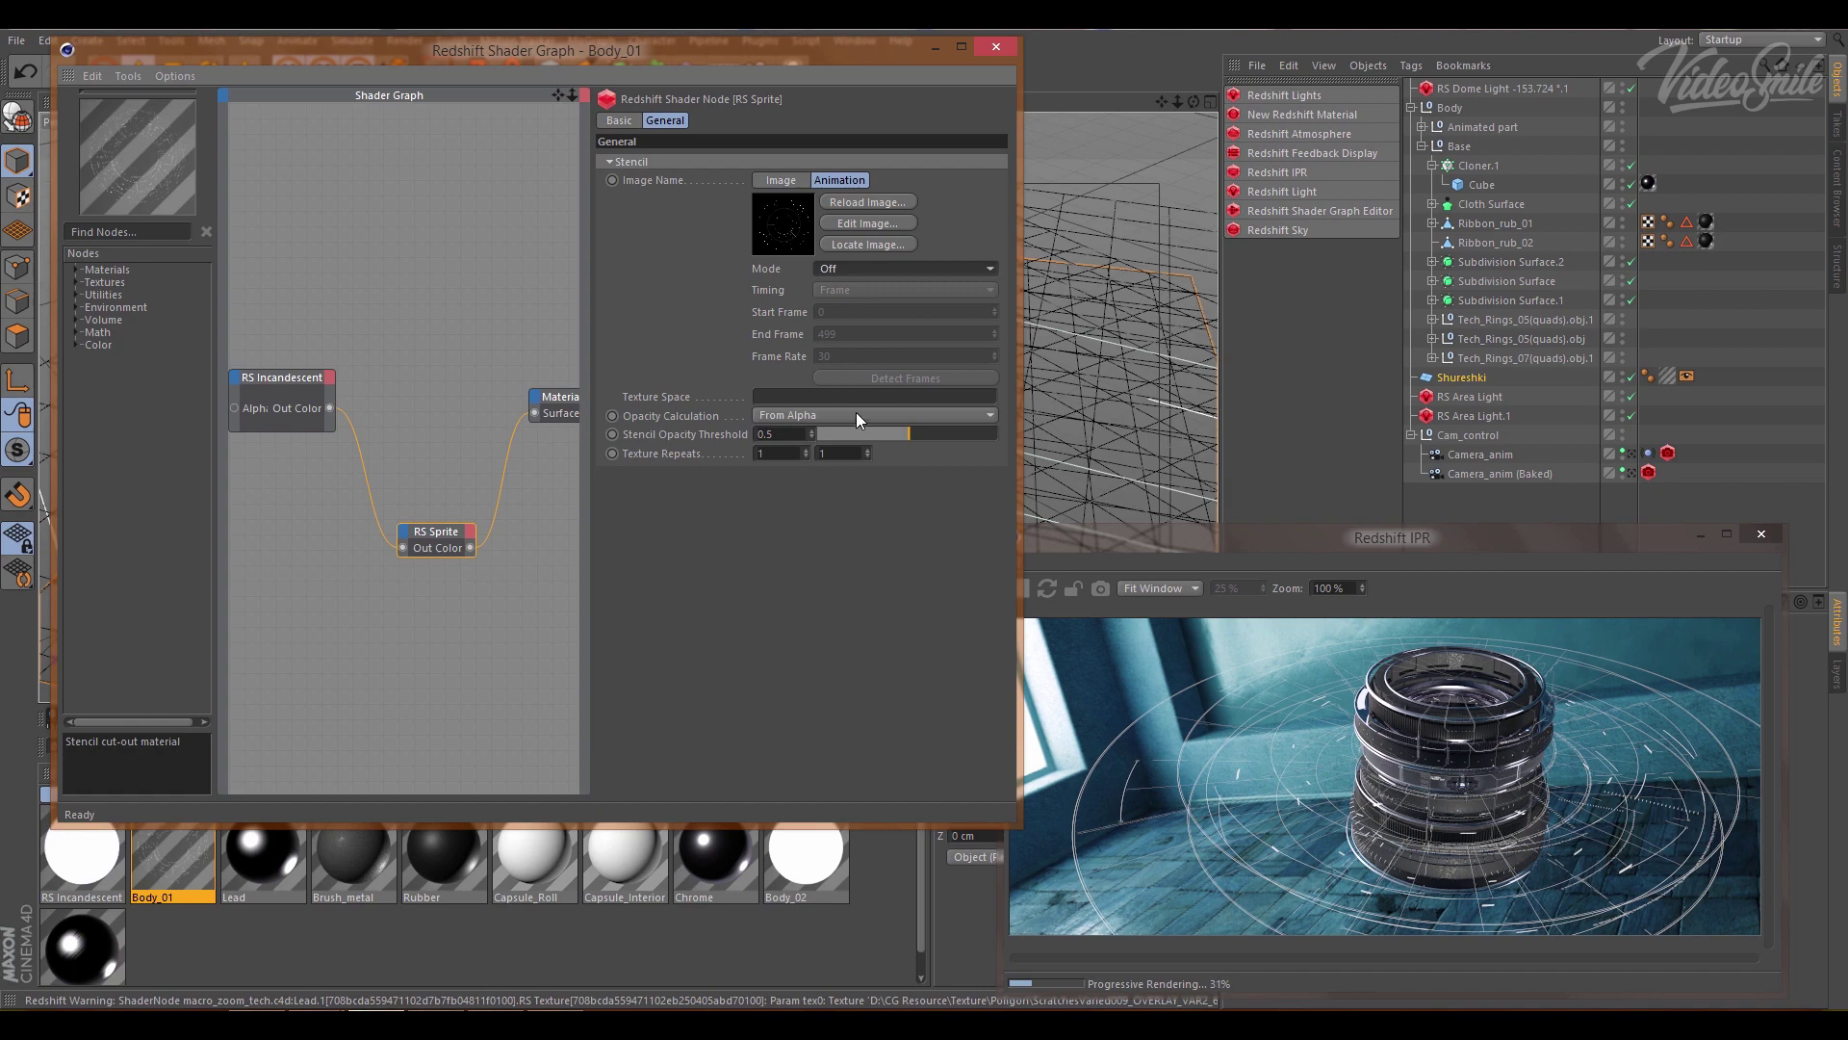
left_click(986, 44)
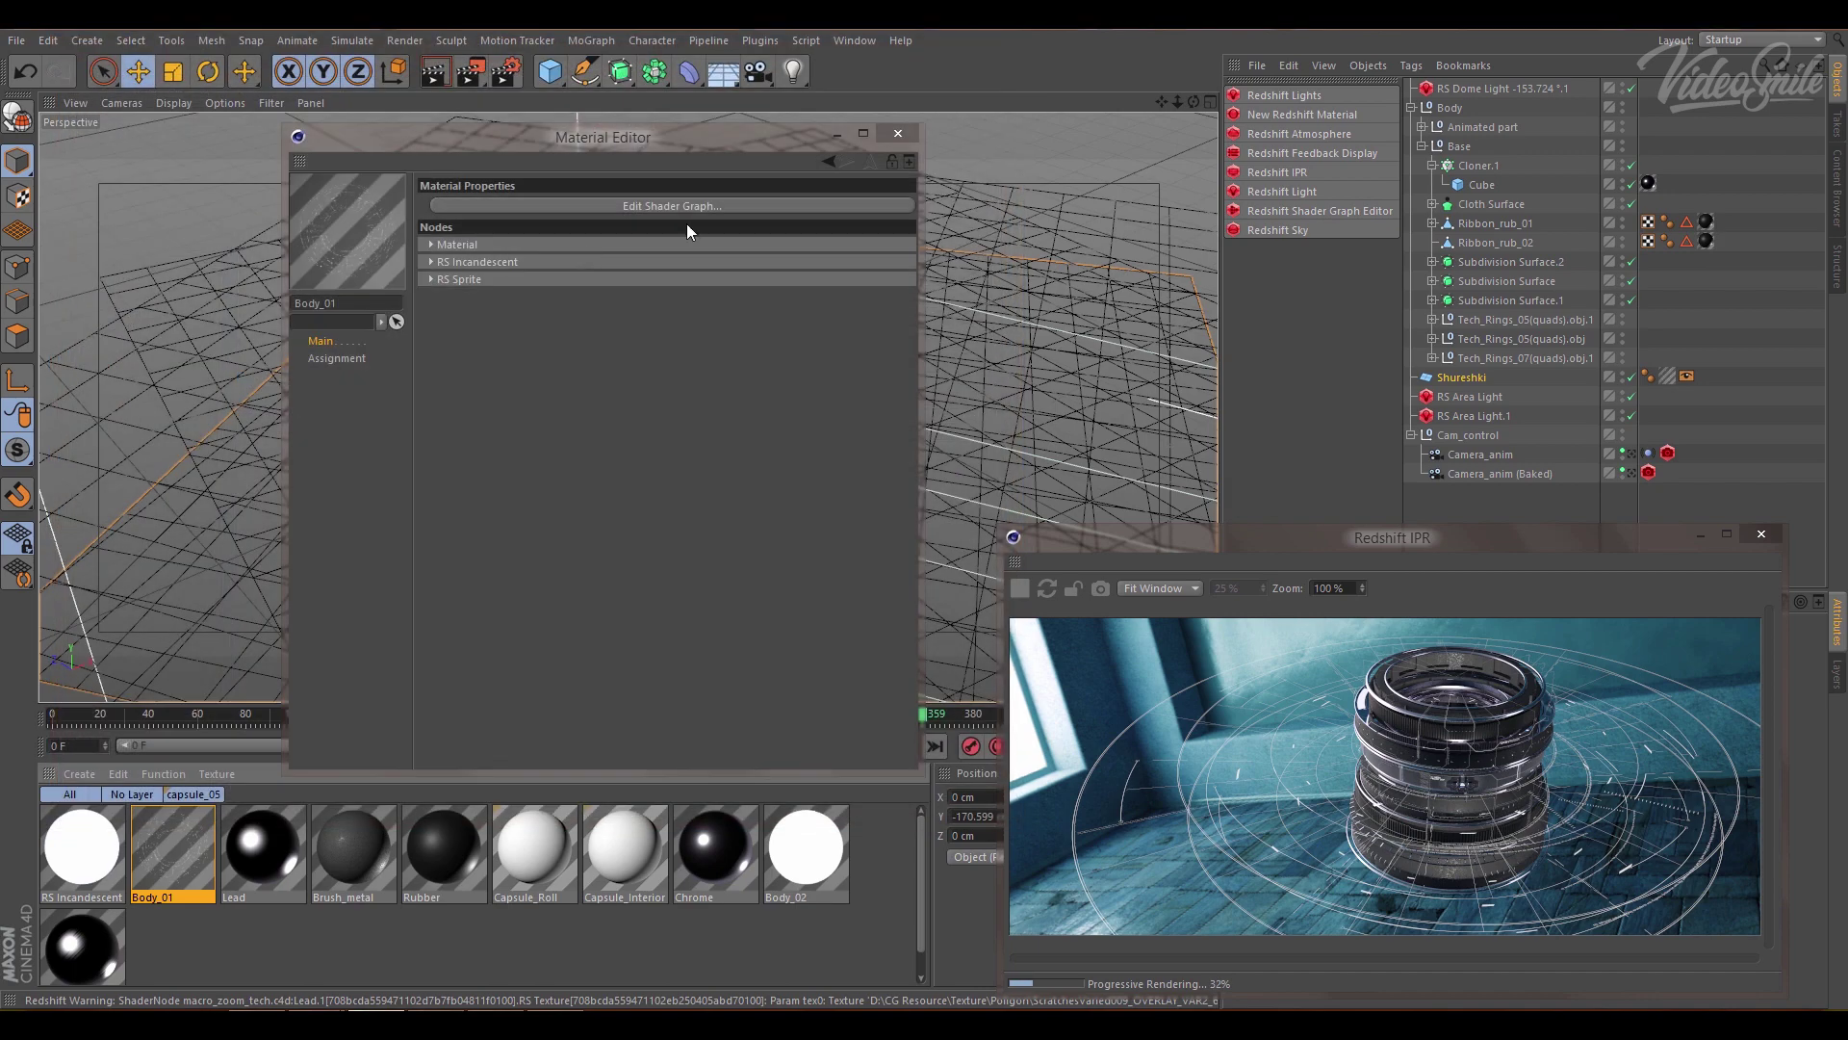
- Close the Body_01 material editor and select the Animated part group
left_click(863, 134)
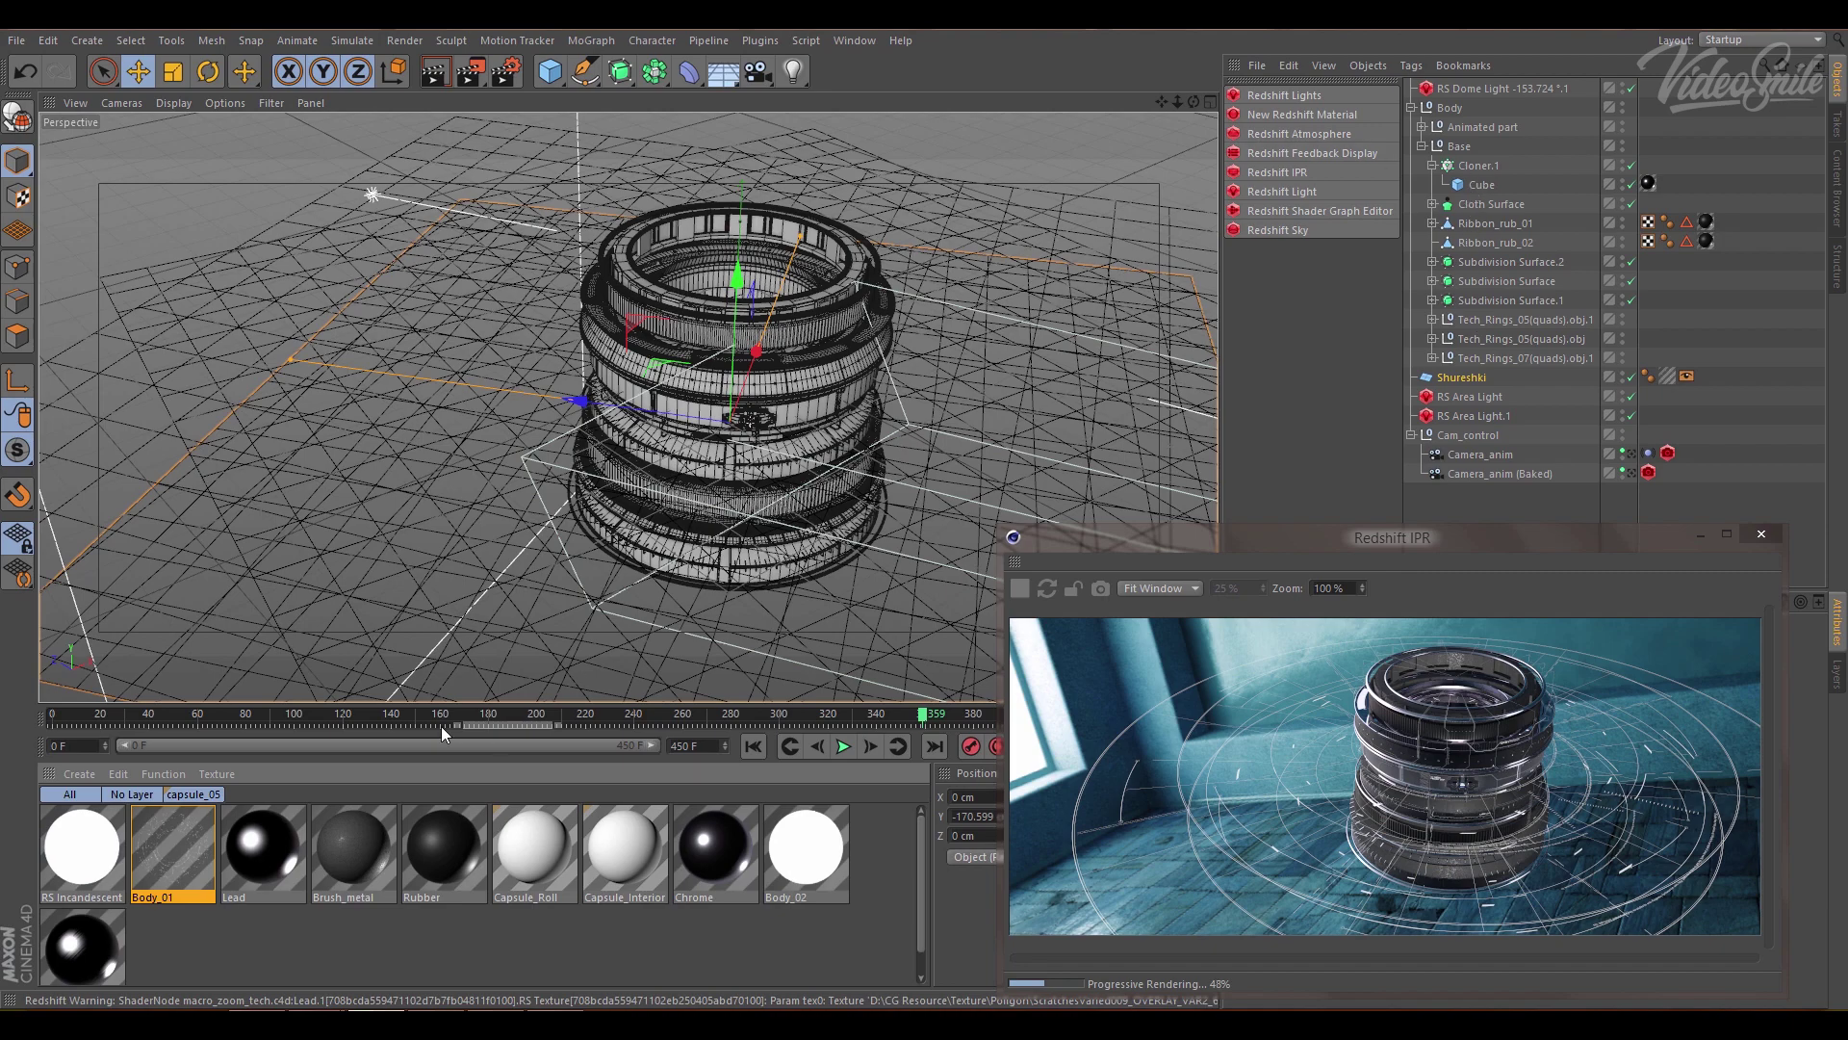
left_click(1477, 127)
left_click(1422, 146)
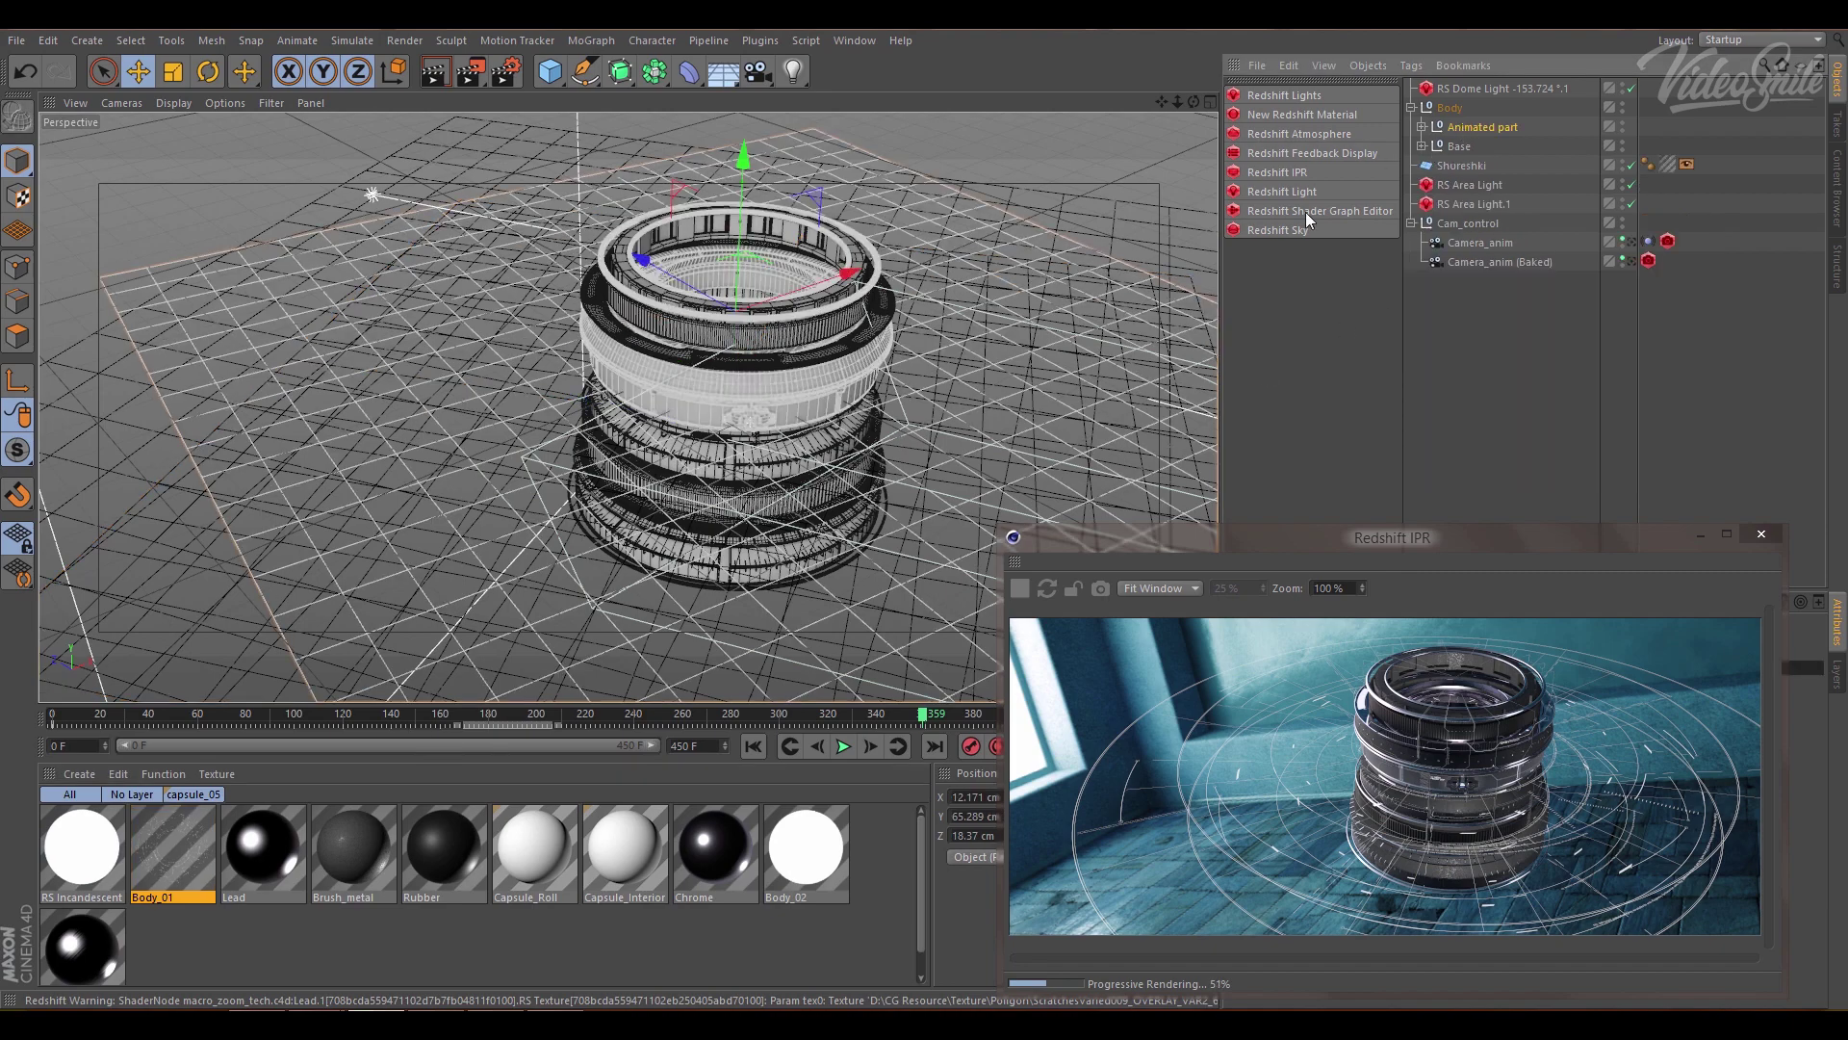
- Scrub the Animated part's motion between frames 46 and 341, then move the IPR window to the lower left
mouse_move(379, 713)
left_mouse_down()
mouse_move(201, 719)
mouse_move(1066, 712)
mouse_move(256, 679)
left_mouse_up()
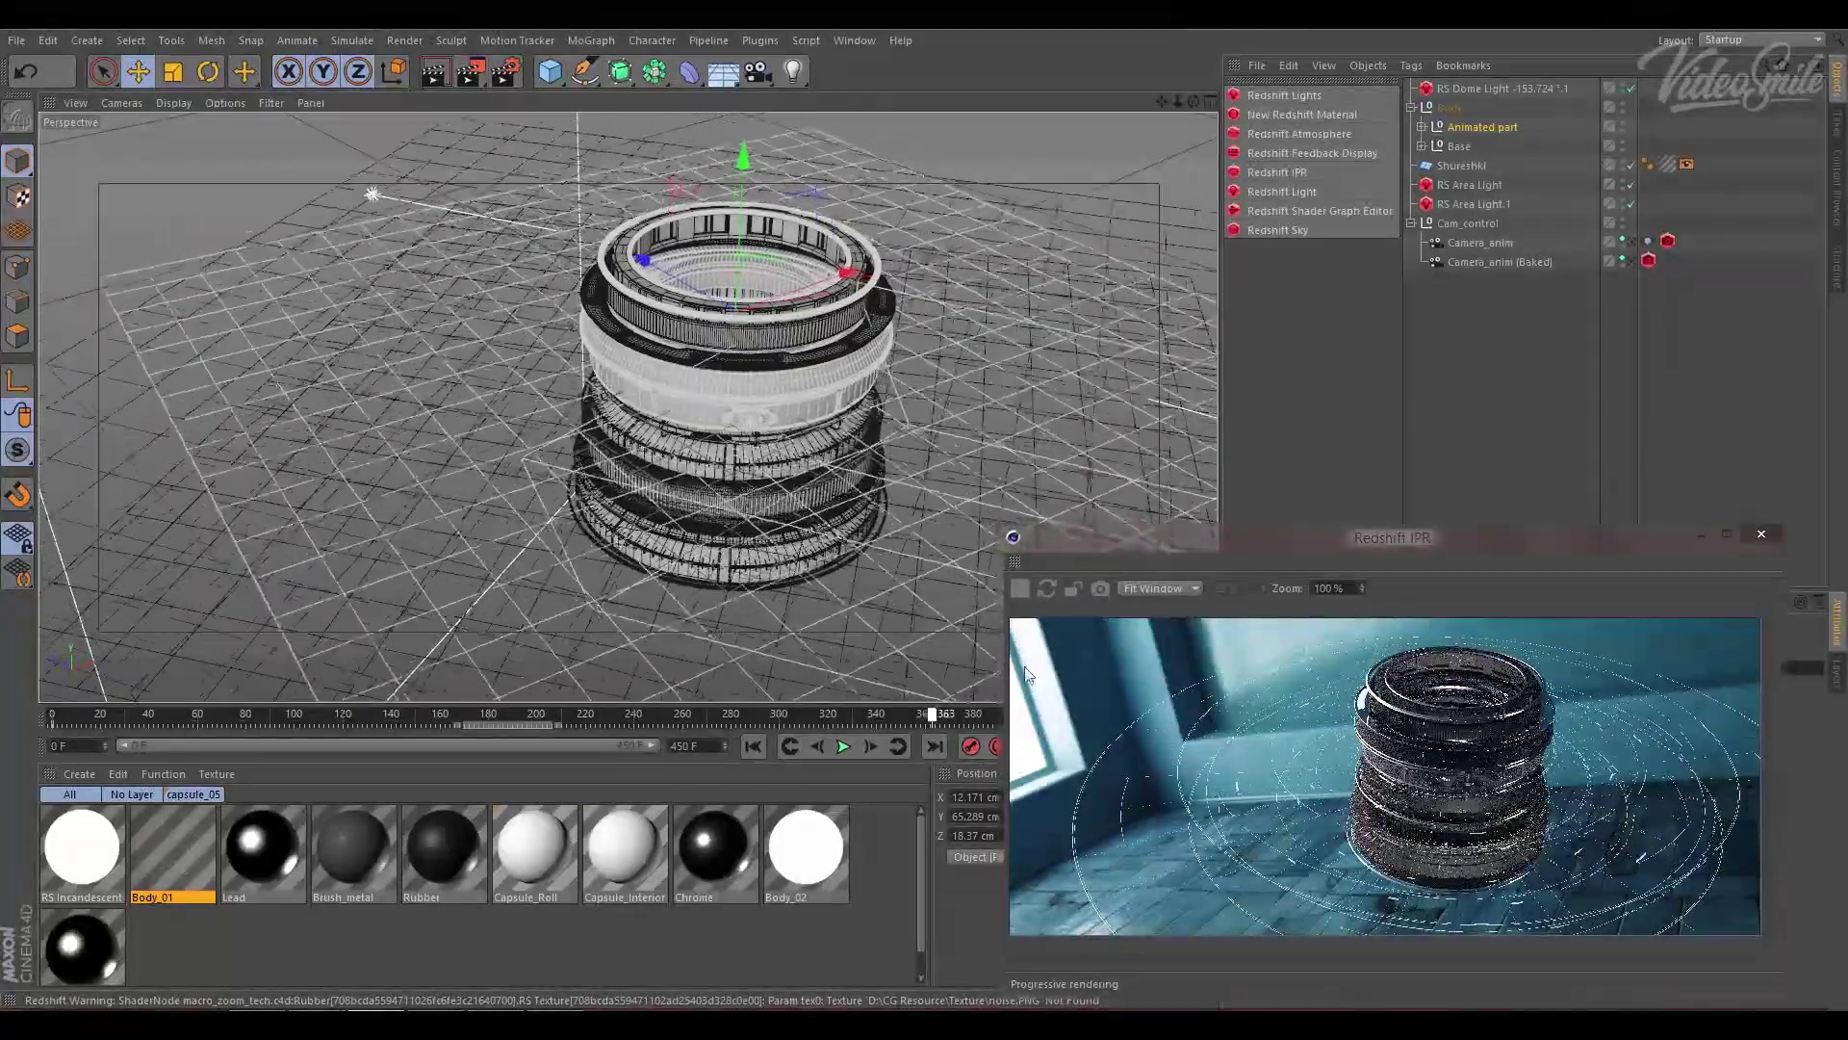
left_click_drag(256, 678, 271, 679)
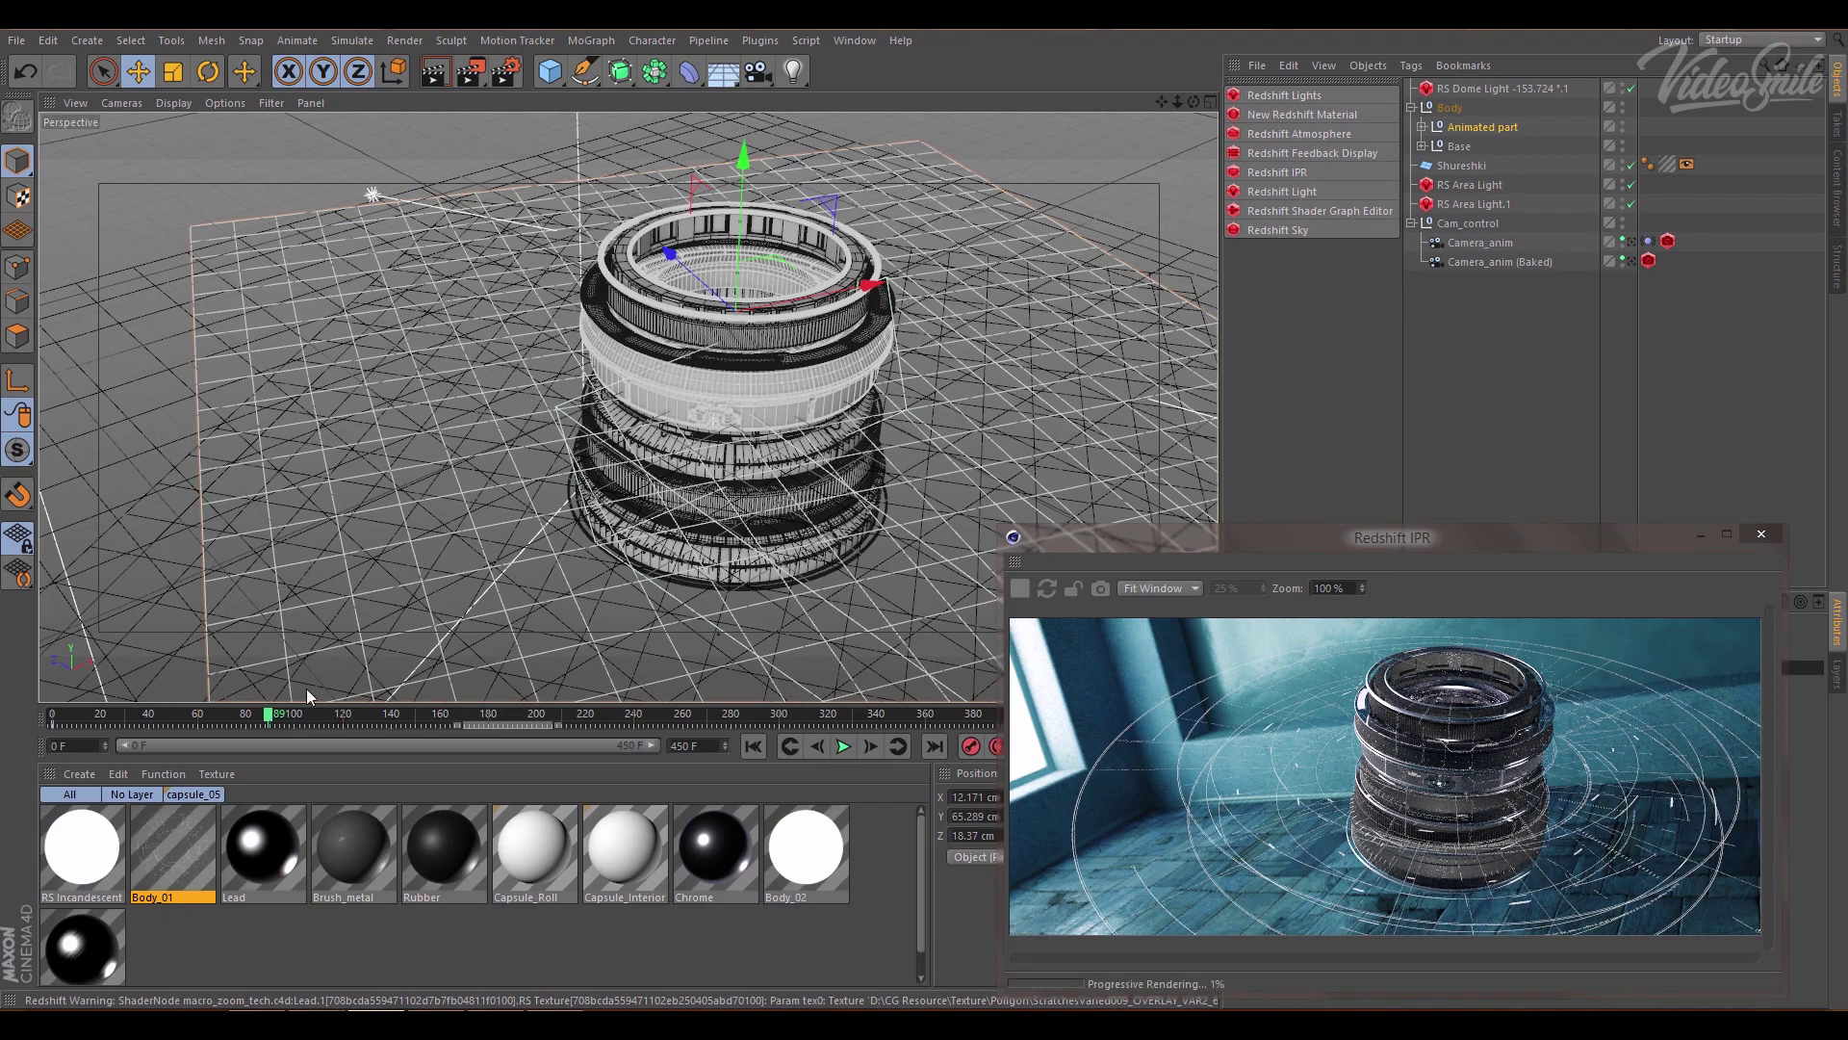
mouse_move(270, 723)
left_mouse_down()
mouse_move(771, 718)
mouse_move(209, 718)
left_mouse_up()
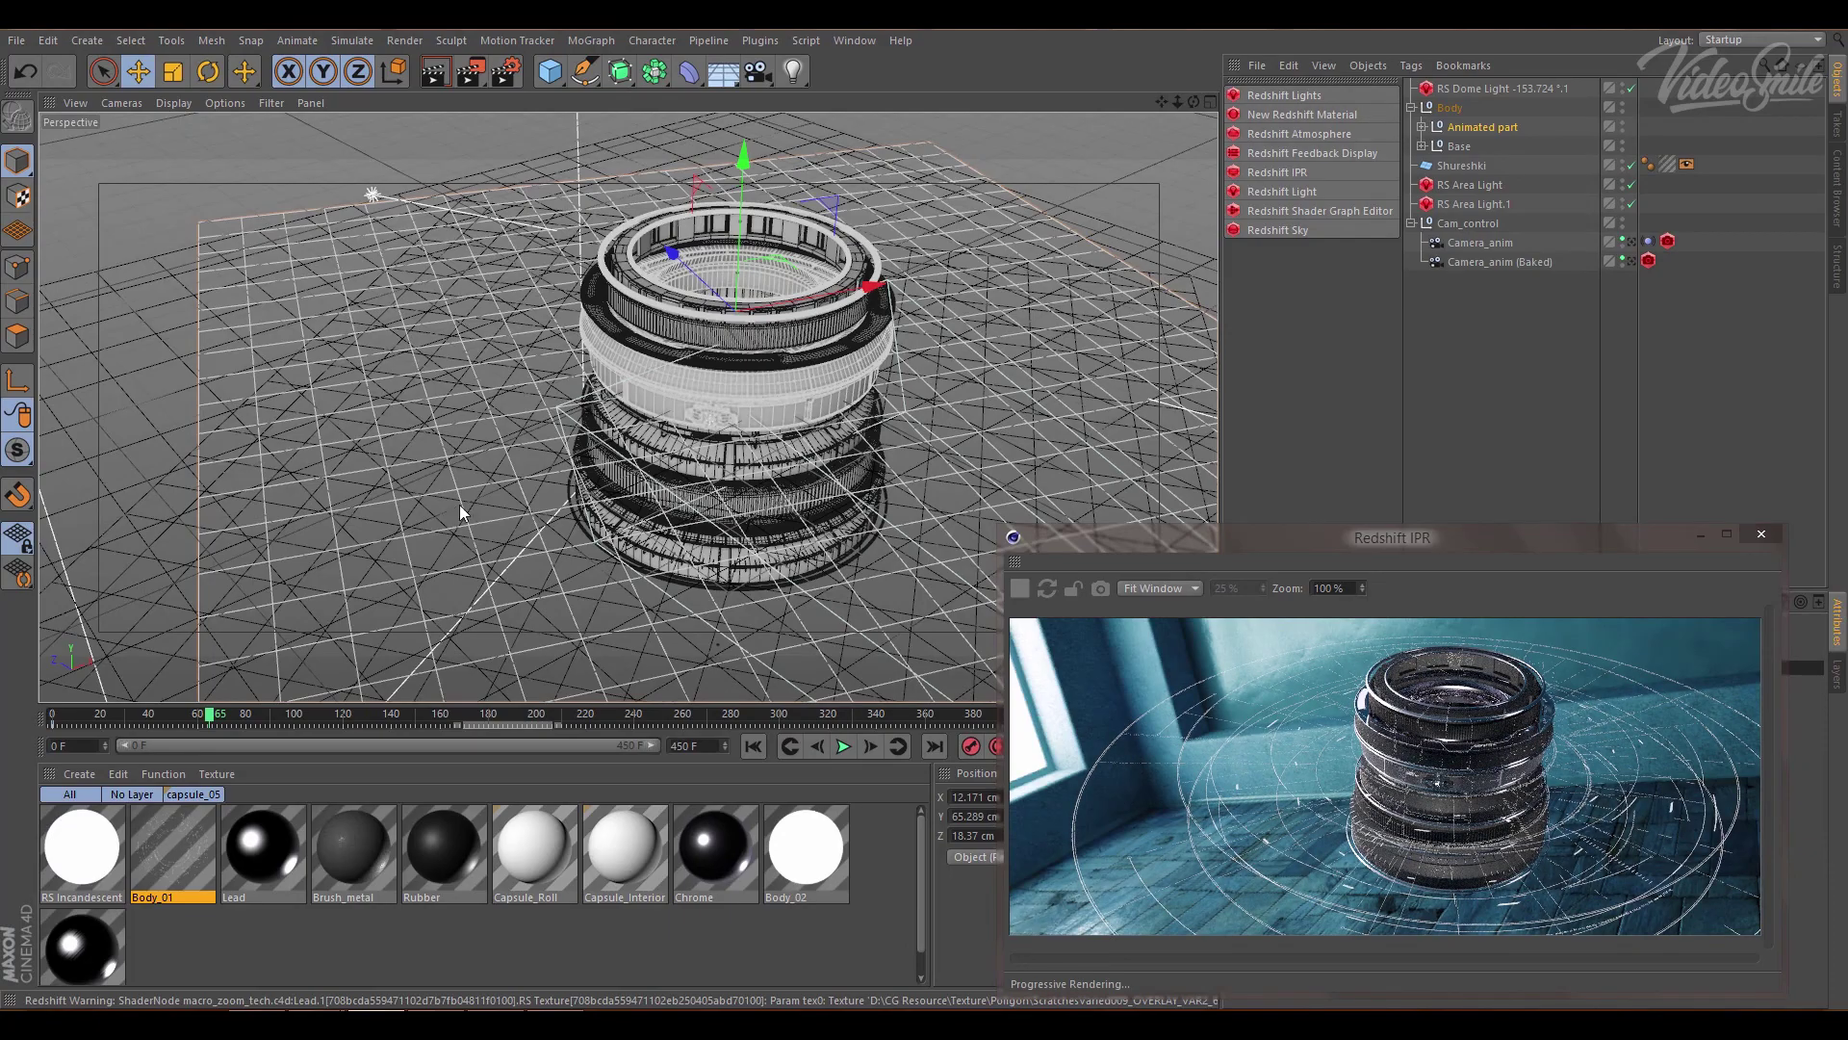
mouse_move(243, 717)
left_mouse_down()
mouse_move(936, 687)
mouse_move(95, 683)
mouse_move(241, 714)
mouse_move(517, 713)
left_mouse_up()
scroll(982, 595, "up", 5)
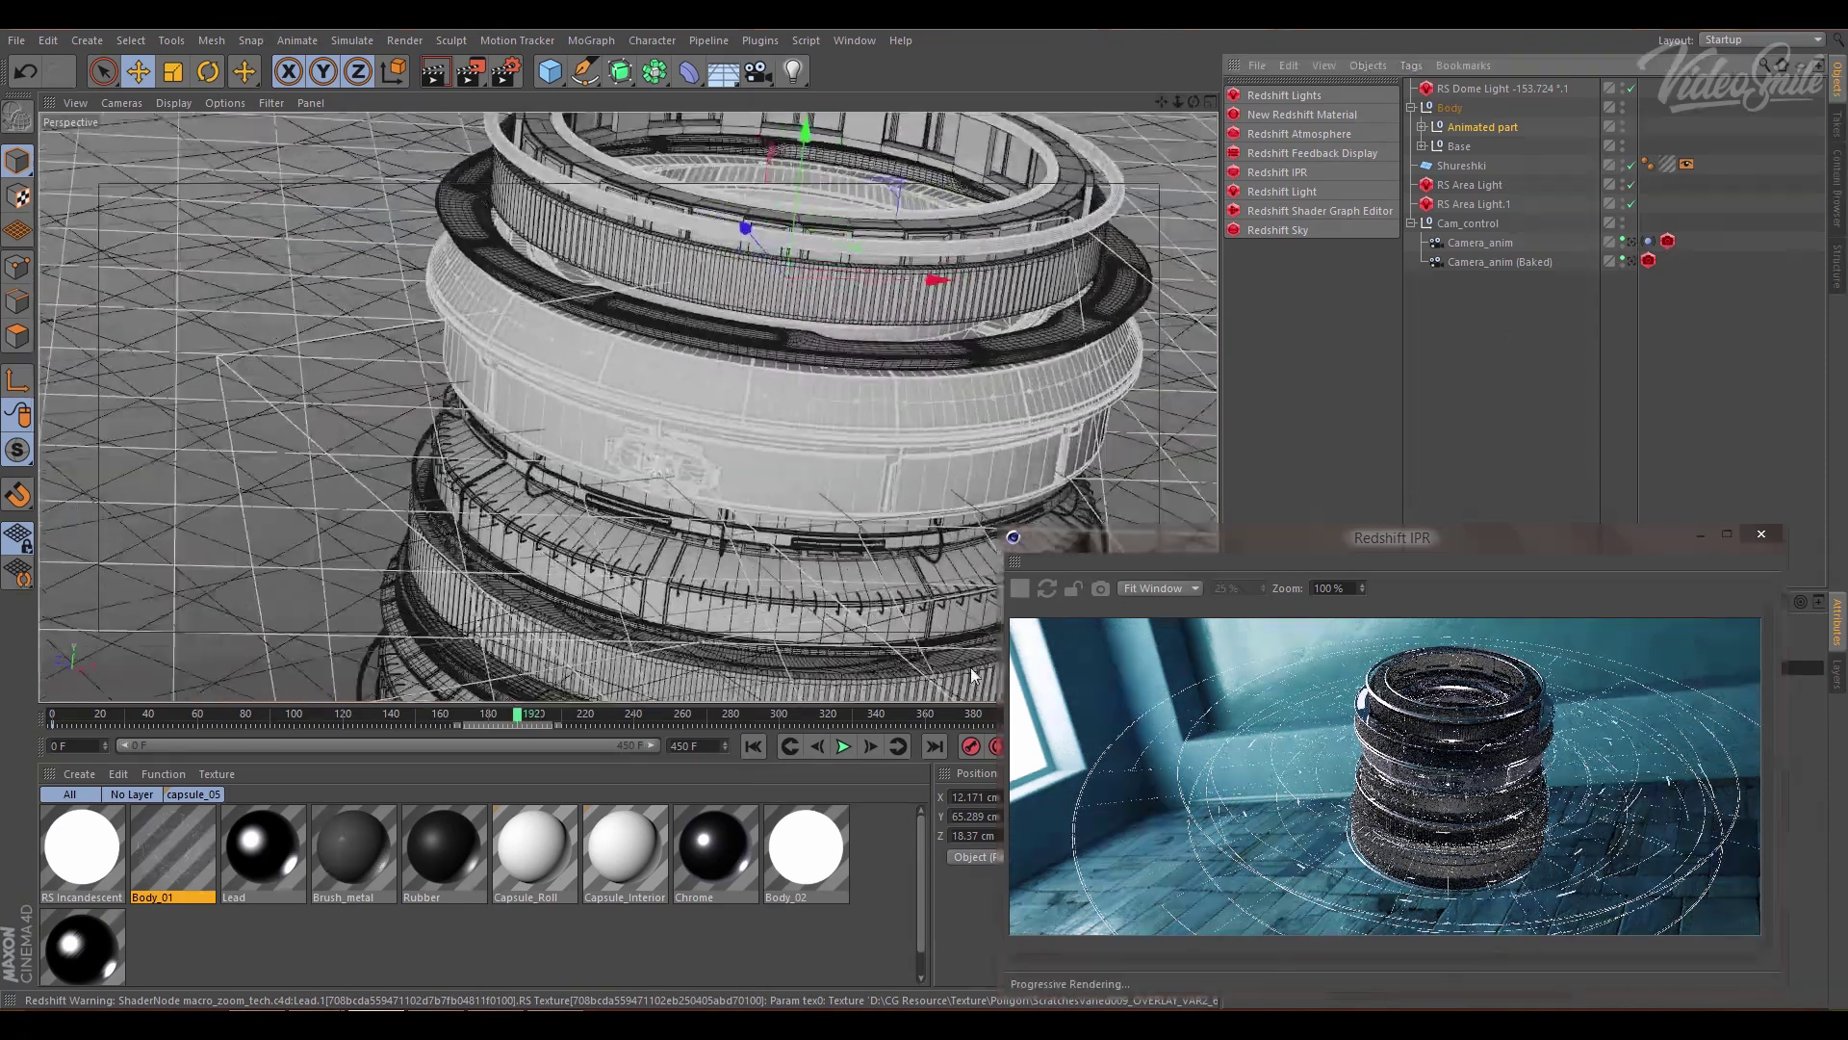
left_click_drag(1363, 541, 375, 551)
- Select the Cam_control null under Animated part and move the render preview out of the way
left_click(1422, 126)
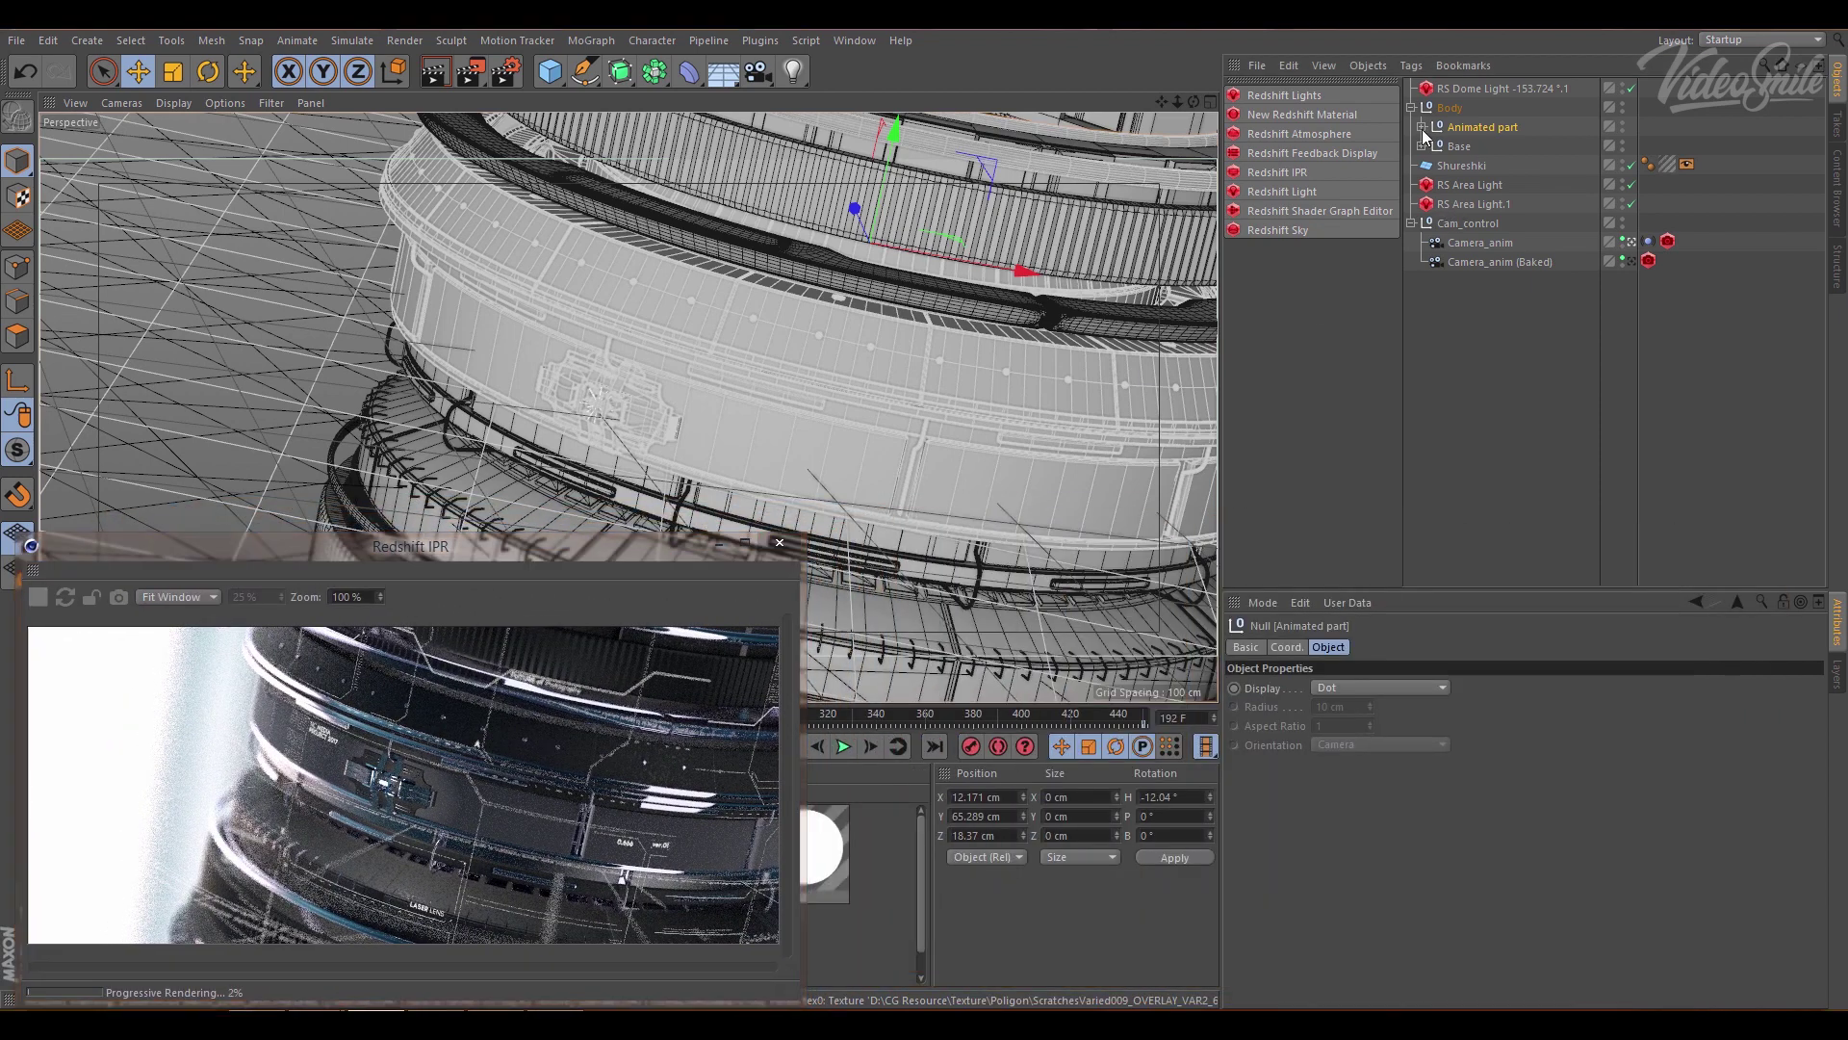
left_click(1422, 126)
left_click(1467, 223)
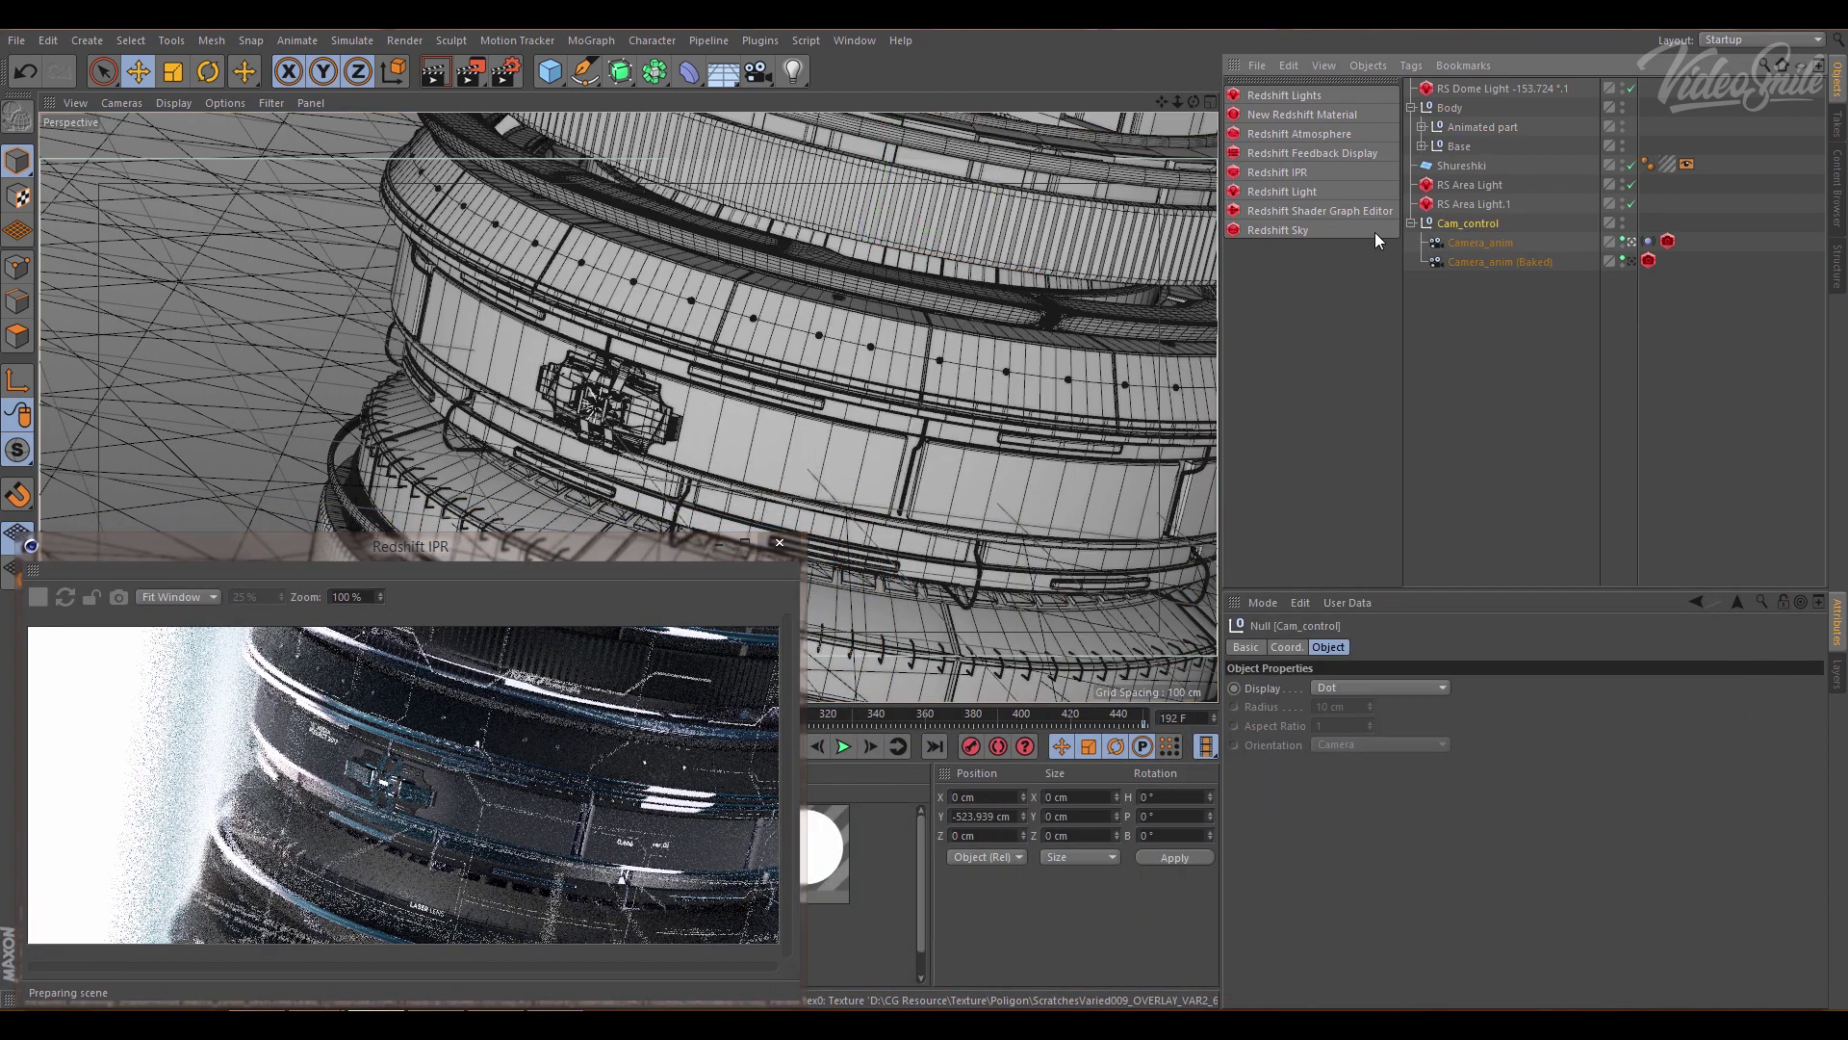
mouse_move(421, 582)
left_mouse_down()
mouse_move(1435, 481)
mouse_move(1030, 243)
mouse_move(1286, 373)
mouse_move(1829, 462)
mouse_move(1847, 481)
left_mouse_up()
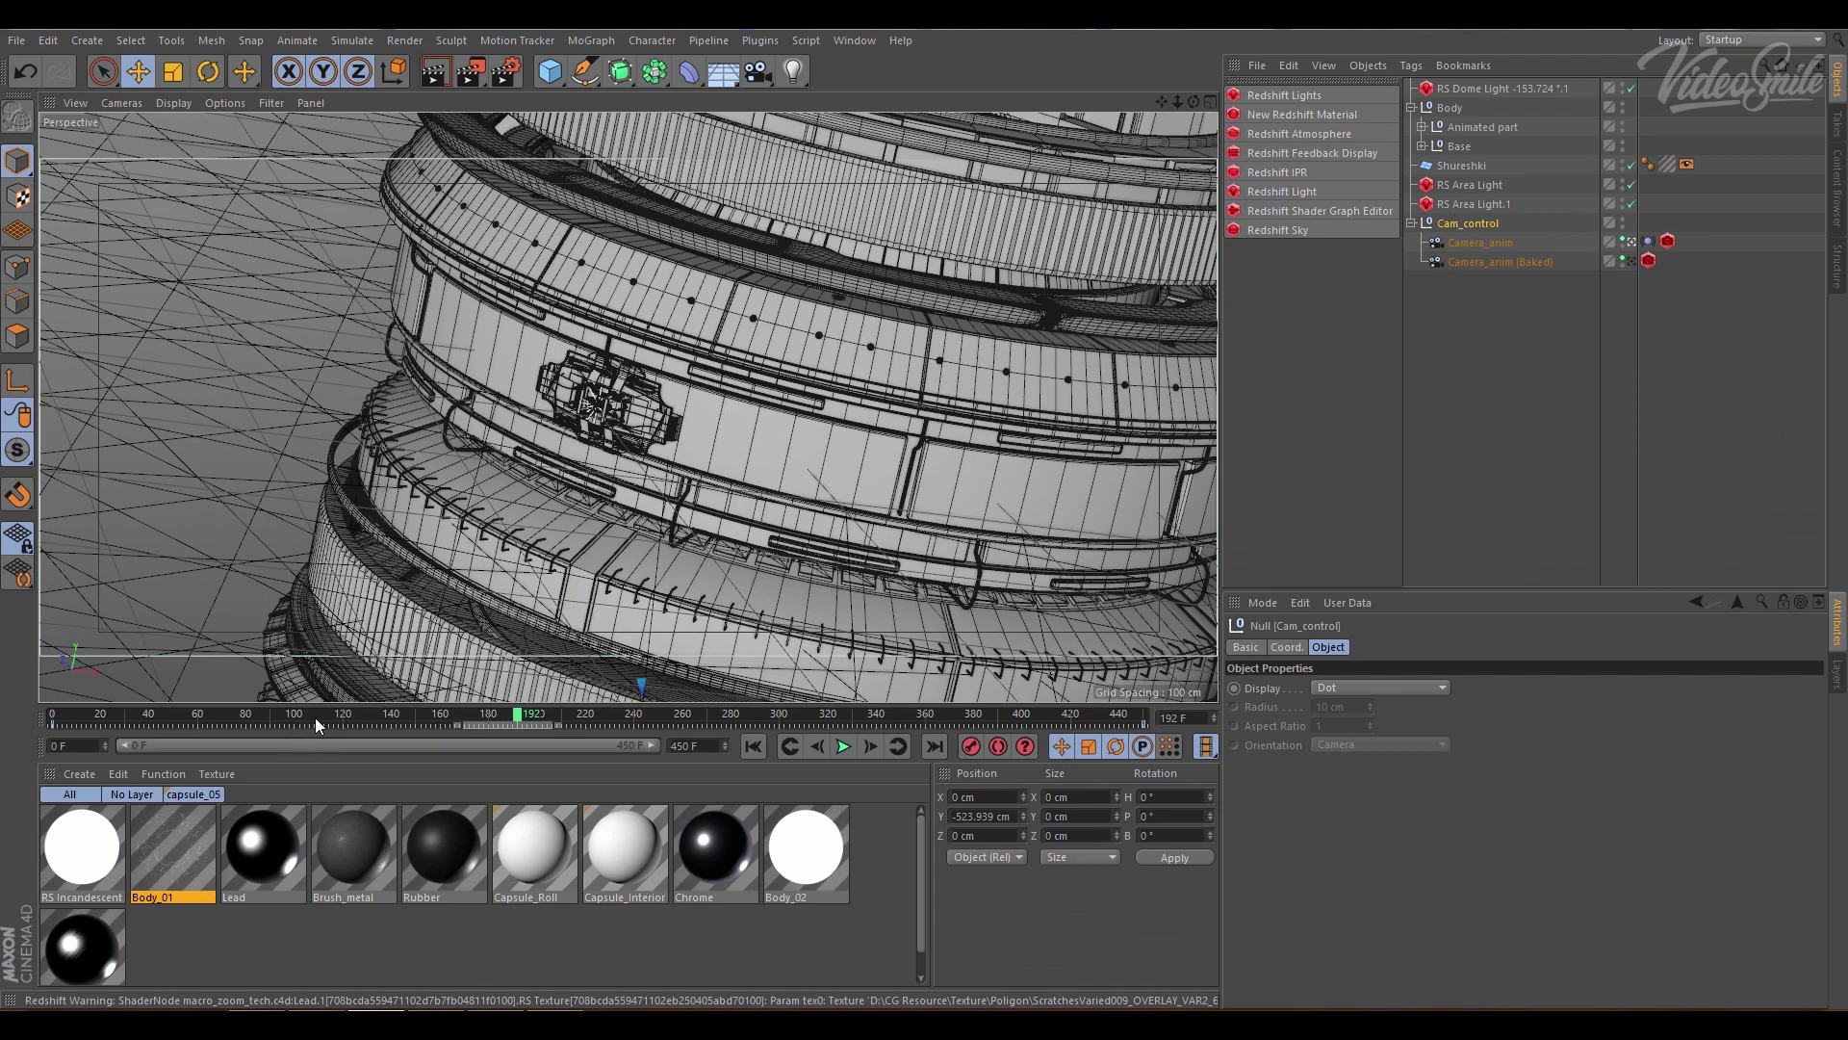
- Scrub the camera move from about frame 49 to 356, settling near frame 309
left_click_drag(303, 718, 106, 722)
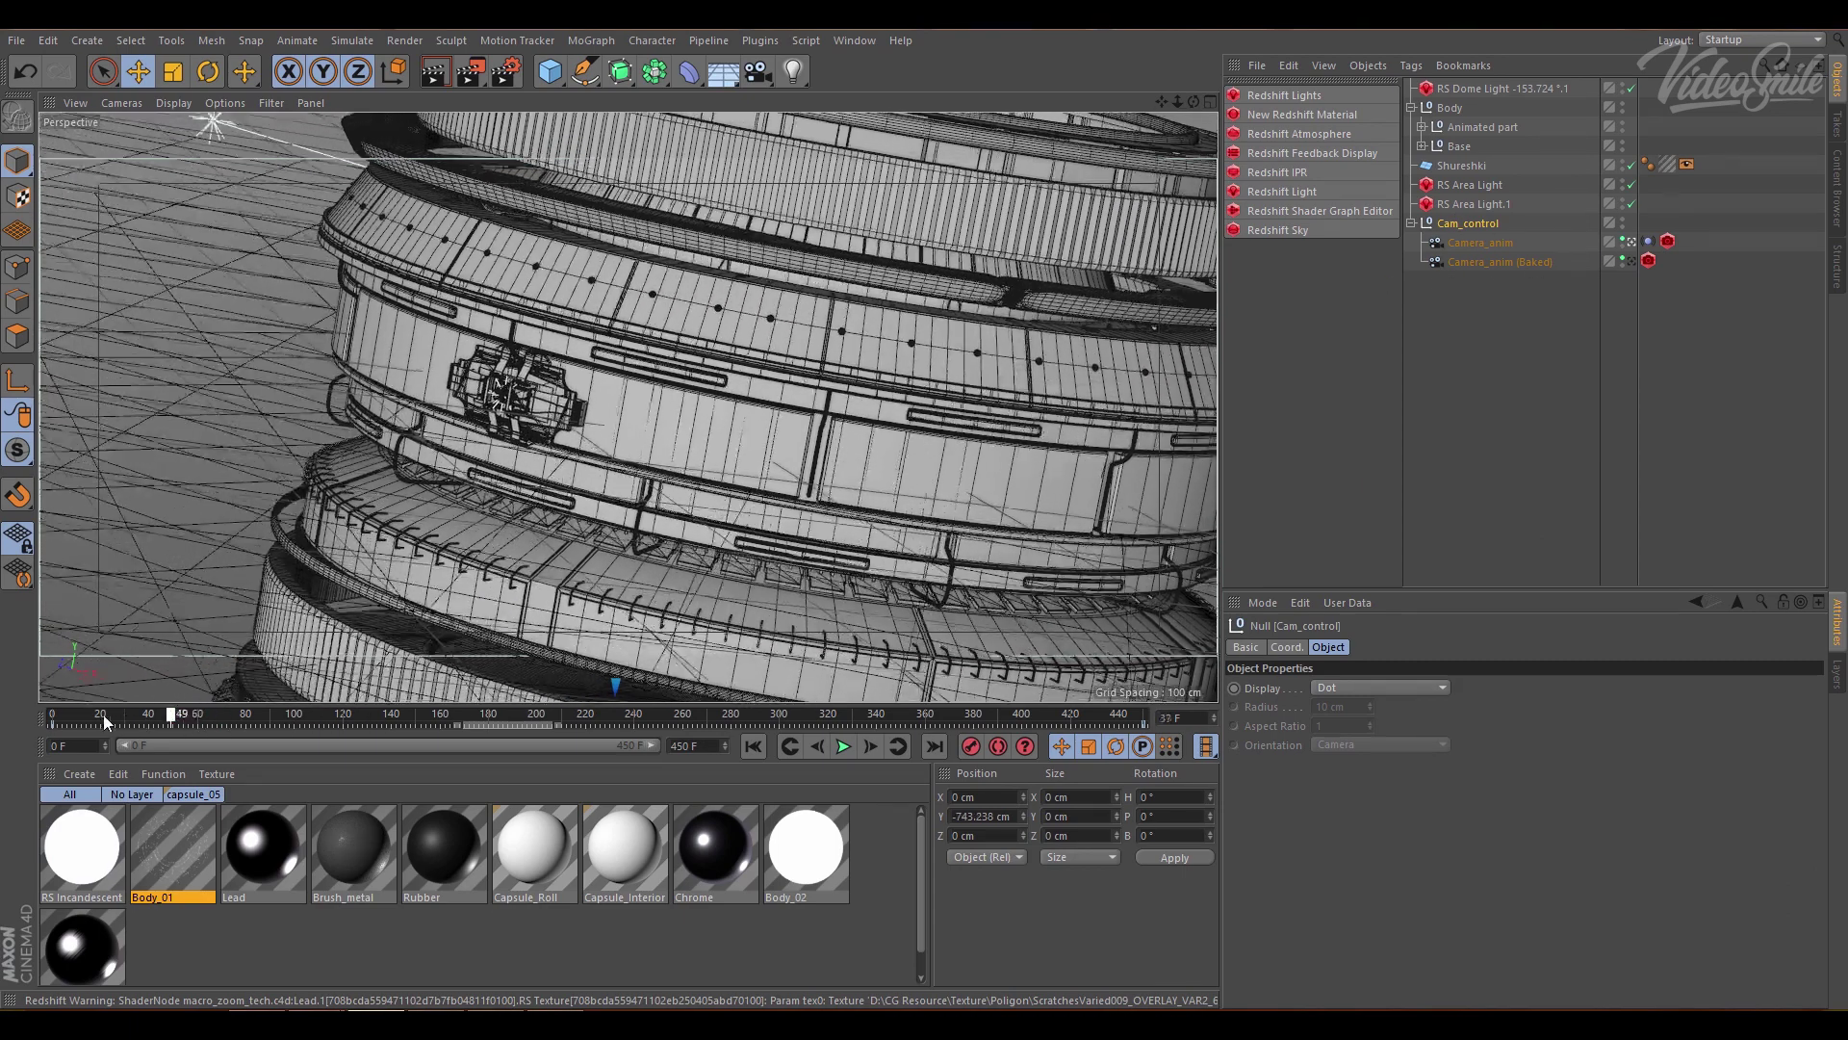
mouse_move(106, 721)
left_mouse_down()
mouse_move(975, 682)
mouse_move(1102, 577)
left_mouse_up()
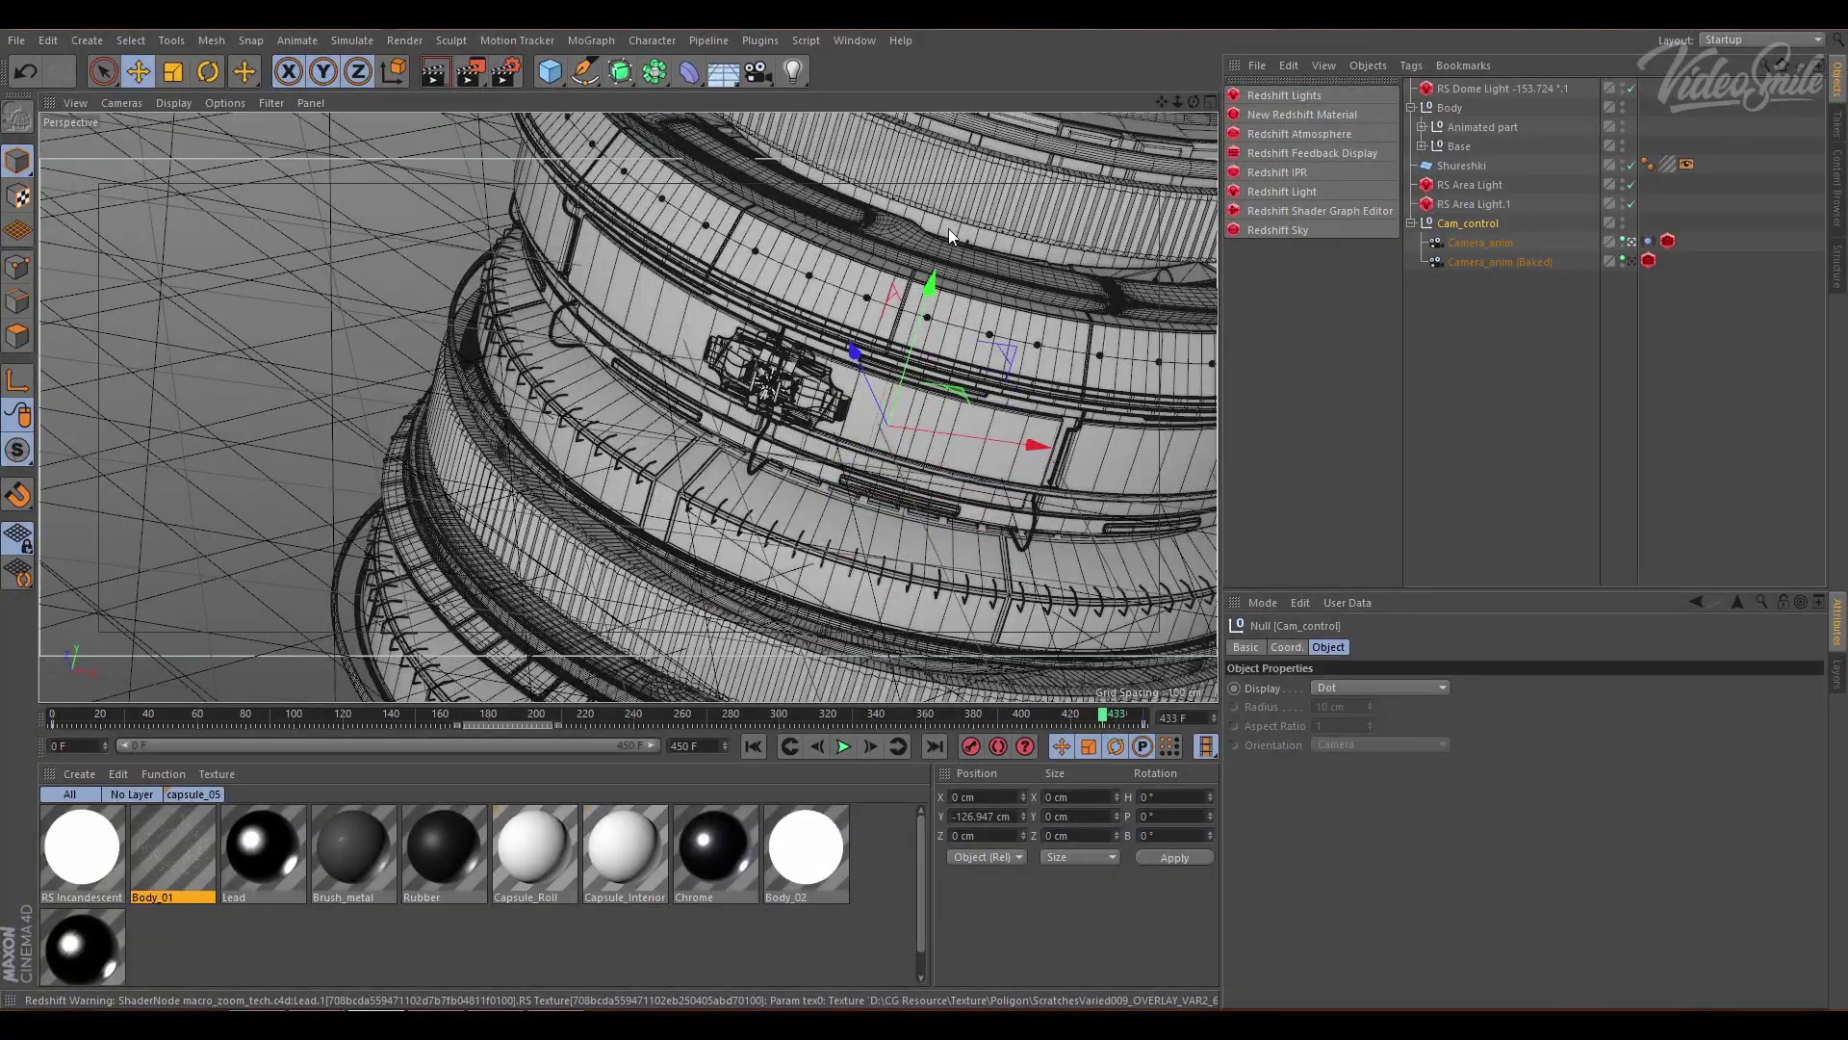
mouse_move(1107, 714)
left_mouse_down()
mouse_move(188, 691)
mouse_move(1000, 670)
mouse_move(256, 667)
mouse_move(1181, 641)
left_mouse_up()
- Inspect Camera_anim's settings and its Vibrate tag, then start playback from the beginning
left_click(1495, 241)
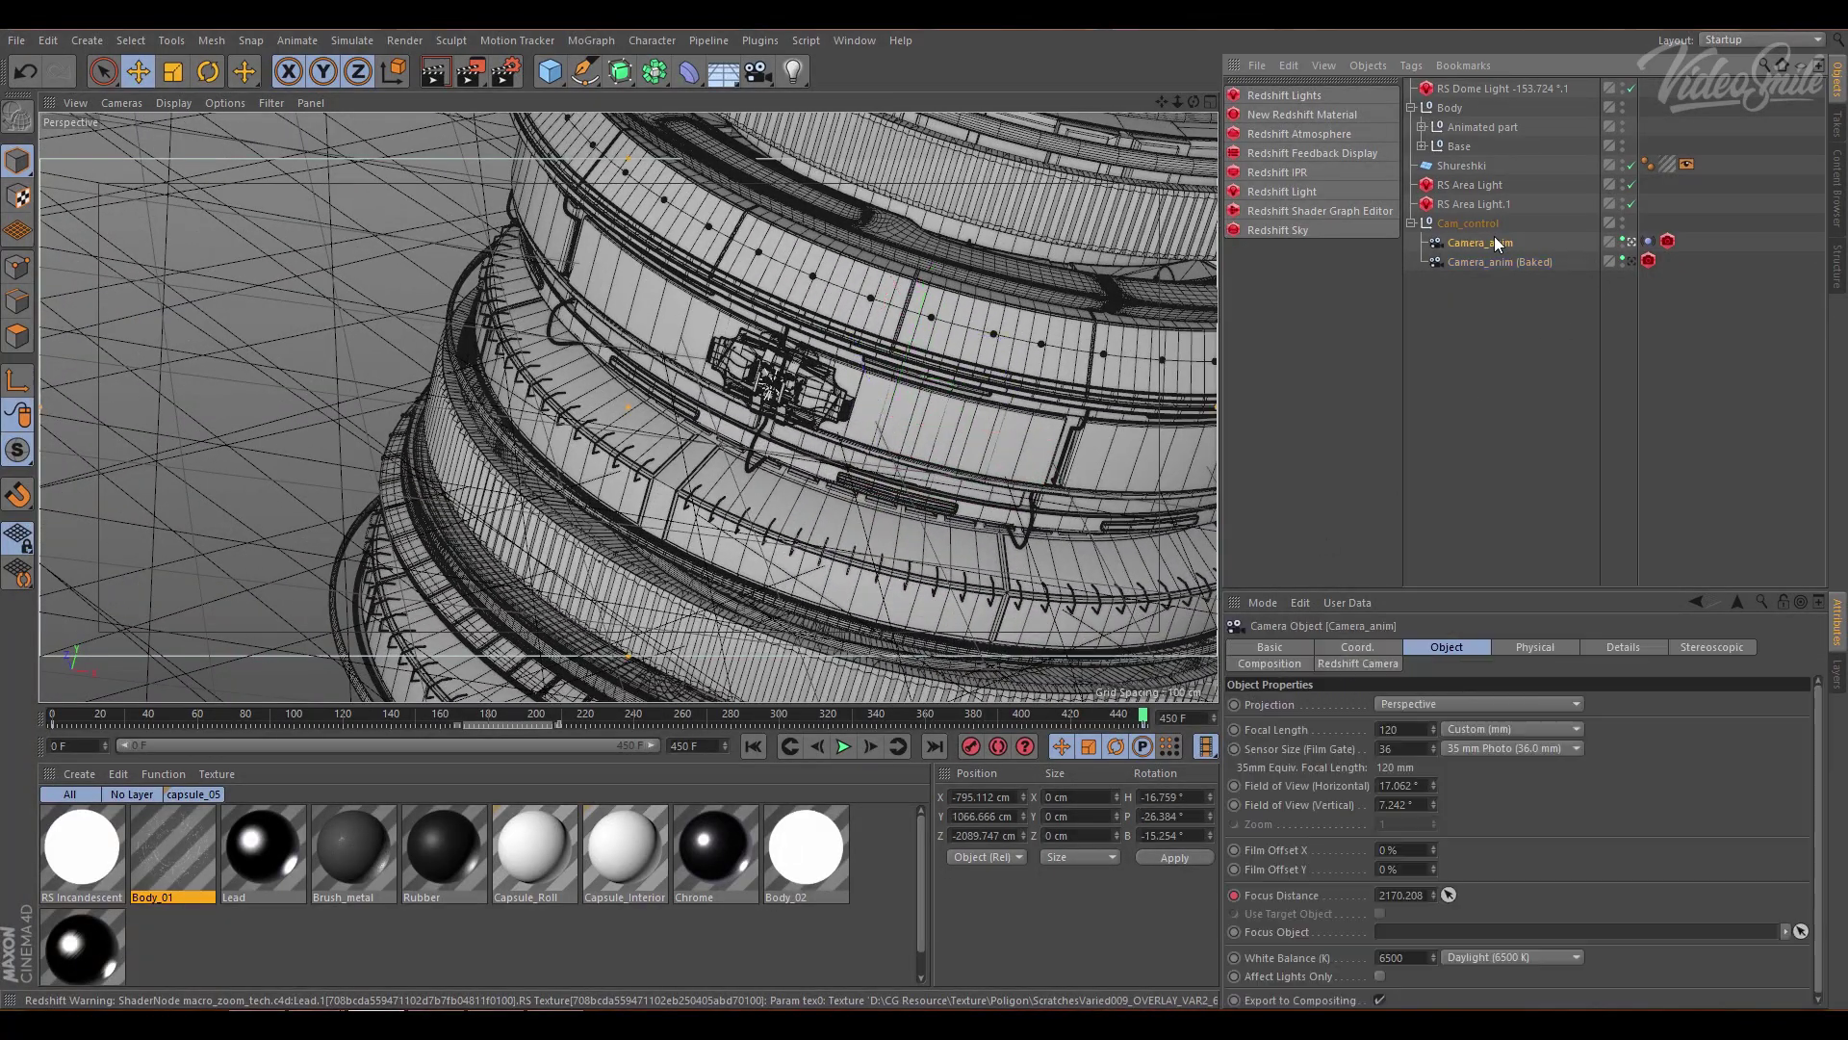
left_click(1648, 241)
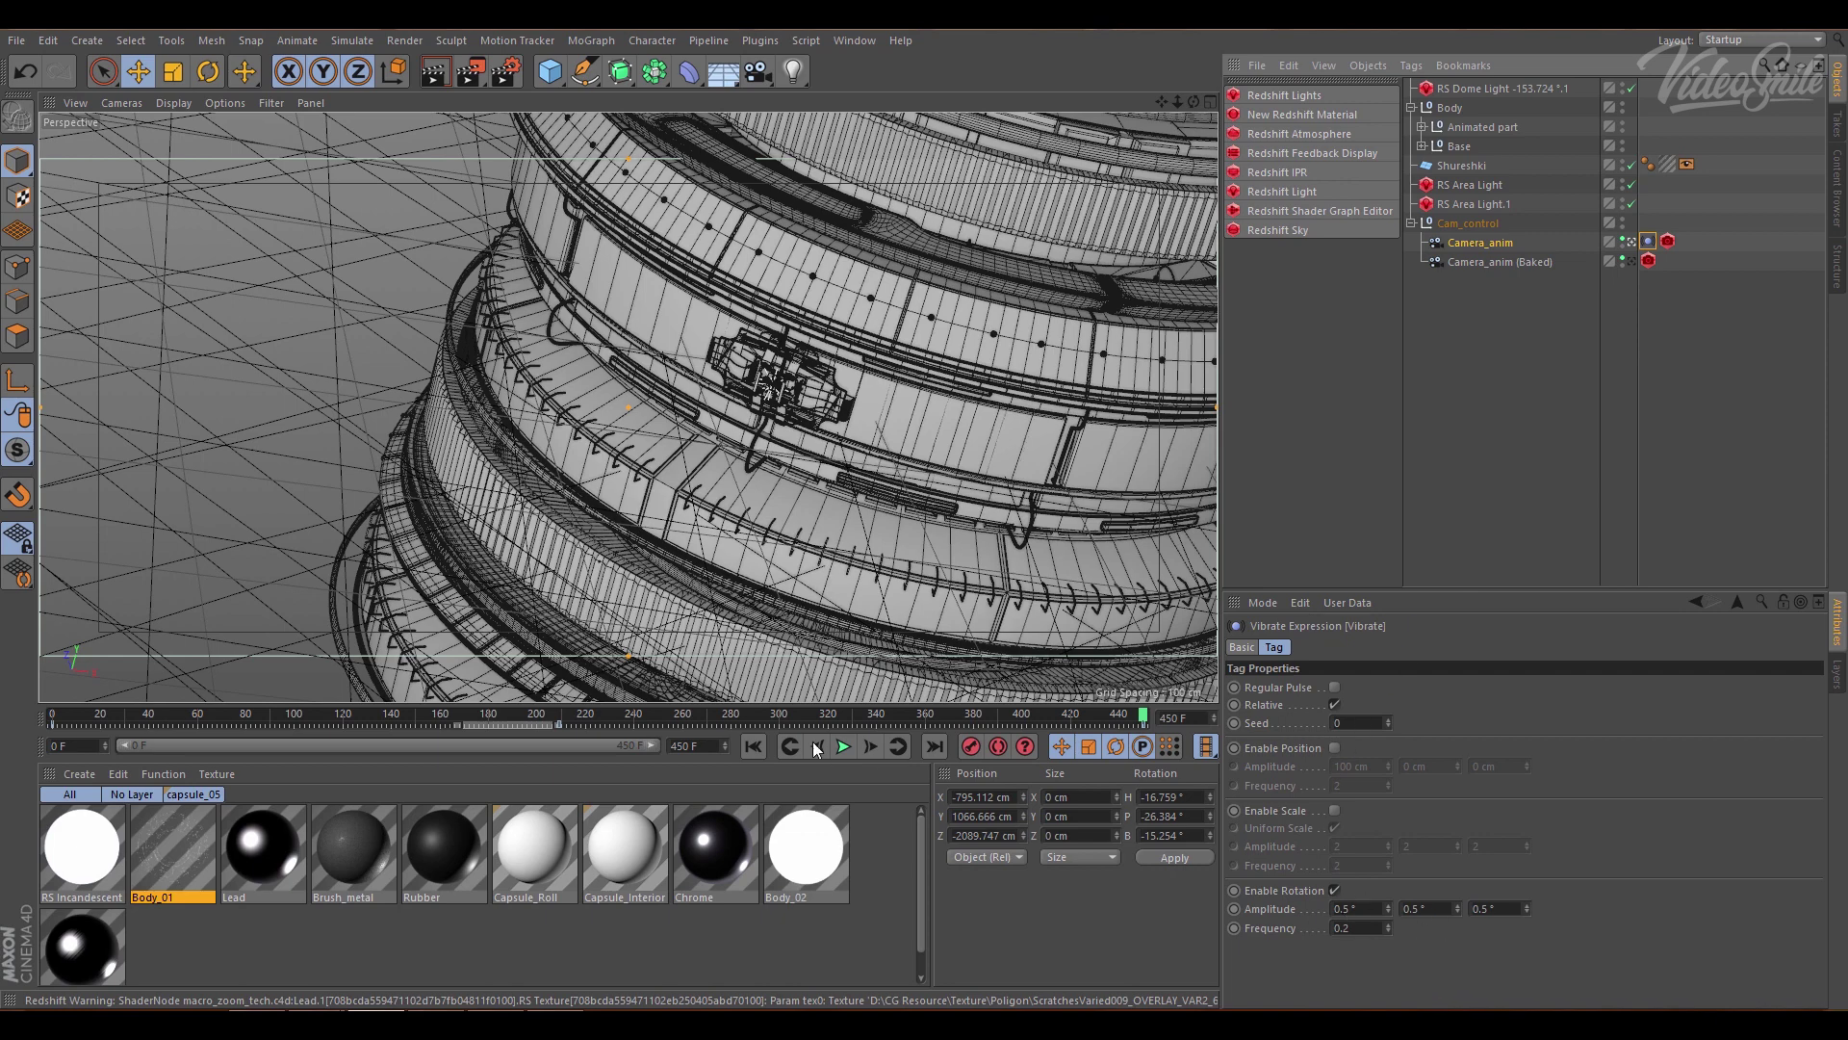
left_click(757, 747)
left_click(844, 747)
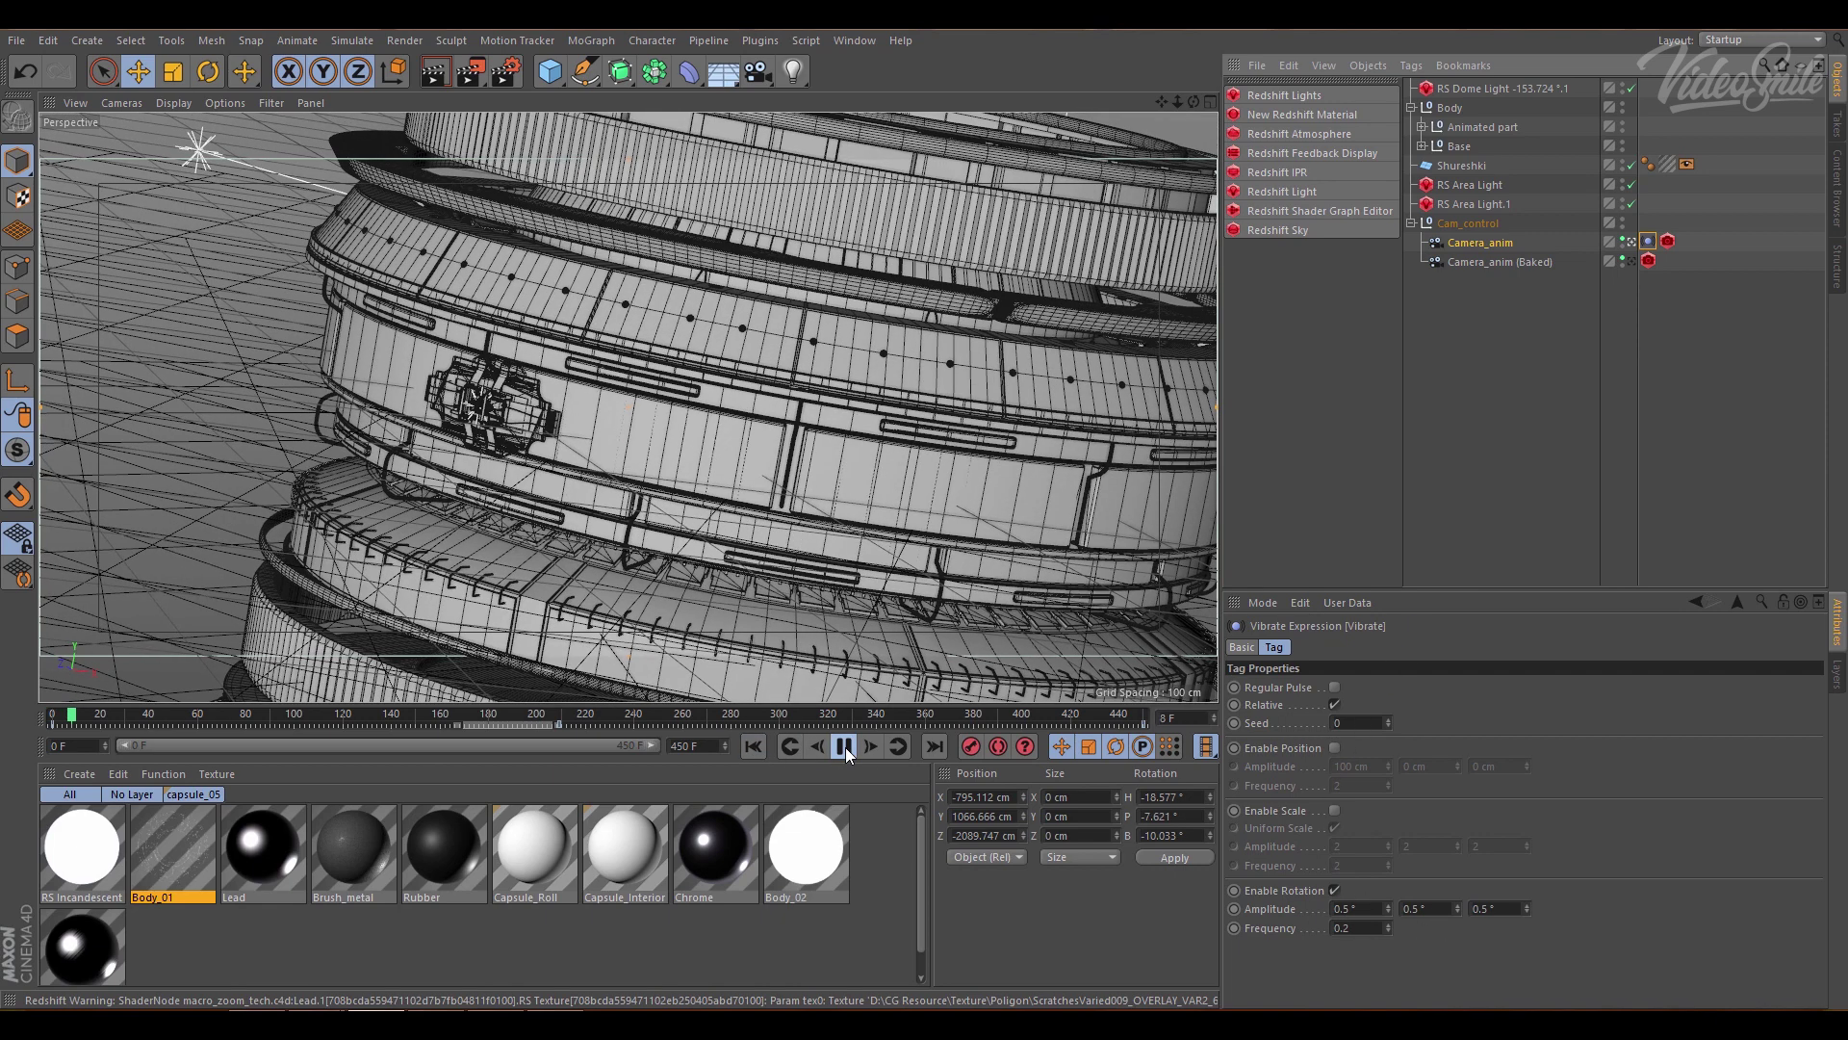
- Replay the camera animation, stopping near frame 158, then dock the Redshift IPR beside the viewport and play with live rendering
left_click(845, 747)
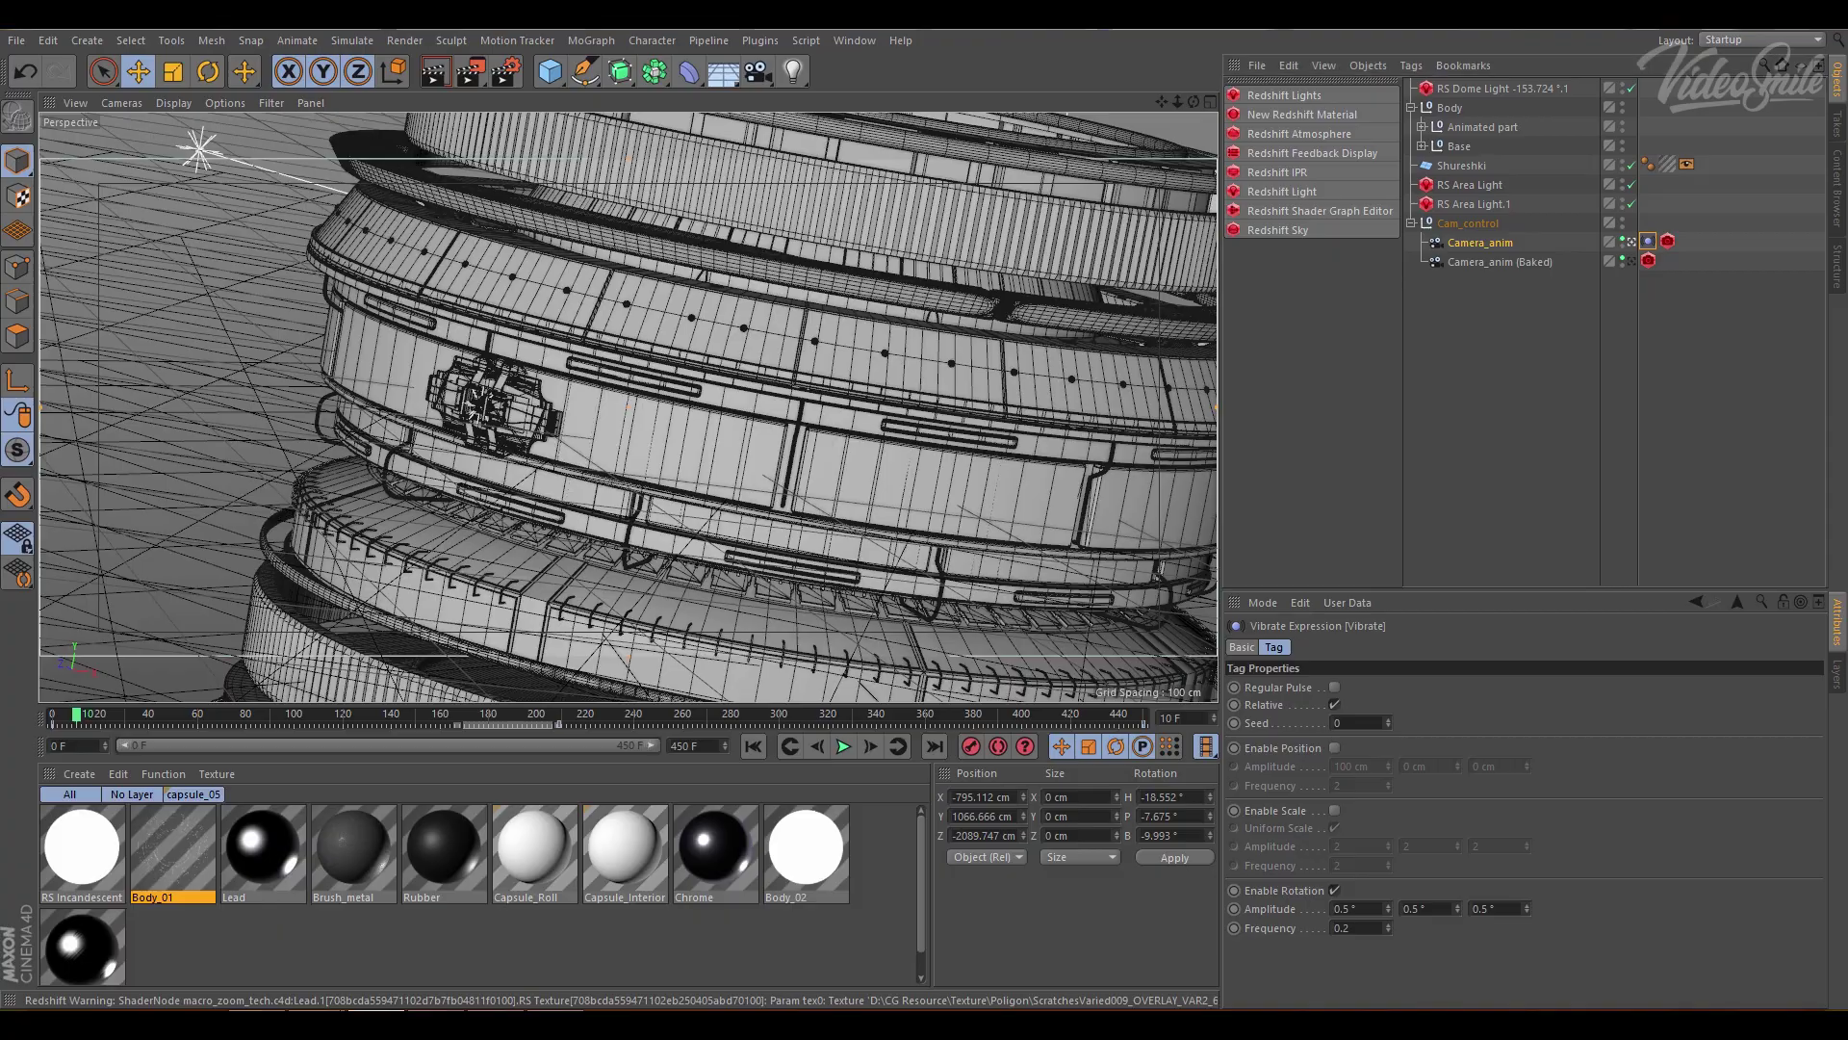
left_click(844, 747)
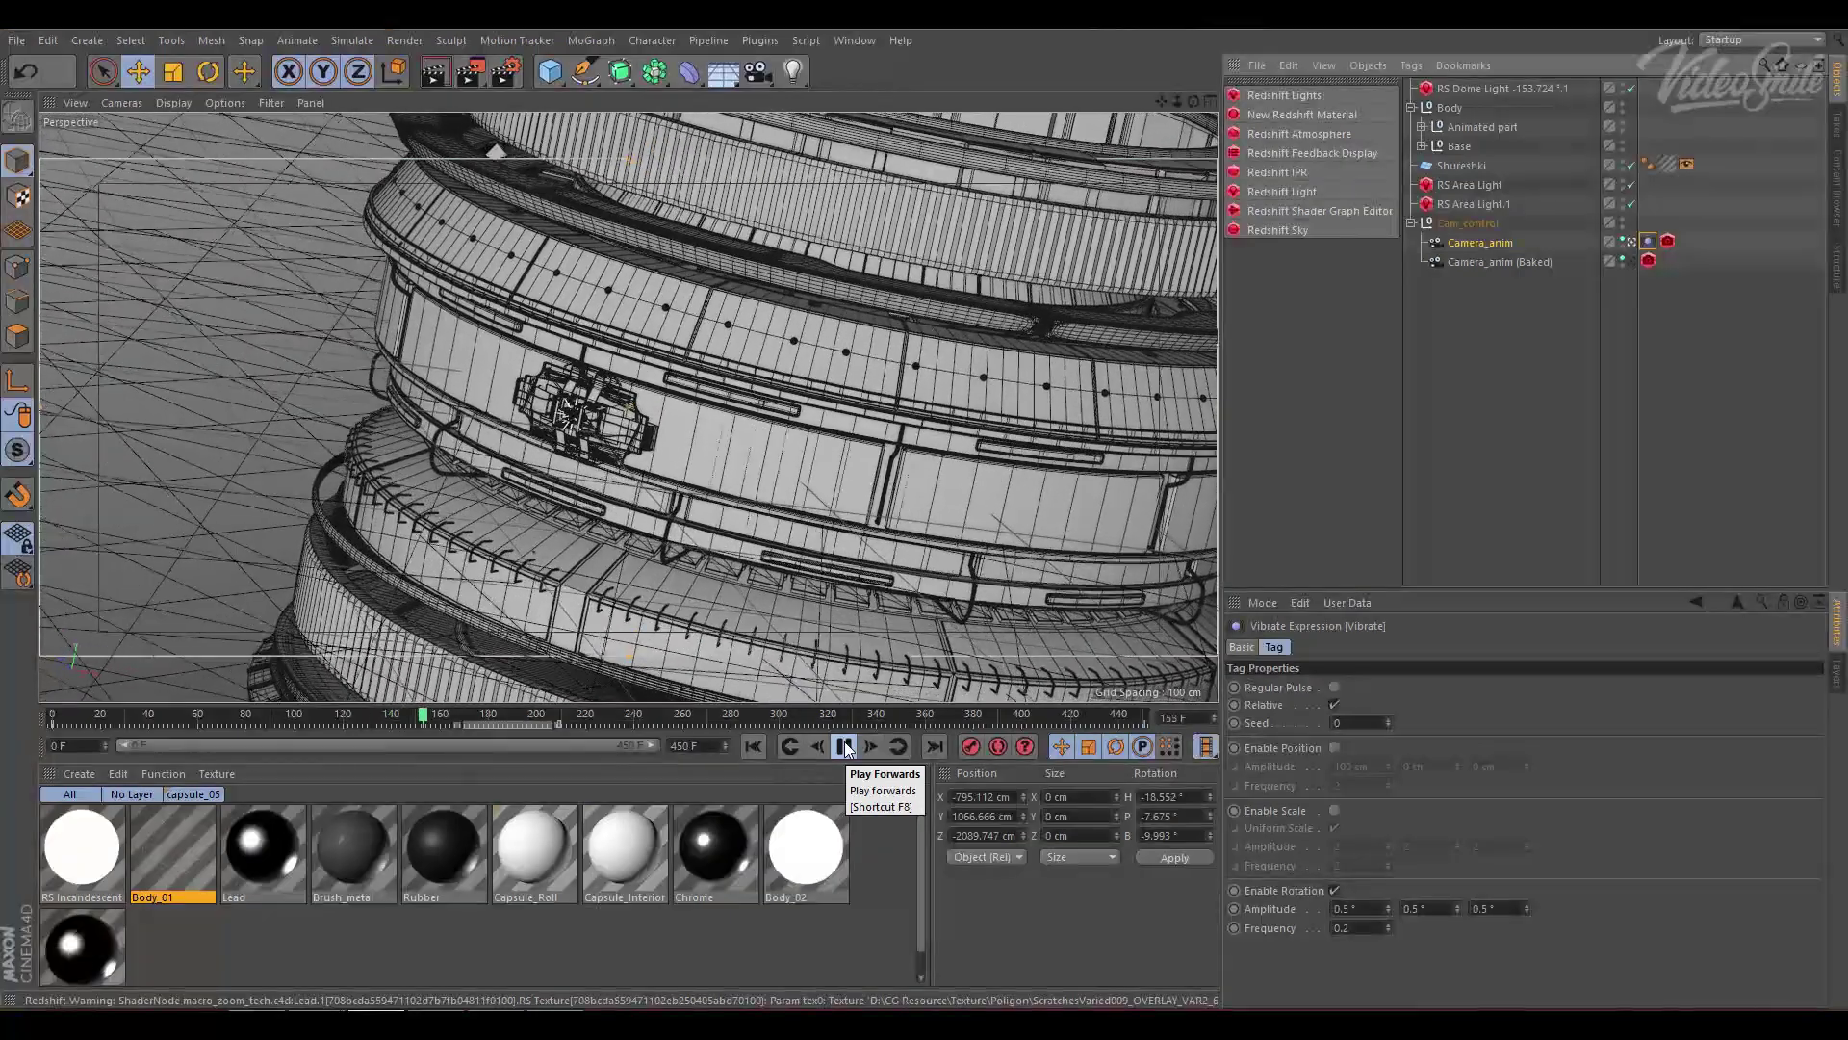
left_click(846, 750)
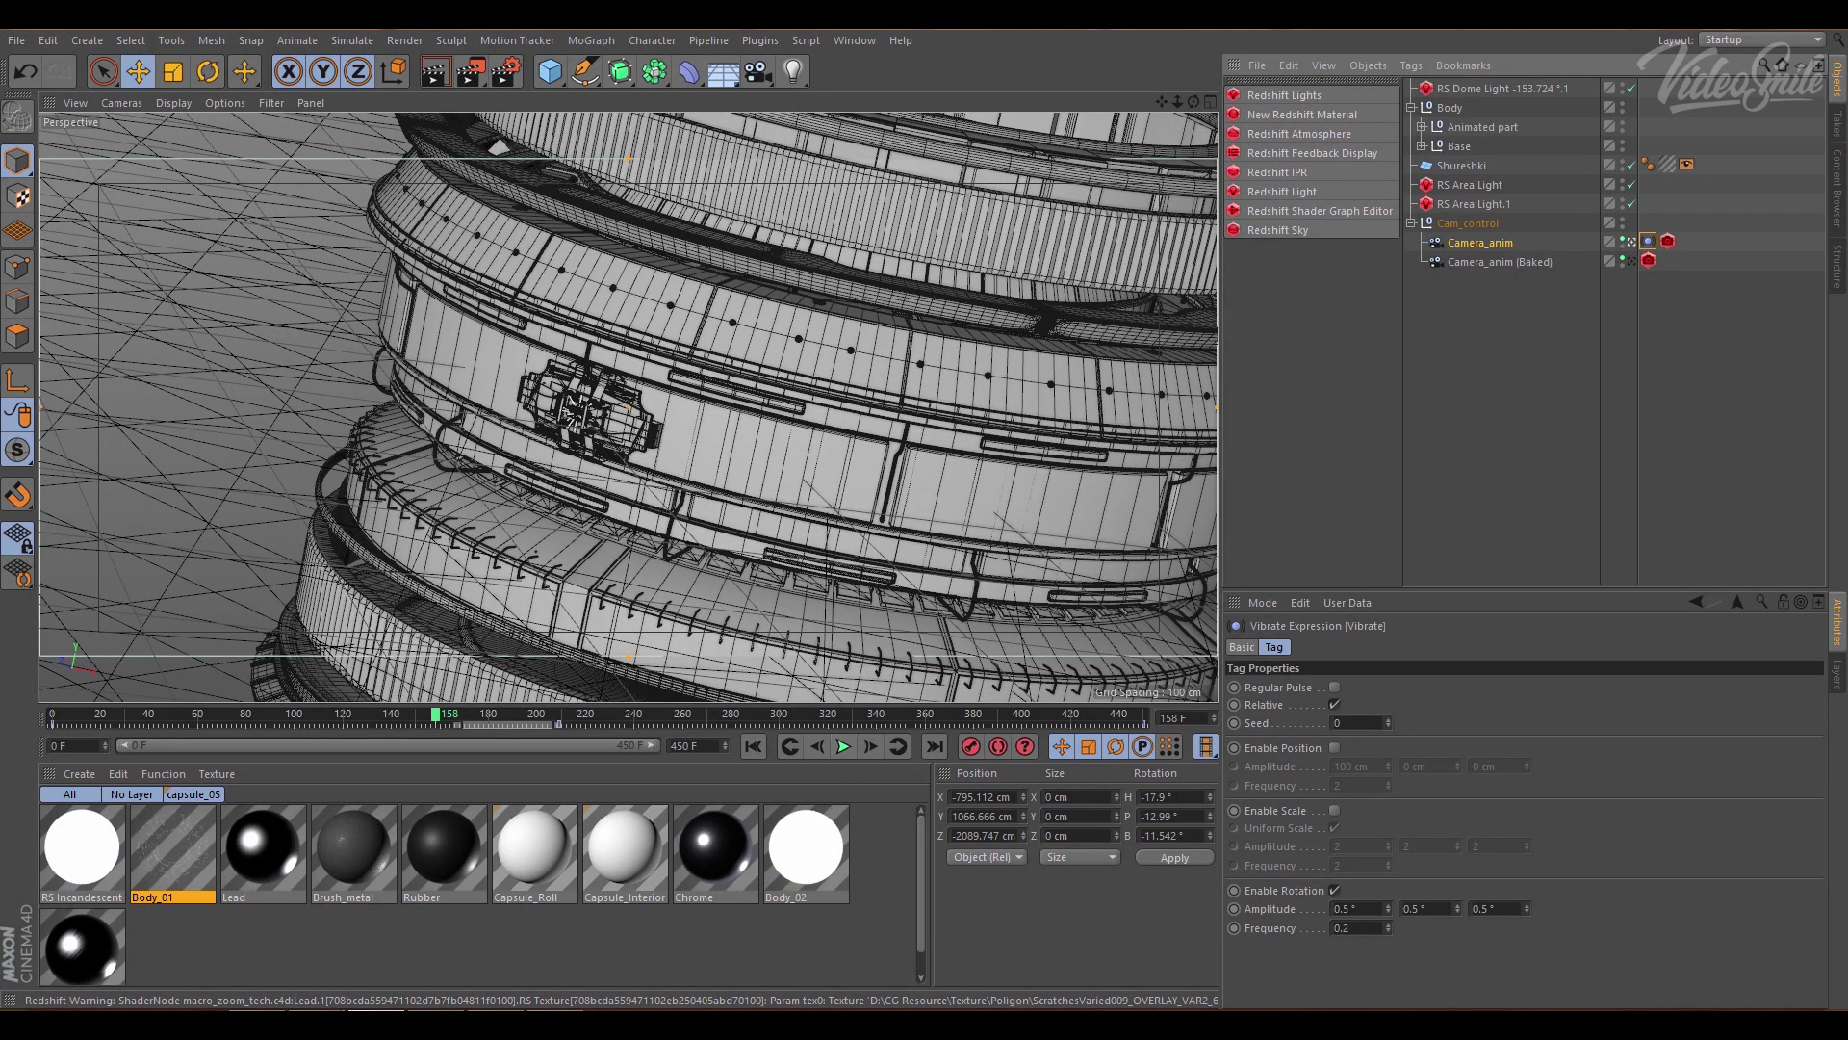
left_click_drag(1672, 420, 1175, 546)
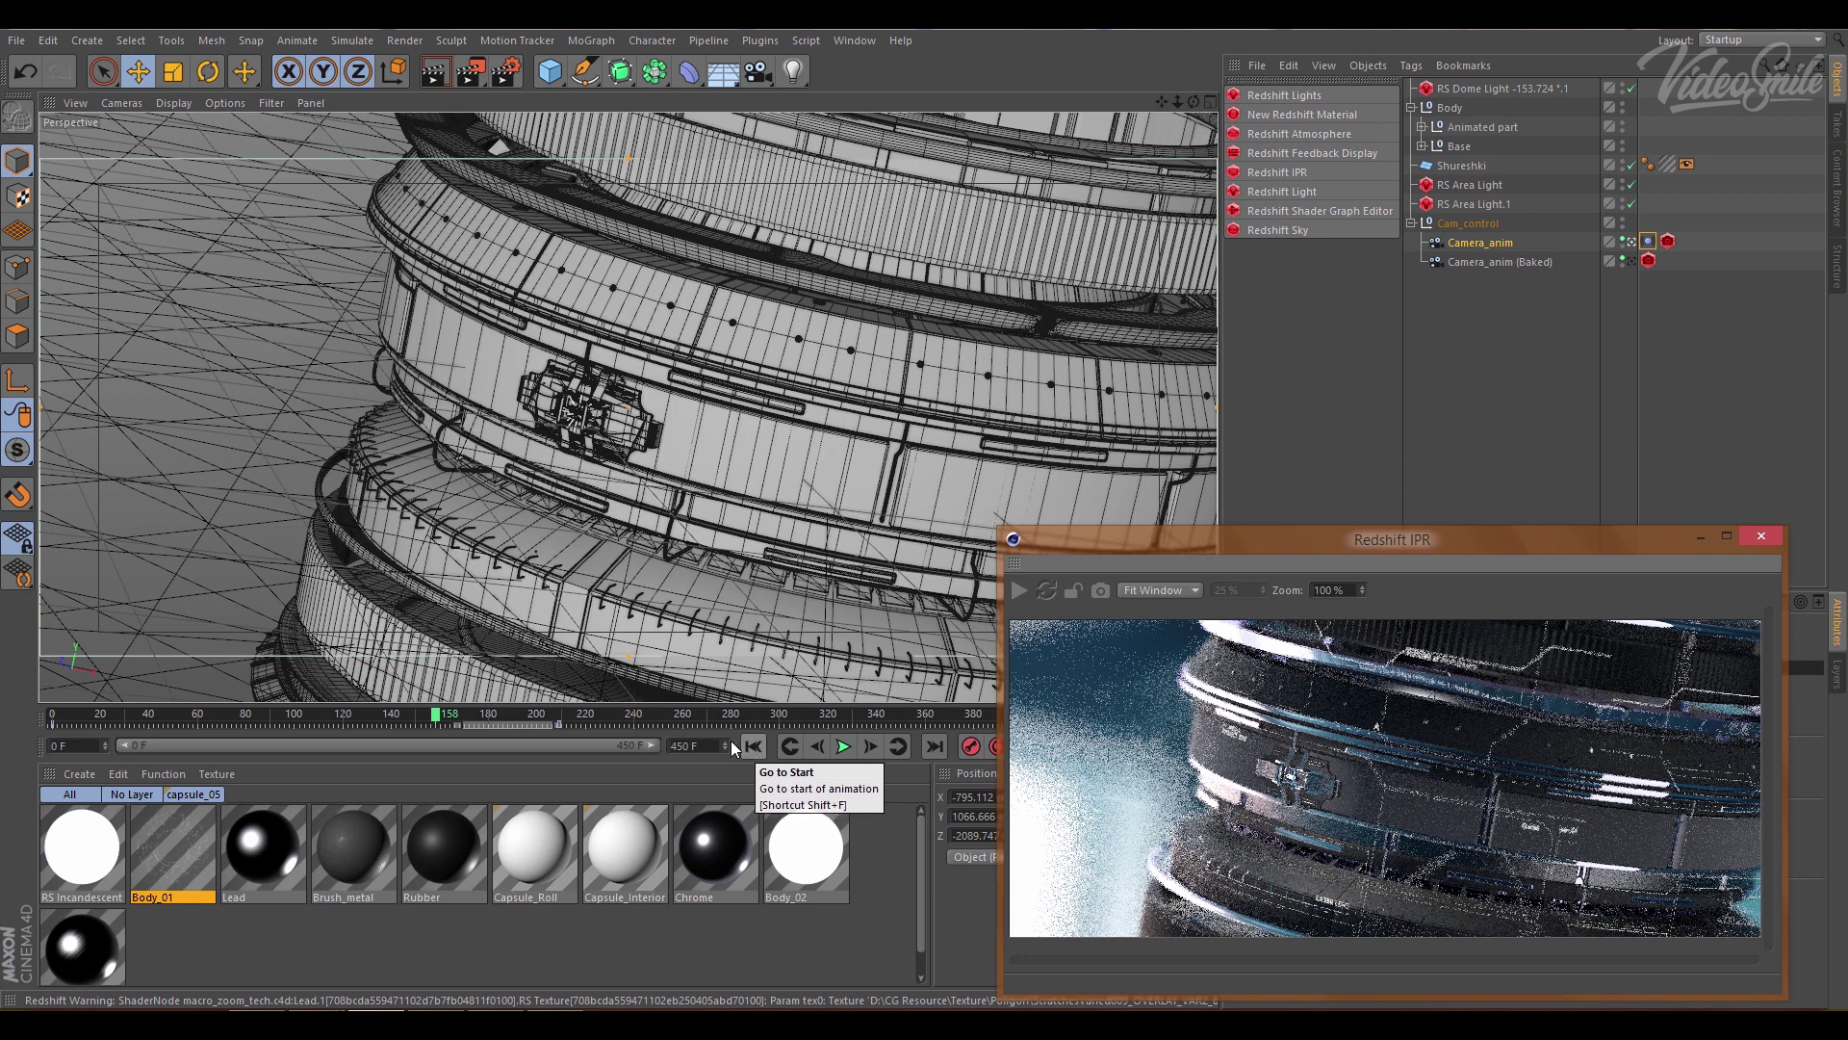
left_click(843, 748)
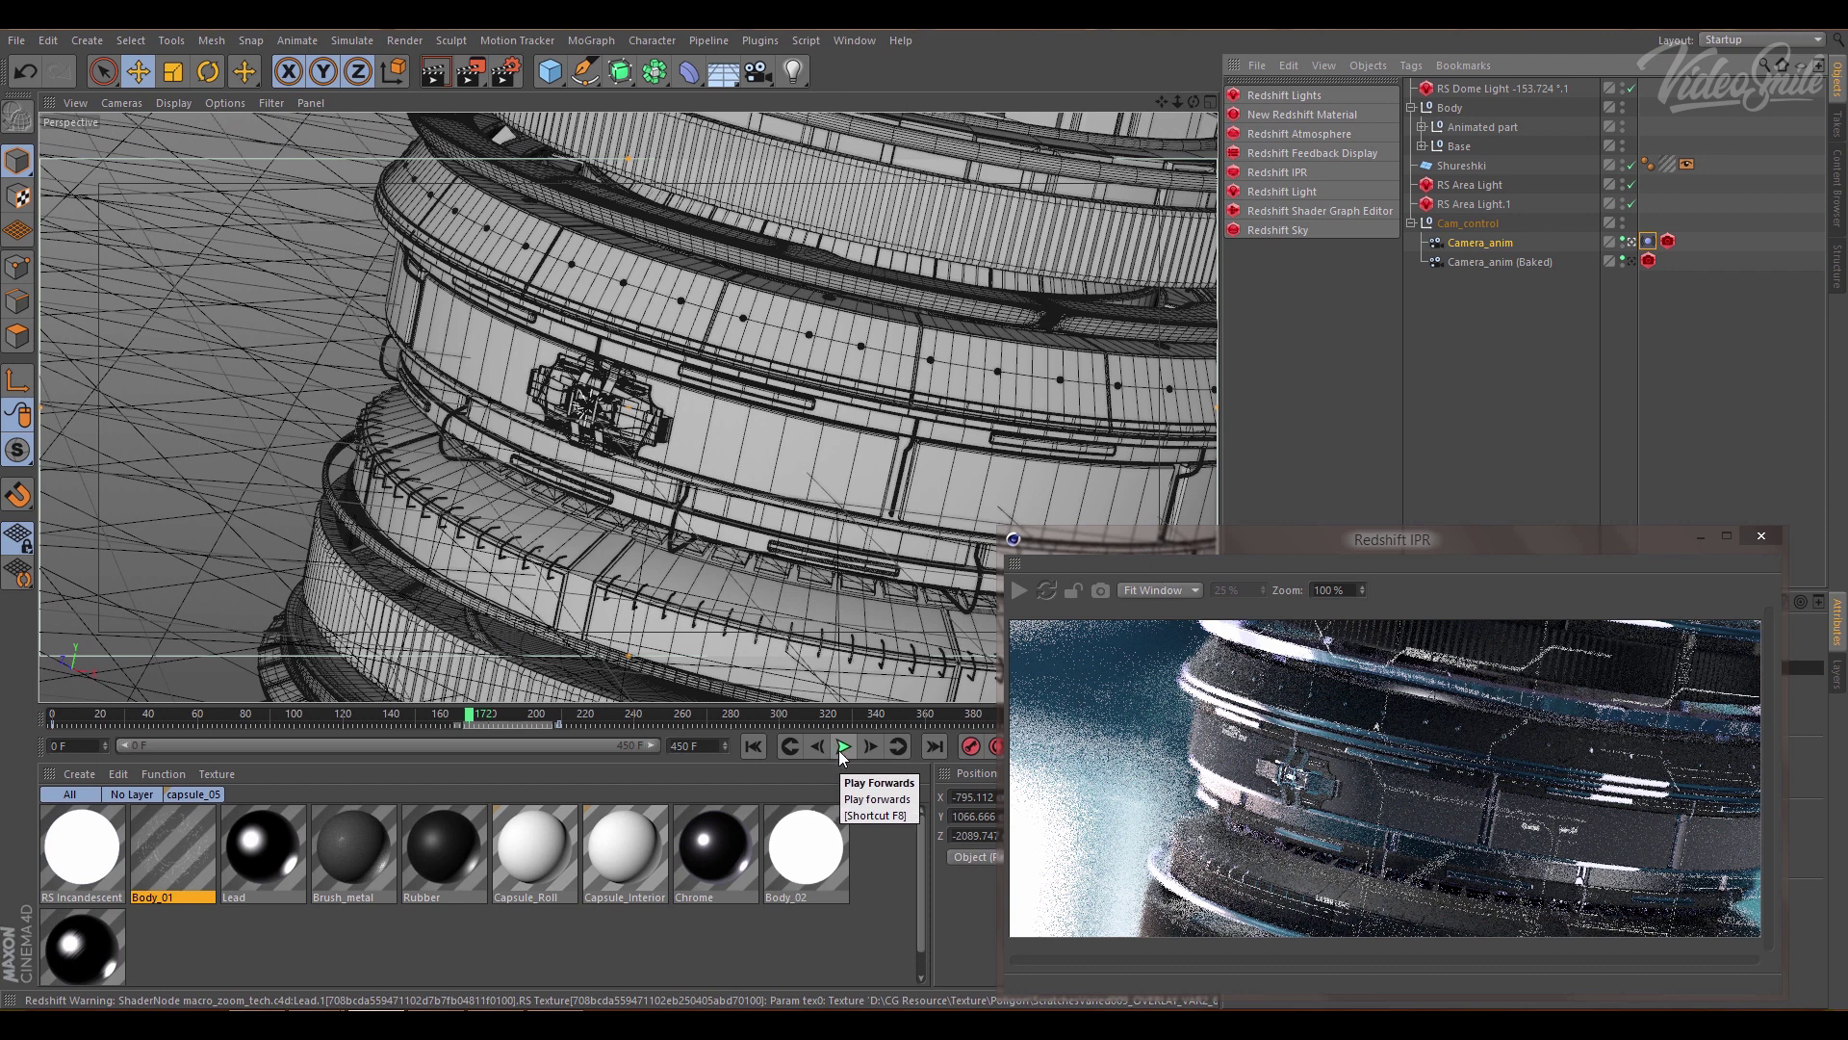
left_click(494, 78)
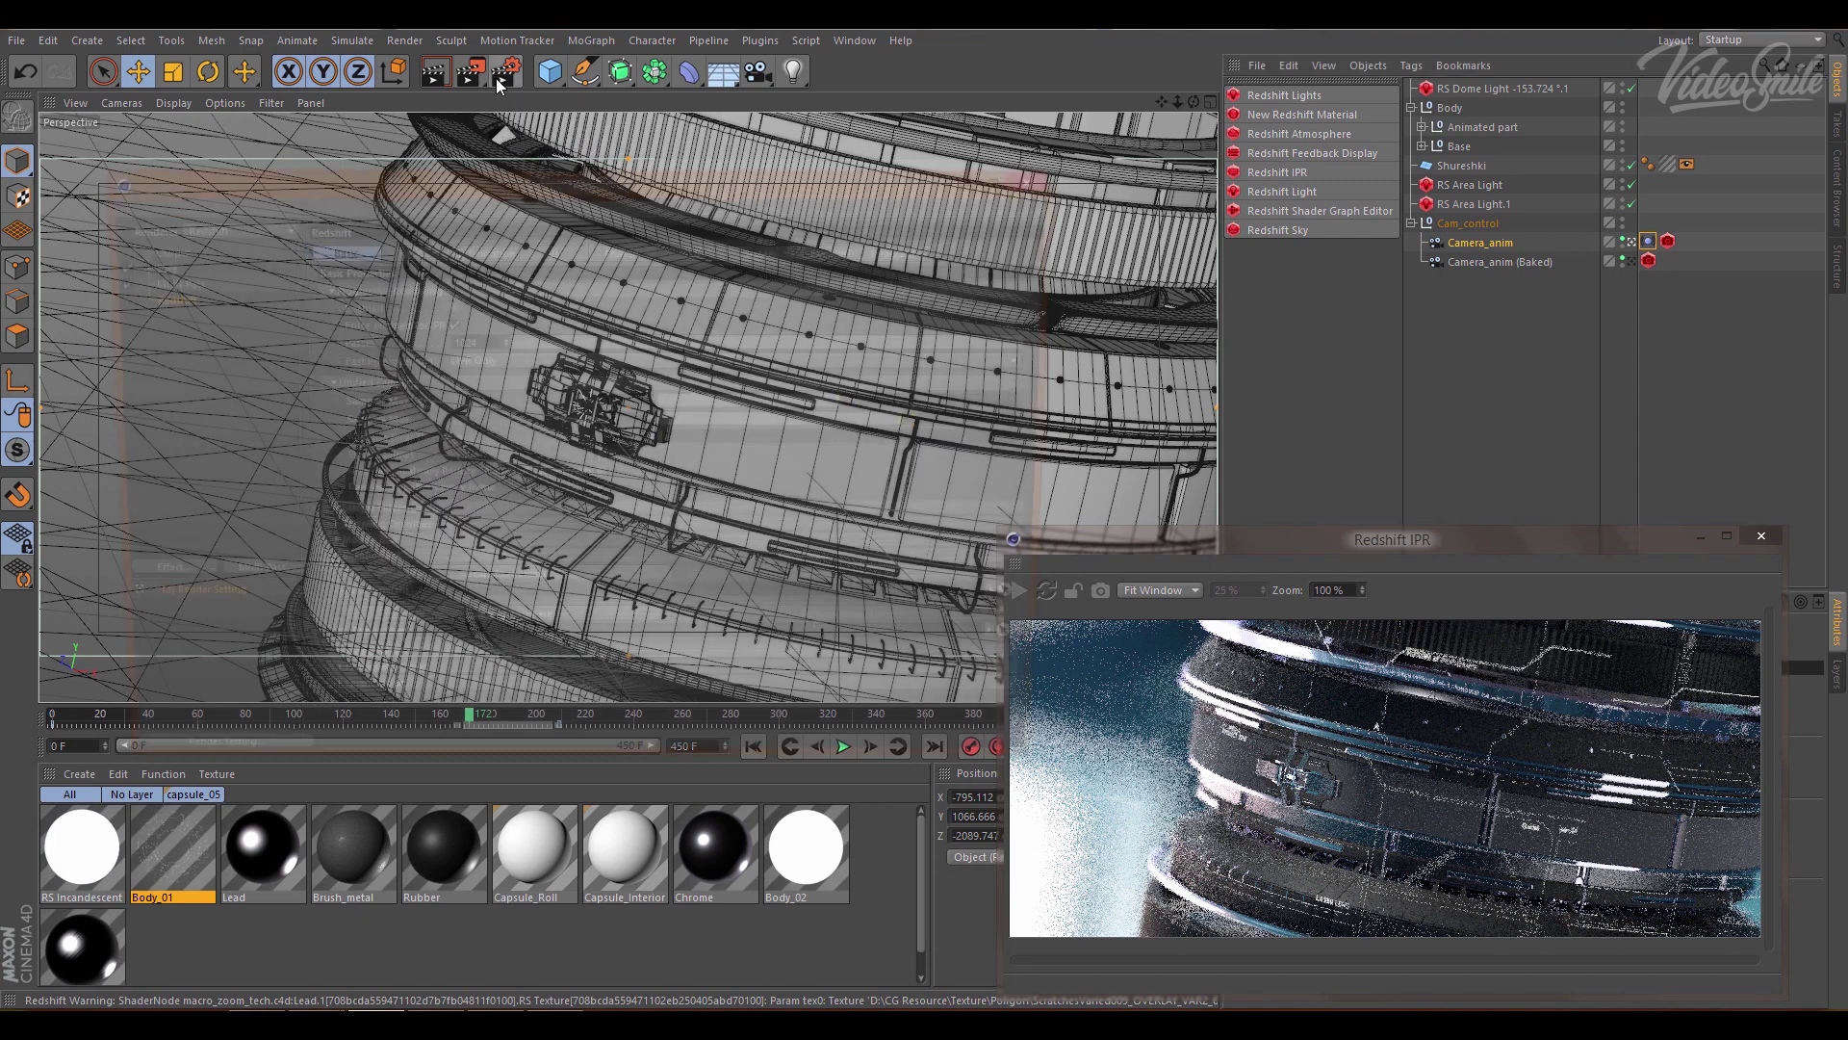
left_click_drag(612, 204, 807, 245)
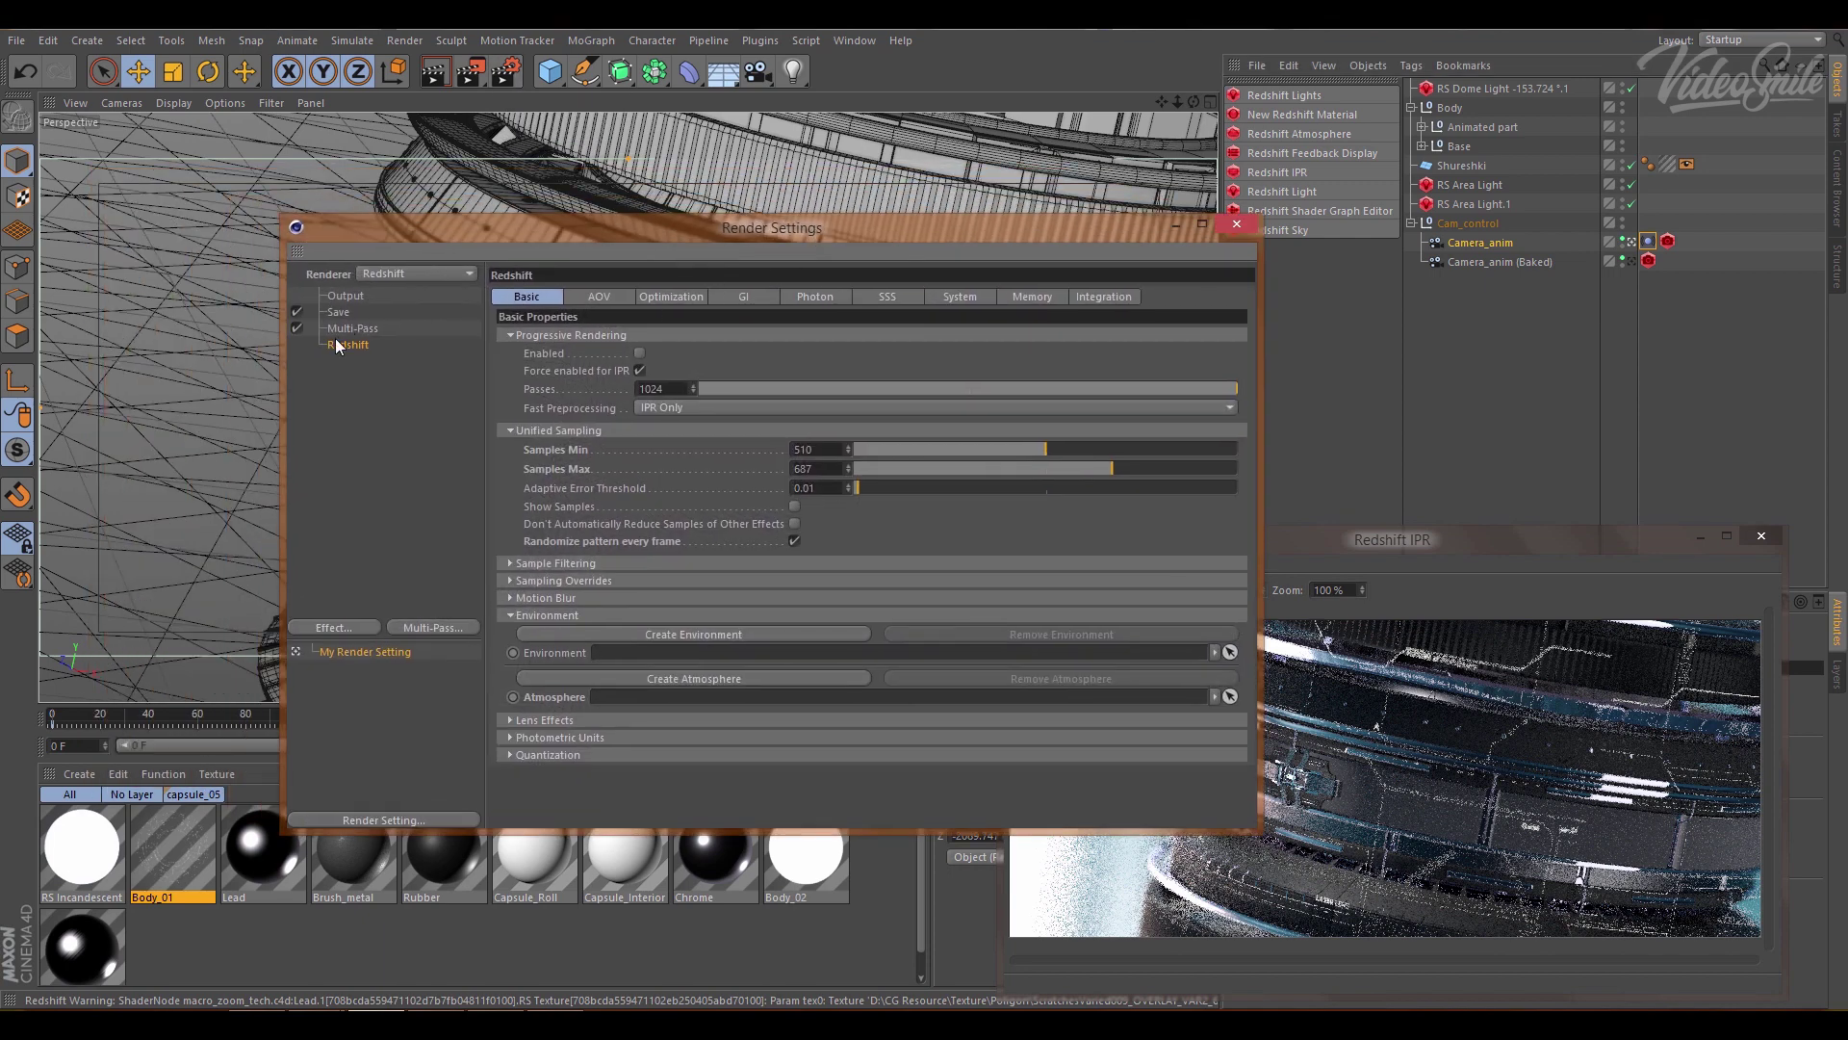
double_click(817, 454)
key("Tab")
left_click(553, 617)
left_click(607, 297)
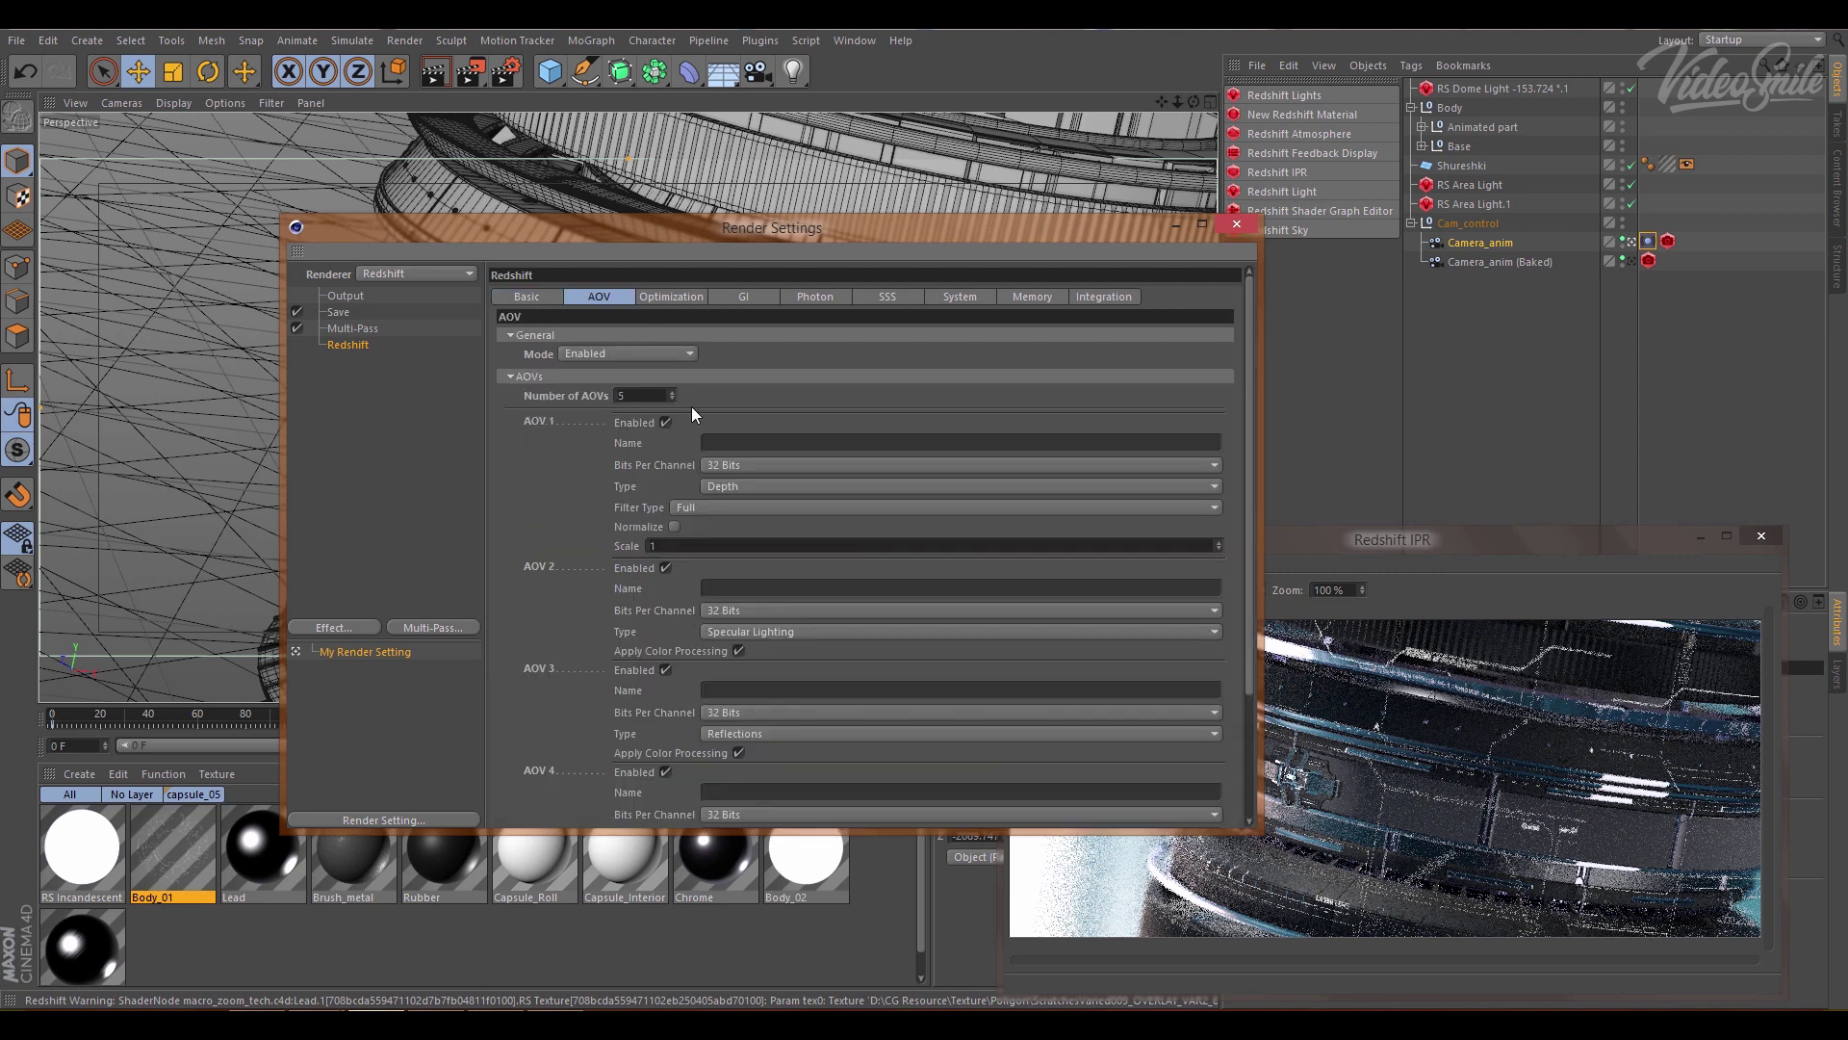
left_click_drag(1249, 402, 1244, 458)
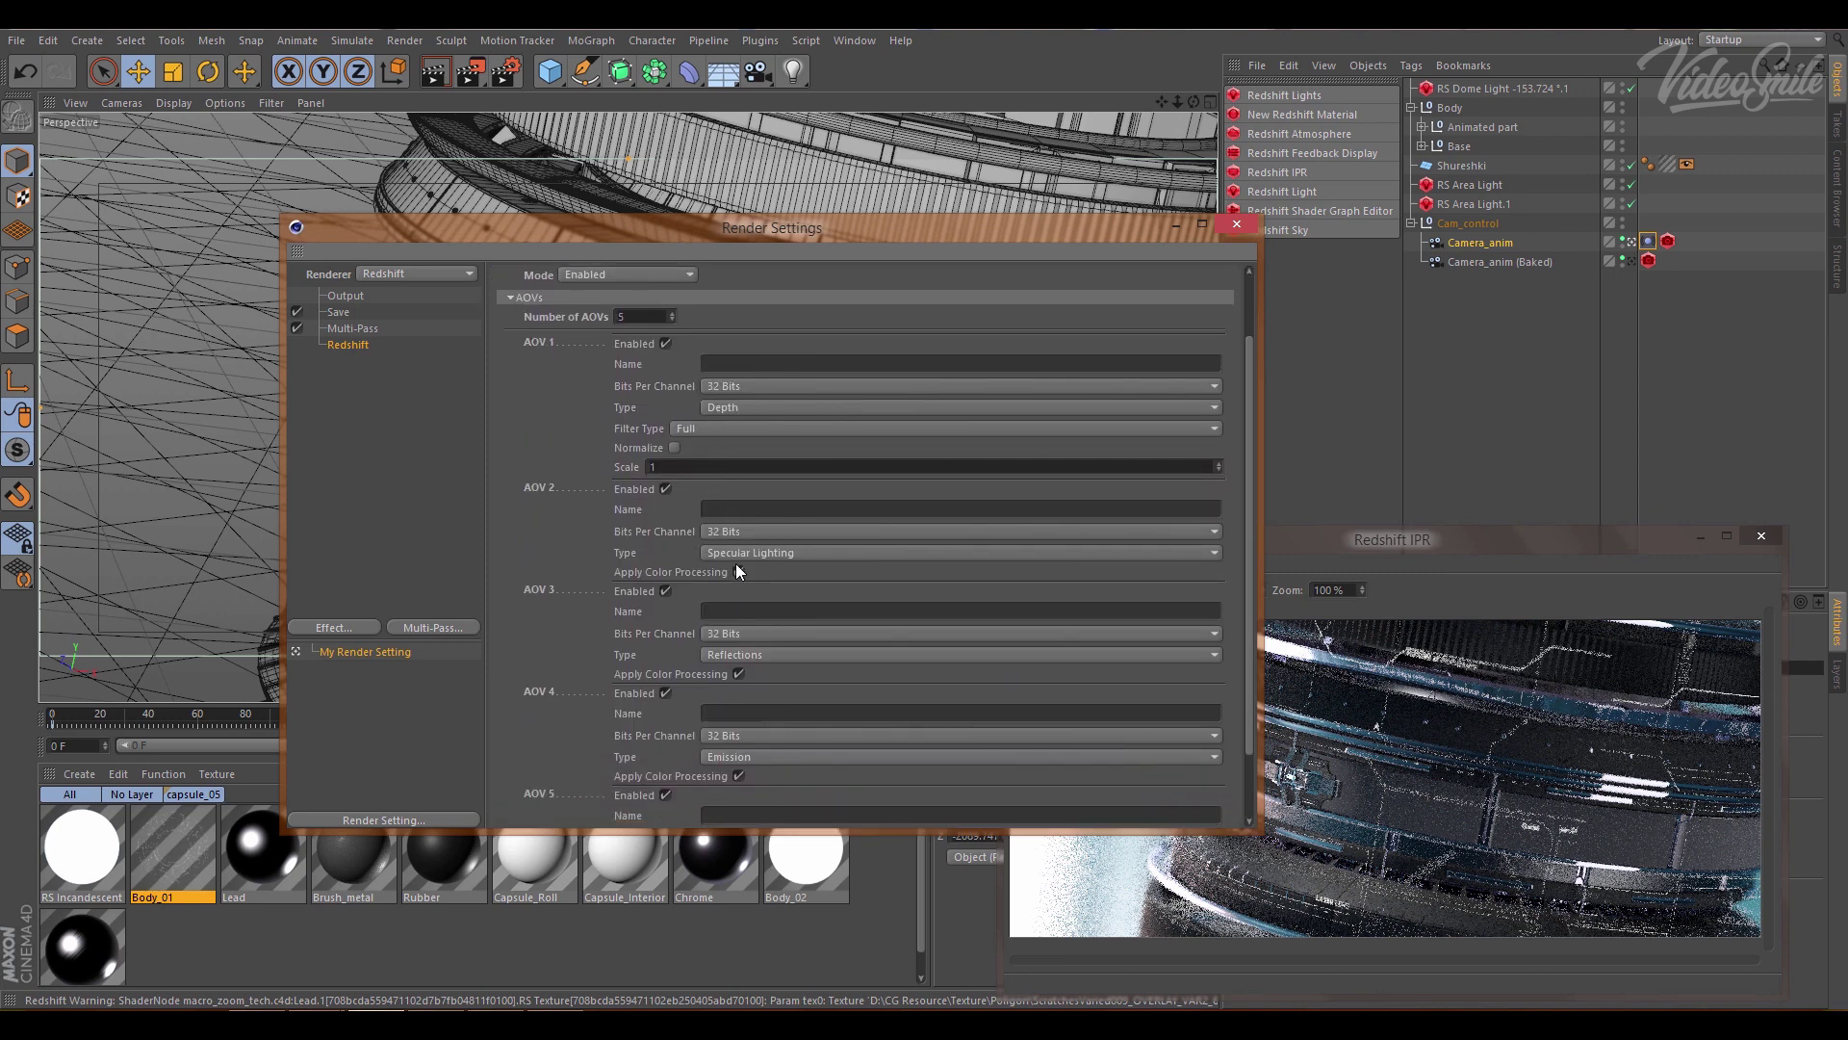
left_click_drag(736, 656, 735, 666)
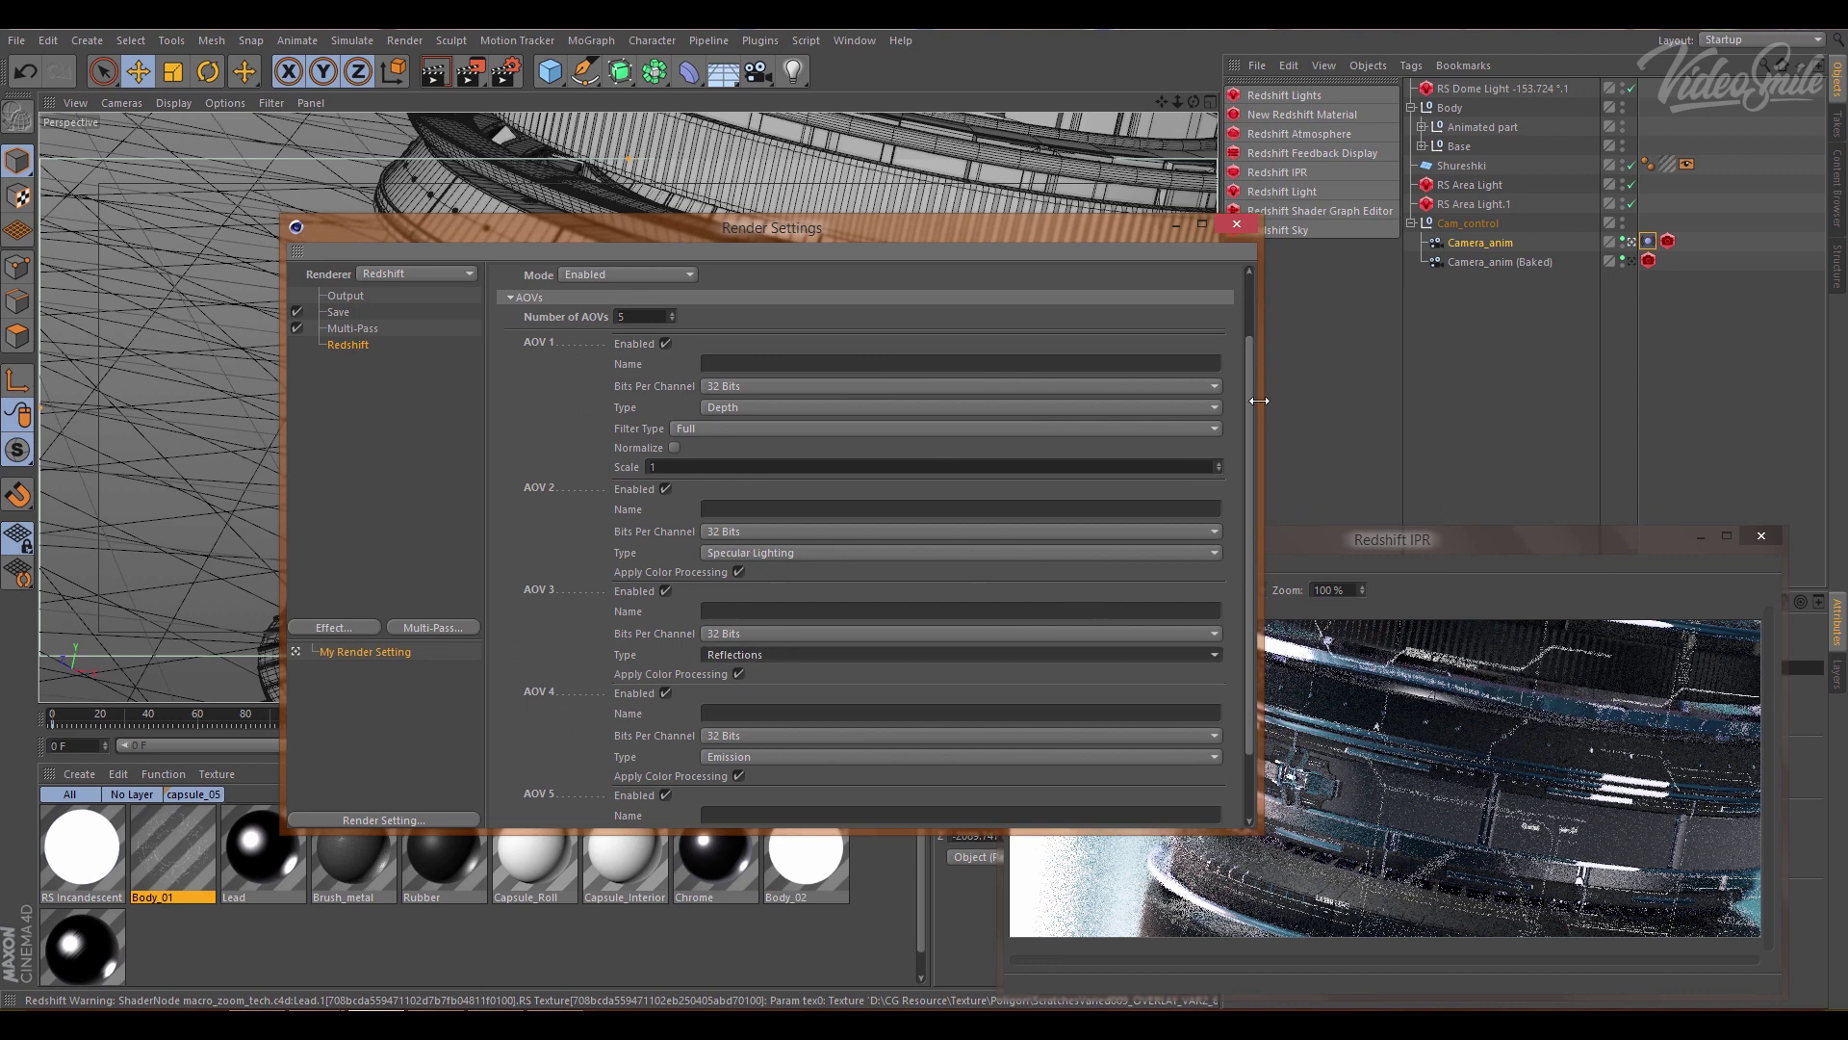
left_click(345, 296)
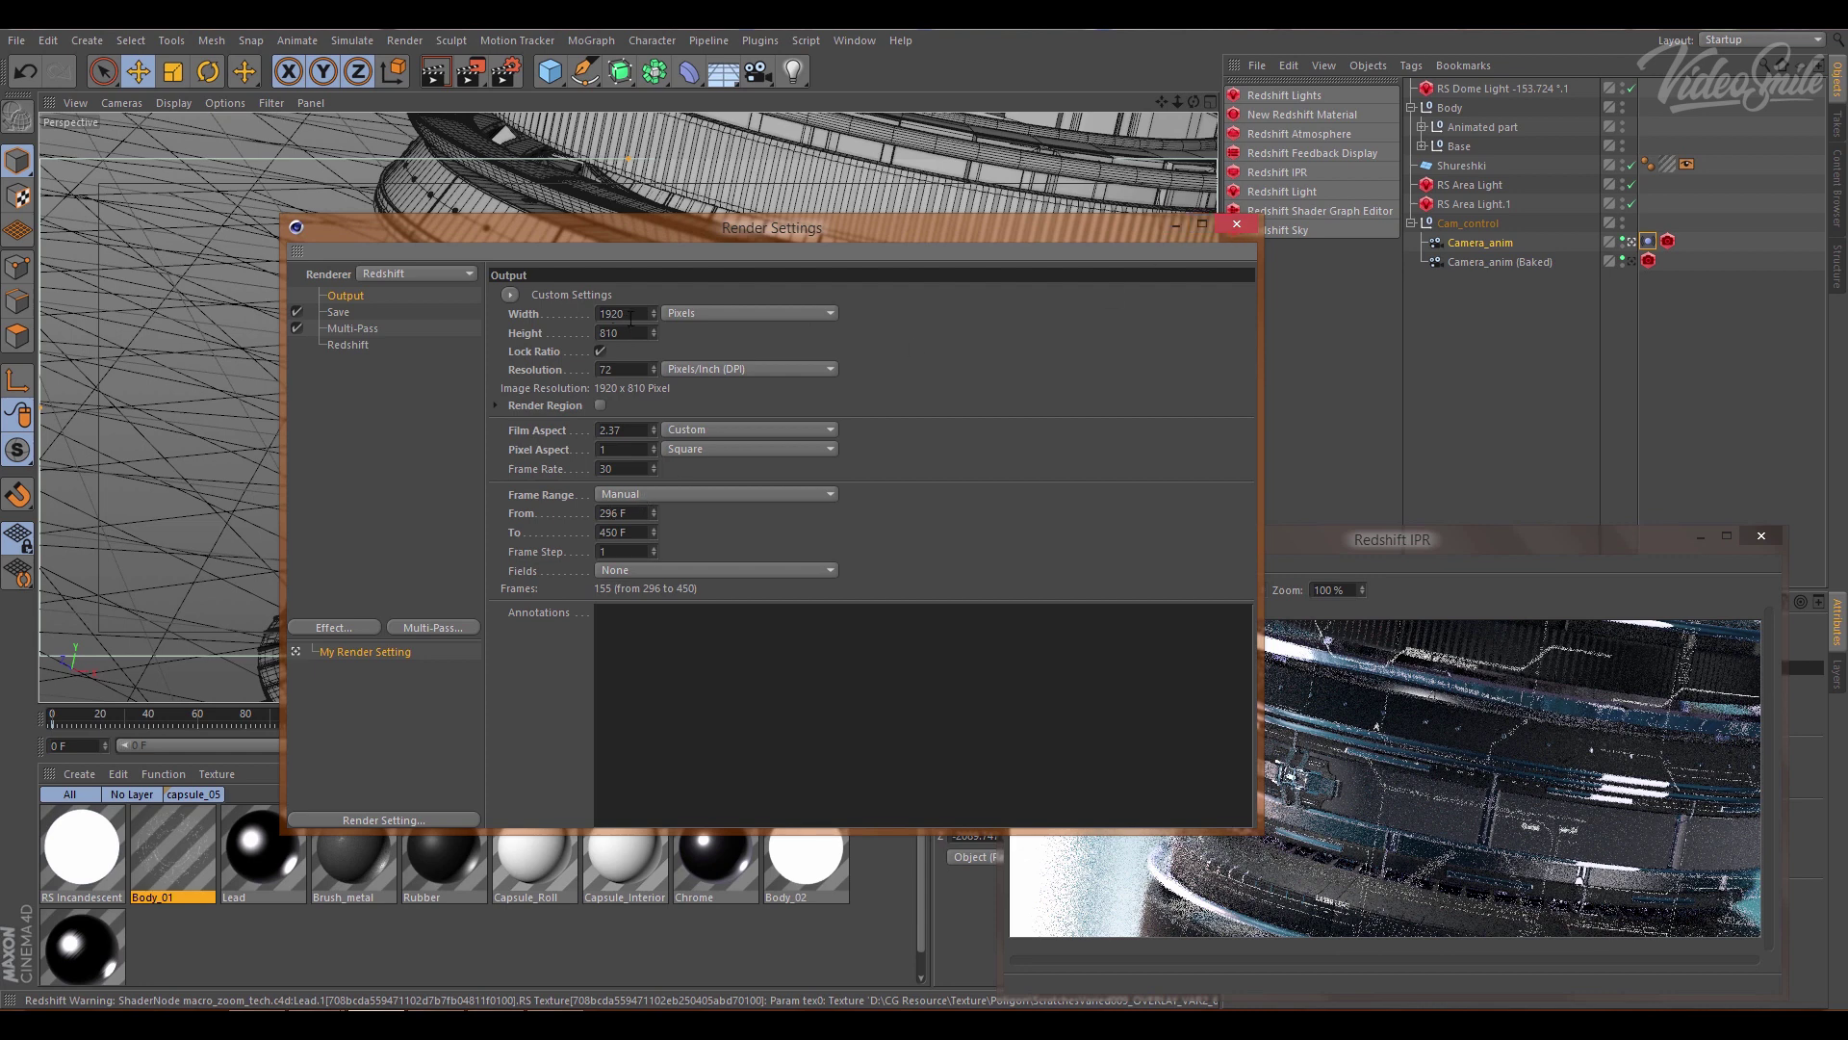
left_click_drag(636, 315, 582, 314)
left_click(1251, 222)
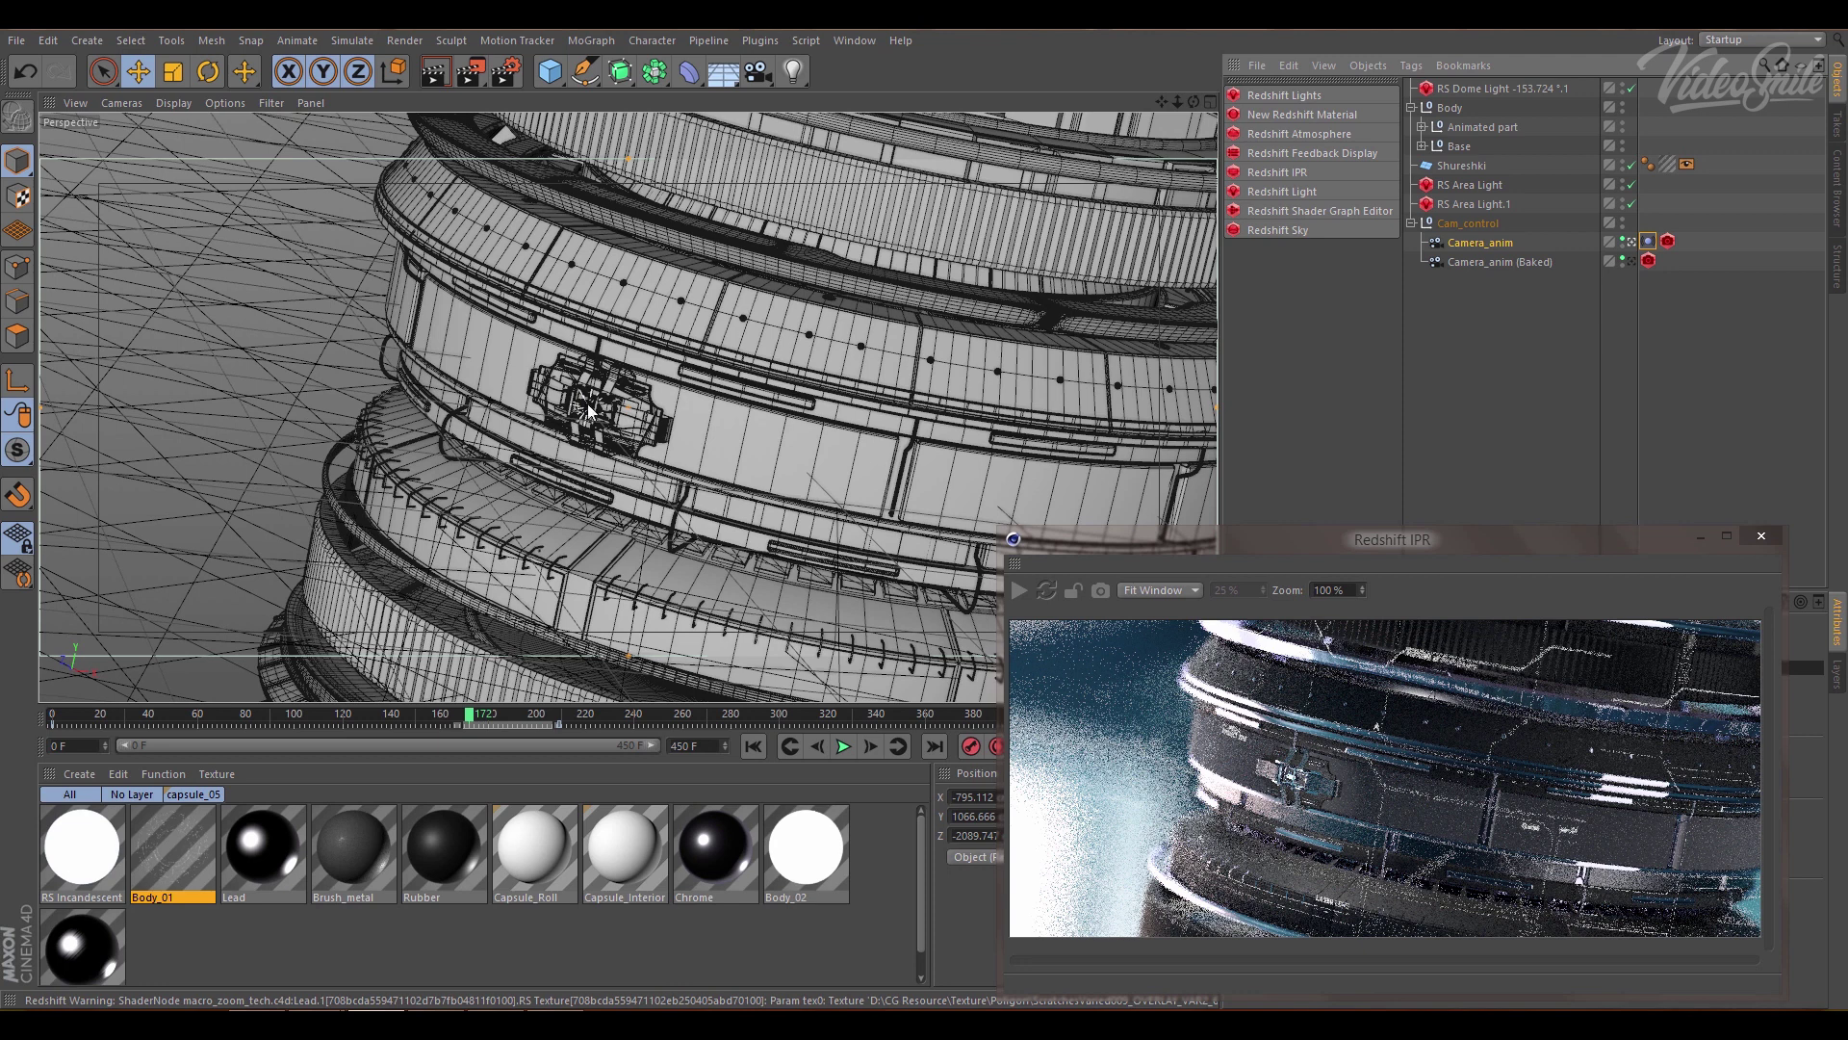
- Select the Animated part in the viewport and scrub back to about frame 148
left_click(591, 411)
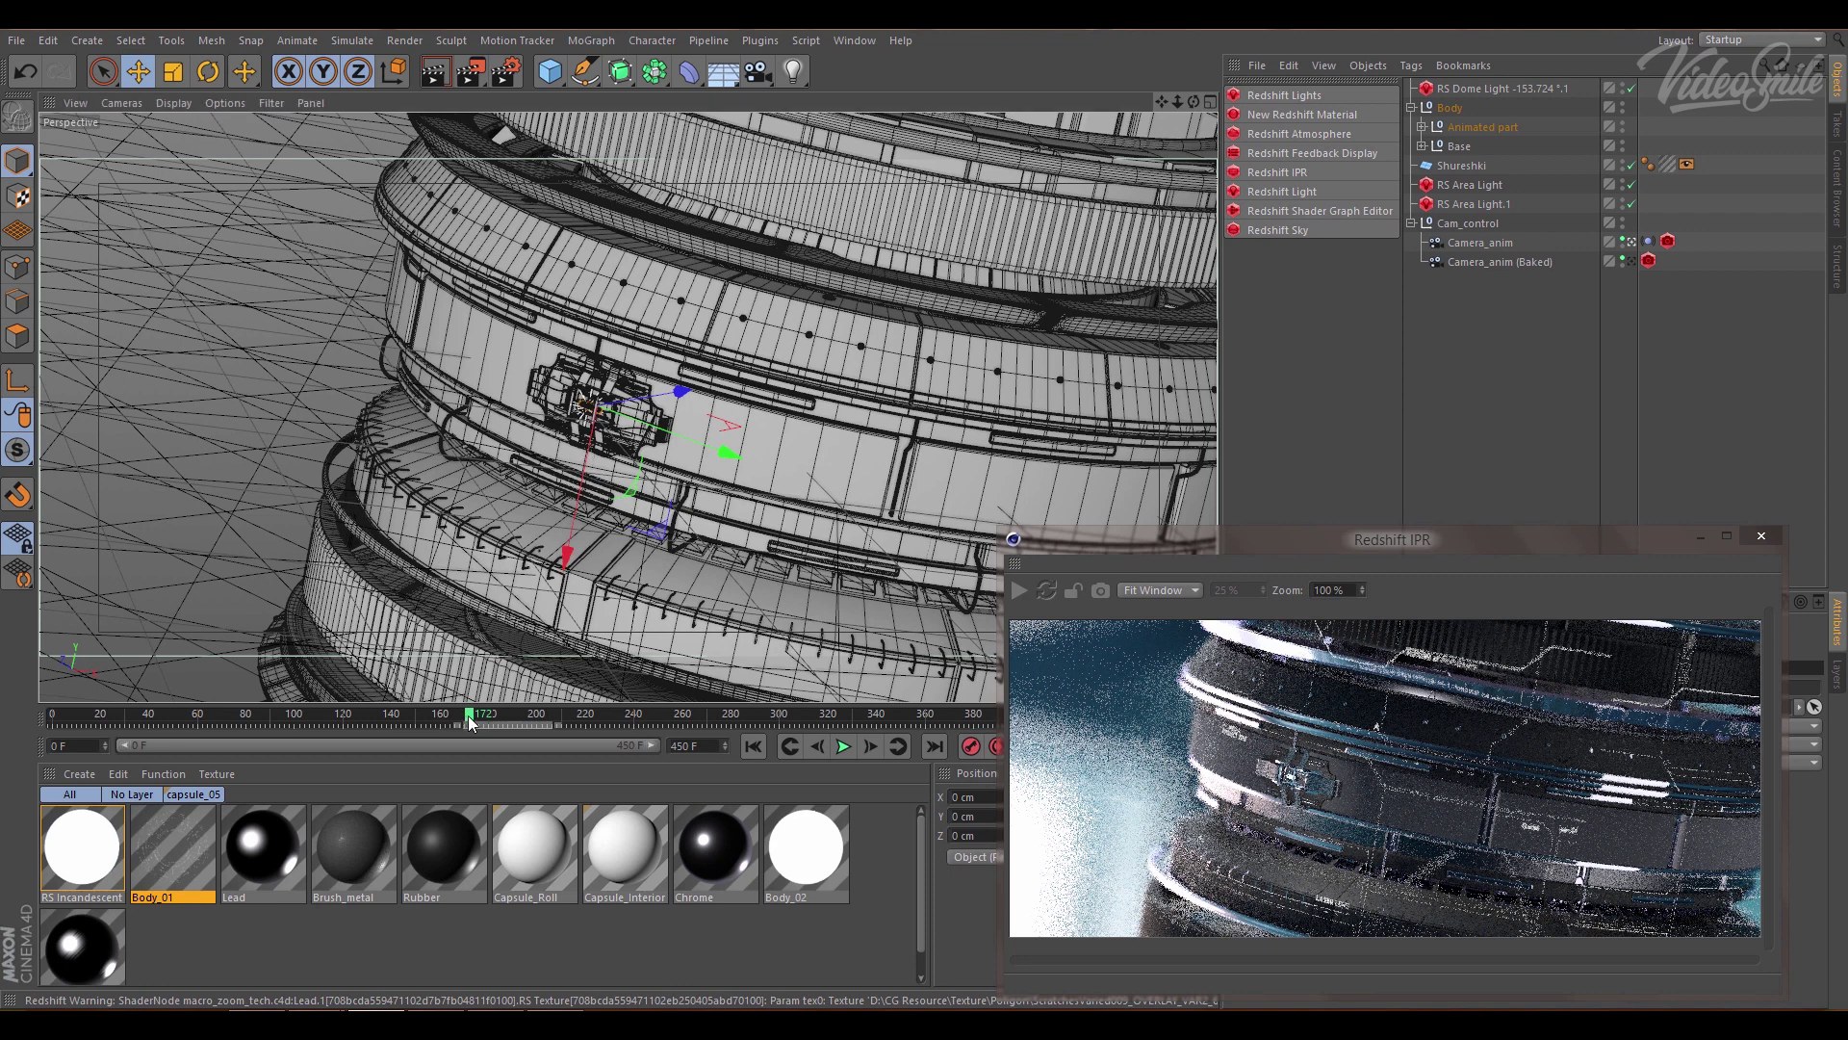
mouse_move(469, 714)
left_mouse_down()
mouse_move(550, 720)
mouse_move(419, 713)
left_mouse_up()
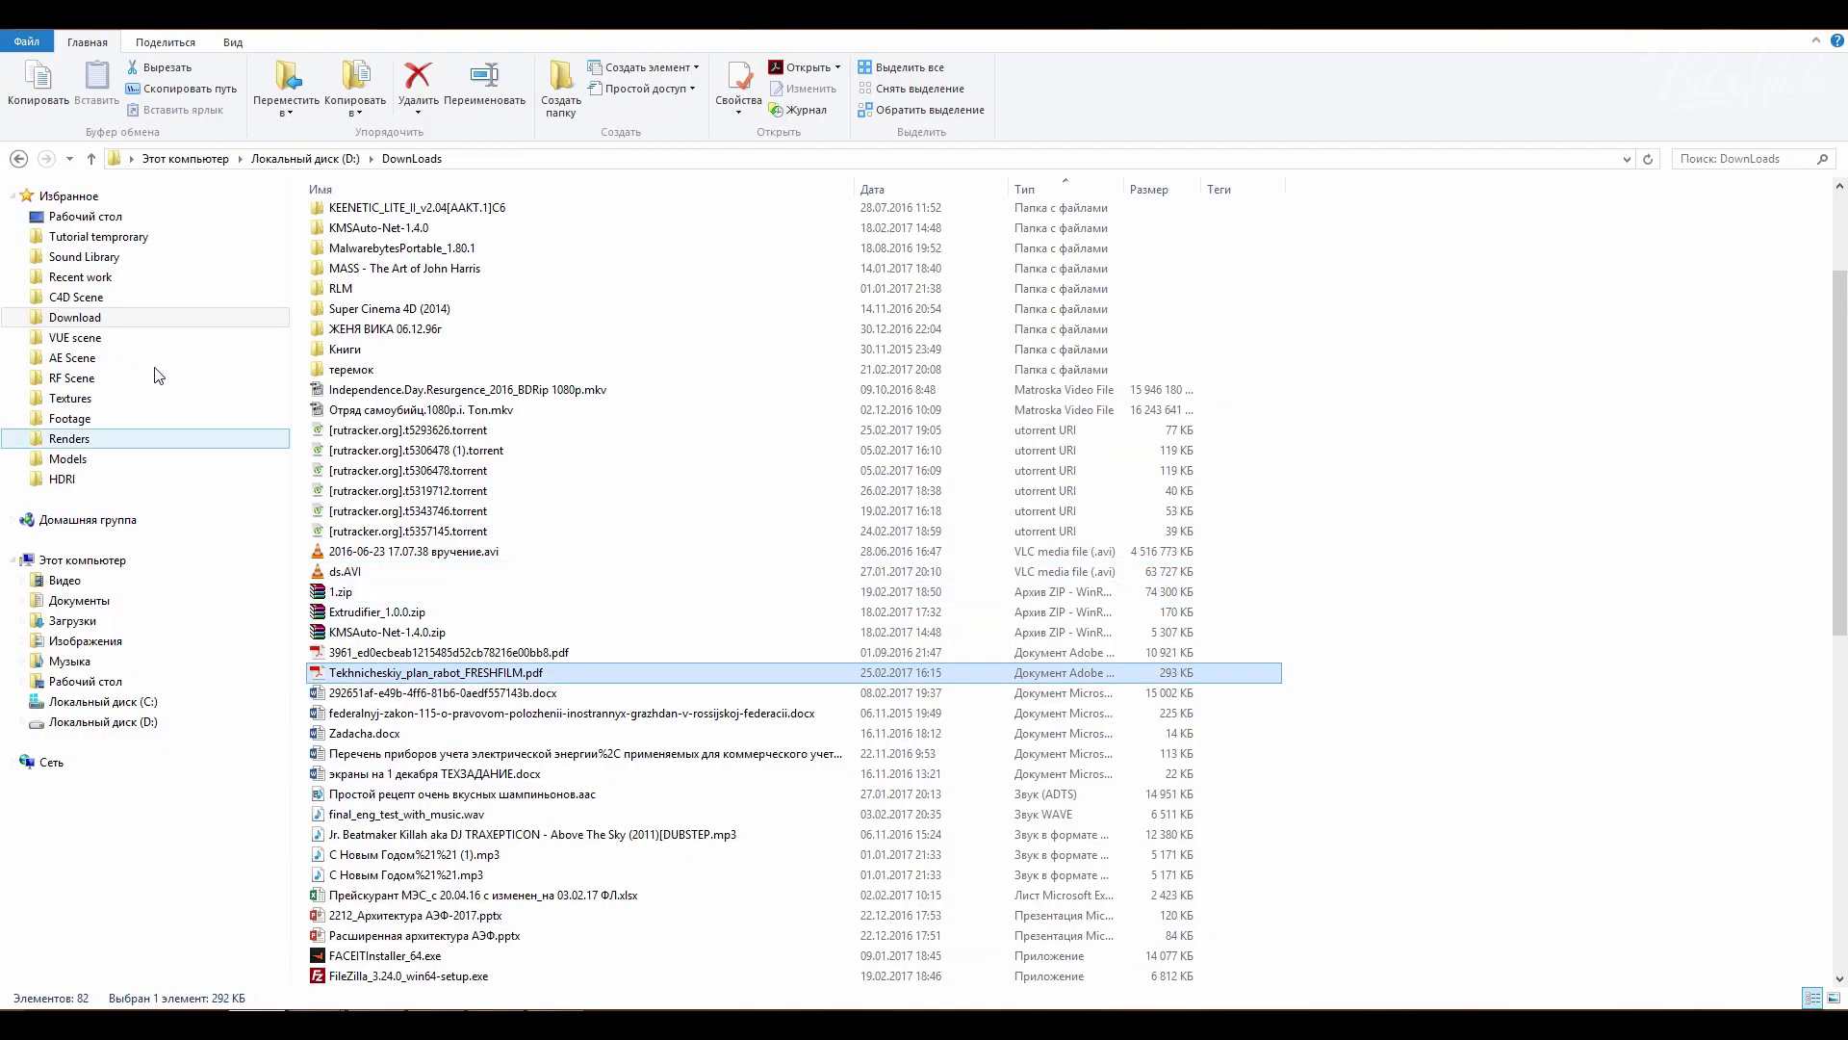
- Peek into the Lens project folder under Recent work, step back, and return to Cinema 4D
left_click(106, 299)
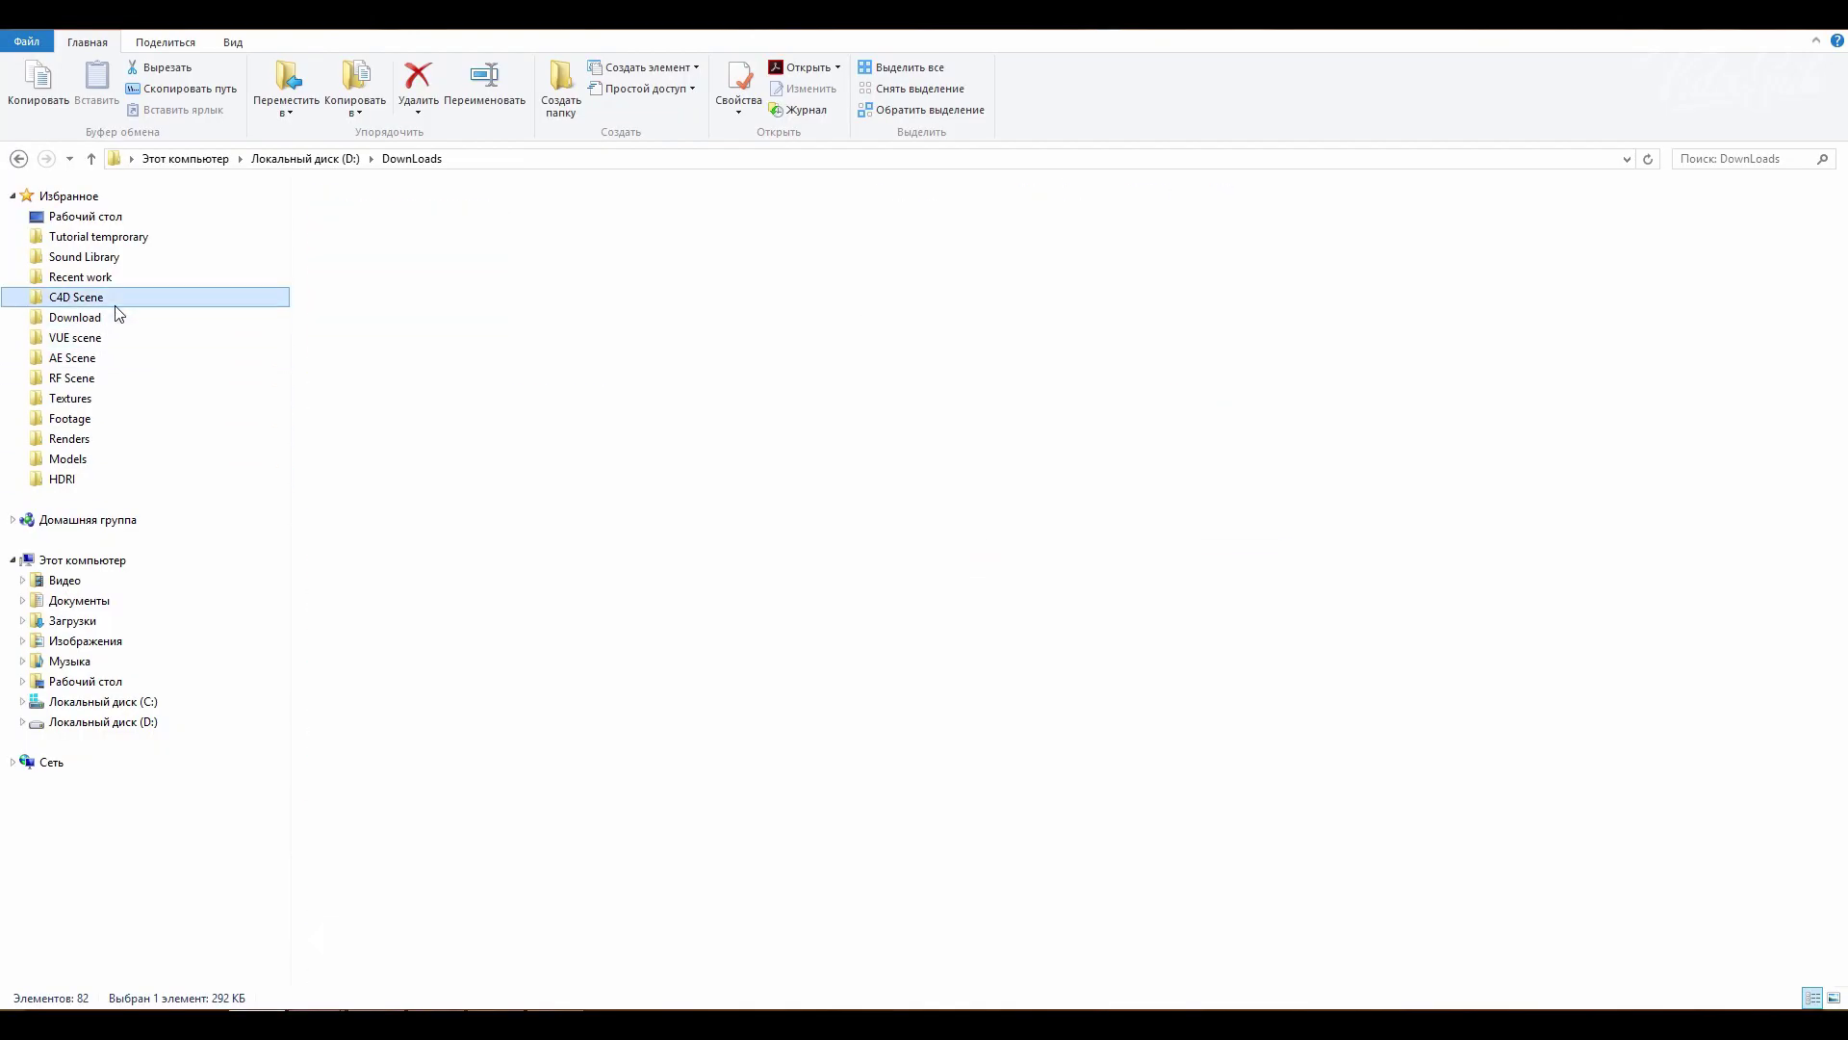
left_click(103, 277)
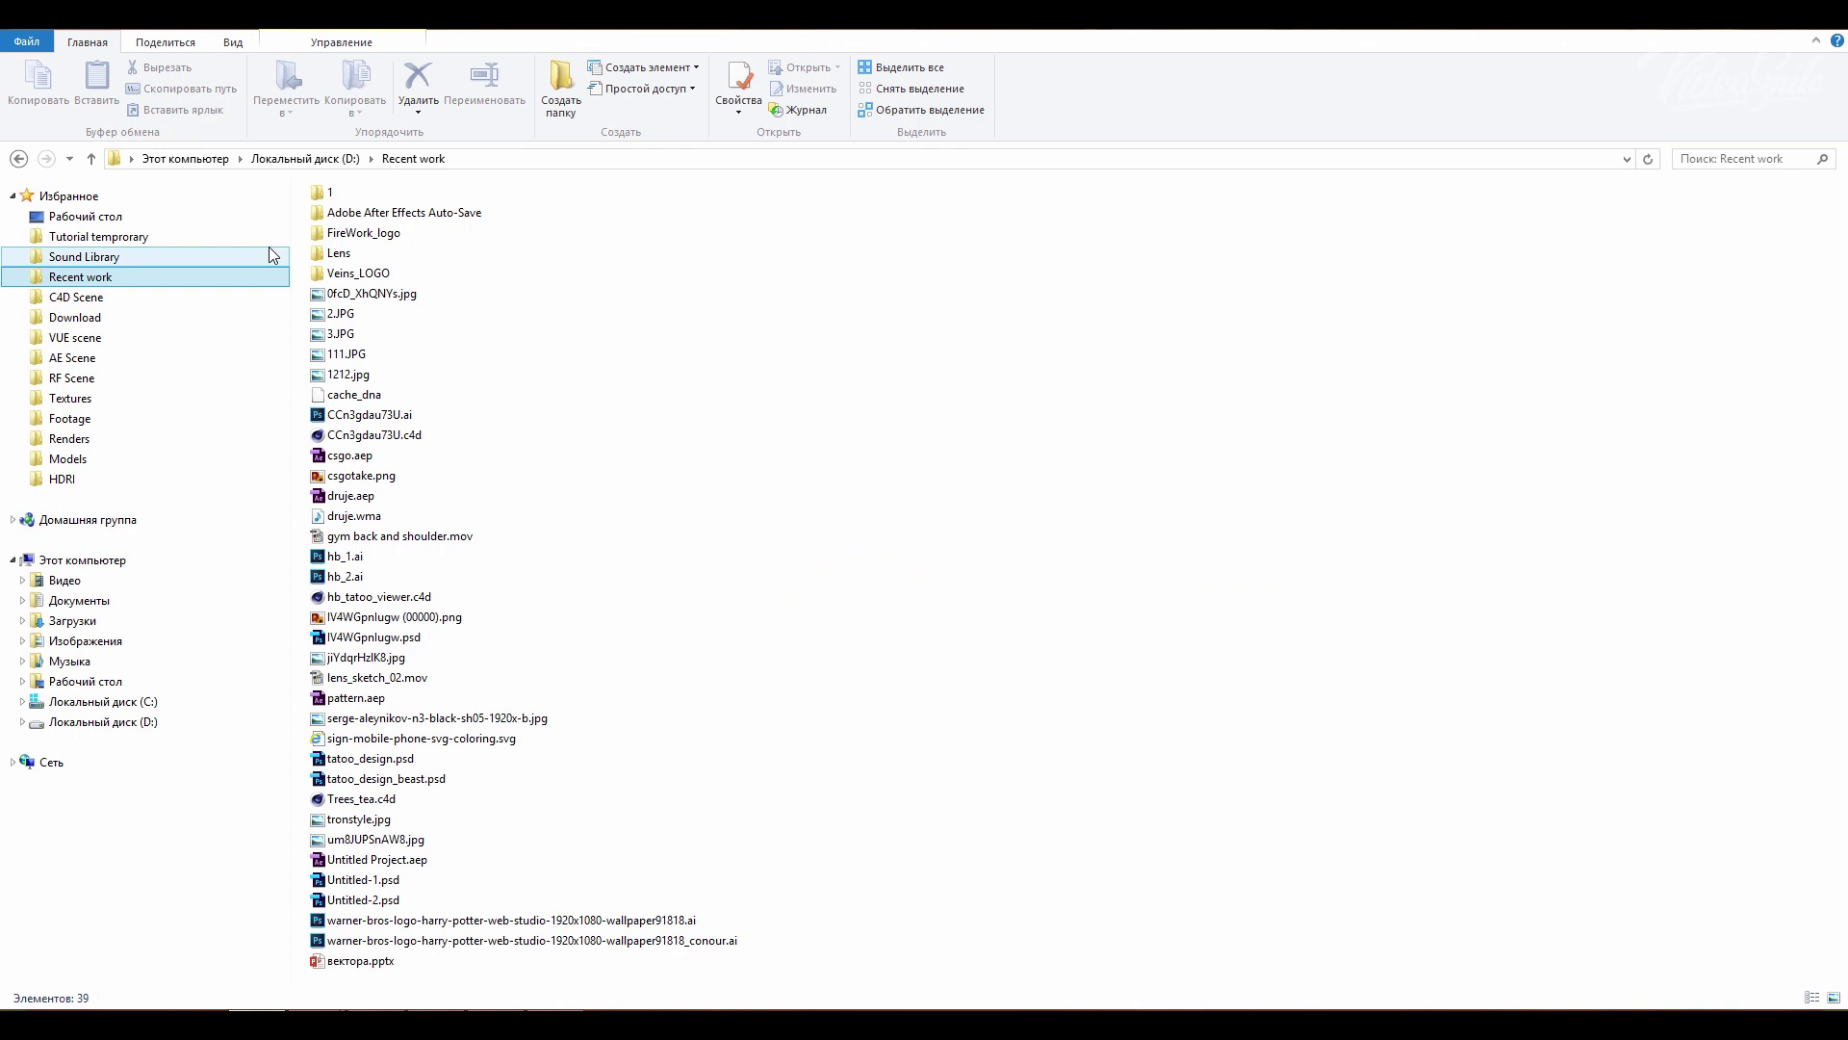
double_click(336, 256)
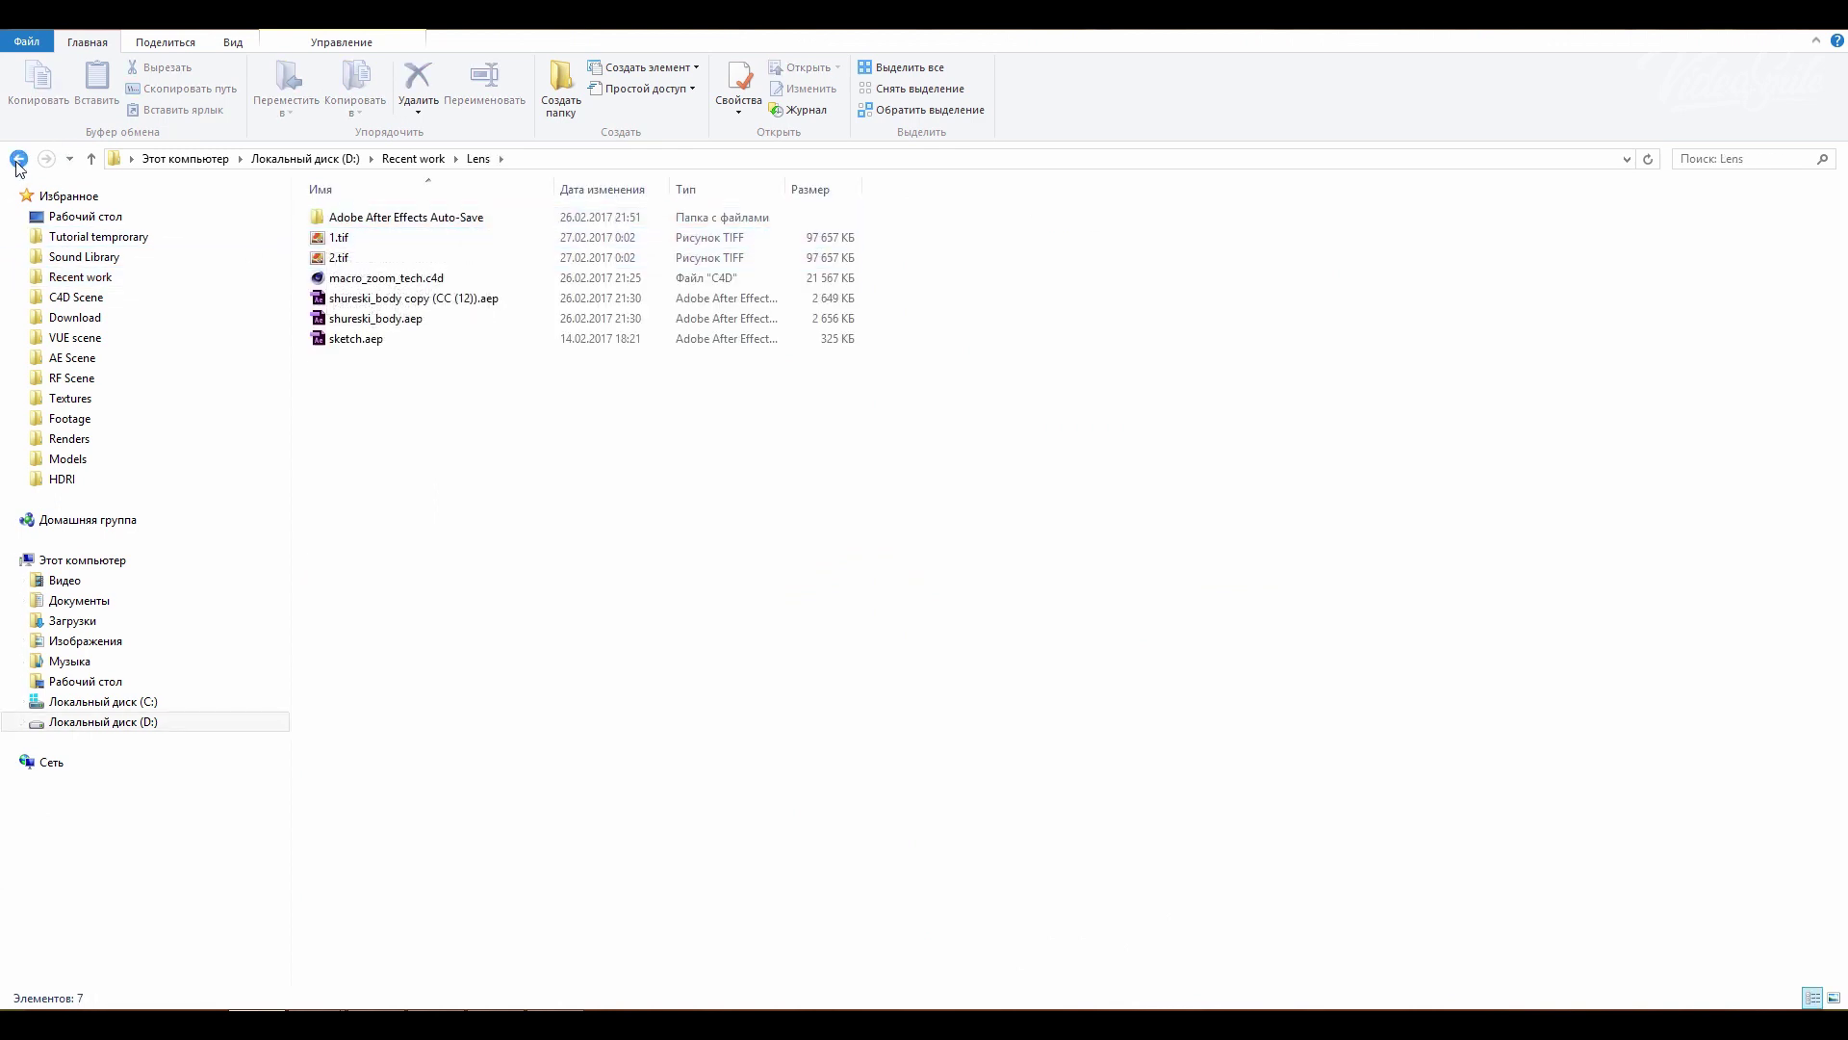
left_click(18, 157)
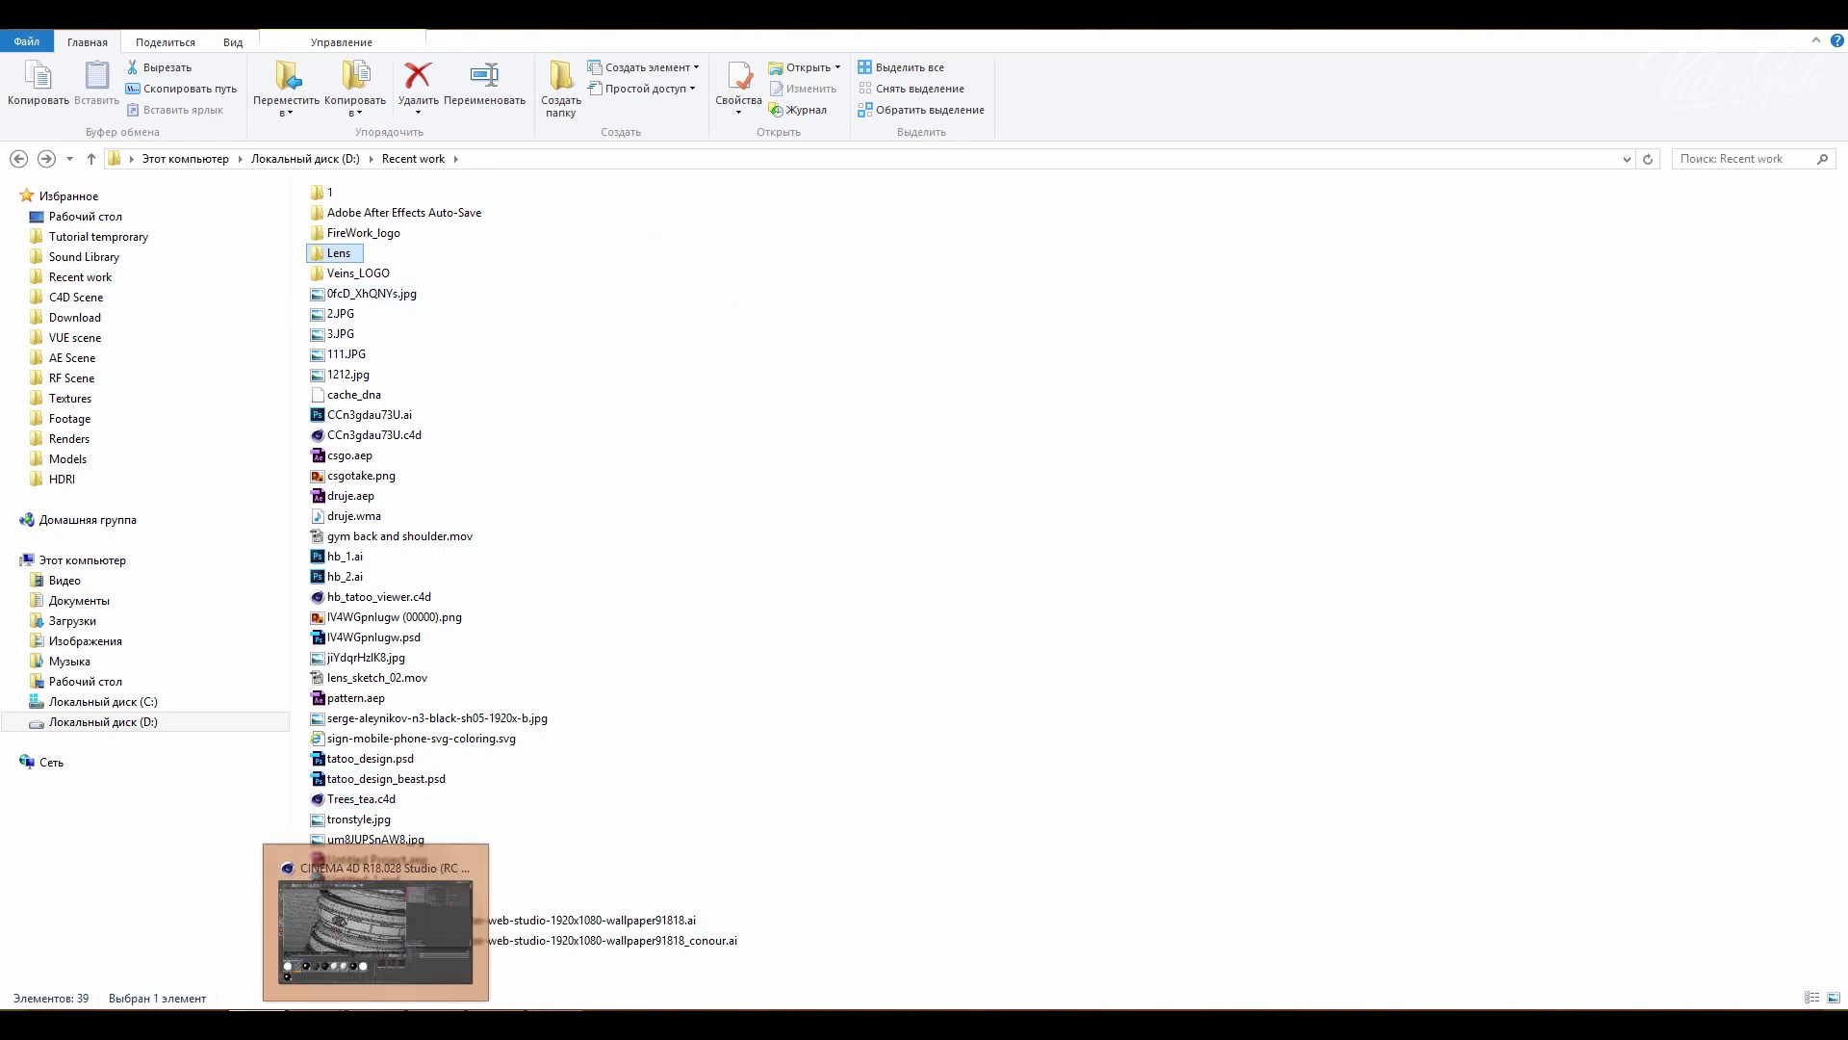
left_click(451, 972)
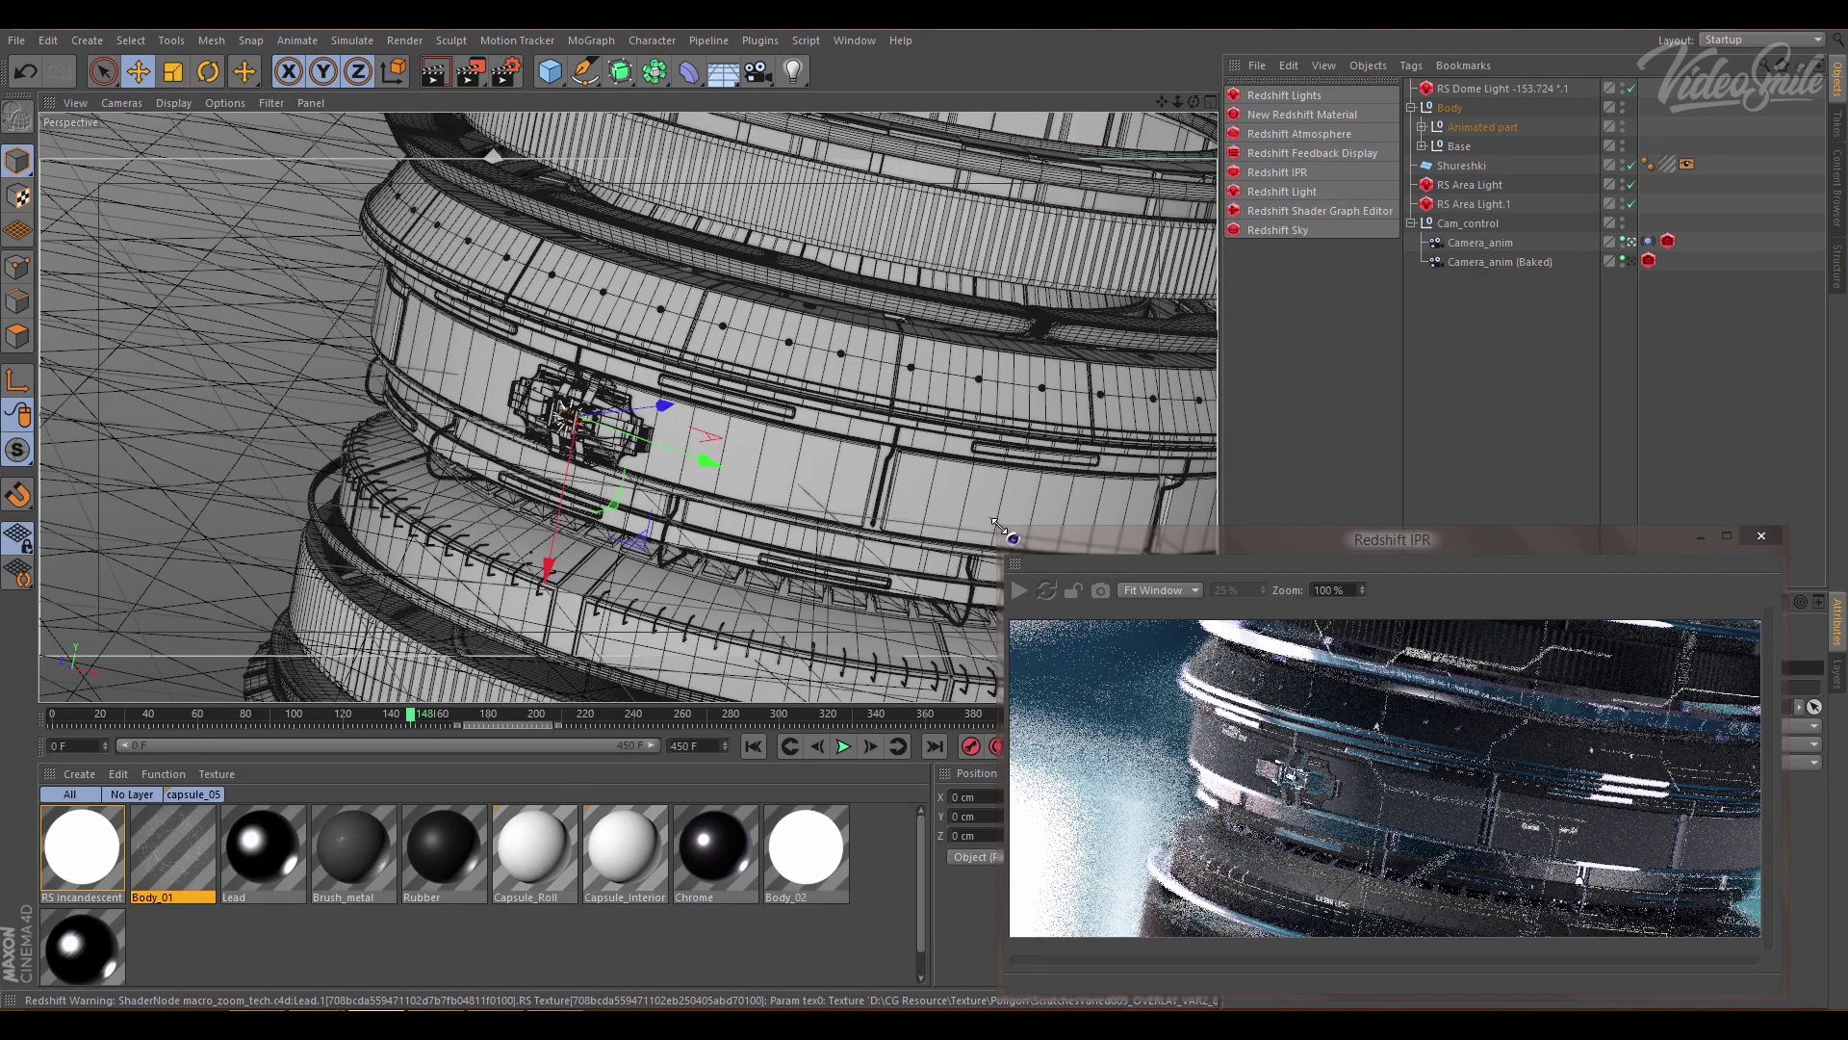
- Set the render frame range to Current Frame, move to about frame 240, and render to the Picture Viewer
left_click(496, 73)
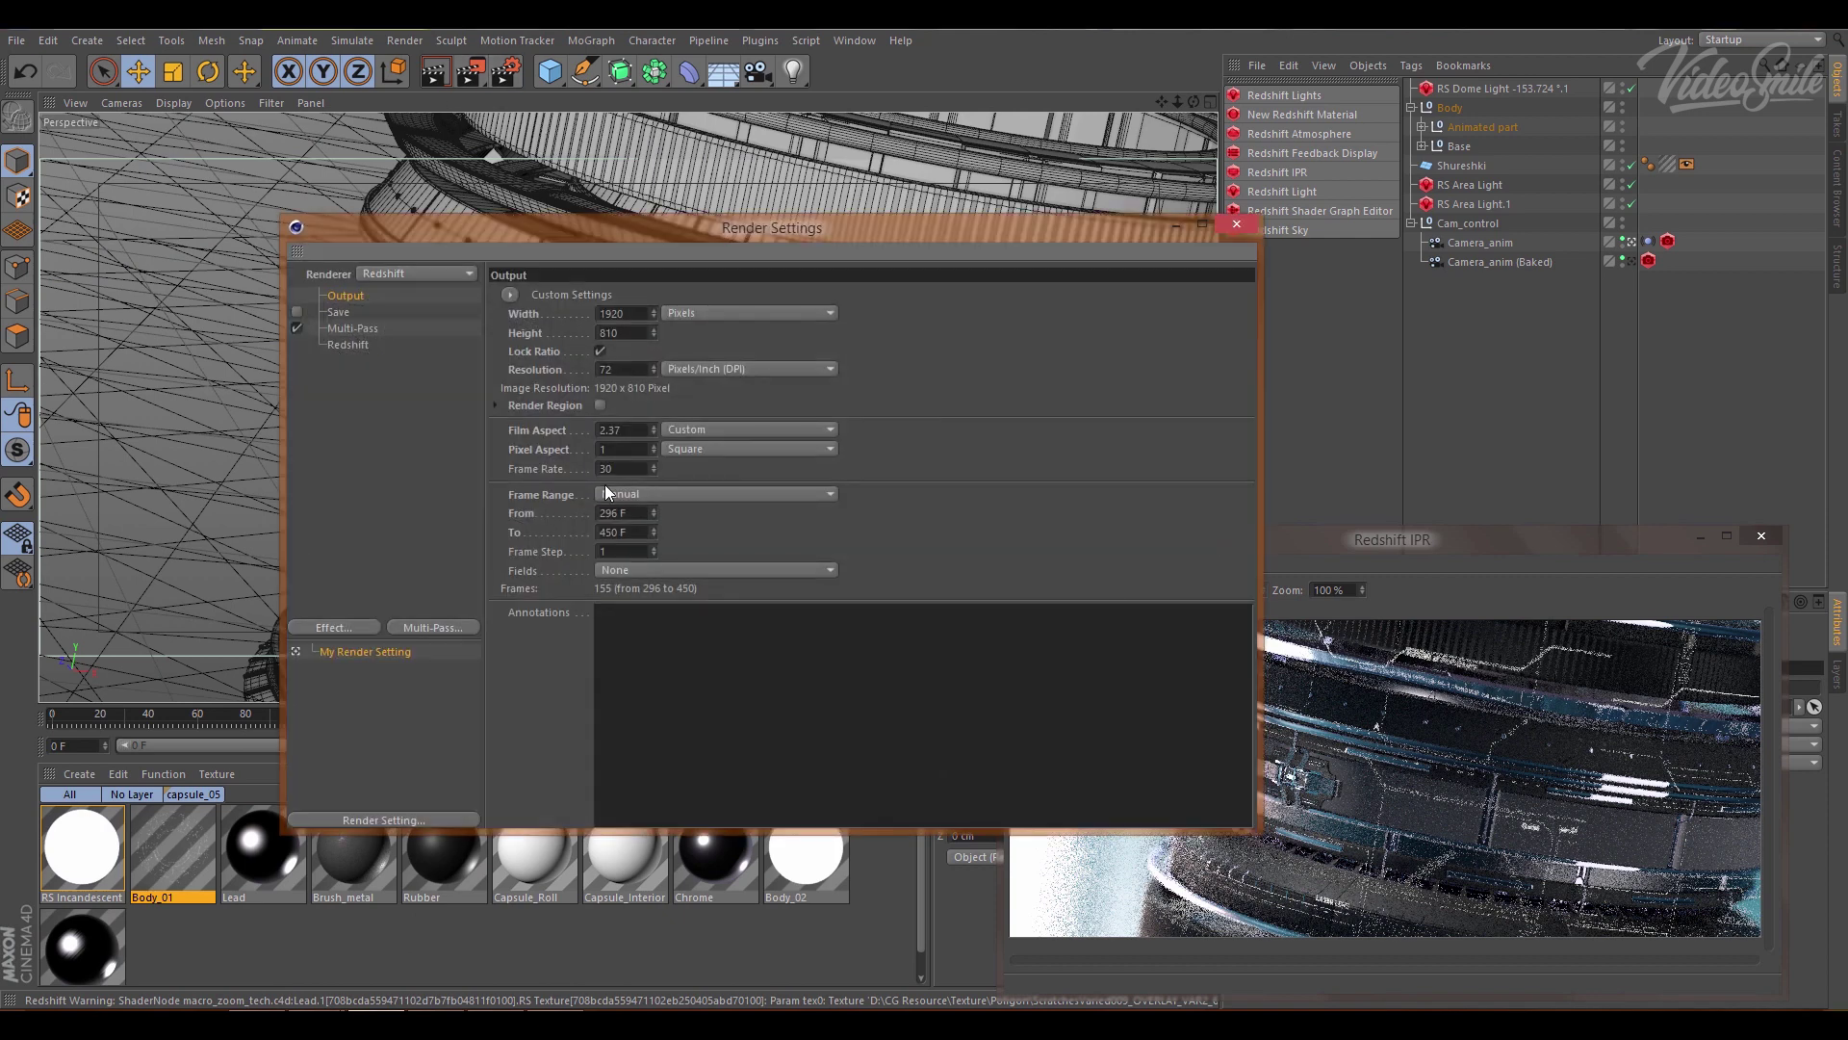
left_click(608, 493)
left_click(634, 530)
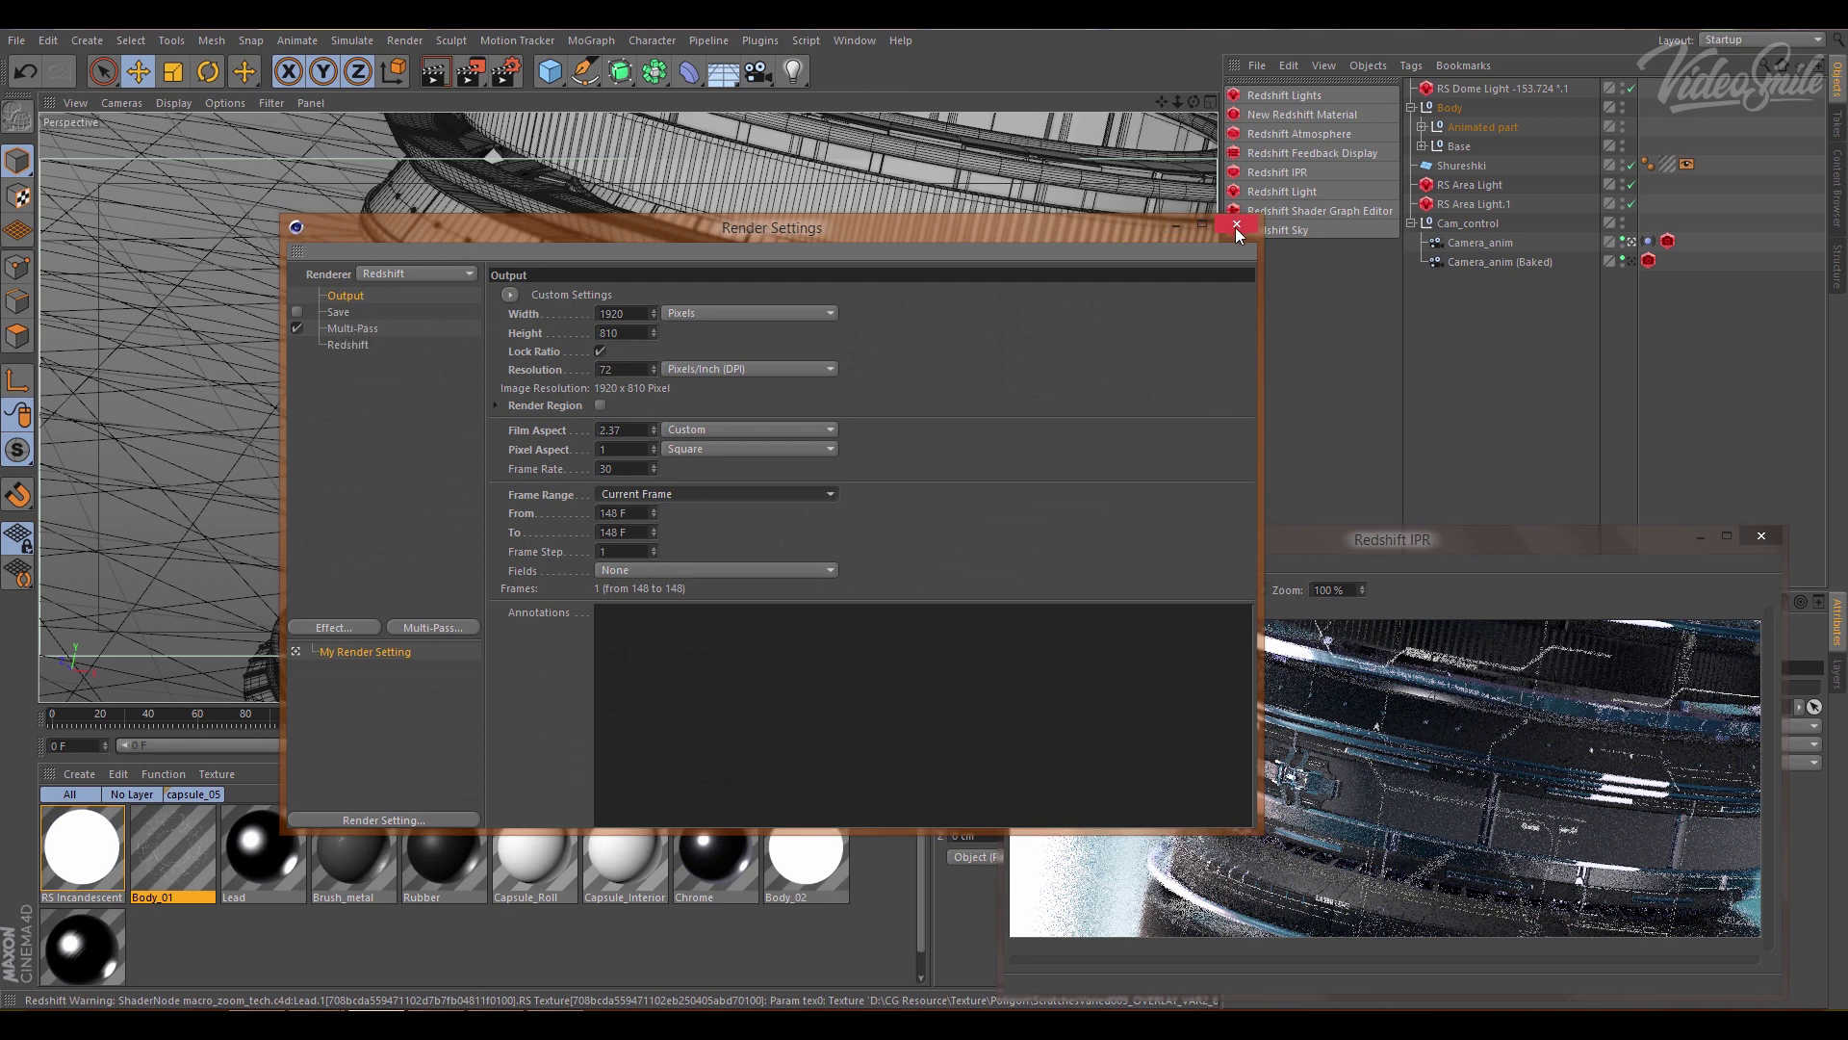
left_click(1237, 224)
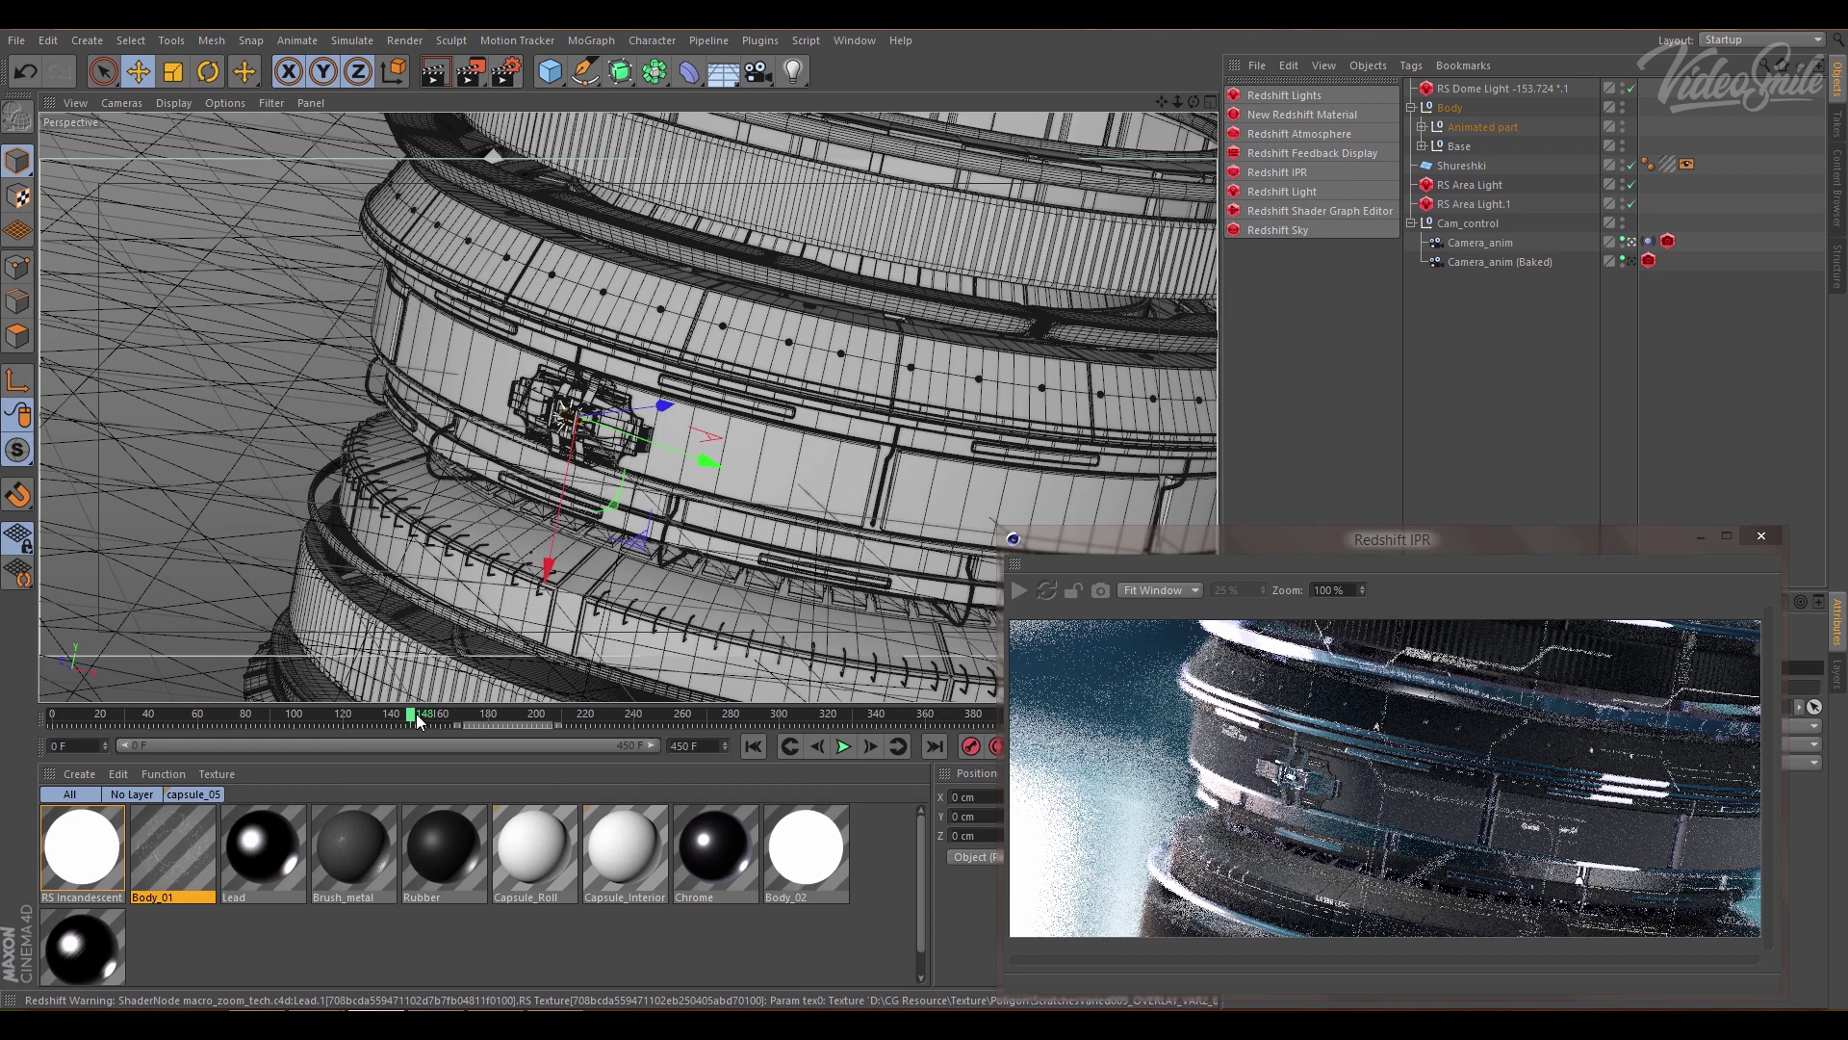
left_click_drag(416, 718, 634, 722)
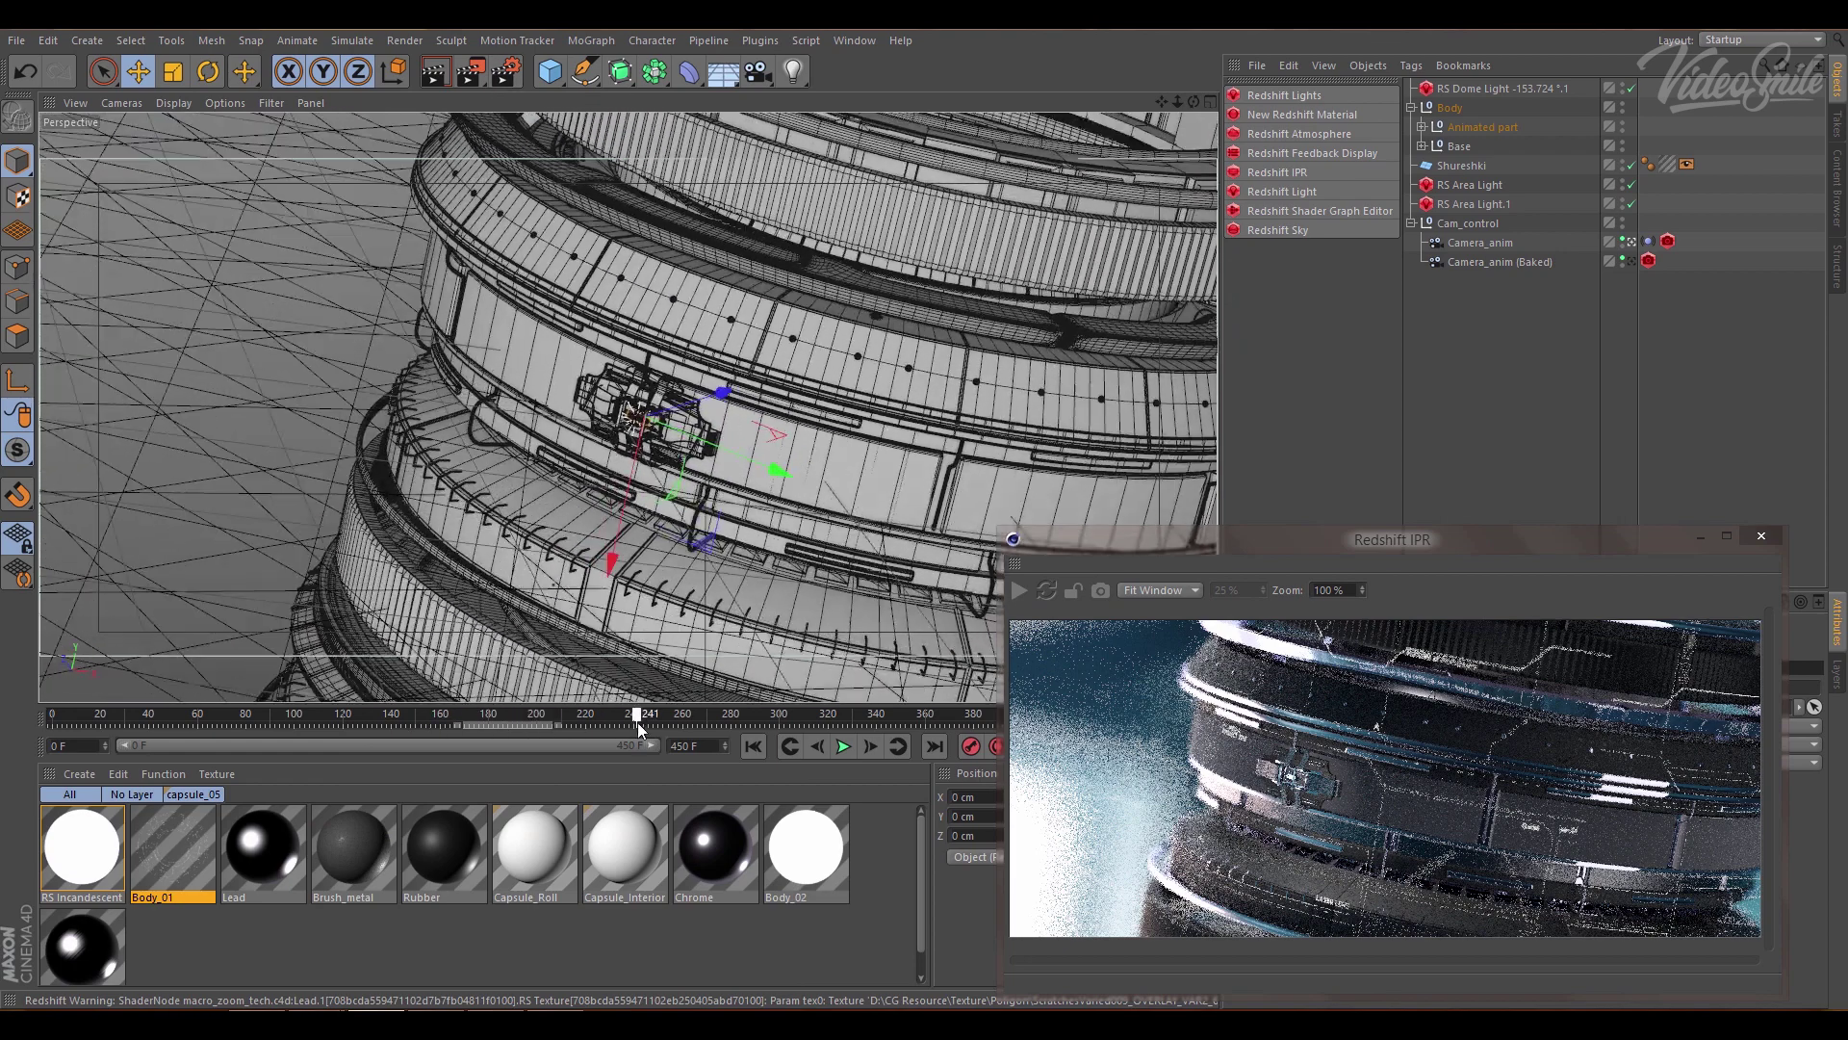
left_click(472, 73)
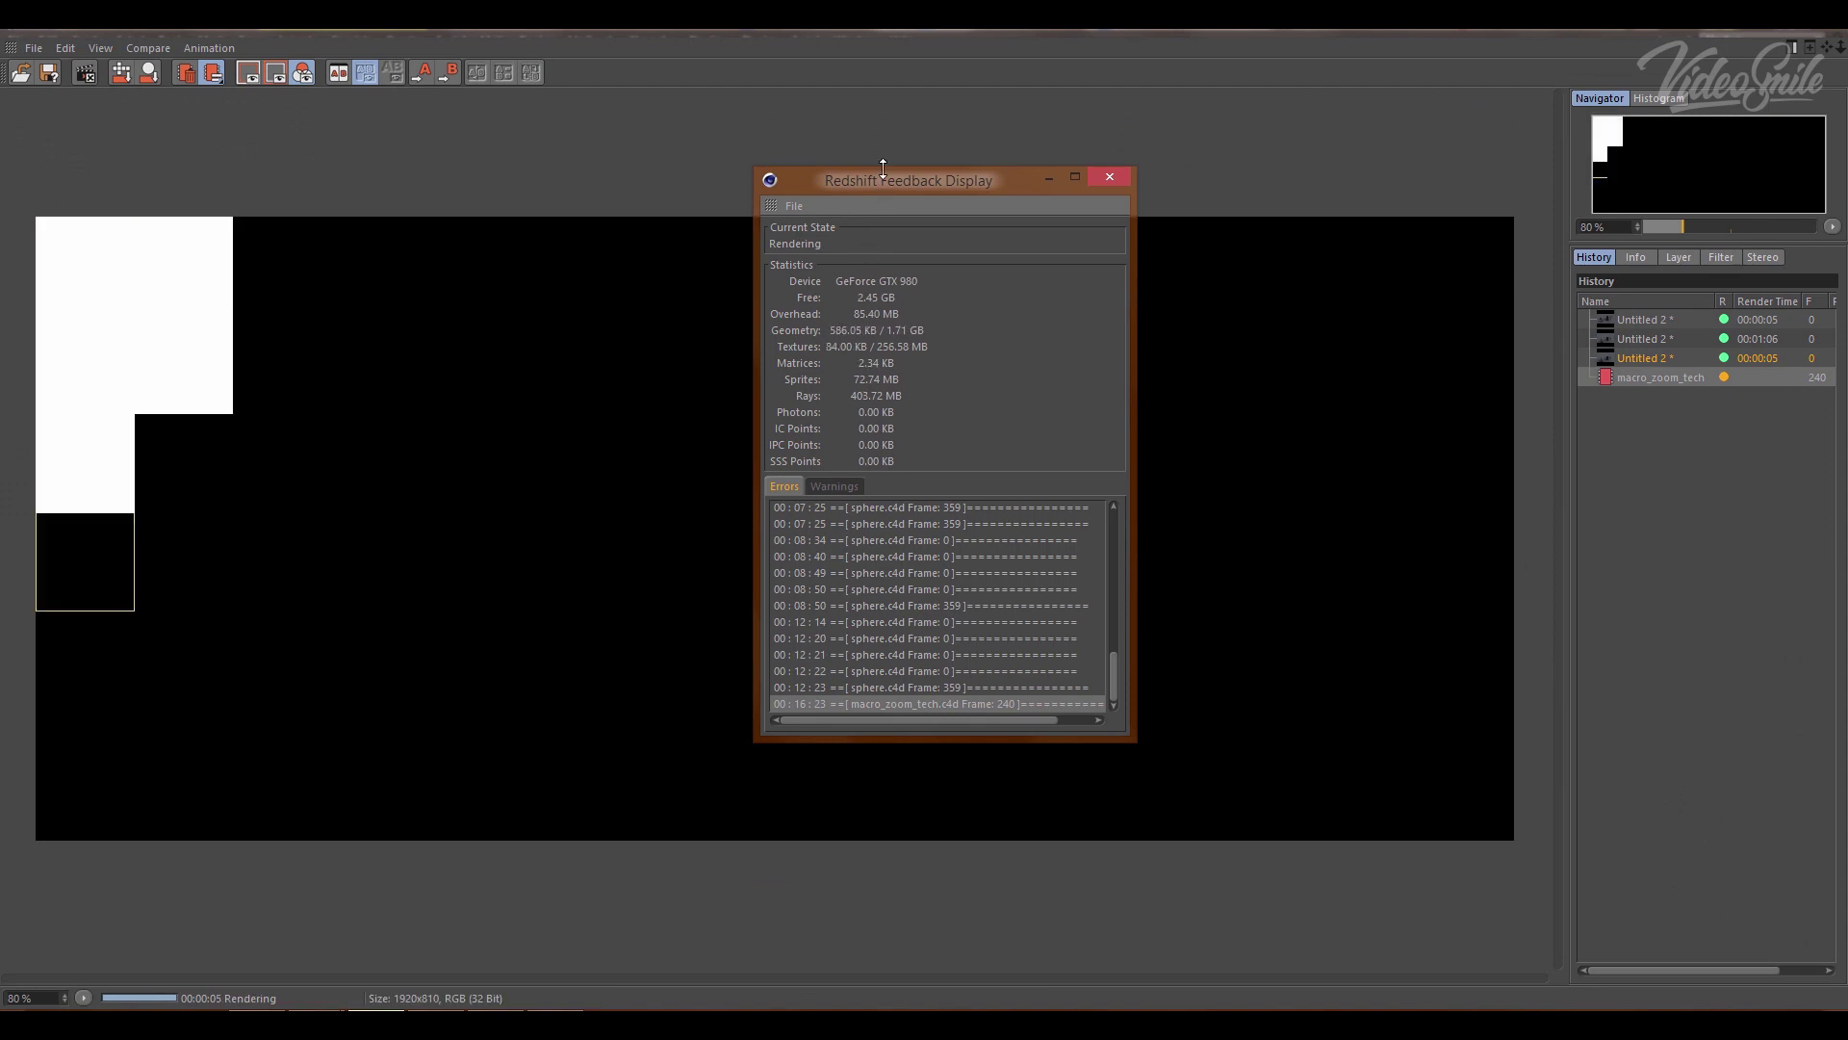
- Move the Redshift Feedback Display aside while the frame-240 render completes
left_click_drag(882, 177, 1844, 238)
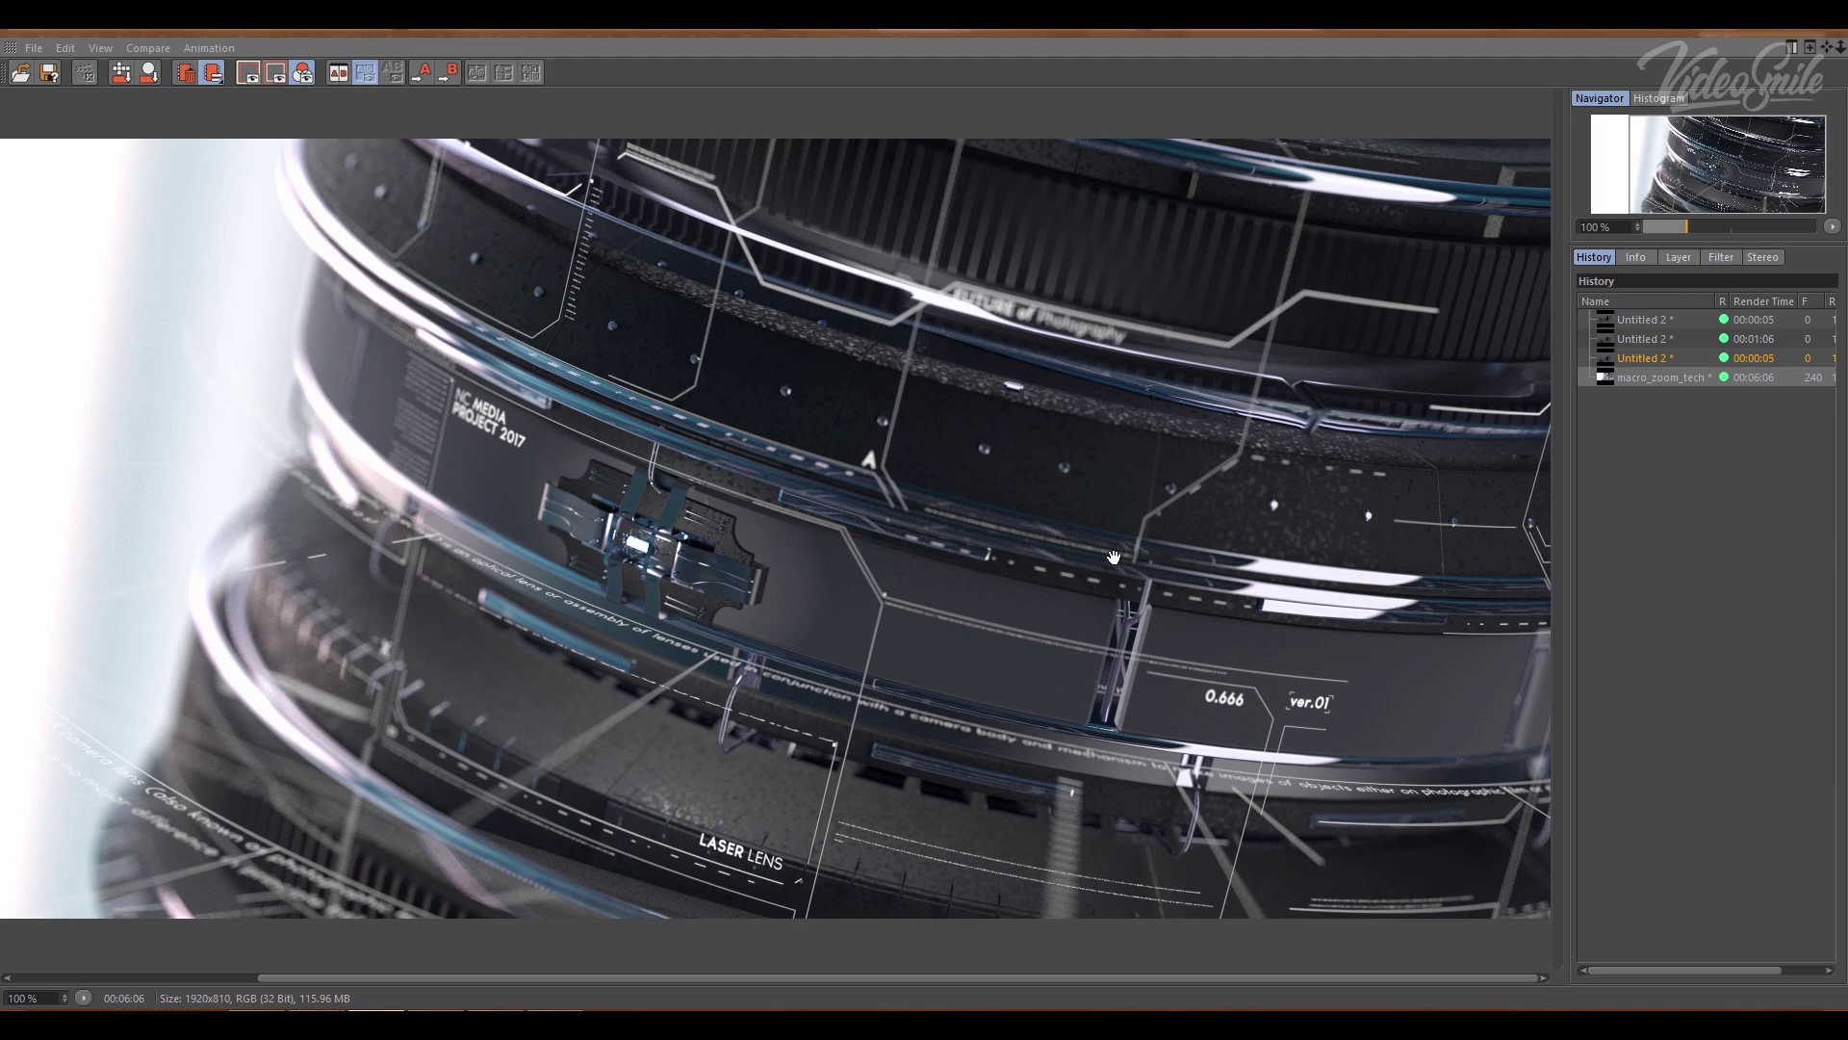
scroll(1024, 534, "down", 1)
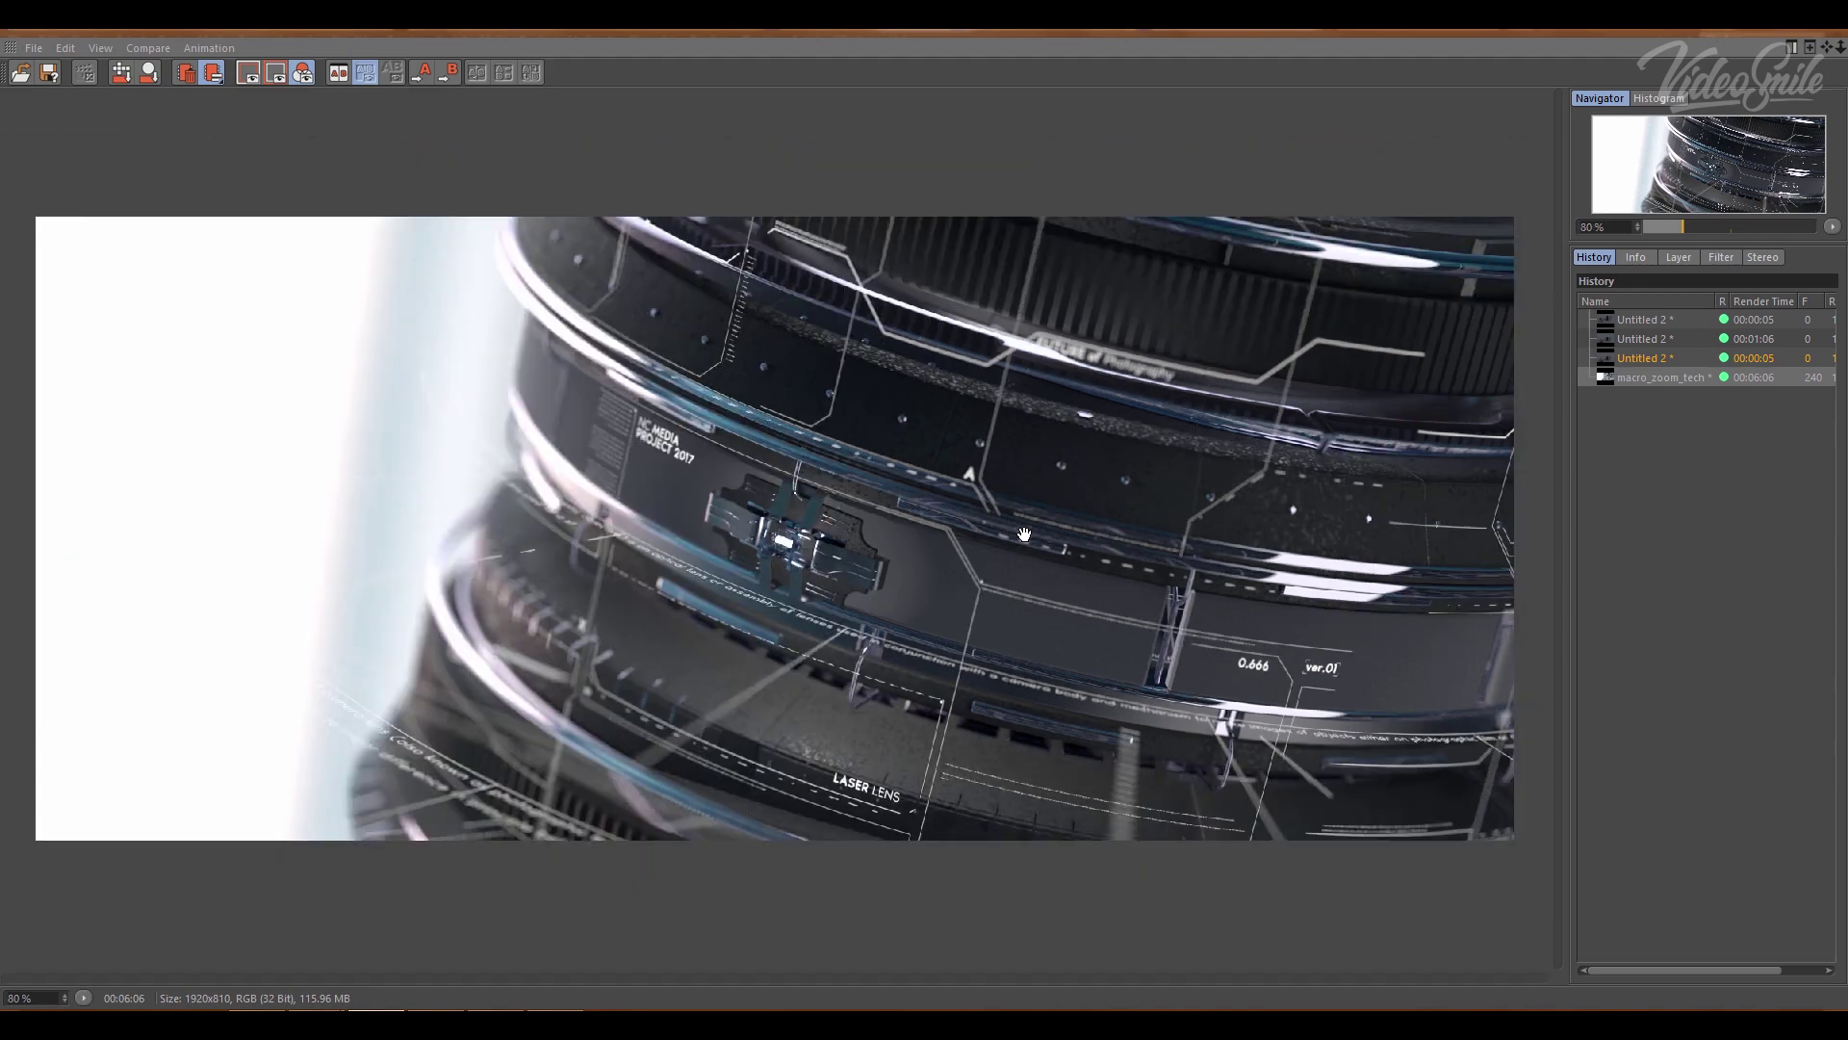
scroll(1024, 535, "up", 1)
scroll(1024, 535, "up", 1)
scroll(1024, 535, "up", 1)
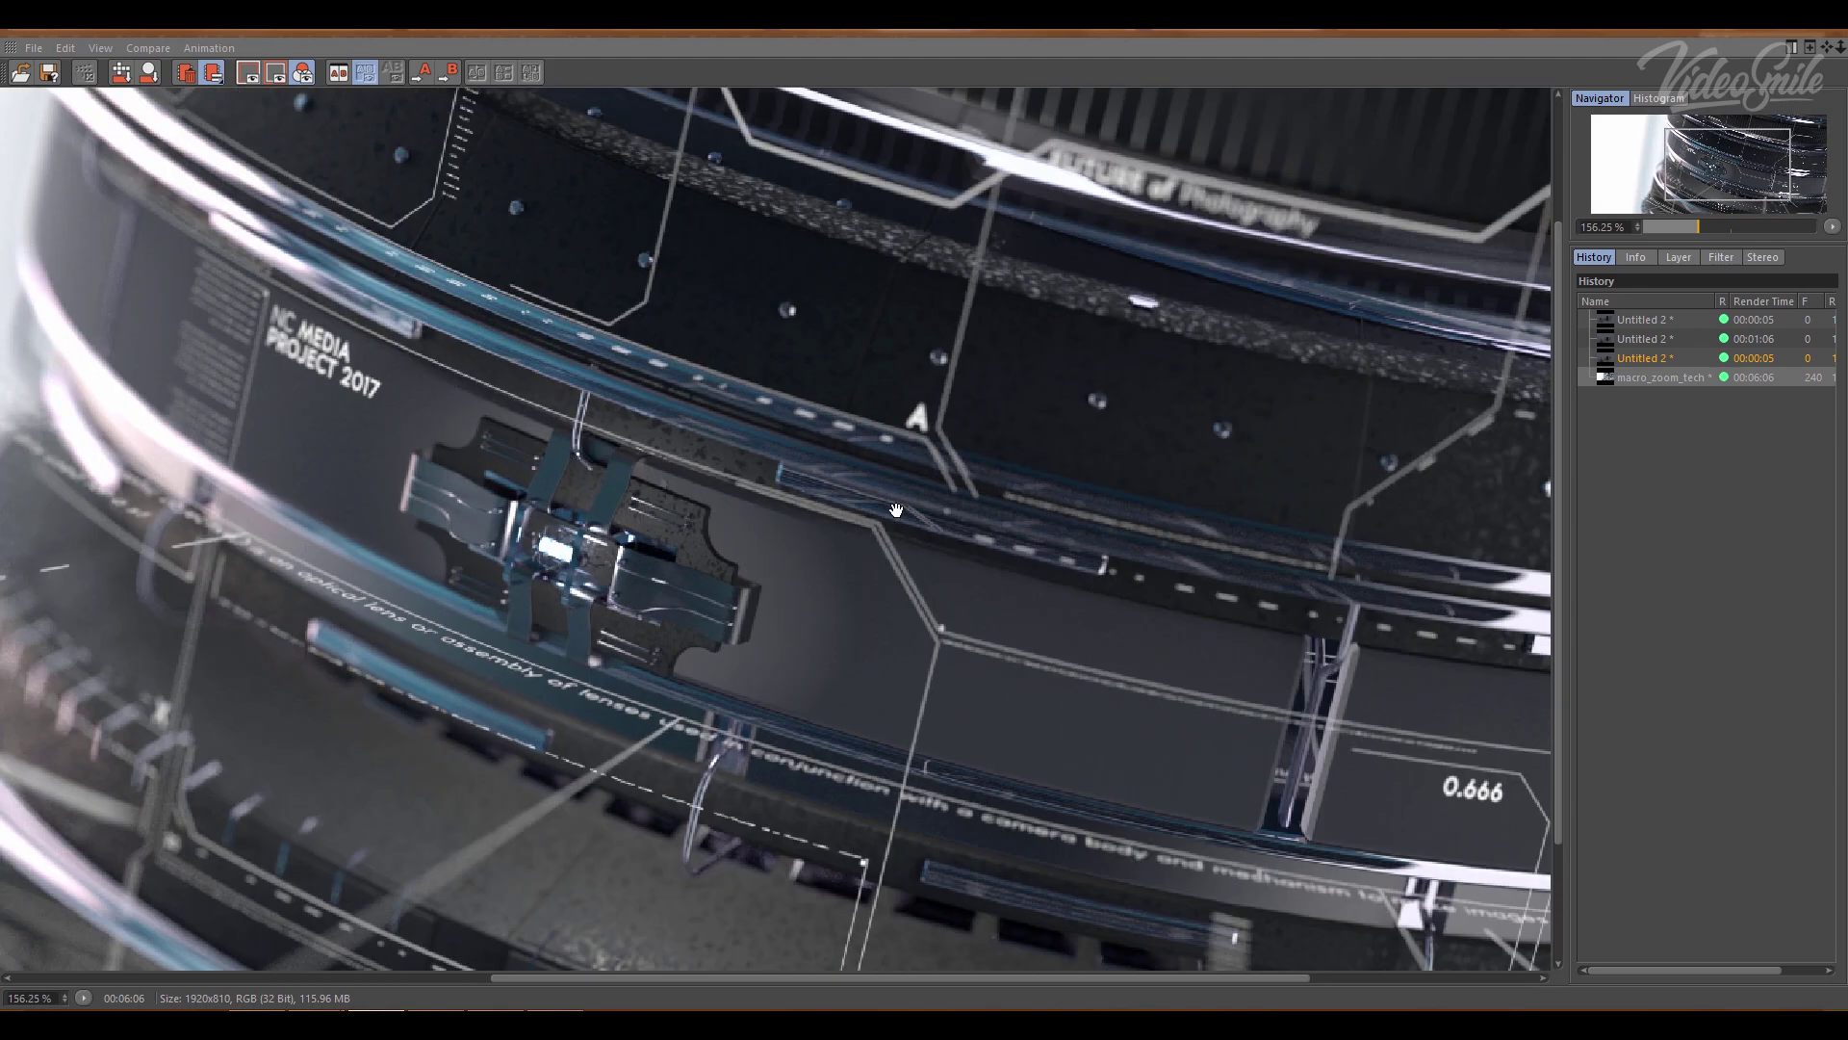
scroll(766, 577, "down", 1)
scroll(747, 592, "down", 1)
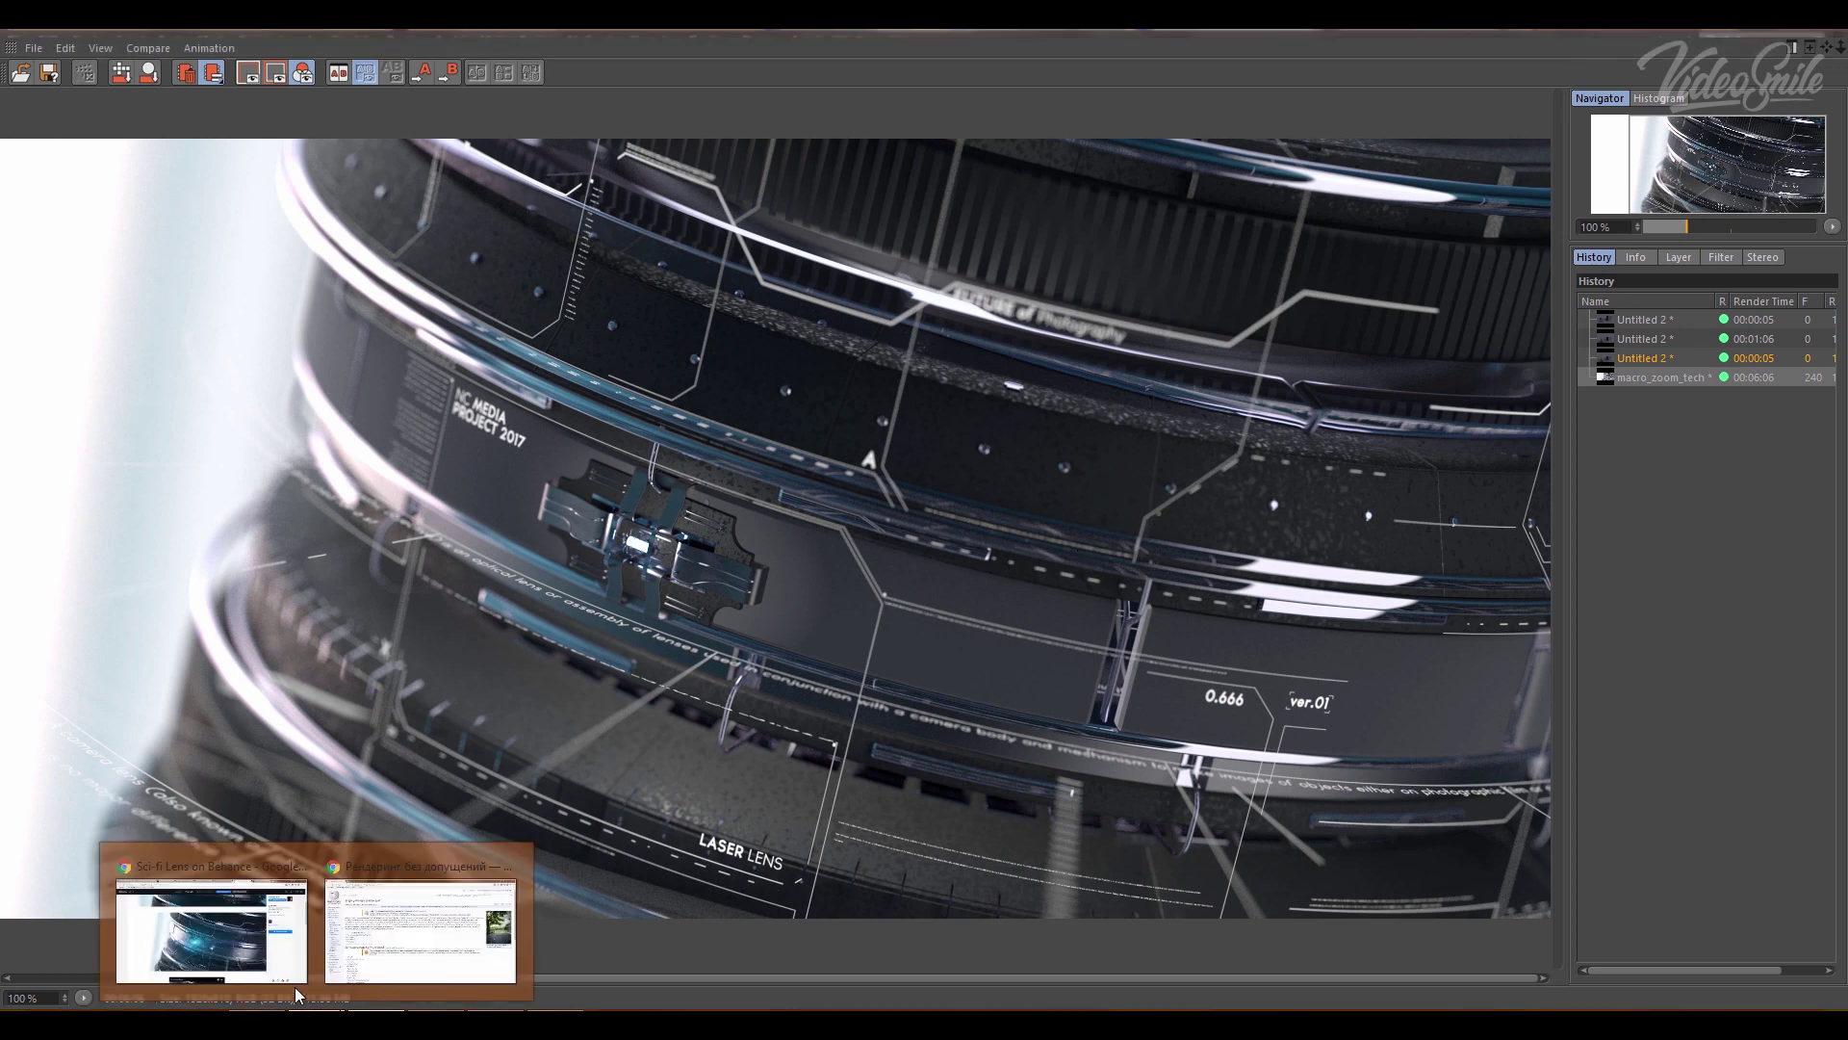
left_click(424, 924)
- Open the Sci-fi Lens render in Behance's full-screen lightbox viewer
left_click(890, 597)
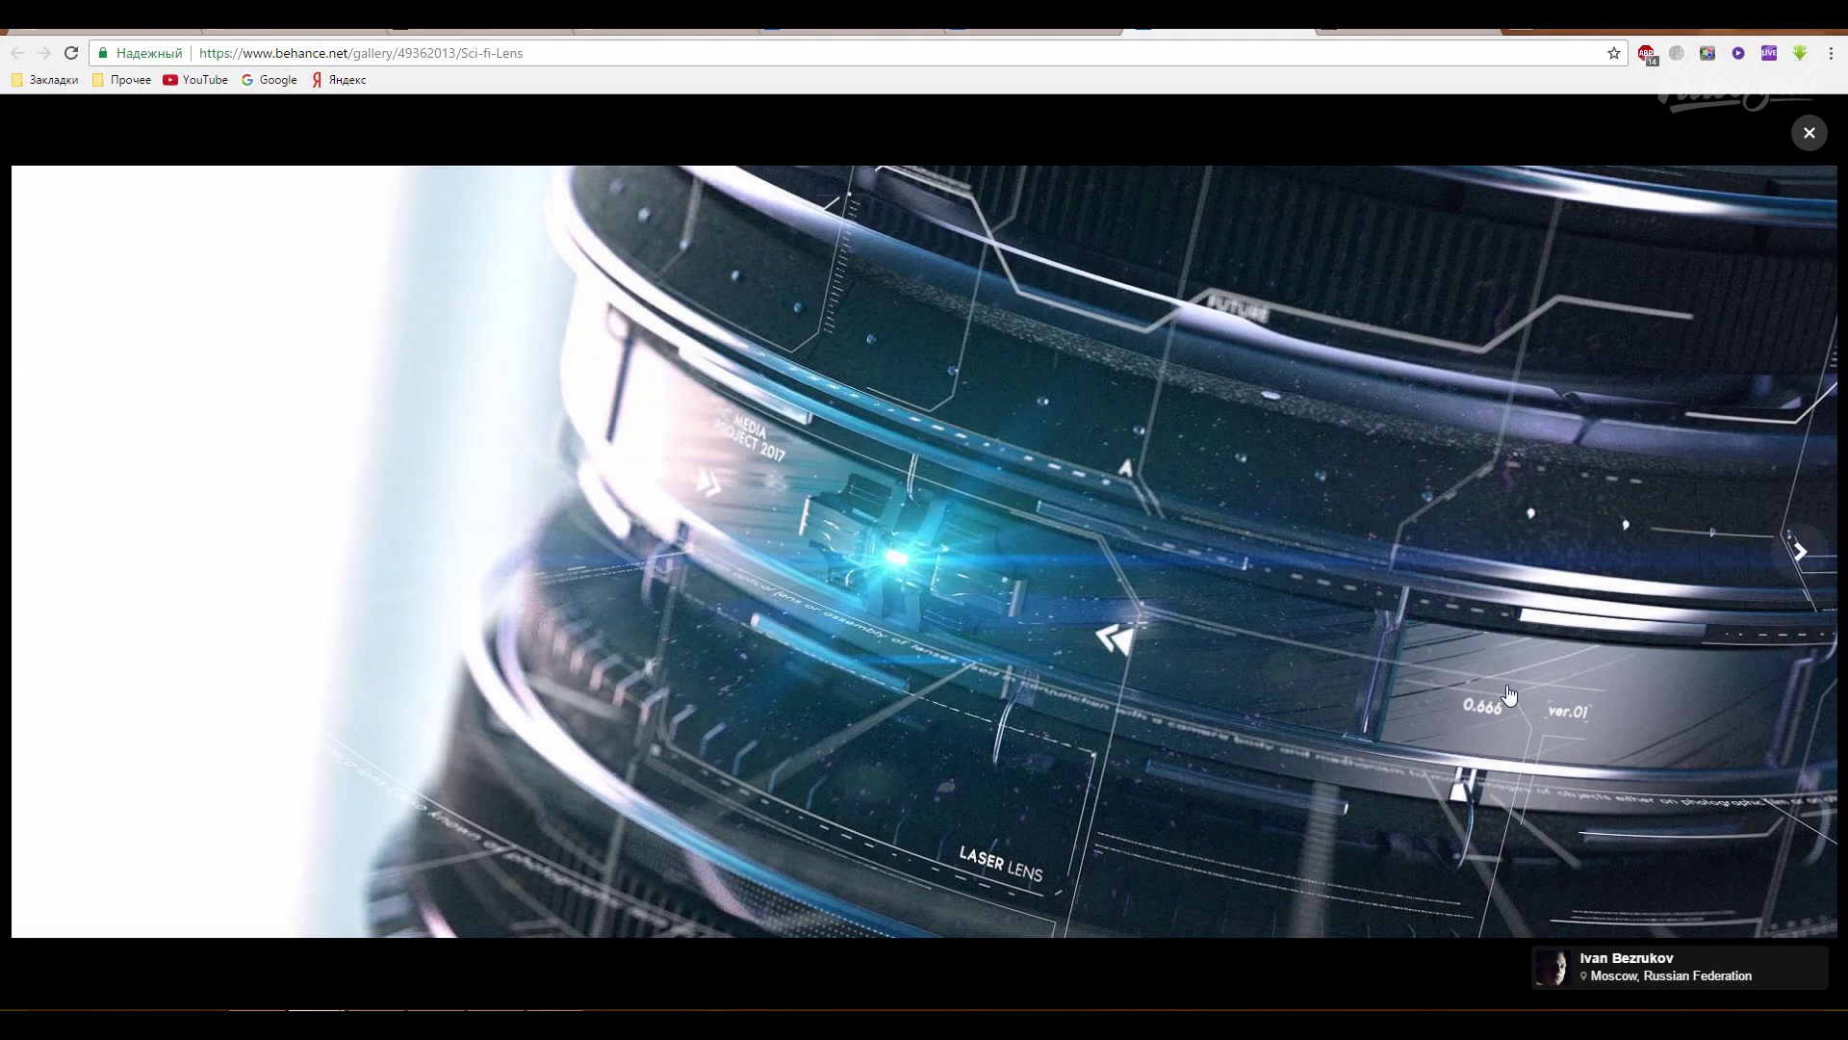